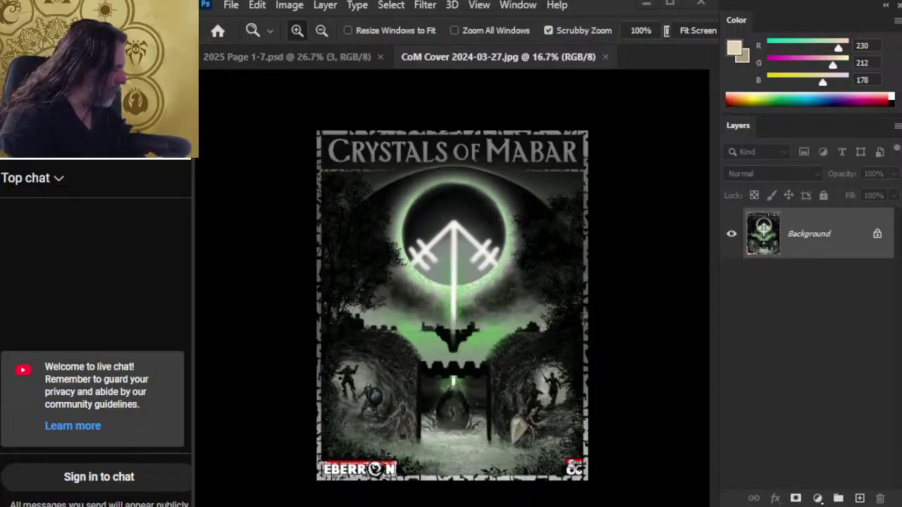
# Switch to the YouTube page of the live stream and expand its description to review the listed project links.
pyautogui.hotkey('alt', 'Tab')
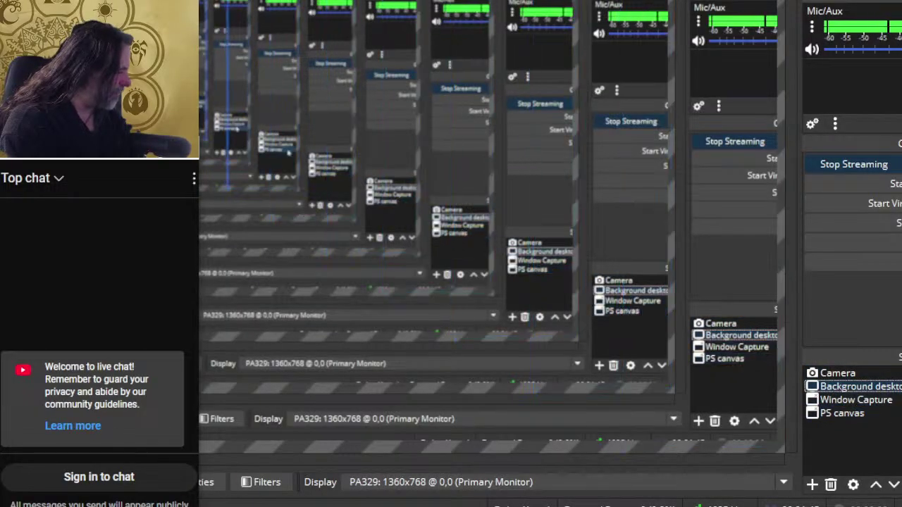
pyautogui.hotkey('alt', 'Tab')
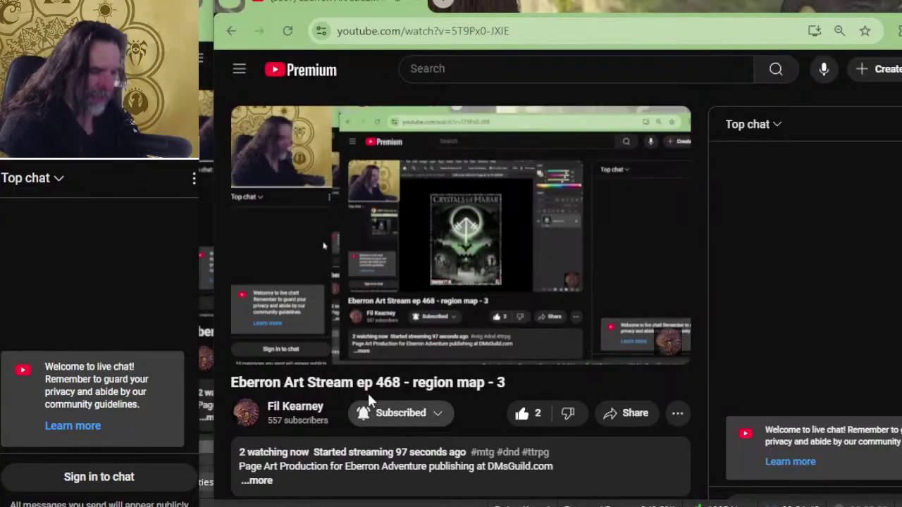
pyautogui.scroll(-2, 373, 380)
pyautogui.scroll(-2, 373, 313)
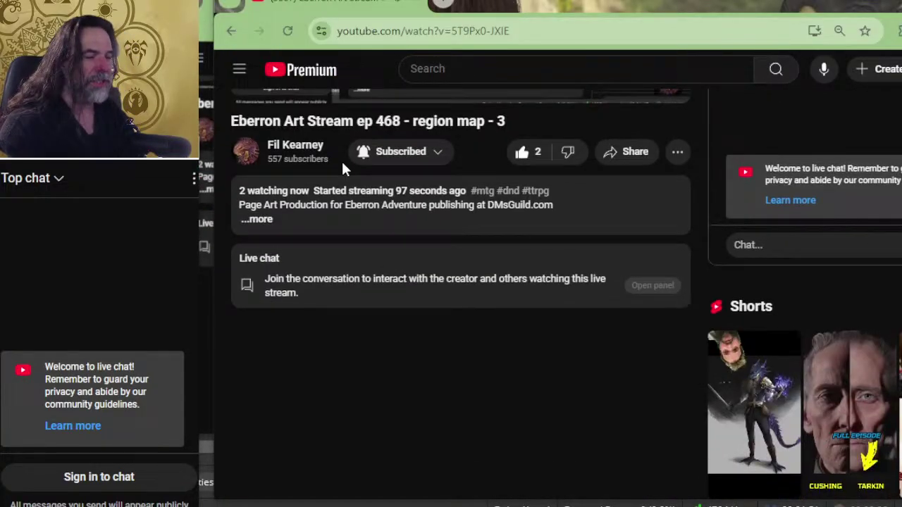
pyautogui.click(266, 223)
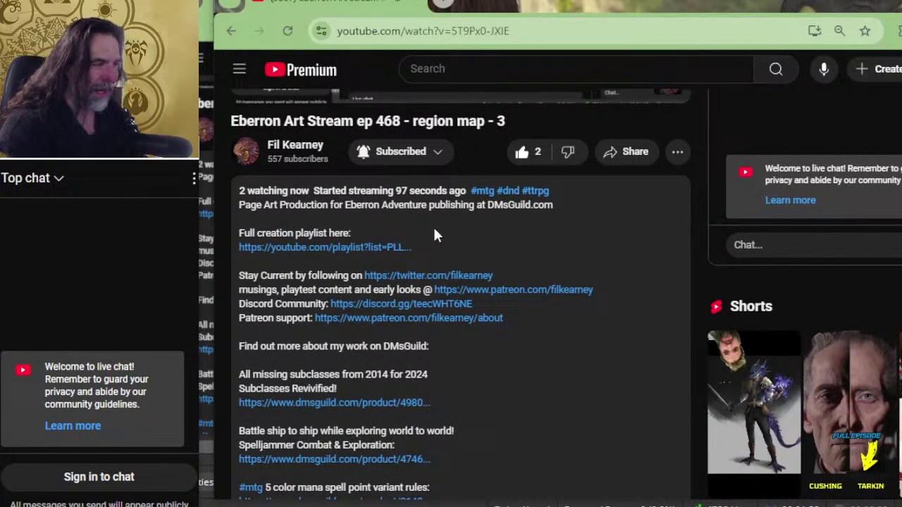
pyautogui.scroll(-4, 433, 225)
pyautogui.scroll(4, 433, 226)
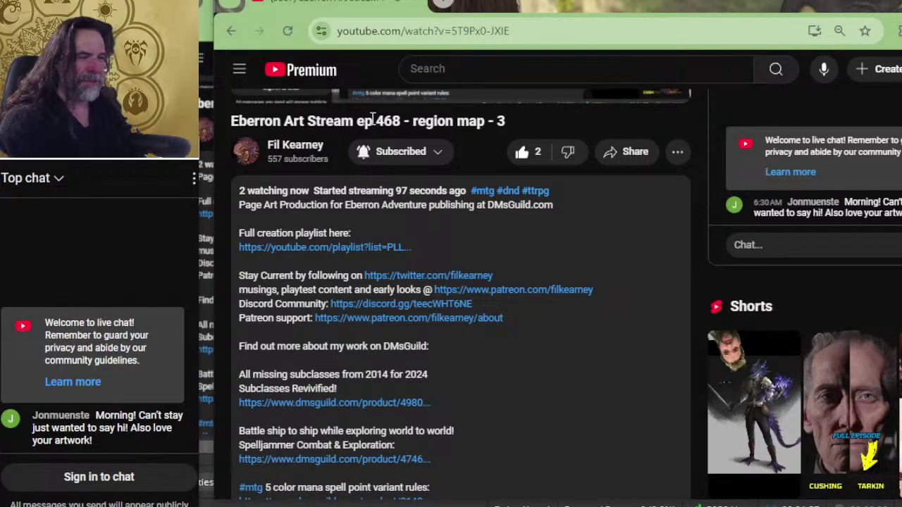
pyautogui.scroll(-6, 461, 262)
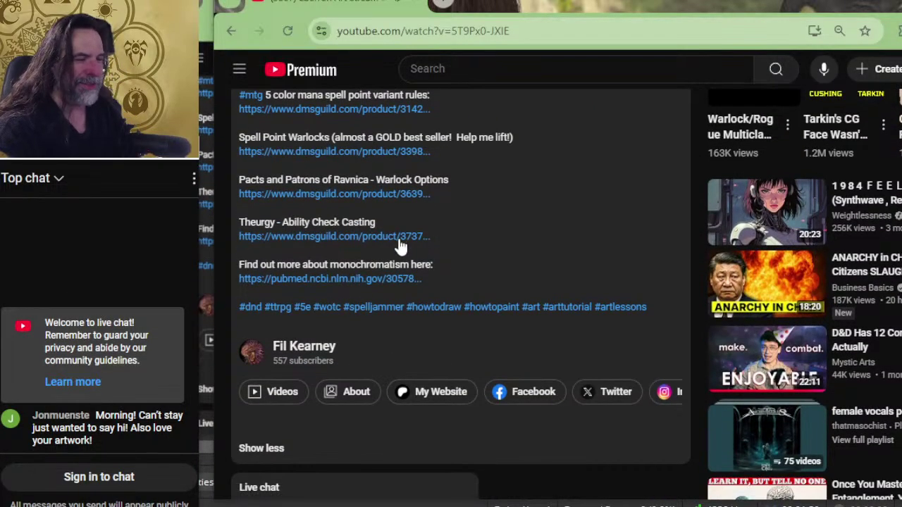
pyautogui.scroll(3, 396, 246)
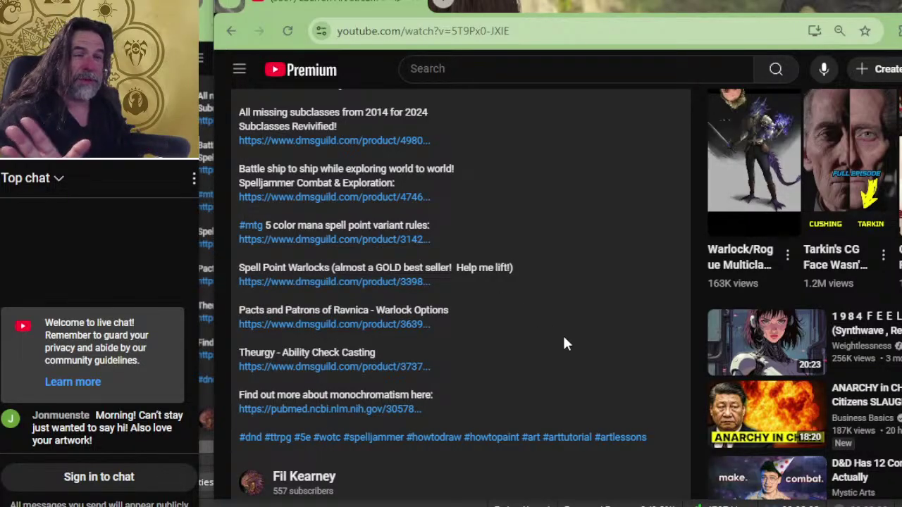
pyautogui.scroll(2, 608, 373)
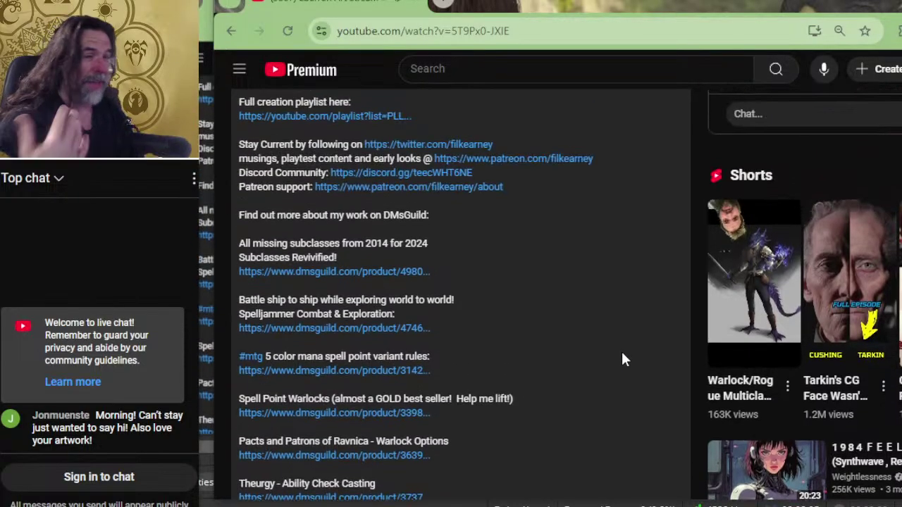
pyautogui.scroll(-2, 622, 356)
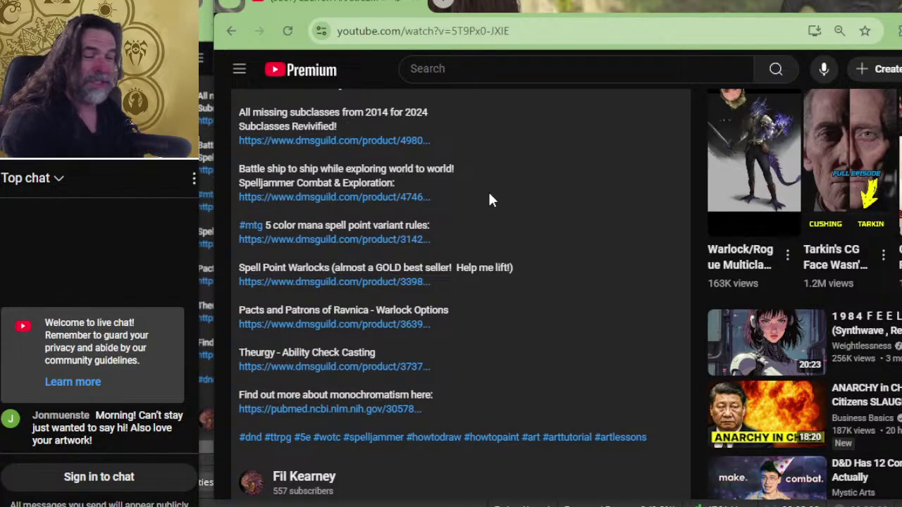
pyautogui.scroll(8, 549, 253)
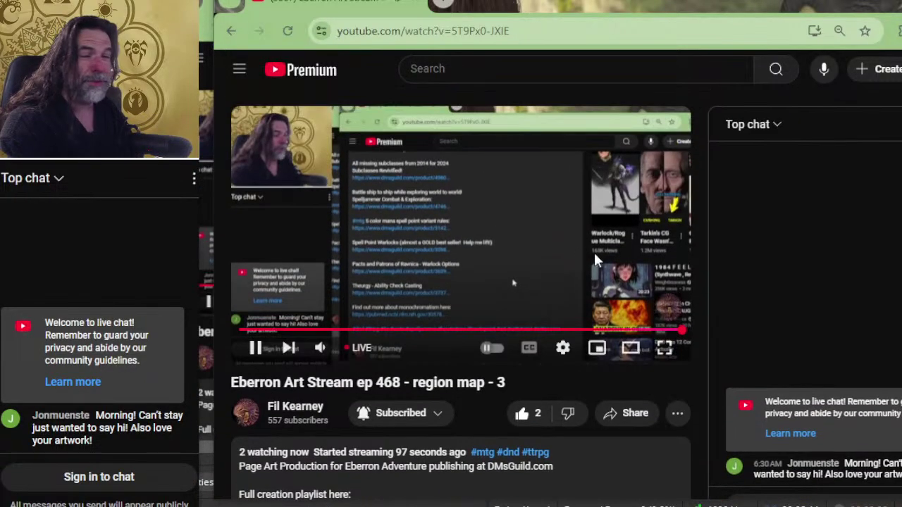
# Return to Photoshop, look over the Crystals of Mabar cover art, and close CoM Cover 2024-03-27.jpg.
pyautogui.hotkey('alt', 'Tab')
pyautogui.press('Tab')
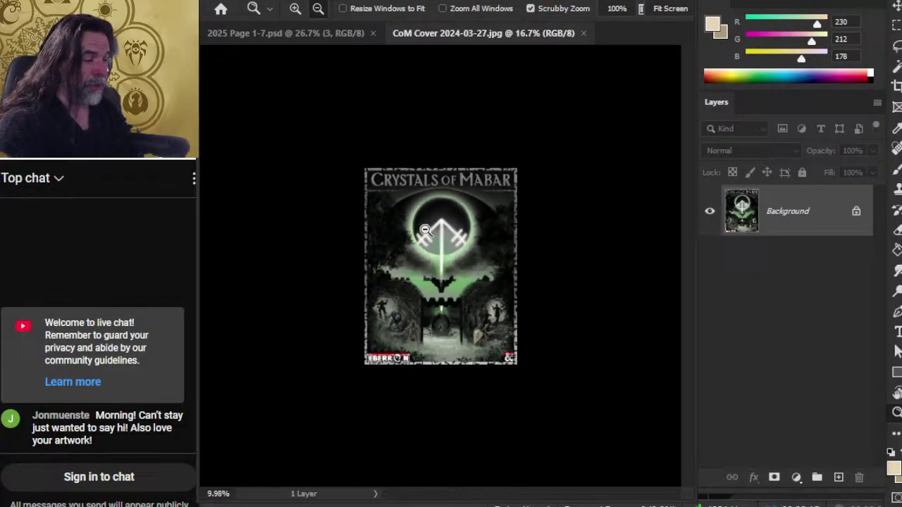
pyautogui.keyDown('alt'); pyautogui.click(468, 234); pyautogui.keyUp('alt')
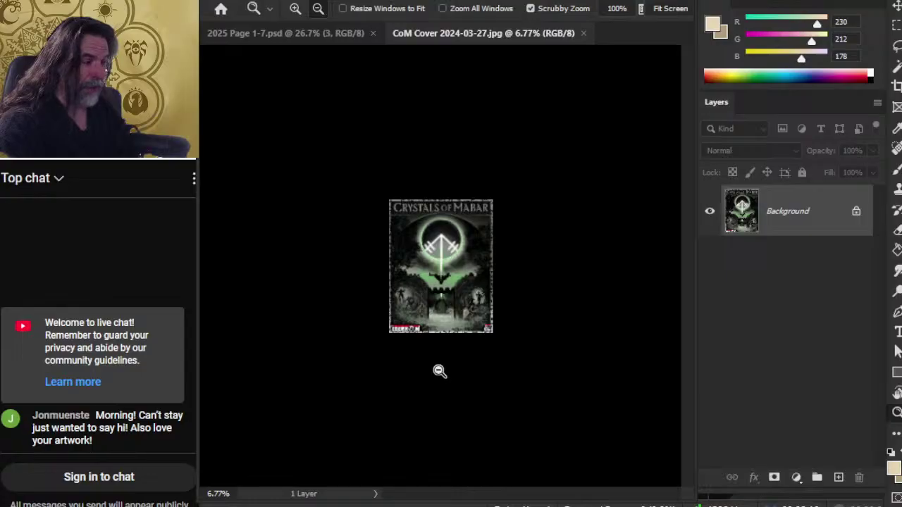
pyautogui.moveTo(409, 346); pyautogui.dragTo(486, 360)
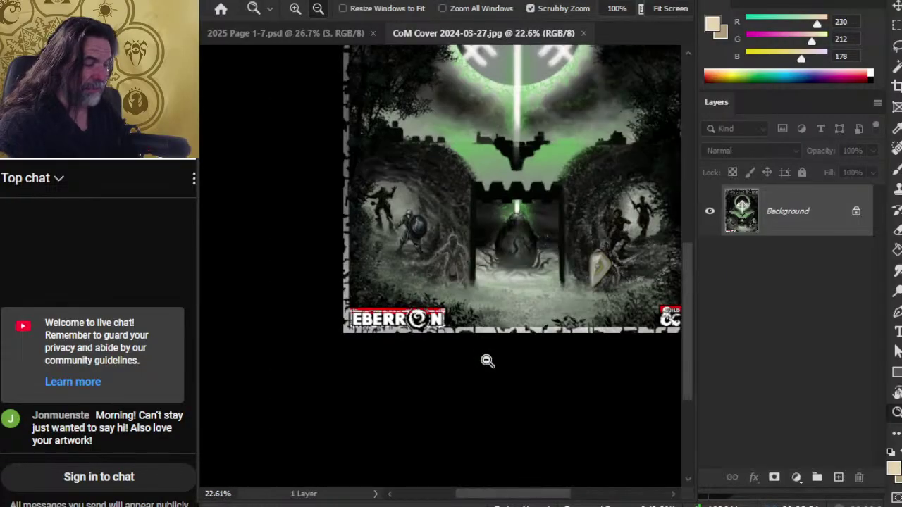
pyautogui.moveTo(572, 231); pyautogui.dragTo(479, 362)
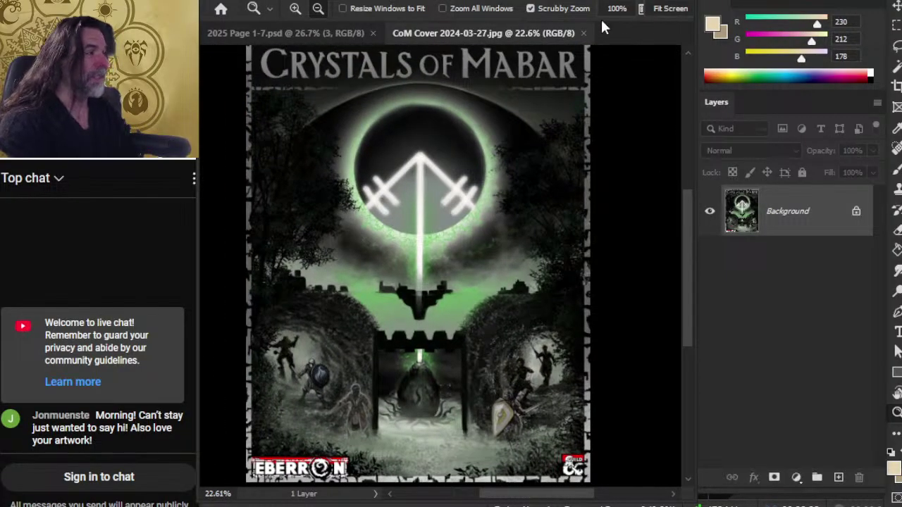
pyautogui.click(583, 33)
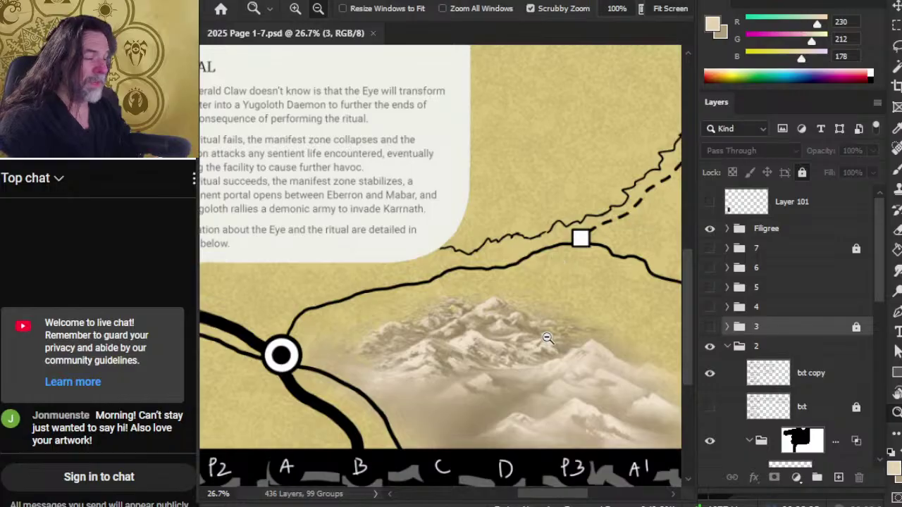
# Examine the Adventure Background text and region map of 2025 Page 1-7.psd in full-screen view with the panels hidden.
pyautogui.moveTo(549, 341); pyautogui.dragTo(511, 324)
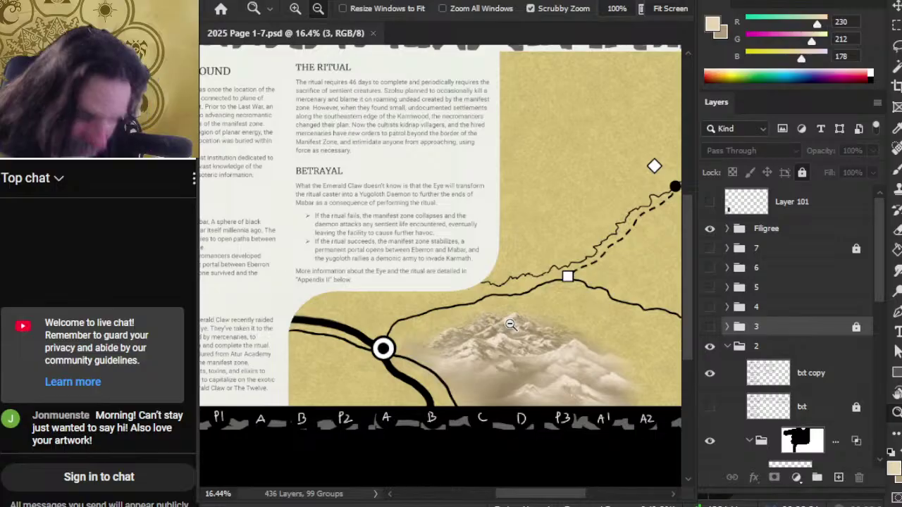
pyautogui.scroll(1, 497, 282)
pyautogui.press('f')
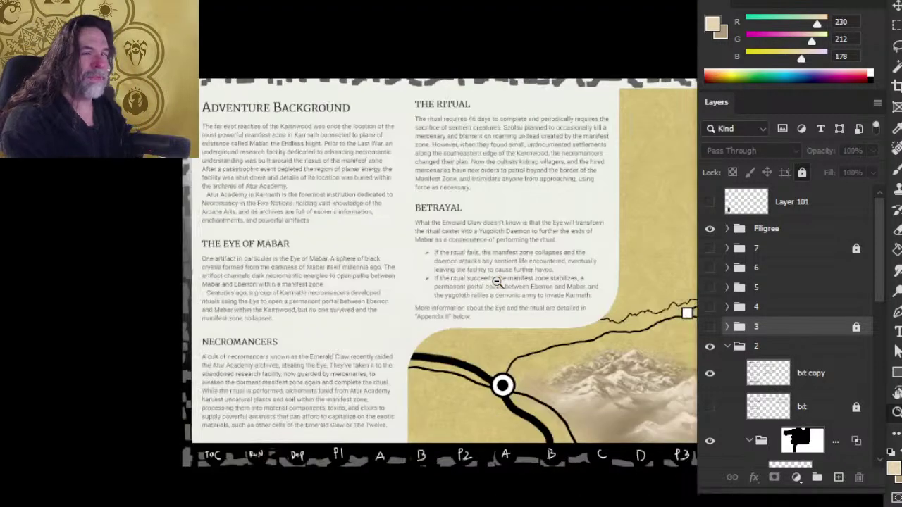
pyautogui.press('Tab')
pyautogui.click(513, 246)
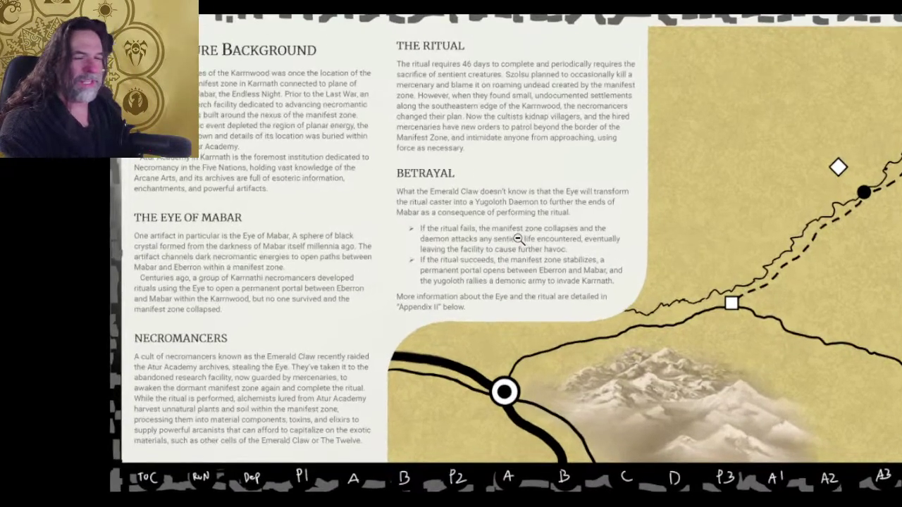
pyautogui.click(519, 238)
pyautogui.click(524, 233)
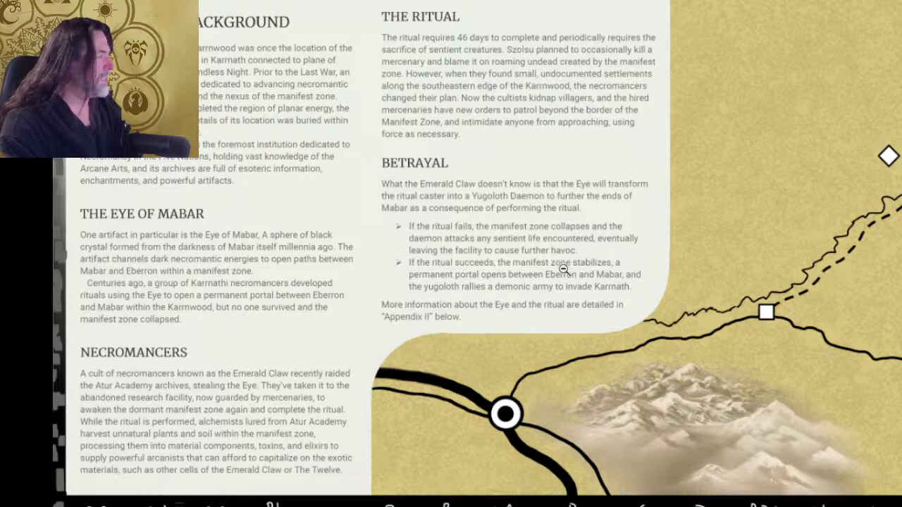
pyautogui.click(517, 214)
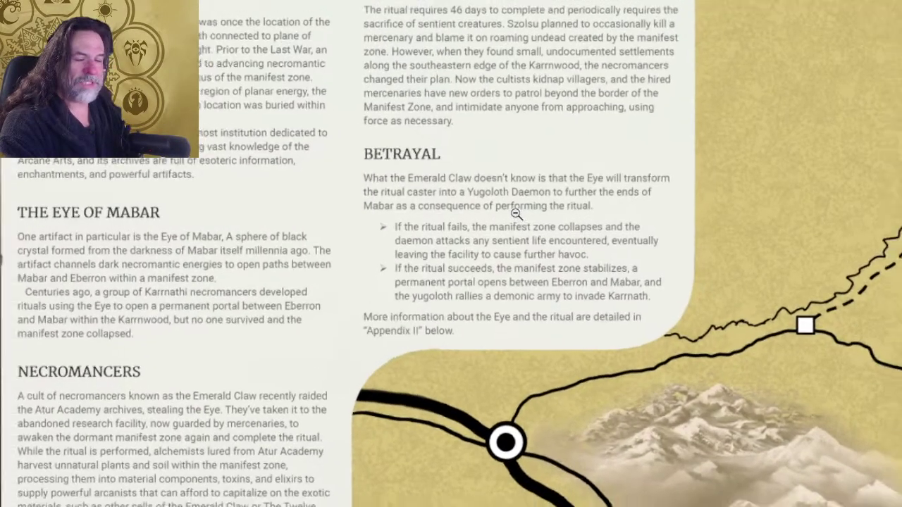
pyautogui.keyDown('alt'); pyautogui.click(516, 214); pyautogui.keyUp('alt')
pyautogui.moveTo(518, 247); pyautogui.dragTo(506, 233)
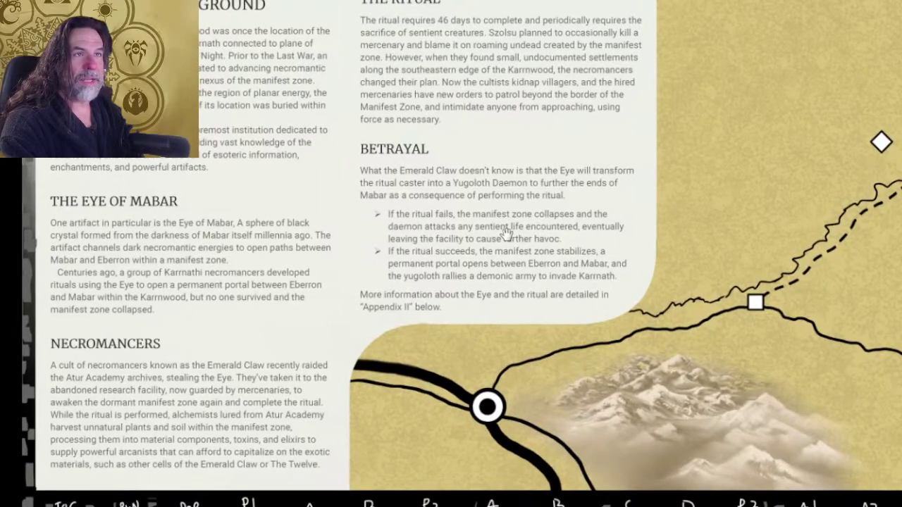
pyautogui.click(486, 252)
pyautogui.keyDown('alt'); pyautogui.click(487, 252); pyautogui.keyUp('alt')
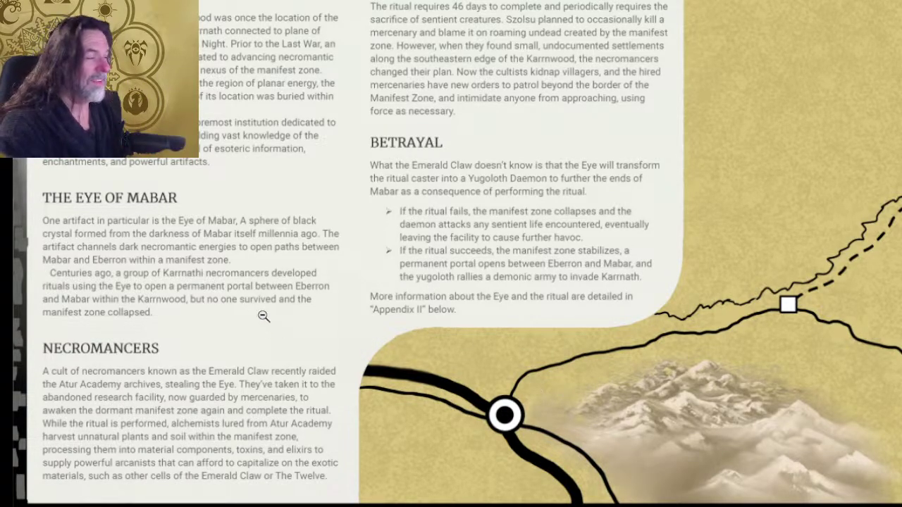
pyautogui.click(610, 292)
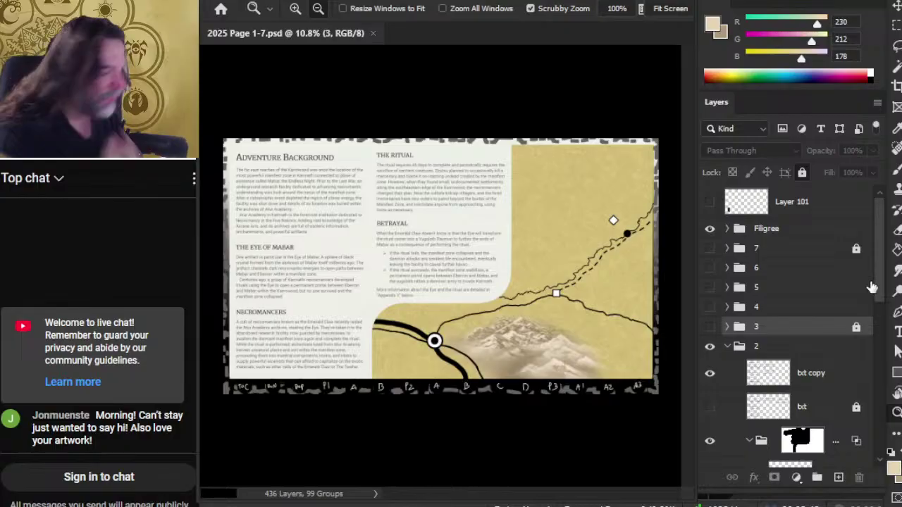
# Find the mountains group among the map layers of group 2 and expand it.
pyautogui.moveTo(879, 264); pyautogui.dragTo(889, 324)
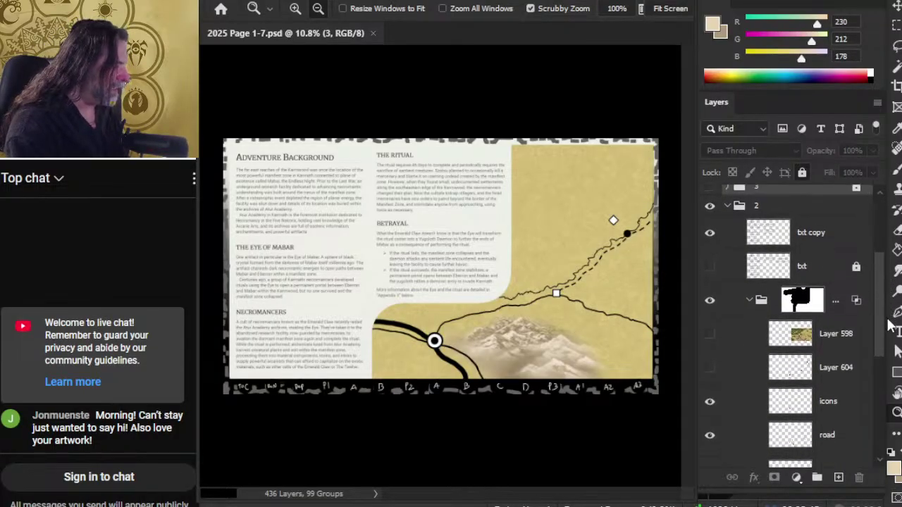
pyautogui.scroll(-4, 852, 321)
pyautogui.scroll(-1, 884, 331)
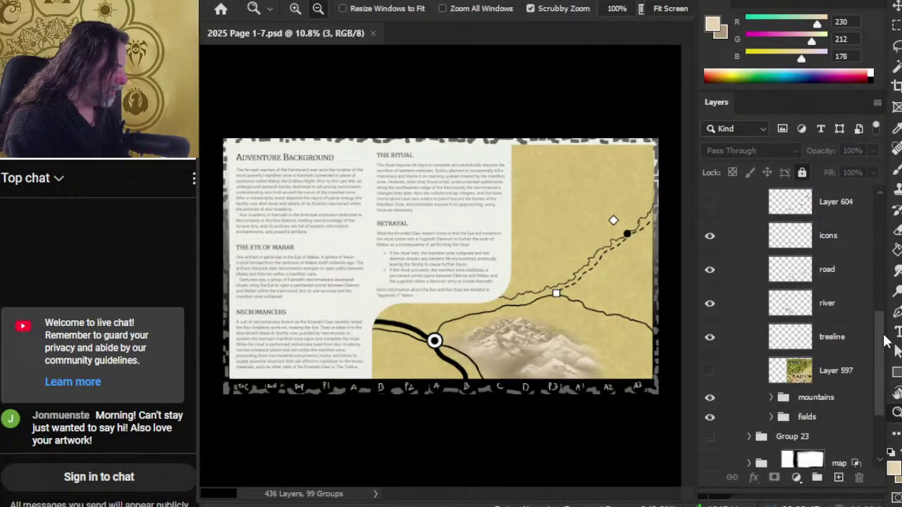
pyautogui.scroll(-2, 886, 341)
pyautogui.click(771, 340)
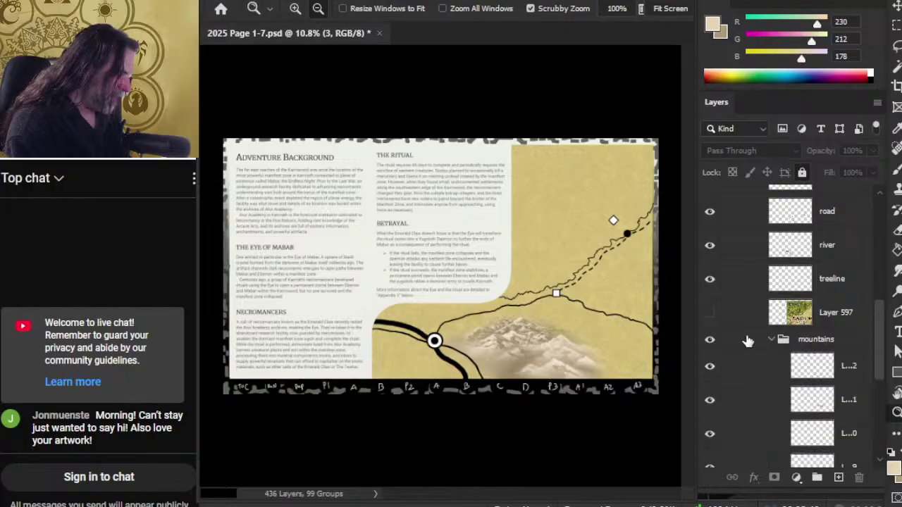
# Toggle the reference map on Layer 597 on and off to compare it with the painted roads and mountains, leaving it hidden.
pyautogui.click(710, 314)
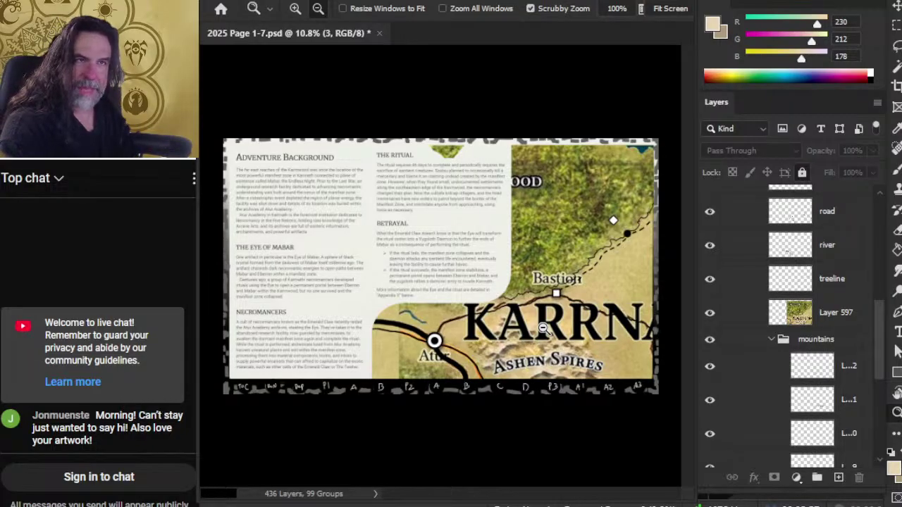
pyautogui.click(710, 315)
pyautogui.click(709, 314)
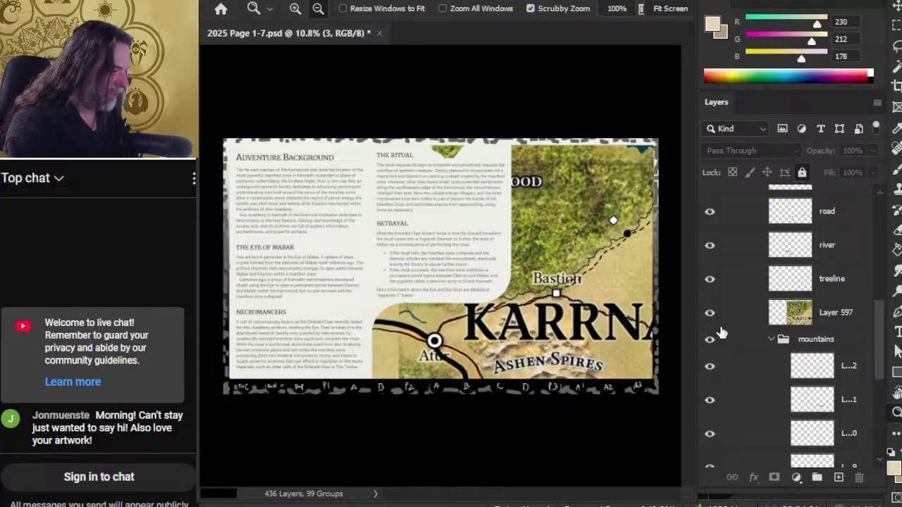
pyautogui.click(709, 313)
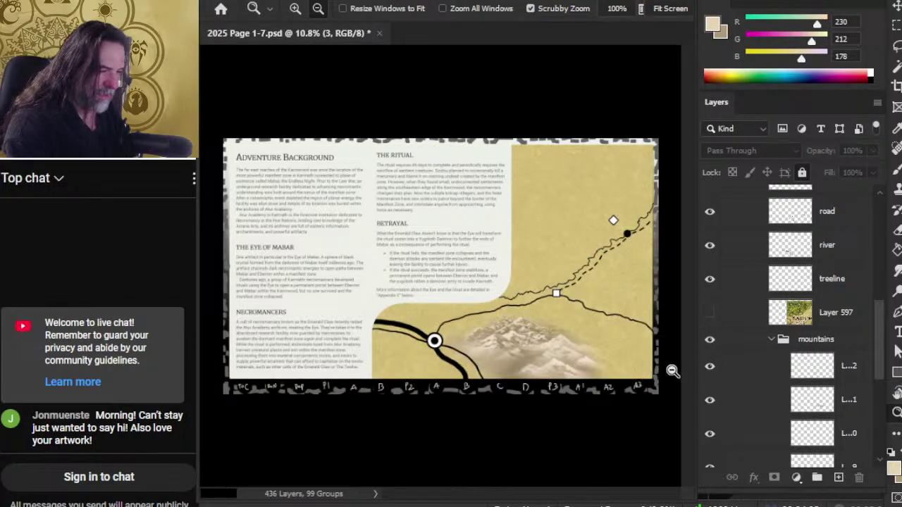
pyautogui.click(710, 314)
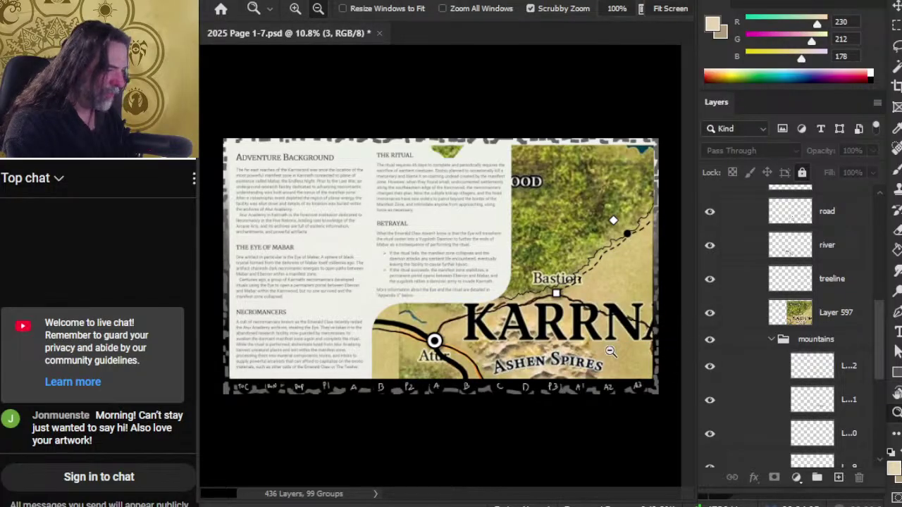
pyautogui.scroll(5, 479, 328)
pyautogui.scroll(-3, 479, 328)
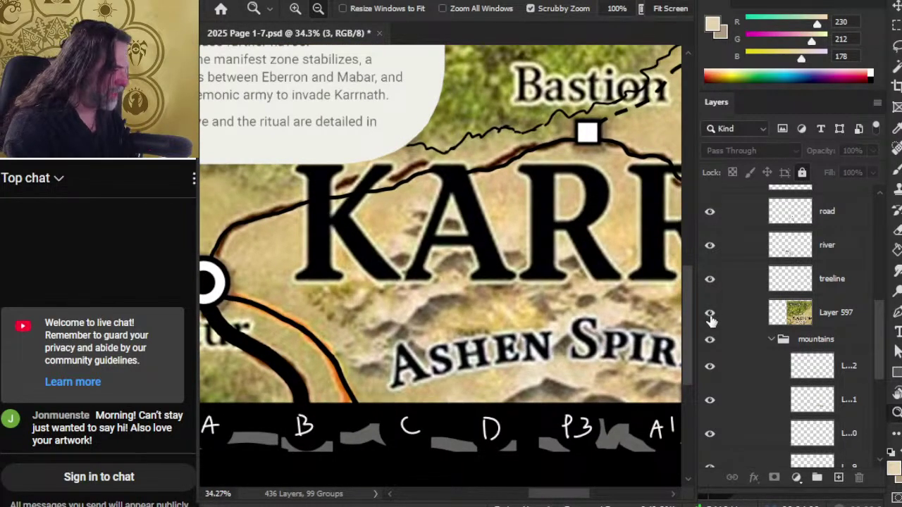
pyautogui.click(710, 314)
# Inspect the painted mountains up close, toggling the uppermost layer of the mountains group off and back on.
pyautogui.scroll(5, 568, 294)
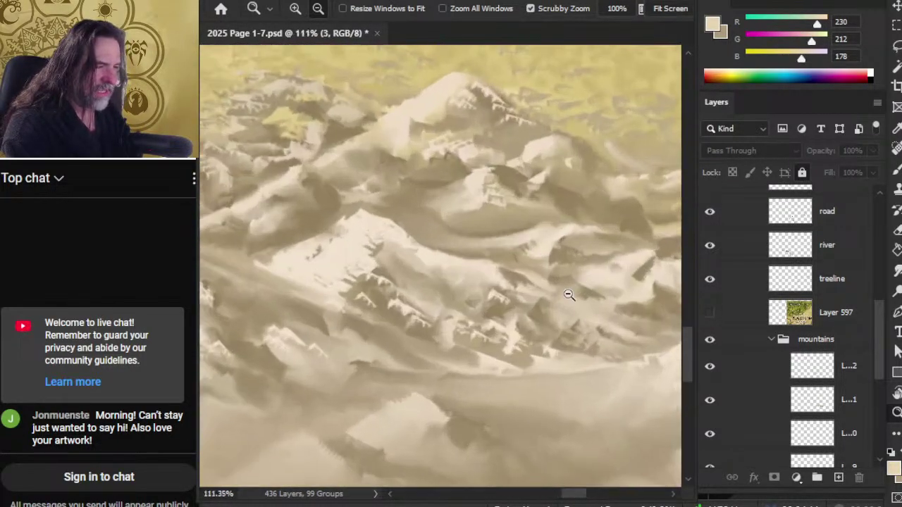
pyautogui.scroll(-2, 564, 361)
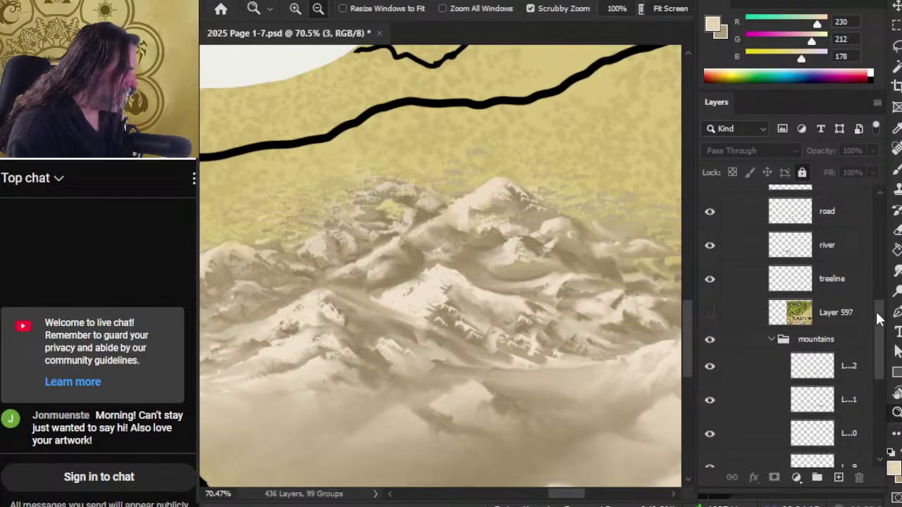
pyautogui.scroll(-1, 852, 324)
pyautogui.click(710, 318)
pyautogui.click(709, 318)
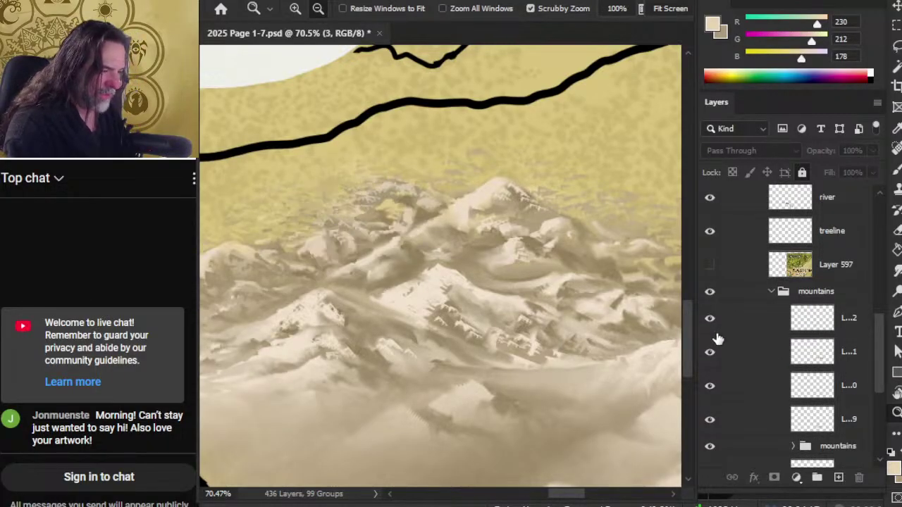
pyautogui.moveTo(459, 353); pyautogui.dragTo(394, 307)
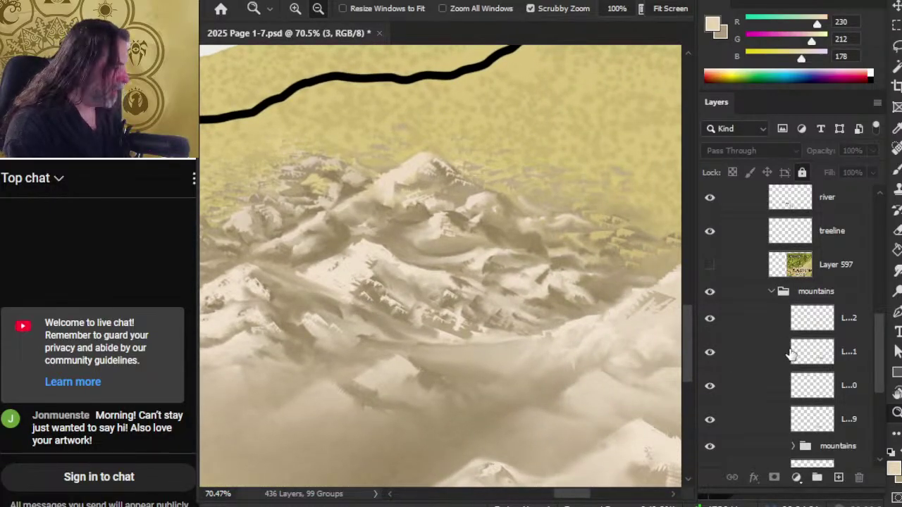
# Compare the mountains with the uppermost layer of their group toggled, and add a new blank layer above group 3.
pyautogui.click(710, 318)
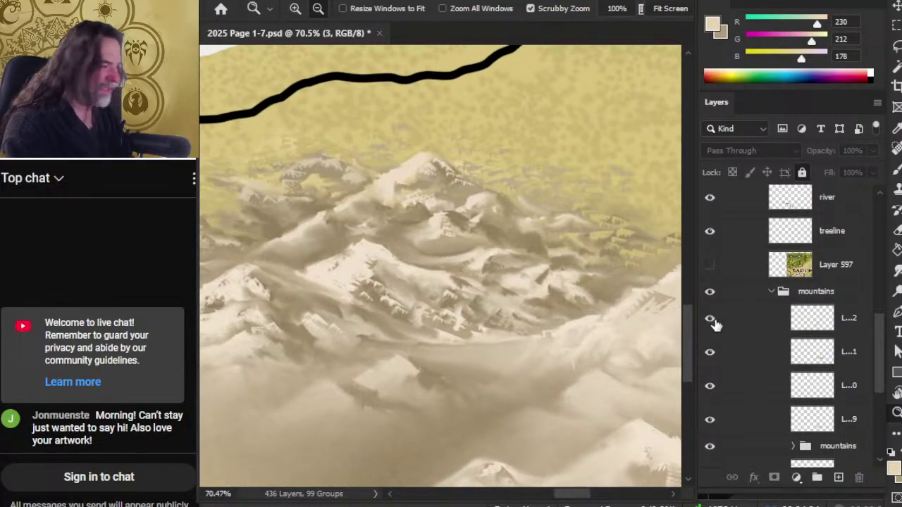
pyautogui.click(709, 319)
pyautogui.click(838, 478)
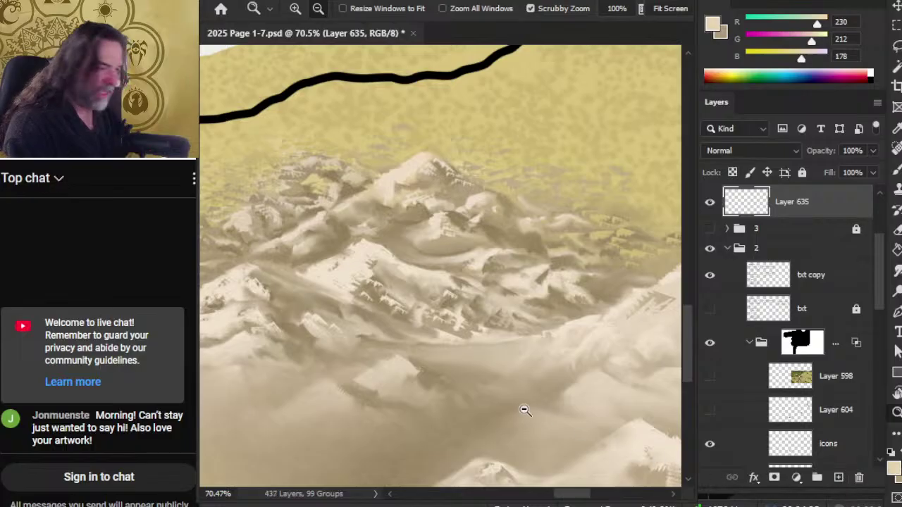
# Sample the mountains' tan shadow colour (RGB 170, 150, 110), choose the mountain chsel brush, and check the Eraser's brush preset.
pyautogui.press('b')
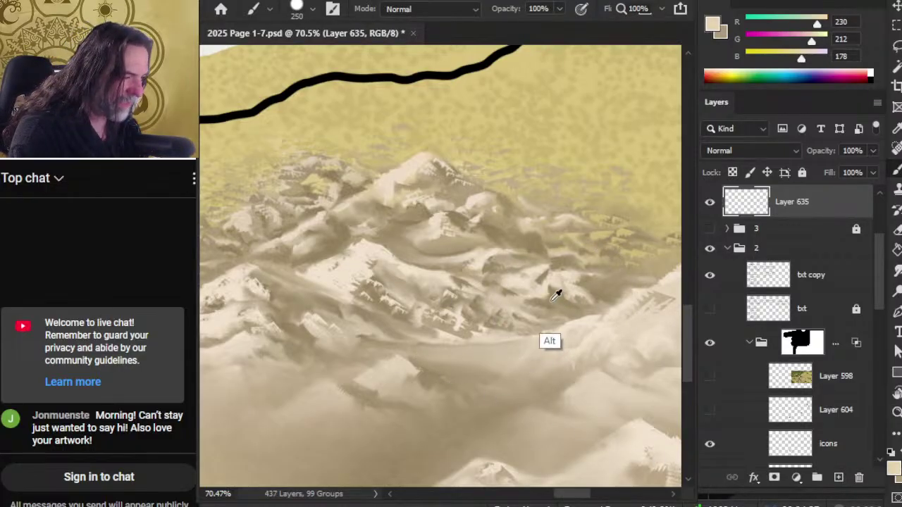
pyautogui.keyDown('alt'); pyautogui.click(556, 294); pyautogui.keyUp('alt')
pyautogui.rightClick(530, 294)
pyautogui.click(606, 364)
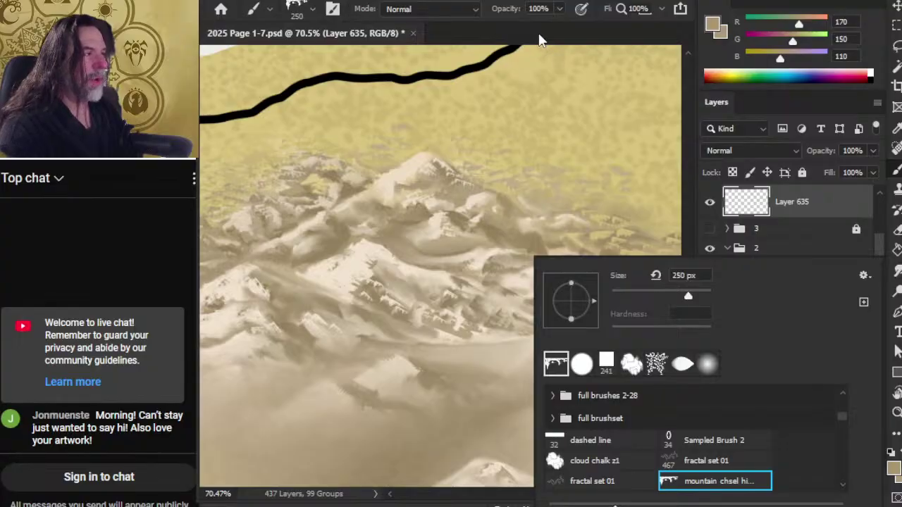
pyautogui.press('Escape')
pyautogui.press('e')
pyautogui.rightClick(535, 294)
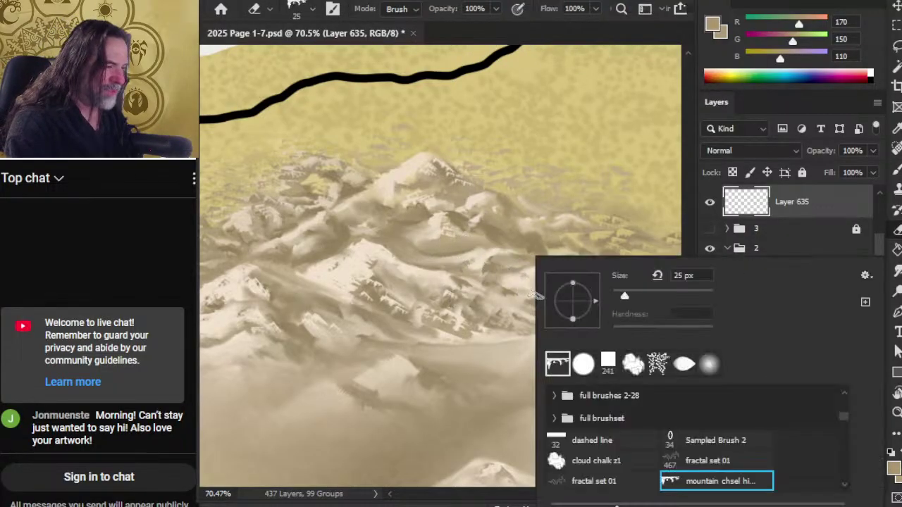
pyautogui.press('Escape')
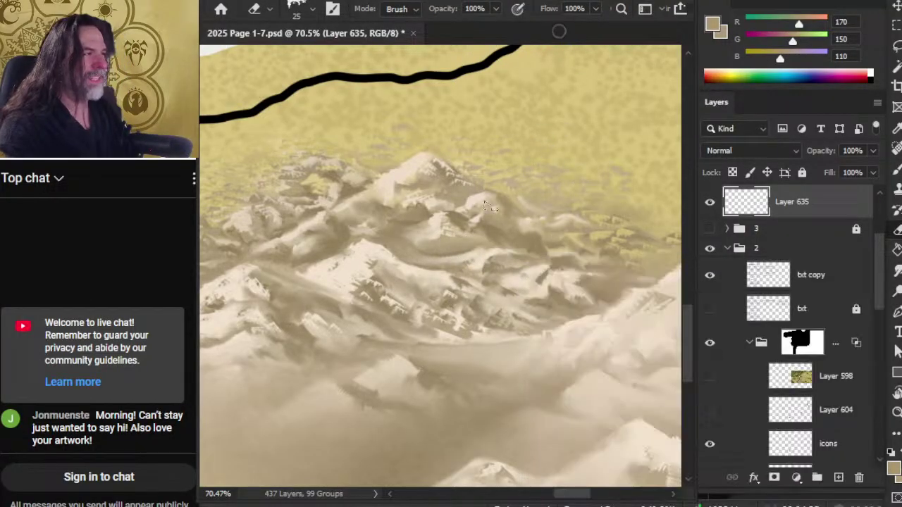
# Inspect the highest peak up close with the Smudge tool ready, toggling the new blank layer above group 3 off and on.
pyautogui.press('z')
pyautogui.keyDown('alt'); pyautogui.click(518, 299); pyautogui.keyUp('alt')
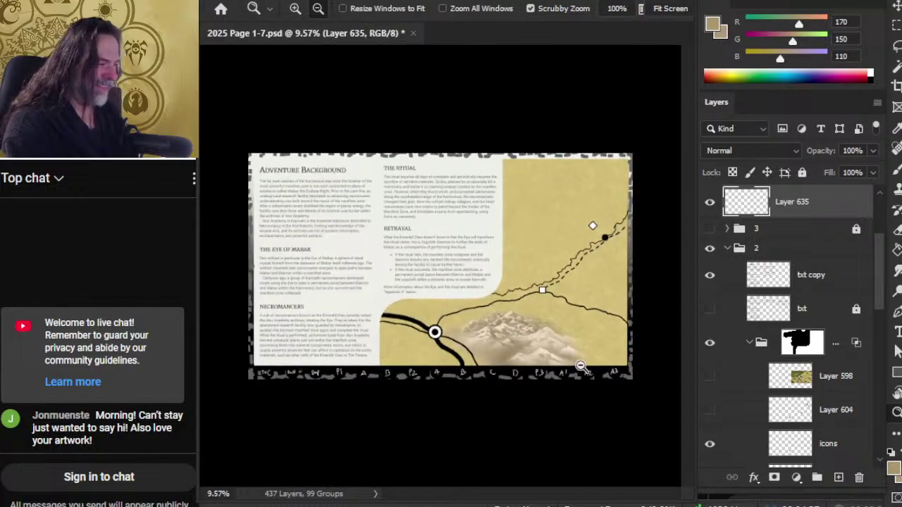
pyautogui.moveTo(544, 343)
pyautogui.mouseDown()
pyautogui.moveTo(517, 306)
pyautogui.moveTo(614, 326)
pyautogui.moveTo(514, 332)
pyautogui.moveTo(575, 311)
pyautogui.moveTo(543, 327)
pyautogui.mouseUp()
pyautogui.press('r')
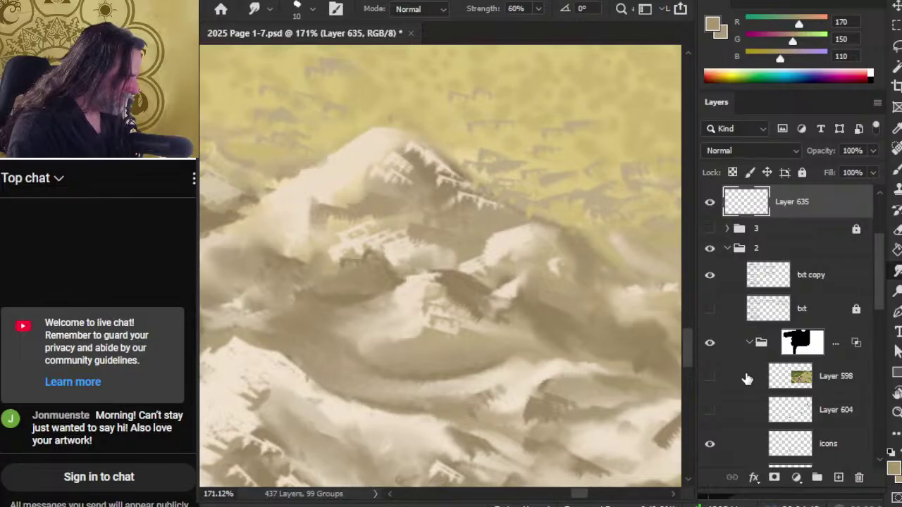
pyautogui.scroll(-3, 884, 296)
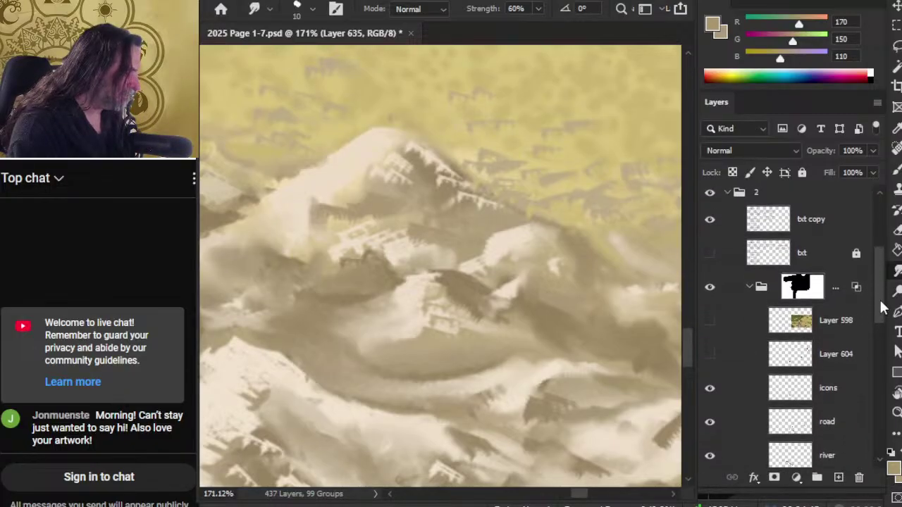
pyautogui.scroll(4, 874, 285)
pyautogui.click(709, 237)
pyautogui.click(709, 237)
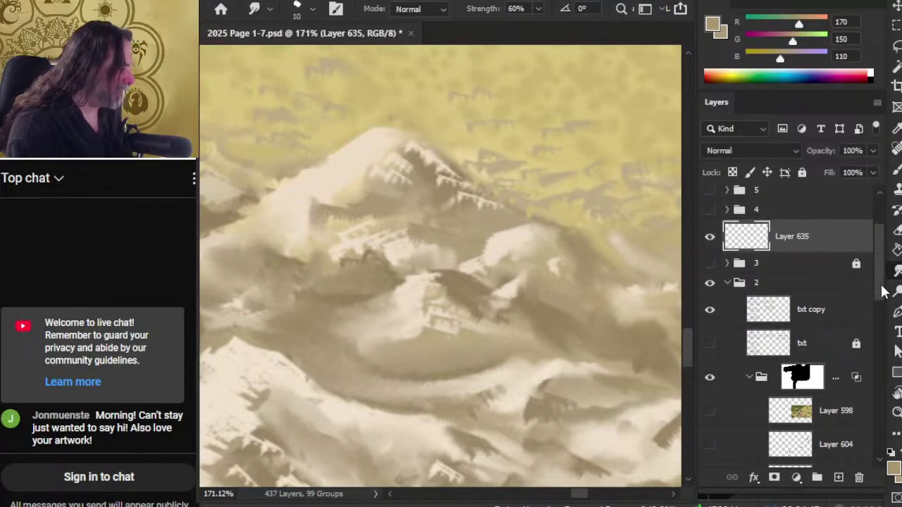
# Make Layer 631 in the mountains group active, toggling its visibility to identify its contents.
pyautogui.scroll(-5, 886, 317)
pyautogui.scroll(-4, 886, 341)
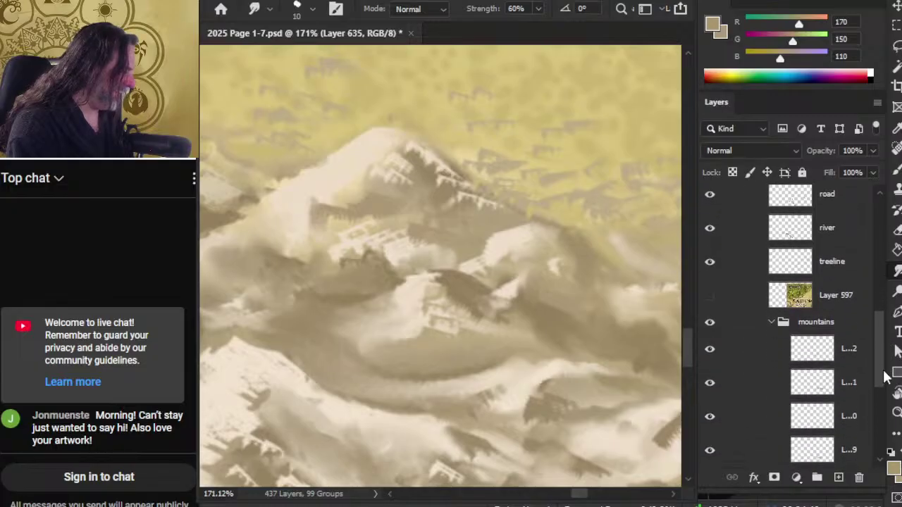
pyautogui.click(846, 306)
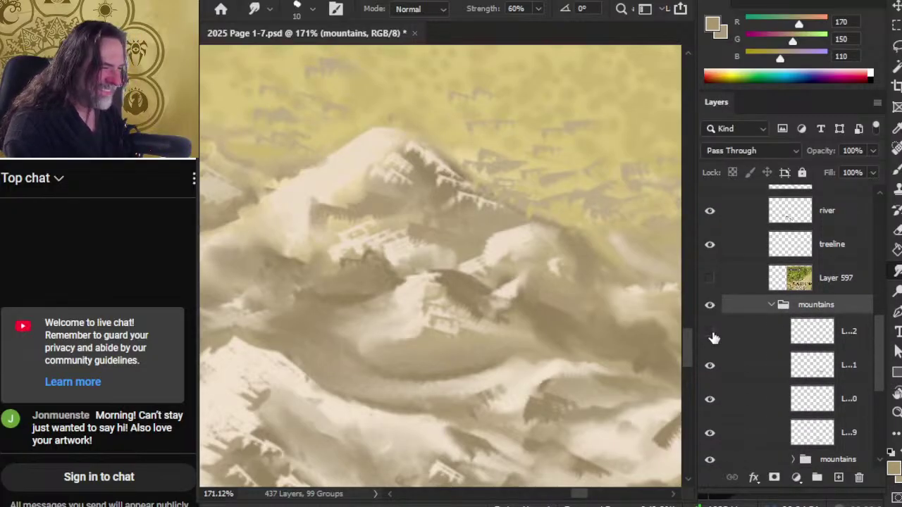
pyautogui.click(710, 365)
pyautogui.click(710, 365)
pyautogui.click(725, 367)
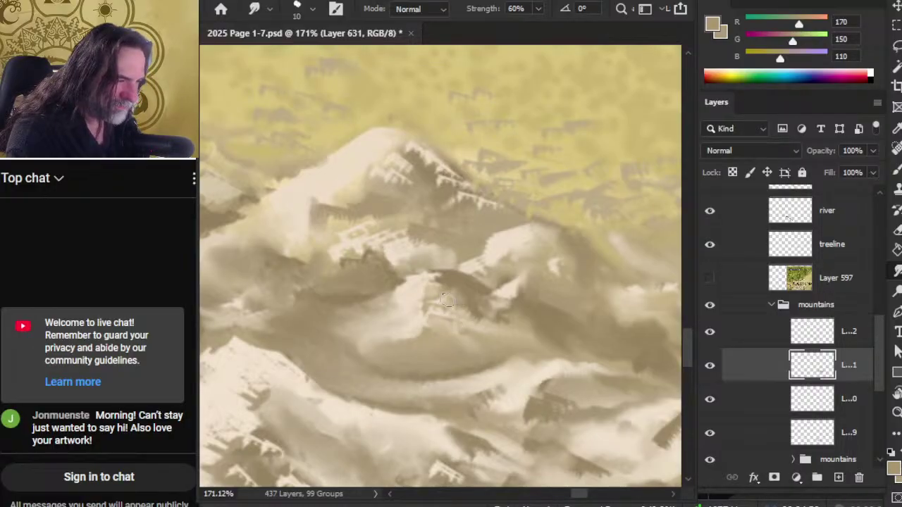
# Smudge the ridges and slopes below the highest peak at 60% strength, reducing the smudge brush to 8 px for finer blending.
pyautogui.moveTo(460, 295)
pyautogui.mouseDown()
pyautogui.moveTo(437, 278)
pyautogui.moveTo(481, 289)
pyautogui.mouseUp()
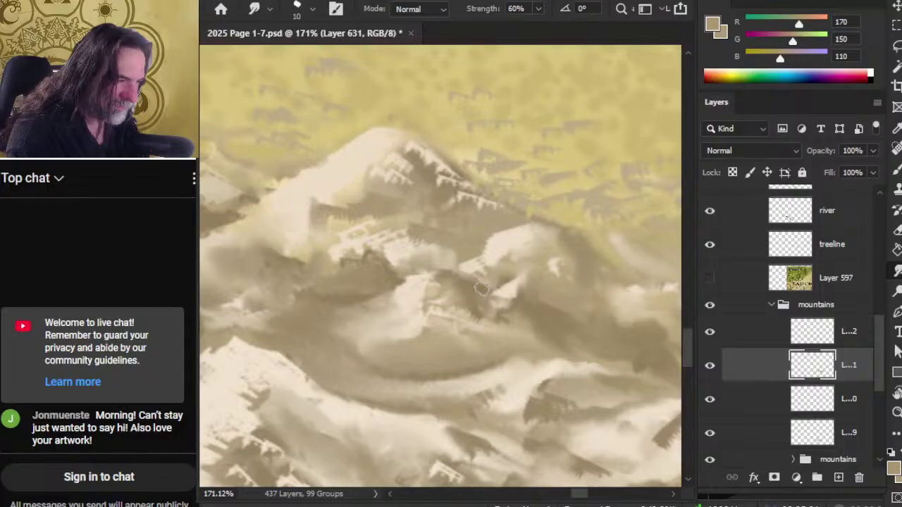
pyautogui.moveTo(448, 264)
pyautogui.mouseDown()
pyautogui.moveTo(487, 289)
pyautogui.moveTo(453, 277)
pyautogui.moveTo(489, 289)
pyautogui.moveTo(459, 276)
pyautogui.mouseUp()
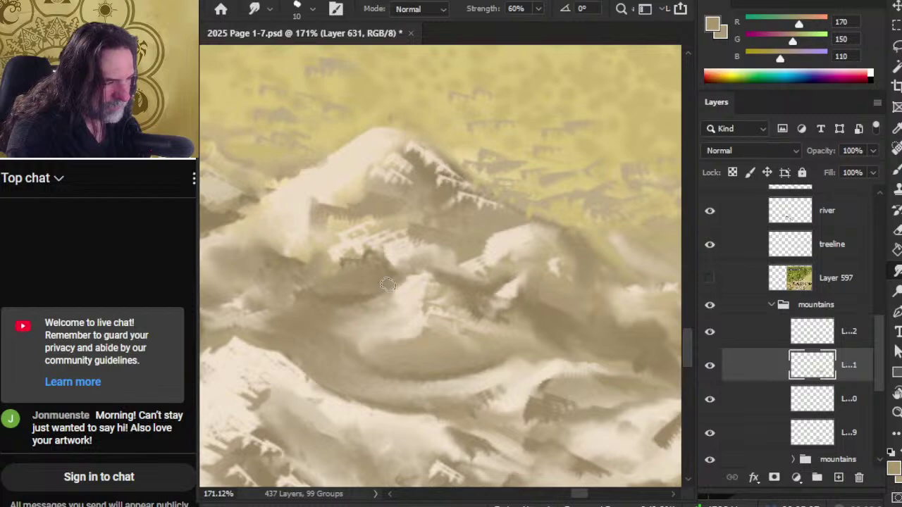
pyautogui.press('[')
pyautogui.press('[')
pyautogui.moveTo(394, 282); pyautogui.dragTo(425, 262)
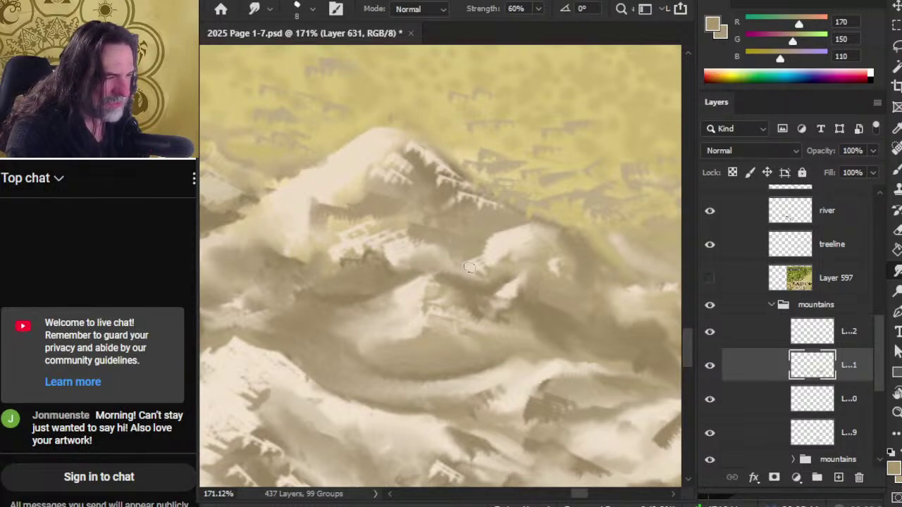
pyautogui.moveTo(501, 237)
pyautogui.mouseDown()
pyautogui.moveTo(479, 235)
pyautogui.moveTo(497, 230)
pyautogui.moveTo(479, 206)
pyautogui.mouseUp()
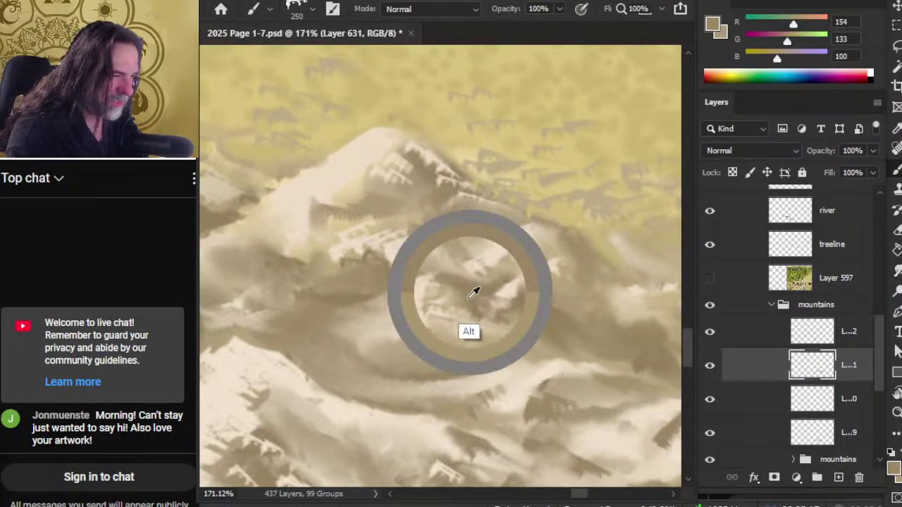
# Paint brown shadow (RGB 152, 132, 98) on the slopes below the highest peak with a 20 px brush and smudge it.
pyautogui.press('b')
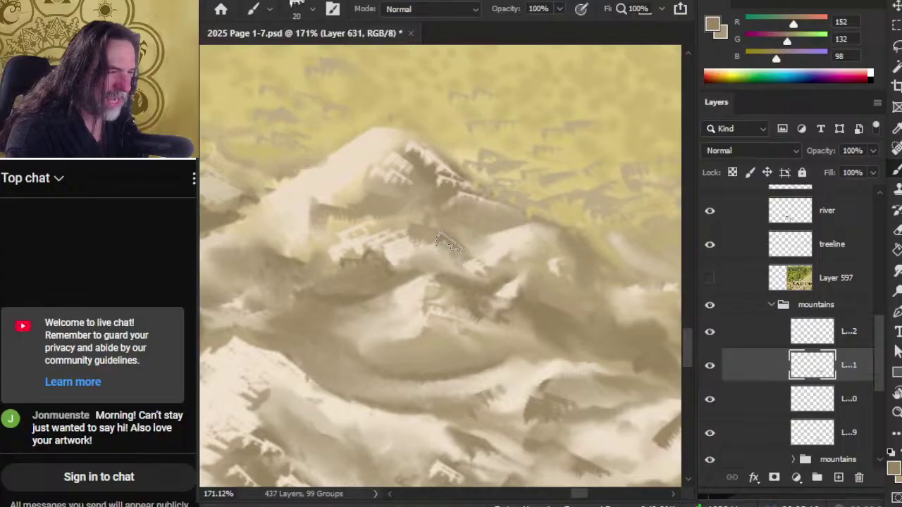
pyautogui.press('r')
pyautogui.moveTo(446, 234)
pyautogui.mouseDown()
pyautogui.moveTo(474, 229)
pyautogui.moveTo(450, 244)
pyautogui.moveTo(475, 250)
pyautogui.moveTo(405, 233)
pyautogui.moveTo(455, 221)
pyautogui.moveTo(452, 211)
pyautogui.moveTo(493, 223)
pyautogui.mouseUp()
pyautogui.moveTo(514, 271)
pyautogui.mouseDown()
pyautogui.moveTo(567, 296)
pyautogui.moveTo(557, 305)
pyautogui.moveTo(594, 305)
pyautogui.moveTo(575, 285)
pyautogui.moveTo(592, 268)
pyautogui.moveTo(574, 243)
pyautogui.moveTo(587, 320)
pyautogui.moveTo(448, 416)
pyautogui.moveTo(295, 486)
pyautogui.mouseUp()
# Examine the Adventure Background spread, including the Betrayal text, the roads and treeline of the map, and the painted mountains.
pyautogui.press('z')
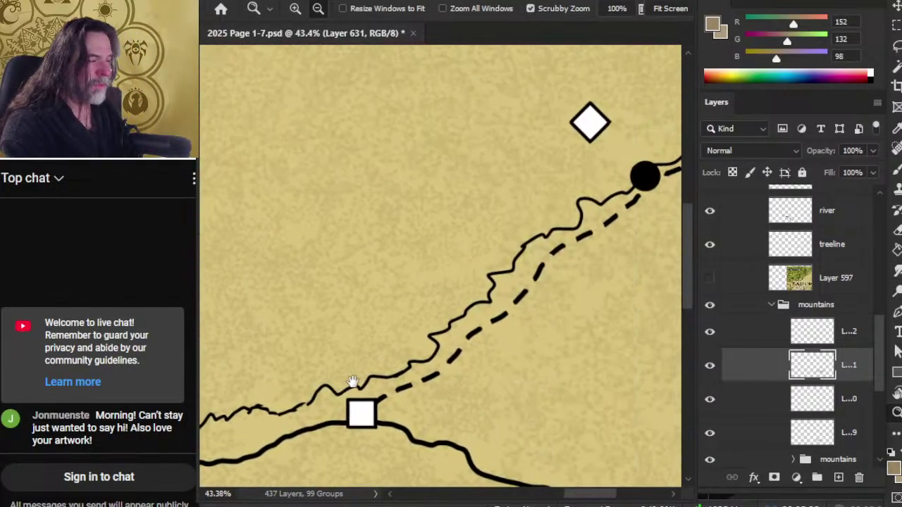
pyautogui.moveTo(451, 211)
pyautogui.mouseDown()
pyautogui.moveTo(507, 305)
pyautogui.moveTo(507, 282)
pyautogui.moveTo(468, 214)
pyautogui.mouseUp()
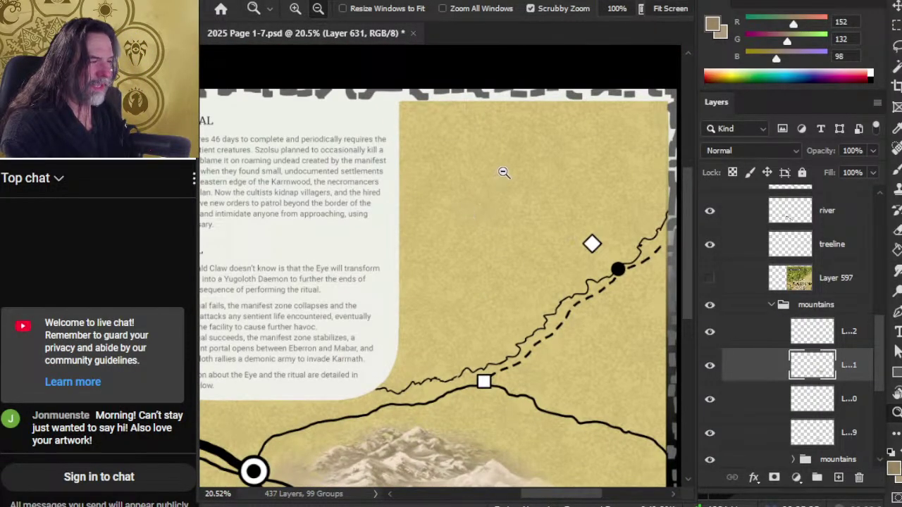
pyautogui.scroll(-3, 451, 317)
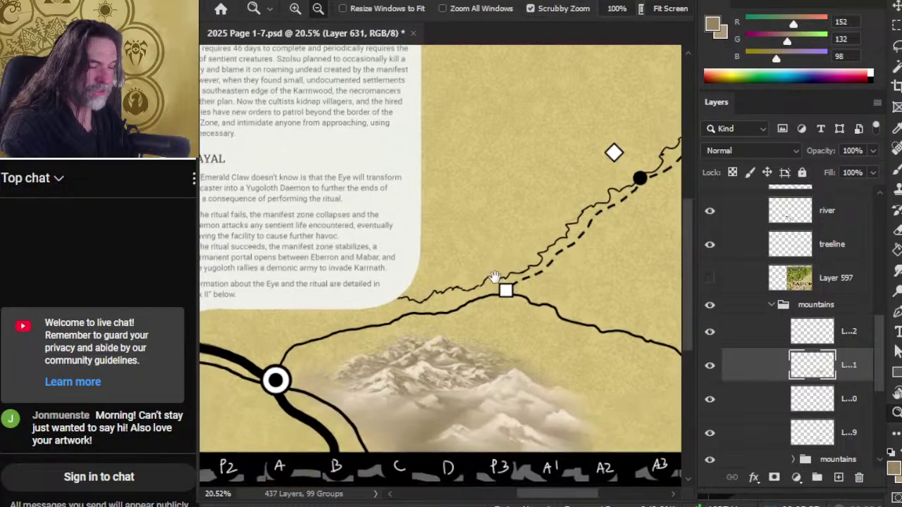
pyautogui.hscroll(-4, 352, 303)
pyautogui.scroll(-3, 338, 296)
pyautogui.scroll(3, 378, 293)
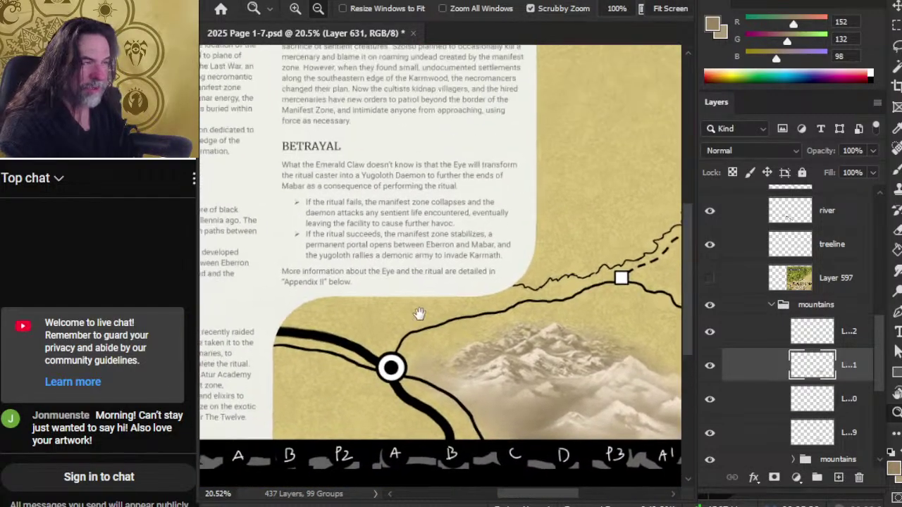
pyautogui.hscroll(-3, 394, 282)
pyautogui.scroll(-1, 409, 268)
pyautogui.moveTo(430, 250); pyautogui.dragTo(517, 202)
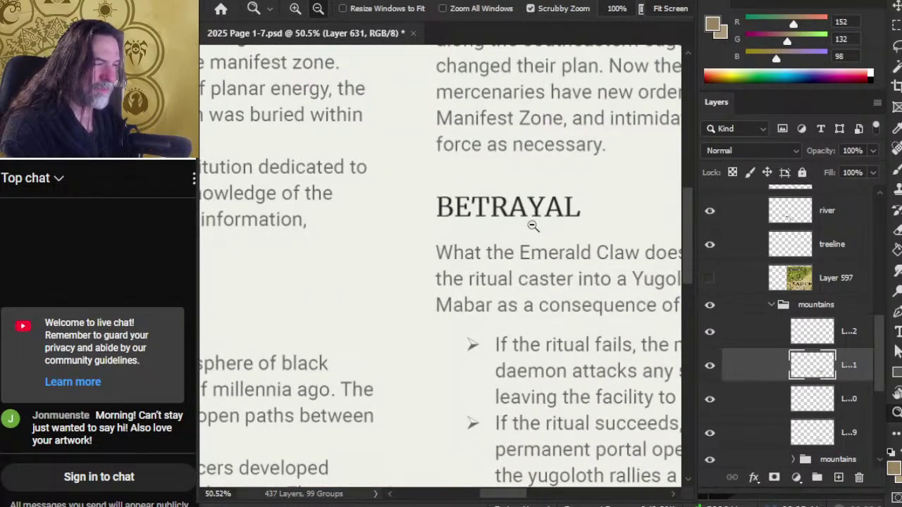
pyautogui.scroll(-3, 557, 325)
pyautogui.moveTo(563, 342); pyautogui.dragTo(394, 218)
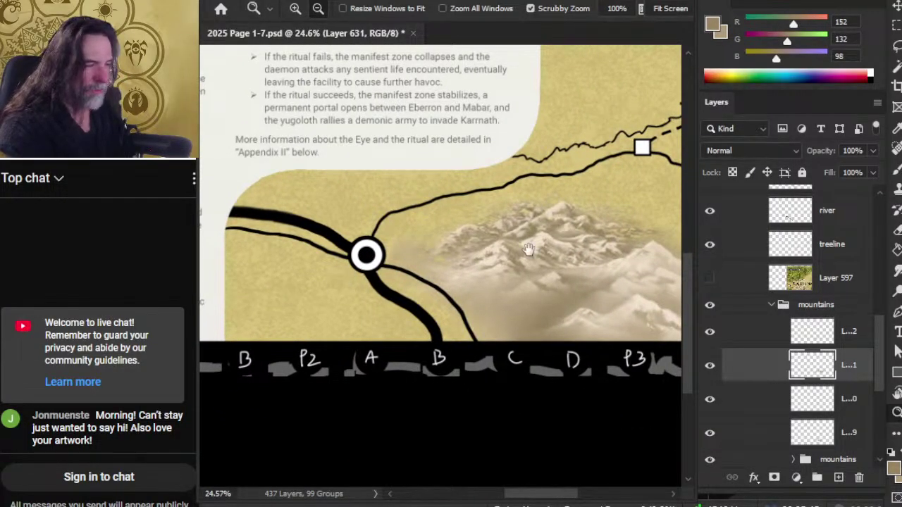
pyautogui.hscroll(3, 394, 289)
pyautogui.scroll(2, 395, 288)
pyautogui.hscroll(2, 497, 289)
pyautogui.scroll(2, 496, 288)
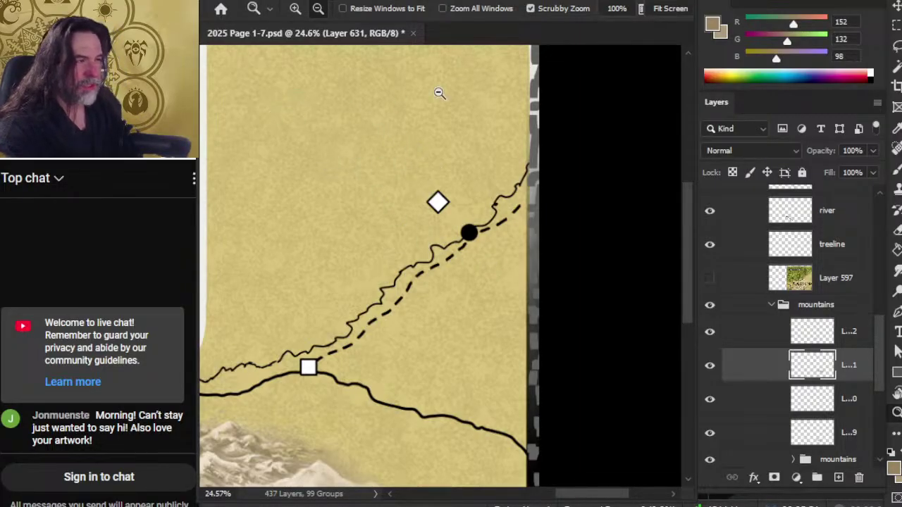
pyautogui.moveTo(450, 259); pyautogui.dragTo(496, 364)
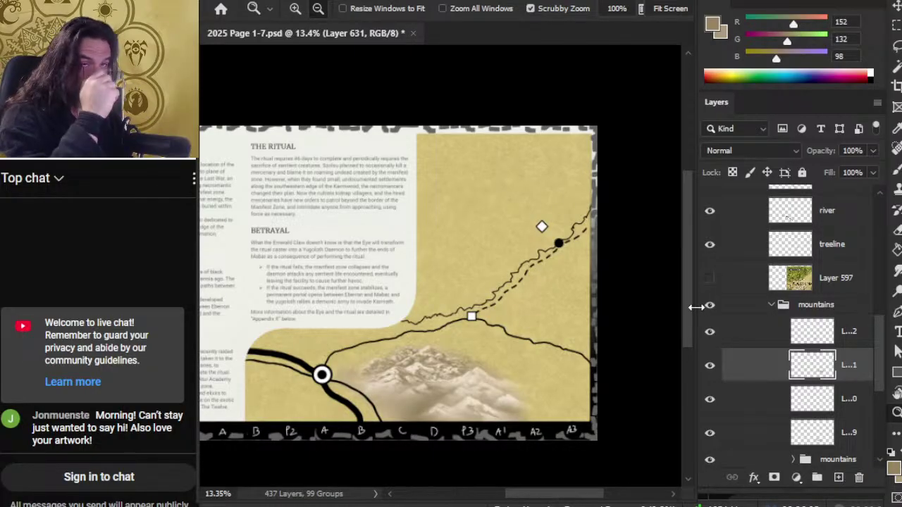
# Paint cream highlights (RGB 222, 203, 173) on the small foothills east of the highest peak and blend them with the Smudge tool.
pyautogui.moveTo(448, 388)
pyautogui.mouseDown()
pyautogui.moveTo(487, 400)
pyautogui.moveTo(547, 373)
pyautogui.mouseUp()
pyautogui.press('r')
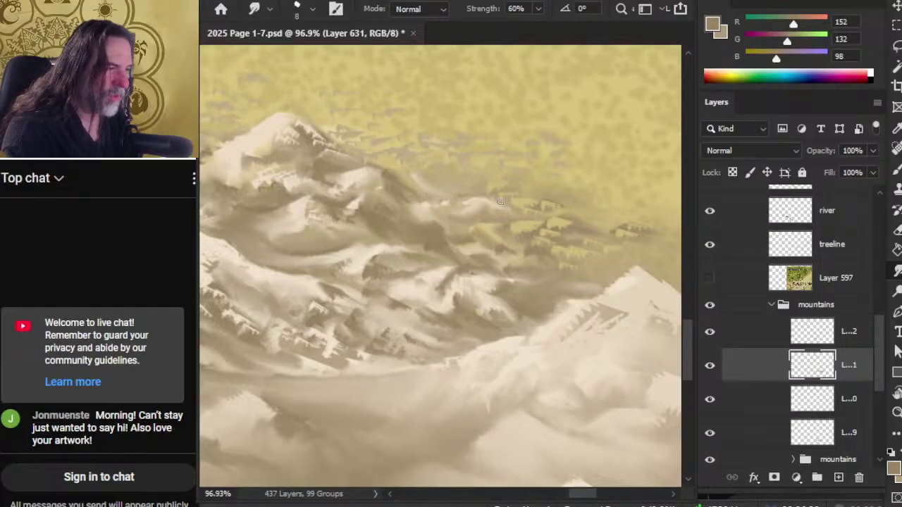
pyautogui.press('b')
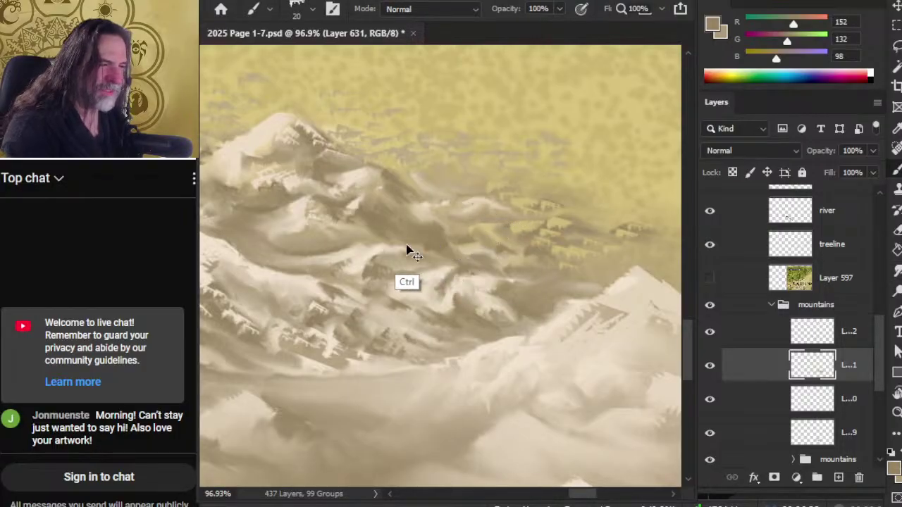
pyautogui.keyDown('alt'); pyautogui.click(487, 209); pyautogui.keyUp('alt')
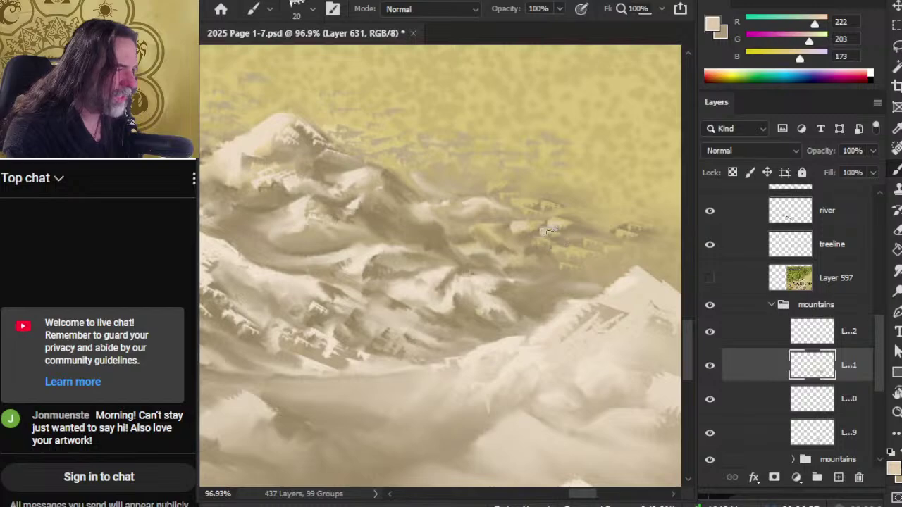
pyautogui.press('r')
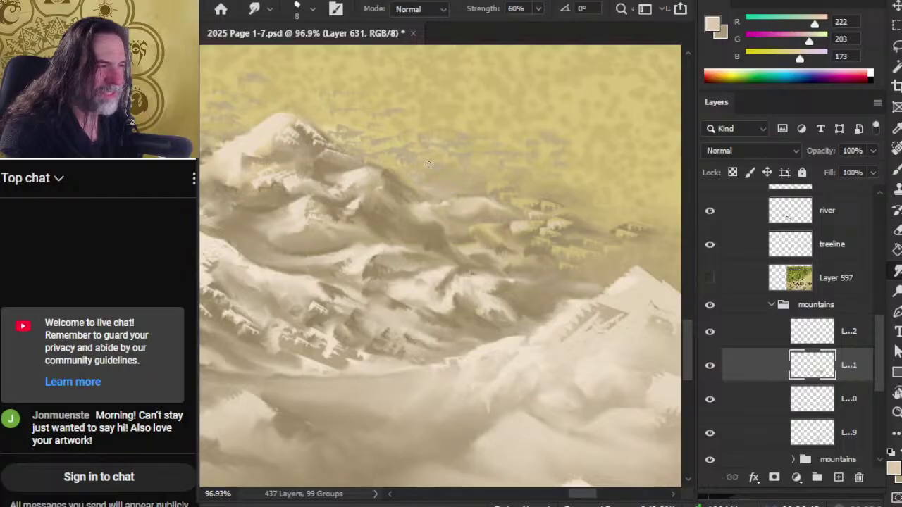
# Paint tan (RGB 200, 181, 124) above the ridge east of the highest peak and smudge it into the plain.
pyautogui.press('b')
pyautogui.keyDown('alt'); pyautogui.click(473, 162); pyautogui.keyUp('alt')
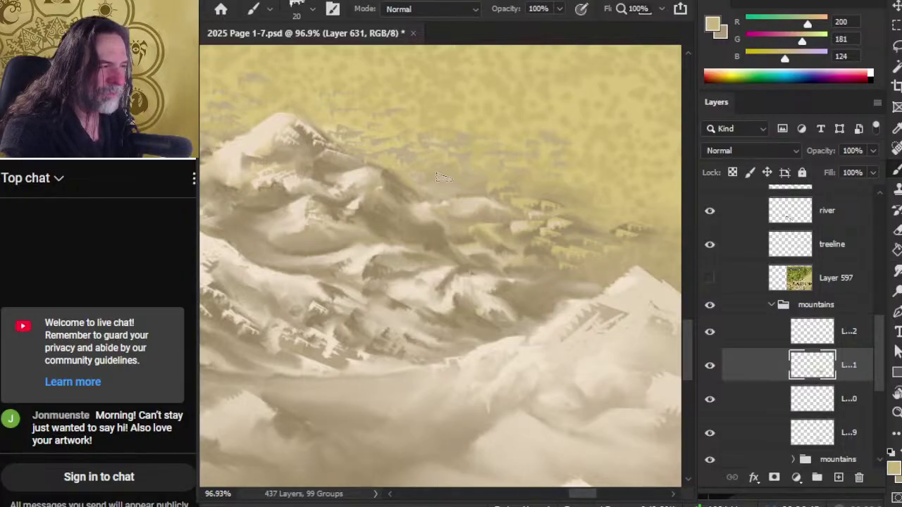
pyautogui.press('r')
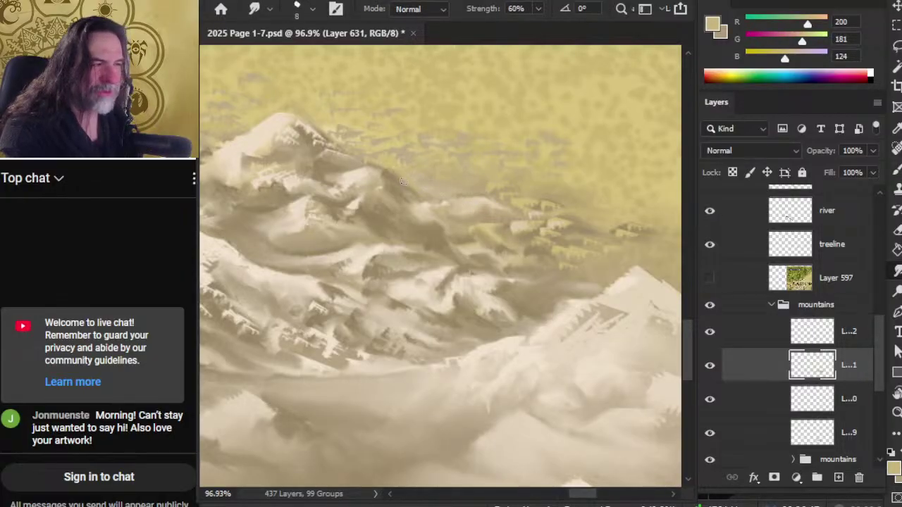
# Paint pale yellow (RGB 219, 197, 131 and 216, 197, 126) where the plain meets the eastern foothills and smudge the strokes.
pyautogui.press('b')
pyautogui.keyDown('alt'); pyautogui.click(398, 141); pyautogui.keyUp('alt')
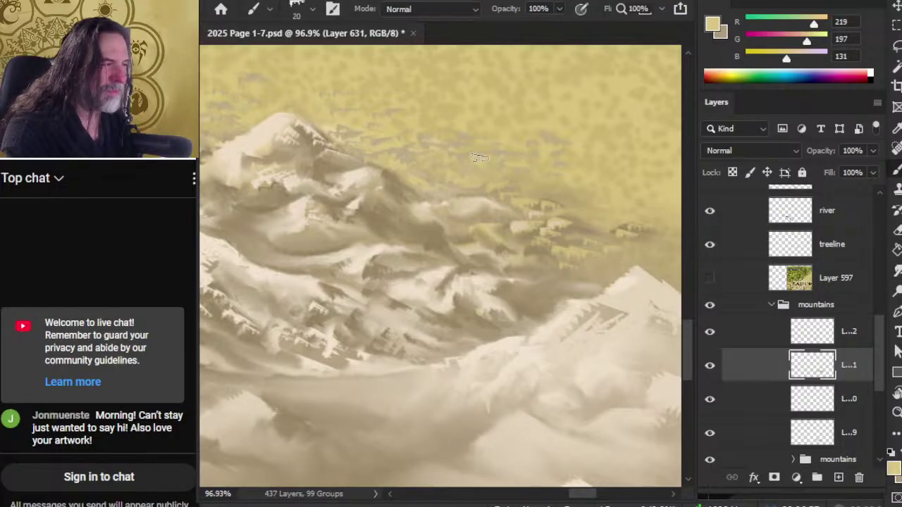
pyautogui.press('b')
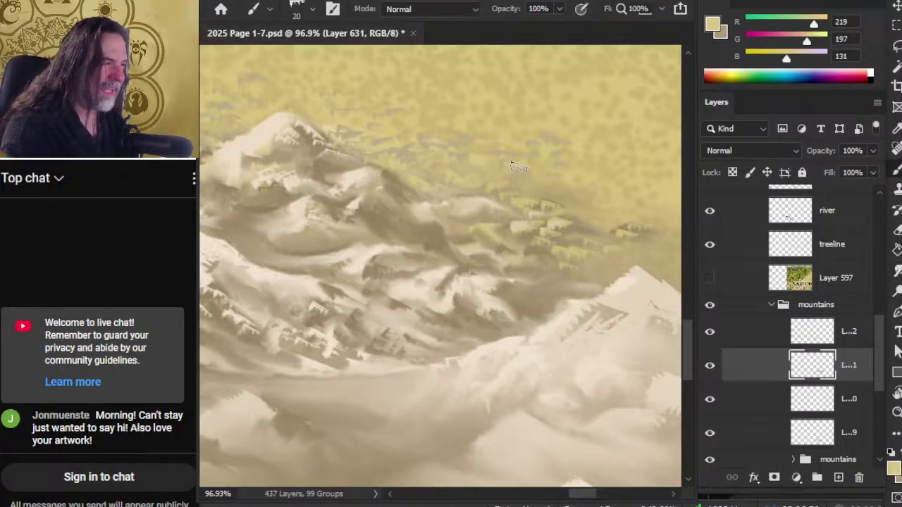
pyautogui.press('r')
pyautogui.press('b')
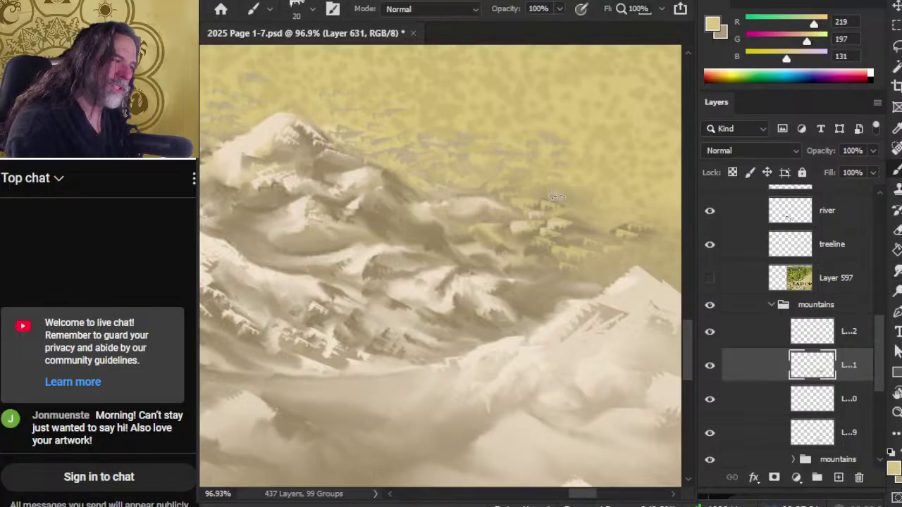
pyautogui.press('r')
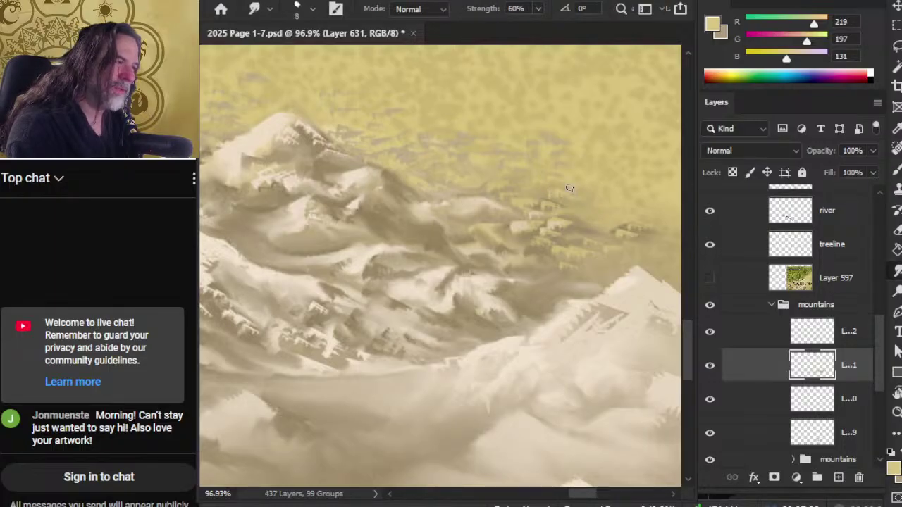
pyautogui.press('b')
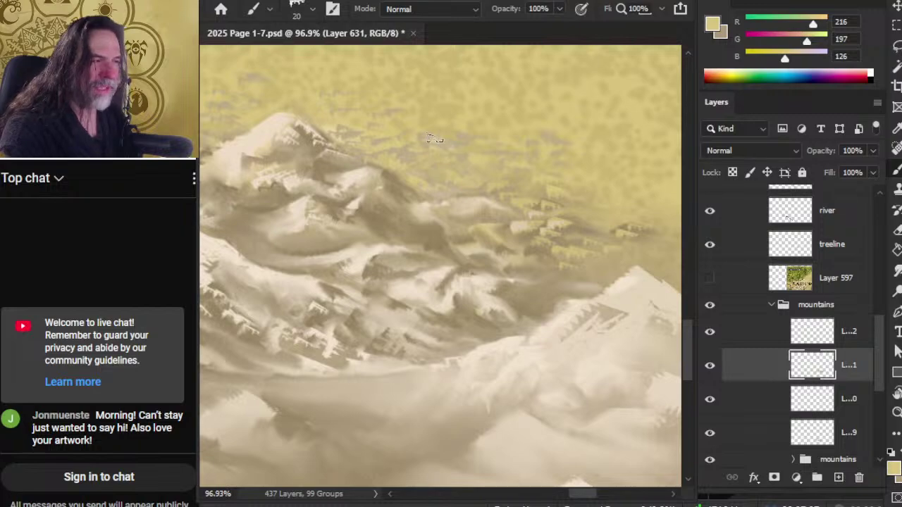
pyautogui.press('r')
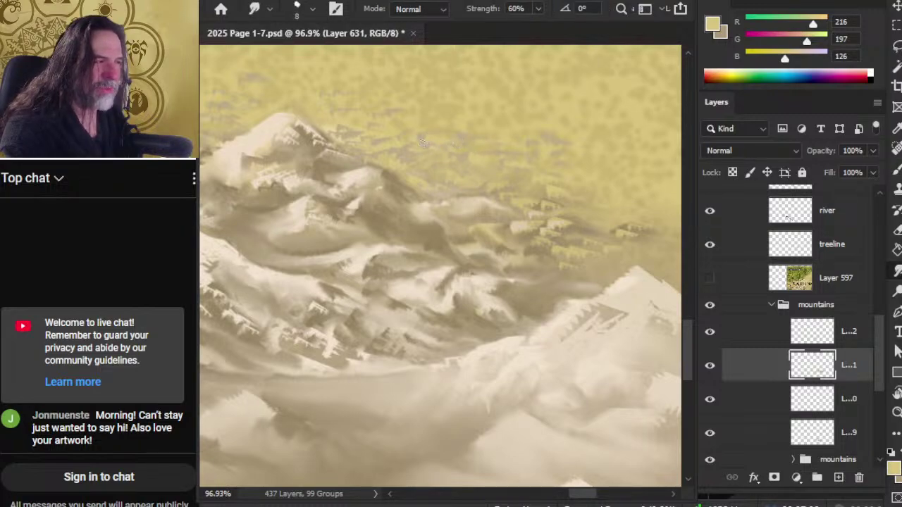
# Paint brown shading (RGB 192, 174, 127 and 167, 147, 111) along the upper edge of the eastern foothills and smudge it.
pyautogui.press('b')
pyautogui.keyDown('alt'); pyautogui.click(462, 134); pyautogui.keyUp('alt')
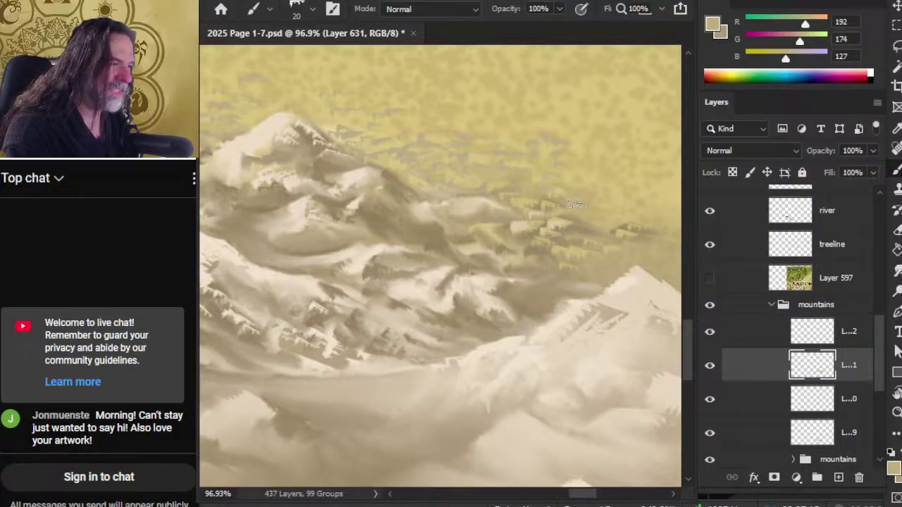
pyautogui.keyDown('alt'); pyautogui.click(589, 229); pyautogui.keyUp('alt')
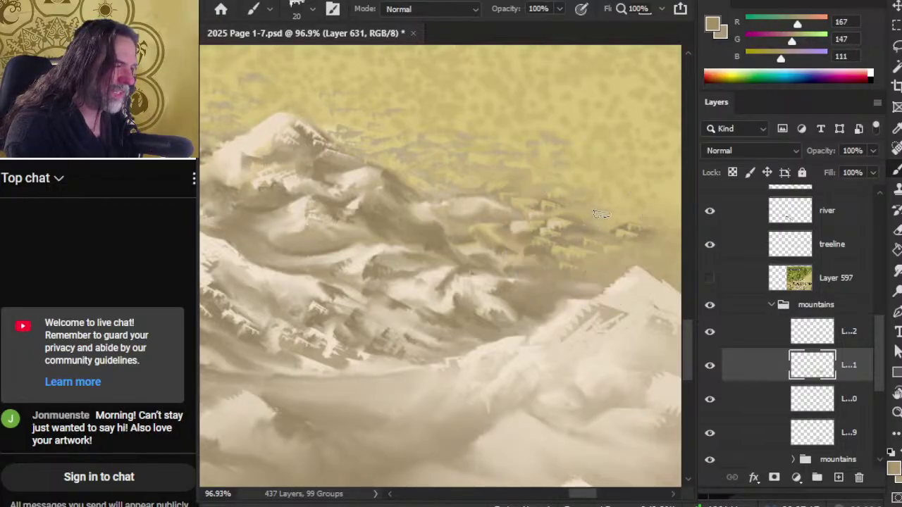
pyautogui.press('r')
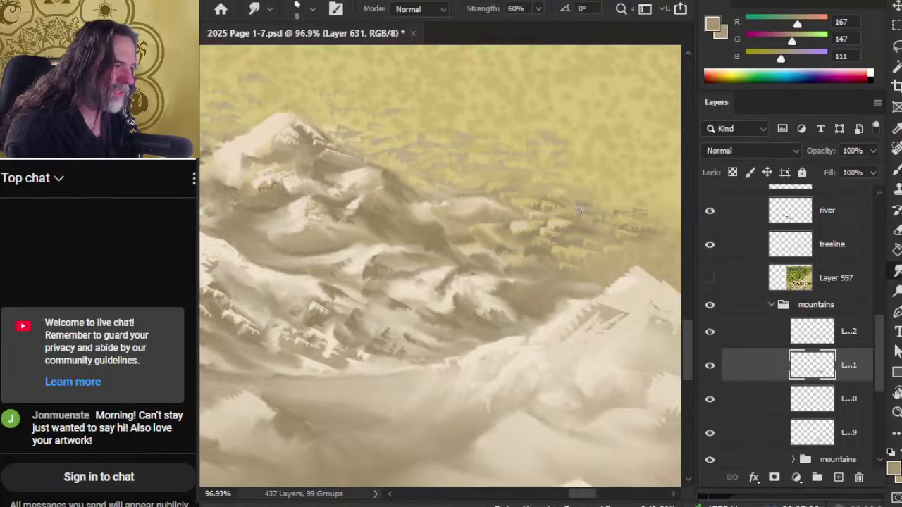
# Paint yellow-tan (RGB 206, 186, 121) over the outer and lower foothills beside the eastern snowy peak and blend it with the Smudge tool.
pyautogui.press('b')
pyautogui.keyDown('alt'); pyautogui.click(627, 203); pyautogui.keyUp('alt')
pyautogui.press('r')
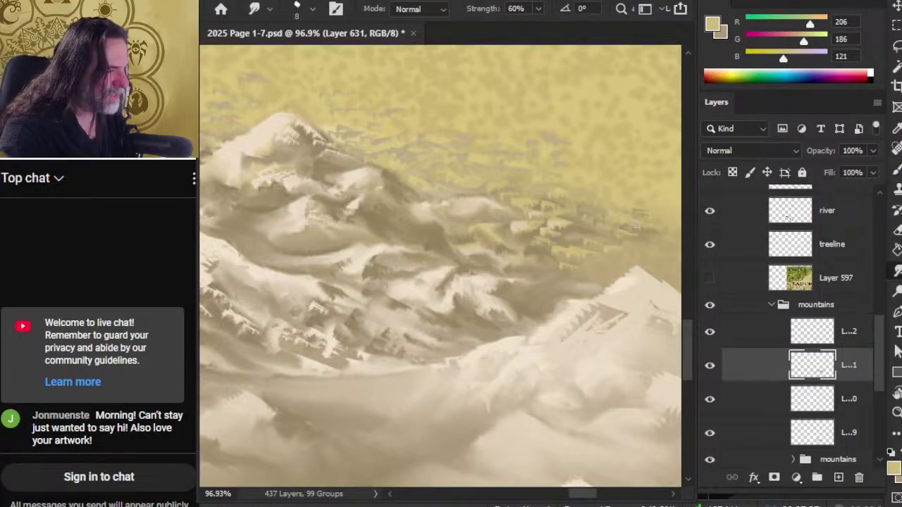
pyautogui.press('b')
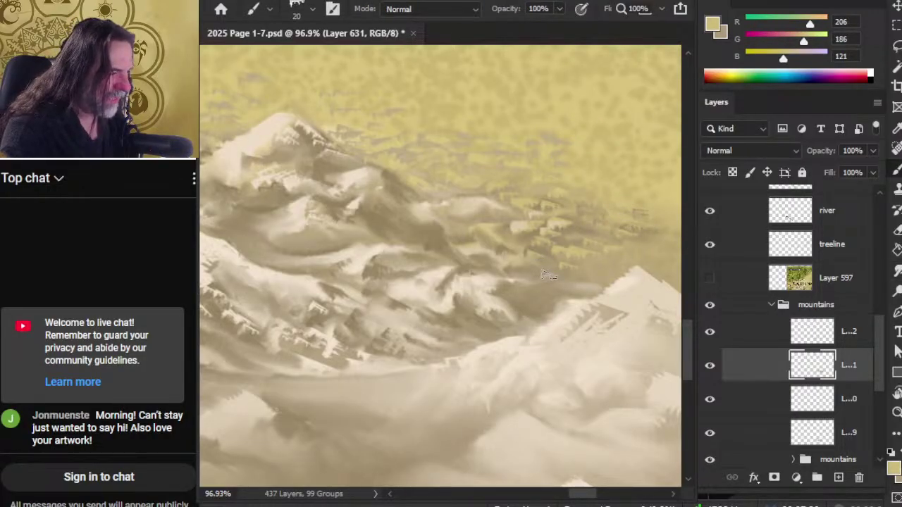
pyautogui.press('r')
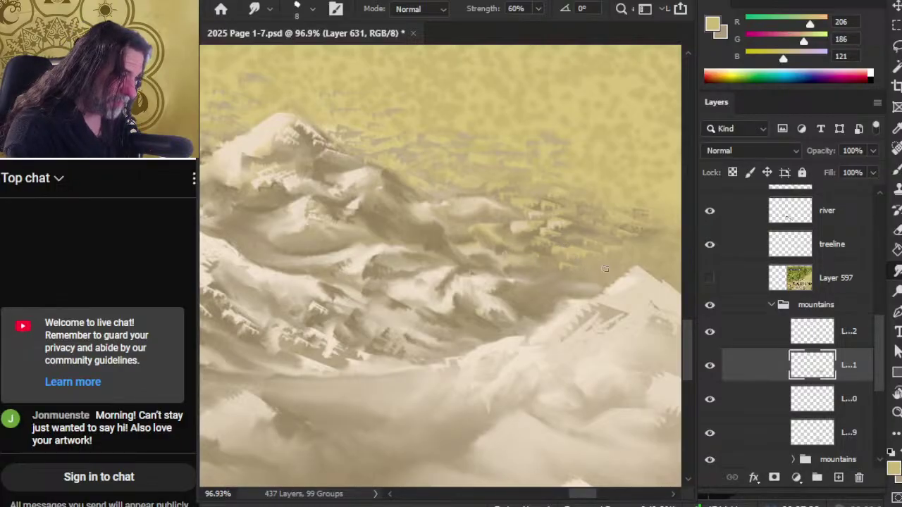
pyautogui.press('b')
pyautogui.press('r')
pyautogui.press('b')
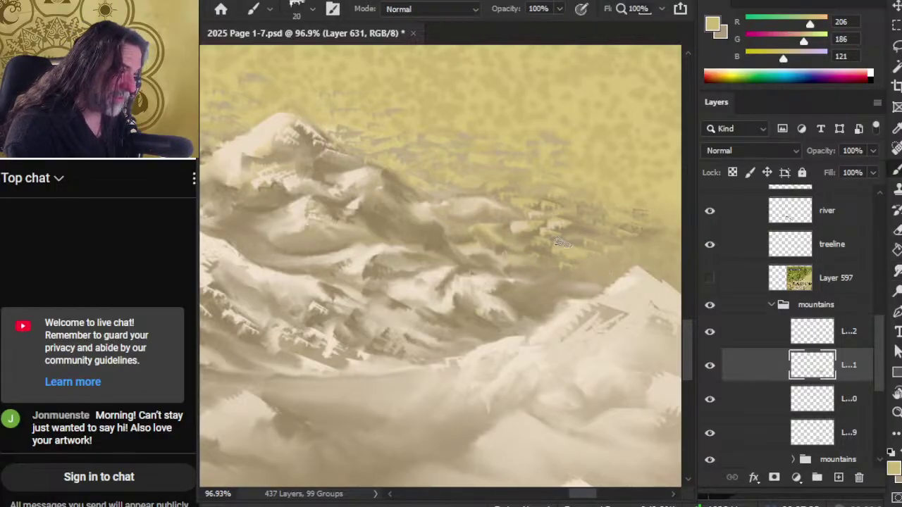
# Paint dark brown shadows (RGB 165, 145, 106) between the small eastern foothills, smudging them into the pale highlights.
pyautogui.keyDown('alt'); pyautogui.click(562, 243); pyautogui.keyUp('alt')
pyautogui.press('r')
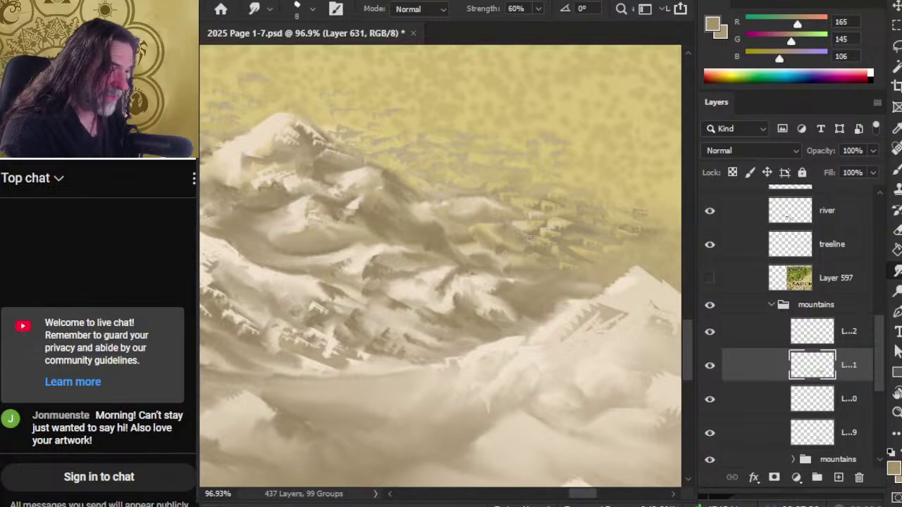
pyautogui.press('b')
pyautogui.press('r')
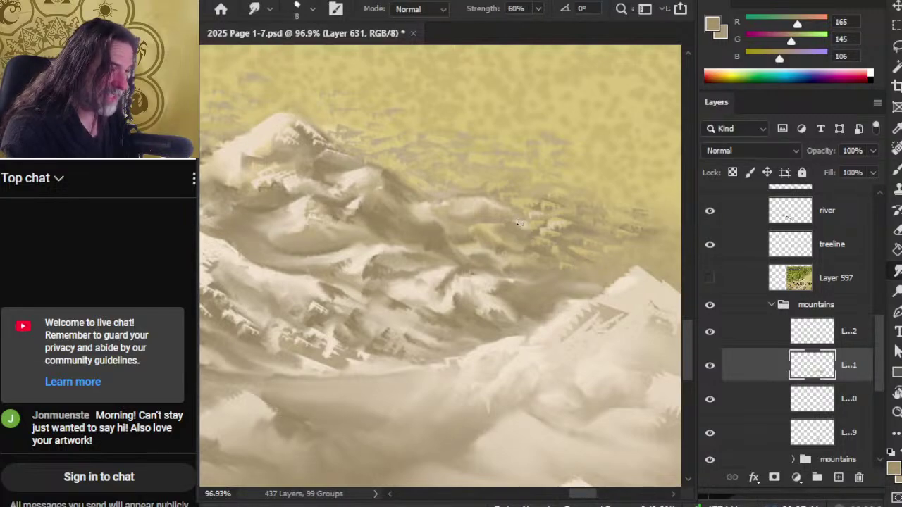
pyautogui.press('b')
pyautogui.press('r')
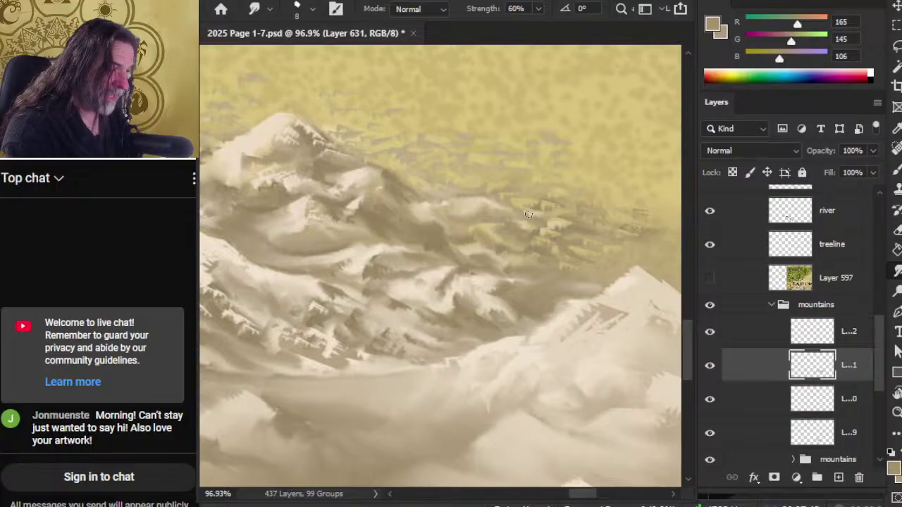
pyautogui.press('b')
pyautogui.press('r')
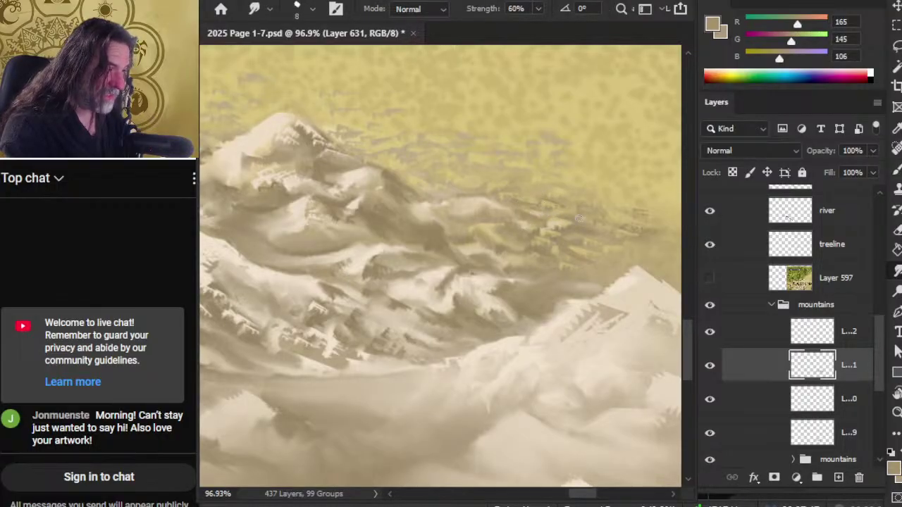
pyautogui.press('b')
pyautogui.press('r')
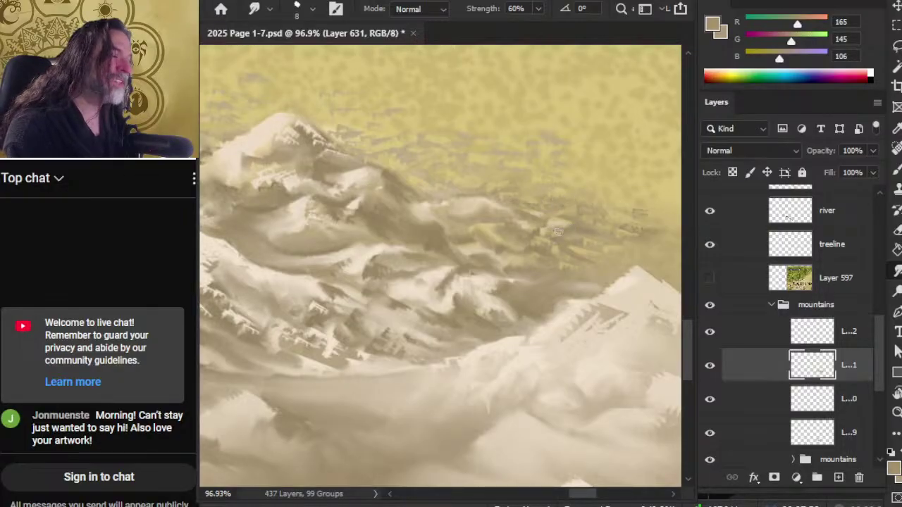
# Paint light tan (RGB 194, 172, 122 and 197, 176, 125) on the small foothills at the ridge's eastern end and smudge it.
pyautogui.press('b')
pyautogui.keyDown('alt'); pyautogui.click(496, 217); pyautogui.keyUp('alt')
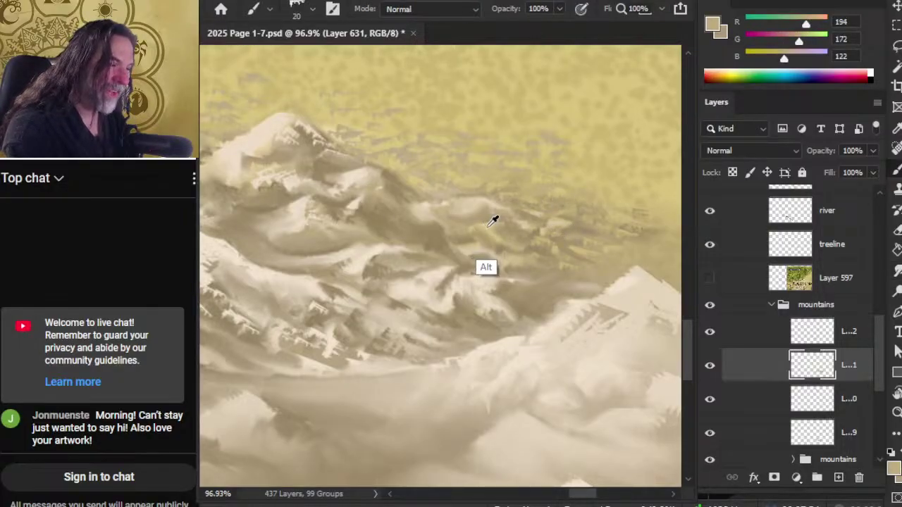
pyautogui.press('r')
pyautogui.press('b')
pyautogui.keyDown('alt'); pyautogui.click(567, 228); pyautogui.keyUp('alt')
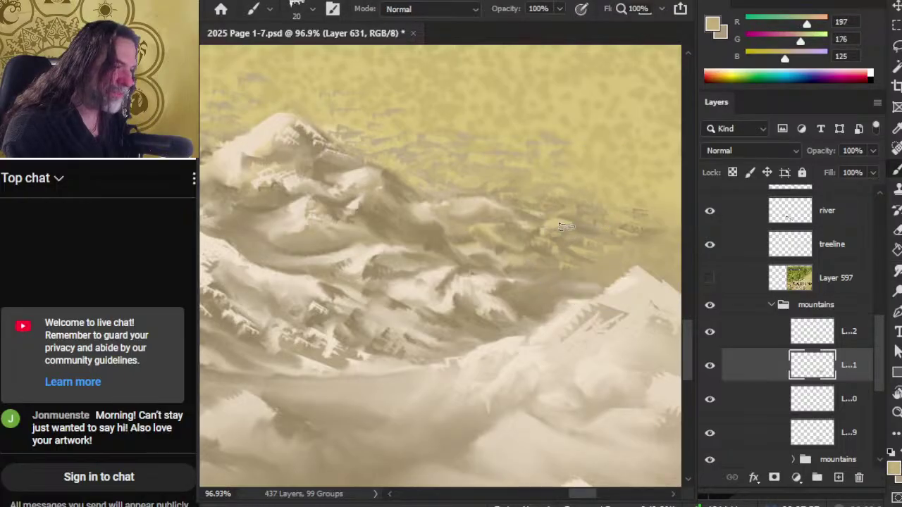
pyautogui.press('r')
pyautogui.press('b')
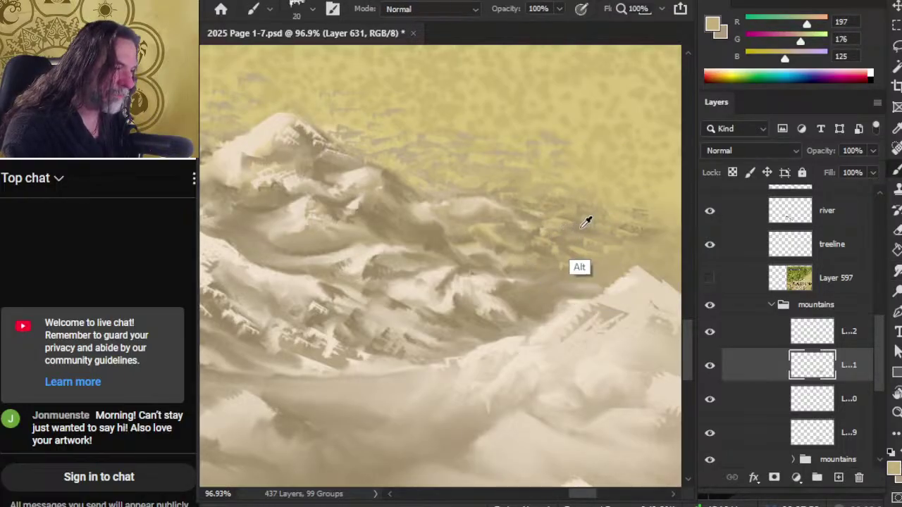
# Tone down the pale foothill highlights with brown (RGB 169, 151, 113) and yellow-tan (RGB 213, 194, 126 and 203, 182, 122), then smudge them.
pyautogui.keyDown('alt'); pyautogui.click(572, 227); pyautogui.keyUp('alt')
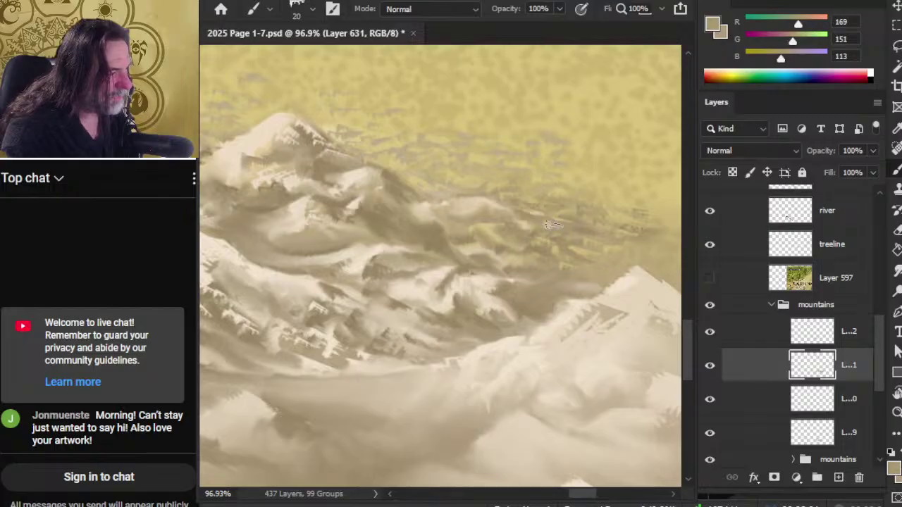
pyautogui.keyDown('alt'); pyautogui.click(572, 187); pyautogui.keyUp('alt')
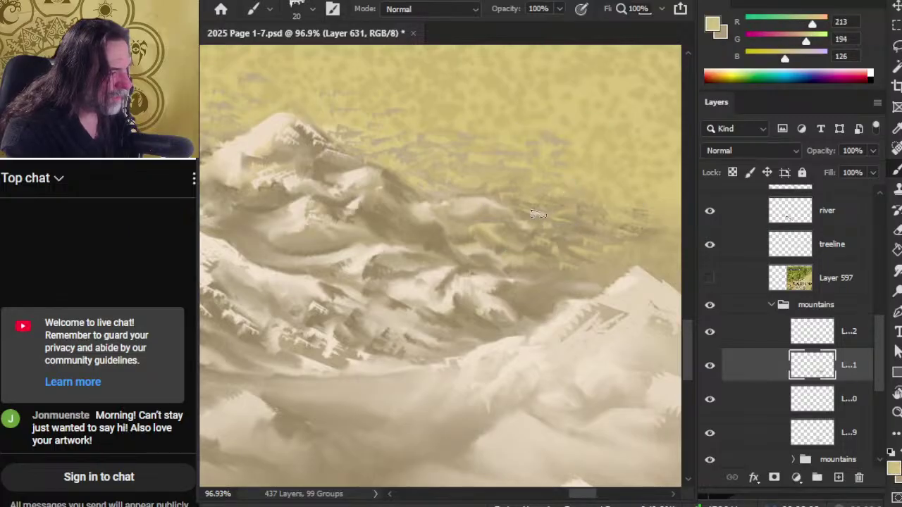
pyautogui.keyDown('alt'); pyautogui.click(562, 174); pyautogui.keyUp('alt')
pyautogui.keyDown('alt'); pyautogui.click(541, 178); pyautogui.keyUp('alt')
pyautogui.keyDown('alt'); pyautogui.click(538, 181); pyautogui.keyUp('alt')
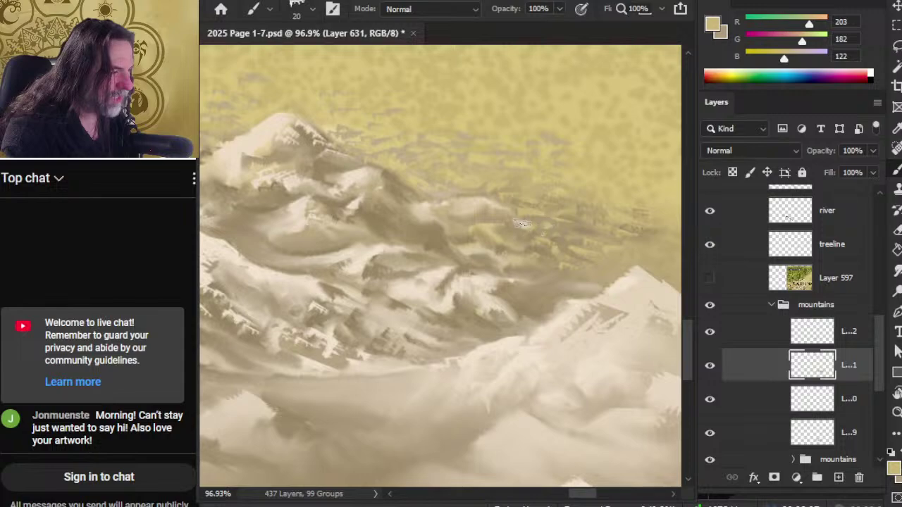
pyautogui.press('r')
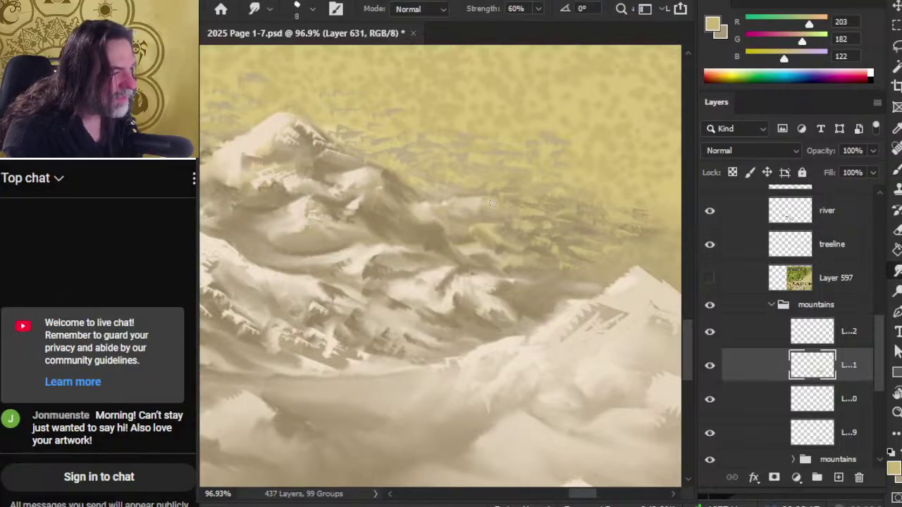
# Shade the eastern end of the pale ridge and adjoining foothills with brown (RGB 182, 163, 125 and 170, 150, 110) and smudge it.
pyautogui.keyDown('alt'); pyautogui.click(483, 198); pyautogui.keyUp('alt')
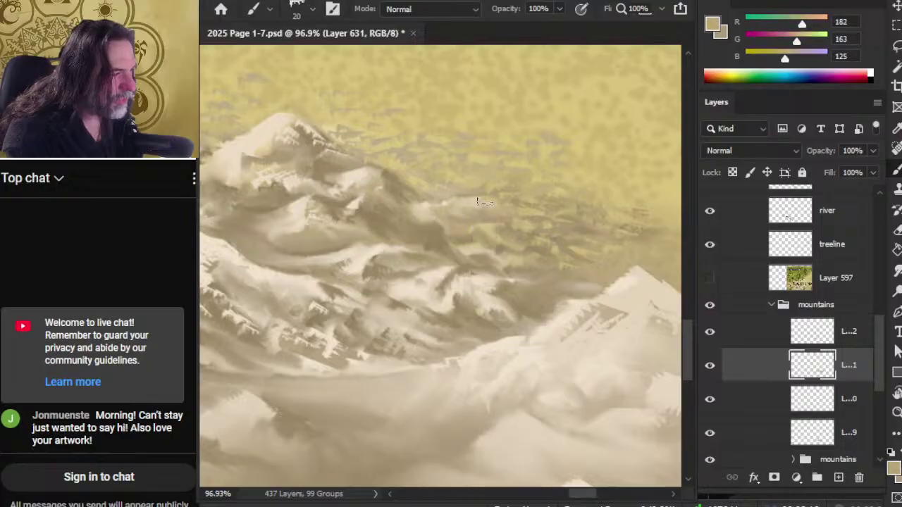
pyautogui.press('b')
pyautogui.keyDown('alt'); pyautogui.click(544, 212); pyautogui.keyUp('alt')
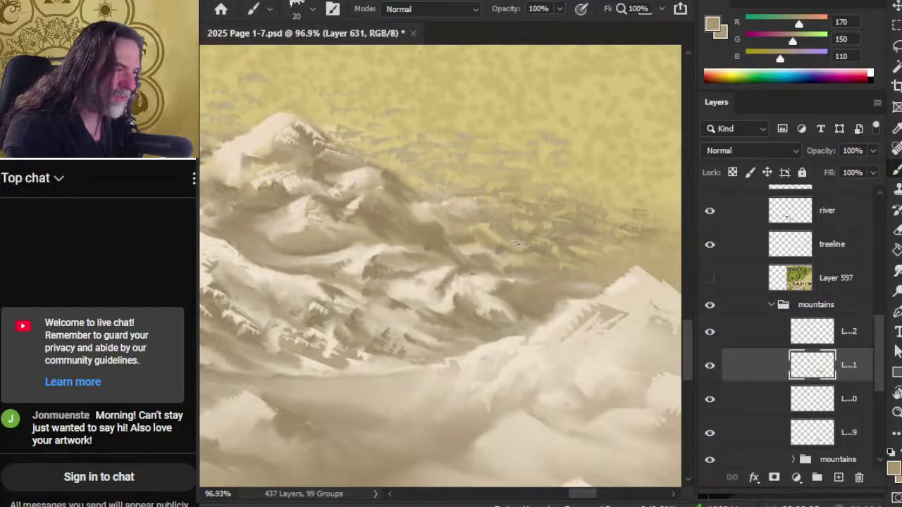
pyautogui.press('r')
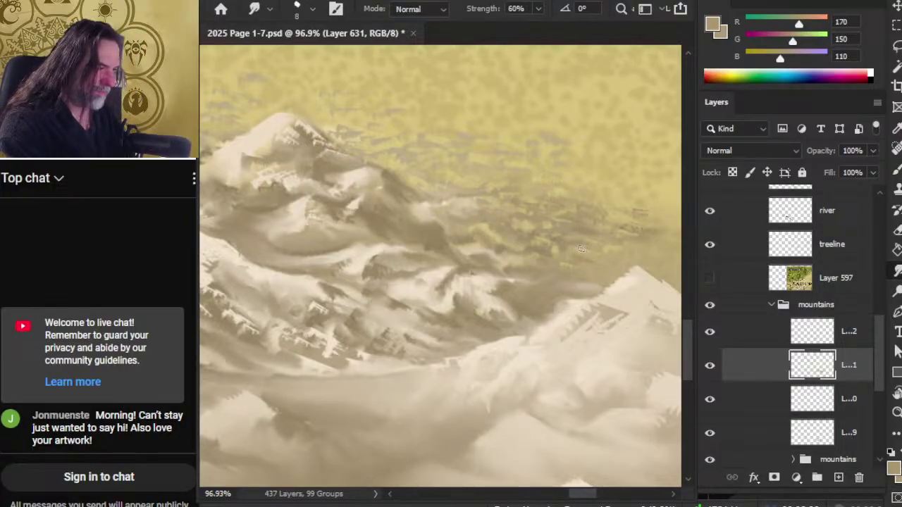
pyautogui.press('b')
pyautogui.press('r')
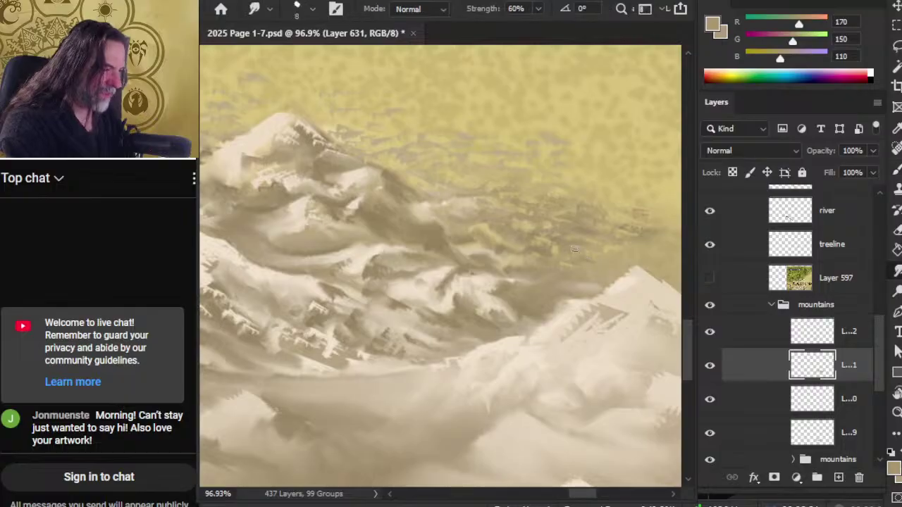
# Darken the foothills between the pale ridge and the eastern snowy peak with brown (RGB 170, 150, 110) and smudge them.
pyautogui.press('b')
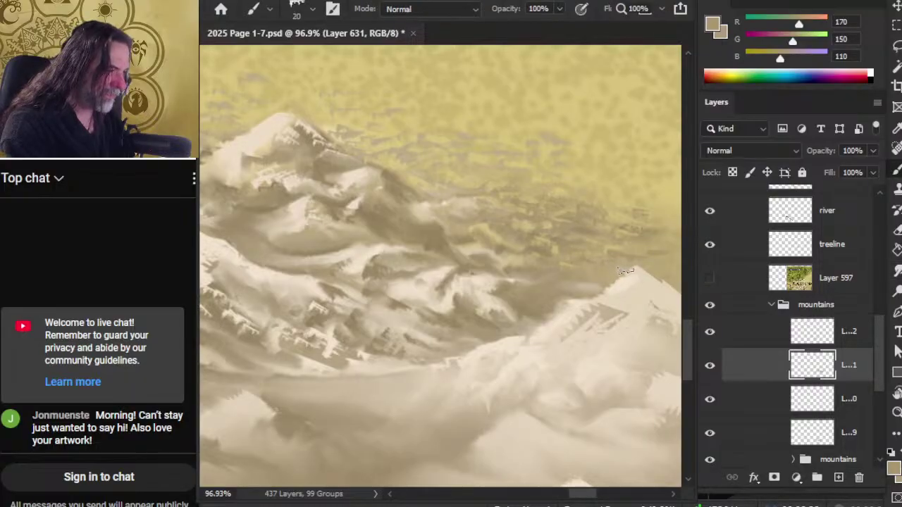
pyautogui.press('r')
pyautogui.press('b')
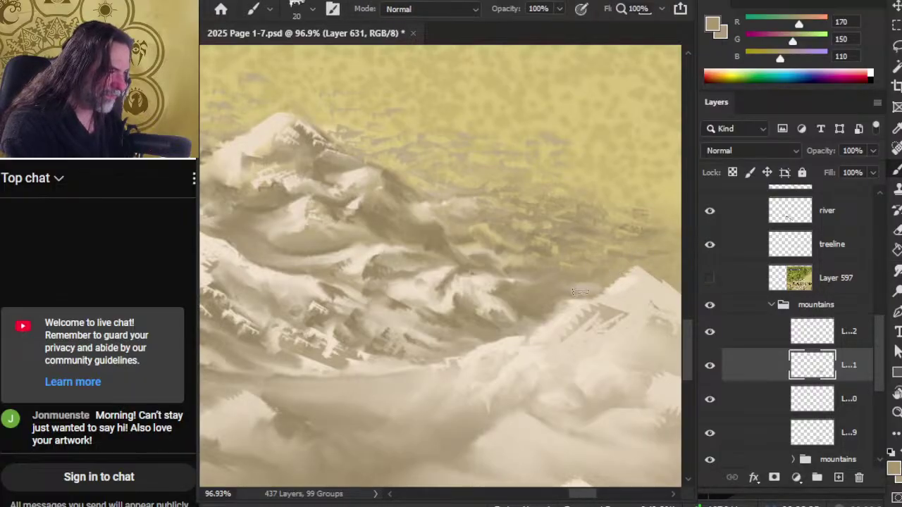
pyautogui.press('r')
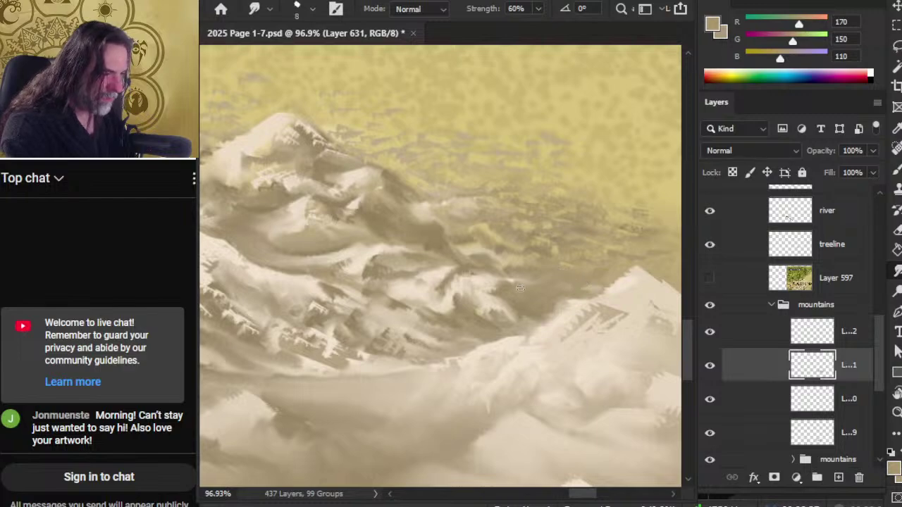
pyautogui.press('b')
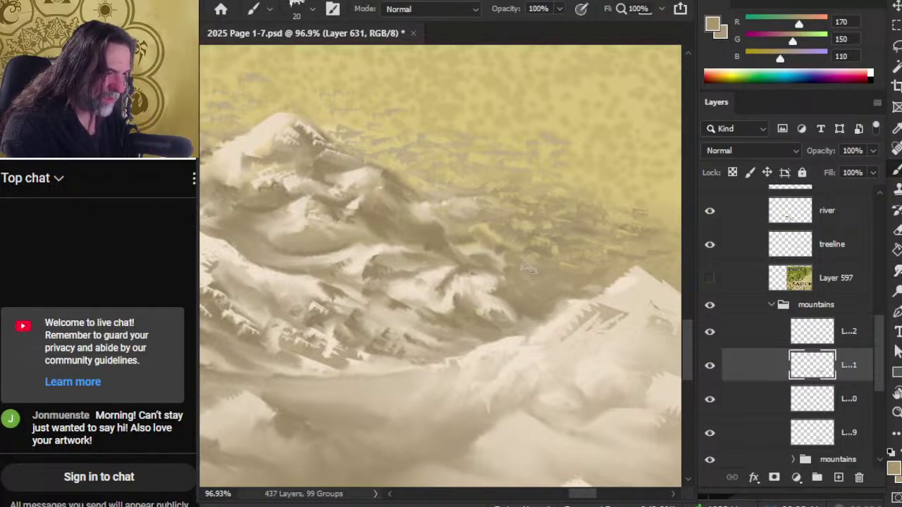
pyautogui.press('r')
# Rework the highlights on the ridge's eastern end with cream (RGB 226, 210, 186) and tan (RGB 199, 182, 152), smudging them.
pyautogui.keyDown('alt'); pyautogui.click(497, 278); pyautogui.keyUp('alt')
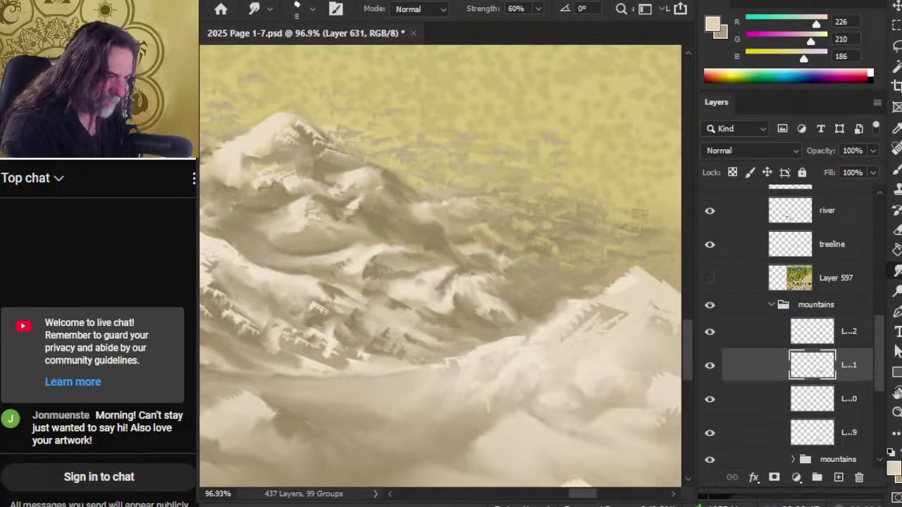
pyautogui.moveTo(510, 305); pyautogui.dragTo(523, 317)
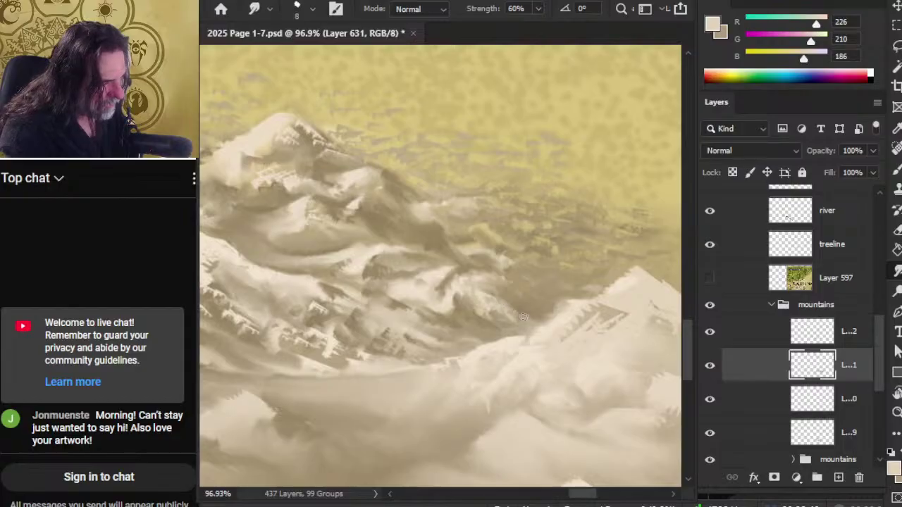
pyautogui.press('ctrl')
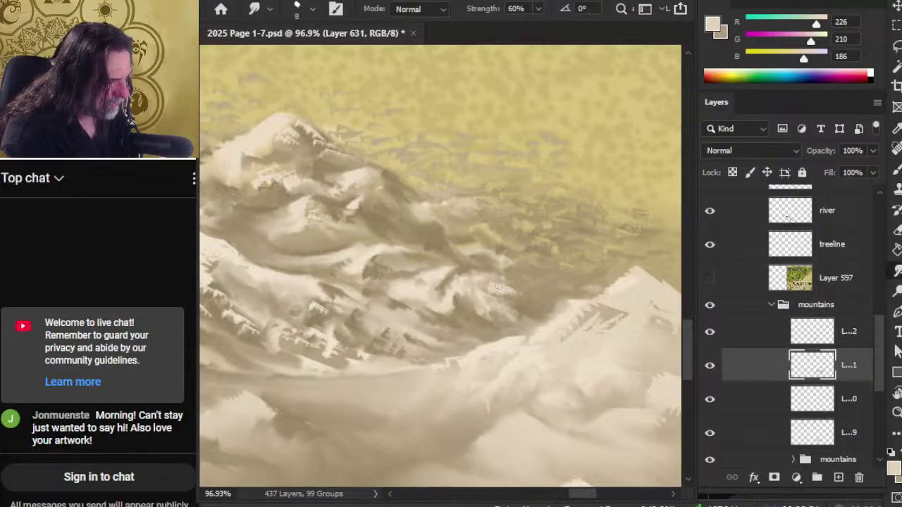
pyautogui.press('ctrl')
pyautogui.keyDown('alt'); pyautogui.click(499, 276); pyautogui.keyUp('alt')
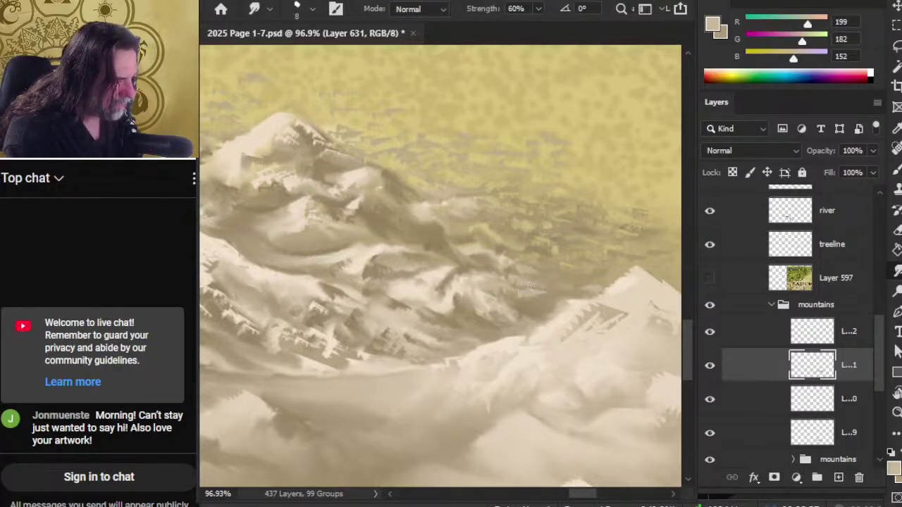
pyautogui.press('b')
pyautogui.press('r')
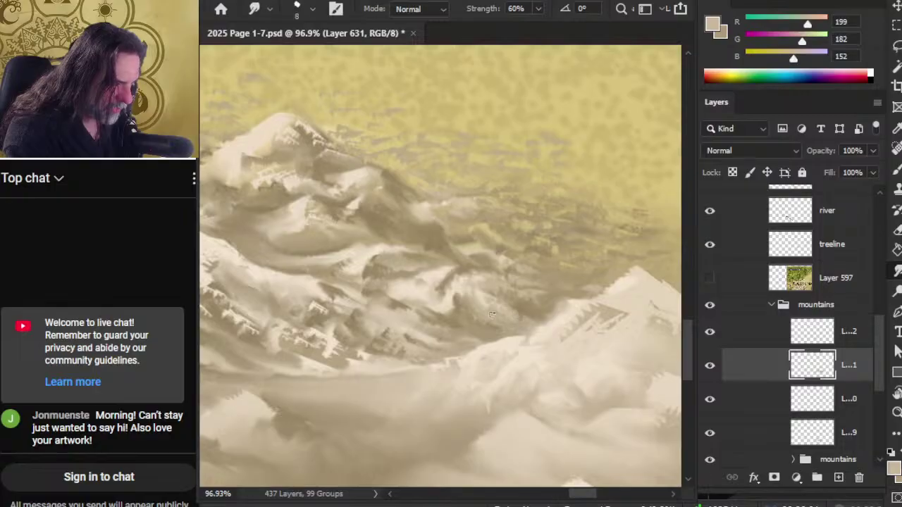
pyautogui.press('b')
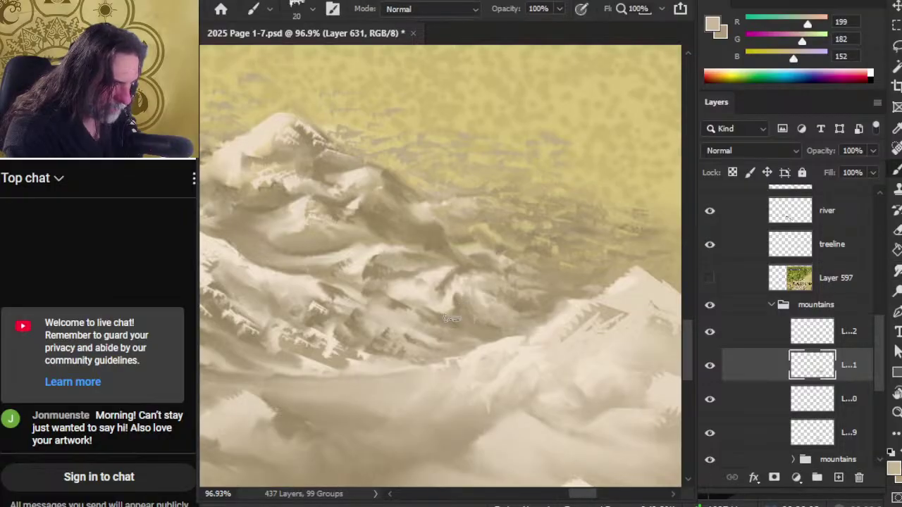
pyautogui.press('r')
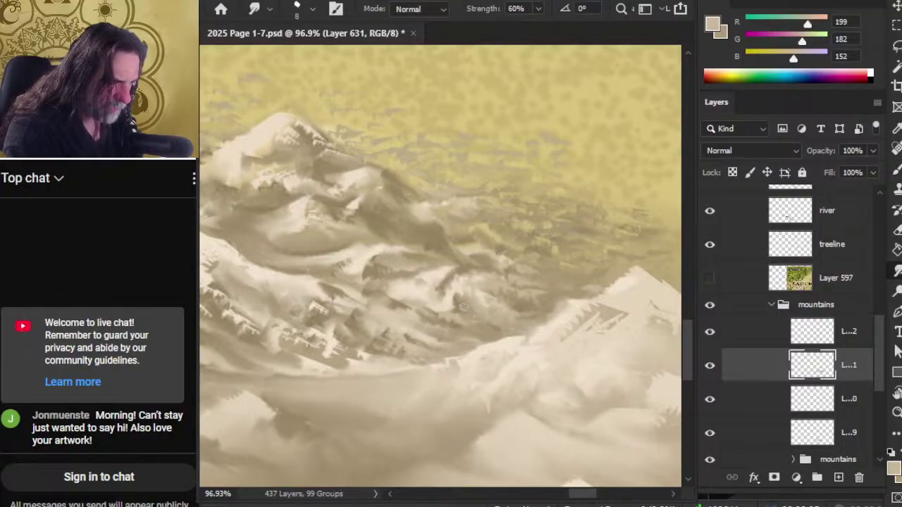
# Shade the lower slopes of the ridge's eastern end with brown (RGB 173, 152, 121) and smudge the shadows.
pyautogui.press('b')
pyautogui.keyDown('alt'); pyautogui.click(466, 301); pyautogui.keyUp('alt')
pyautogui.press('r')
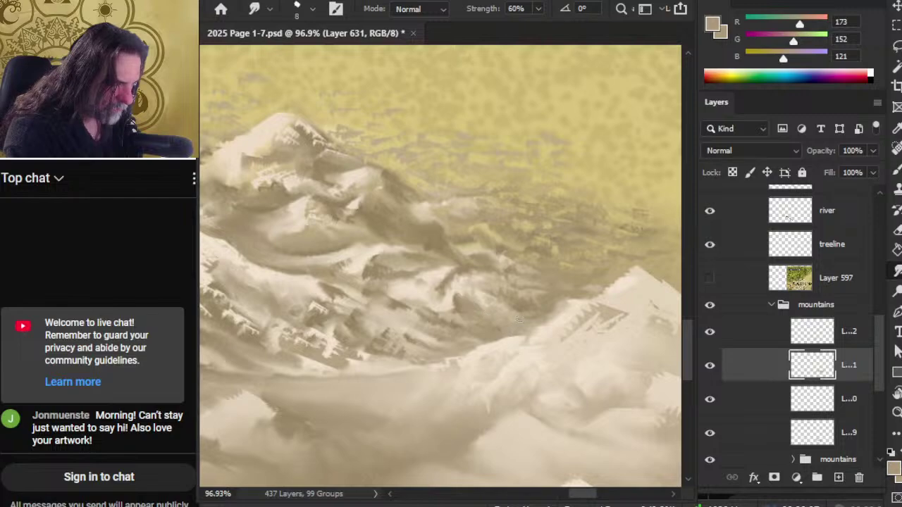
pyautogui.press('b')
pyautogui.press('r')
pyautogui.press('b')
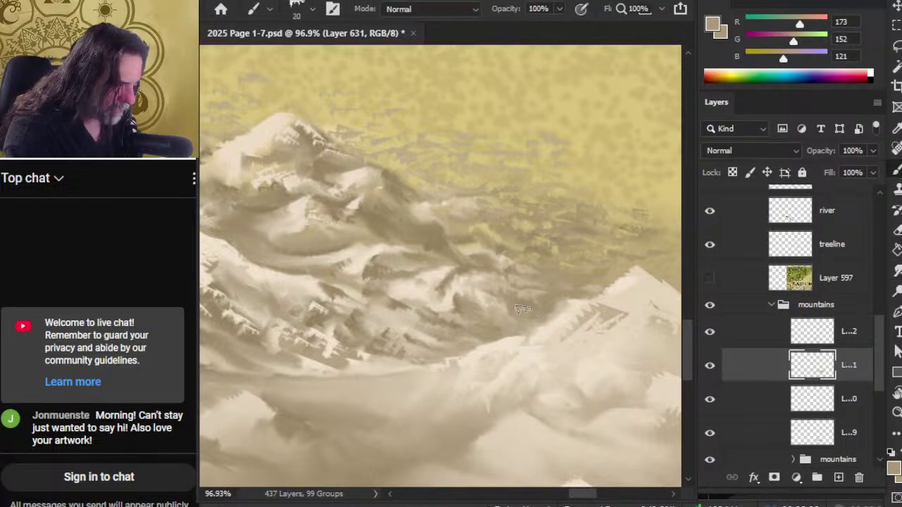
pyautogui.press('r')
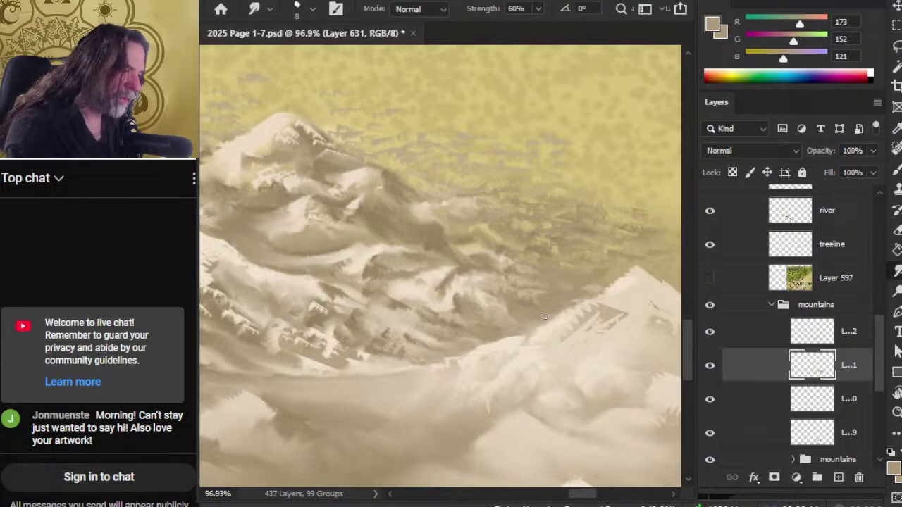
# Add tan highlights (RGB 213, 198, 171 and 198, 179, 150) to the small foothills beside the eastern peak and smudge them.
pyautogui.press('b')
pyautogui.keyDown('alt'); pyautogui.click(500, 346); pyautogui.keyUp('alt')
pyautogui.press('r')
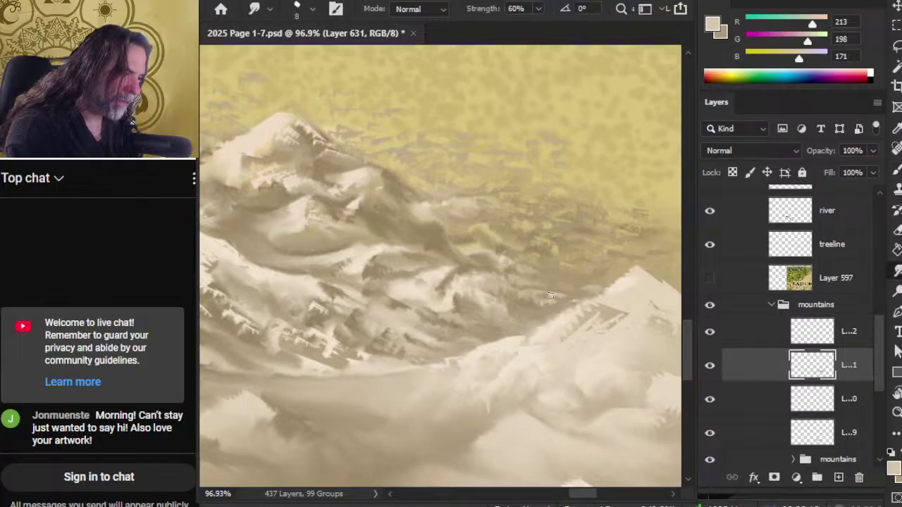
pyautogui.press('b')
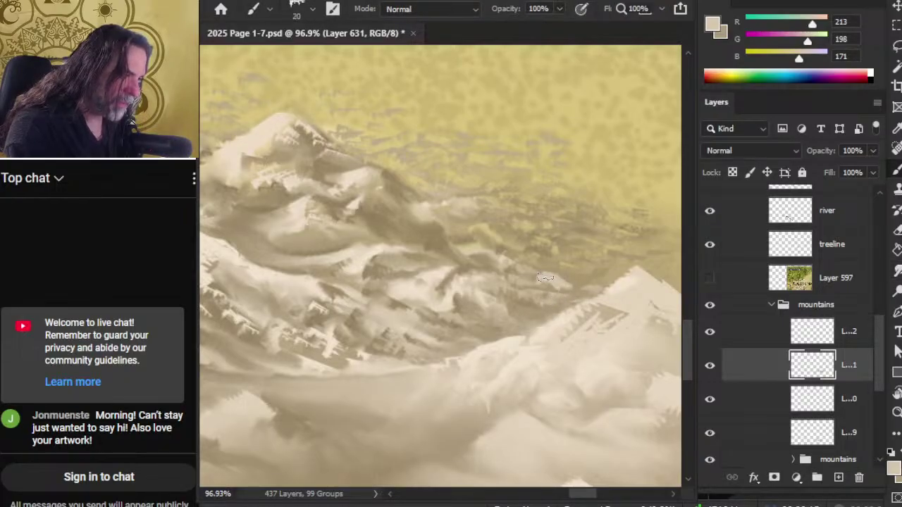
pyautogui.press('ctrl')
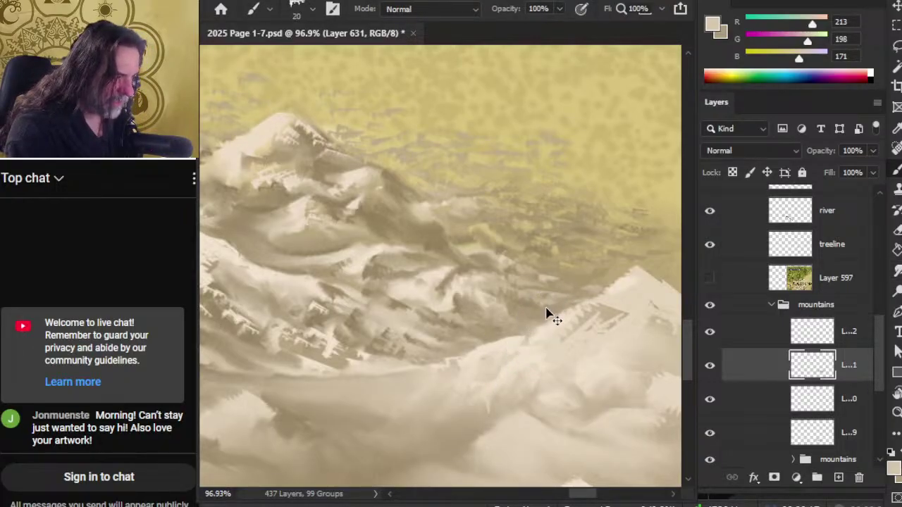
pyautogui.keyDown('alt'); pyautogui.click(535, 263); pyautogui.keyUp('alt')
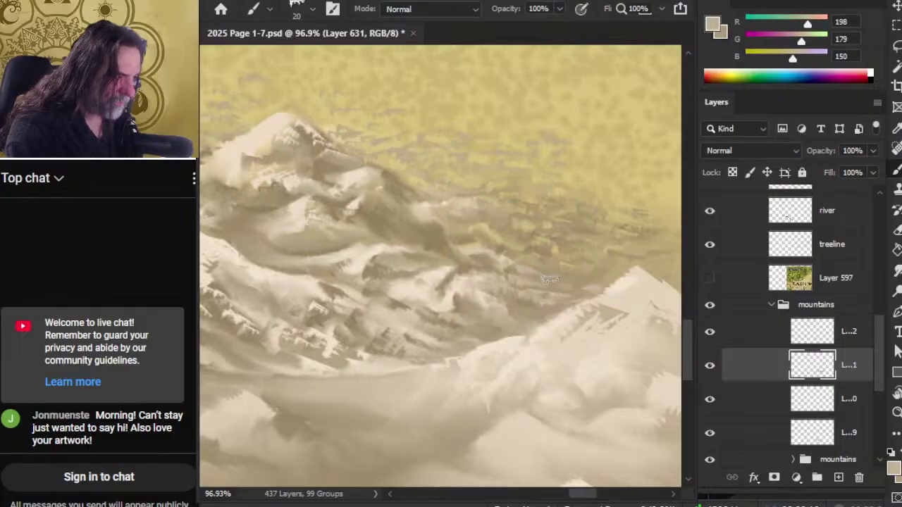
pyautogui.press('r')
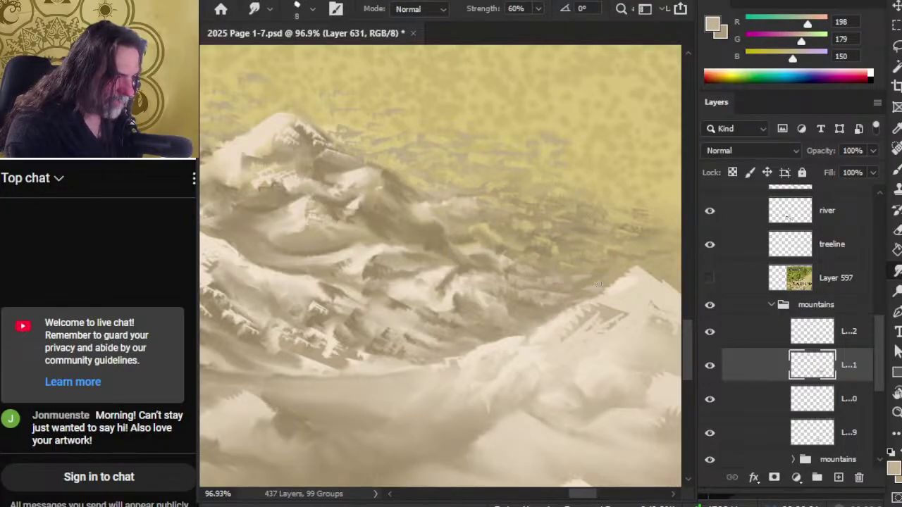
pyautogui.press('b')
pyautogui.press('r')
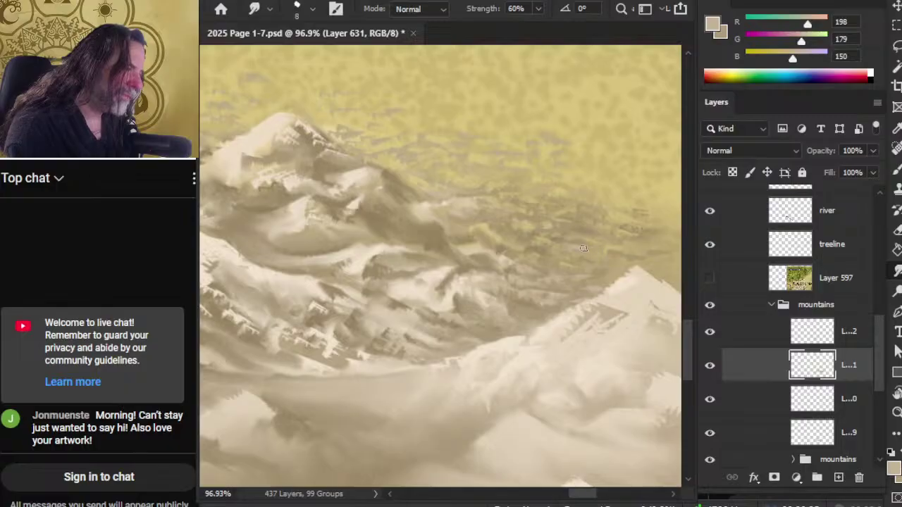
# Extend the small tan foothills (RGB 198, 179, 150) past the eastern peak's summit and smudge them into the yellow plain.
pyautogui.hotkey('ctrl', 'space')
pyautogui.moveTo(589, 284)
pyautogui.mouseDown()
pyautogui.moveTo(584, 360)
pyautogui.moveTo(540, 332)
pyautogui.moveTo(528, 300)
pyautogui.moveTo(458, 282)
pyautogui.moveTo(433, 258)
pyautogui.mouseUp()
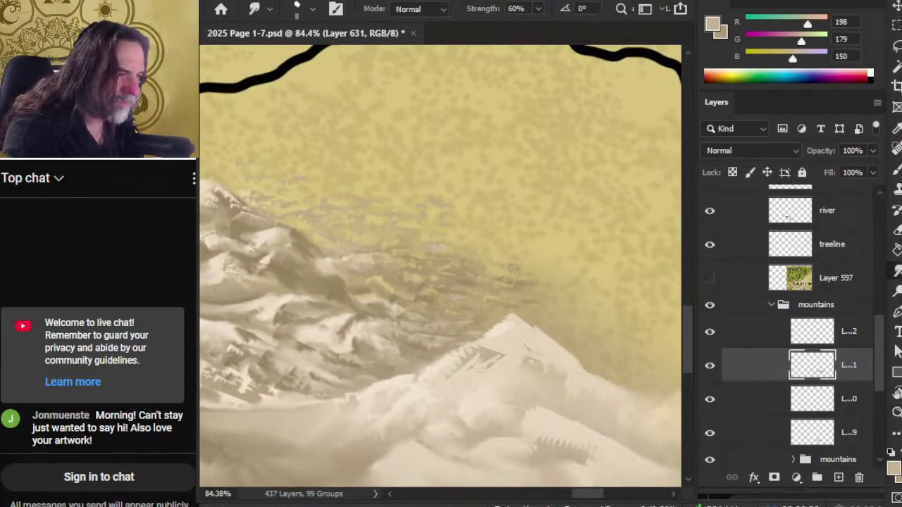
pyautogui.moveTo(495, 310)
pyautogui.mouseDown()
pyautogui.moveTo(529, 304)
pyautogui.moveTo(490, 301)
pyautogui.moveTo(526, 304)
pyautogui.moveTo(526, 282)
pyautogui.mouseUp()
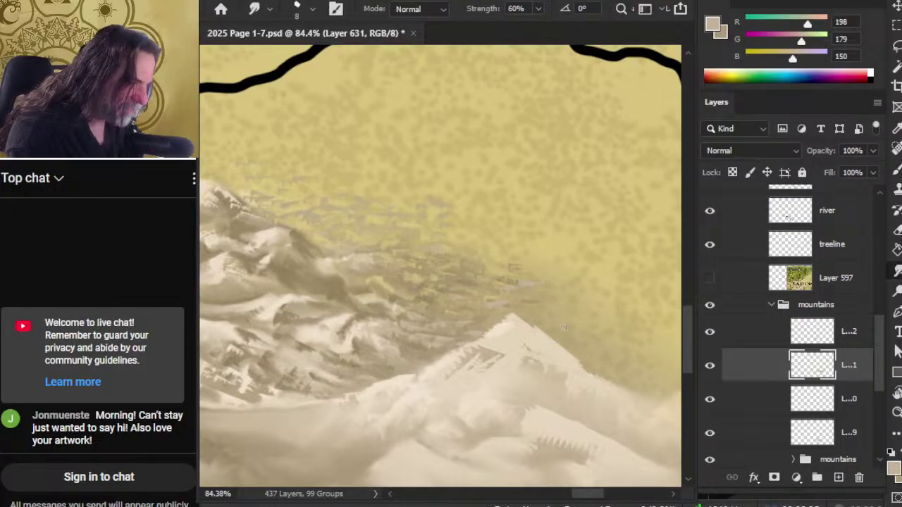
pyautogui.moveTo(563, 327); pyautogui.dragTo(543, 315)
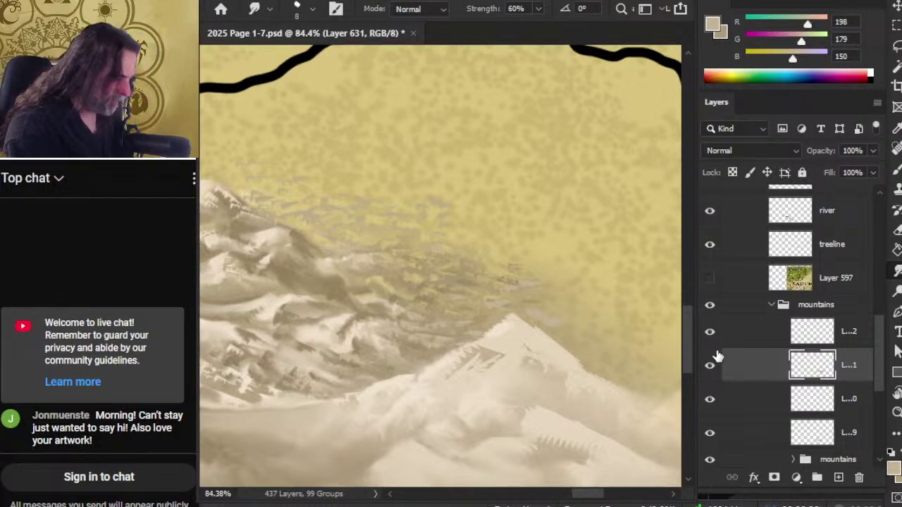
# Check what the two layers below the active one and the nested mountains group contain by hiding and reshowing each.
pyautogui.click(710, 399)
pyautogui.click(710, 399)
pyautogui.click(710, 432)
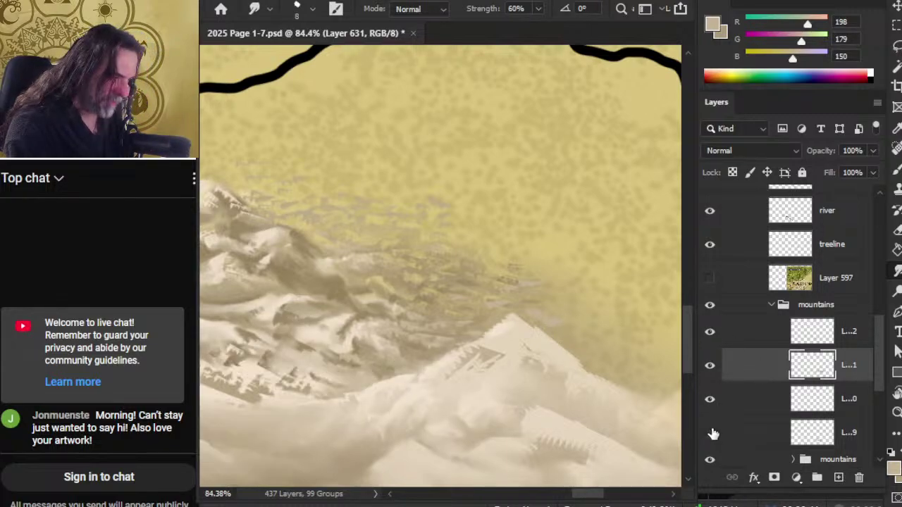
pyautogui.click(710, 432)
pyautogui.click(709, 459)
pyautogui.click(709, 459)
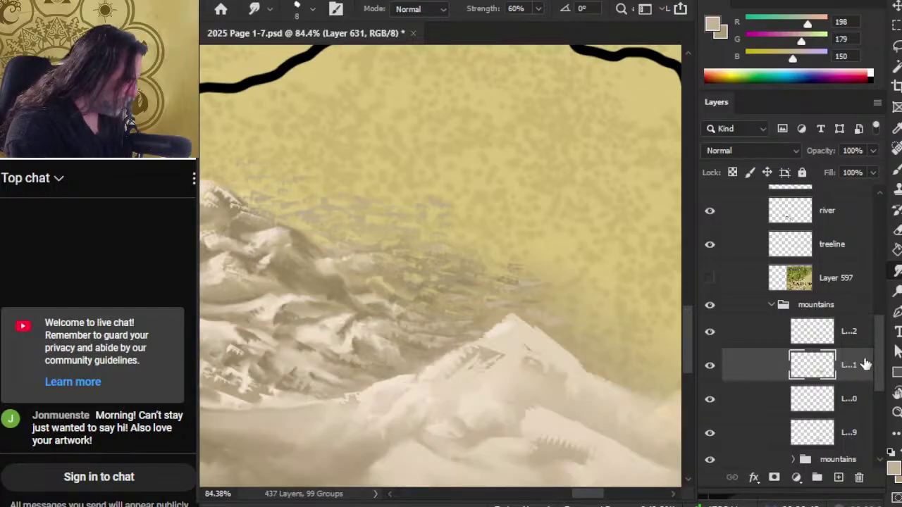
# Expand the nested mountains group and inspect its first six layers against the whole mountain range by hiding and reshowing each.
pyautogui.scroll(-3, 878, 356)
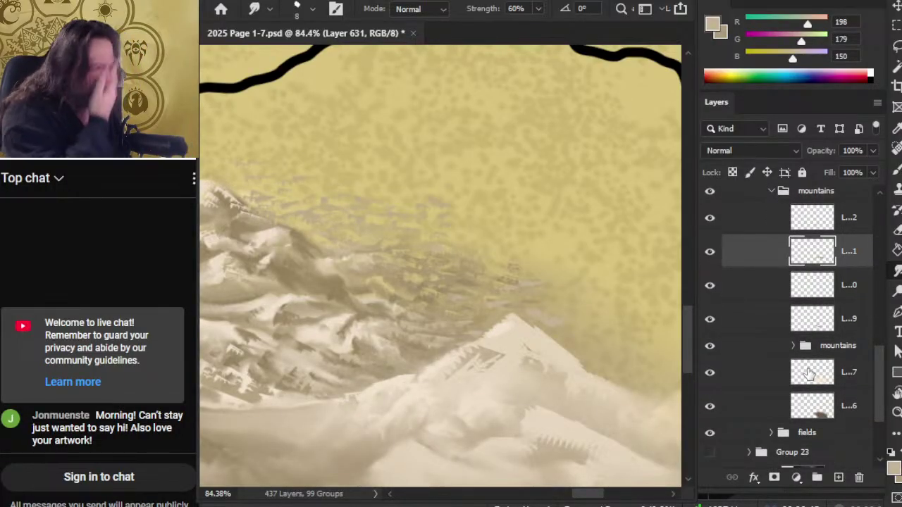
pyautogui.click(794, 346)
pyautogui.scroll(-4, 882, 342)
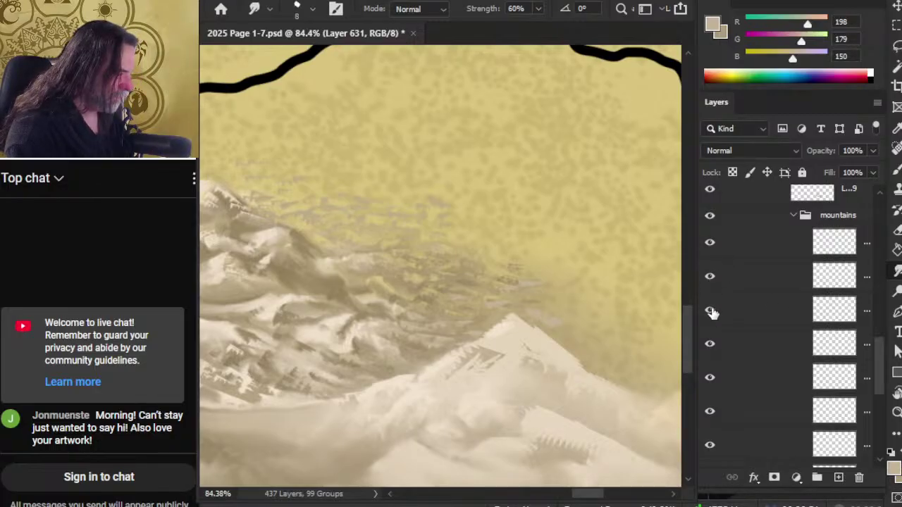
pyautogui.press('z')
pyautogui.moveTo(638, 346); pyautogui.dragTo(559, 345)
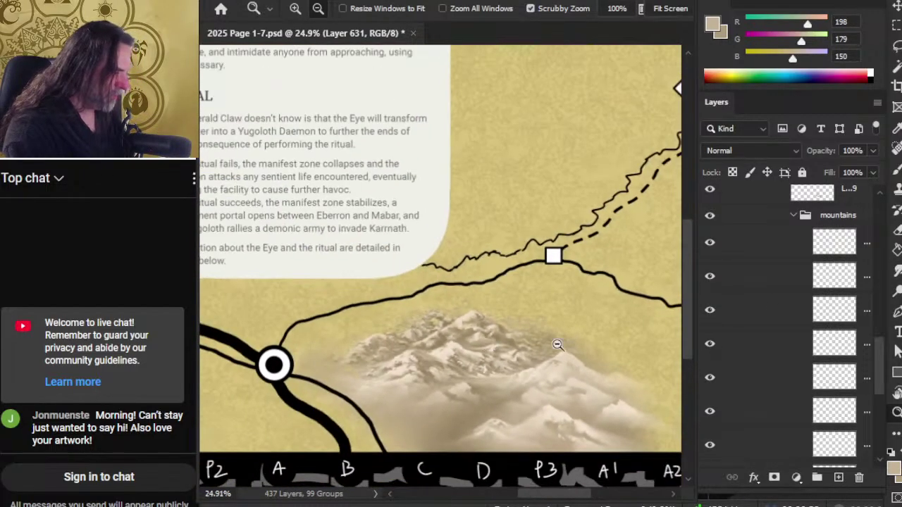
pyautogui.click(713, 252)
pyautogui.click(713, 252)
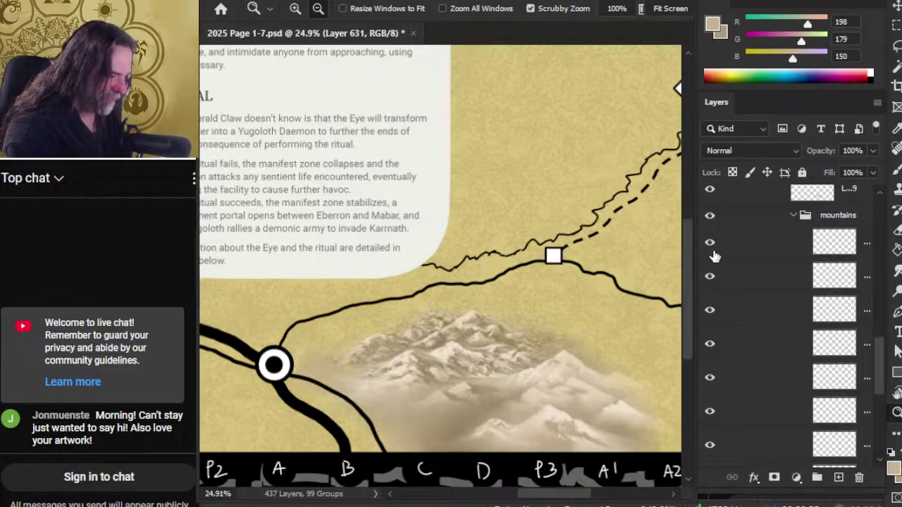
pyautogui.click(713, 281)
pyautogui.click(714, 282)
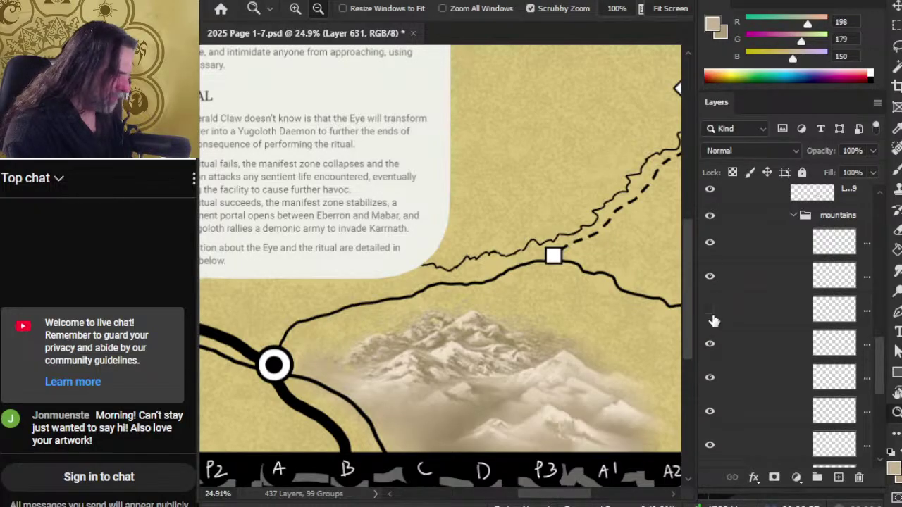
pyautogui.click(713, 319)
pyautogui.click(713, 318)
pyautogui.click(712, 352)
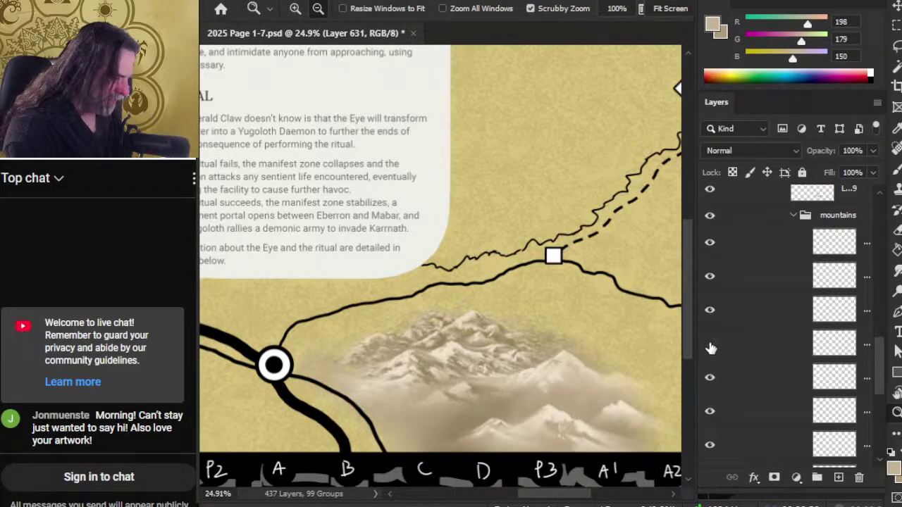
pyautogui.click(713, 352)
pyautogui.click(711, 381)
pyautogui.click(711, 382)
pyautogui.click(711, 416)
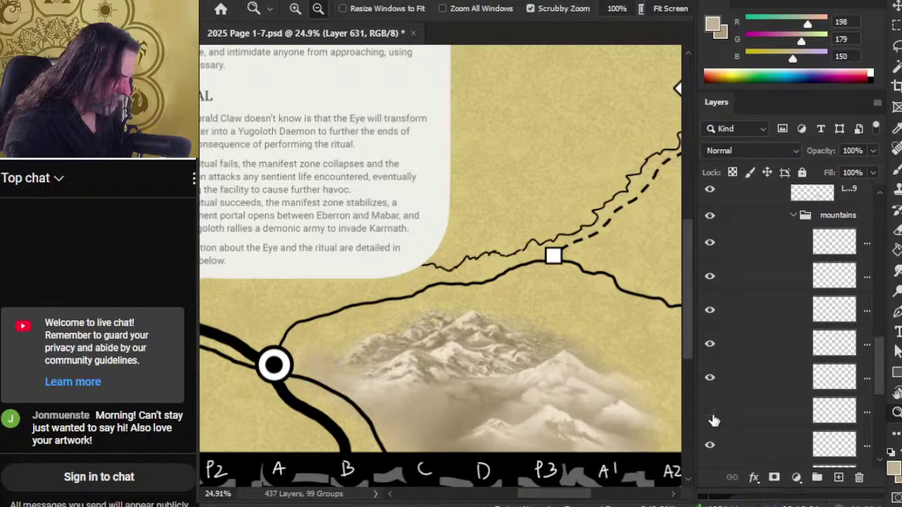
pyautogui.click(712, 415)
# Inspect the remaining lower layers of the nested mountains group by hiding and reshowing each against the mountain range.
pyautogui.moveTo(878, 356); pyautogui.dragTo(876, 386)
pyautogui.click(709, 372)
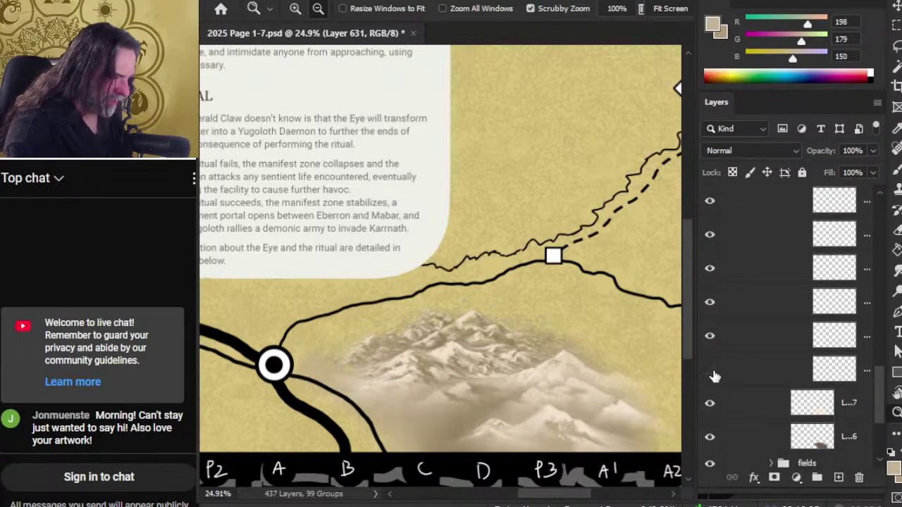
pyautogui.click(710, 372)
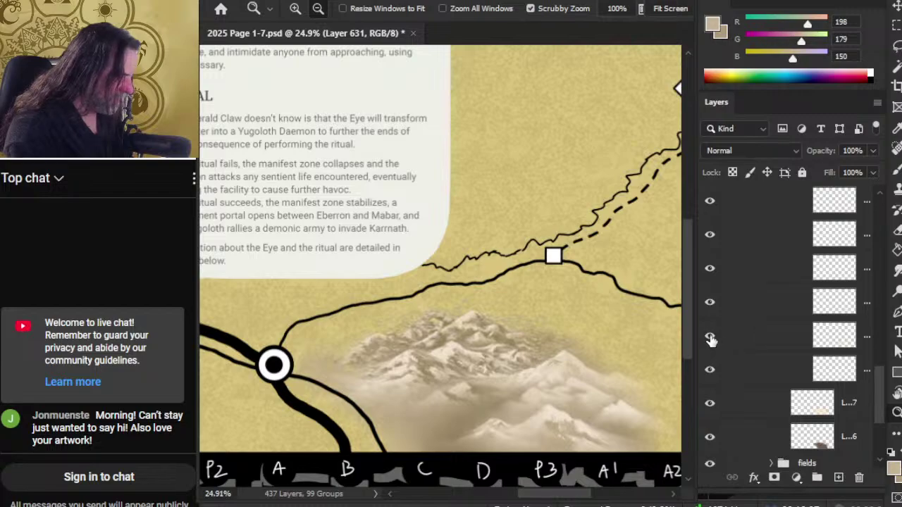
pyautogui.click(709, 339)
pyautogui.click(712, 338)
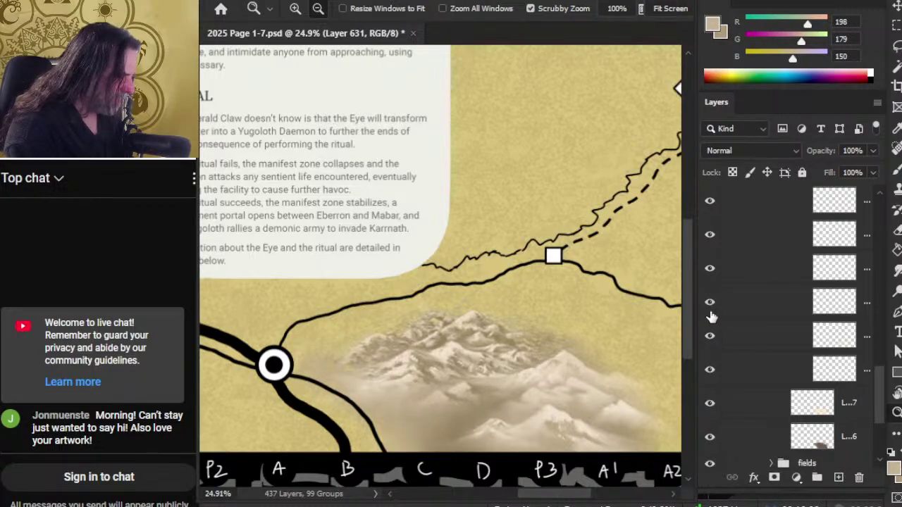
pyautogui.click(710, 305)
pyautogui.click(710, 305)
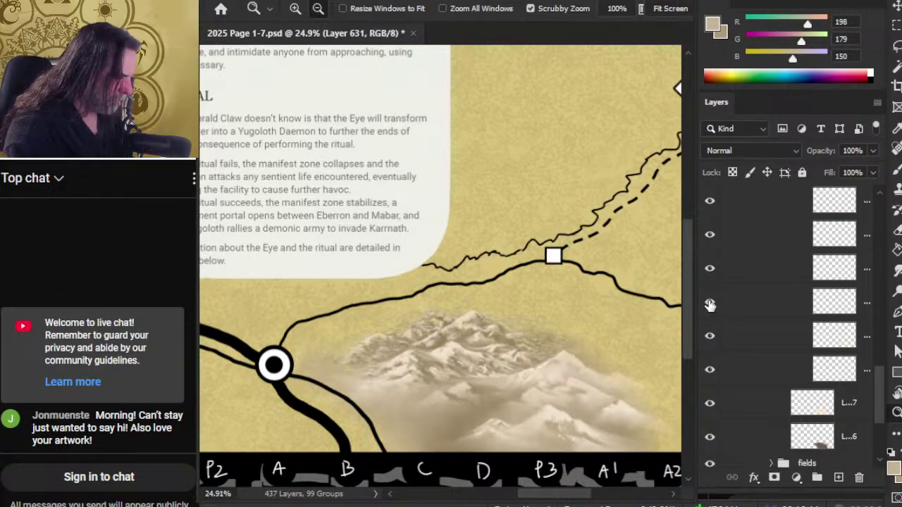
pyautogui.click(714, 340)
pyautogui.click(710, 269)
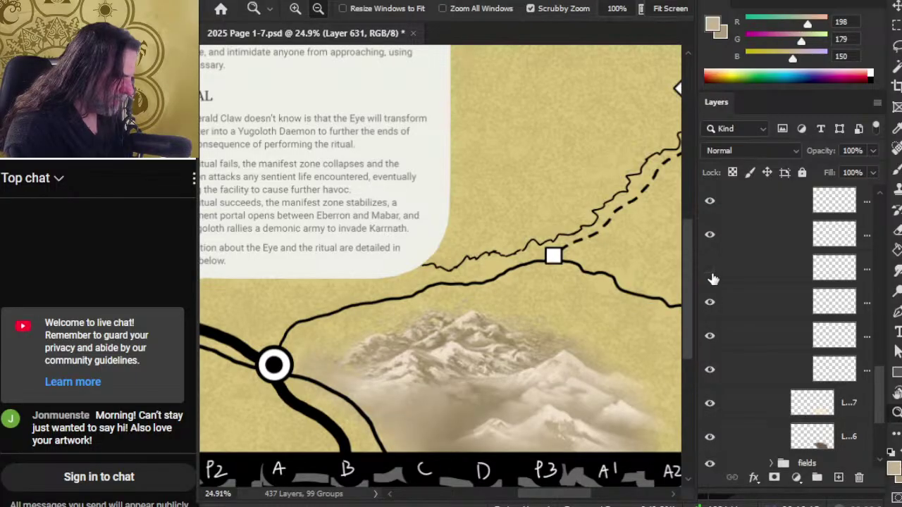
pyautogui.click(712, 274)
pyautogui.click(711, 203)
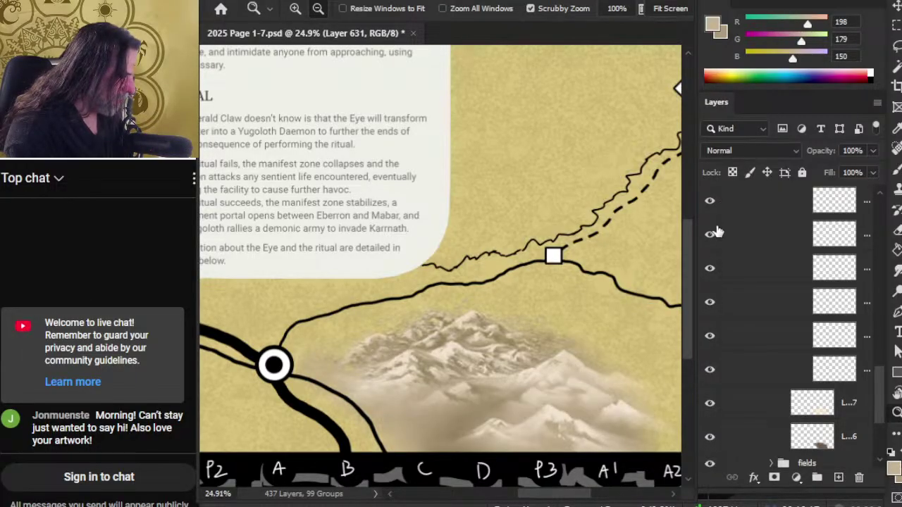
# Recheck the second, third and fourth layers from the bottom of the nested mountains group to see which peaks each contains.
pyautogui.click(711, 337)
pyautogui.click(712, 336)
pyautogui.click(712, 302)
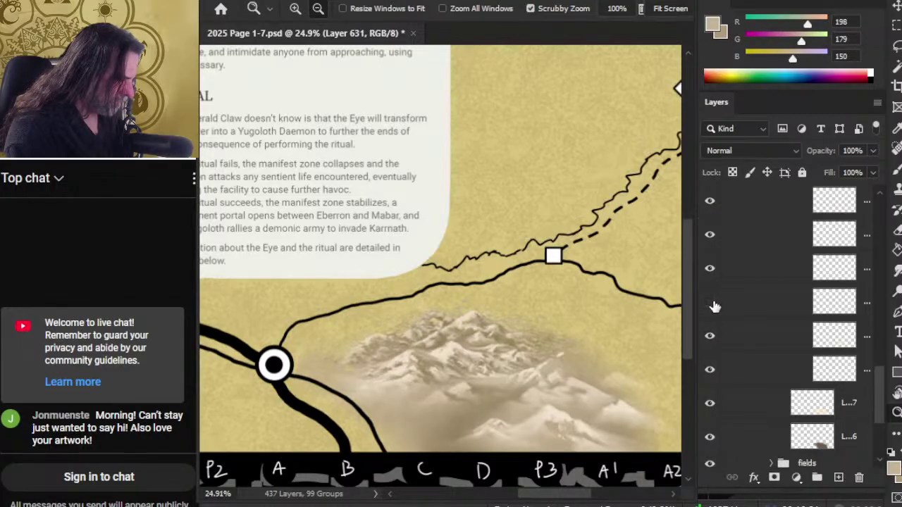
pyautogui.click(711, 304)
pyautogui.click(710, 269)
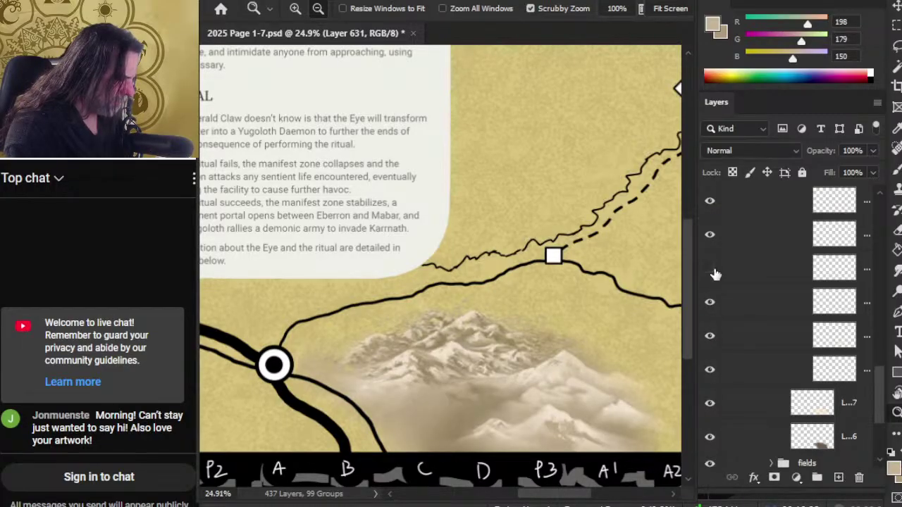
pyautogui.click(710, 269)
# Group the top seven layers of the nested mountains group, from Layer 622 up to the first one.
pyautogui.click(745, 301)
pyautogui.scroll(4, 884, 367)
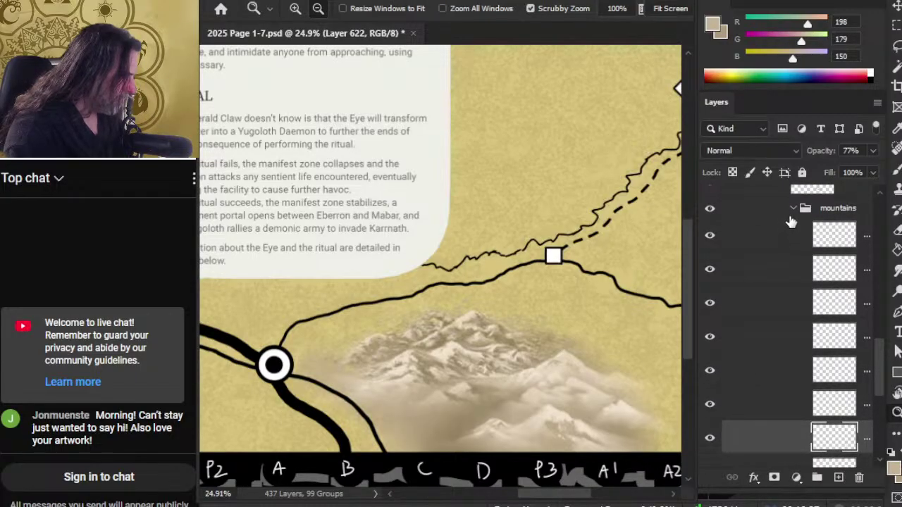
pyautogui.keyDown('shift'); pyautogui.click(787, 242); pyautogui.keyUp('shift')
pyautogui.hotkey('ctrl', 'g')
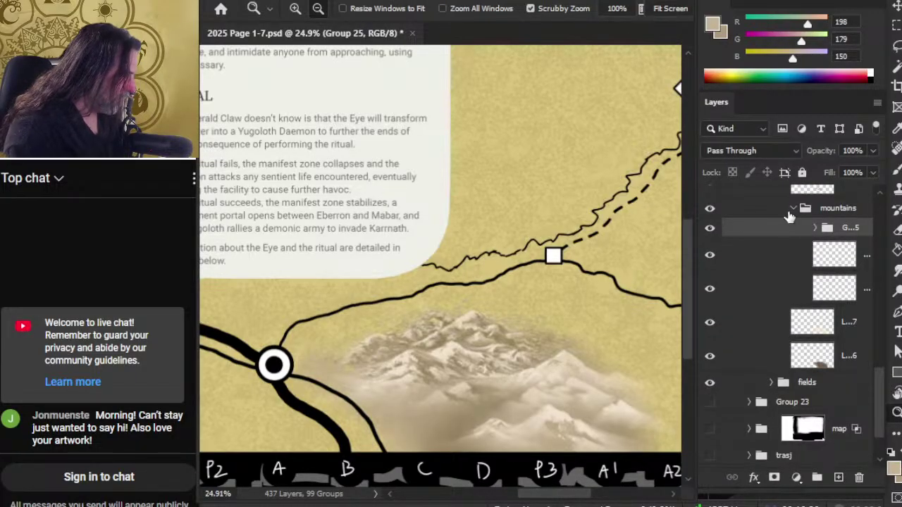
# Hide the new group, check the two layers beneath it, and move both out of the nested mountains group to just above it.
pyautogui.click(711, 229)
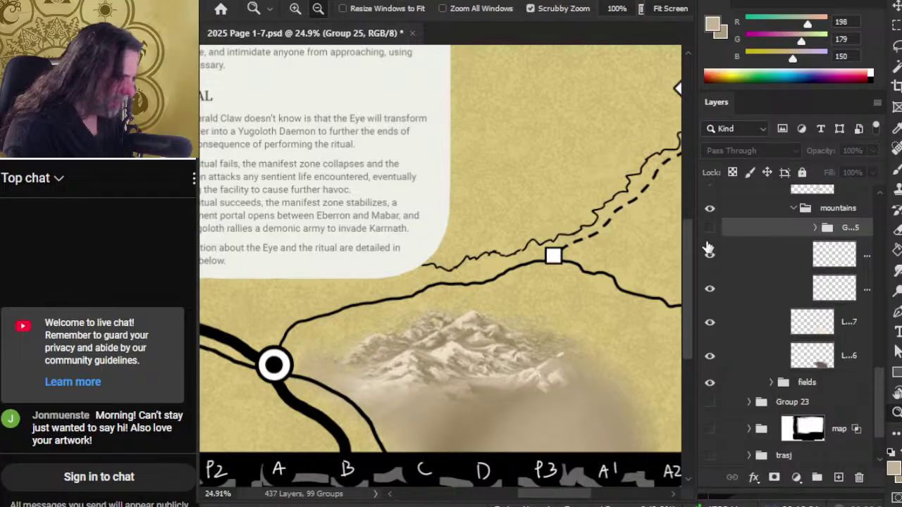
pyautogui.click(709, 255)
pyautogui.click(710, 255)
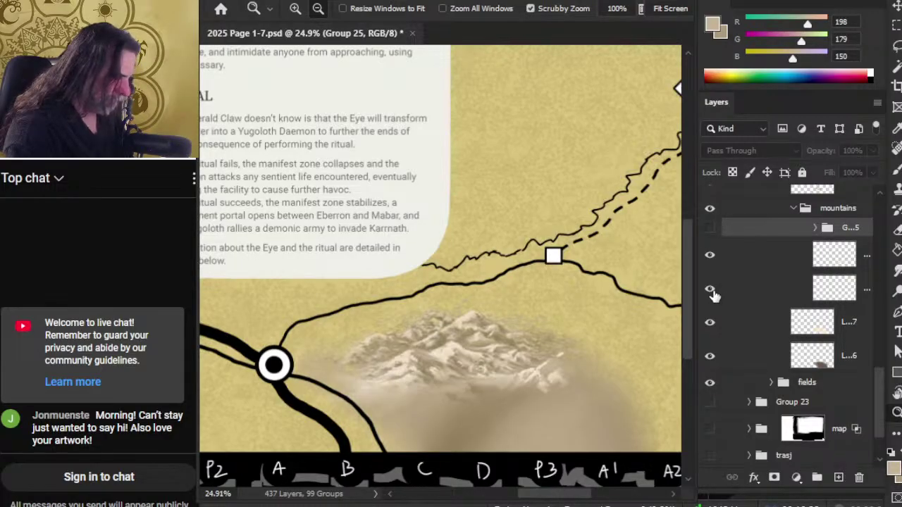
pyautogui.click(711, 291)
pyautogui.click(752, 292)
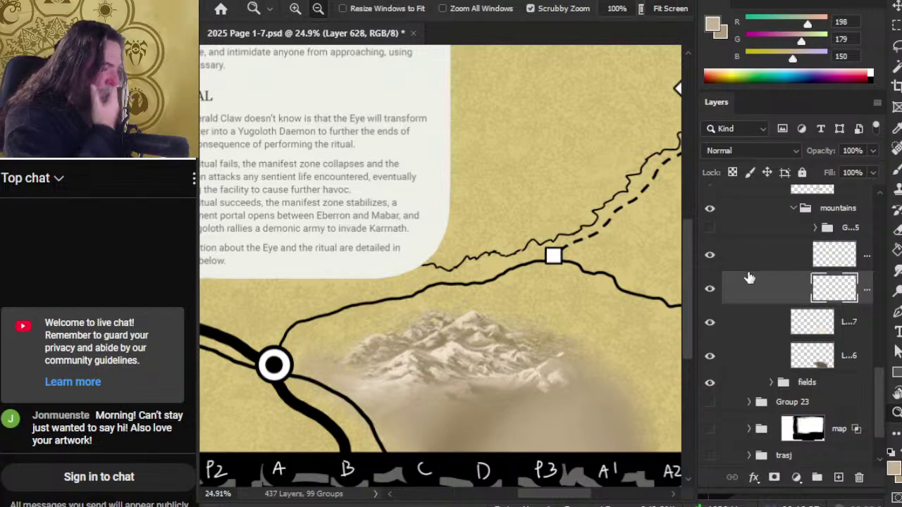
pyautogui.keyDown('shift'); pyautogui.click(782, 260); pyautogui.keyUp('shift')
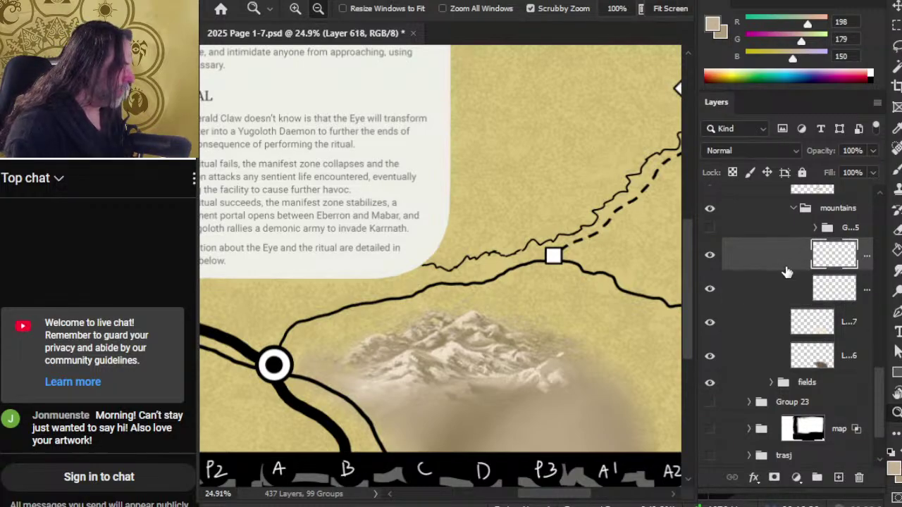
pyautogui.scroll(3, 885, 396)
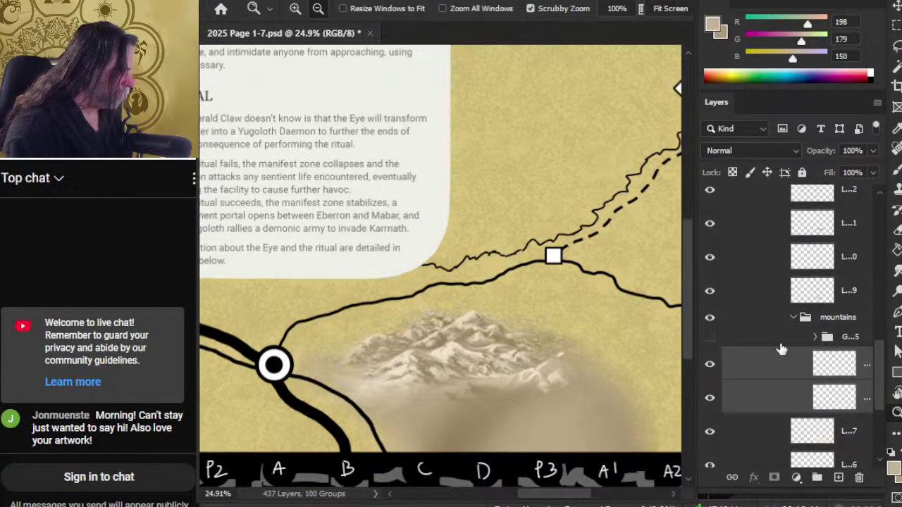
pyautogui.moveTo(778, 362); pyautogui.dragTo(781, 314)
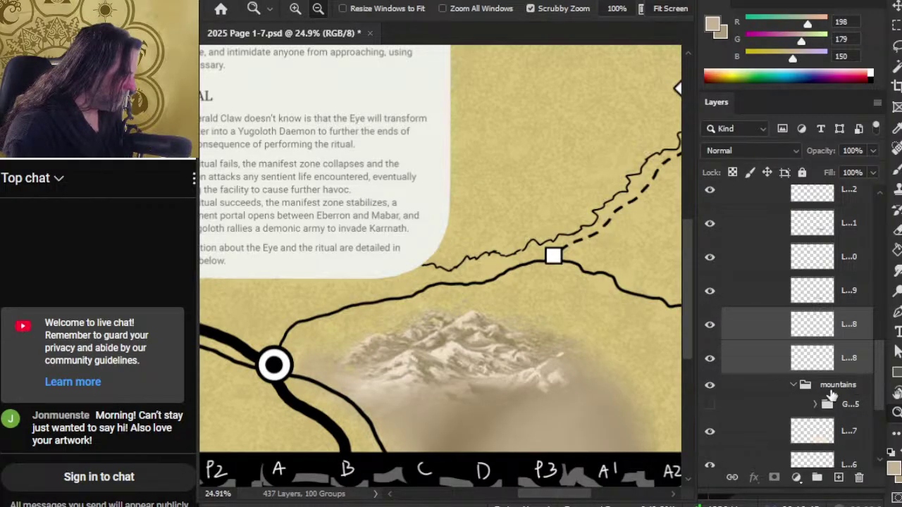
# Move Group 25 out of the nested mountains group to directly above the outer mountains group and make it visible again.
pyautogui.scroll(-3, 881, 381)
pyautogui.scroll(4, 880, 381)
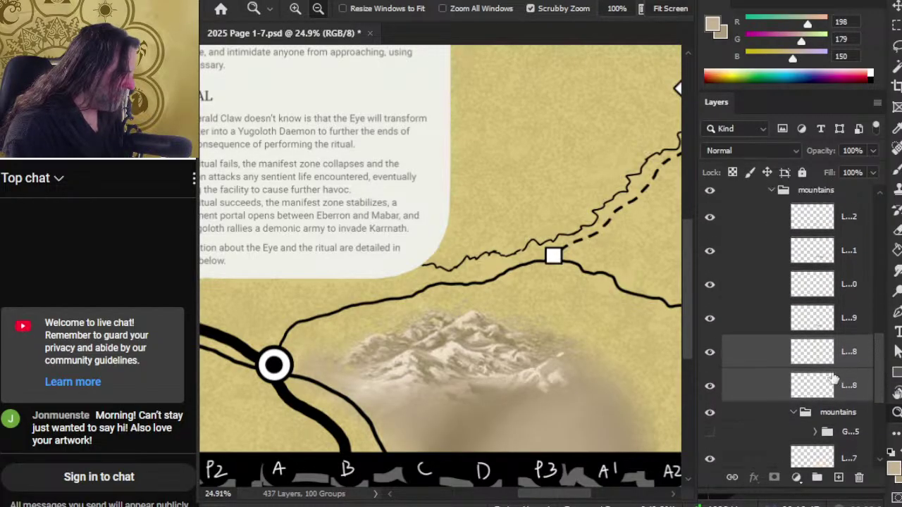
pyautogui.moveTo(765, 434); pyautogui.dragTo(765, 206)
pyautogui.scroll(2, 881, 373)
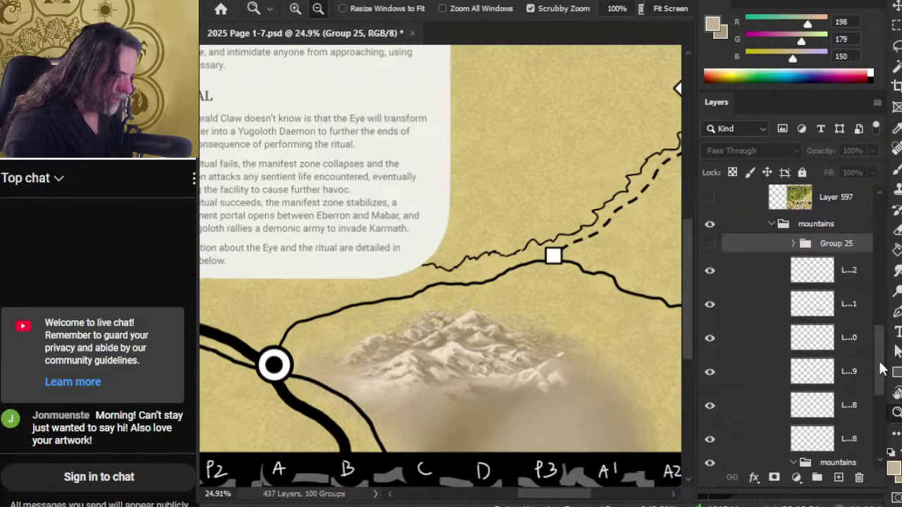
pyautogui.click(710, 277)
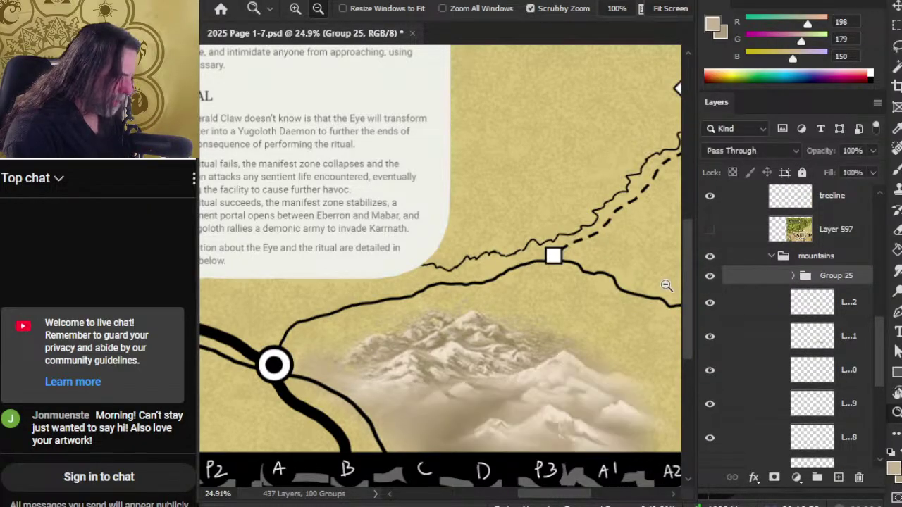
pyautogui.moveTo(757, 277); pyautogui.dragTo(758, 248)
# Remove the empty nested mountains group.
pyautogui.moveTo(880, 331); pyautogui.dragTo(881, 370)
pyautogui.click(768, 341)
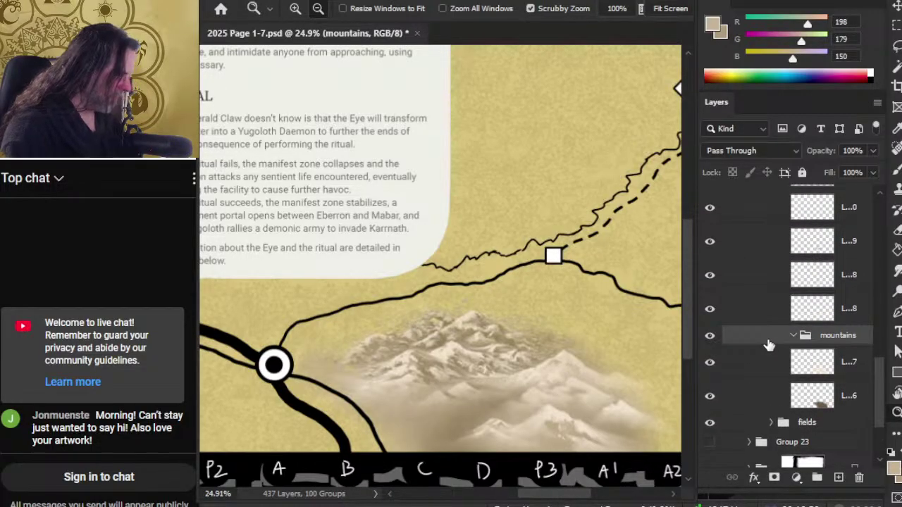
pyautogui.hotkey('ctrl', 'shift', 'g')
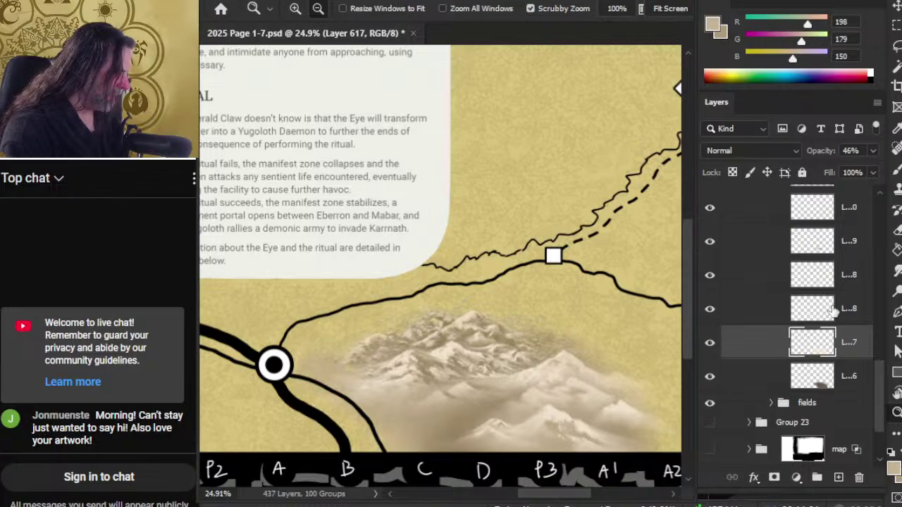
# Group the mountains group's top six layers, from Layer 628 upward, and place the new group directly above the mountains group.
pyautogui.scroll(1, 879, 369)
pyautogui.hotkey('alt', ']')
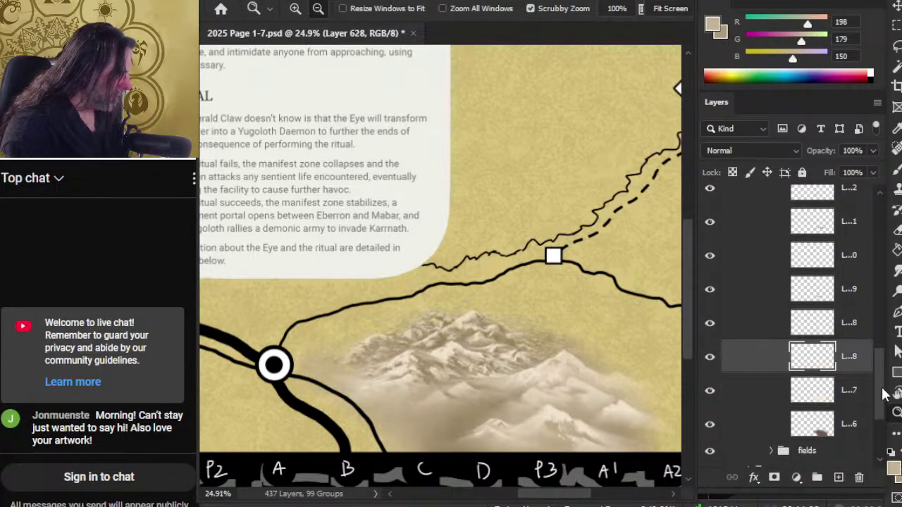
pyautogui.scroll(3, 881, 369)
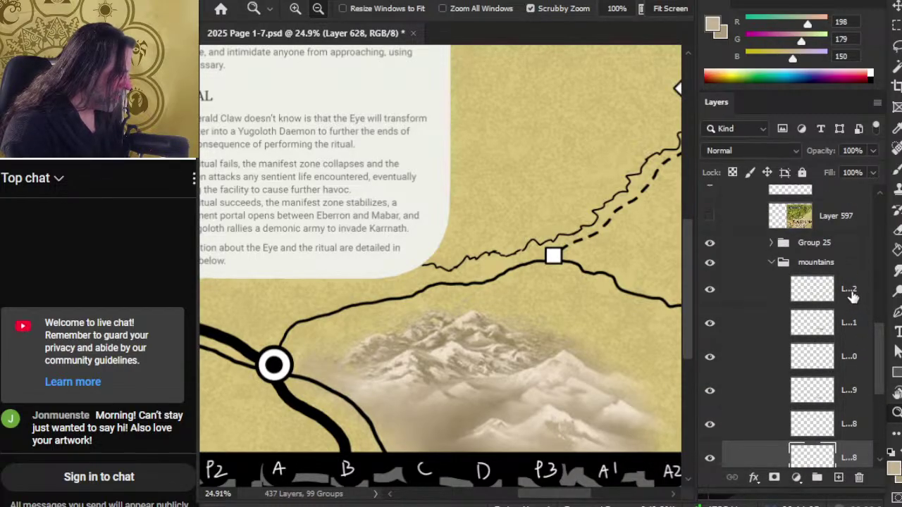
pyautogui.keyDown('shift'); pyautogui.click(849, 304); pyautogui.keyUp('shift')
pyautogui.hotkey('ctrl', 'g')
pyautogui.moveTo(842, 281)
pyautogui.mouseDown()
pyautogui.moveTo(837, 258)
pyautogui.moveTo(842, 274)
pyautogui.mouseUp()
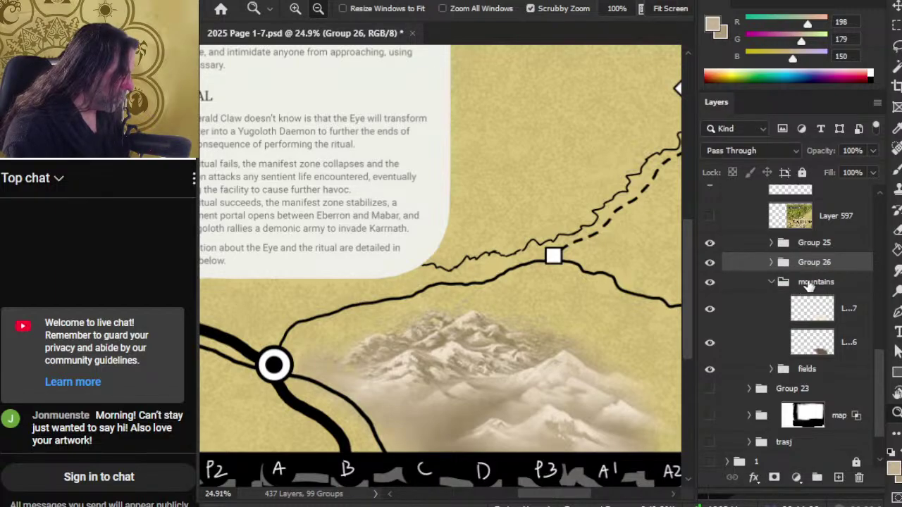
# Move Group 26 and Group 25 into the mountains group with Group 25 on top, and check which peaks Group 26 holds.
pyautogui.moveTo(810, 266); pyautogui.dragTo(819, 292)
pyautogui.moveTo(814, 248); pyautogui.dragTo(804, 271)
pyautogui.click(710, 283)
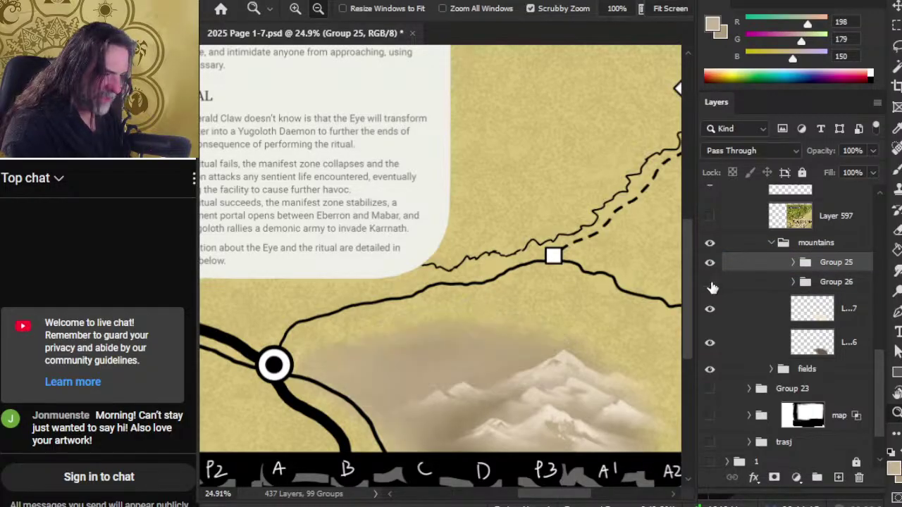
pyautogui.click(710, 283)
# Rename Group 26 to "northern" and Group 25 to "southern".
pyautogui.doubleClick(835, 282)
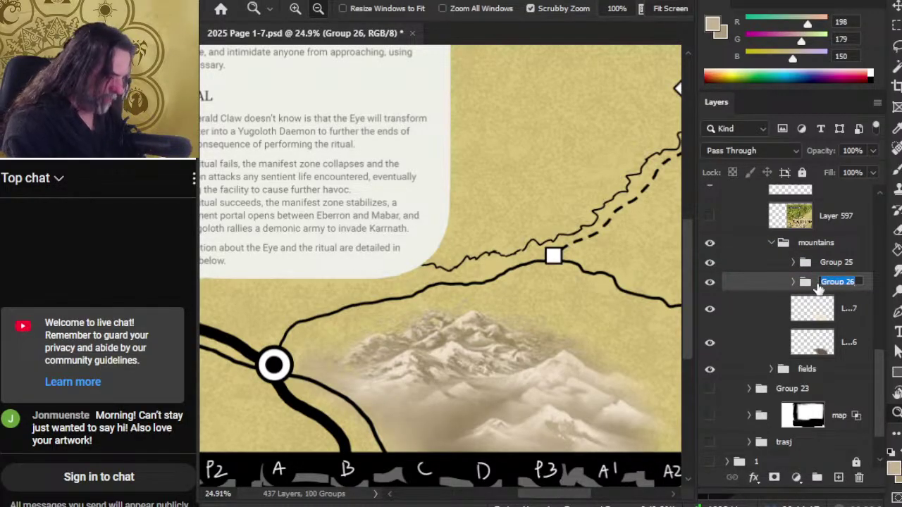
pyautogui.write('no')
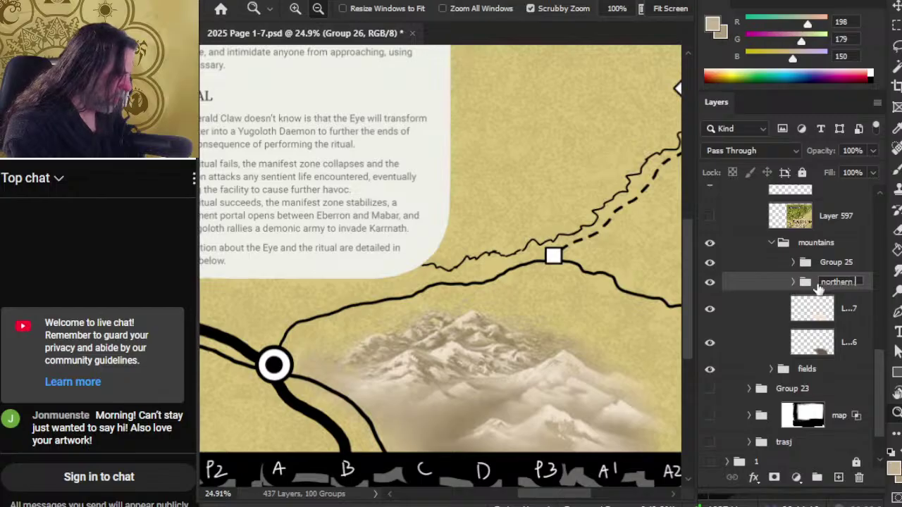
pyautogui.write('rthern')
pyautogui.press('Return')
pyautogui.moveTo(539, 356); pyautogui.dragTo(499, 211)
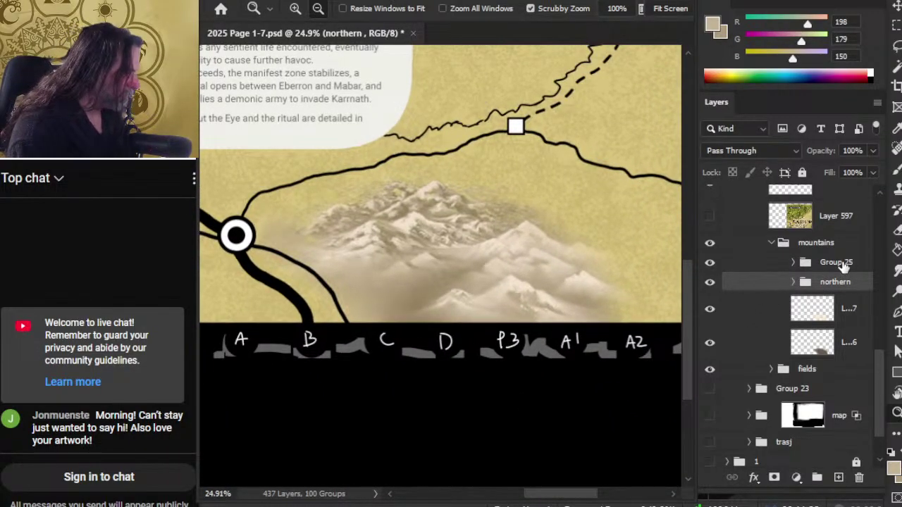
pyautogui.doubleClick(831, 262)
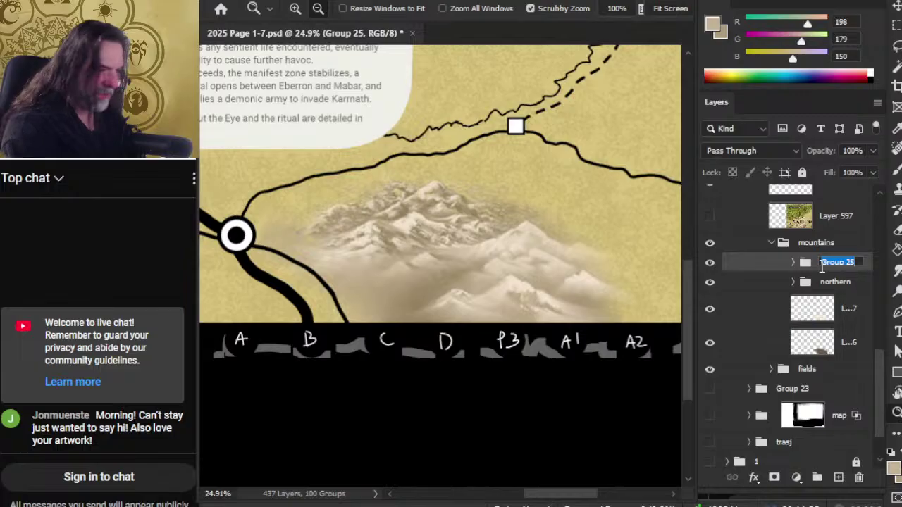
pyautogui.write('southern')
pyautogui.press('Return')
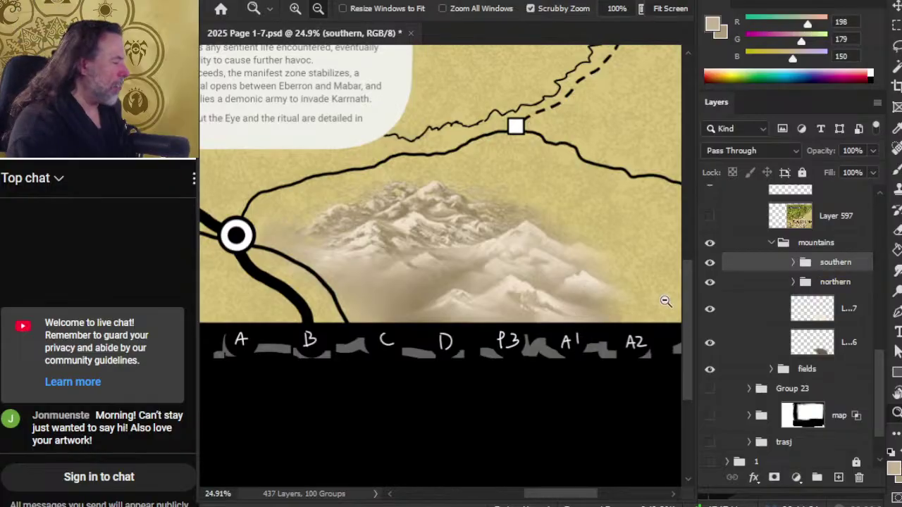
# Check what the southern group covers by hiding and reshowing it, and expand it to inspect its first three layers.
pyautogui.click(710, 262)
pyautogui.click(710, 262)
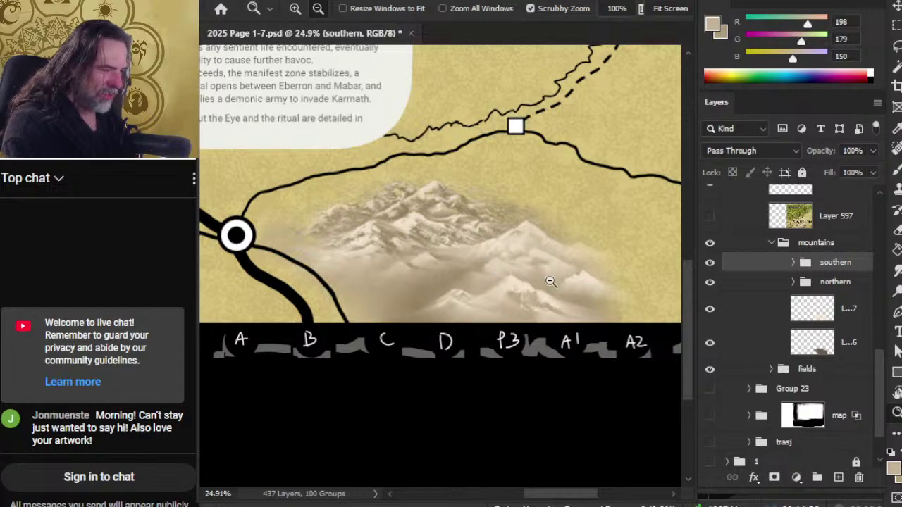
pyautogui.click(709, 263)
pyautogui.click(709, 263)
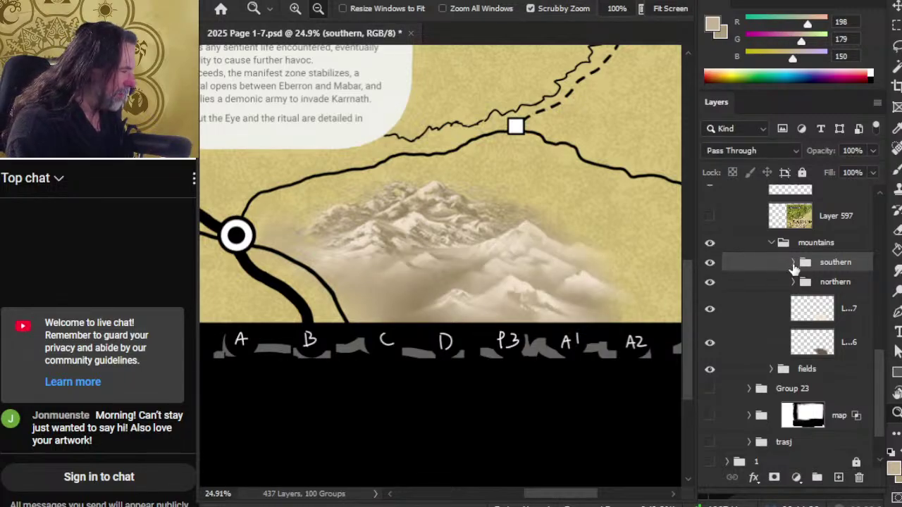
pyautogui.click(795, 262)
pyautogui.click(709, 289)
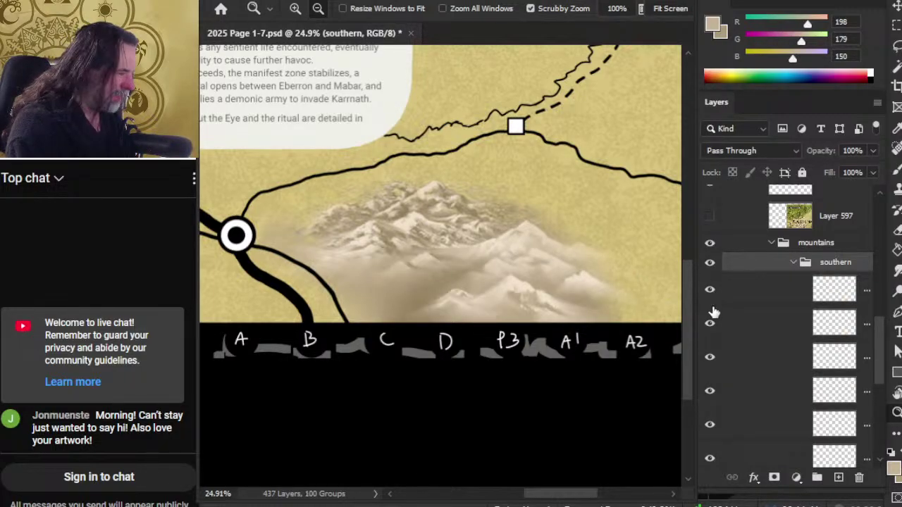
pyautogui.click(710, 323)
pyautogui.click(710, 322)
pyautogui.click(710, 357)
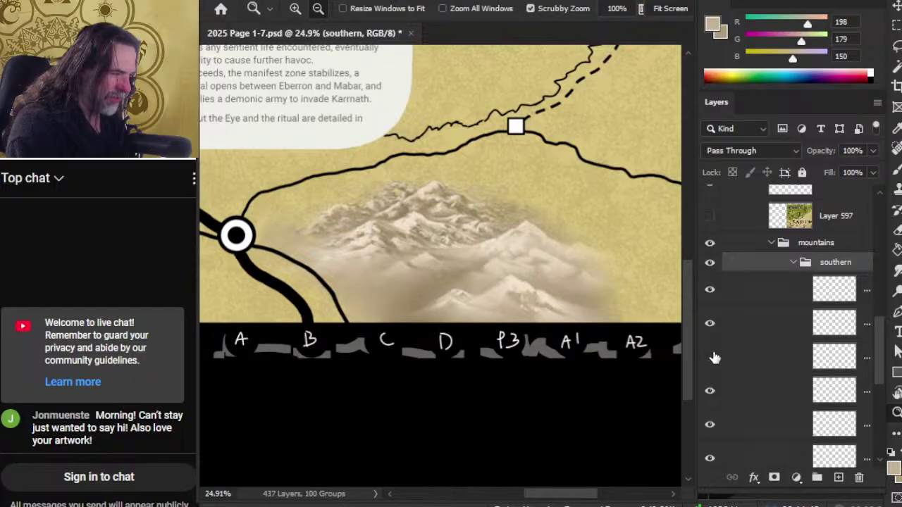
pyautogui.click(714, 357)
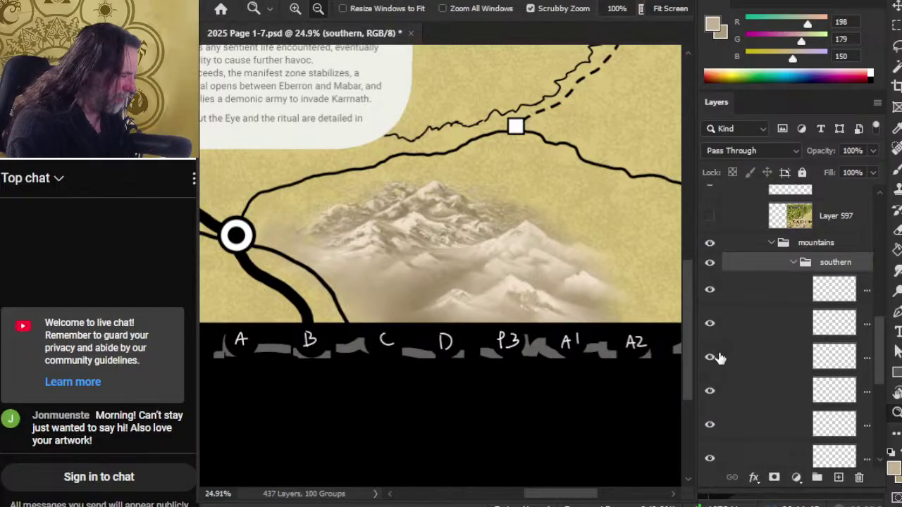
# Check what the third and fourth layers of the southern group contain by hiding and reshowing each one.
pyautogui.click(710, 358)
pyautogui.click(710, 358)
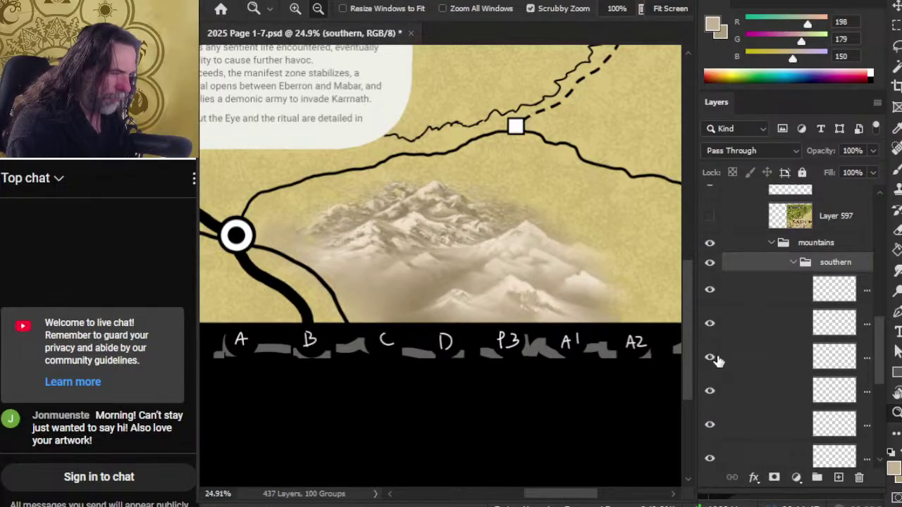
pyautogui.click(710, 390)
pyautogui.click(712, 392)
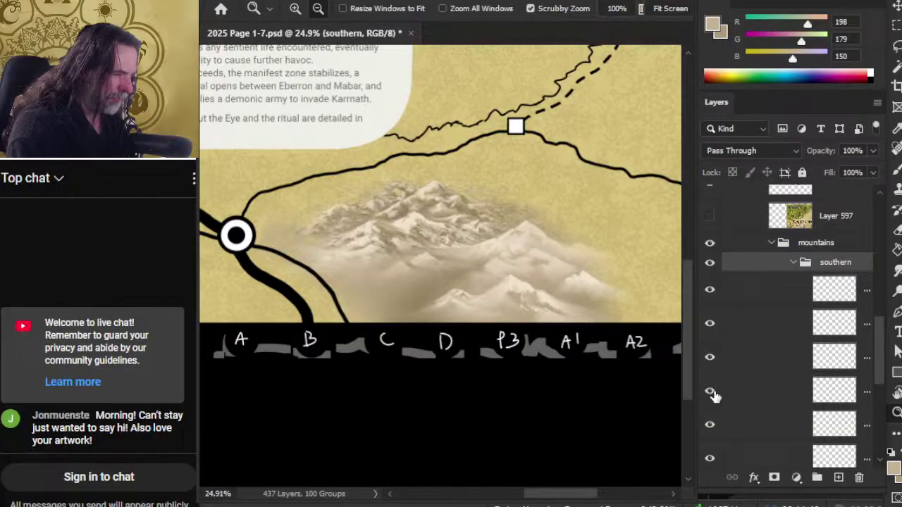
# Group the southern group's top three layers and move the new group directly above the southern group, inside mountains.
pyautogui.click(745, 357)
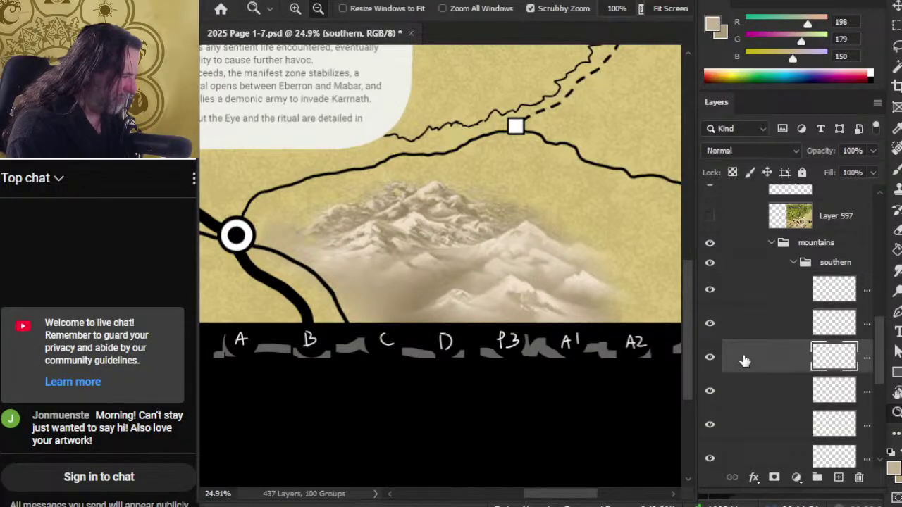
pyautogui.keyDown('ctrl'); pyautogui.keyDown('shift'); pyautogui.click(761, 296); pyautogui.keyUp('shift'); pyautogui.keyUp('ctrl')
pyautogui.hotkey('ctrl', 'g')
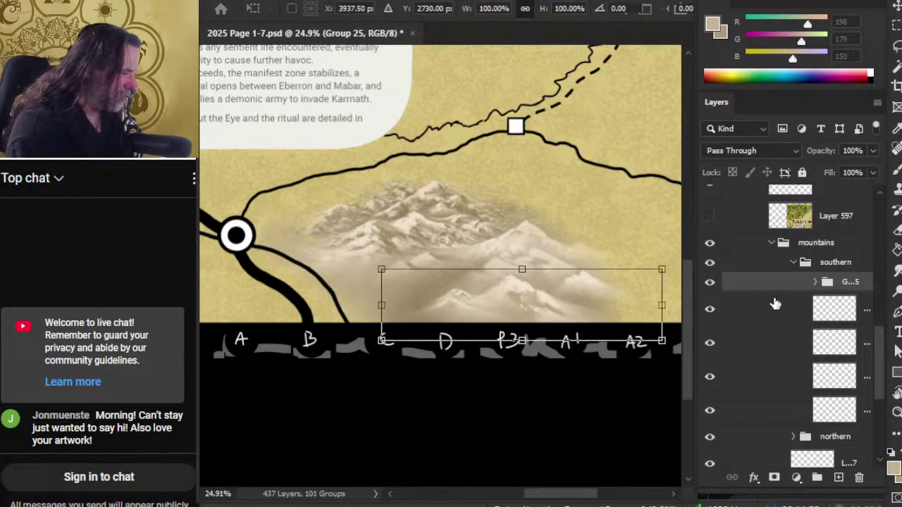
pyautogui.press('Escape')
pyautogui.moveTo(780, 283); pyautogui.dragTo(784, 256)
# Rename the new group to "southwern" and the former southern group below it to "central".
pyautogui.doubleClick(829, 262)
pyautogui.write('sc')
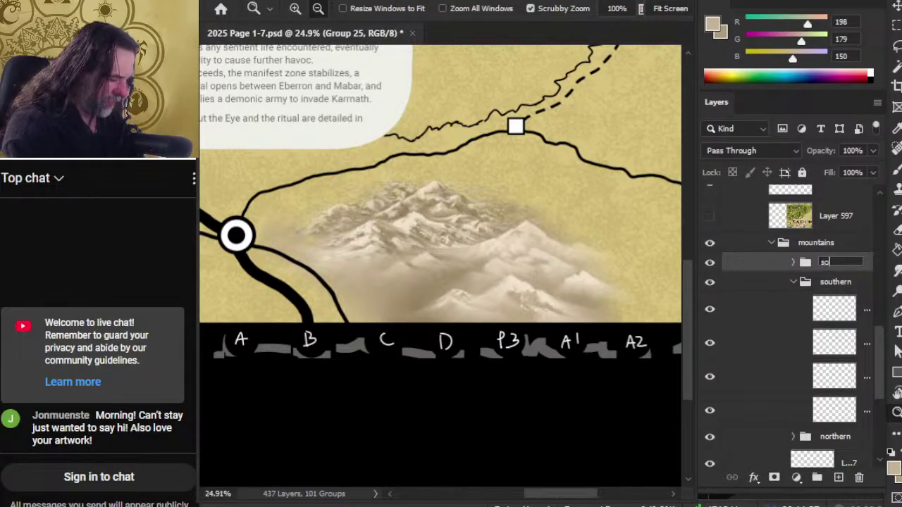
pyautogui.press('Return')
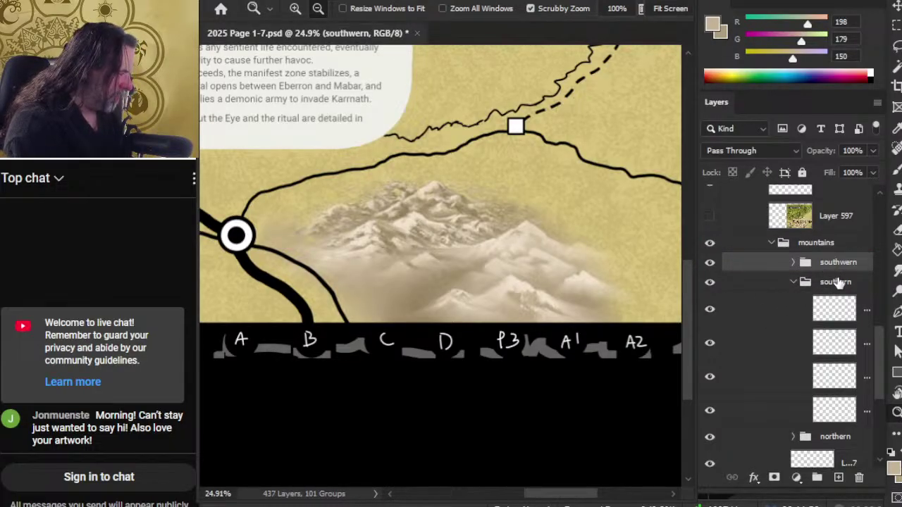
pyautogui.doubleClick(832, 284)
pyautogui.write('central')
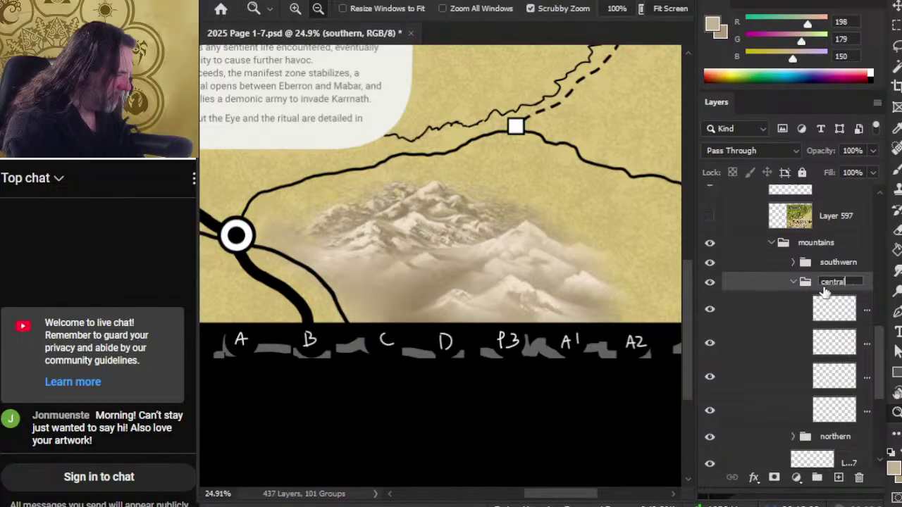
pyautogui.press('Return')
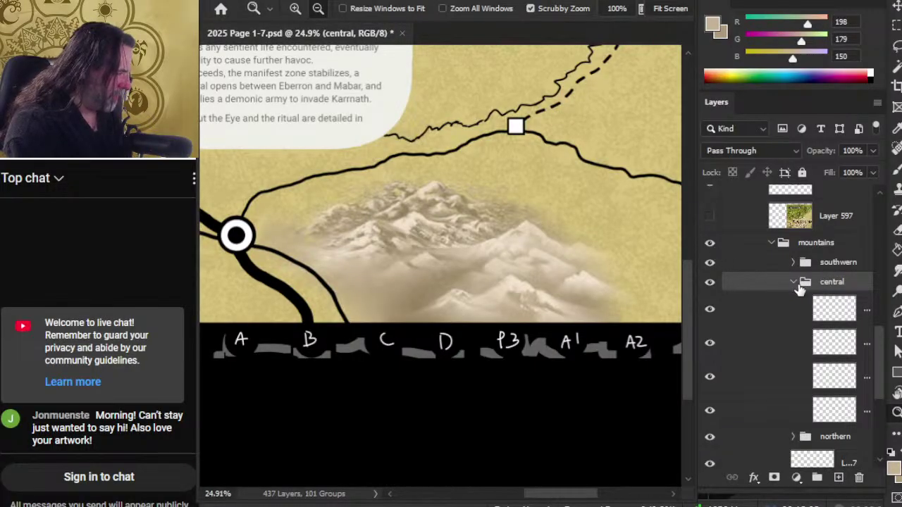
# Hide and reshow the northern, central and southwern groups in turn to check which mountains each one holds.
pyautogui.click(793, 282)
pyautogui.click(709, 302)
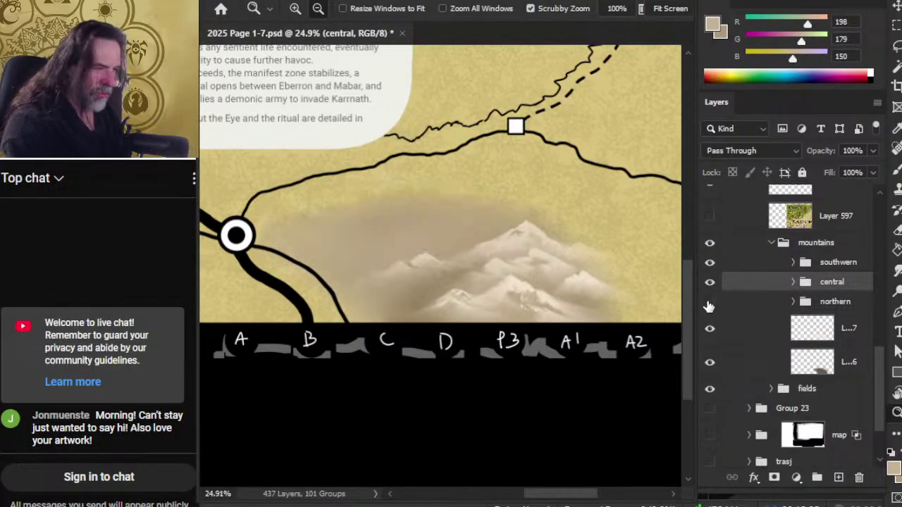
pyautogui.click(708, 302)
pyautogui.click(709, 283)
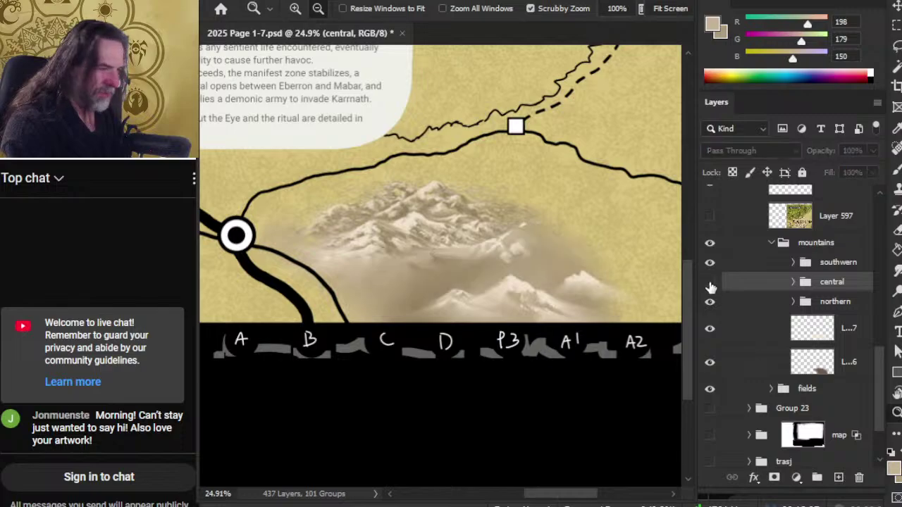
pyautogui.click(710, 282)
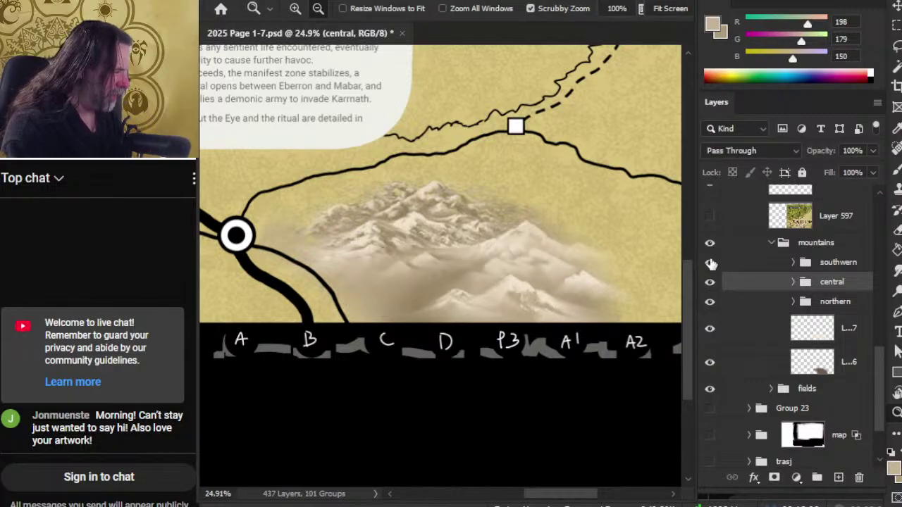
pyautogui.click(711, 263)
pyautogui.click(712, 264)
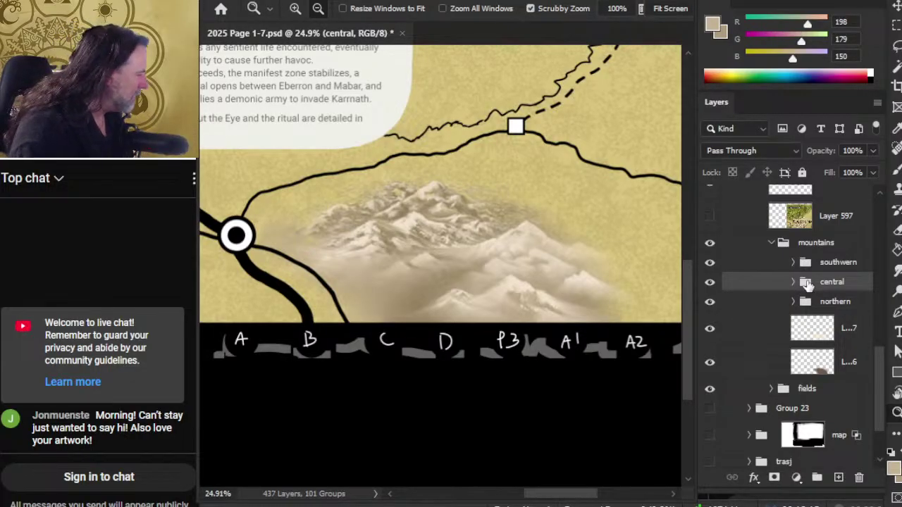
pyautogui.click(709, 287)
pyautogui.click(710, 290)
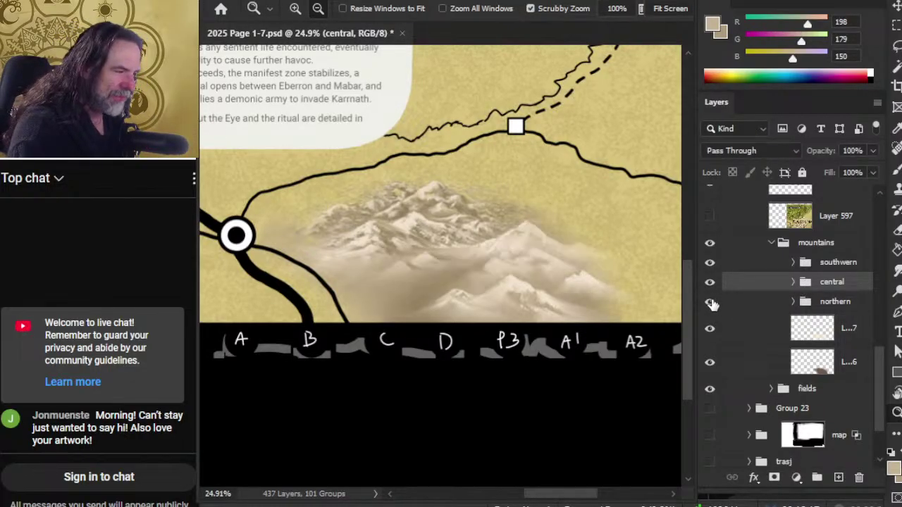
pyautogui.click(794, 281)
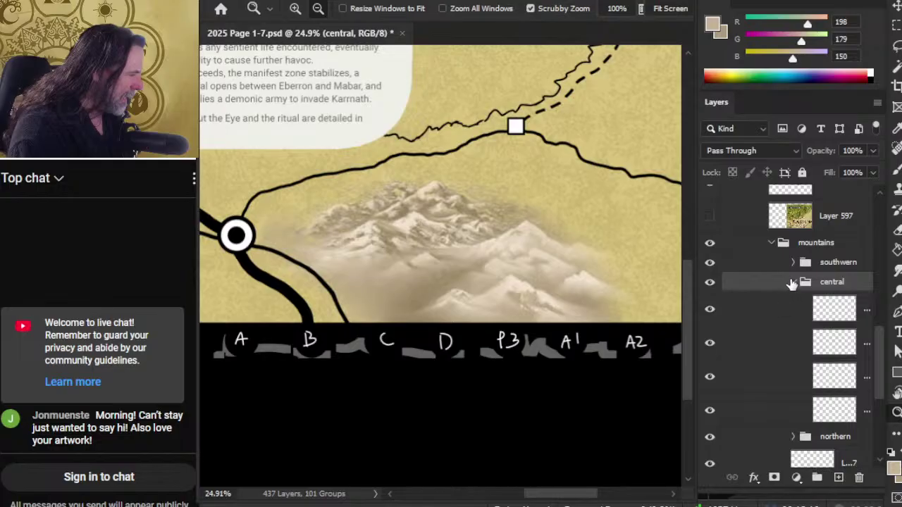
pyautogui.click(794, 282)
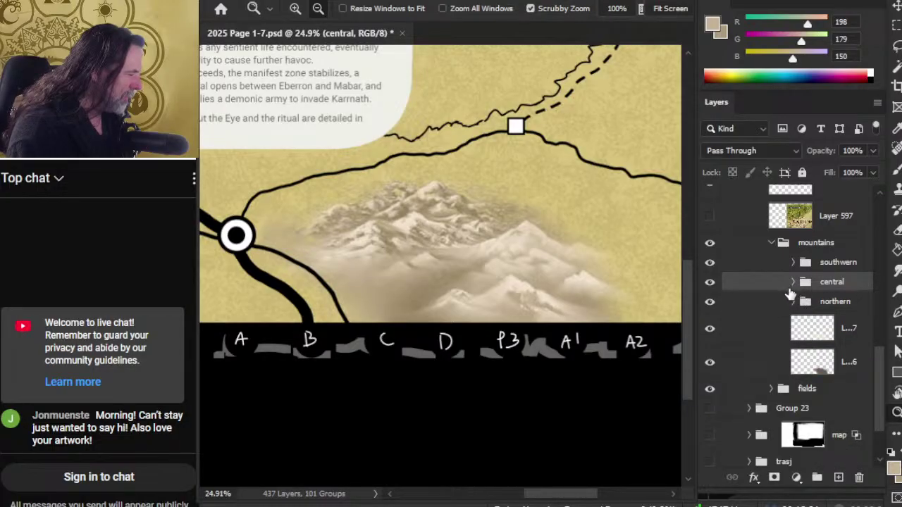
# Duplicate the central group and place the copy and the original together in a new group.
pyautogui.rightClick(838, 291)
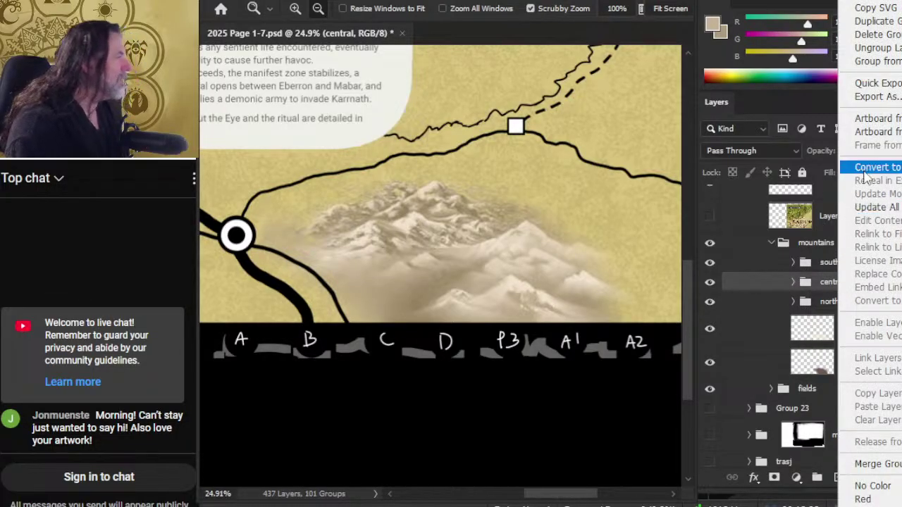
pyautogui.click(877, 21)
pyautogui.press('Return')
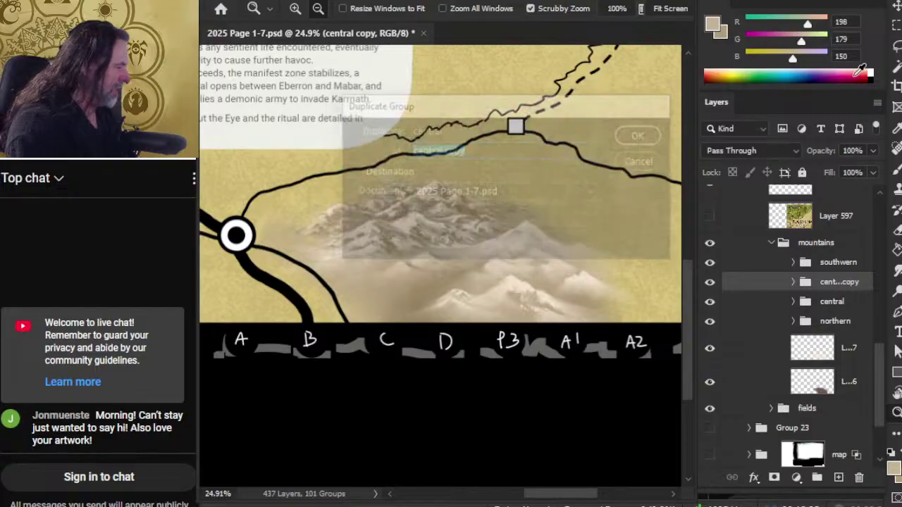
pyautogui.keyDown('shift'); pyautogui.click(757, 303); pyautogui.keyUp('shift')
pyautogui.hotkey('ctrl', 'g')
# Rename the new group holding both central groups to "centgral".
pyautogui.doubleClick(837, 282)
pyautogui.write('ce')
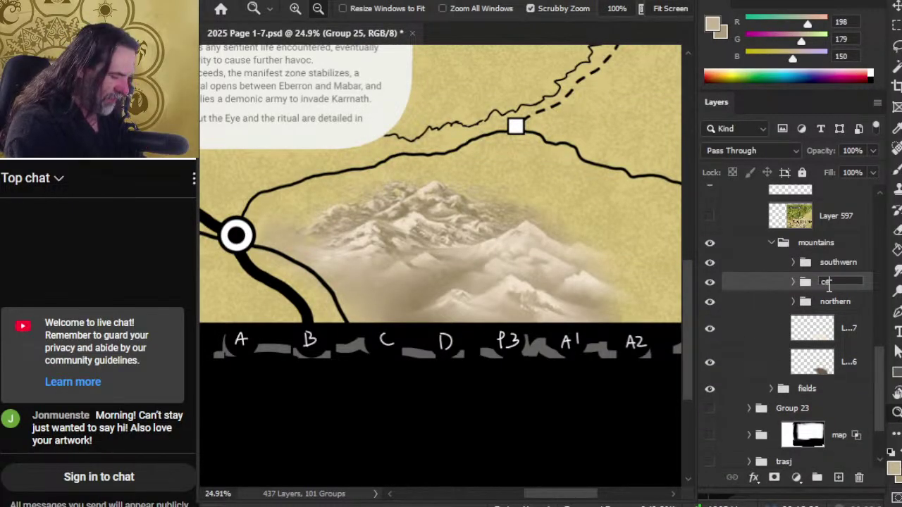
pyautogui.write('ntgral')
pyautogui.press('Return')
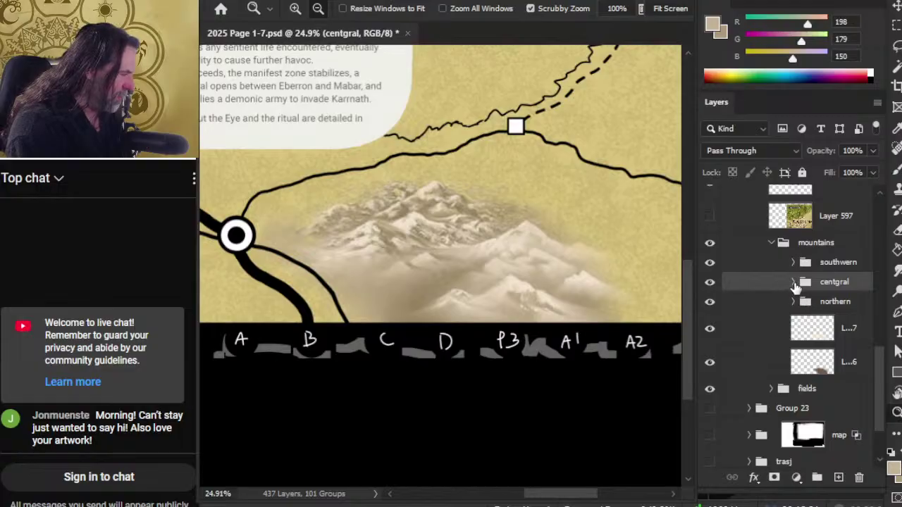
# Hide the original central group inside centgral and merge the central copy group into a single layer.
pyautogui.click(794, 282)
pyautogui.rightClick(764, 301)
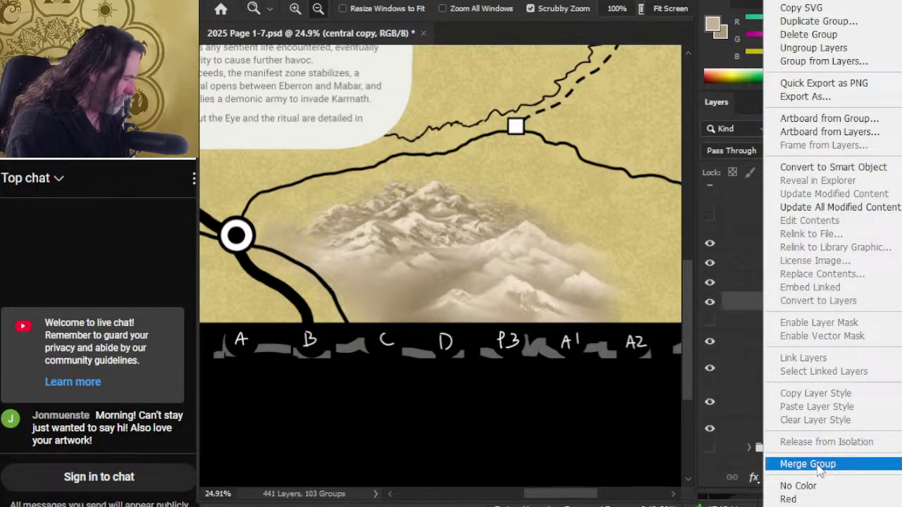
pyautogui.click(822, 464)
# Erase along the upper slope of the central peak with a size 70 eraser, and compare it with the original central group.
pyautogui.press('e')
pyautogui.press(']')
pyautogui.moveTo(537, 234); pyautogui.dragTo(496, 280)
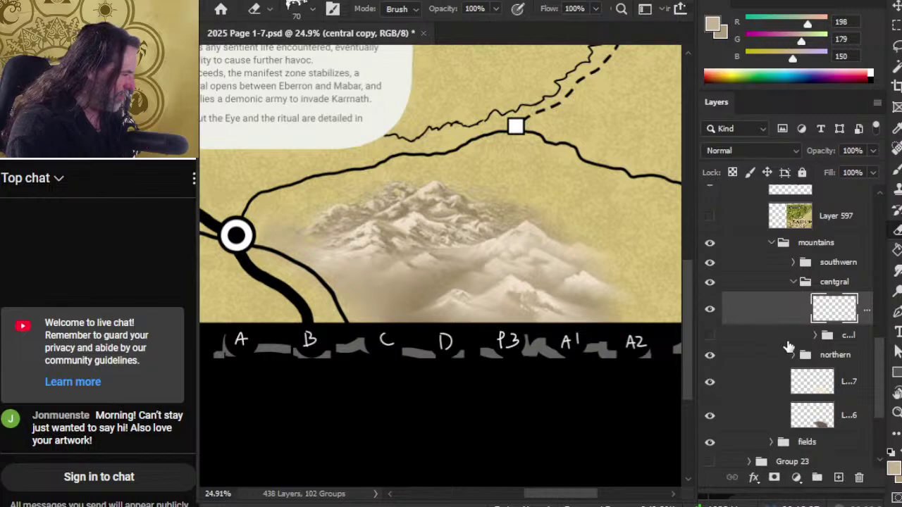
pyautogui.click(710, 335)
pyautogui.click(711, 336)
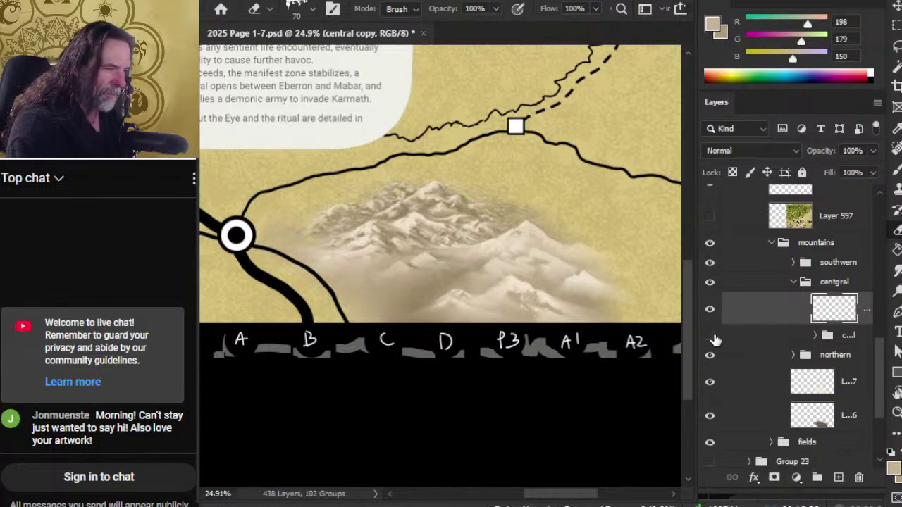
# Refine the central peak's summit and ridge edges on the merged layer, alternating the Smudge tool at 60% strength with a size 60 eraser.
pyautogui.press('z')
pyautogui.moveTo(543, 221); pyautogui.dragTo(564, 280)
pyautogui.press('r')
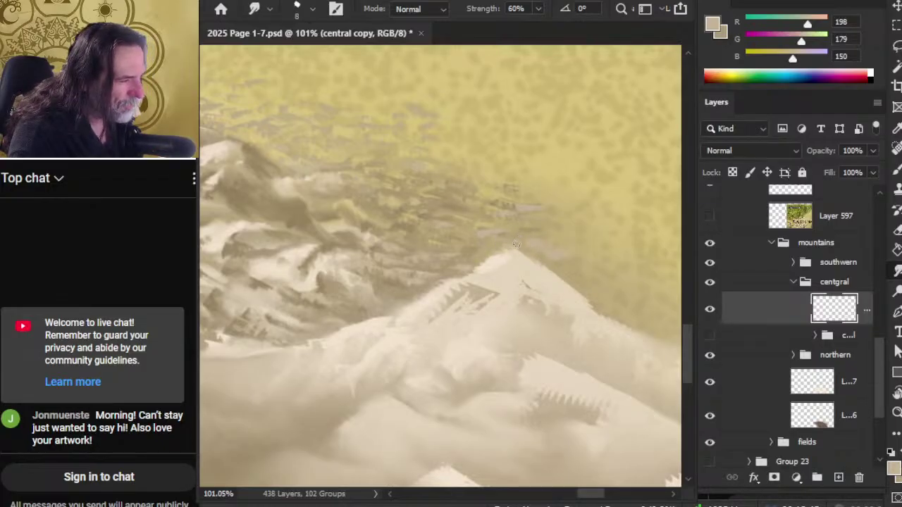
pyautogui.press('e')
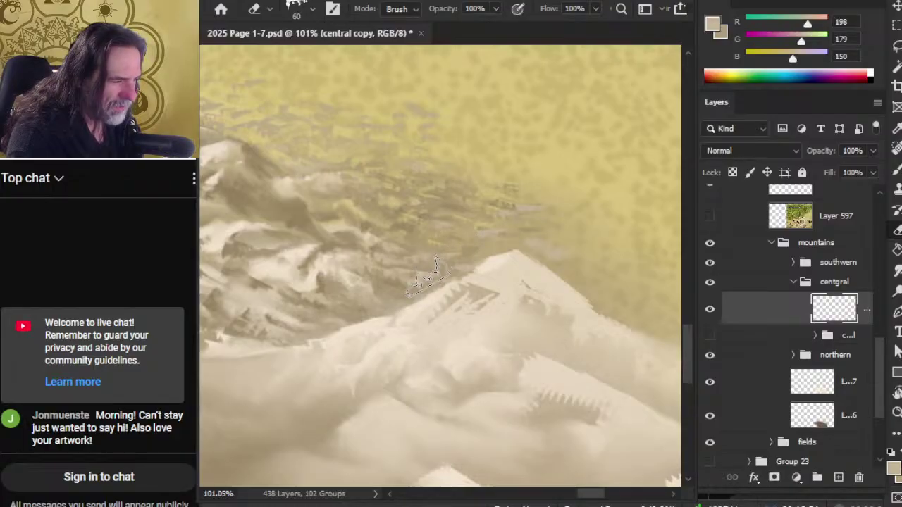
pyautogui.press('r')
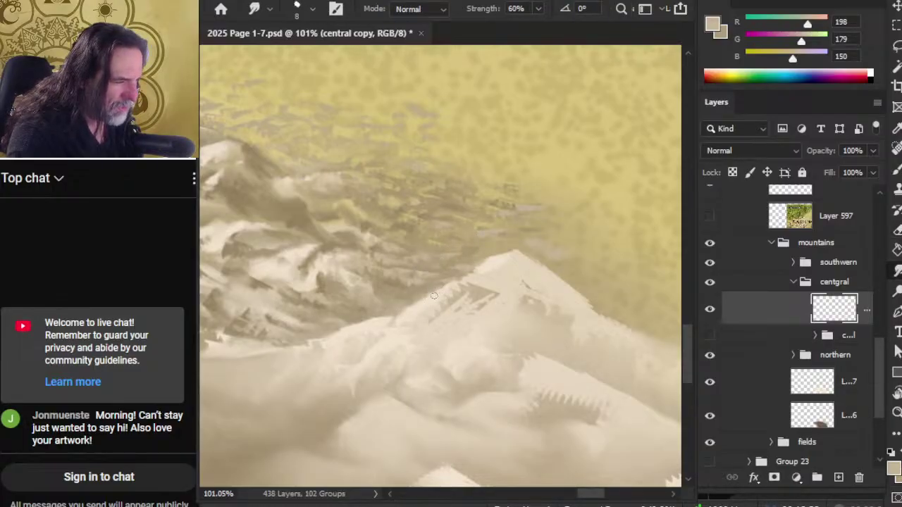
pyautogui.press('e')
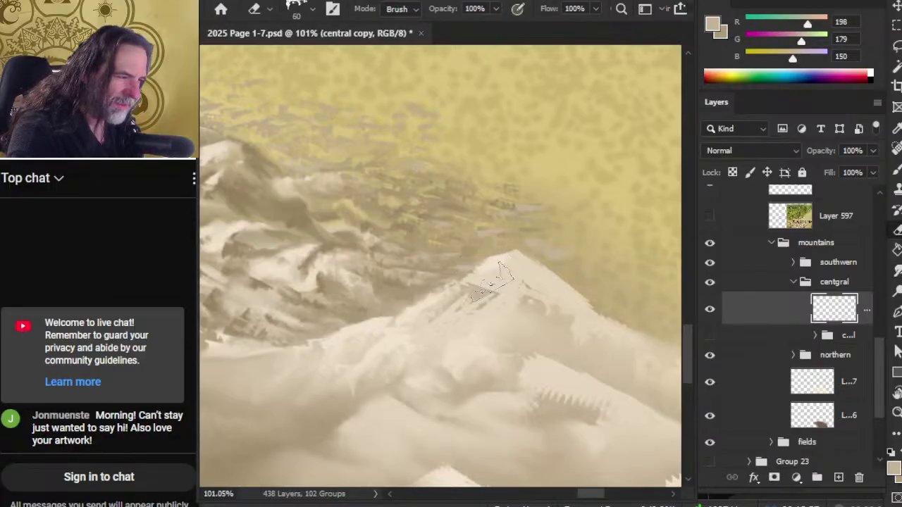
pyautogui.moveTo(489, 248)
pyautogui.mouseDown()
pyautogui.moveTo(571, 262)
pyautogui.moveTo(576, 281)
pyautogui.moveTo(649, 317)
pyautogui.moveTo(610, 305)
pyautogui.moveTo(620, 301)
pyautogui.moveTo(596, 296)
pyautogui.moveTo(630, 312)
pyautogui.moveTo(583, 281)
pyautogui.moveTo(580, 299)
pyautogui.moveTo(587, 296)
pyautogui.mouseUp()
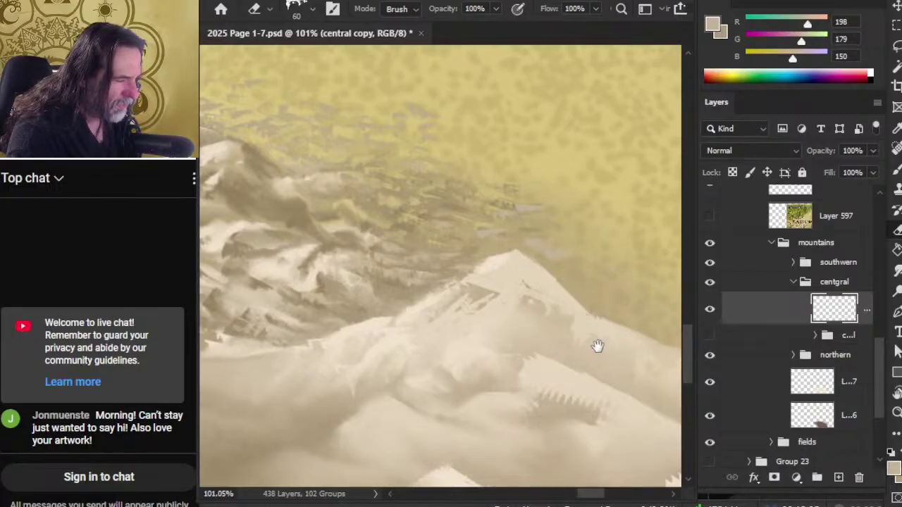
# Soften the jagged shaded ridges below the central peak with the Smudge tool at size 15 and 60% strength.
pyautogui.scroll(-5, 596, 346)
pyautogui.press('z')
pyautogui.scroll(4, 584, 344)
pyautogui.press('r')
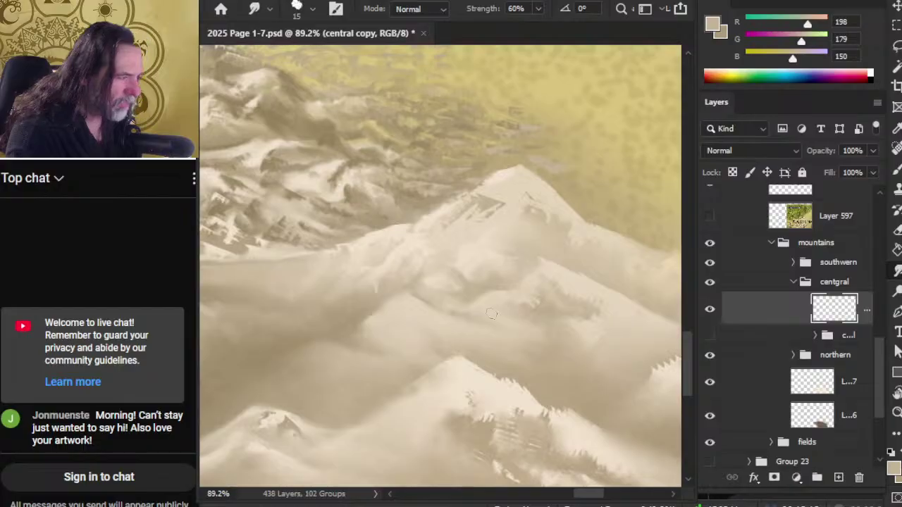
pyautogui.scroll(-3, 533, 301)
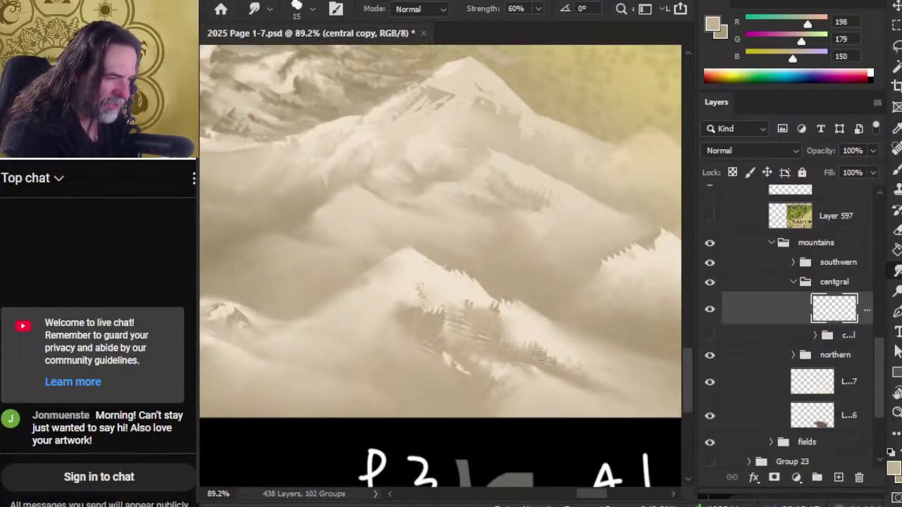
# Hide the southwern group and examine how the central mountains blend into the northern range.
pyautogui.click(710, 262)
pyautogui.press('z')
pyautogui.scroll(-3, 477, 329)
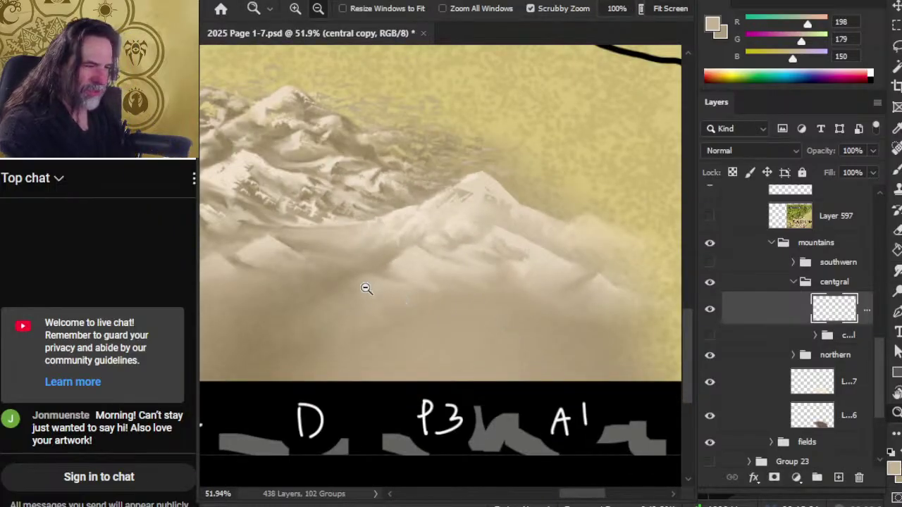
pyautogui.moveTo(369, 288); pyautogui.dragTo(508, 306)
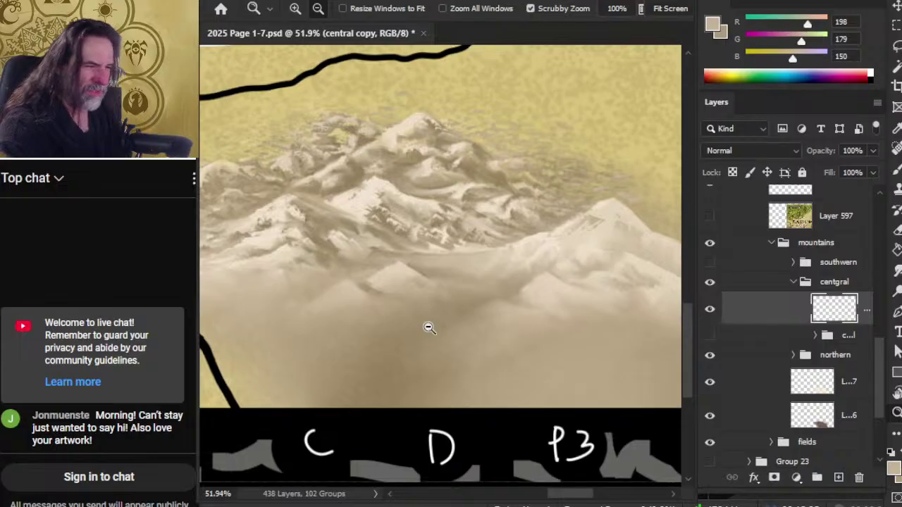
# Expand the northern group and check its first two layers by hiding and reshowing each one.
pyautogui.click(793, 357)
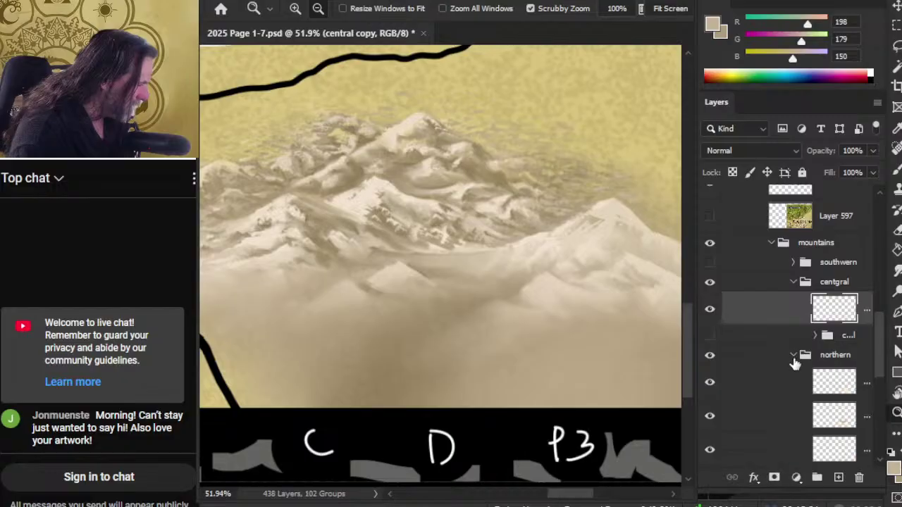
pyautogui.click(711, 383)
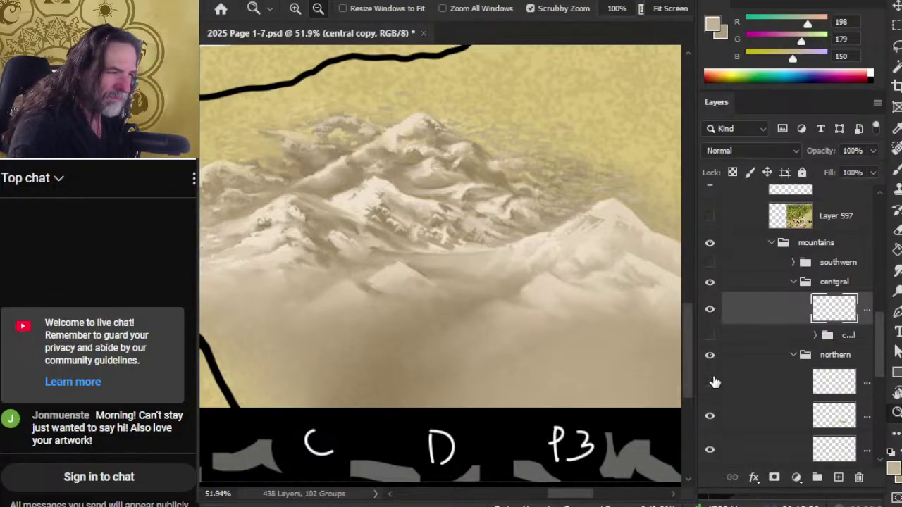
pyautogui.click(711, 417)
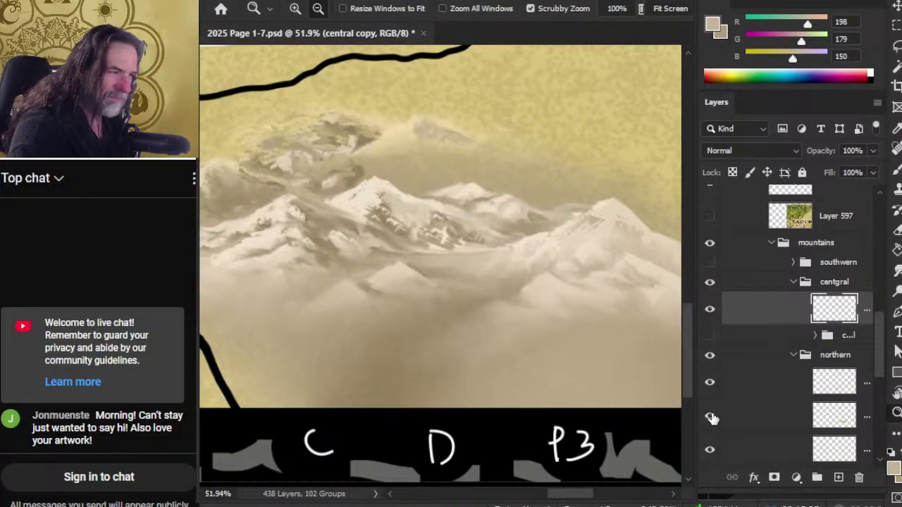
pyautogui.click(711, 417)
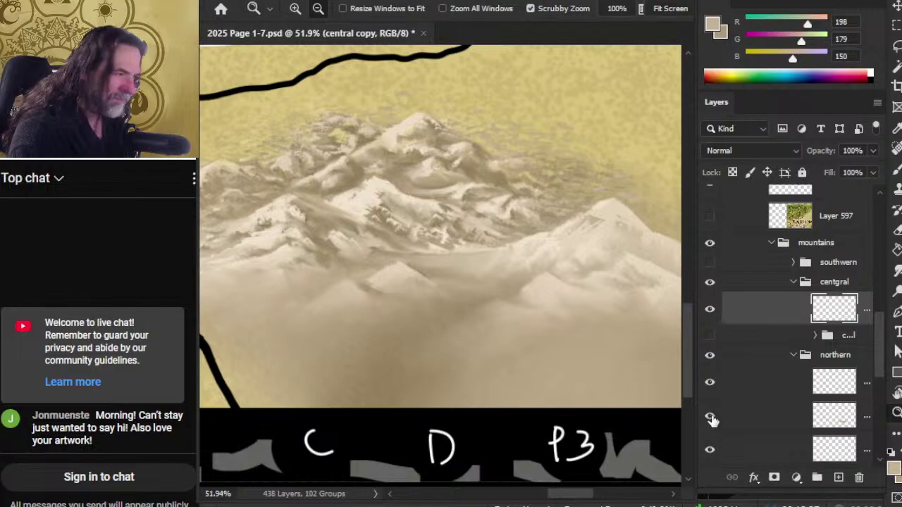
# Select Layer 631 in the northern group and compare it with the layer above by toggling the visibility of both.
pyautogui.click(710, 417)
pyautogui.click(711, 415)
pyautogui.click(729, 414)
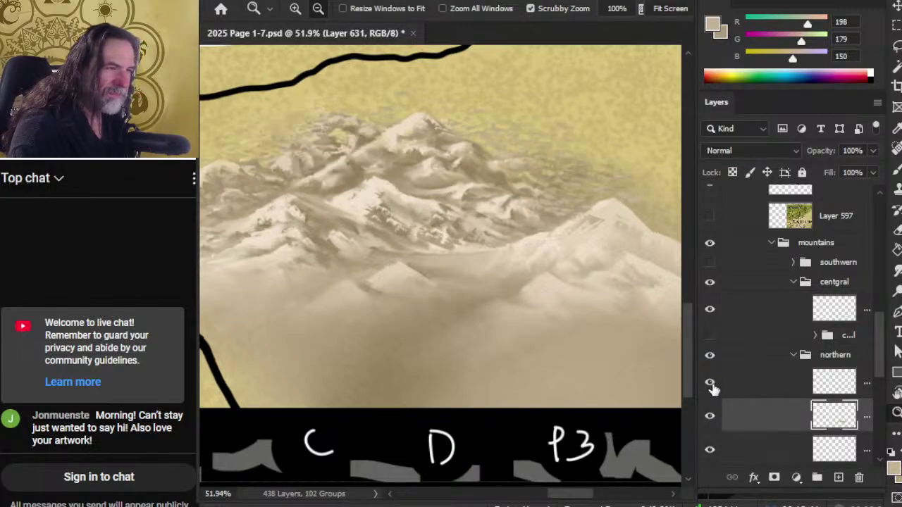
pyautogui.click(711, 386)
pyautogui.click(711, 386)
pyautogui.click(711, 386)
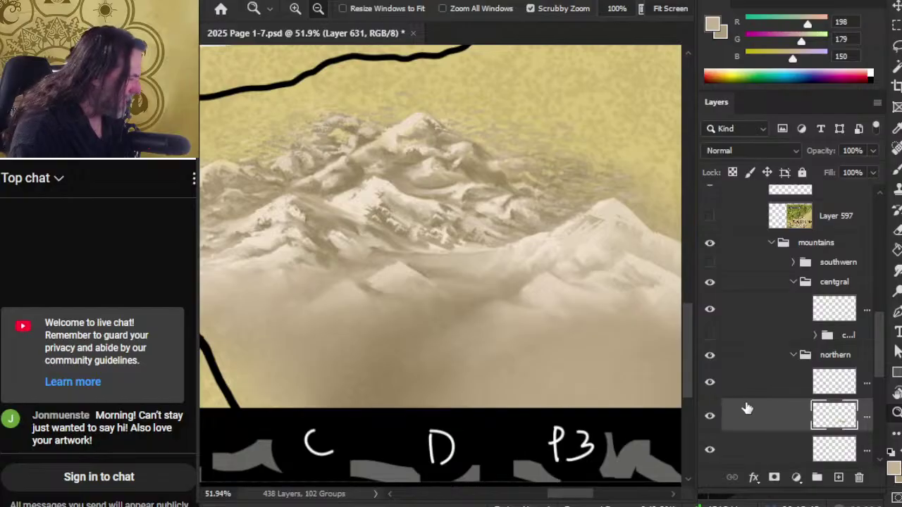
pyautogui.click(711, 417)
pyautogui.click(711, 417)
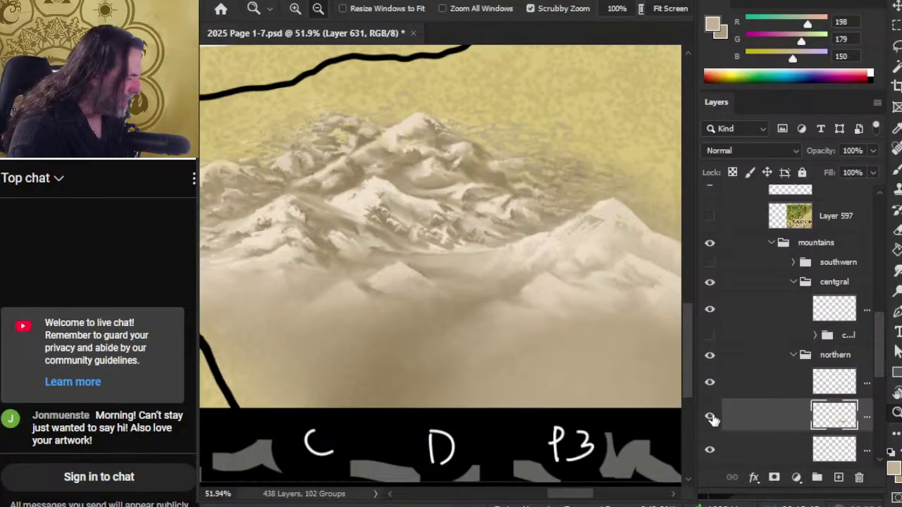
# Try other stacking orders in the northern group, moving Layer 632 below Layer 631 and Layer 630 to the top.
pyautogui.moveTo(747, 386); pyautogui.dragTo(746, 435)
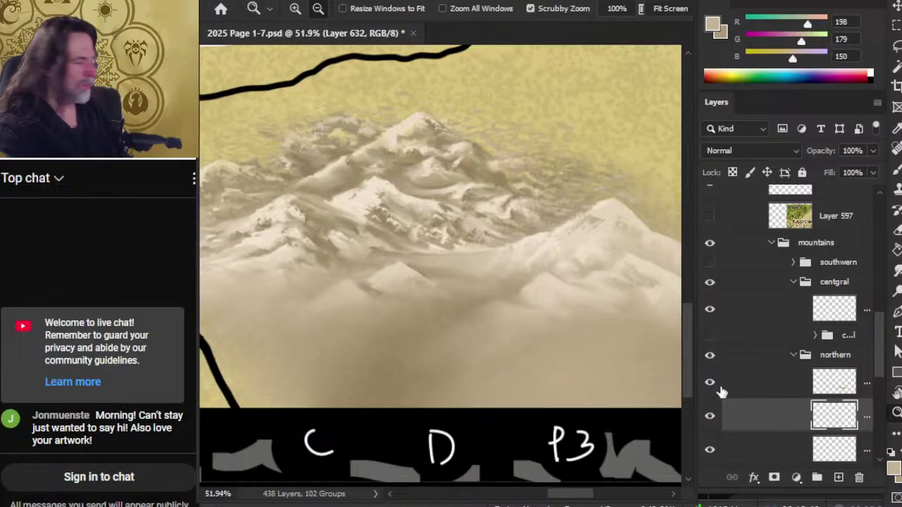
pyautogui.hotkey('ctrl', ']')
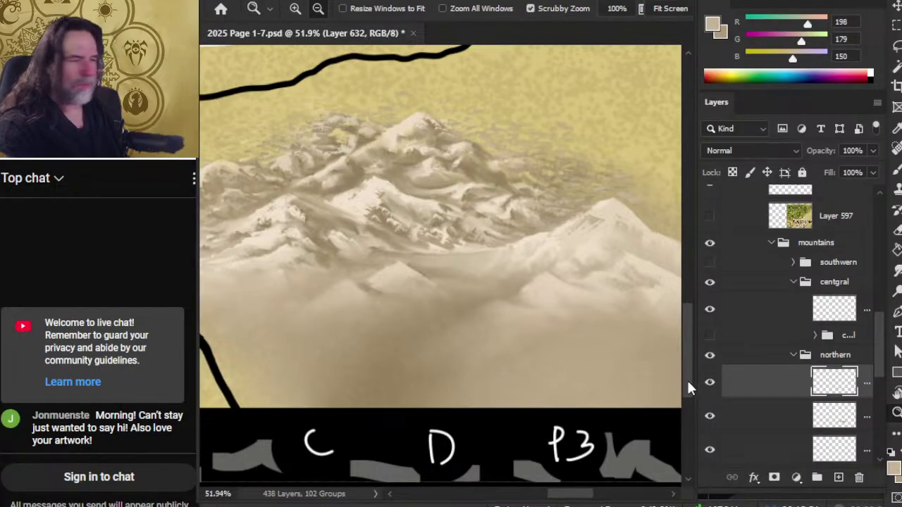
pyautogui.click(710, 450)
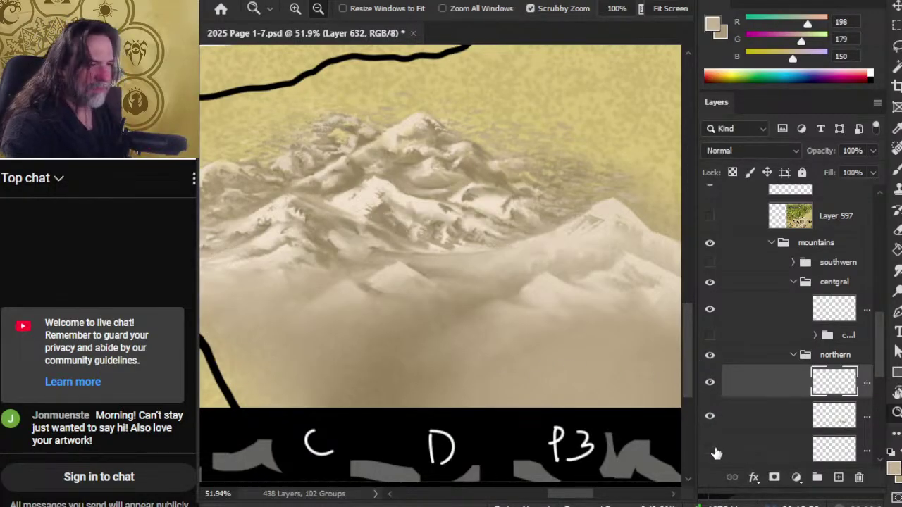
pyautogui.click(710, 450)
pyautogui.moveTo(753, 450); pyautogui.dragTo(756, 380)
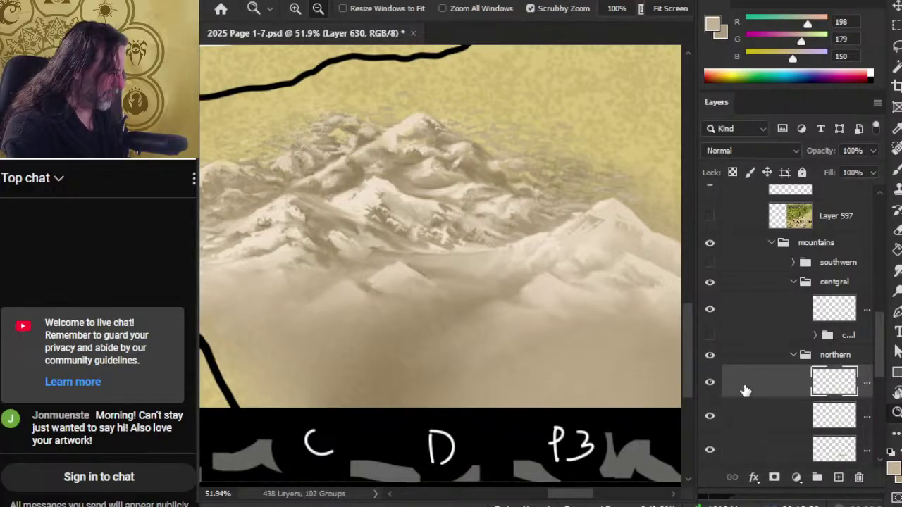
pyautogui.moveTo(746, 391); pyautogui.dragTo(741, 428)
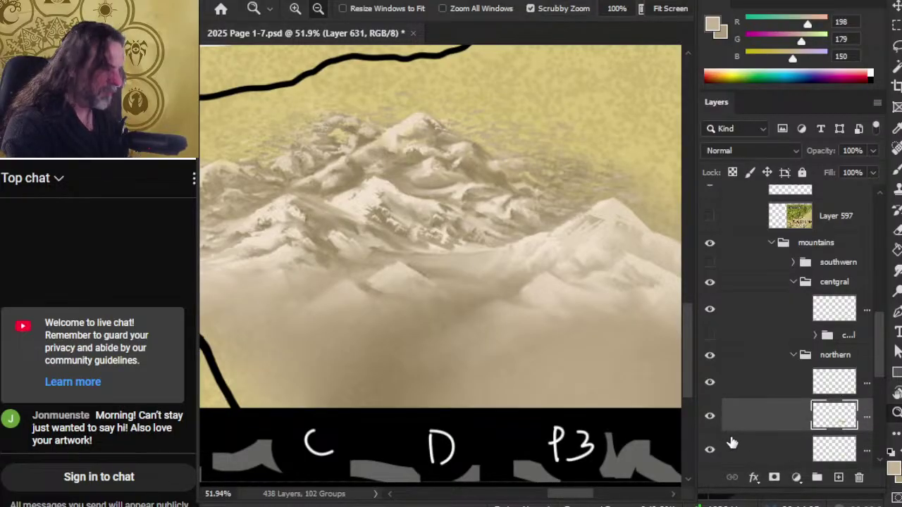
pyautogui.hotkey('ctrl', '[')
pyautogui.hotkey('ctrl', ']')
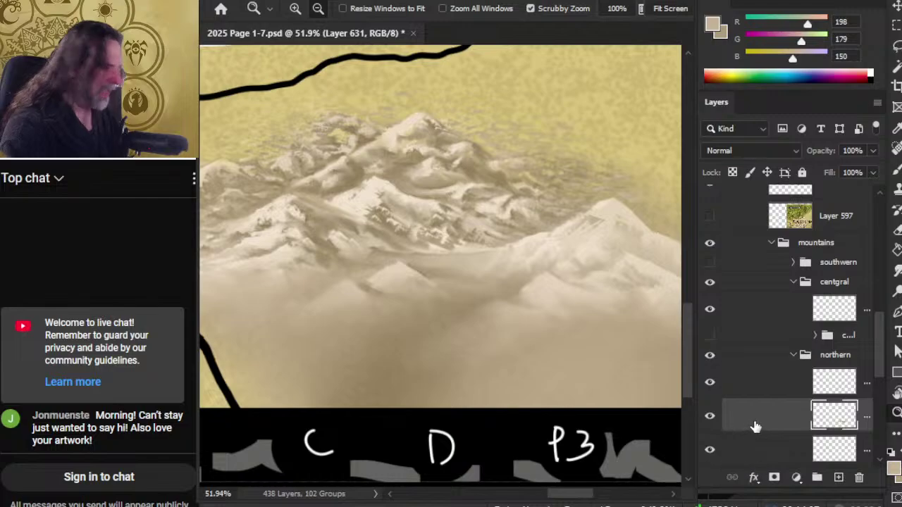
# Check Layer 631 by hiding and reshowing it, and examine and select Layer 629 further down the northern group.
pyautogui.click(709, 425)
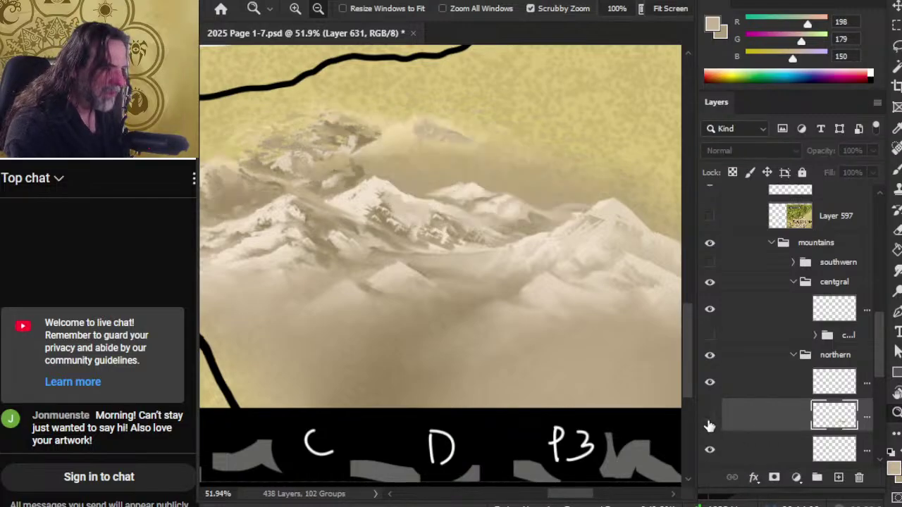
pyautogui.click(710, 426)
pyautogui.press('e')
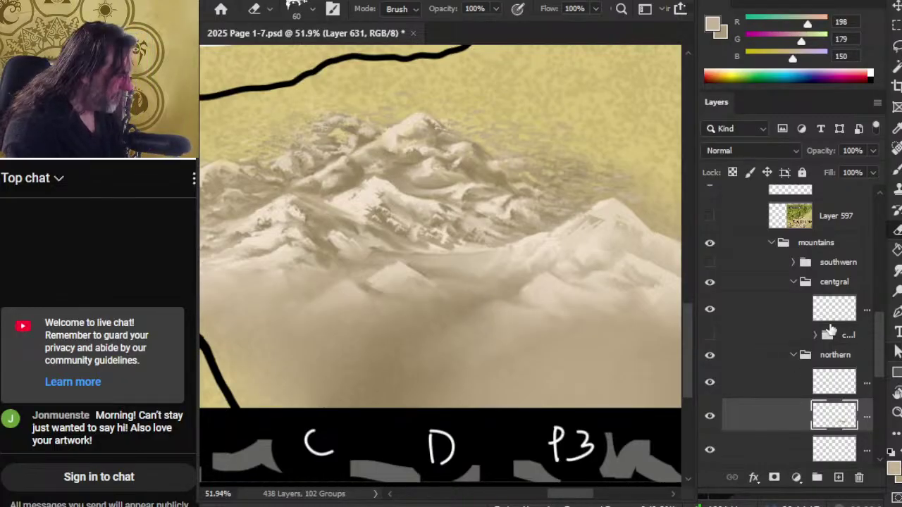
pyautogui.scroll(-5, 870, 349)
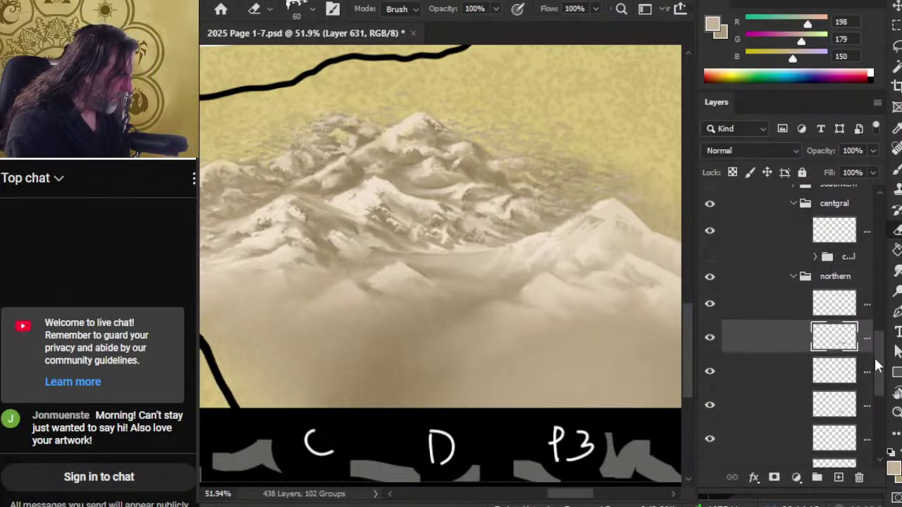
pyautogui.click(711, 326)
pyautogui.click(713, 325)
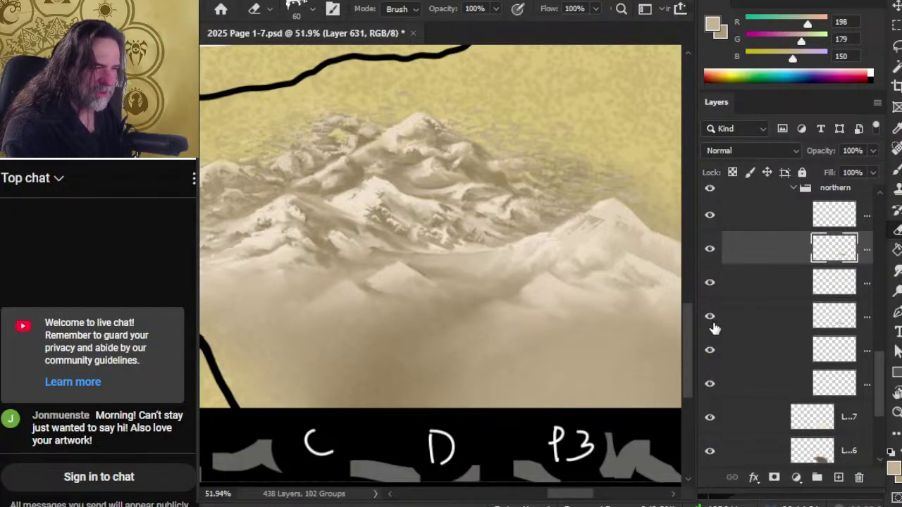
pyautogui.click(714, 327)
pyautogui.click(716, 329)
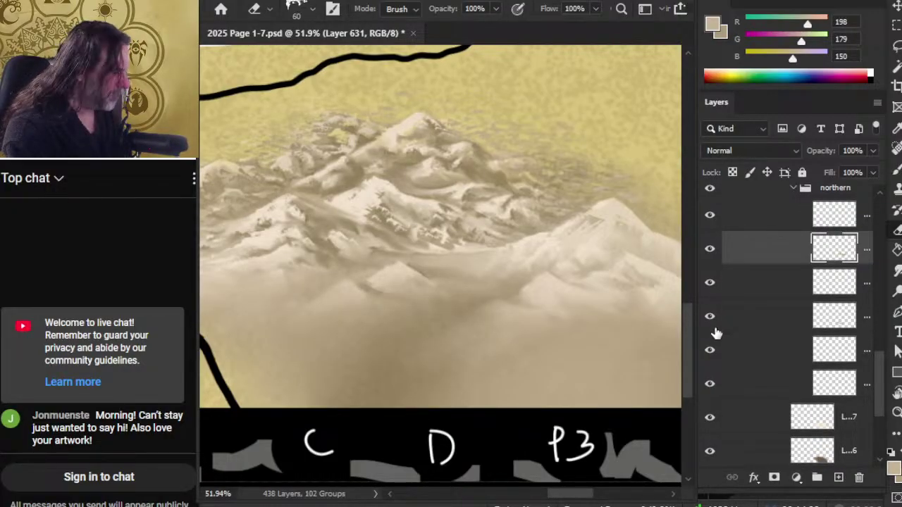
pyautogui.click(710, 326)
pyautogui.click(710, 326)
pyautogui.click(723, 326)
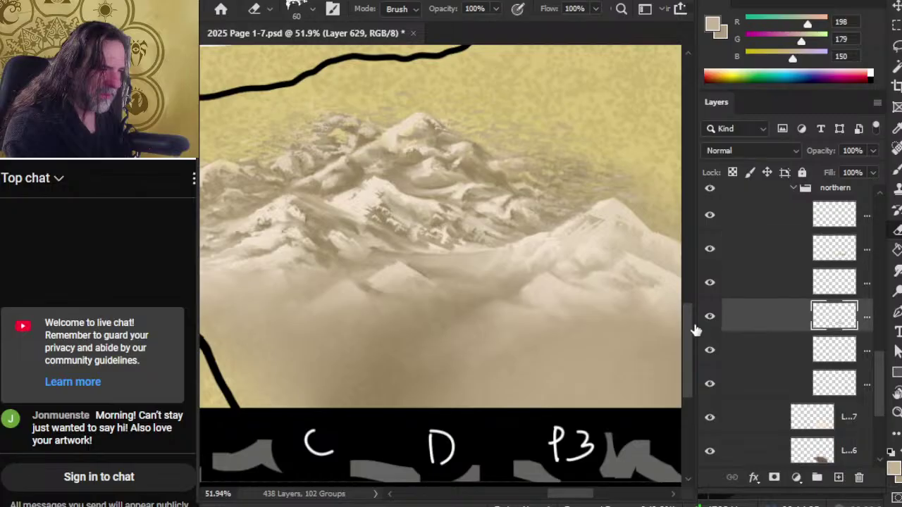
# Switch to the Smudge tool and compare Layer 629 with the layer directly beneath it by toggling their visibility.
pyautogui.press('r')
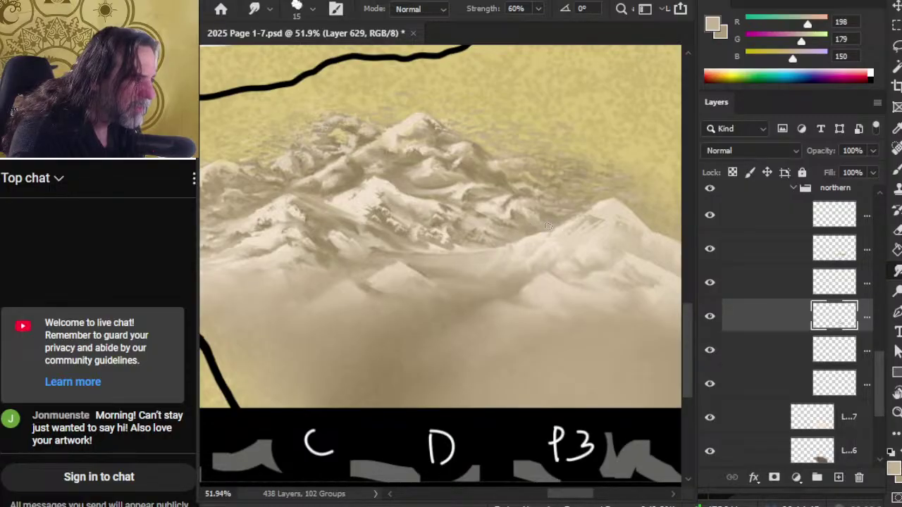
pyautogui.click(710, 318)
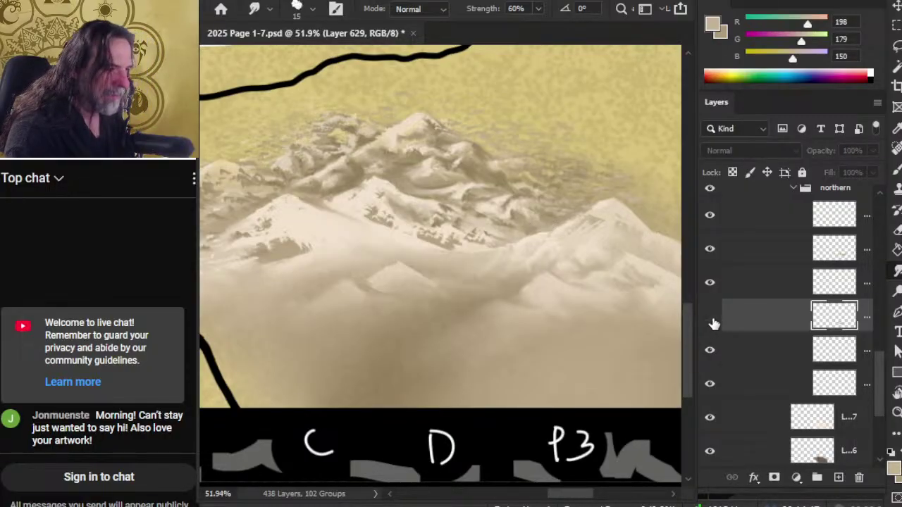
pyautogui.click(710, 318)
pyautogui.click(711, 319)
pyautogui.click(710, 319)
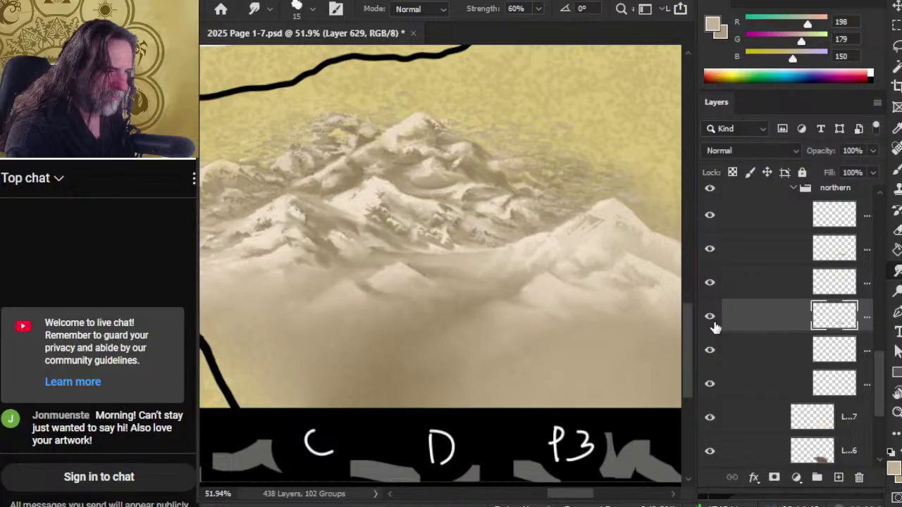
pyautogui.click(710, 351)
pyautogui.click(709, 351)
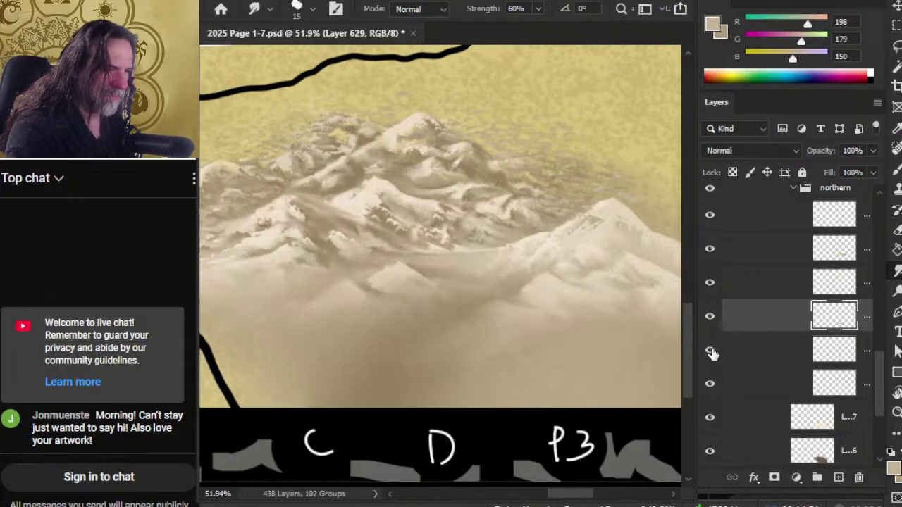
# Select Layer 618 and examine what it and the northern group's lowest layer contribute by hiding and reshowing each.
pyautogui.click(726, 352)
pyautogui.click(709, 351)
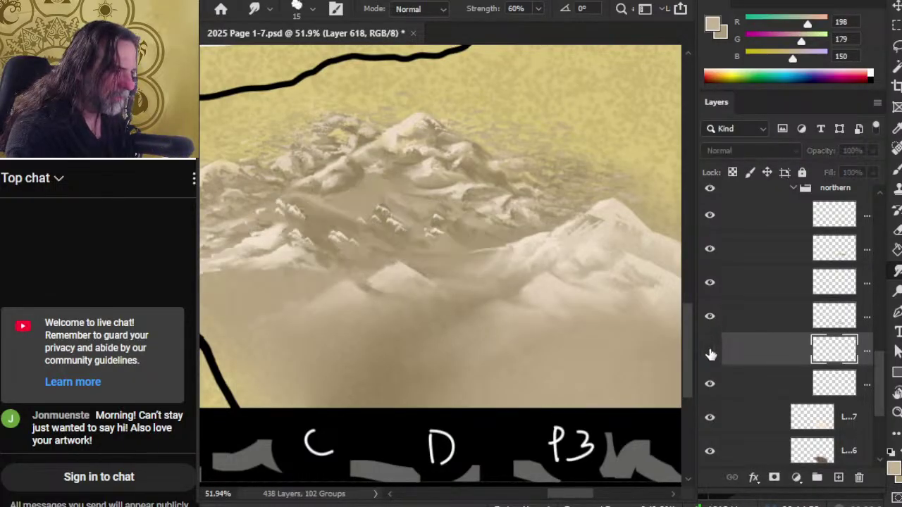
pyautogui.click(711, 351)
pyautogui.click(710, 351)
pyautogui.click(710, 351)
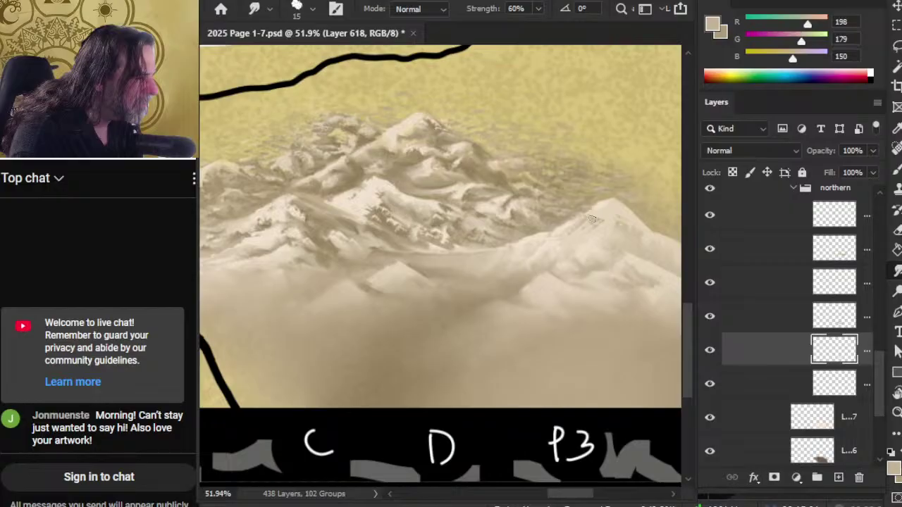
pyautogui.click(711, 384)
pyautogui.click(710, 384)
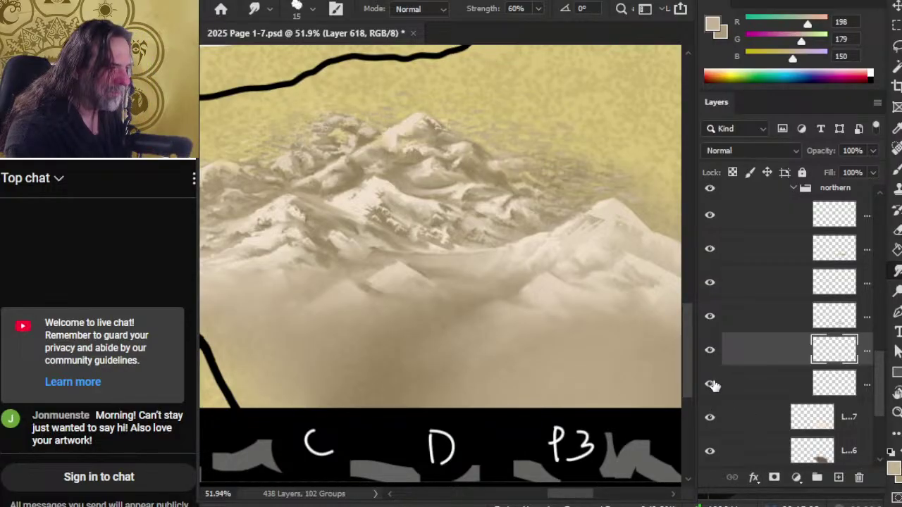
pyautogui.click(710, 384)
pyautogui.click(710, 384)
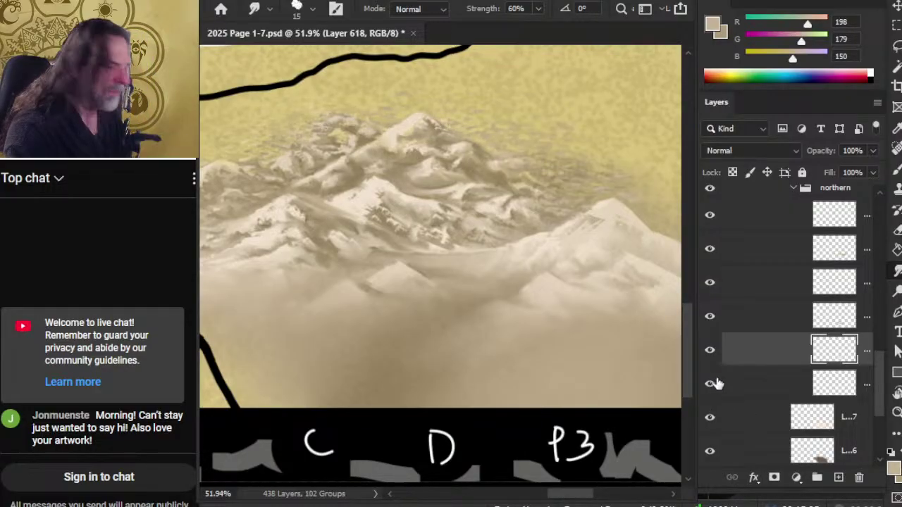
pyautogui.click(709, 352)
pyautogui.click(708, 355)
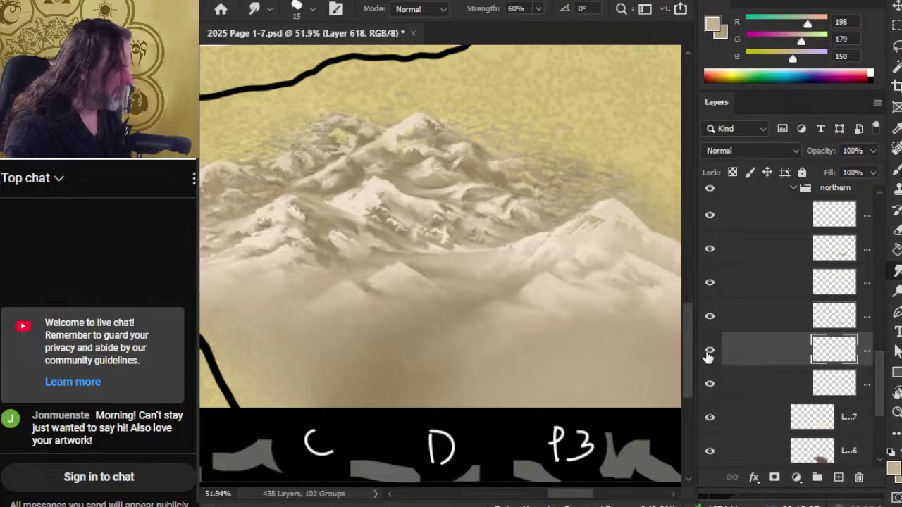
# Move Layer 628 directly above Layer 618 in the northern group and check the three layers above by toggling them.
pyautogui.moveTo(741, 352); pyautogui.dragTo(741, 334)
pyautogui.click(710, 317)
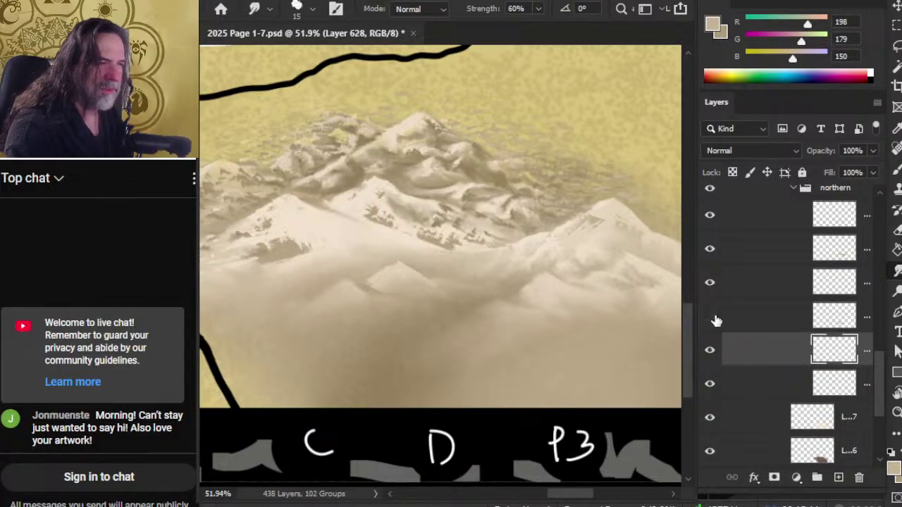
pyautogui.click(710, 316)
pyautogui.click(710, 283)
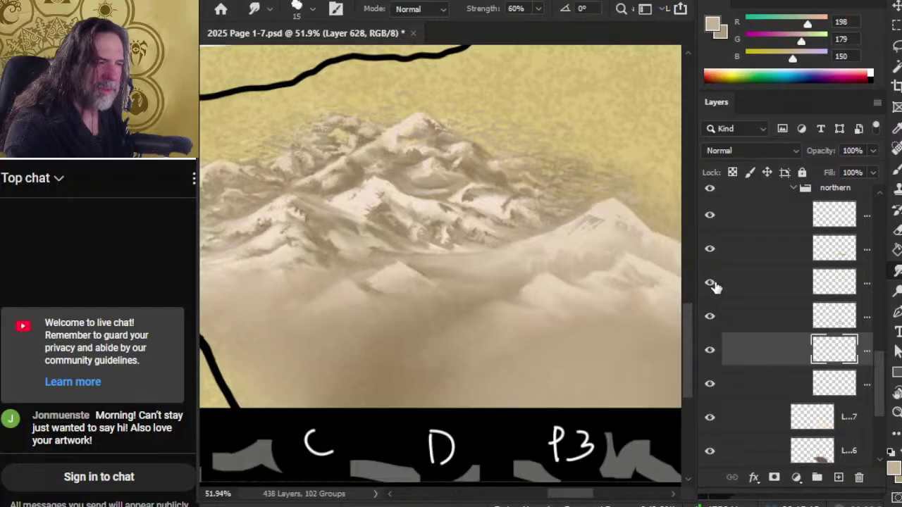
pyautogui.click(711, 250)
pyautogui.click(711, 250)
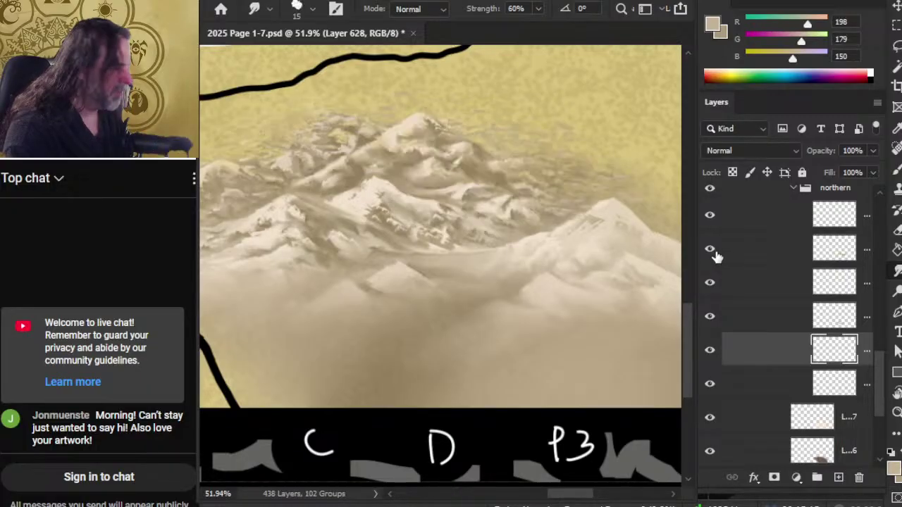
# Try Layer 628 above Layer 629 and then one place lower, restoring its position each time.
pyautogui.moveTo(754, 342); pyautogui.dragTo(747, 265)
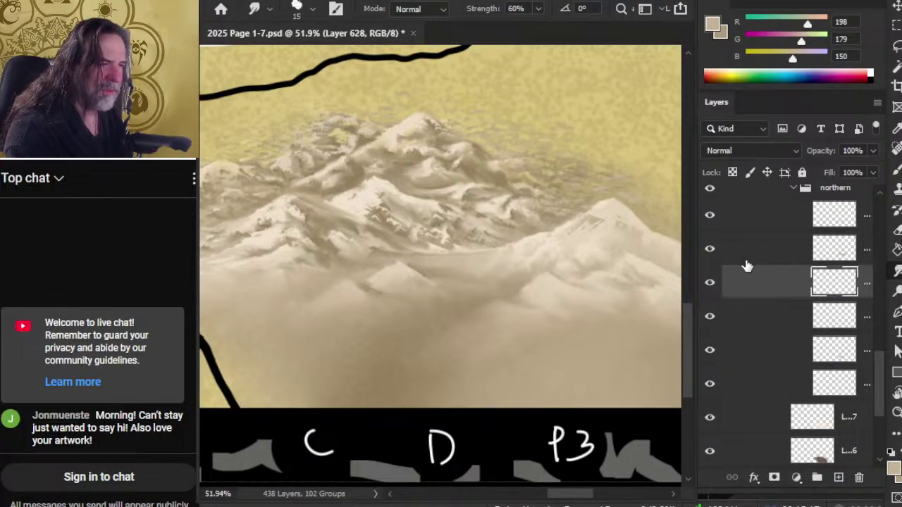
pyautogui.hotkey('ctrl', 'z')
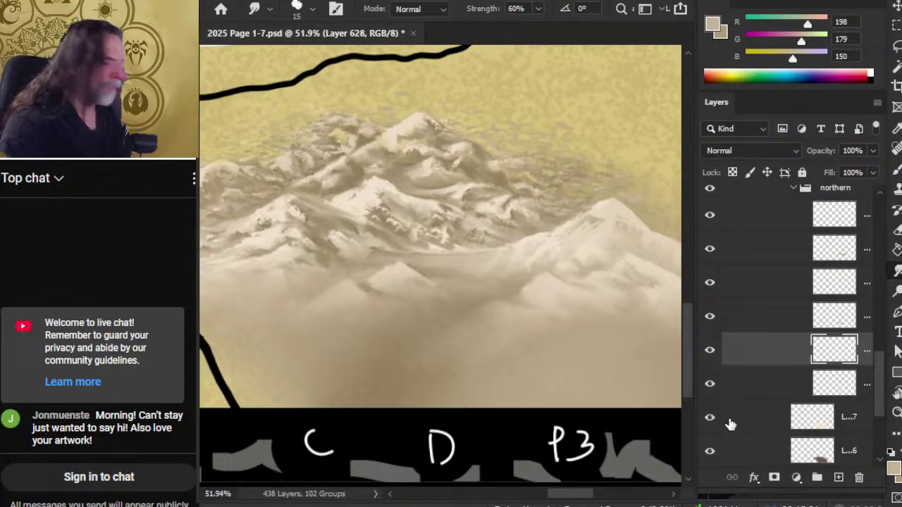
pyautogui.hotkey('ctrl', '[')
pyautogui.hotkey('ctrl', ']')
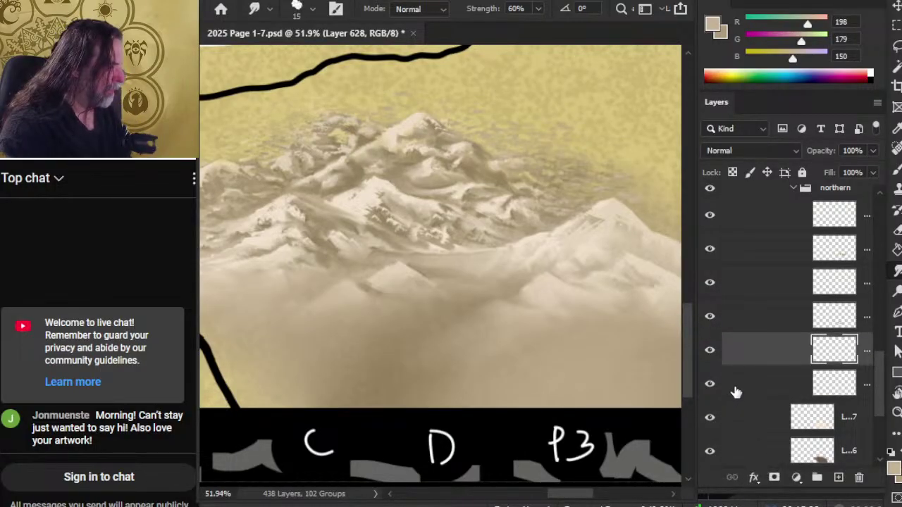
# Compare Layers 629 and 628 by toggling their visibility, and merge Layer 629 down into Layer 628.
pyautogui.click(710, 318)
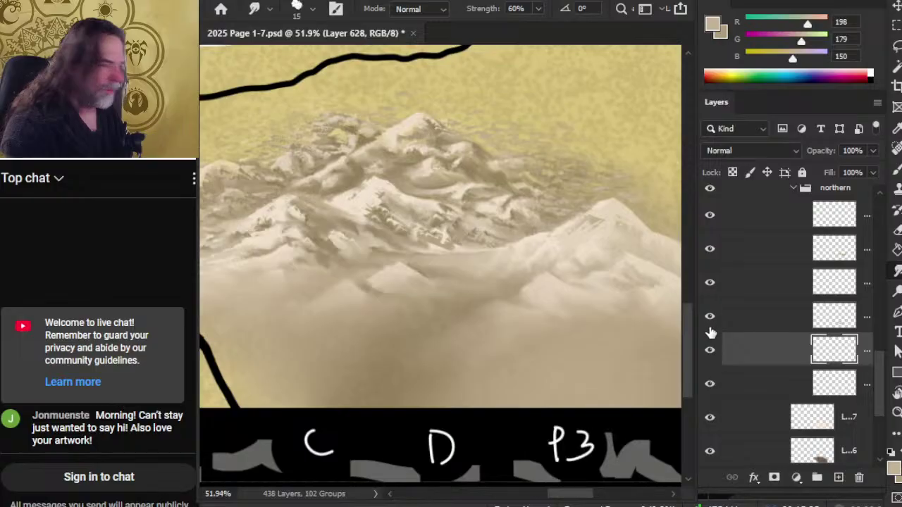
pyautogui.click(711, 352)
pyautogui.click(711, 352)
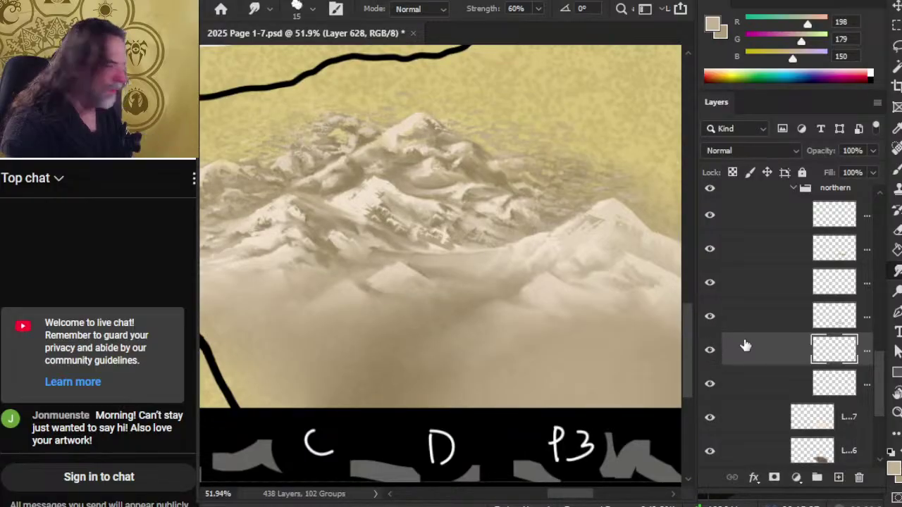
pyautogui.rightClick(764, 313)
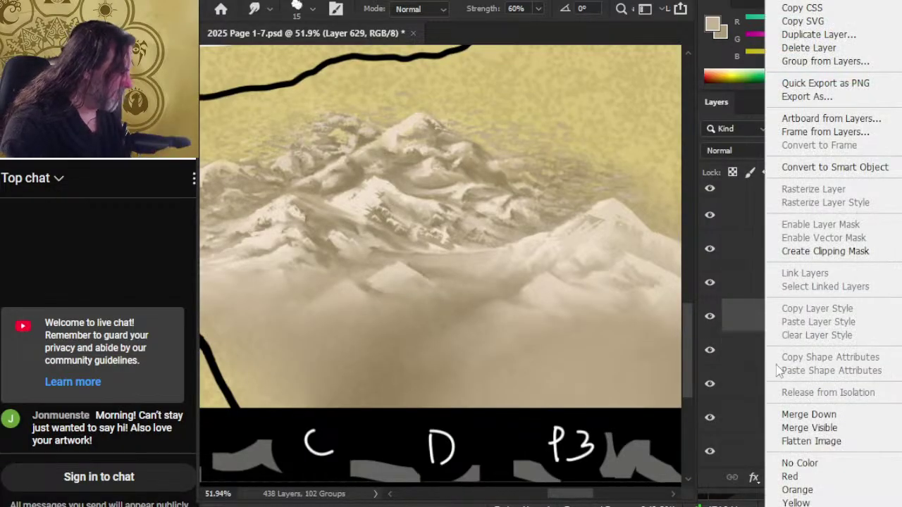
pyautogui.click(809, 415)
# Check the merged Layer 628 and the layer directly above it by hiding and reshowing each one.
pyautogui.click(709, 319)
pyautogui.click(710, 321)
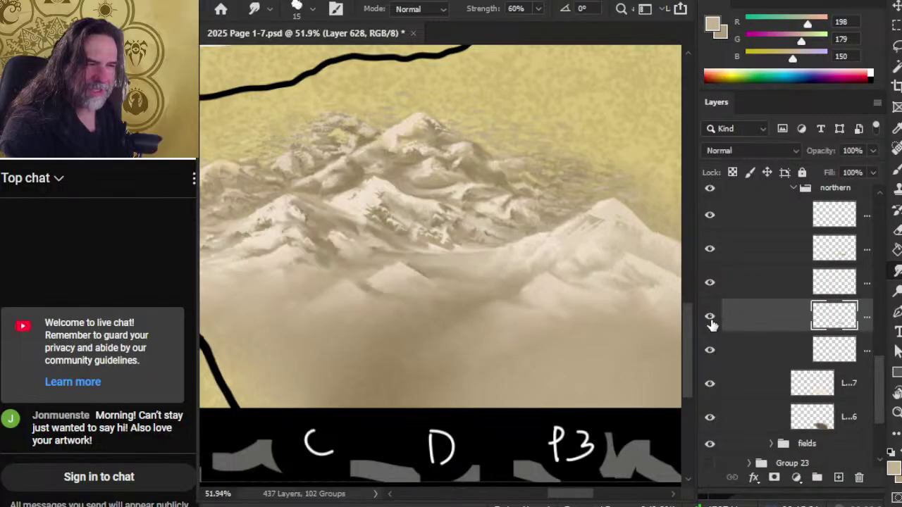
pyautogui.click(713, 284)
pyautogui.click(714, 285)
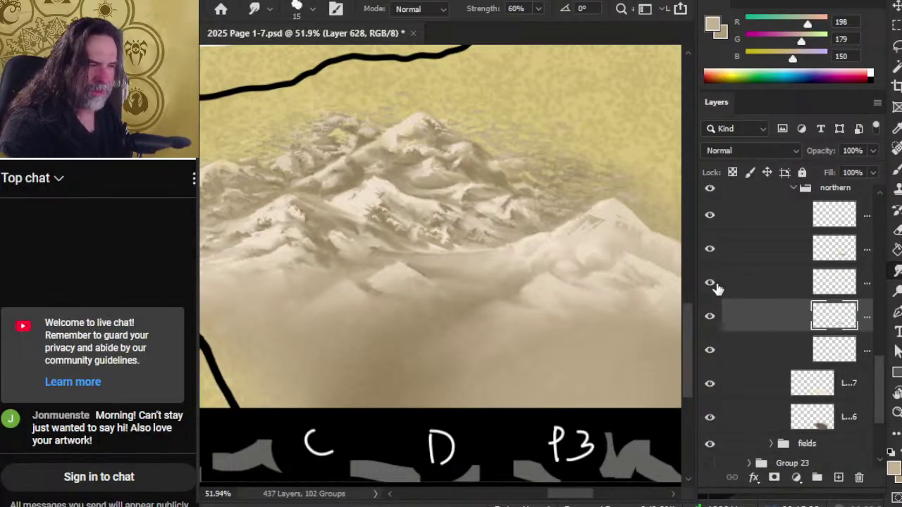
# Check Layer 630 by toggling it, and soften the rocky slope of the central snowy peak on it with the Eraser at 20% opacity.
pyautogui.click(713, 285)
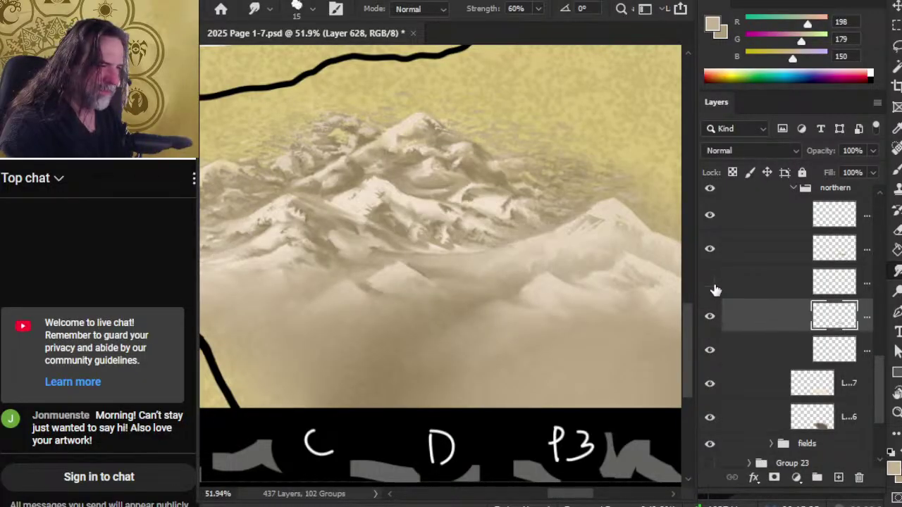
pyautogui.click(714, 286)
pyautogui.click(732, 293)
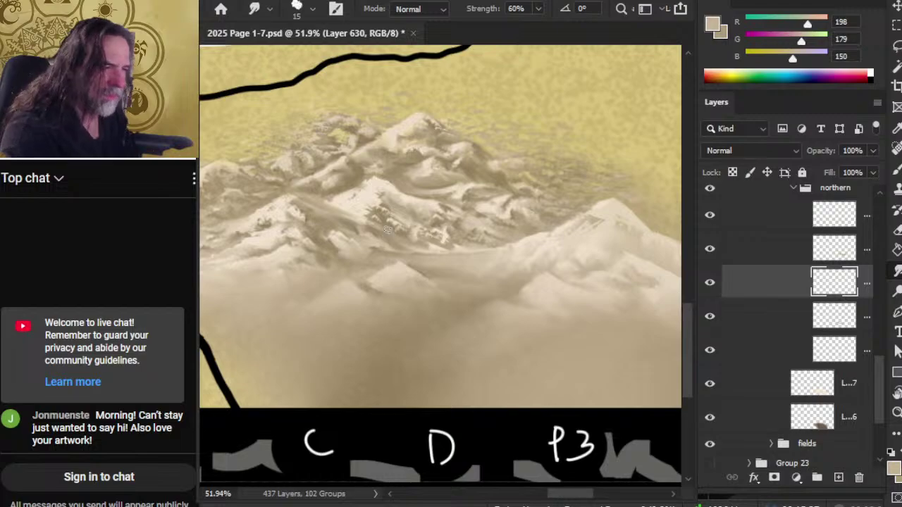
pyautogui.press('z')
pyautogui.moveTo(379, 224); pyautogui.dragTo(399, 228)
pyautogui.press('r')
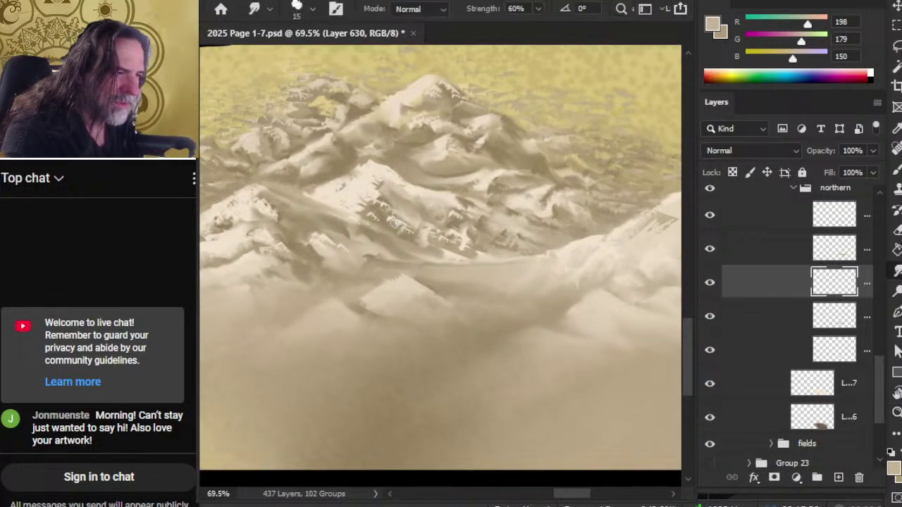
pyautogui.press('e')
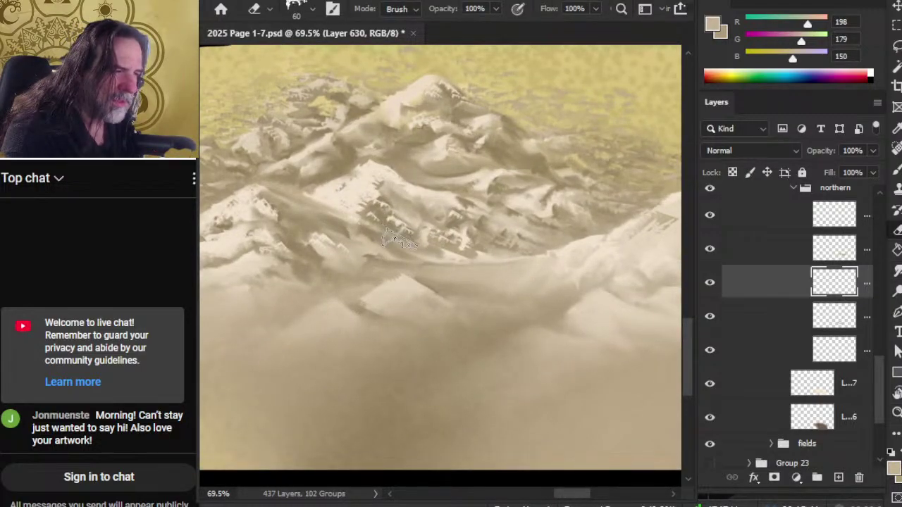
pyautogui.press('2')
pyautogui.moveTo(405, 218)
pyautogui.mouseDown()
pyautogui.moveTo(446, 265)
pyautogui.moveTo(426, 235)
pyautogui.moveTo(475, 246)
pyautogui.moveTo(409, 233)
pyautogui.moveTo(386, 212)
pyautogui.moveTo(414, 237)
pyautogui.moveTo(396, 206)
pyautogui.moveTo(405, 276)
pyautogui.moveTo(387, 223)
pyautogui.moveTo(392, 270)
pyautogui.moveTo(404, 282)
pyautogui.moveTo(384, 206)
pyautogui.mouseUp()
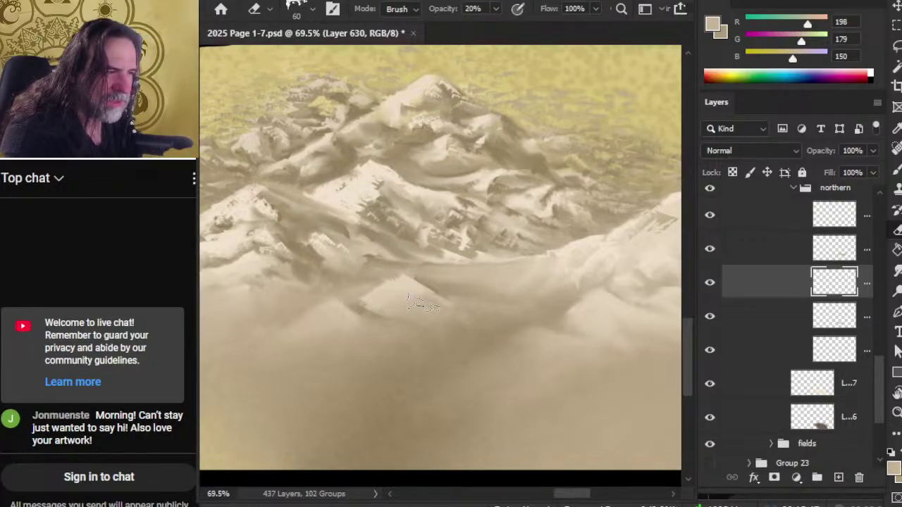
# Compare the mountains with and without Layer 630 by toggling its visibility twice.
pyautogui.click(711, 283)
pyautogui.click(711, 284)
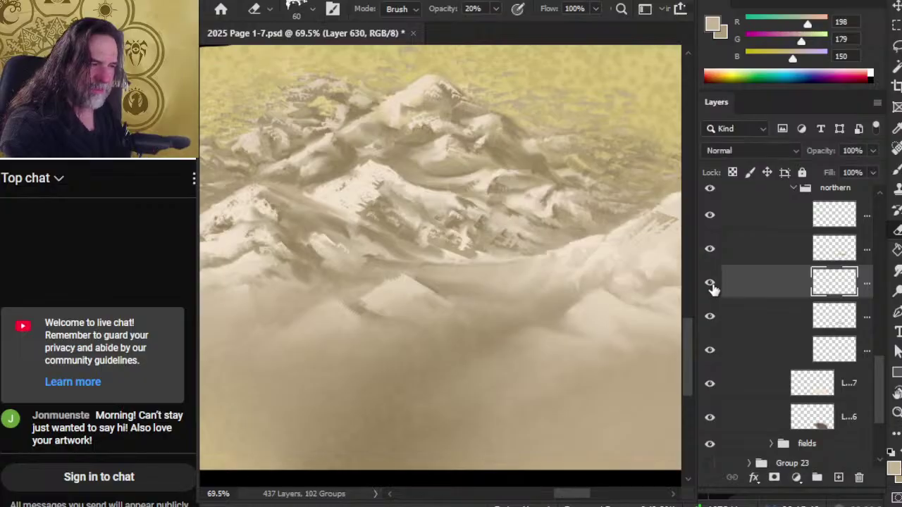
pyautogui.click(710, 284)
pyautogui.click(710, 283)
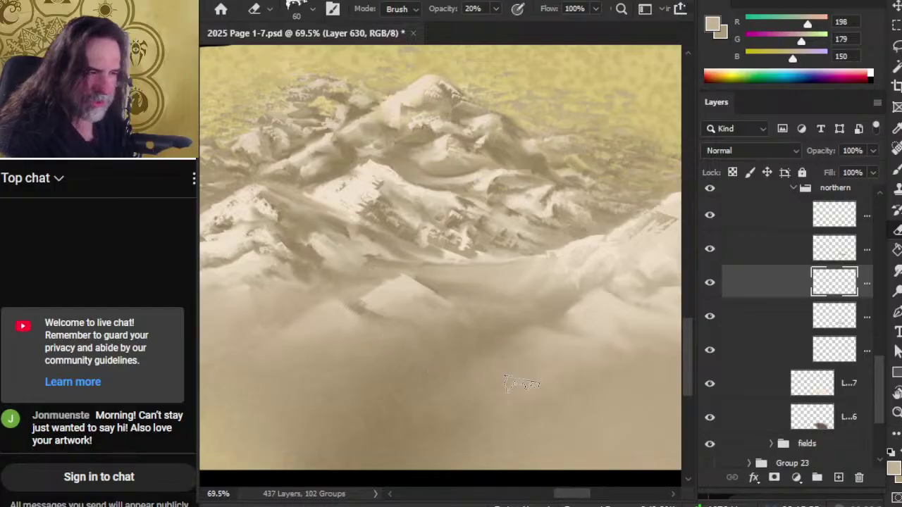
# Review the whole mountain range and compare it with the topmost layer of the northern group hidden and shown.
pyautogui.moveTo(436, 384)
pyautogui.mouseDown()
pyautogui.moveTo(529, 335)
pyautogui.moveTo(522, 332)
pyautogui.mouseUp()
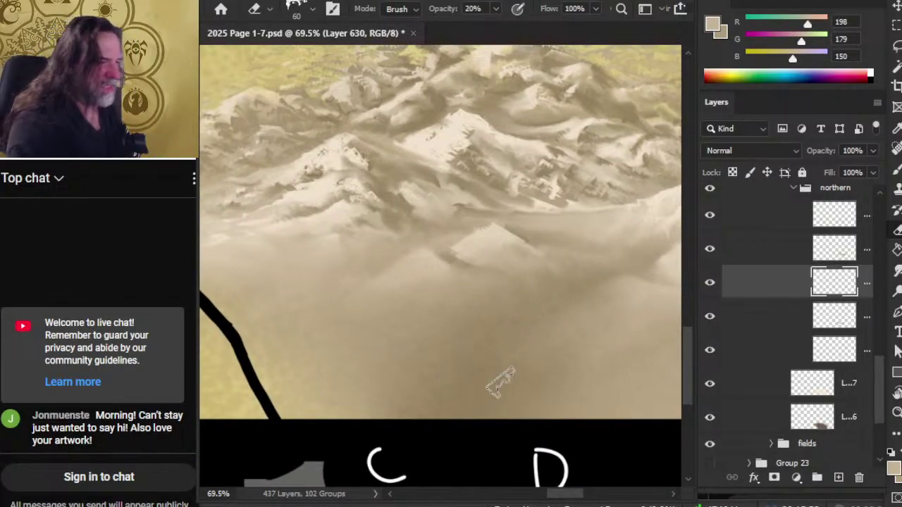
pyautogui.press('z')
pyautogui.moveTo(636, 329)
pyautogui.mouseDown()
pyautogui.moveTo(542, 294)
pyautogui.moveTo(545, 276)
pyautogui.mouseUp()
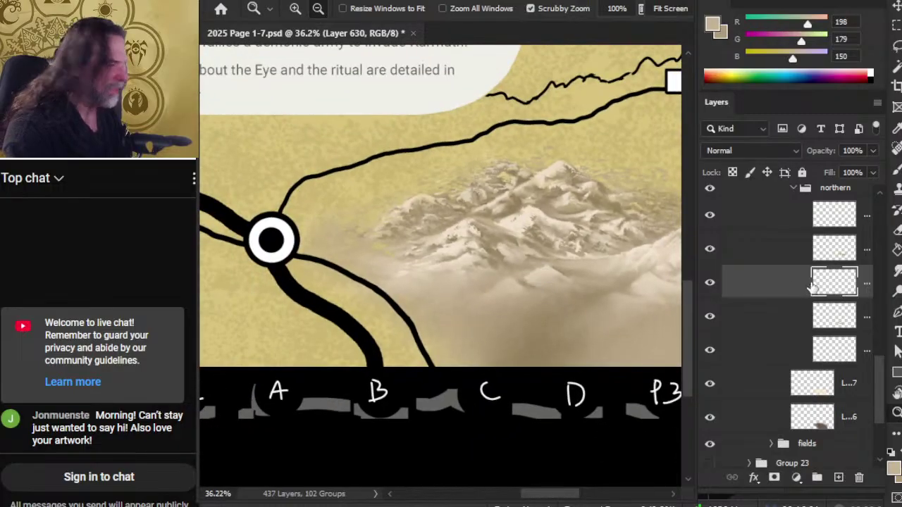
pyautogui.click(710, 217)
pyautogui.click(710, 217)
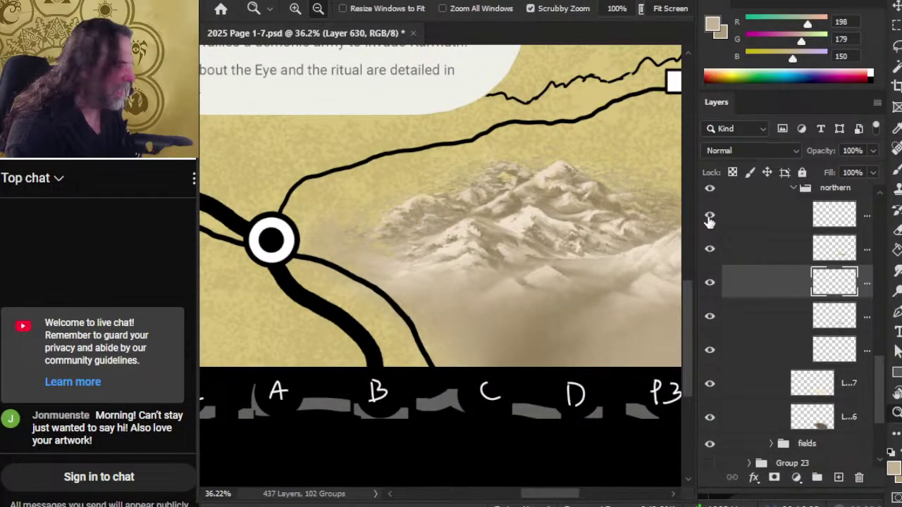
pyautogui.click(711, 216)
pyautogui.click(711, 217)
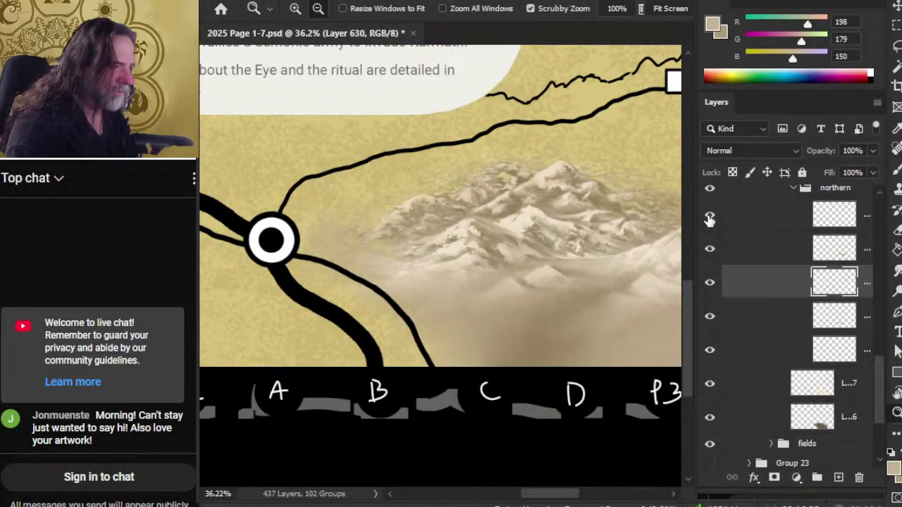
# Select the topmost northern layer, Layer 632, and smudge the ridge behind the two snowy peaks with a 9 px cloud chalk brush.
pyautogui.click(746, 226)
pyautogui.scroll(5, 499, 236)
pyautogui.press('r')
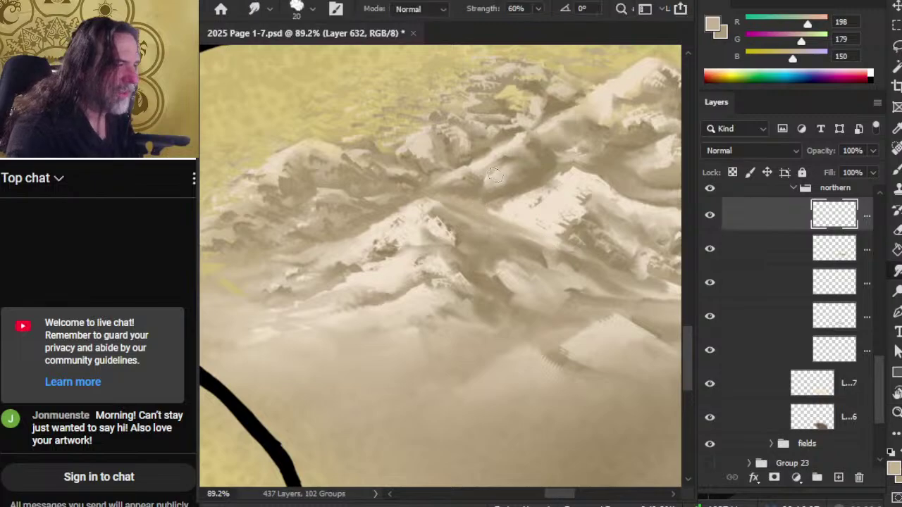
pyautogui.rightClick(502, 177)
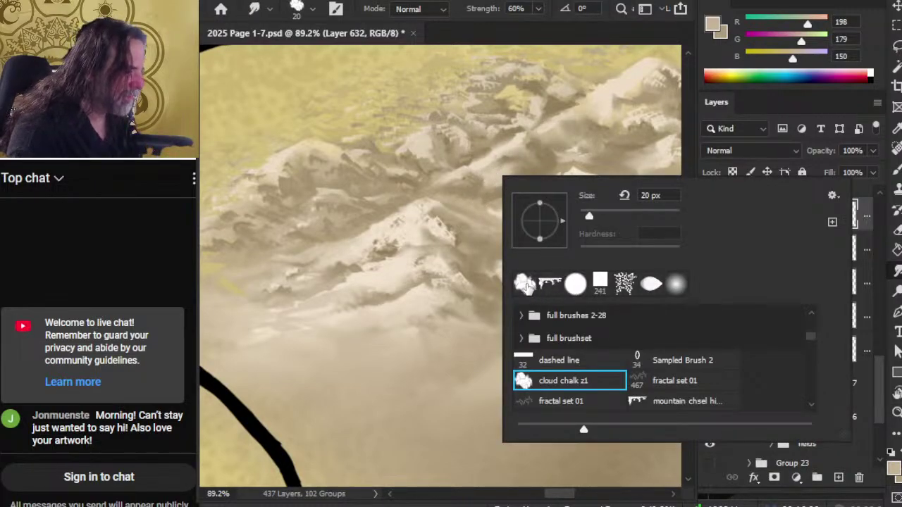
pyautogui.click(525, 285)
pyautogui.click(479, 182)
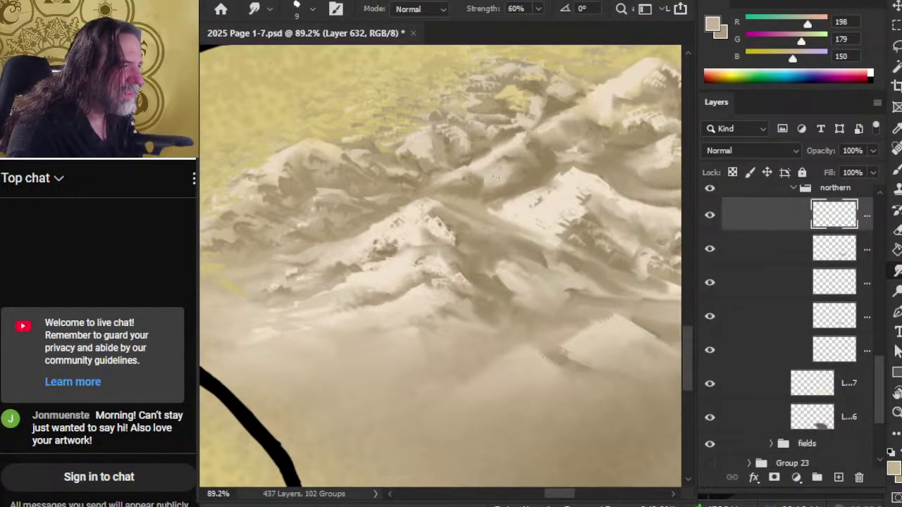
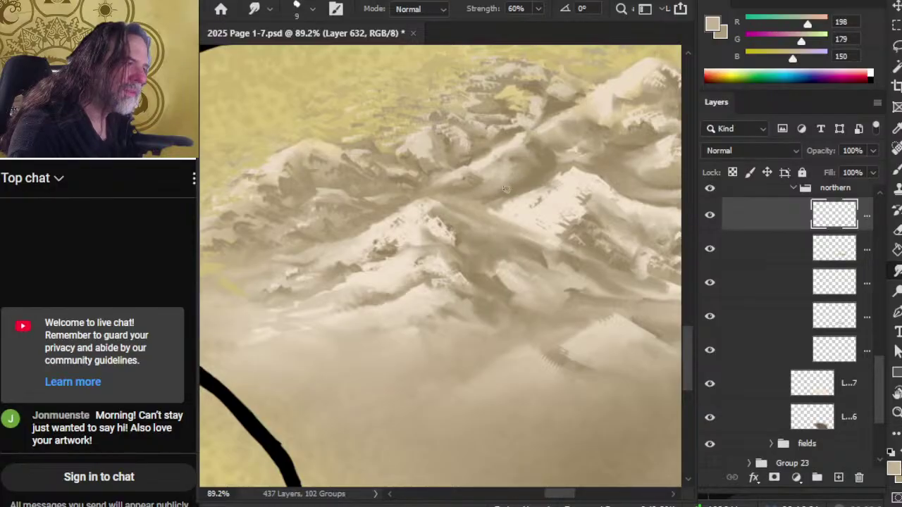
# Sample the shadow brown (150, 130, 97) and paint and smudge darker rock shading along the ridge between the two snowy peaks on Layer 632.
pyautogui.keyDown('alt'); pyautogui.click(522, 184); pyautogui.keyUp('alt')
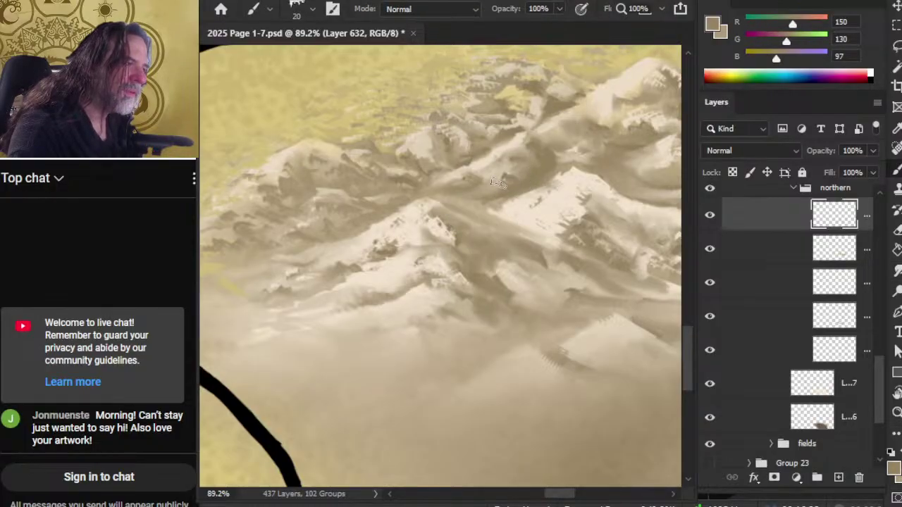
pyautogui.press('b')
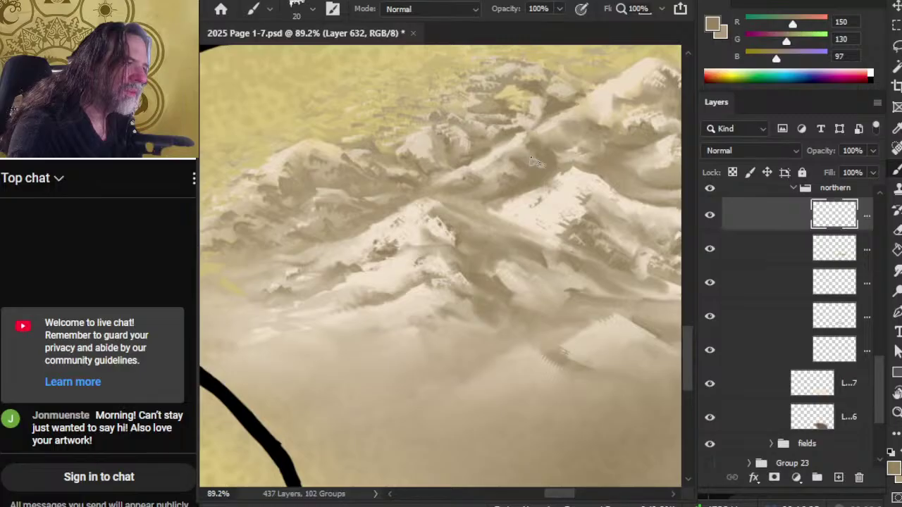
pyautogui.press('r')
pyautogui.press('b')
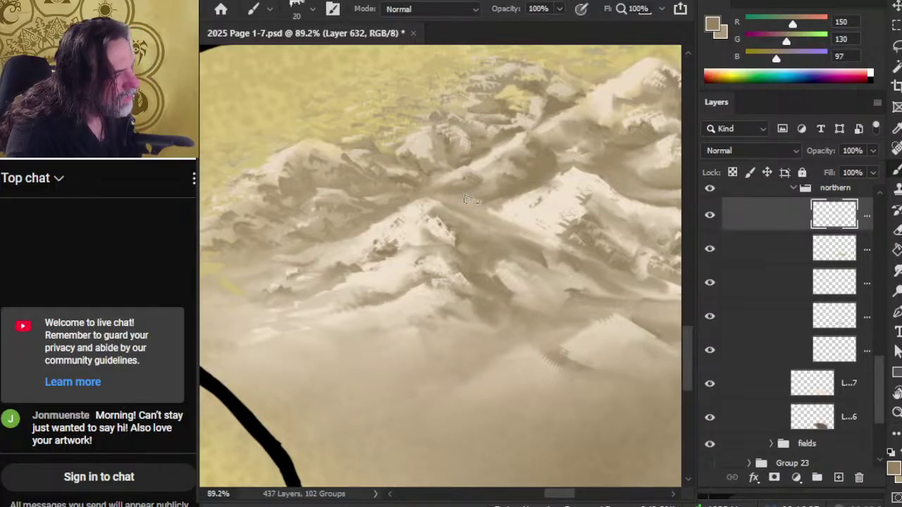
pyautogui.press('r')
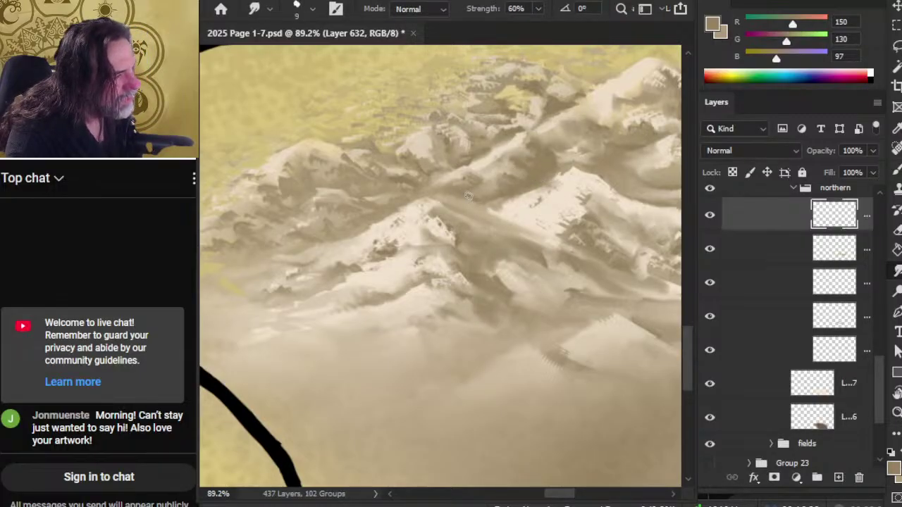
pyautogui.press('b')
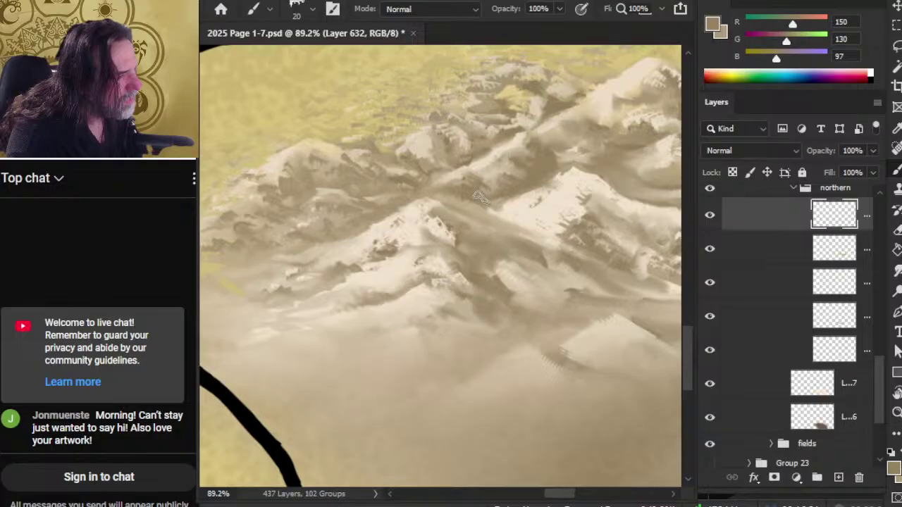
pyautogui.press('r')
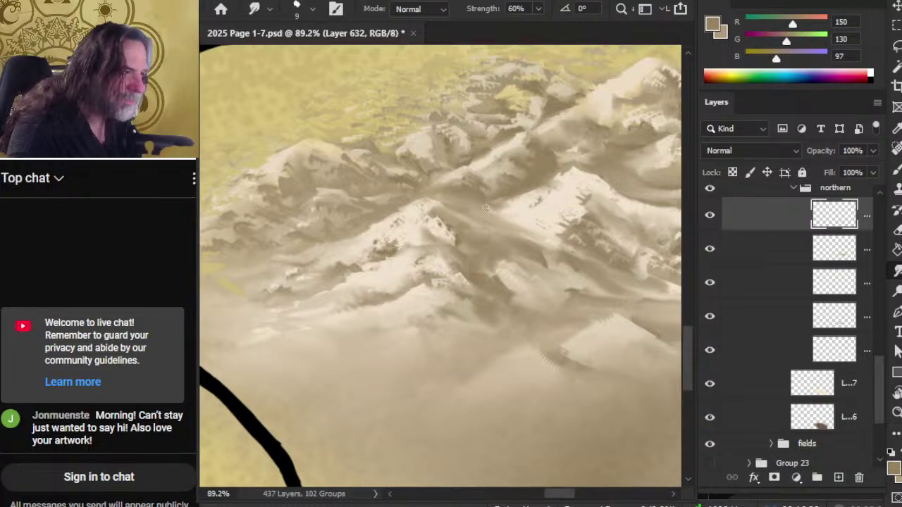
# Sample the pale snow color (236, 218, 192) and paint and smudge snow highlights around the summit of the nearer snowy peak.
pyautogui.press('b')
pyautogui.keyDown('alt'); pyautogui.click(439, 200); pyautogui.keyUp('alt')
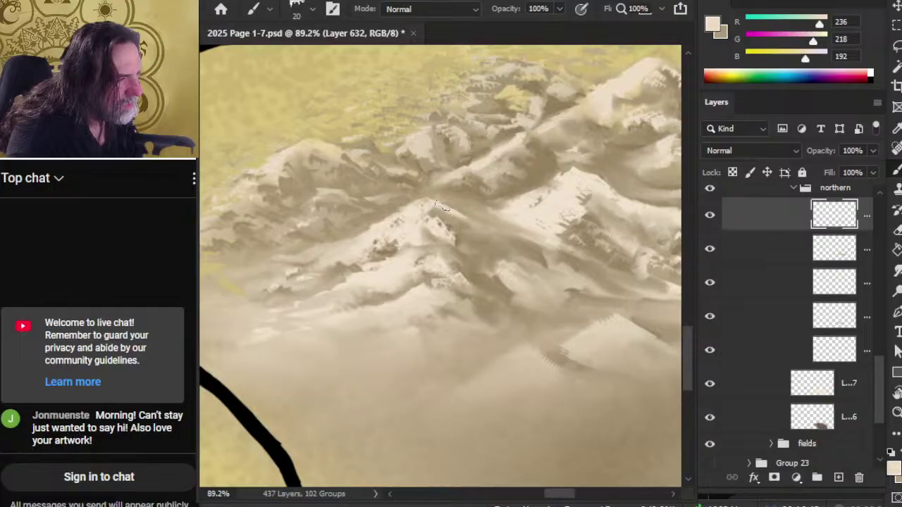
pyautogui.press('r')
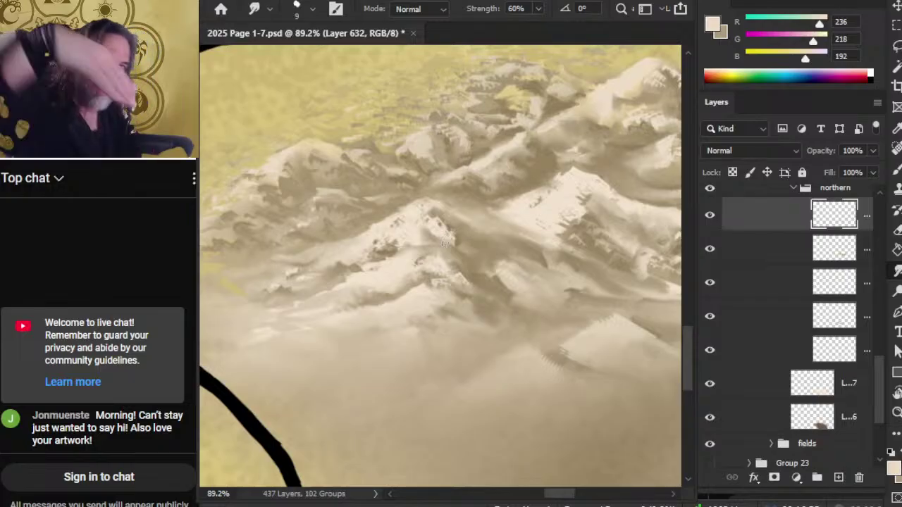
# Sketch a rough mountain diagram with a main ridge, side spurs and a curved base in the empty mist below the peaks.
pyautogui.press('b')
pyautogui.moveTo(357, 371); pyautogui.dragTo(442, 427)
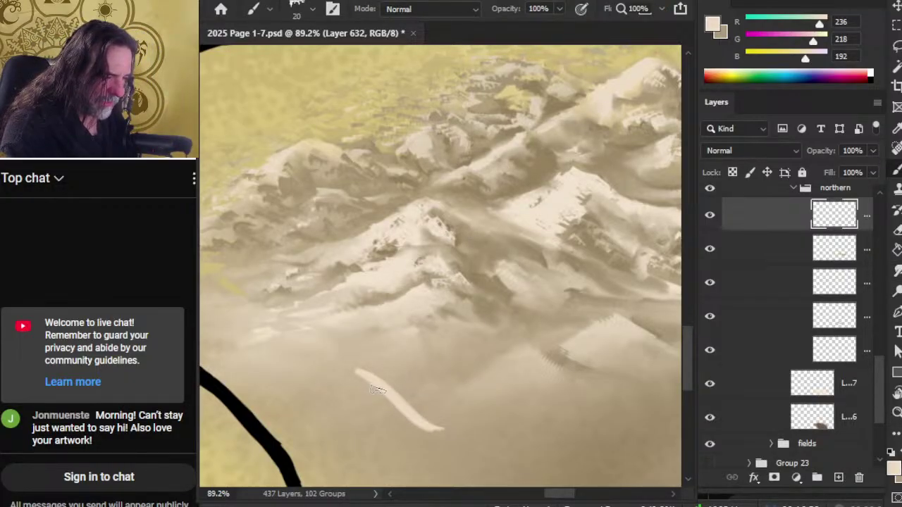
pyautogui.moveTo(375, 388)
pyautogui.mouseDown()
pyautogui.moveTo(396, 434)
pyautogui.moveTo(359, 436)
pyautogui.mouseUp()
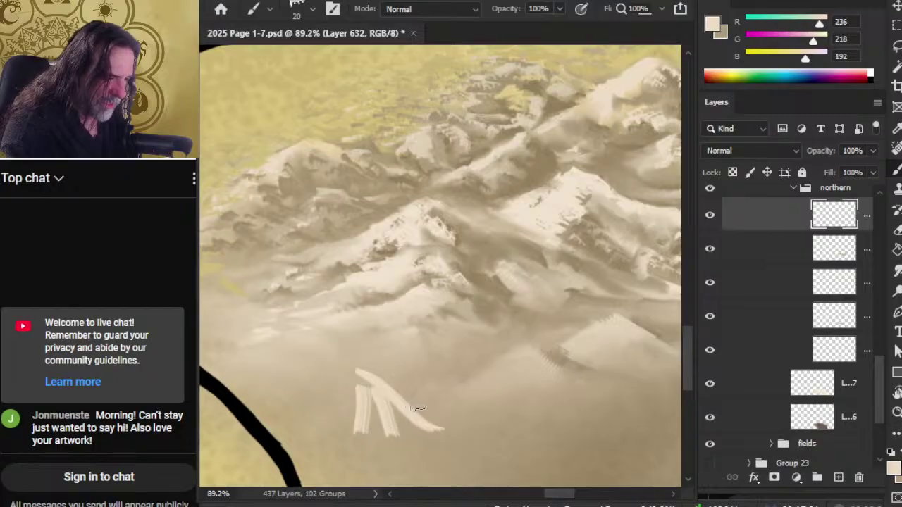
pyautogui.moveTo(397, 410)
pyautogui.mouseDown()
pyautogui.moveTo(442, 401)
pyautogui.moveTo(417, 394)
pyautogui.moveTo(440, 389)
pyautogui.mouseUp()
pyautogui.moveTo(374, 388)
pyautogui.mouseDown()
pyautogui.moveTo(413, 365)
pyautogui.moveTo(360, 380)
pyautogui.moveTo(301, 429)
pyautogui.mouseUp()
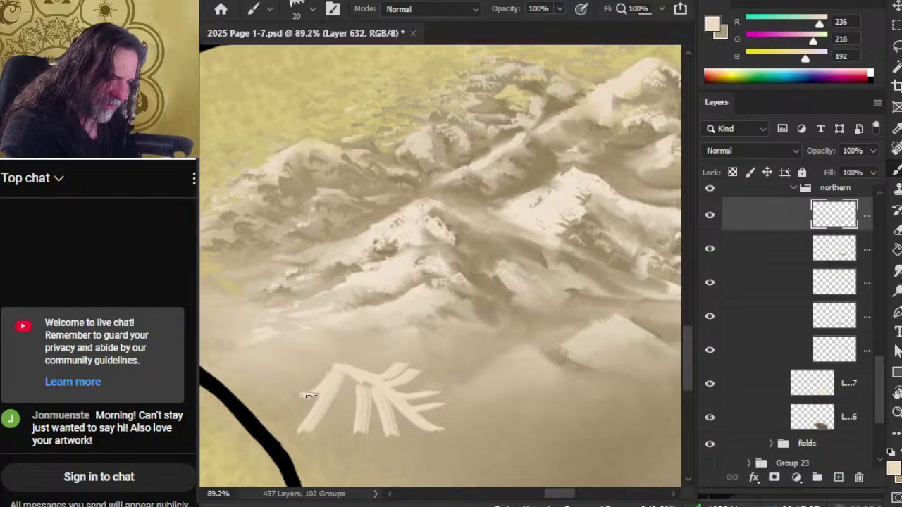
pyautogui.moveTo(331, 394)
pyautogui.mouseDown()
pyautogui.moveTo(281, 416)
pyautogui.moveTo(374, 457)
pyautogui.moveTo(433, 386)
pyautogui.moveTo(363, 368)
pyautogui.mouseUp()
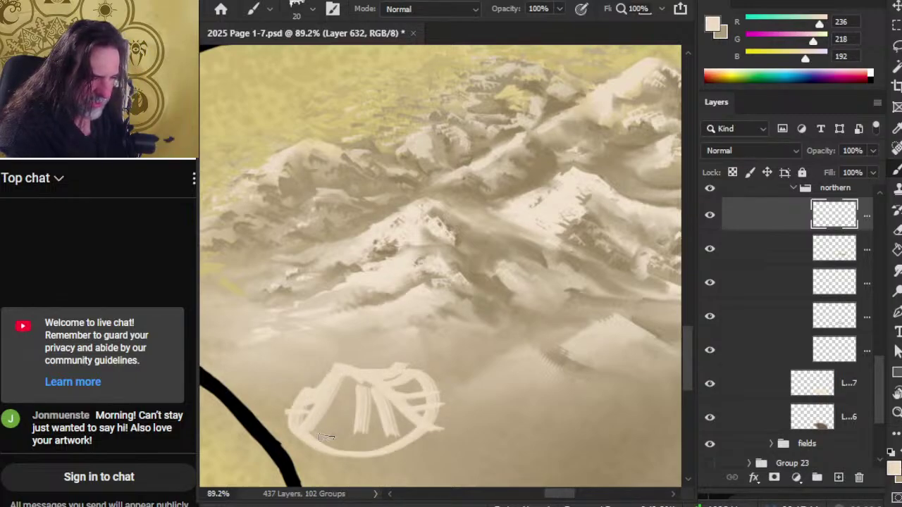
# Undo all the strokes of the rough mountain diagram in the mist.
pyautogui.hotkey('ctrl', 'z')
pyautogui.hotkey('ctrl', 'z')
pyautogui.hotkey('ctrl', 'z')
pyautogui.hotkey('ctrl', 'z')
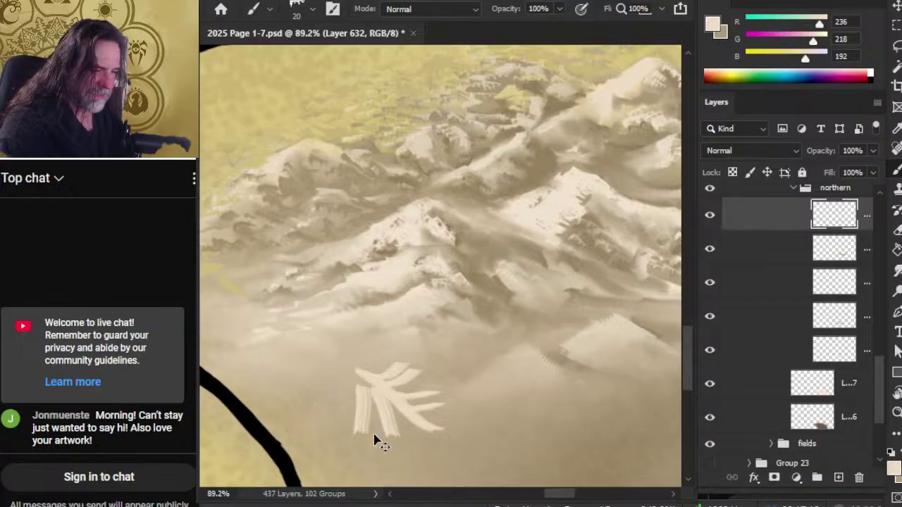
pyautogui.hotkey('ctrl', 'z')
pyautogui.hotkey('ctrl', 'z')
pyautogui.hotkey('ctrl', 'z')
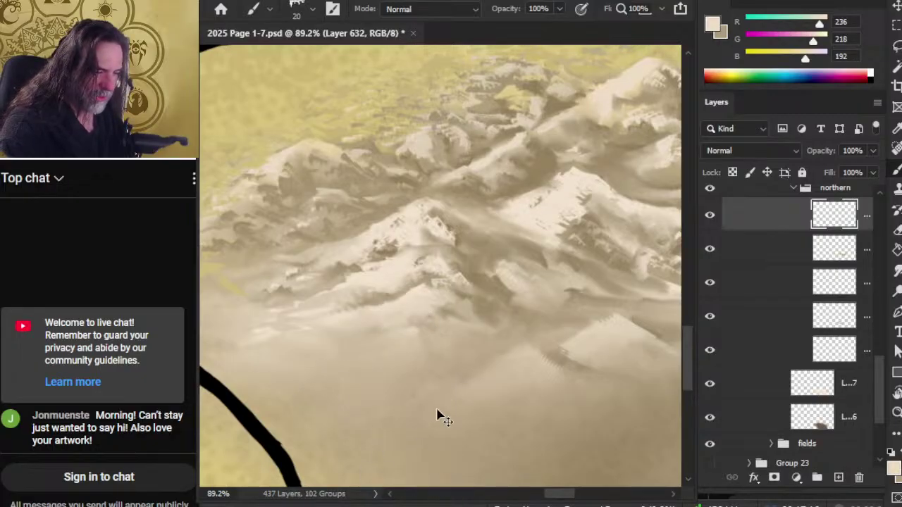
# Sample the mid brown (175, 155, 122) with a 10 px brush and add a new layer above Layer 632.
pyautogui.moveTo(490, 236); pyautogui.dragTo(442, 277)
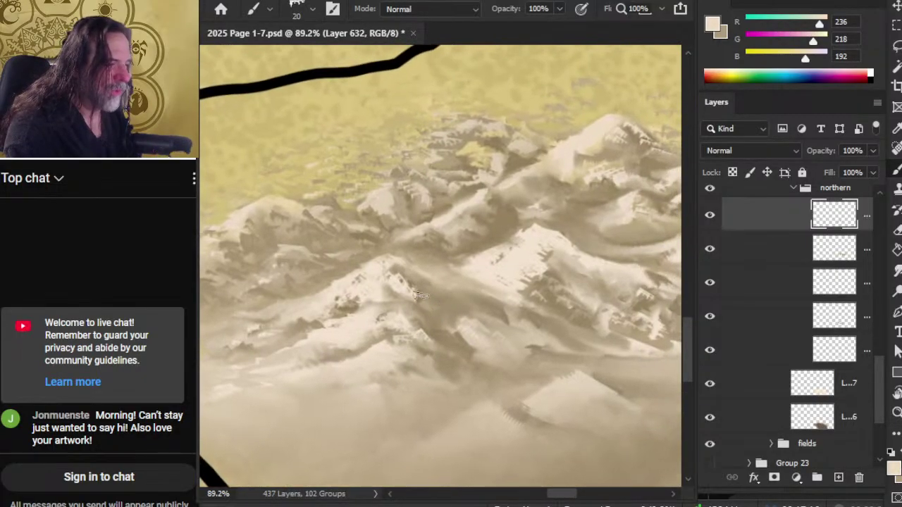
pyautogui.press('b')
pyautogui.keyDown('alt'); pyautogui.click(441, 251); pyautogui.keyUp('alt')
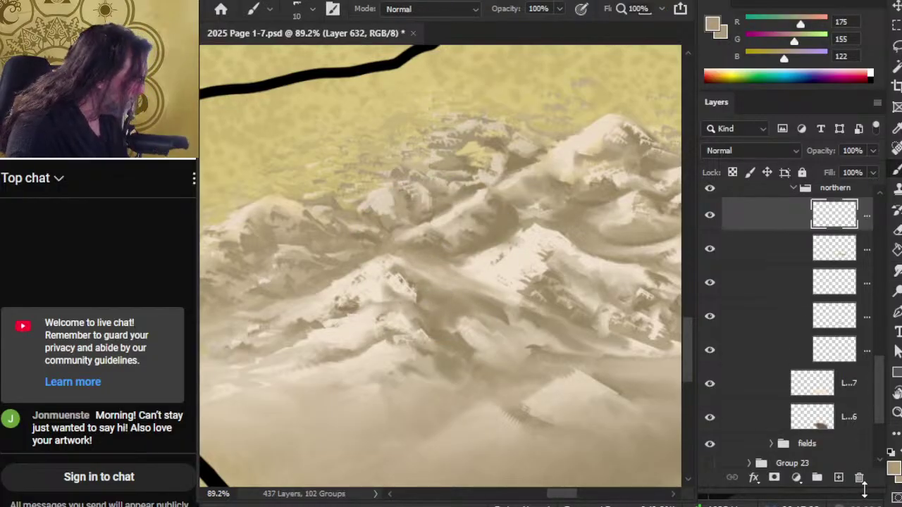
pyautogui.click(838, 478)
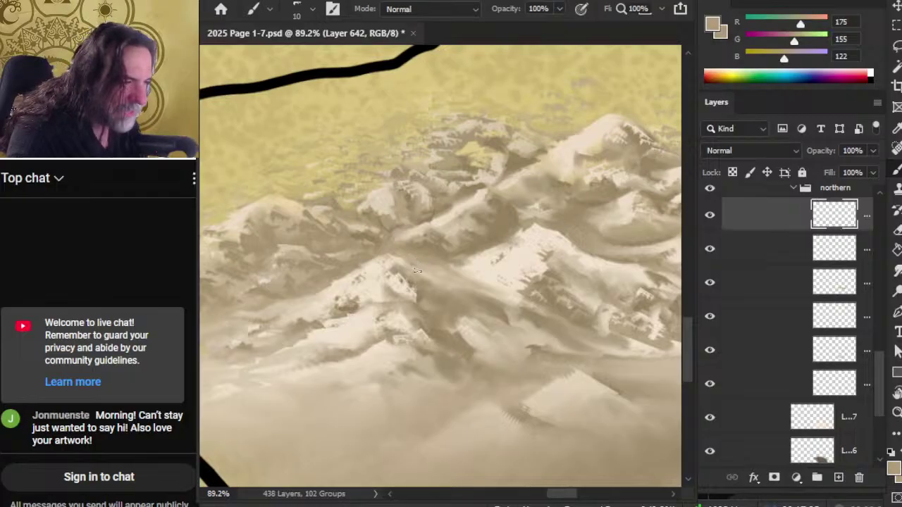
# Paint and smudge mid-brown ridge detail into the saddle between the two snowy peaks on Layer 642, blending with a 9 px Smudge brush.
pyautogui.press('r')
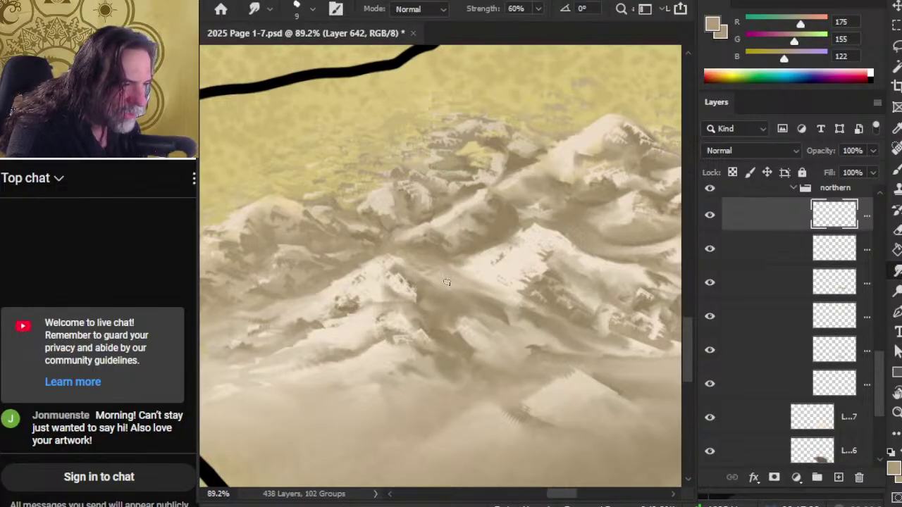
pyautogui.press('b')
pyautogui.press('r')
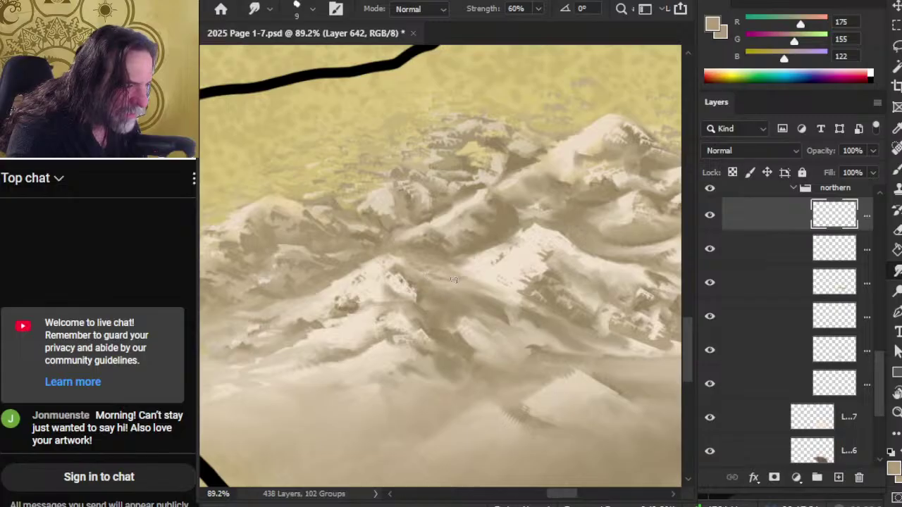
pyautogui.press('b')
pyautogui.press('r')
pyautogui.press('b')
pyautogui.press('r')
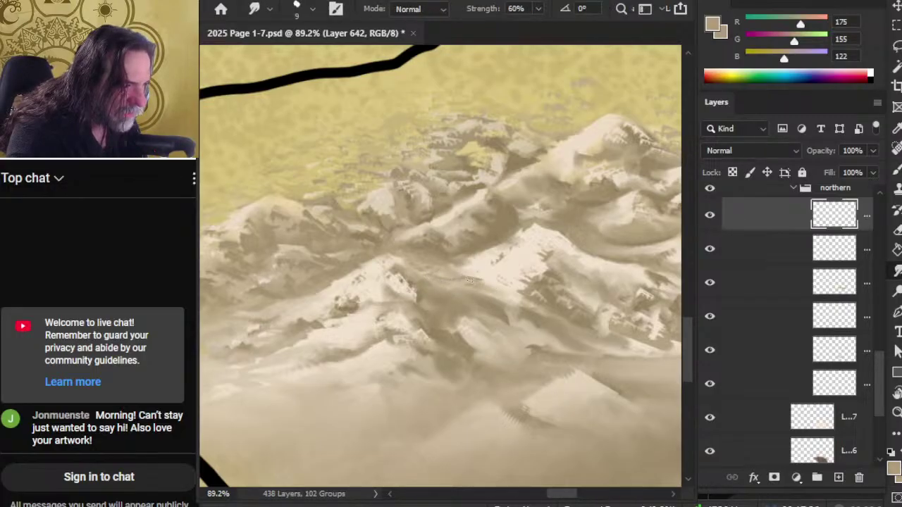
# Paint and smudge more mid-brown shading across the slope below the saddle and along the shaded flank of the left snowy peak.
pyautogui.press('b')
pyautogui.press('r')
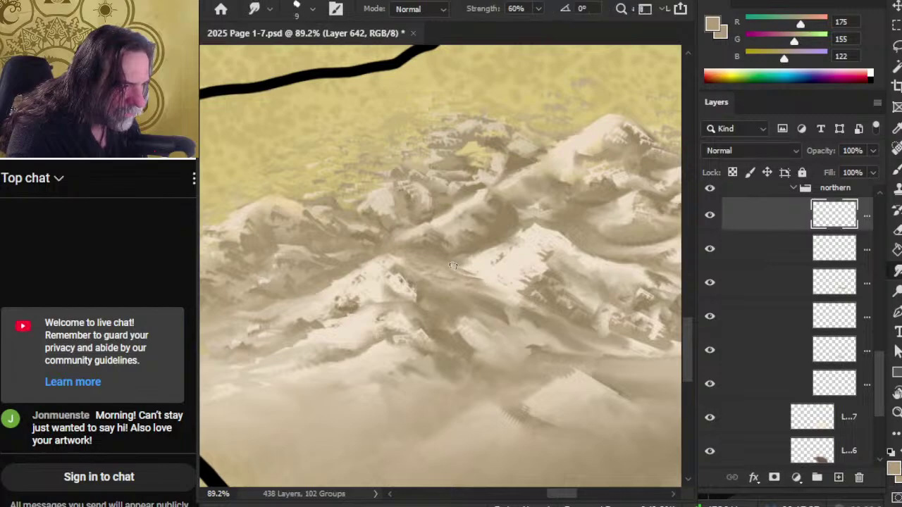
pyautogui.press('b')
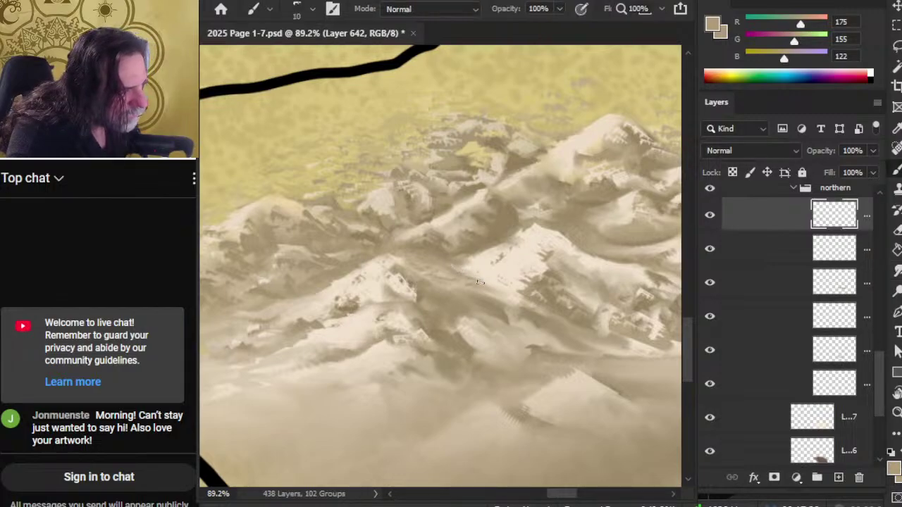
pyautogui.press('r')
pyautogui.press('b')
pyautogui.press('r')
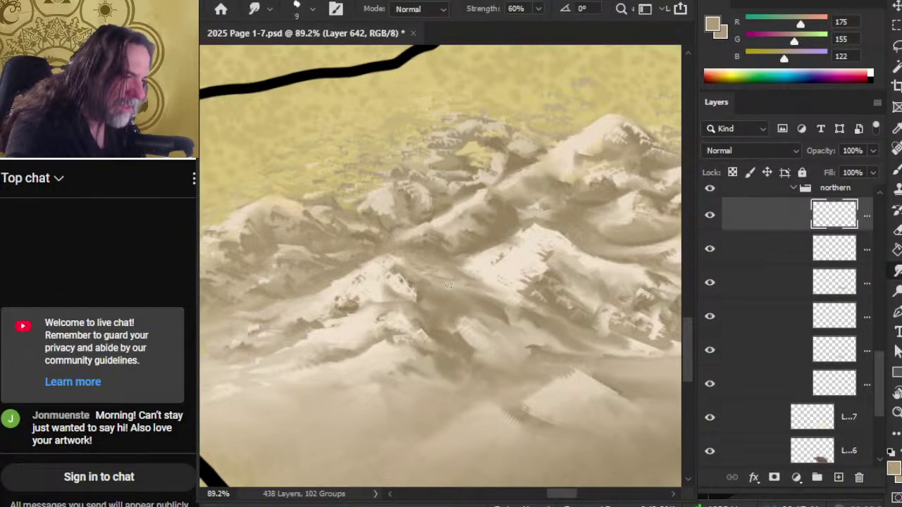
pyautogui.press('b')
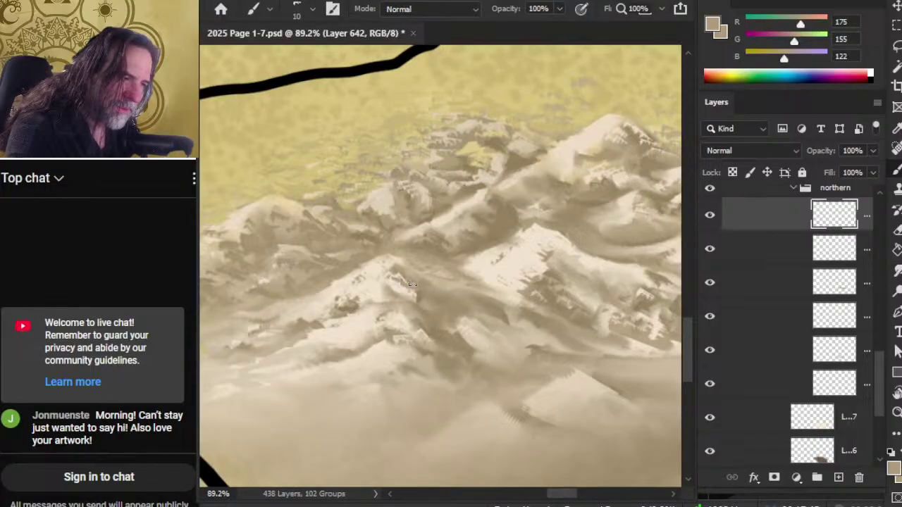
pyautogui.press('r')
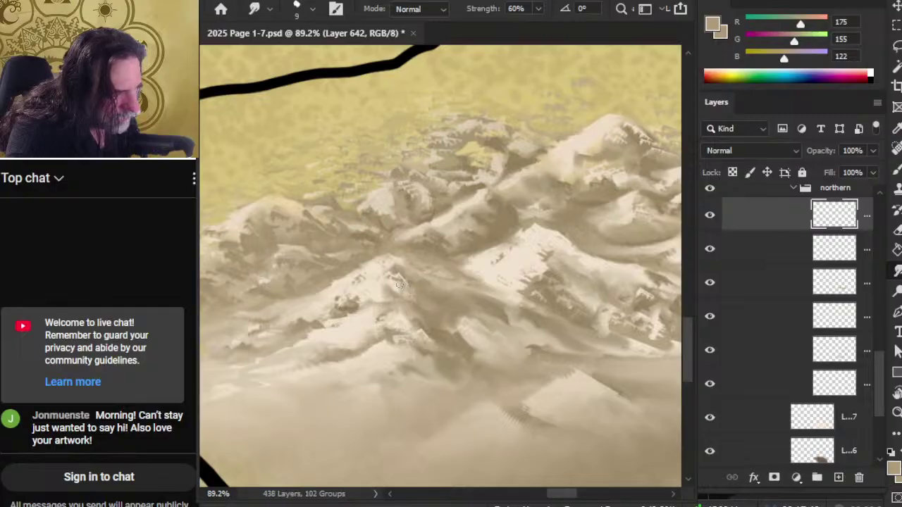
# Sample pale cream (238, 222, 203) and paint and smudge snow on the left peak's shaded shoulder and the small ridge below the saddle.
pyautogui.press('b')
pyautogui.keyDown('alt'); pyautogui.click(399, 293); pyautogui.keyUp('alt')
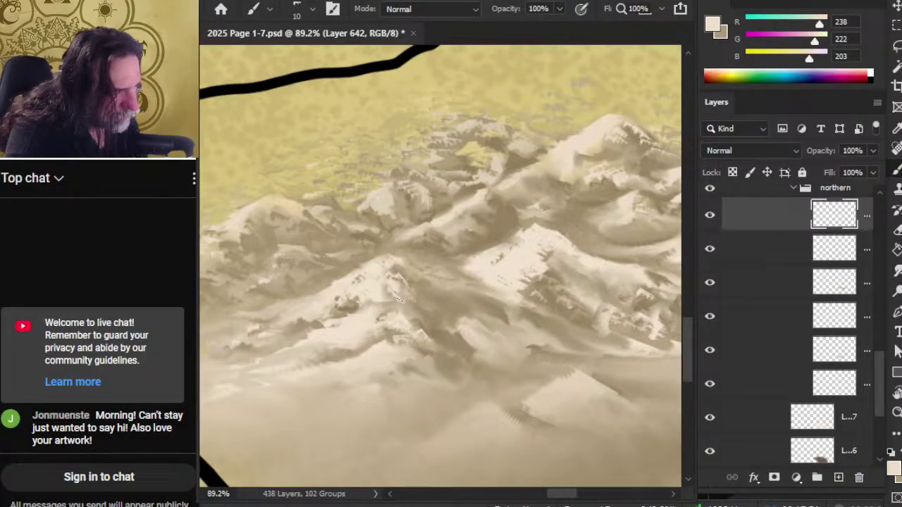
pyautogui.press('r')
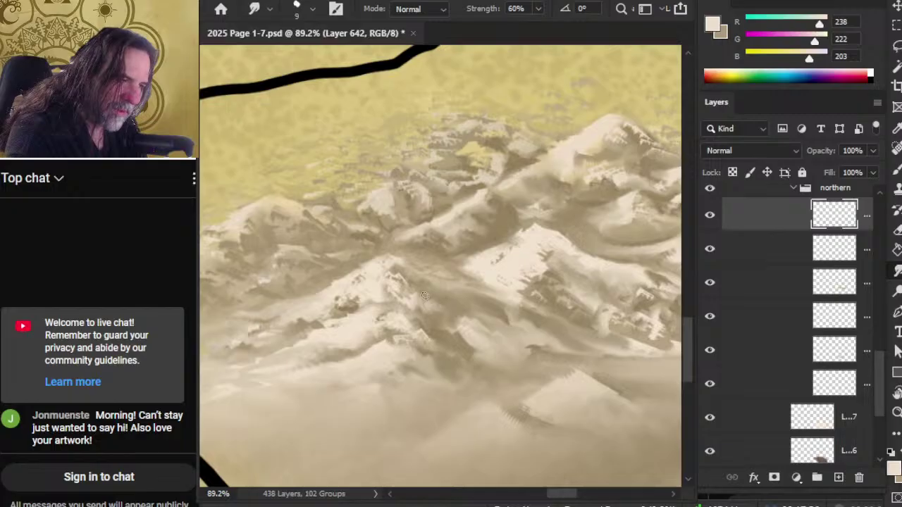
pyautogui.press('b')
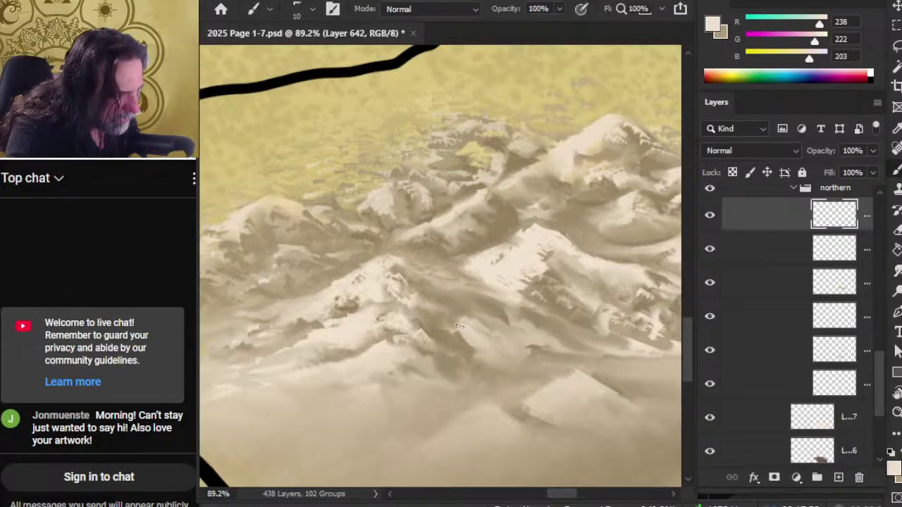
pyautogui.press('r')
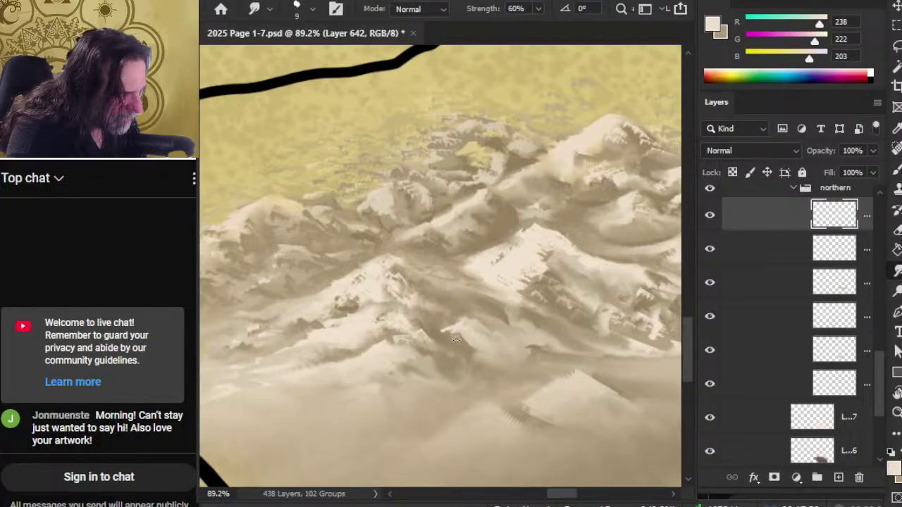
pyautogui.press('b')
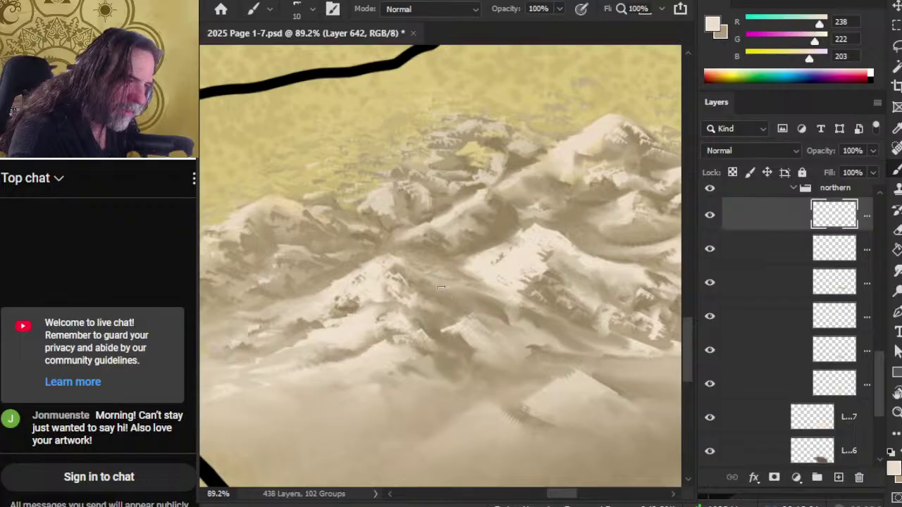
# Add snow patches in cream (237, 221, 201) to the saddle and blend dark brown (159, 141, 111) shading into the slope beneath it.
pyautogui.keyDown('alt'); pyautogui.click(376, 343); pyautogui.keyUp('alt')
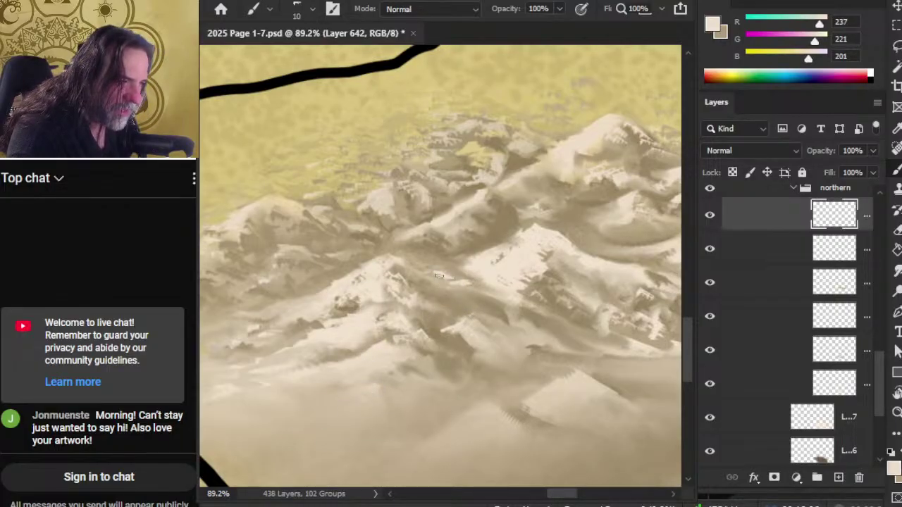
pyautogui.press('r')
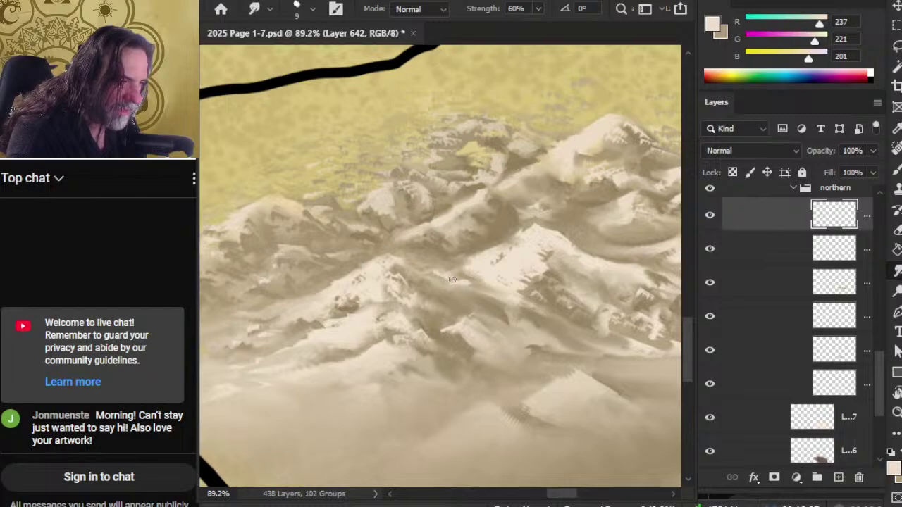
pyautogui.press('b')
pyautogui.keyDown('alt'); pyautogui.click(486, 294); pyautogui.keyUp('alt')
pyautogui.press('r')
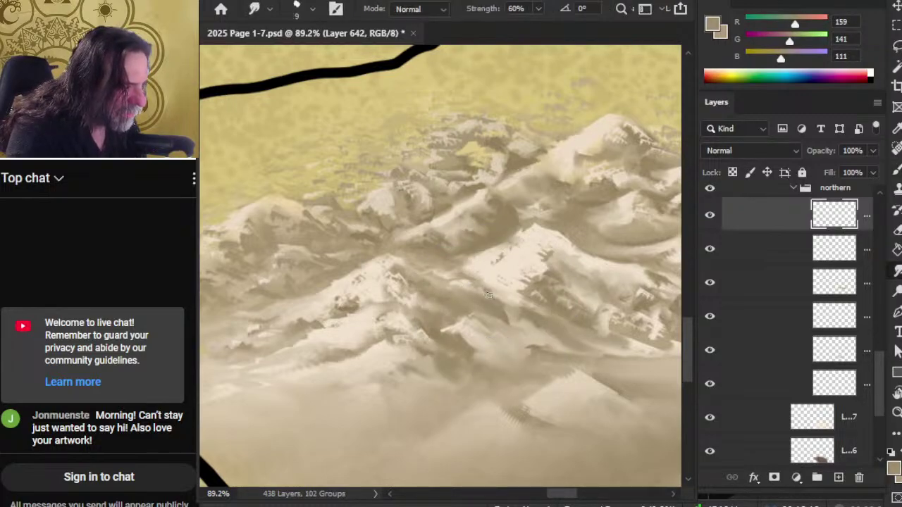
pyautogui.press('b')
pyautogui.press('r')
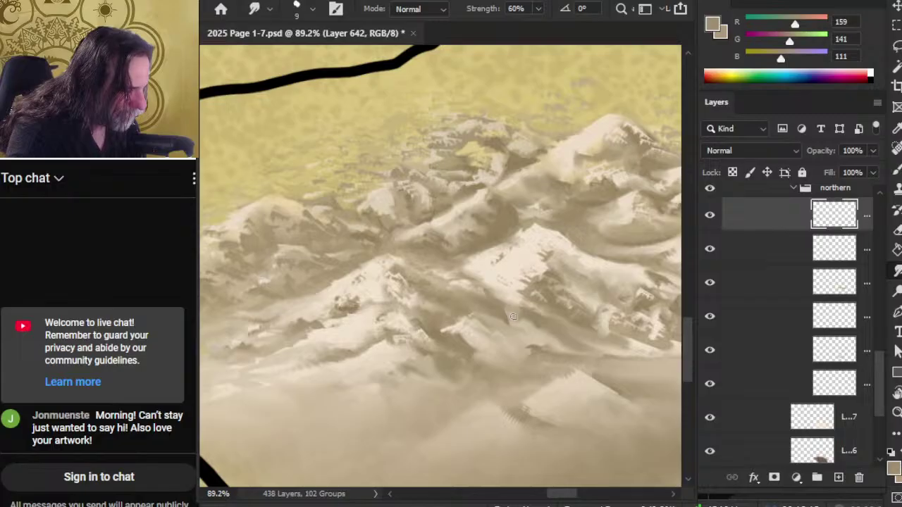
# Touch up the slope at the larger snowy peak's foot with light cream (227, 212, 188) and brown (172, 153, 123), smudging both.
pyautogui.press('b')
pyautogui.keyDown('alt'); pyautogui.click(377, 363); pyautogui.keyUp('alt')
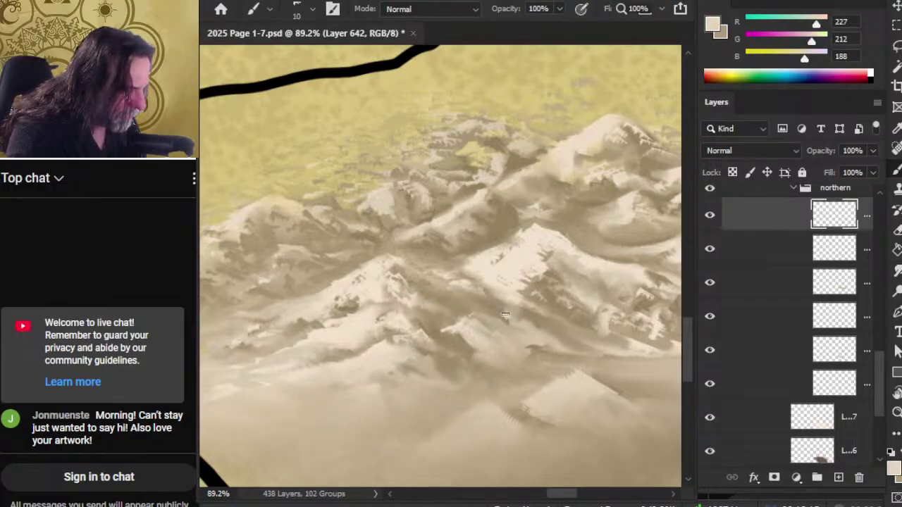
pyautogui.press('r')
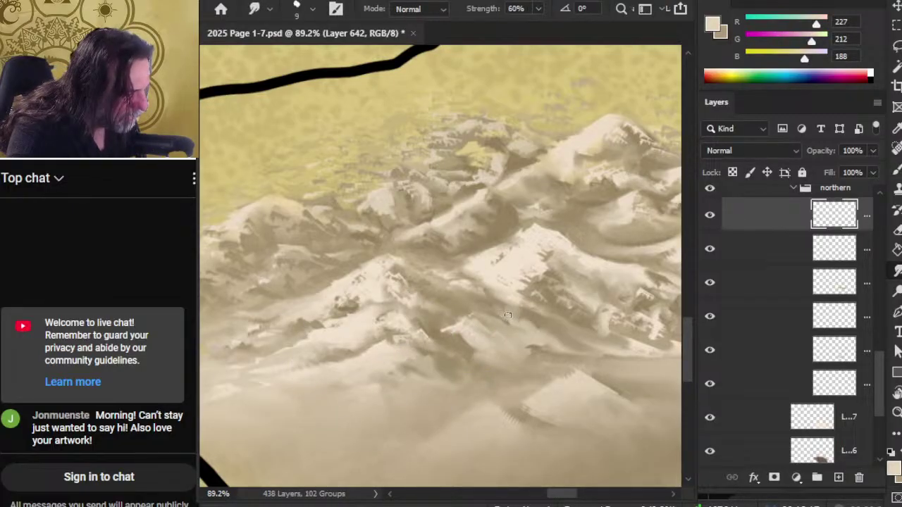
pyautogui.press('b')
pyautogui.keyDown('alt'); pyautogui.click(505, 310); pyautogui.keyUp('alt')
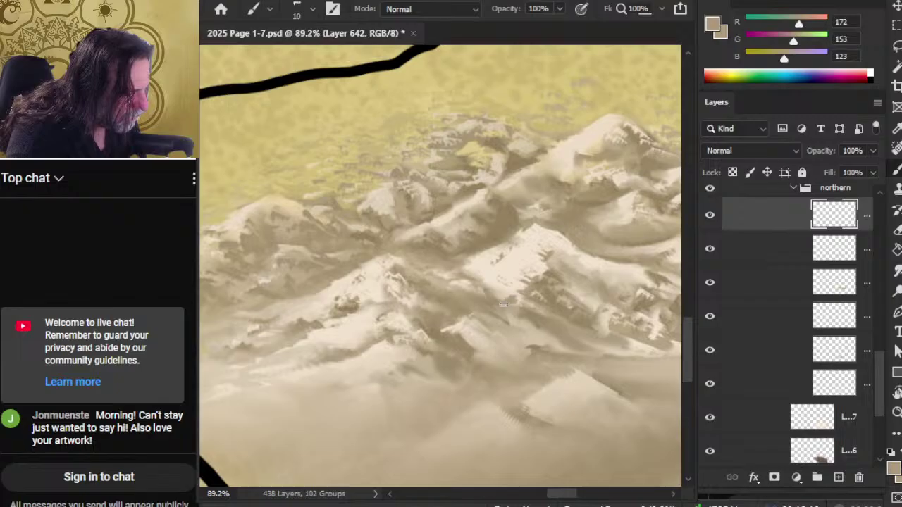
pyautogui.press('r')
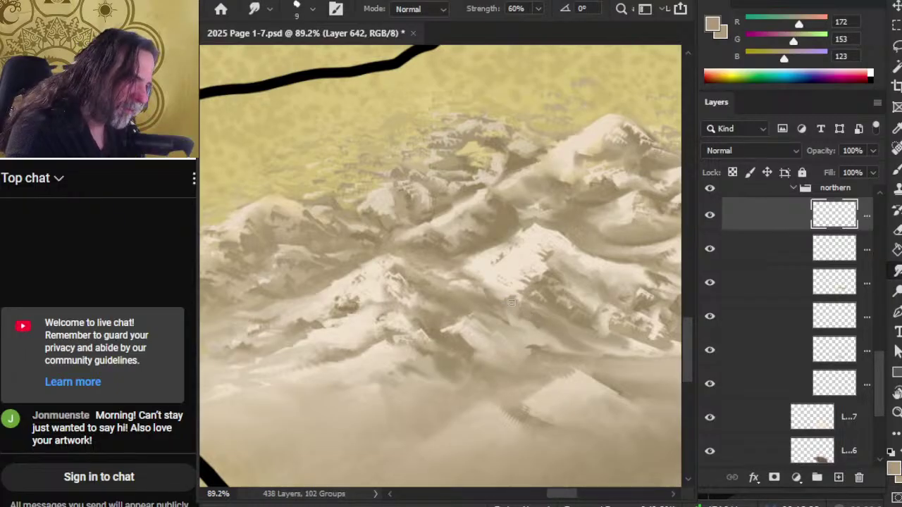
# Paint and smudge brown (172, 153, 123) shading down the low ridge between the larger snowy peak and the mist.
pyautogui.press('b')
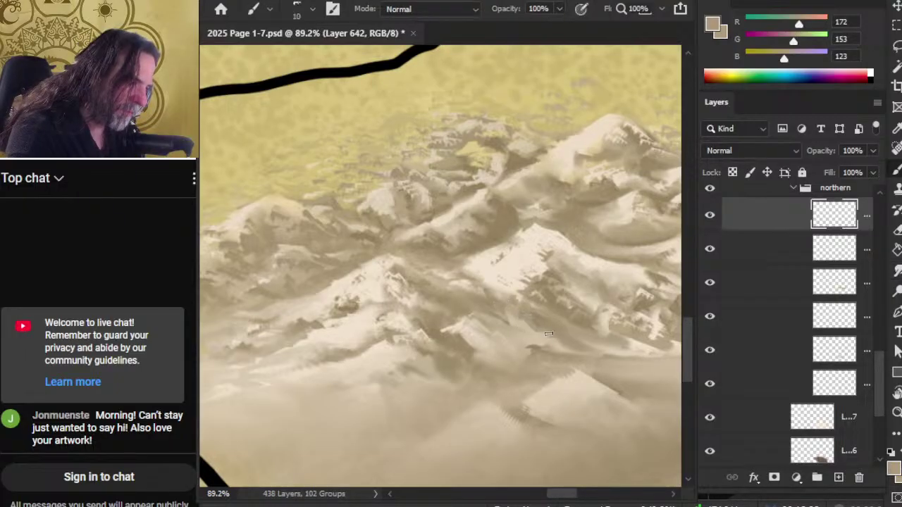
pyautogui.press('r')
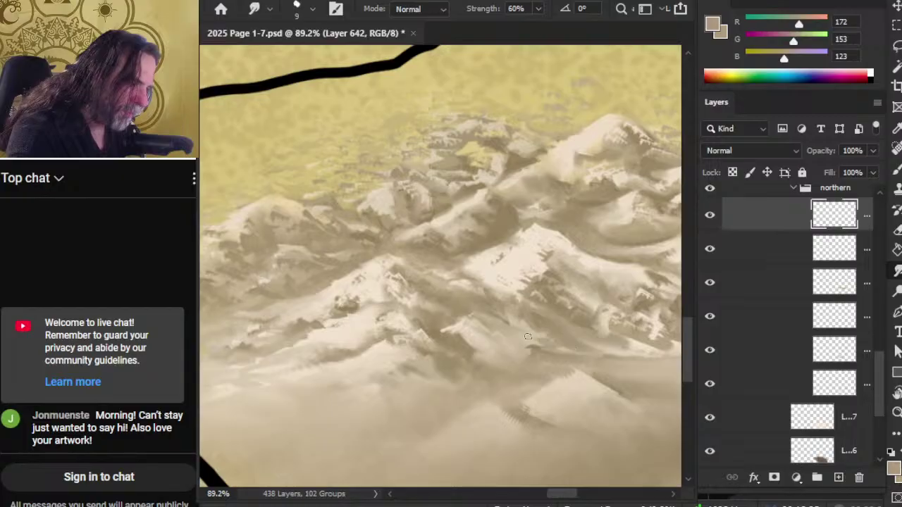
pyautogui.press('b')
pyautogui.press('r')
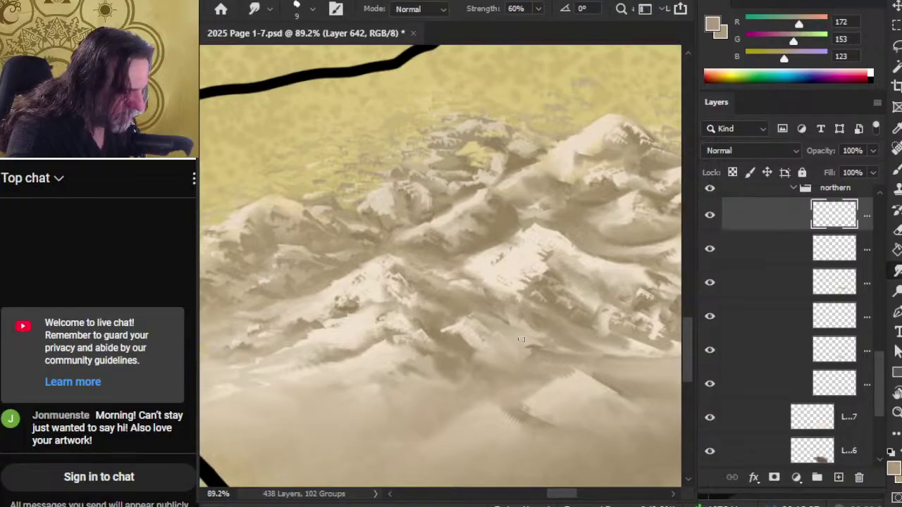
pyautogui.press('b')
pyautogui.press('r')
pyautogui.press('b')
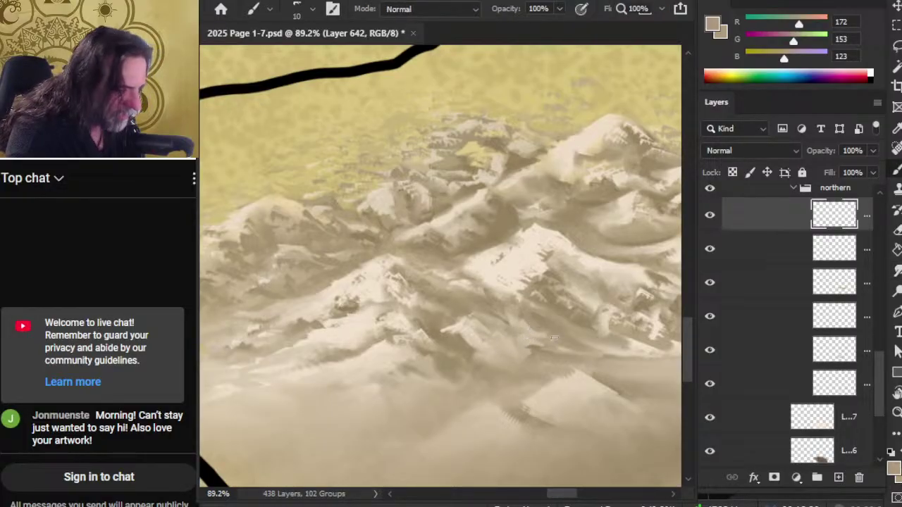
pyautogui.press('r')
pyautogui.press('b')
# Sample light tan (196, 180, 154) and blend soft mid-tone strokes into the low ridge beneath the larger snowy peak.
pyautogui.keyDown('alt'); pyautogui.click(523, 315); pyautogui.keyUp('alt')
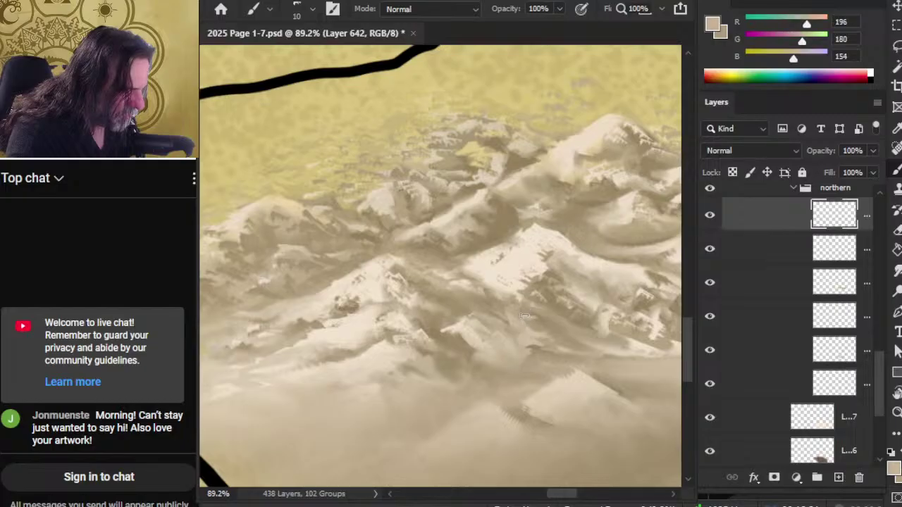
pyautogui.press('r')
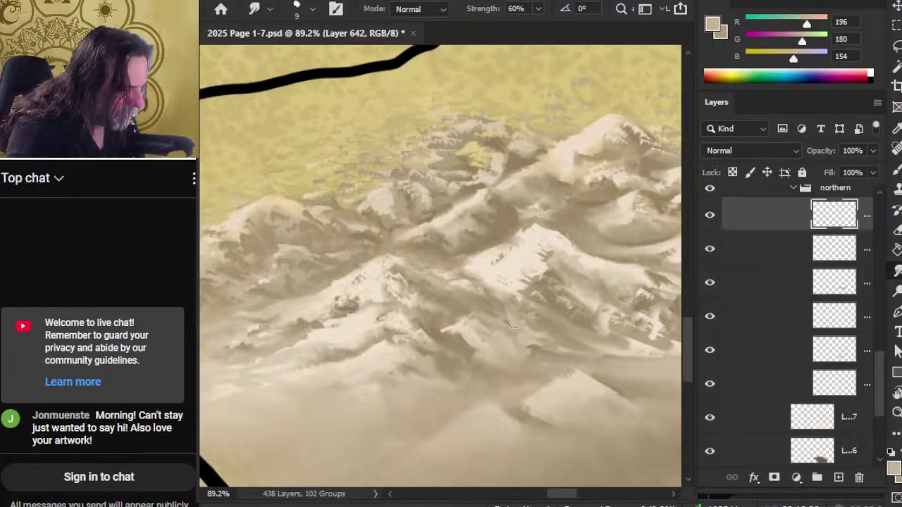
pyautogui.press('b')
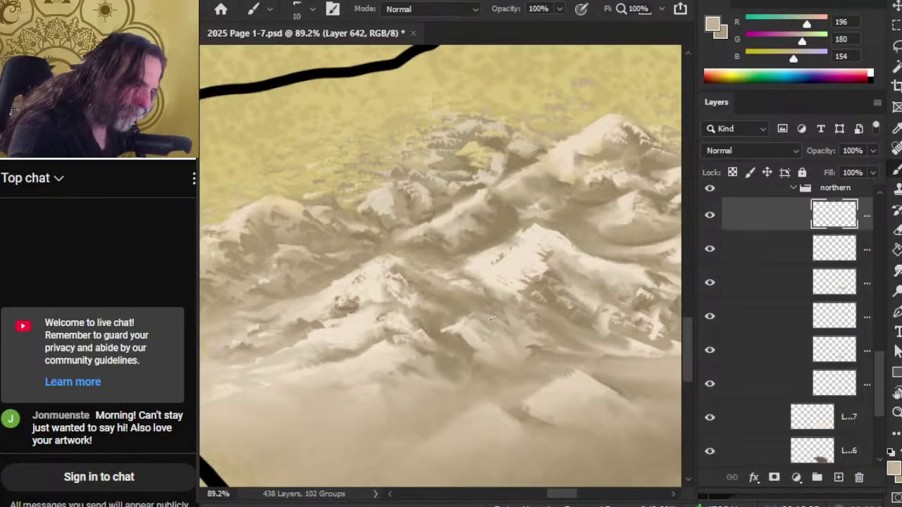
pyautogui.press('r')
pyautogui.press('b')
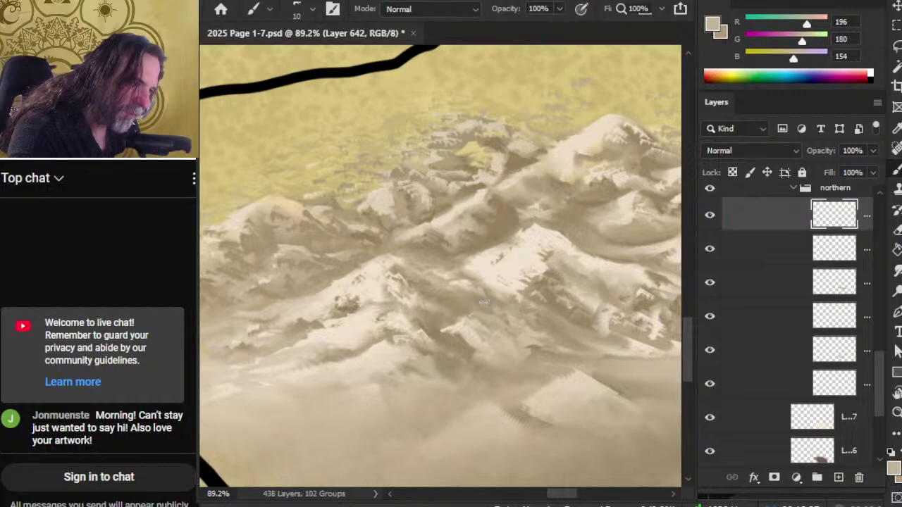
# Sample dark brown (156, 138, 107) and paint and smudge shadows along the base and shaded face of the larger snowy peak.
pyautogui.keyDown('alt'); pyautogui.click(484, 303); pyautogui.keyUp('alt')
pyautogui.press('r')
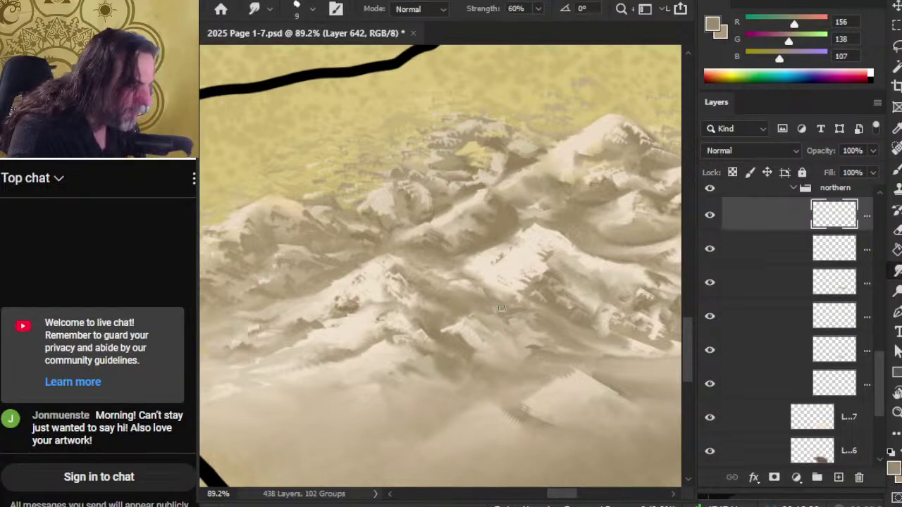
pyautogui.press('b')
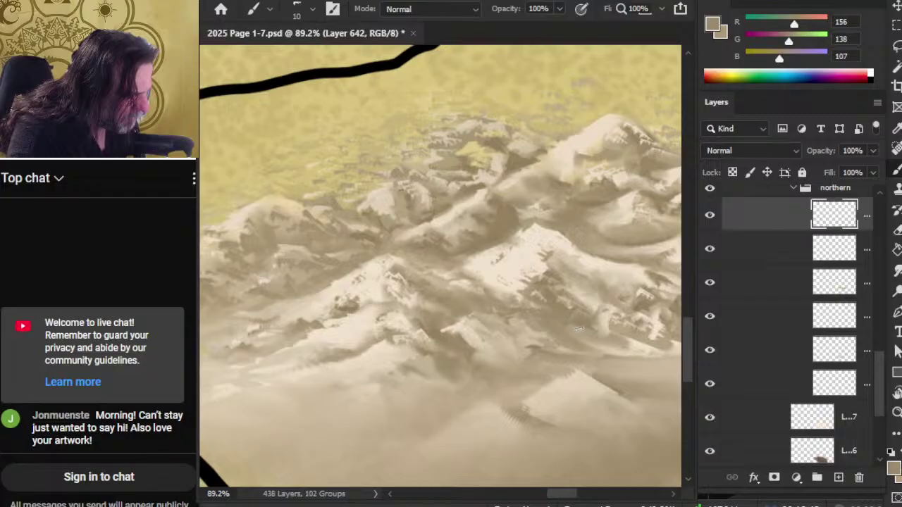
pyautogui.press('r')
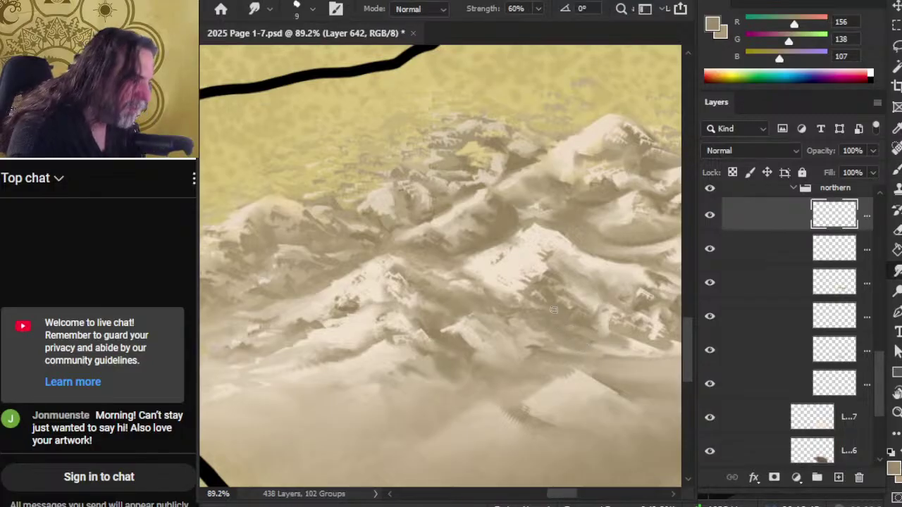
pyautogui.press('b')
pyautogui.press('r')
pyautogui.press('b')
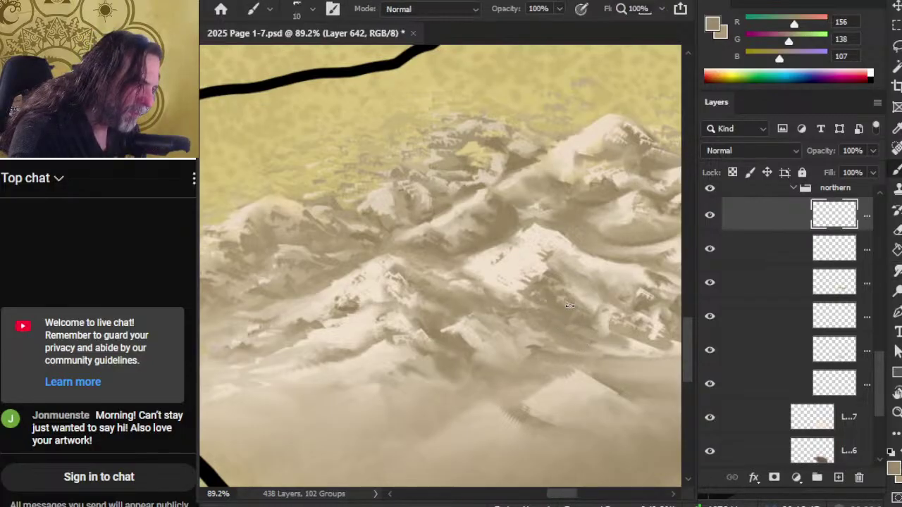
pyautogui.press('r')
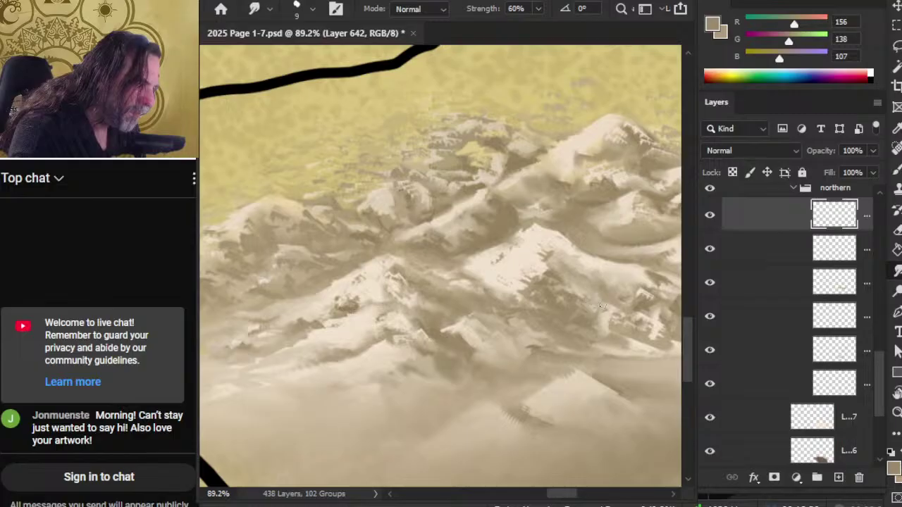
pyautogui.press('b')
pyautogui.press('r')
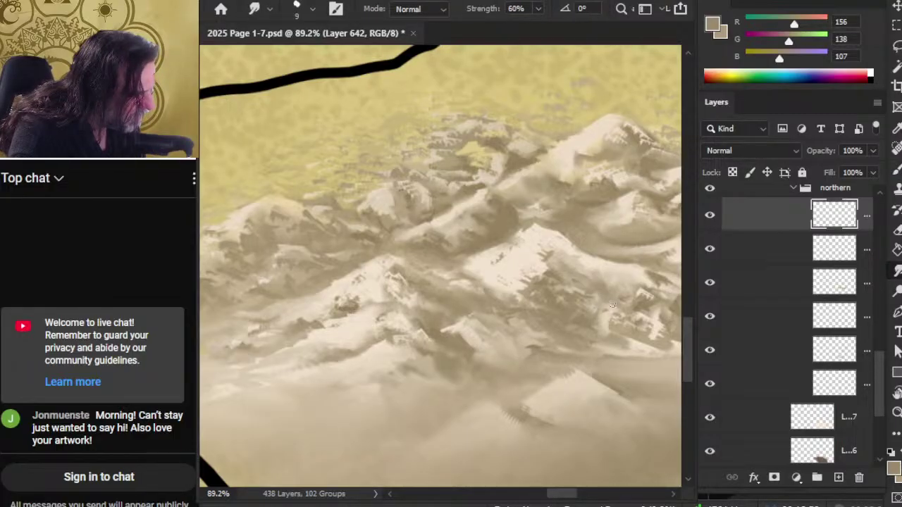
# Sample light cream (223, 207, 185) and paint and smudge snow highlights across the larger snowy peak's right-hand shoulder.
pyautogui.press('b')
pyautogui.keyDown('alt'); pyautogui.click(570, 302); pyautogui.keyUp('alt')
pyautogui.keyDown('alt'); pyautogui.click(624, 267); pyautogui.keyUp('alt')
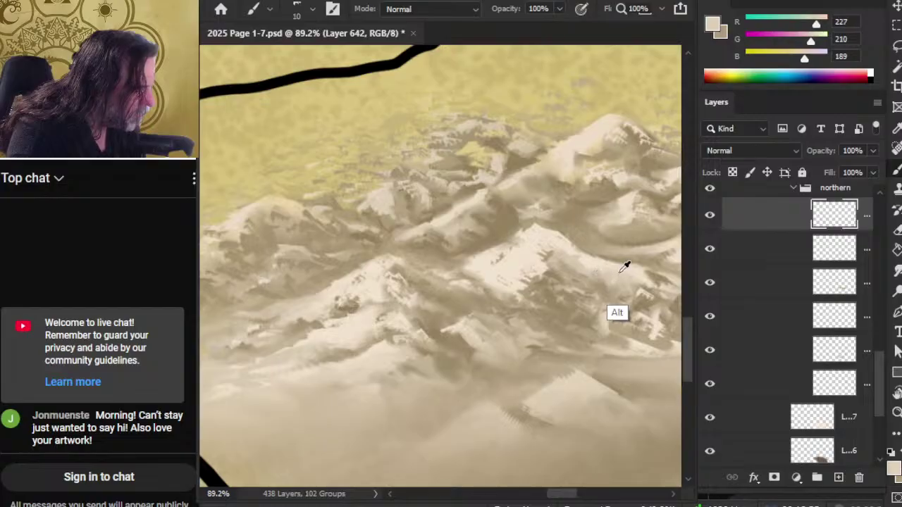
pyautogui.press('r')
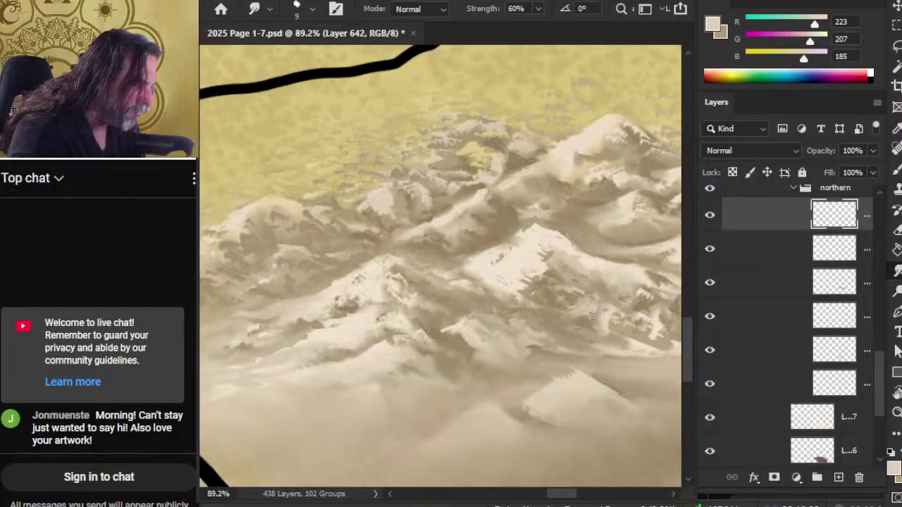
# Sample brown (163, 143, 112) and paint and smudge rocky shadows into the larger snowy peak's lower right-hand slope.
pyautogui.press('b')
pyautogui.keyDown('alt'); pyautogui.click(590, 318); pyautogui.keyUp('alt')
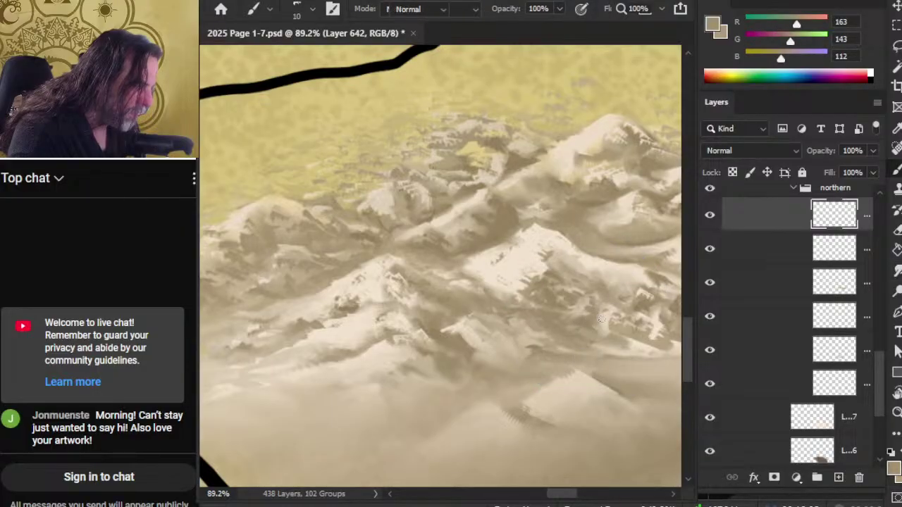
pyautogui.press('r')
pyautogui.press('b')
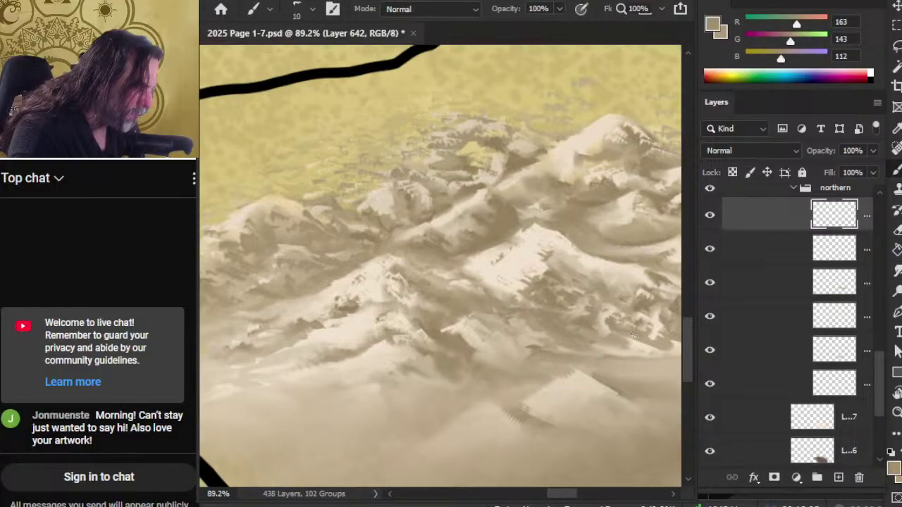
# Sample light tan (213, 198, 174) and paint and smudge snow patches among the rocks at the larger snowy peak's foot.
pyautogui.moveTo(628, 359); pyautogui.dragTo(553, 336)
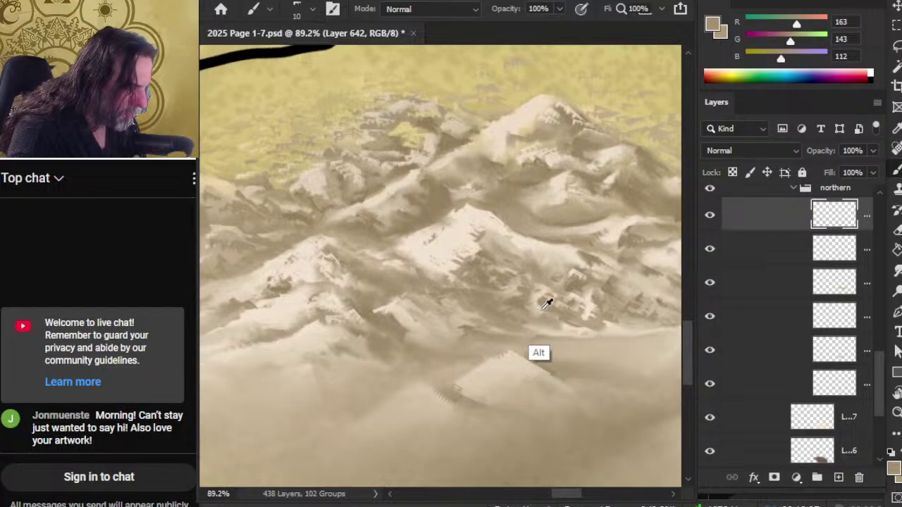
pyautogui.keyDown('alt'); pyautogui.click(546, 303); pyautogui.keyUp('alt')
pyautogui.press('r')
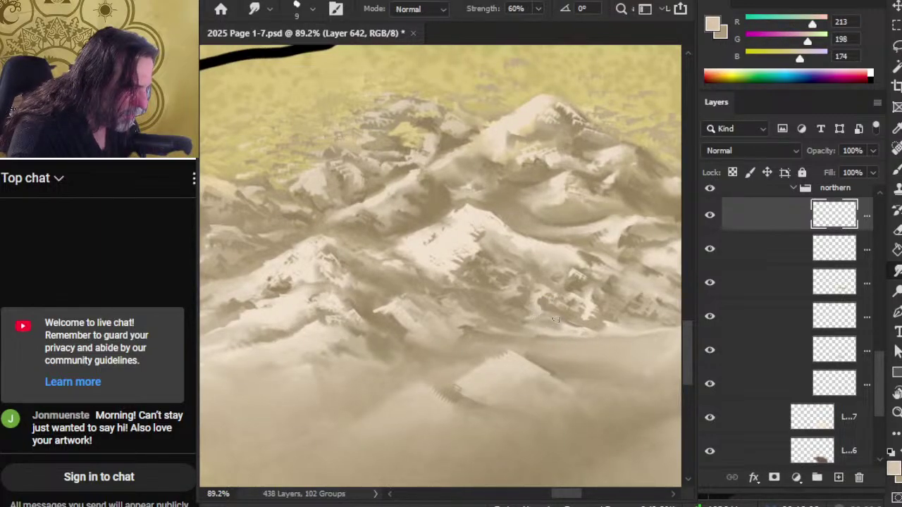
pyautogui.press('b')
pyautogui.press('r')
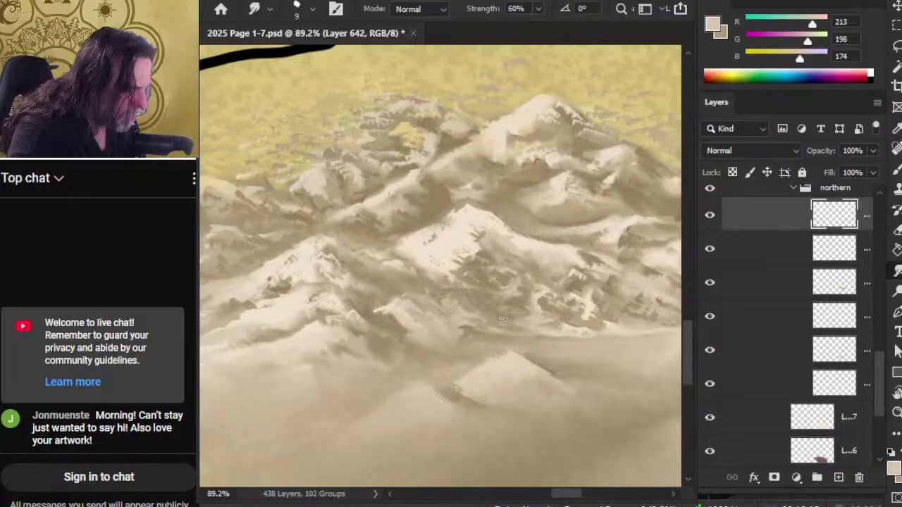
pyautogui.press('b')
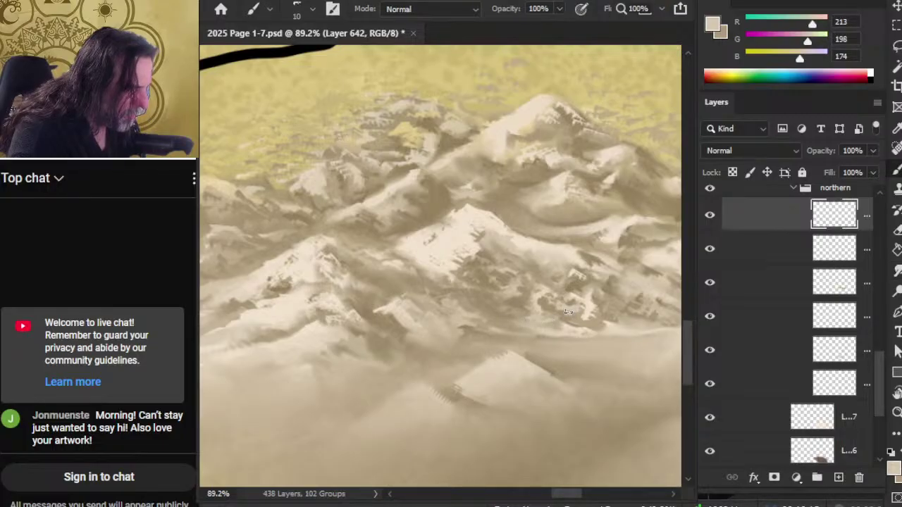
pyautogui.press('r')
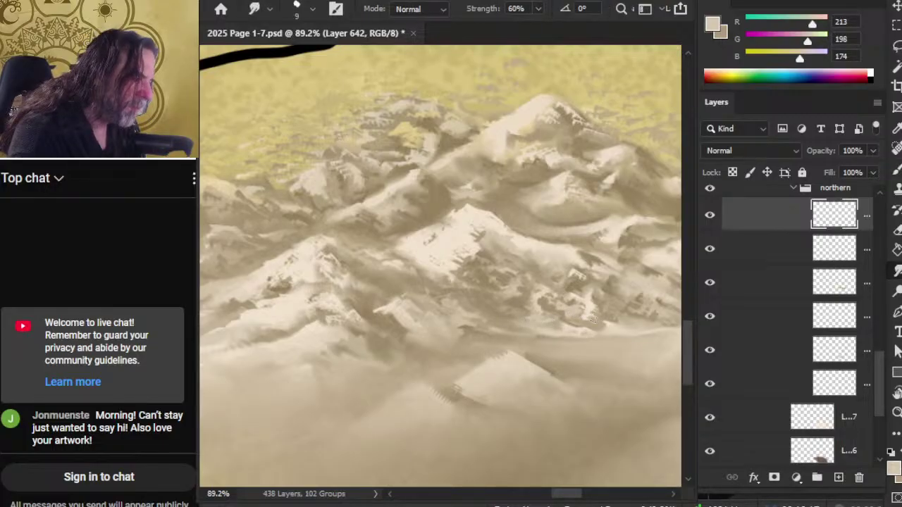
pyautogui.press('b')
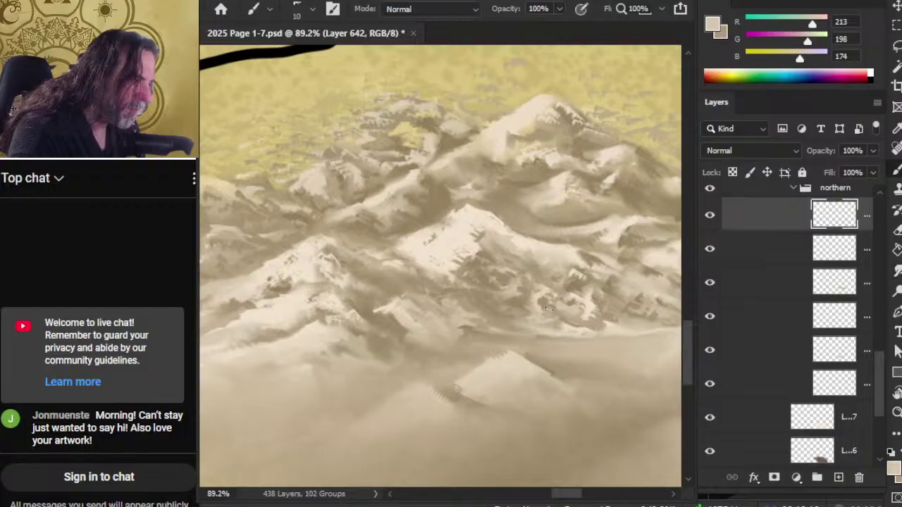
# Sample browns (164, 144, 113) and (176, 160, 128) and blend mid-tone shading into the rocky slope below the larger snowy peak.
pyautogui.keyDown('alt'); pyautogui.click(572, 324); pyautogui.keyUp('alt')
pyautogui.press('z')
pyautogui.moveTo(553, 346); pyautogui.dragTo(503, 435)
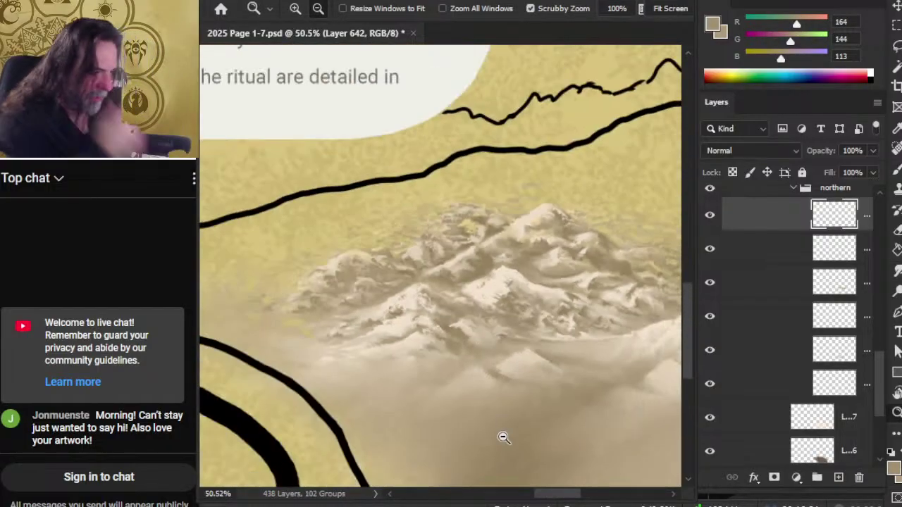
pyautogui.moveTo(591, 321); pyautogui.dragTo(613, 321)
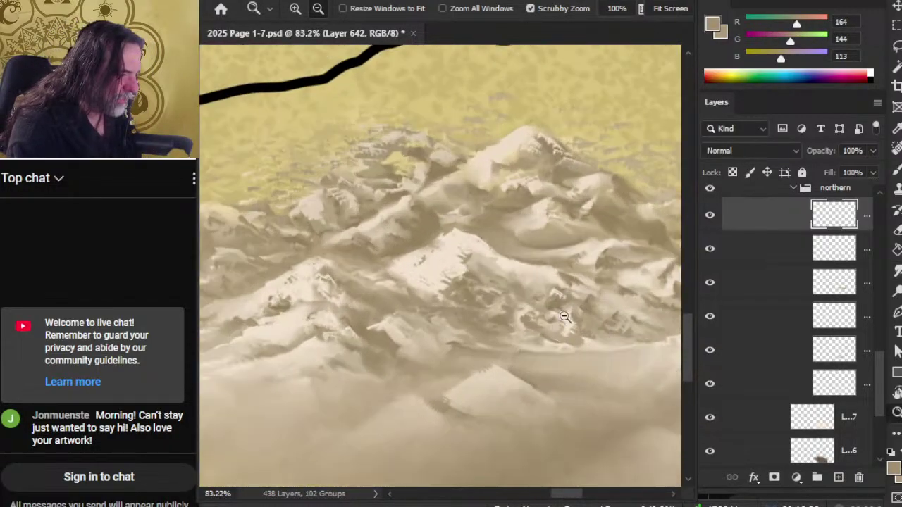
pyautogui.press('b')
pyautogui.keyDown('alt'); pyautogui.click(529, 311); pyautogui.keyUp('alt')
pyautogui.press('r')
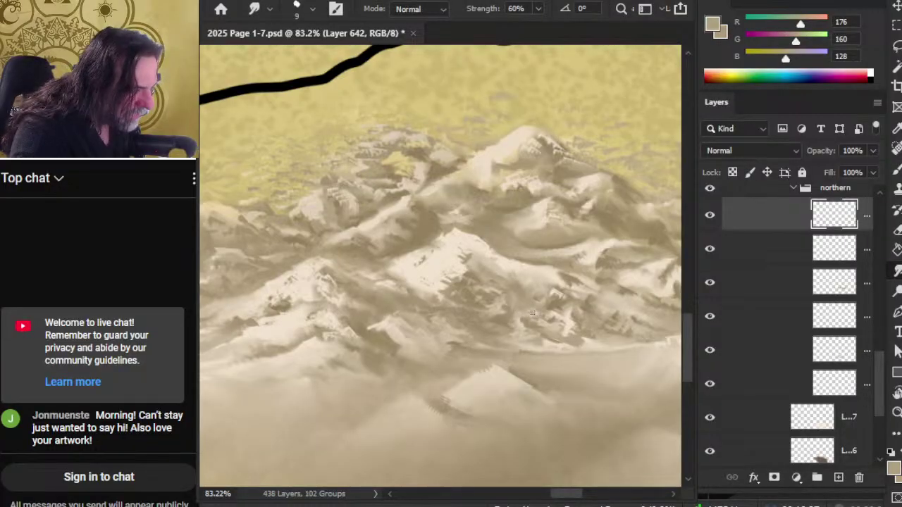
pyautogui.press('b')
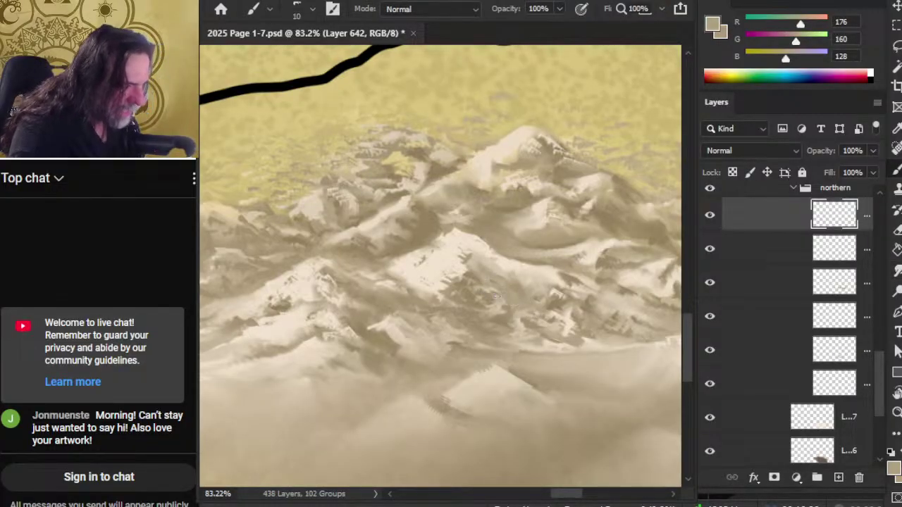
# Sample pale cream (235, 219, 197) and paint and smudge highlights along the middle ridge behind the two snowy peaks.
pyautogui.press('z')
pyautogui.moveTo(531, 327); pyautogui.dragTo(390, 302)
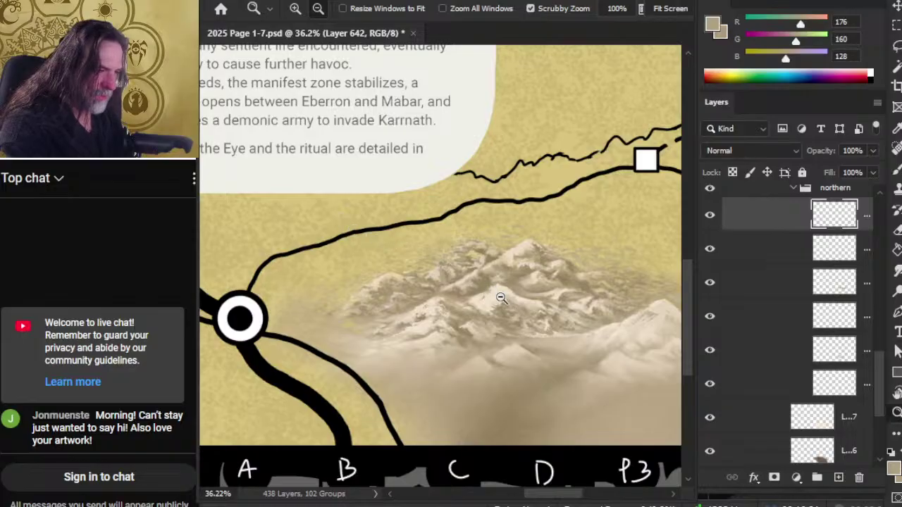
pyautogui.moveTo(501, 298); pyautogui.dragTo(539, 318)
pyautogui.press('b')
pyautogui.keyDown('alt'); pyautogui.click(453, 253); pyautogui.keyUp('alt')
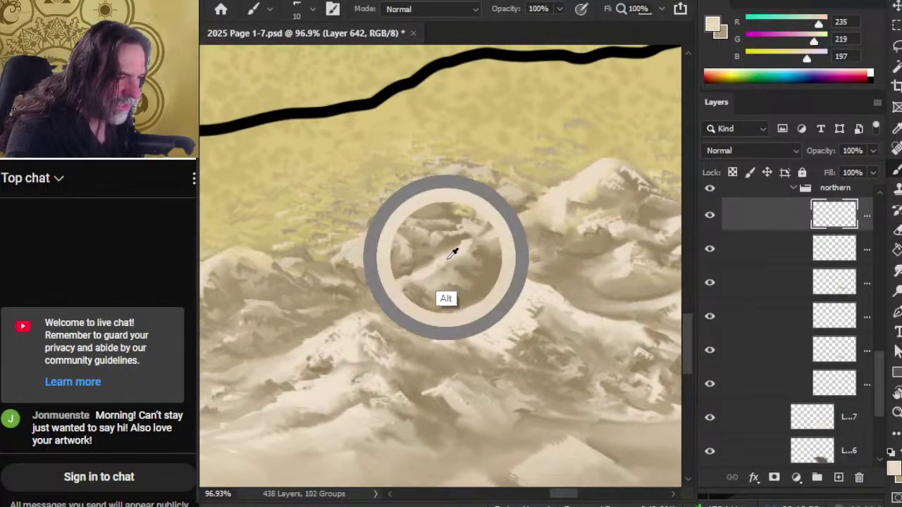
pyautogui.press('r')
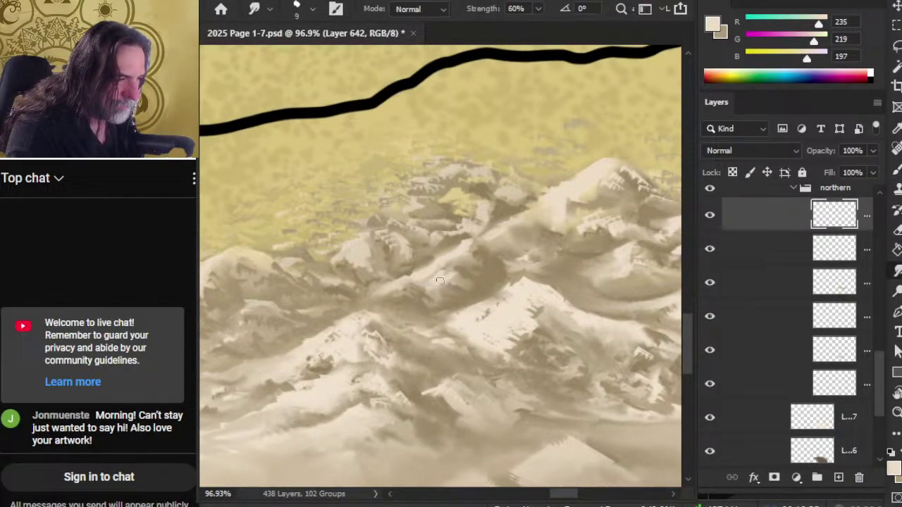
pyautogui.press('b')
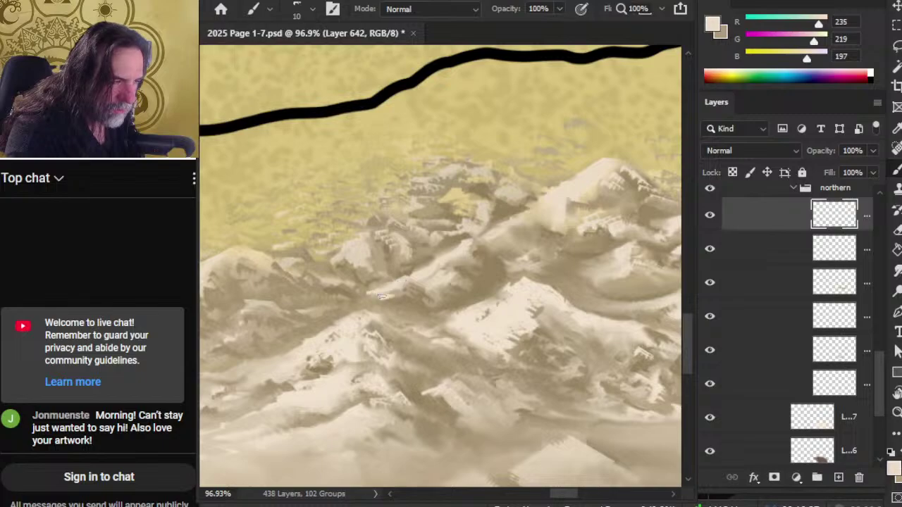
pyautogui.press('r')
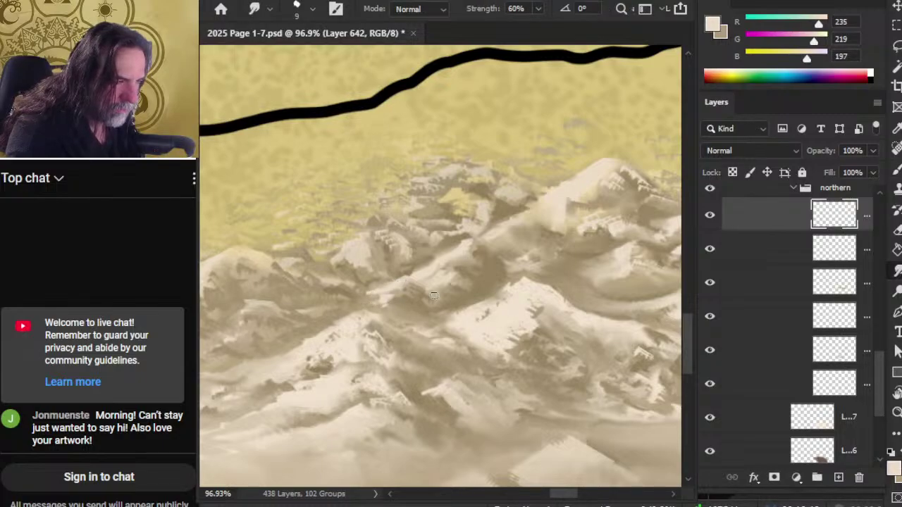
pyautogui.press('b')
pyautogui.press('r')
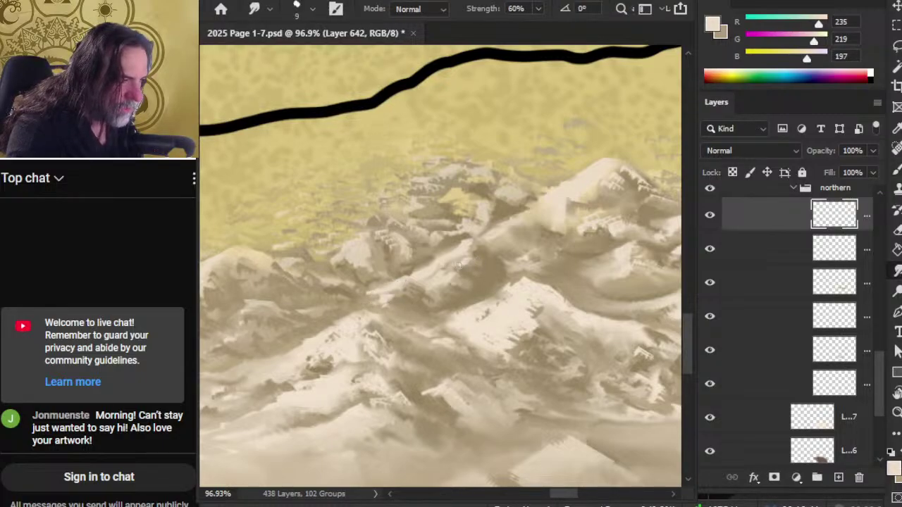
# Extend the pale cream (235, 219, 197) snow over the saddle and the highest peak's right-hand slope, smudging it in.
pyautogui.press('b')
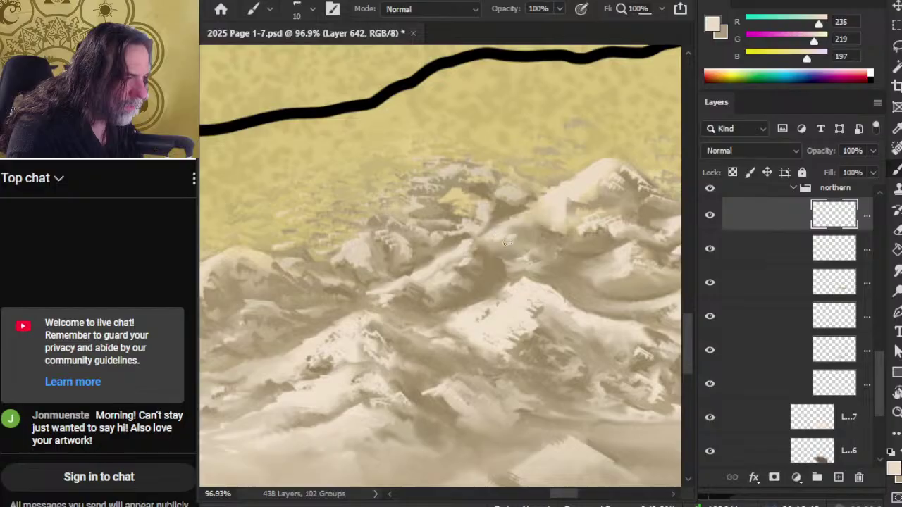
pyautogui.press('r')
pyautogui.press('b')
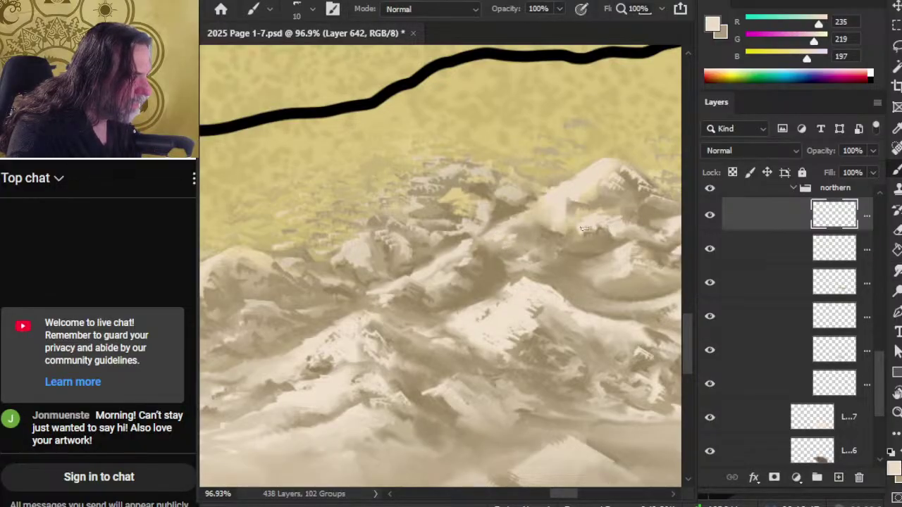
pyautogui.scroll(2, 578, 226)
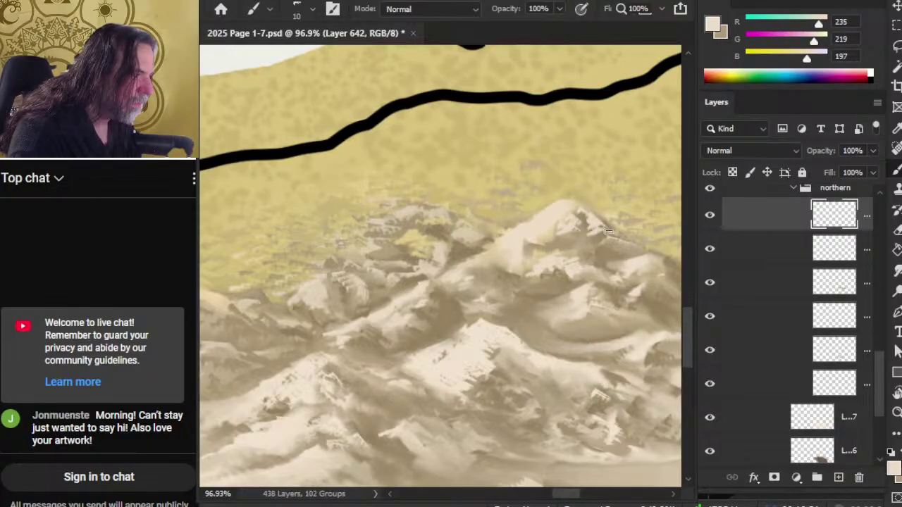
pyautogui.press('r')
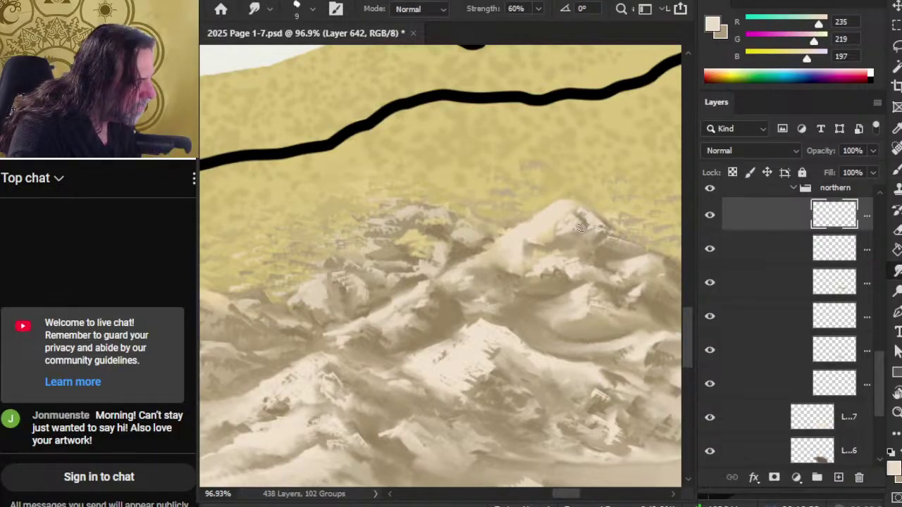
# Paint the highest peak's front face with sampled brown (173, 152, 119) and cream (238, 221, 200), smudging the edges.
pyautogui.press('b')
pyautogui.keyDown('alt'); pyautogui.click(549, 244); pyautogui.keyUp('alt')
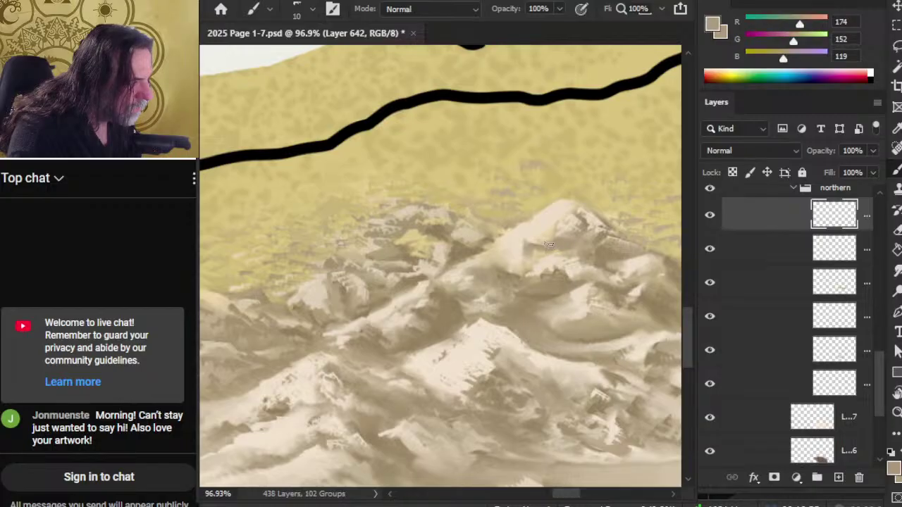
pyautogui.keyDown('alt'); pyautogui.click(522, 242); pyautogui.keyUp('alt')
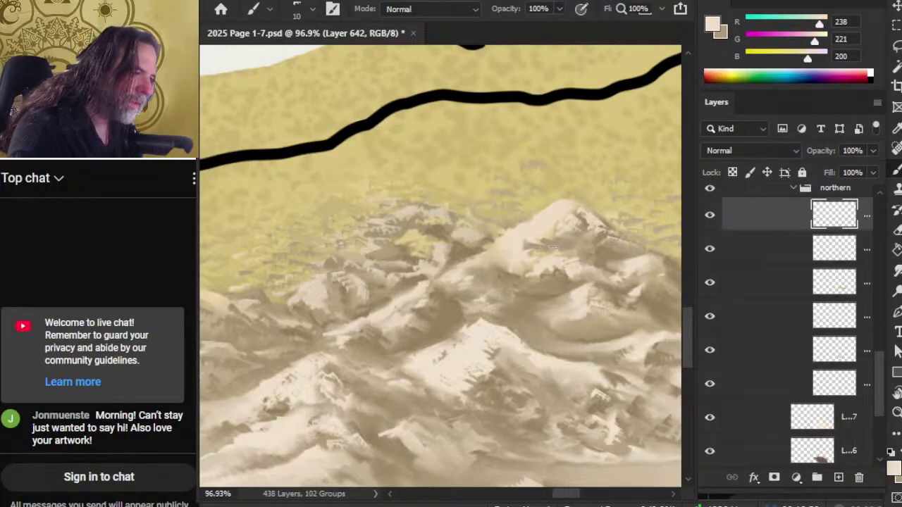
pyautogui.keyDown('alt'); pyautogui.click(545, 248); pyautogui.keyUp('alt')
pyautogui.press('r')
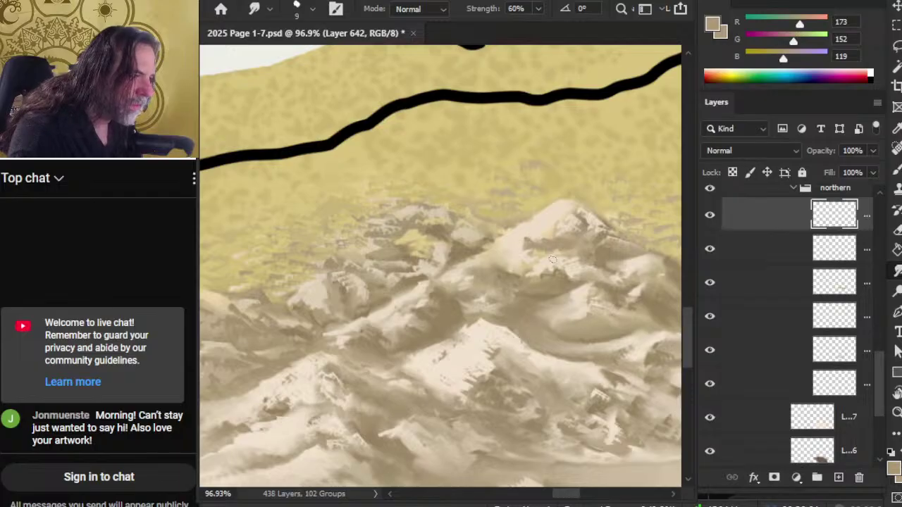
# Refine the shadow beneath the highest peak's summit with sampled browns (176, 153, 122) and (189, 170, 137), smudging the strokes.
pyautogui.press('b')
pyautogui.keyDown('alt'); pyautogui.click(528, 247); pyautogui.keyUp('alt')
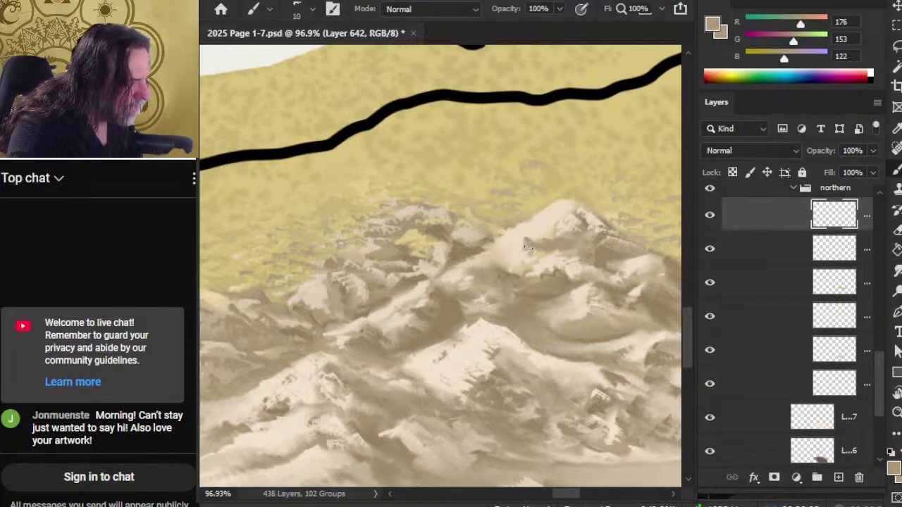
pyautogui.press('r')
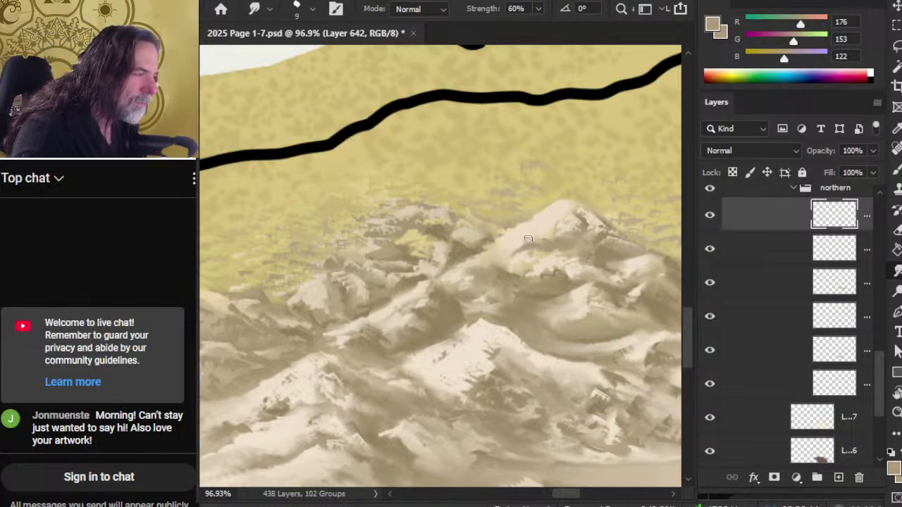
pyautogui.press('b')
pyautogui.keyDown('alt'); pyautogui.click(575, 231); pyautogui.keyUp('alt')
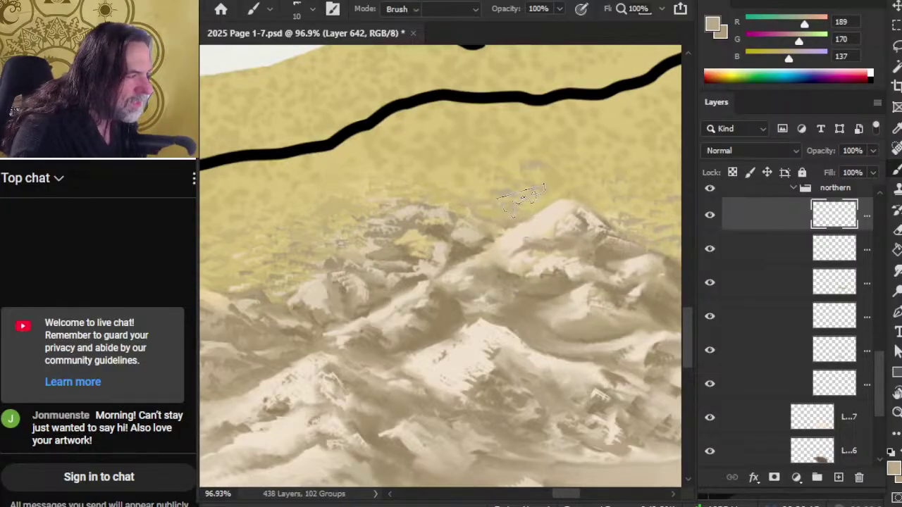
# Sample tan (212, 192, 155) and dark brown (150, 130, 96) to define and smudge the saddle ridge rising to the highest peak.
pyautogui.hotkey('ctrl', 'alt', 'space')
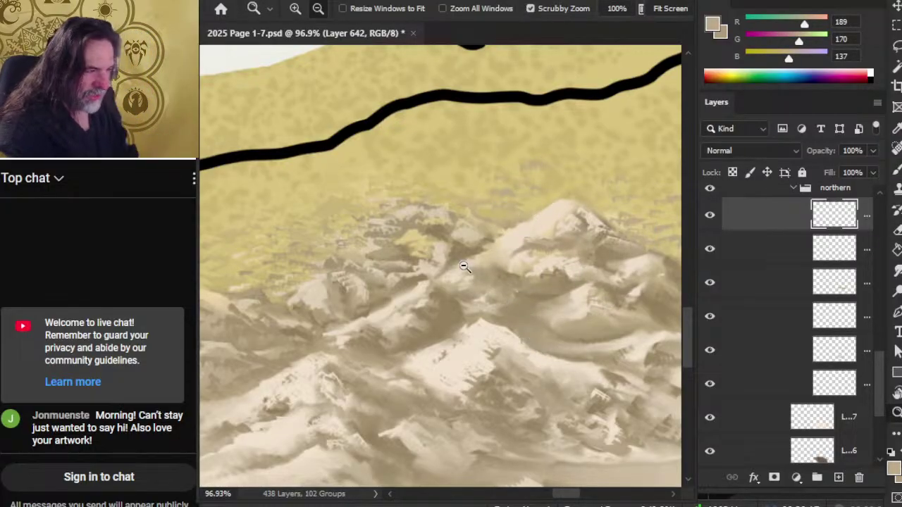
pyautogui.keyDown('alt'); pyautogui.click(494, 258); pyautogui.keyUp('alt')
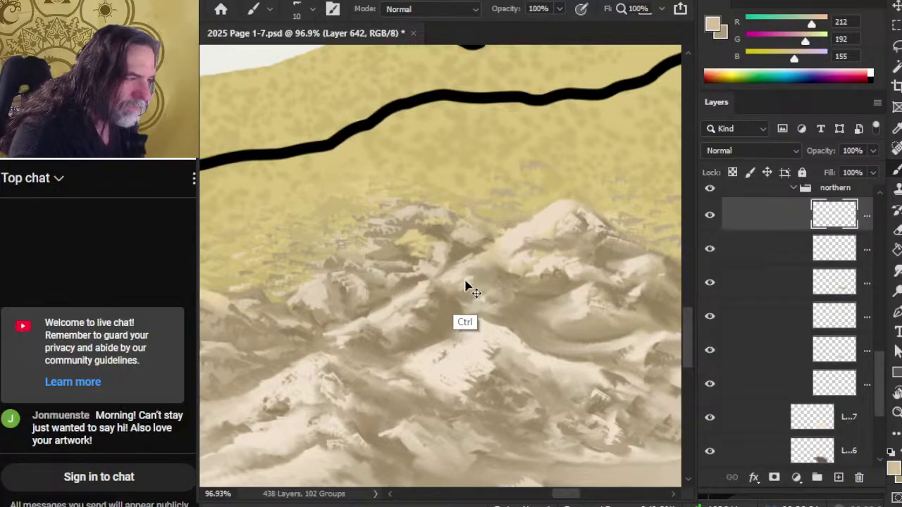
pyautogui.keyDown('alt'); pyautogui.click(462, 260); pyautogui.keyUp('alt')
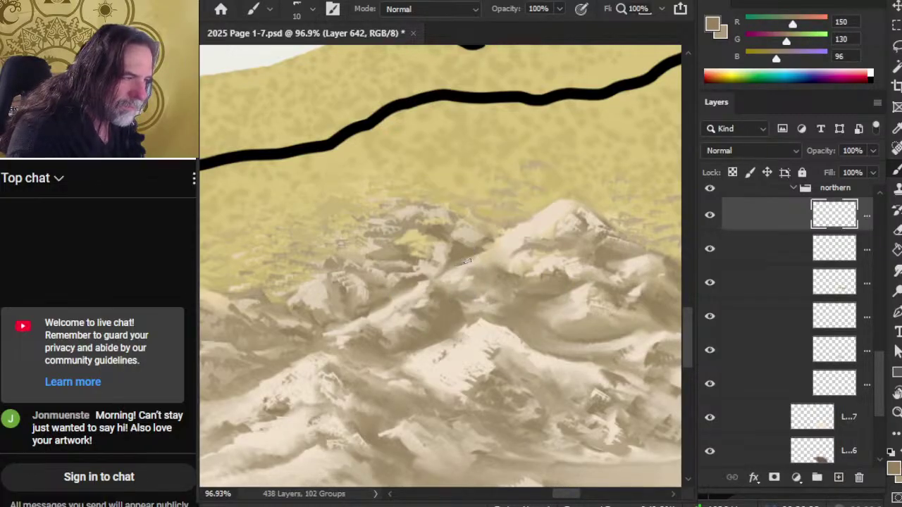
pyautogui.press('r')
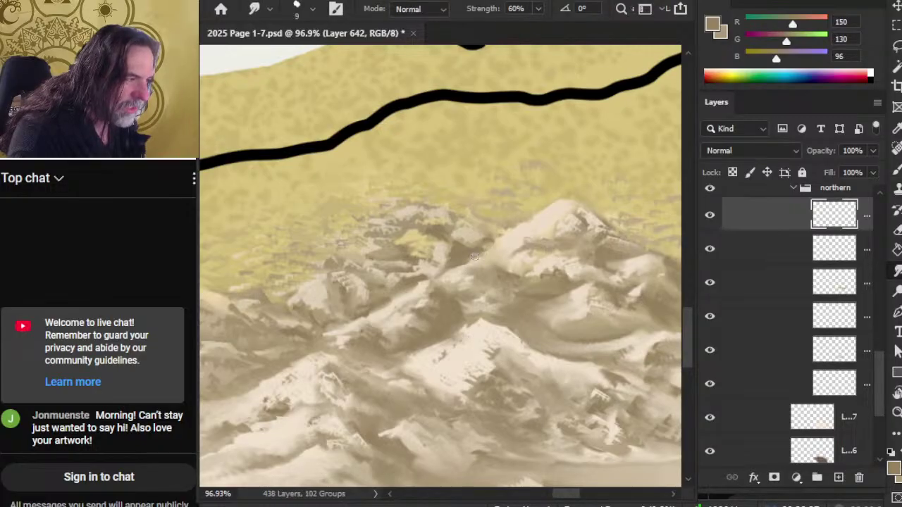
pyautogui.moveTo(474, 257); pyautogui.dragTo(494, 243)
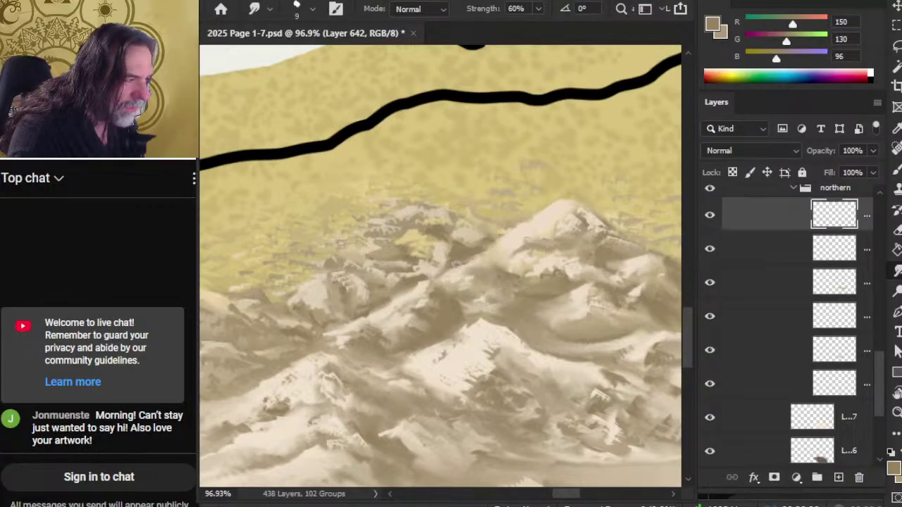
# Sample light tans (219, 198, 157) and (220, 200, 140) to paint the saddle ridge's upper edge, smudging it into the hills behind.
pyautogui.press('b')
pyautogui.keyDown('alt'); pyautogui.click(494, 252); pyautogui.keyUp('alt')
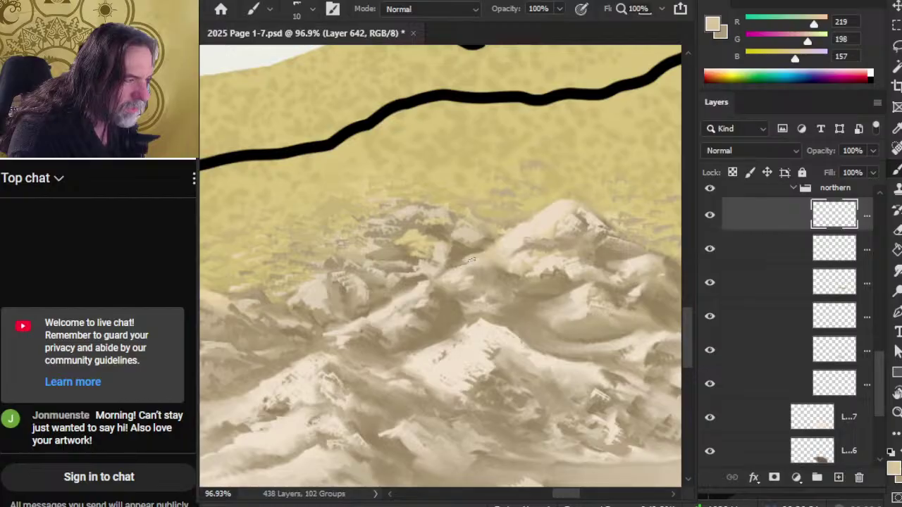
pyautogui.press('r')
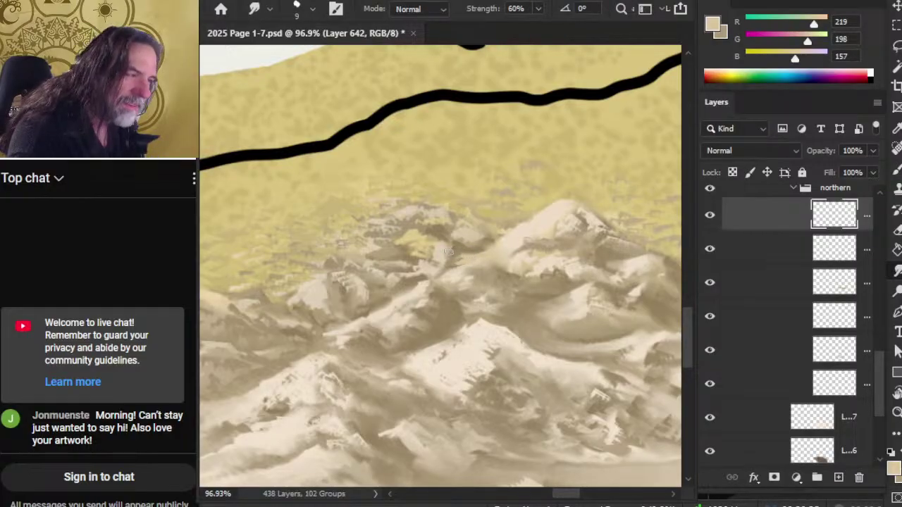
pyautogui.press('b')
pyautogui.keyDown('alt'); pyautogui.click(452, 247); pyautogui.keyUp('alt')
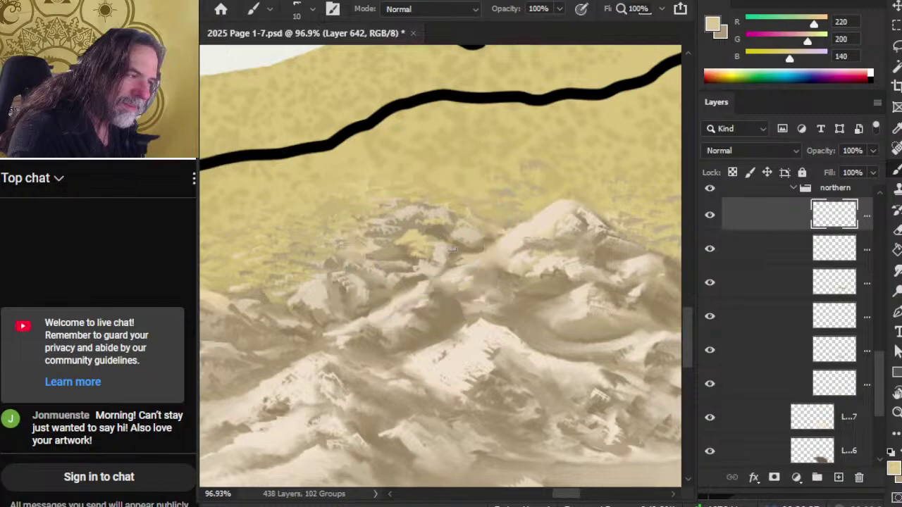
pyautogui.press('r')
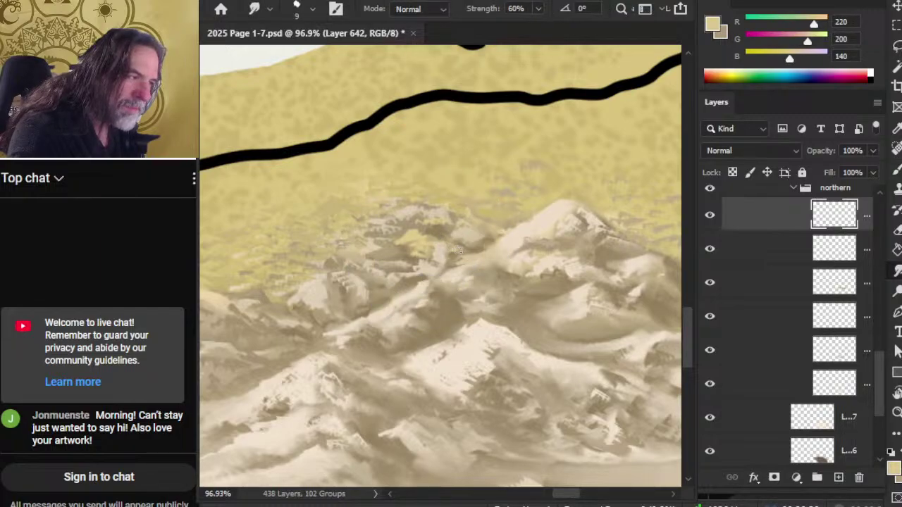
pyautogui.moveTo(459, 260); pyautogui.dragTo(466, 263)
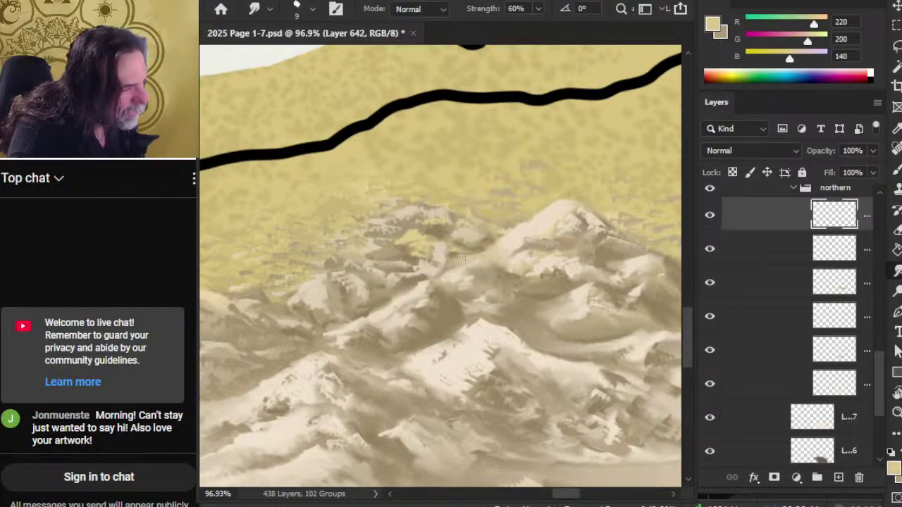
# Paint the lower end of the saddle ridge with sampled brown (191, 169, 134) and smudge the strokes.
pyautogui.press('b')
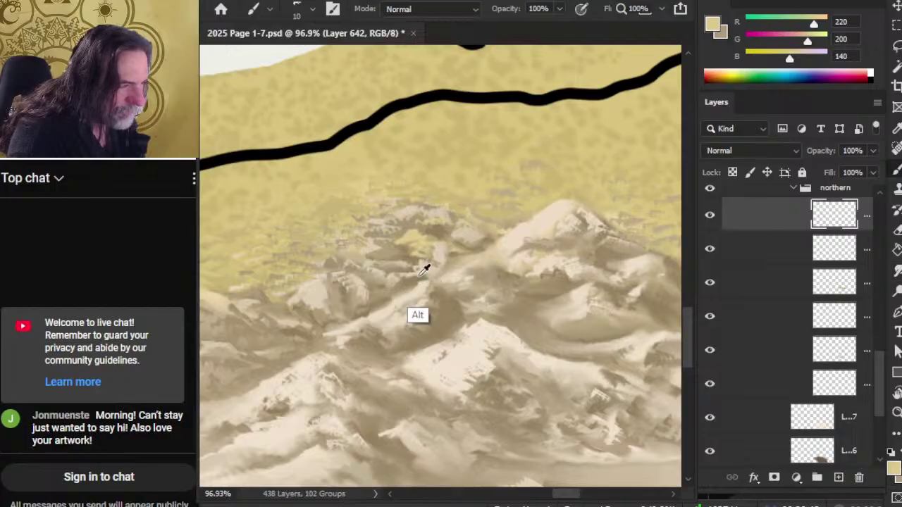
pyautogui.keyDown('alt'); pyautogui.click(423, 264); pyautogui.keyUp('alt')
pyautogui.keyDown('alt'); pyautogui.click(443, 271); pyautogui.keyUp('alt')
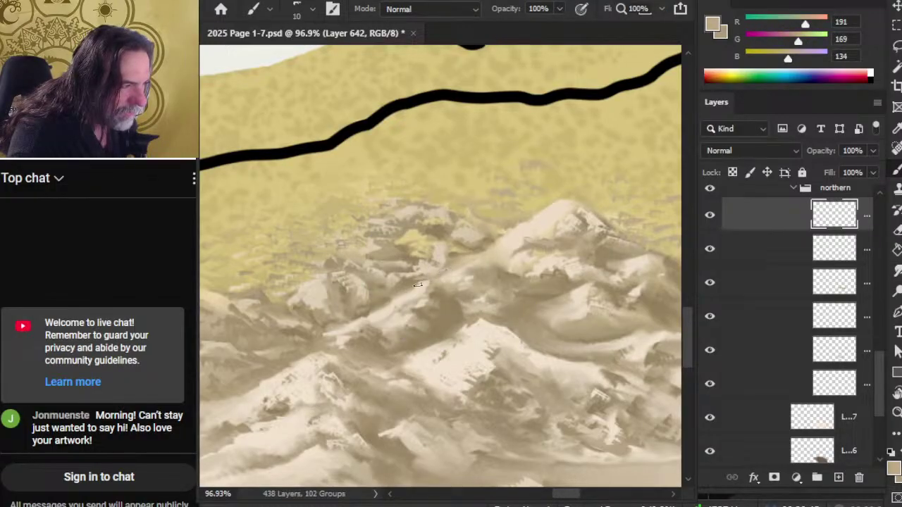
pyautogui.press('r')
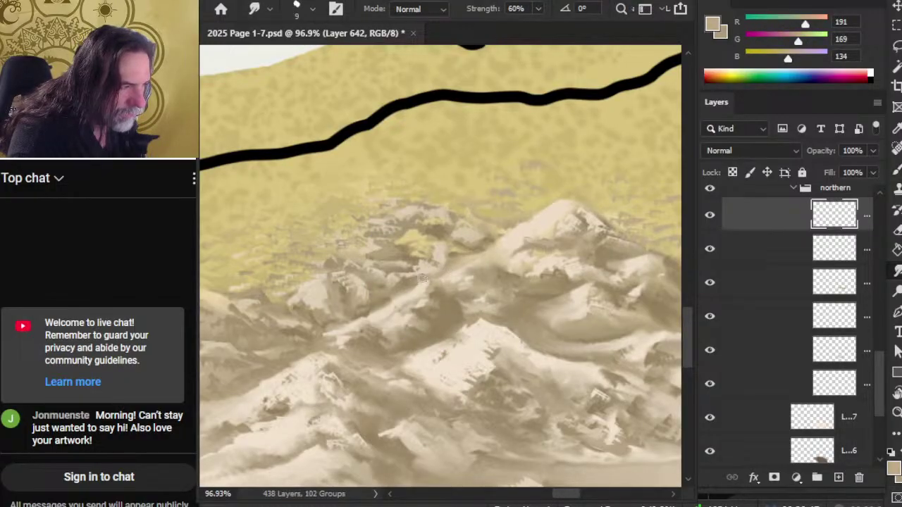
# Deepen the shadow below the saddle ridge with sampled browns (172, 152, 117) and (151, 132, 99), smudging it into the slope.
pyautogui.press('b')
pyautogui.keyDown('alt'); pyautogui.click(433, 284); pyautogui.keyUp('alt')
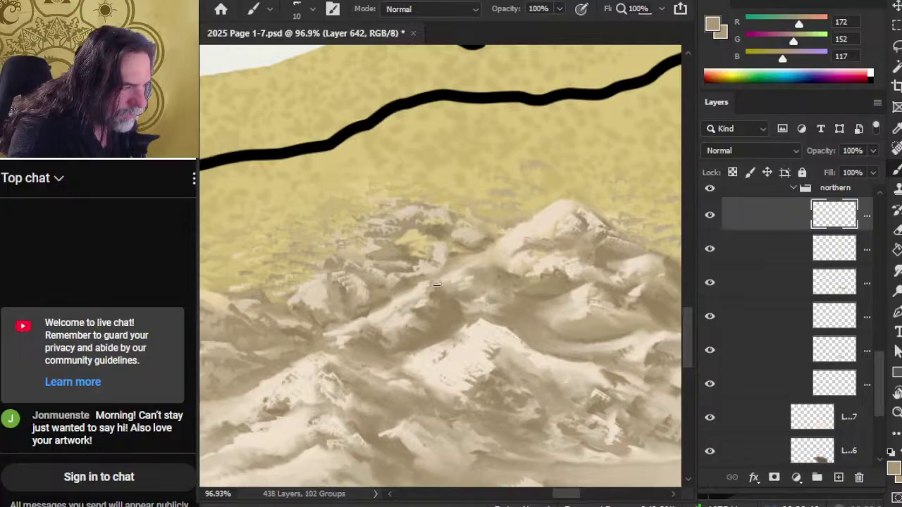
pyautogui.keyDown('alt'); pyautogui.click(436, 285); pyautogui.keyUp('alt')
pyautogui.press('r')
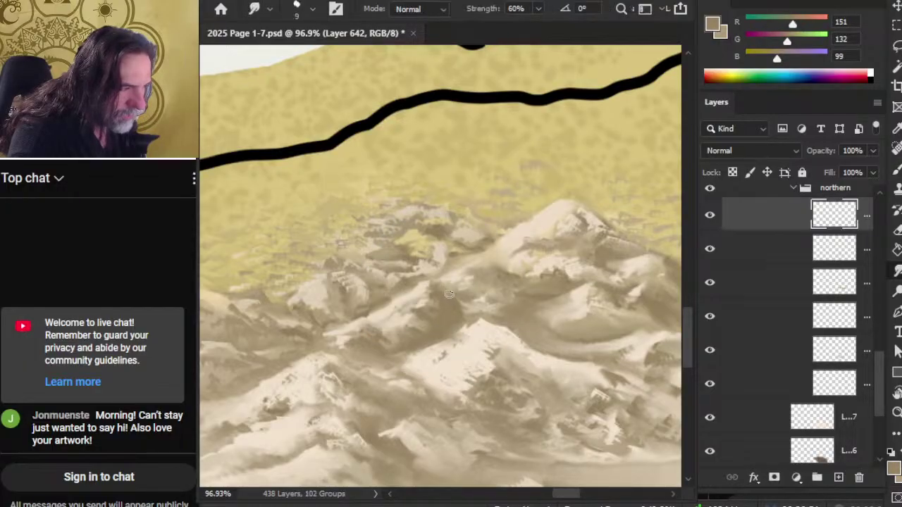
pyautogui.press('b')
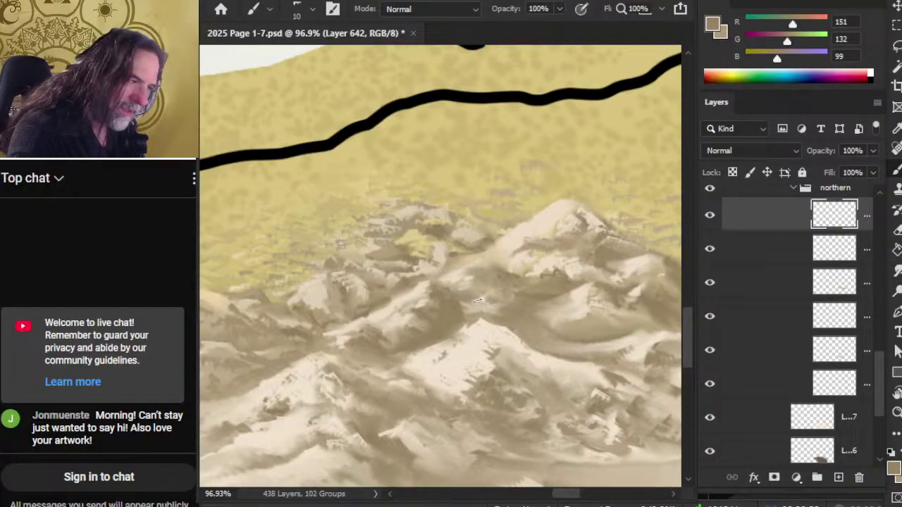
pyautogui.press('r')
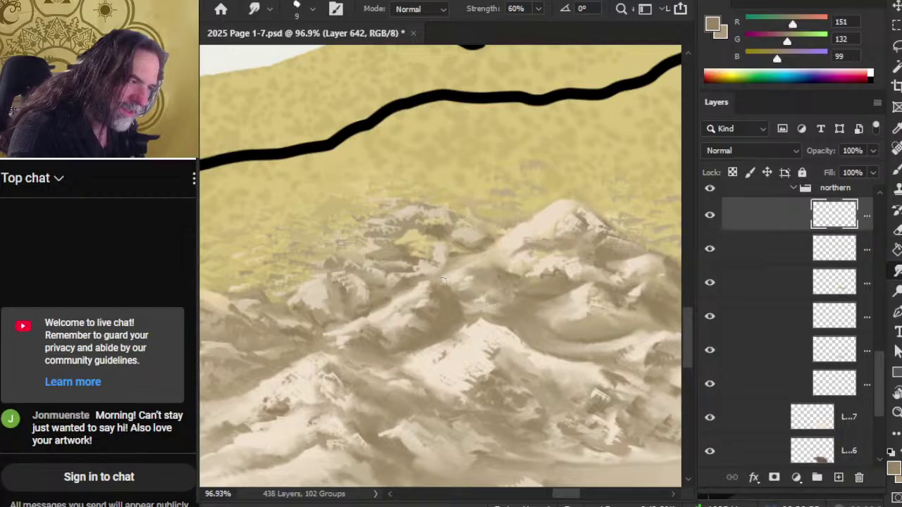
# Paint sampled tan (191, 171, 136) along the saddle ridge and smudge it up toward the highest peak.
pyautogui.press('b')
pyautogui.keyDown('alt'); pyautogui.click(445, 269); pyautogui.keyUp('alt')
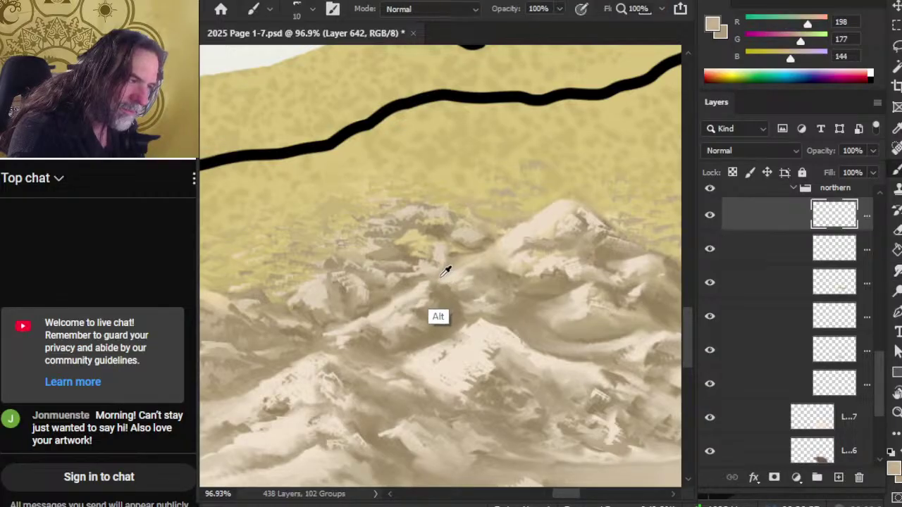
pyautogui.press('r')
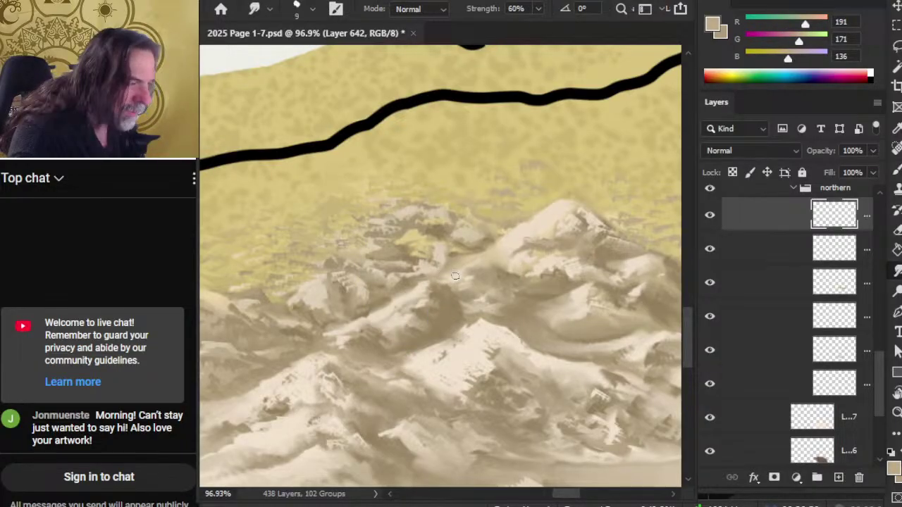
pyautogui.press('b')
pyautogui.press('r')
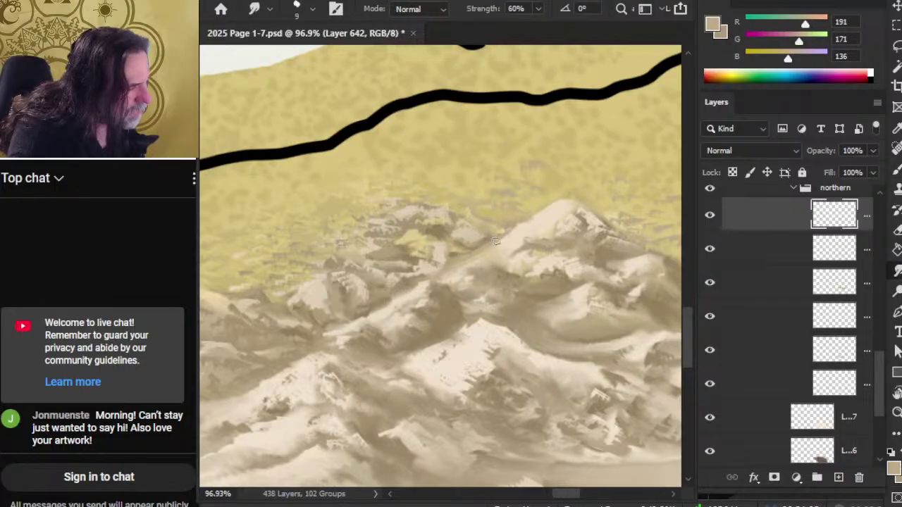
# Refine the highest peak's left-hand slope with sampled cream (238, 221, 198) and tan (202, 182, 154), smudging the strokes.
pyautogui.keyDown('alt'); pyautogui.click(549, 211); pyautogui.keyUp('alt')
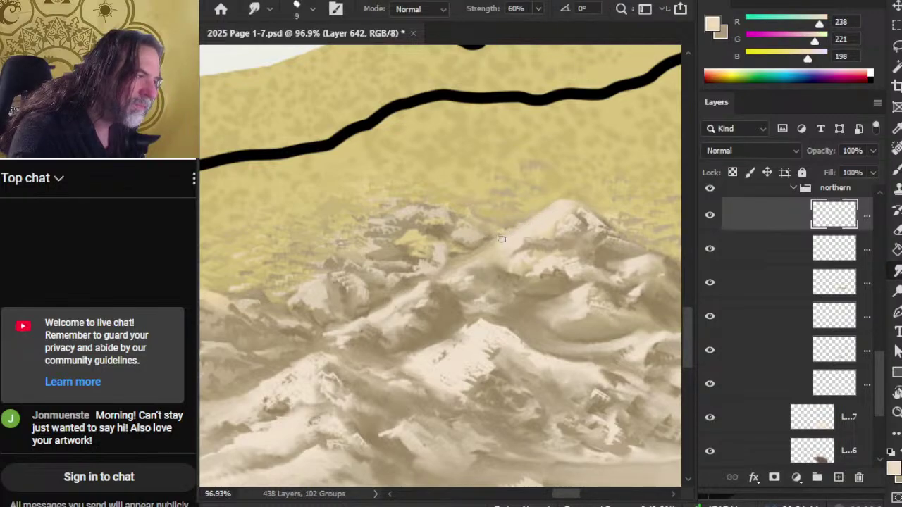
pyautogui.press('b')
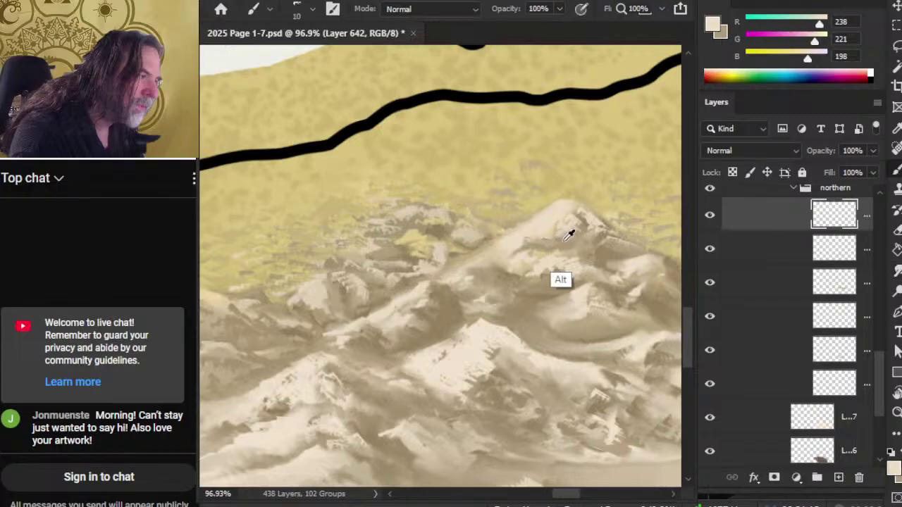
pyautogui.keyDown('alt'); pyautogui.click(551, 224); pyautogui.keyUp('alt')
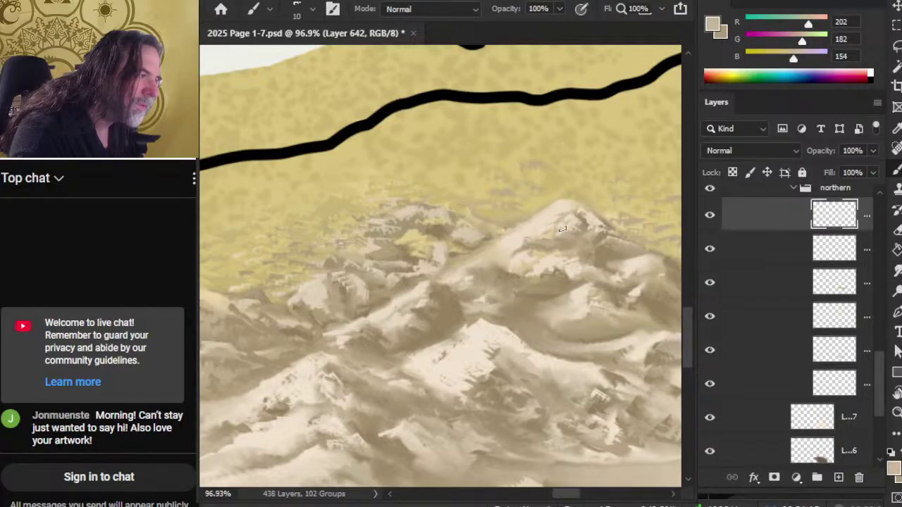
pyautogui.press('r')
pyautogui.press('b')
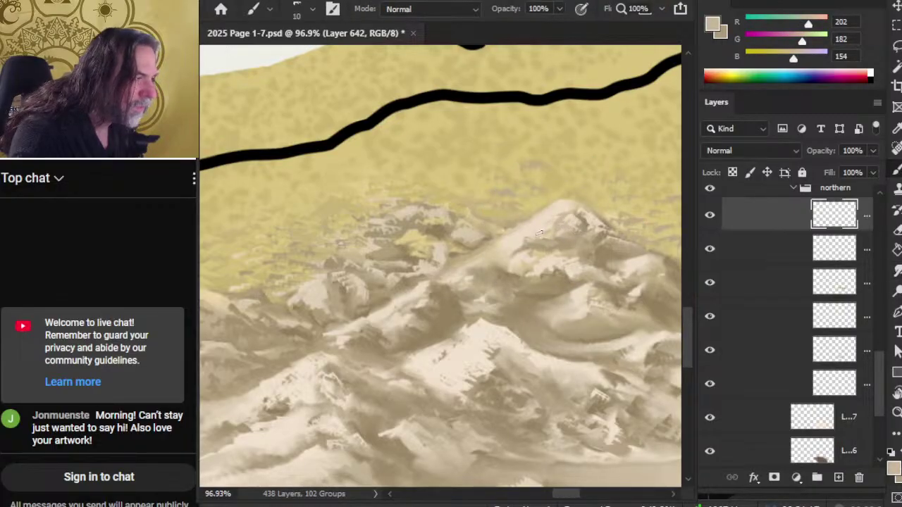
# Paint sampled cream (234, 218, 195) and tan (187, 164, 129) touches along the tallest peak's left ridge and smudge them smooth.
pyautogui.press('r')
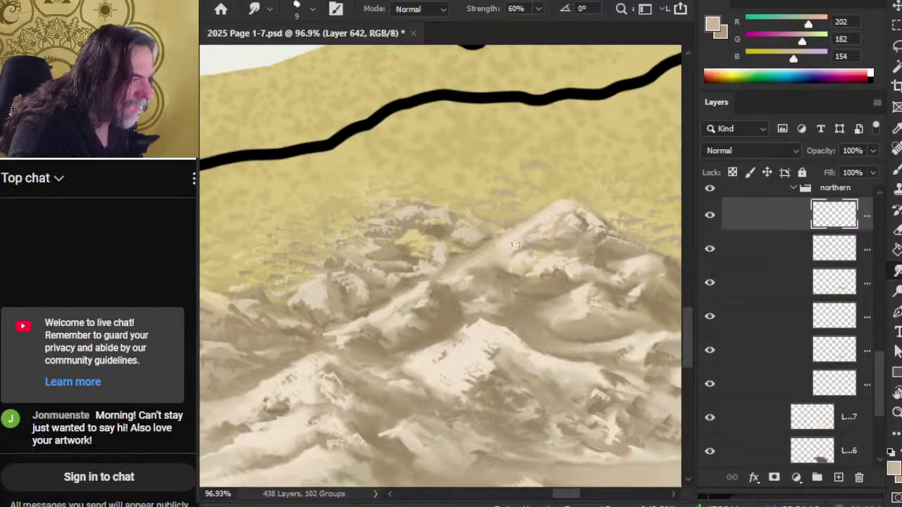
pyautogui.press('b')
pyautogui.keyDown('alt'); pyautogui.click(520, 231); pyautogui.keyUp('alt')
pyautogui.press('r')
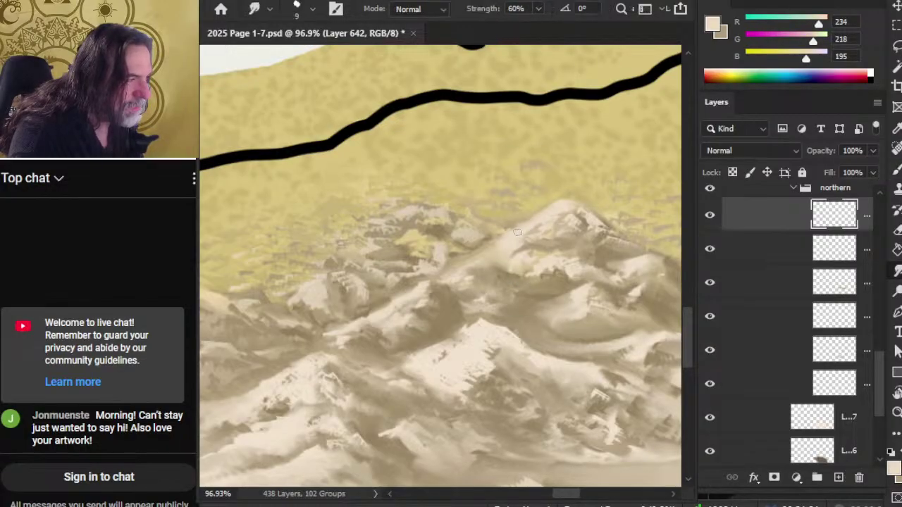
pyautogui.press('b')
pyautogui.keyDown('alt'); pyautogui.click(518, 217); pyautogui.keyUp('alt')
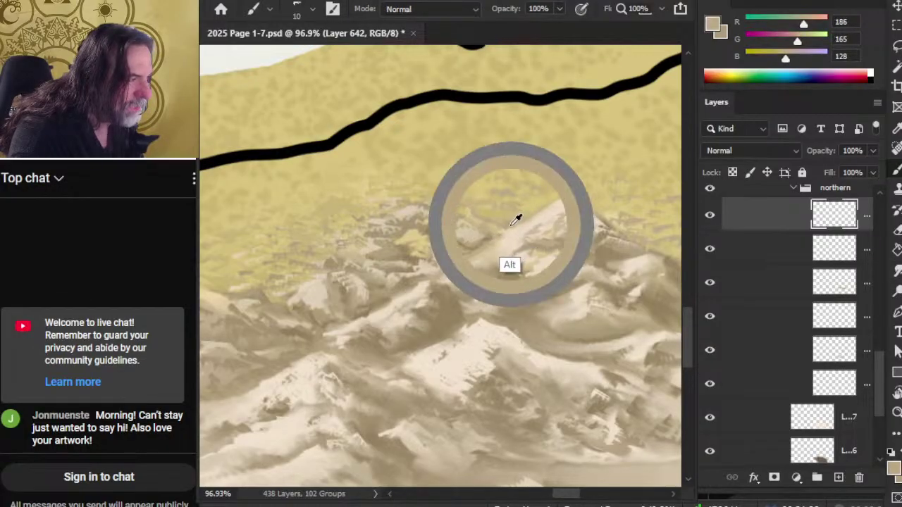
pyautogui.press('r')
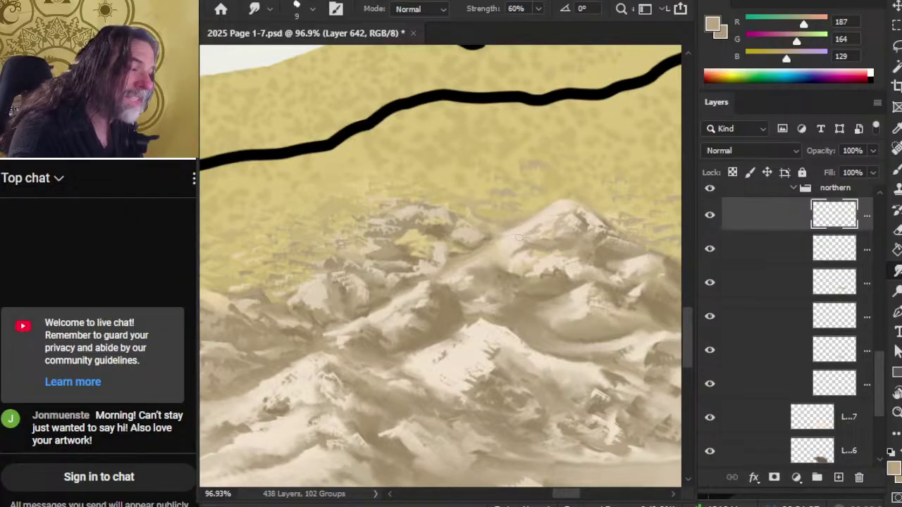
# Paint the dip left of the tallest peak with sampled tan tones, ending with RGB 214, 193, 147, and smudge the strokes.
pyautogui.press('b')
pyautogui.keyDown('alt'); pyautogui.click(494, 222); pyautogui.keyUp('alt')
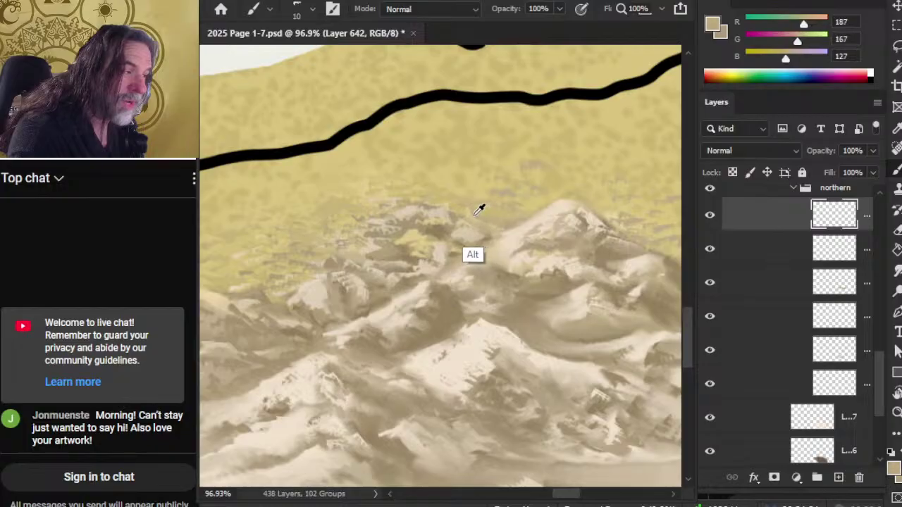
pyautogui.keyDown('alt'); pyautogui.click(482, 222); pyautogui.keyUp('alt')
pyautogui.press('r')
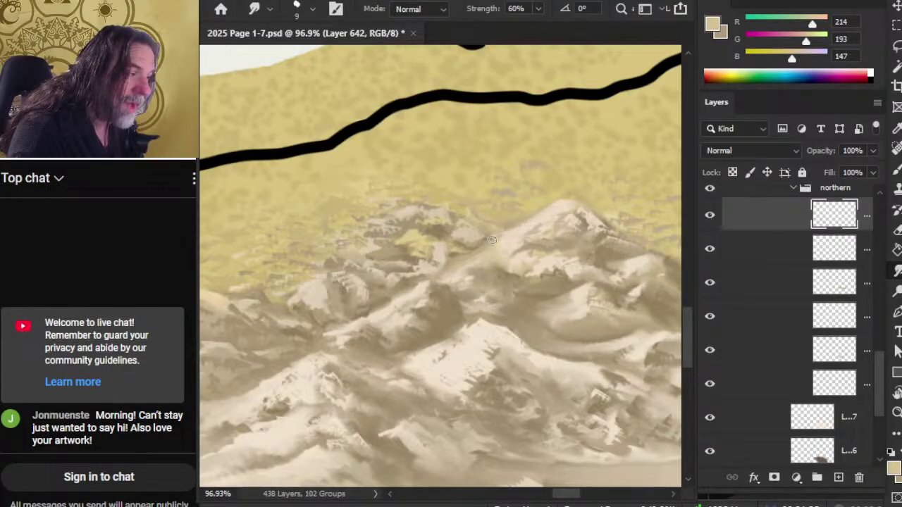
# Add sampled brown shading (175, 152, 120) to the tallest peak's face and blend it with the Smudge tool.
pyautogui.press('b')
pyautogui.keyDown('alt'); pyautogui.click(542, 240); pyautogui.keyUp('alt')
pyautogui.press('r')
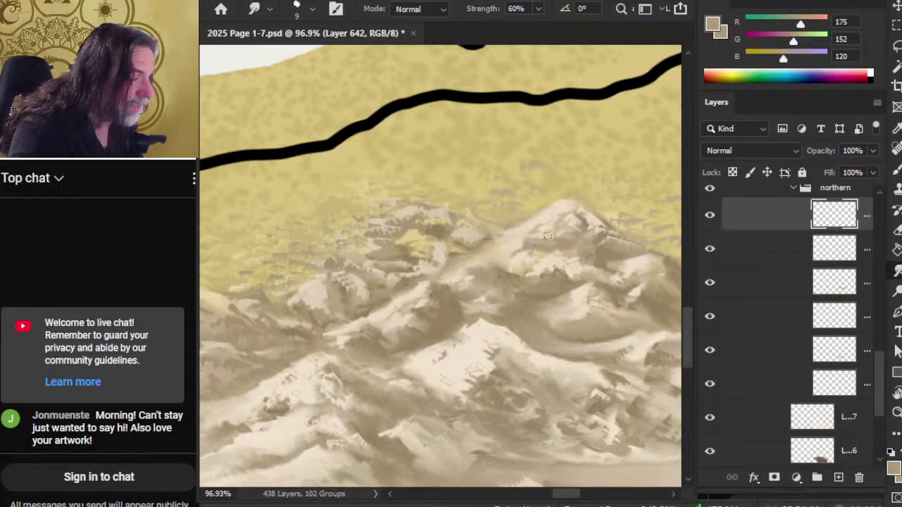
pyautogui.press('b')
# Break up the rocky lower slopes above the fog line with sampled tan (180, 164, 132) brushwork, smudging between strokes.
pyautogui.press('z')
pyautogui.moveTo(551, 341); pyautogui.dragTo(481, 315)
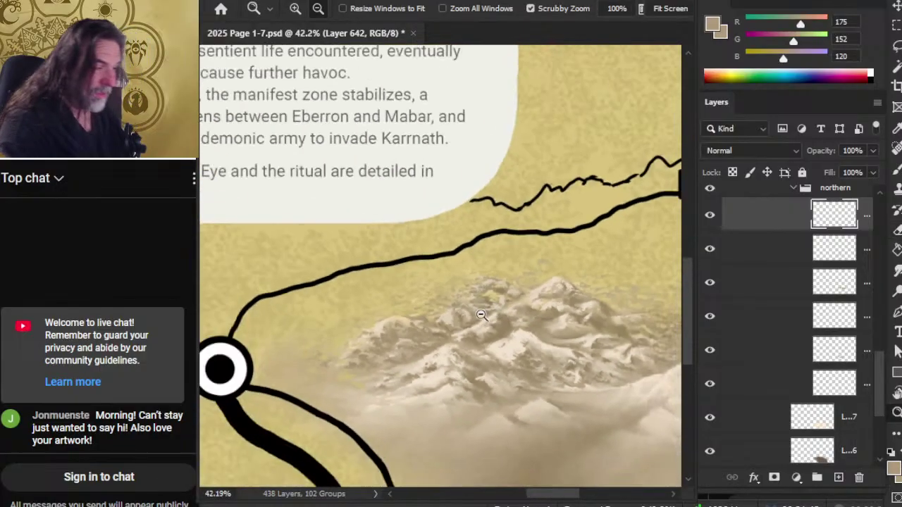
pyautogui.moveTo(582, 401); pyautogui.dragTo(429, 303)
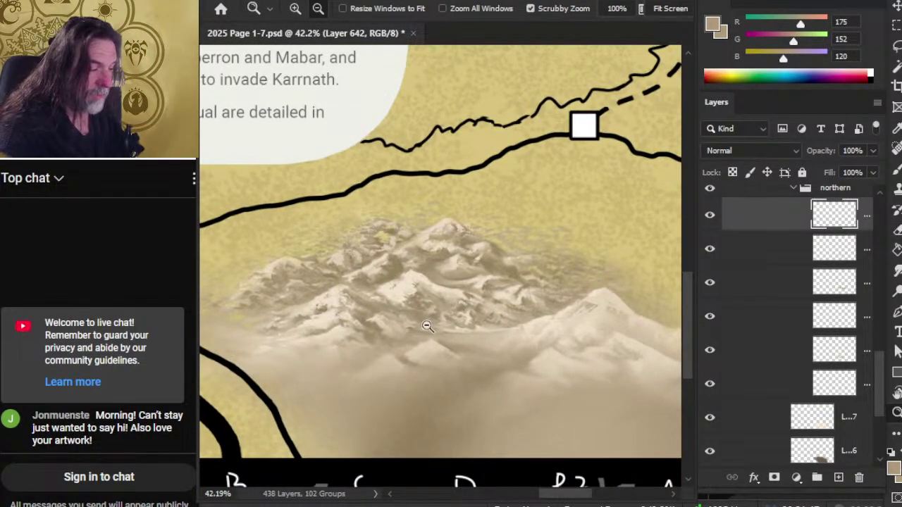
pyautogui.moveTo(427, 326); pyautogui.dragTo(499, 370)
pyautogui.press('b')
pyautogui.keyDown('alt'); pyautogui.click(486, 307); pyautogui.keyUp('alt')
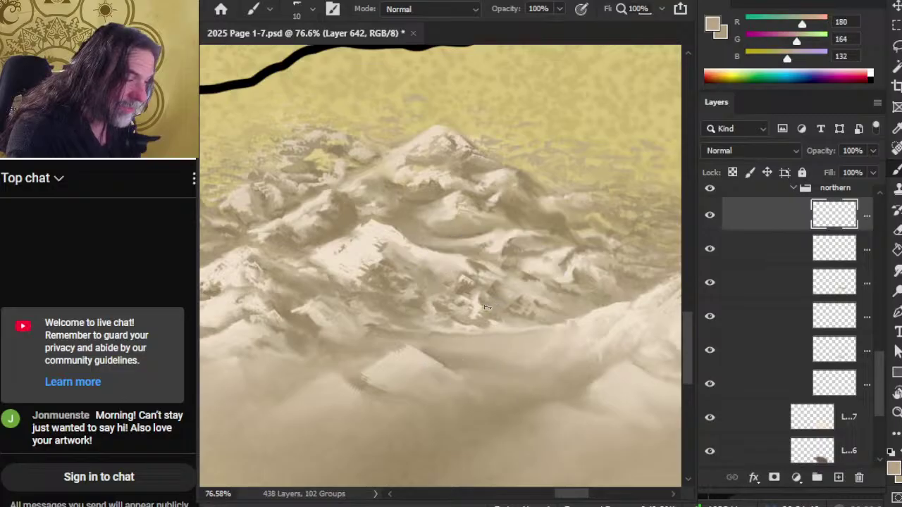
pyautogui.press('r')
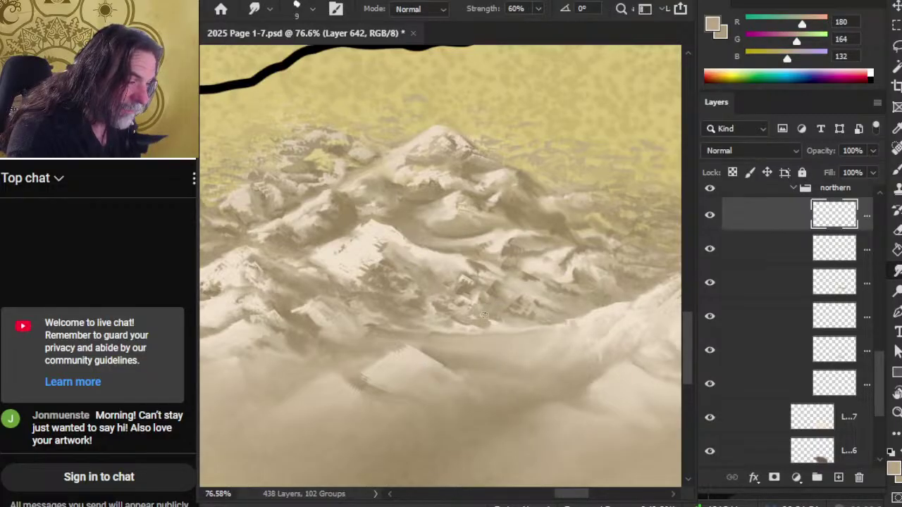
pyautogui.press('b')
pyautogui.press('r')
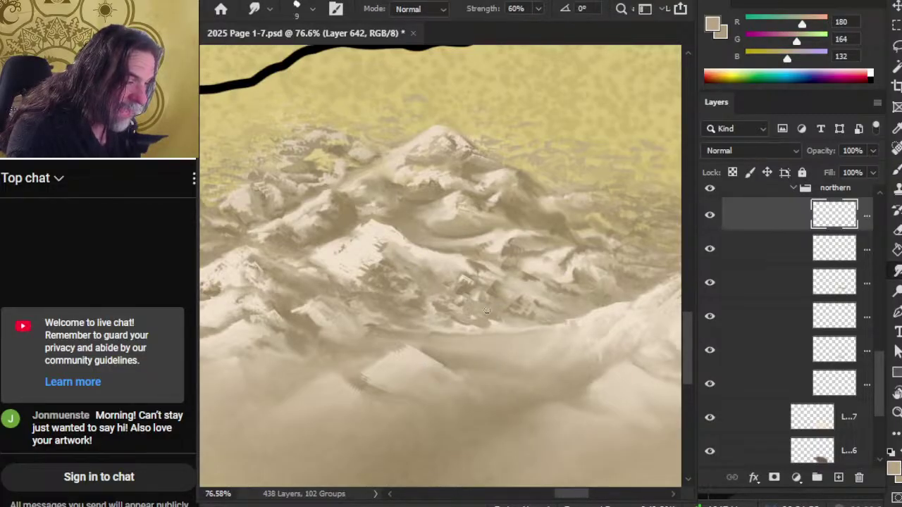
# Paint snow highlights in sampled cream (231, 215, 194) on the front-left snowy peak and smudge them into its slope.
pyautogui.press('z')
pyautogui.scroll(-3, 502, 337)
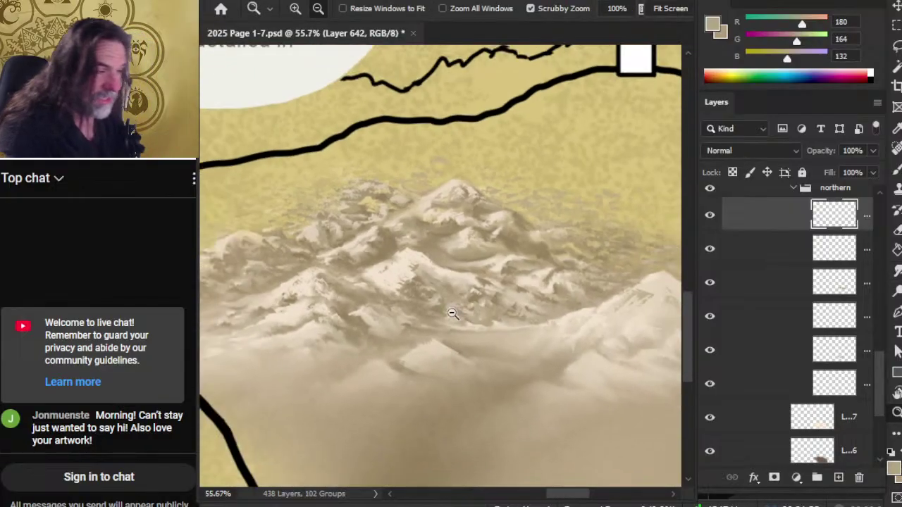
pyautogui.scroll(3, 296, 327)
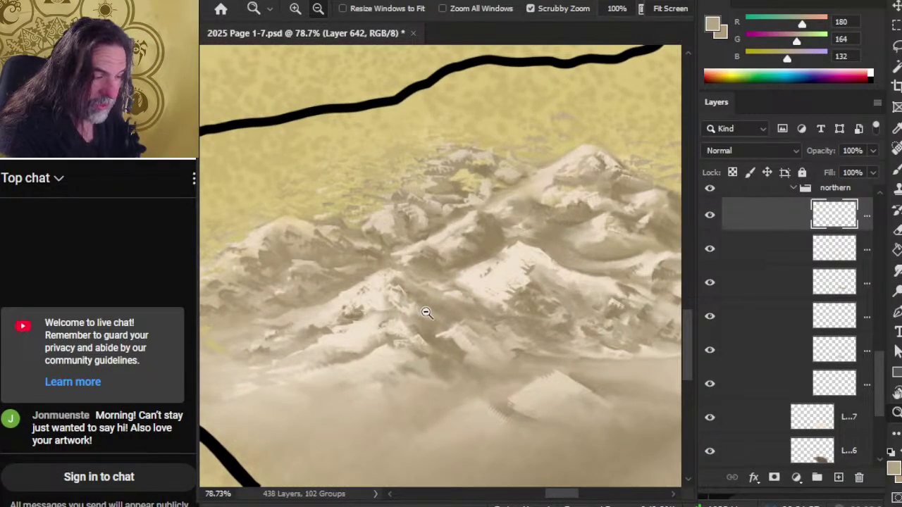
pyautogui.scroll(2, 422, 312)
pyautogui.press('b')
pyautogui.keyDown('alt'); pyautogui.click(400, 284); pyautogui.keyUp('alt')
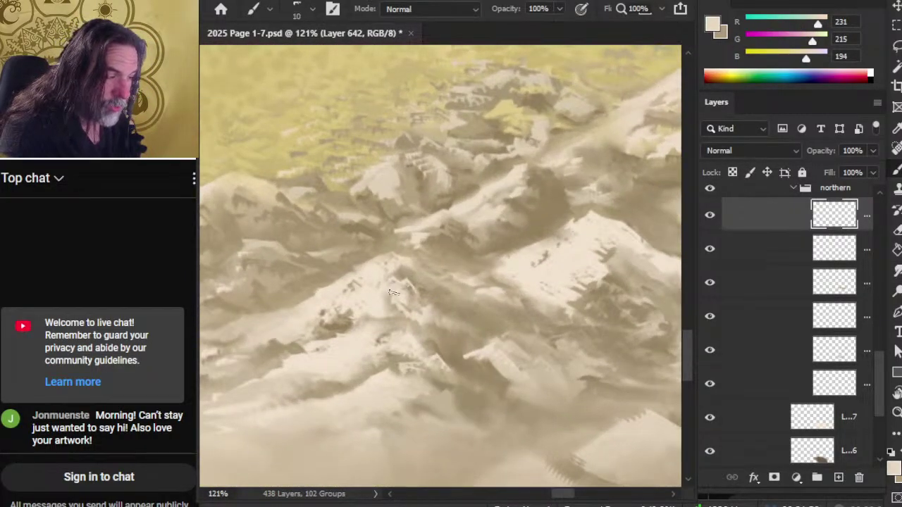
pyautogui.press('r')
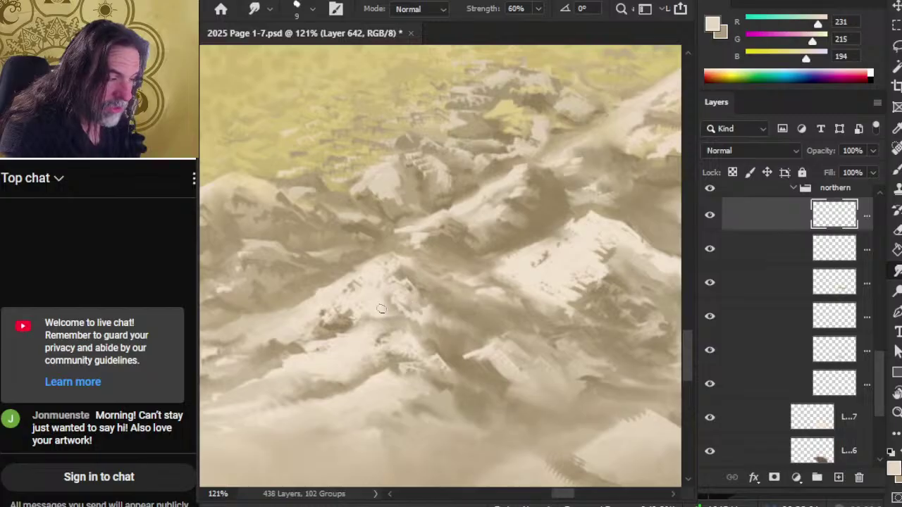
# Brush cream snow patches over the low foothills left of the front snowy peak and smudge them into the mist.
pyautogui.press('b')
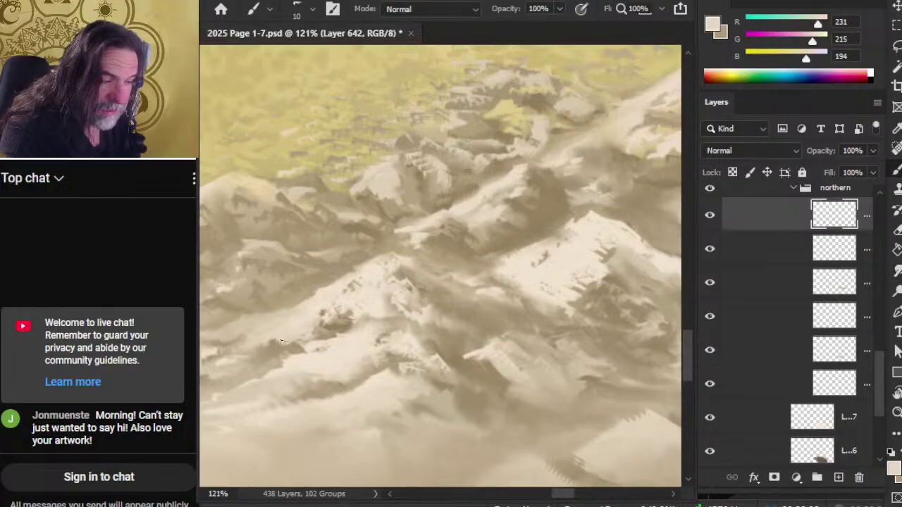
pyautogui.moveTo(253, 356)
pyautogui.mouseDown()
pyautogui.moveTo(386, 346)
pyautogui.moveTo(398, 333)
pyautogui.mouseUp()
pyautogui.press('r')
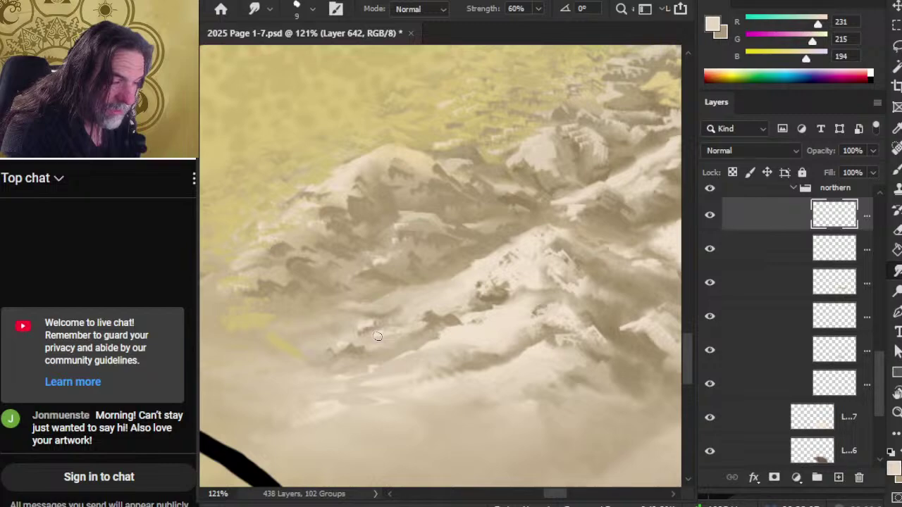
pyautogui.press('b')
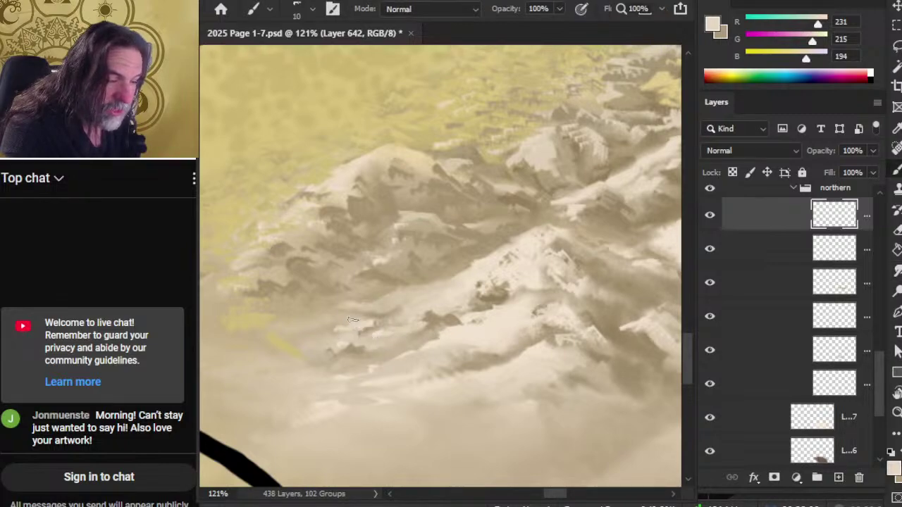
pyautogui.press('r')
pyautogui.press('b')
pyautogui.press('r')
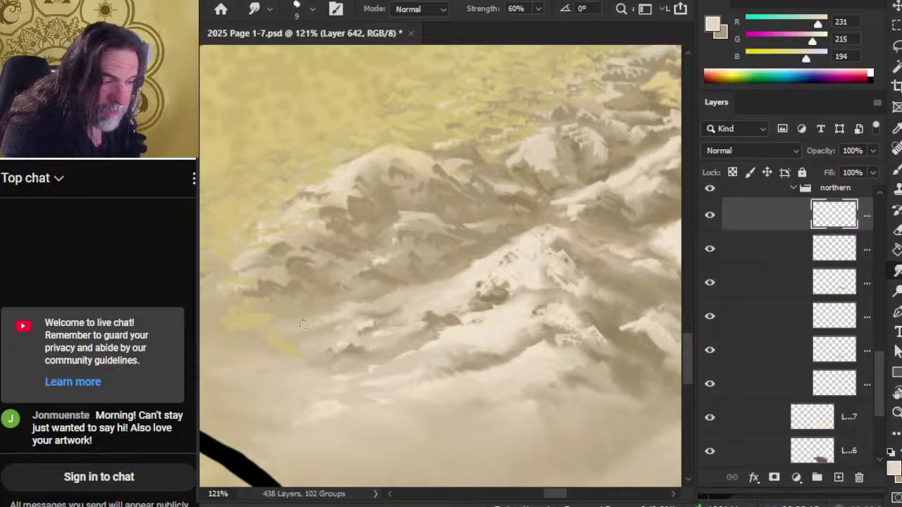
# Paint and smudge cream highlights along the leftmost mountain's rocky foot and the small ridge in front of it.
pyautogui.press('b')
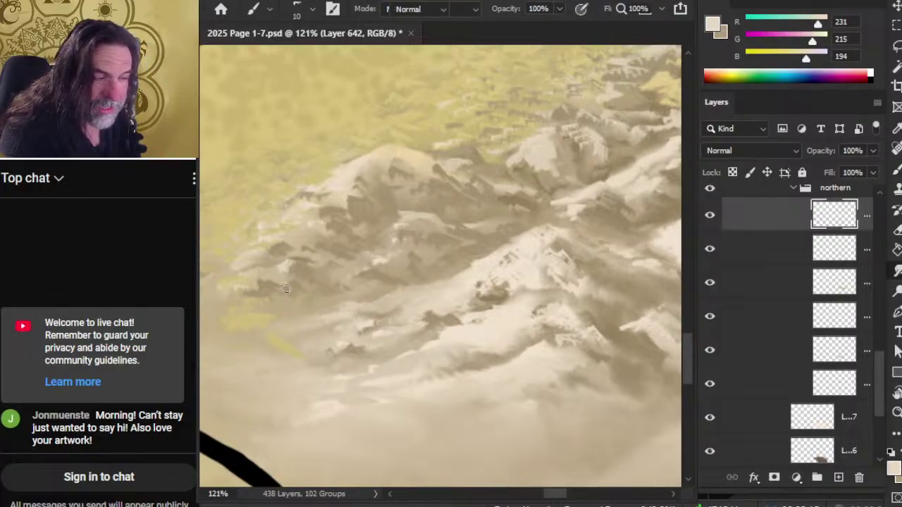
pyautogui.press('r')
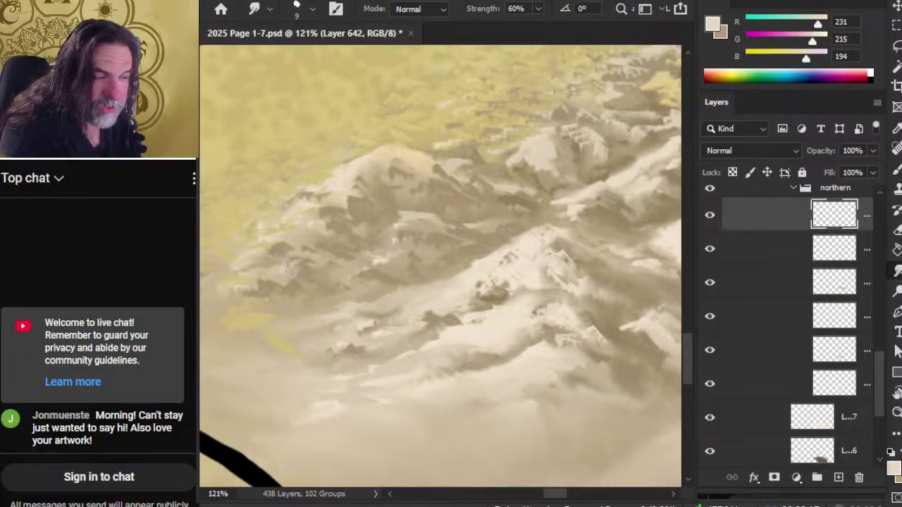
pyautogui.press('b')
pyautogui.press('r')
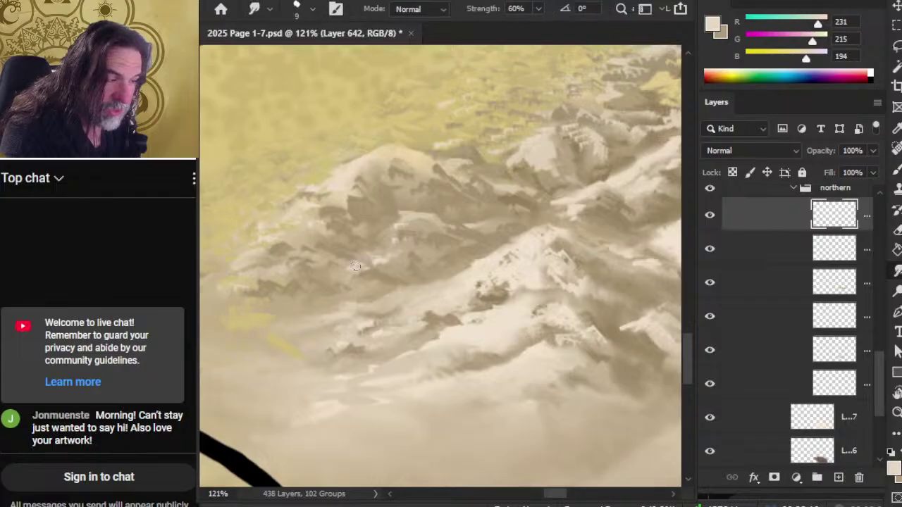
pyautogui.press('b')
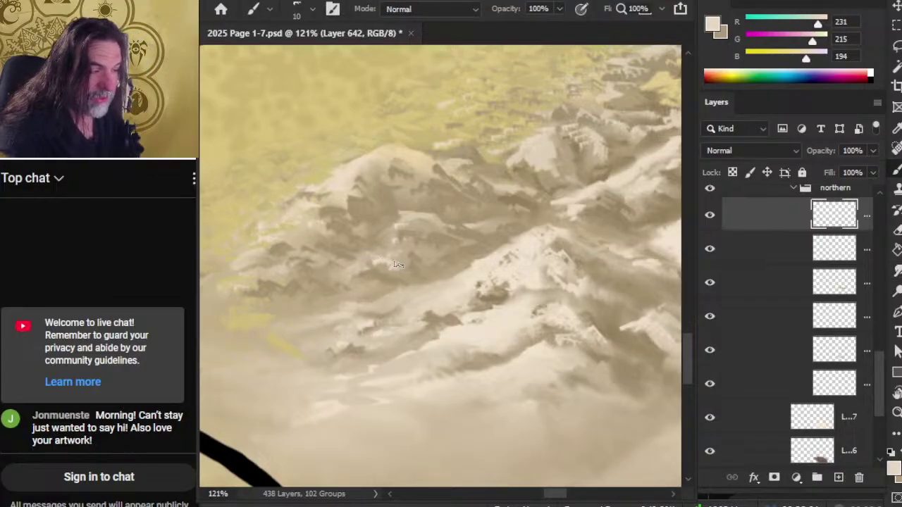
pyautogui.press('r')
pyautogui.press('b')
pyautogui.press('r')
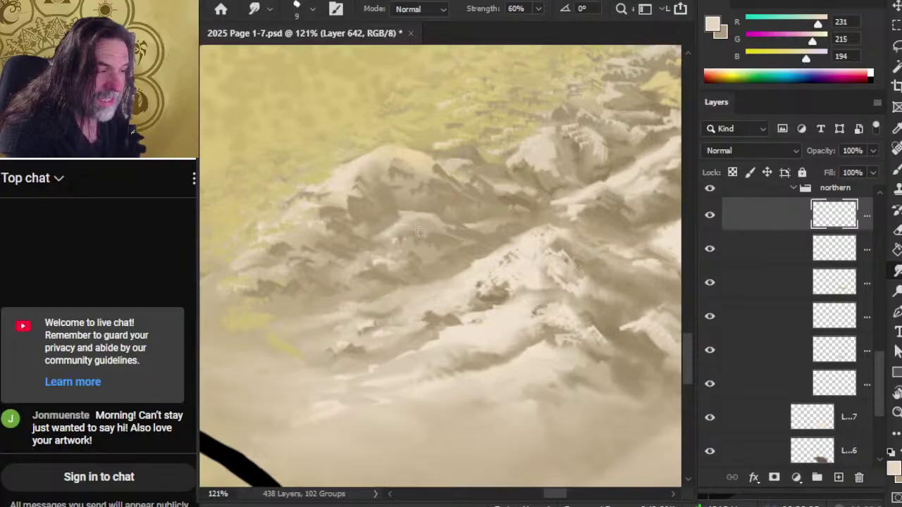
# Paint cream snow streaks across the leftmost mountain's shadowed face and right shoulder, softening them with the Smudge tool.
pyautogui.press('b')
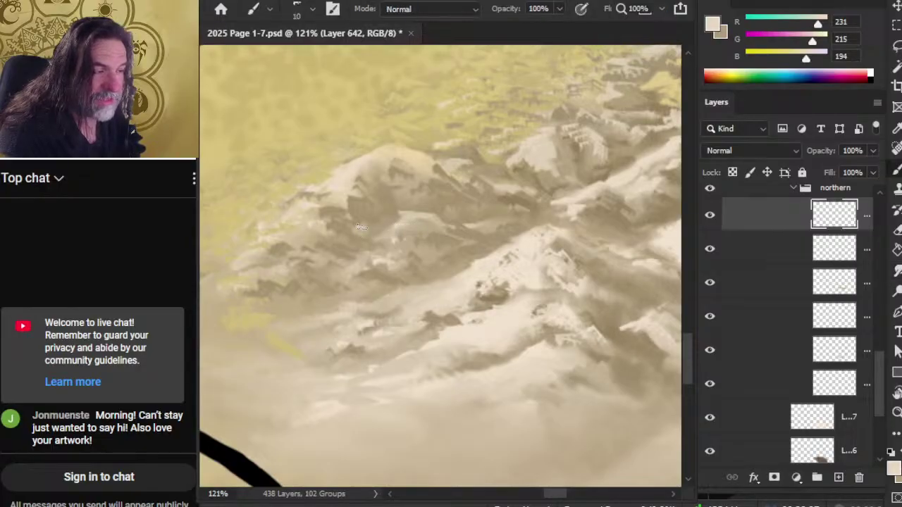
pyautogui.press('r')
pyautogui.press('b')
pyautogui.press('r')
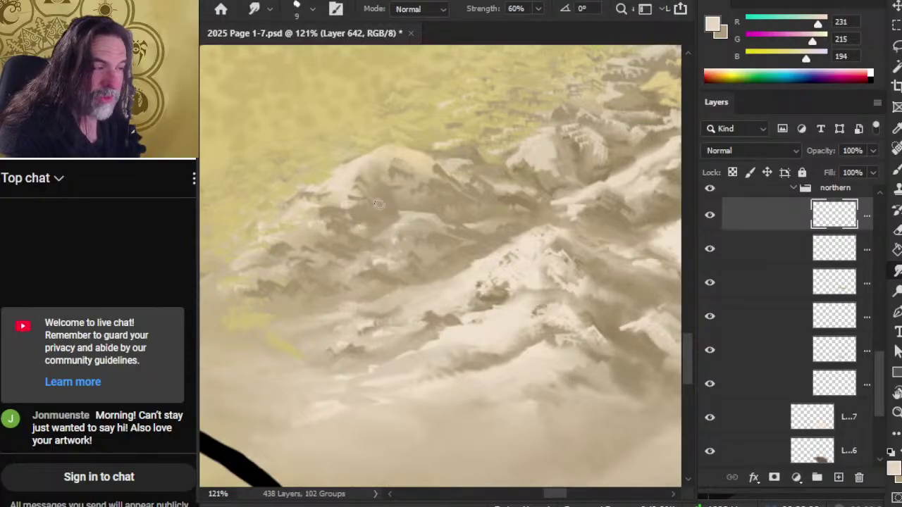
pyautogui.press('b')
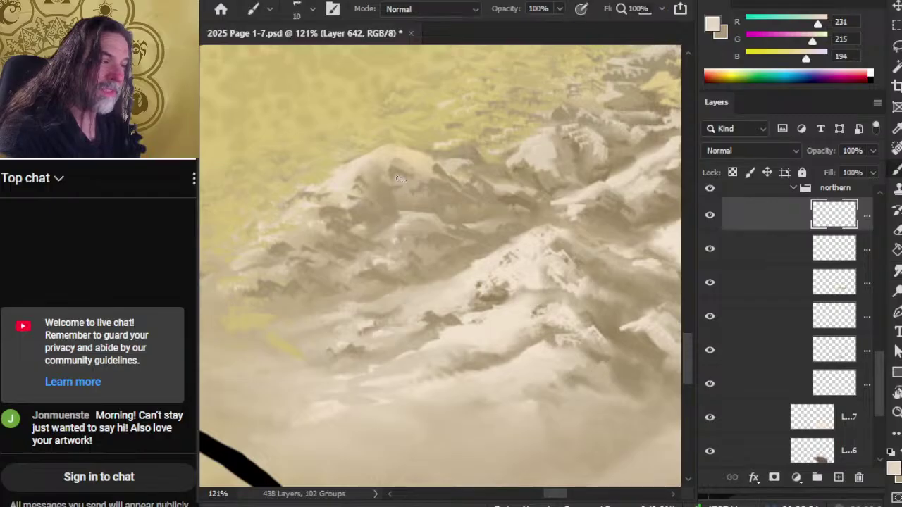
pyautogui.press('r')
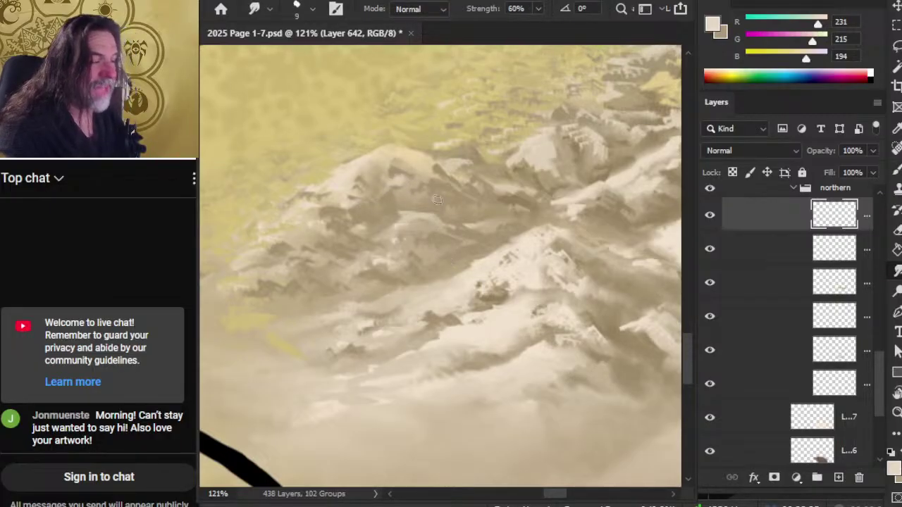
pyautogui.press('b')
pyautogui.press('r')
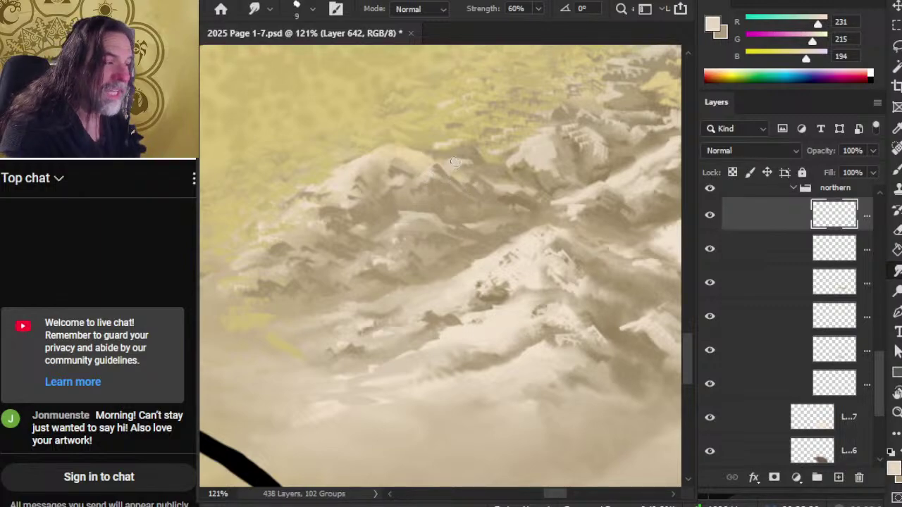
# Rework the saddle right of the leftmost mountain with sampled tan (185, 164, 123) and yellowish tan (199, 179, 117), smudging the strokes.
pyautogui.press('b')
pyautogui.keyDown('alt'); pyautogui.click(444, 143); pyautogui.keyUp('alt')
pyautogui.press('r')
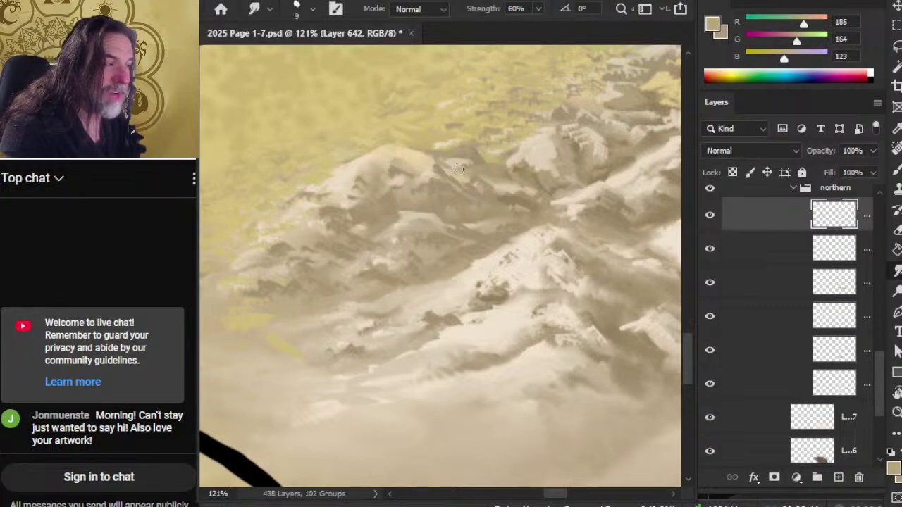
pyautogui.press('b')
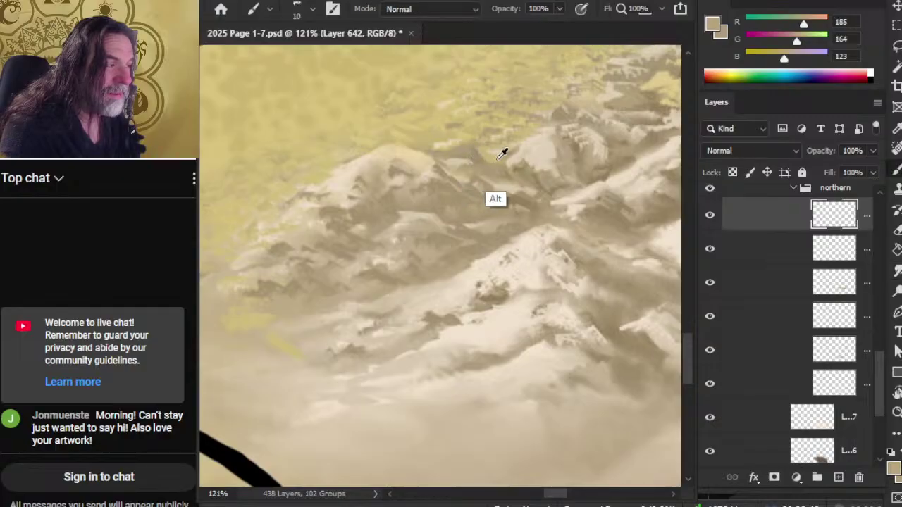
pyautogui.keyDown('alt'); pyautogui.click(494, 158); pyautogui.keyUp('alt')
pyautogui.press('r')
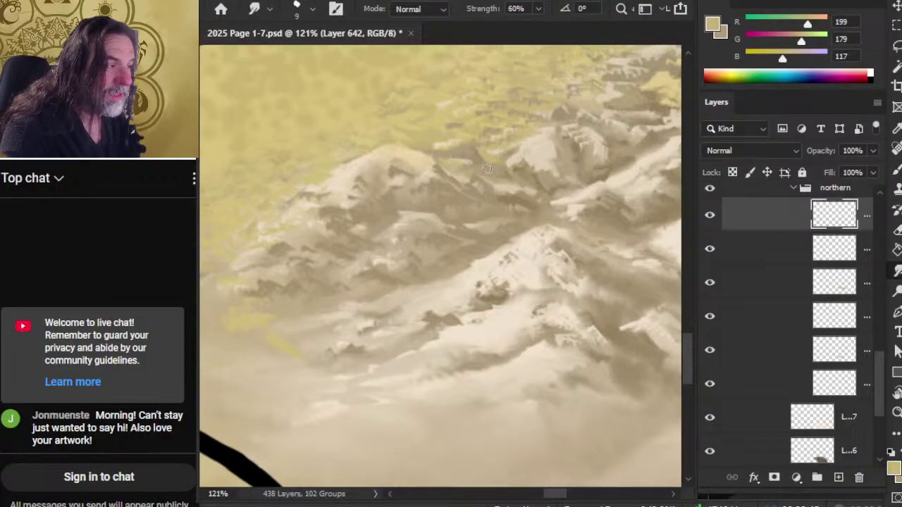
pyautogui.press('b')
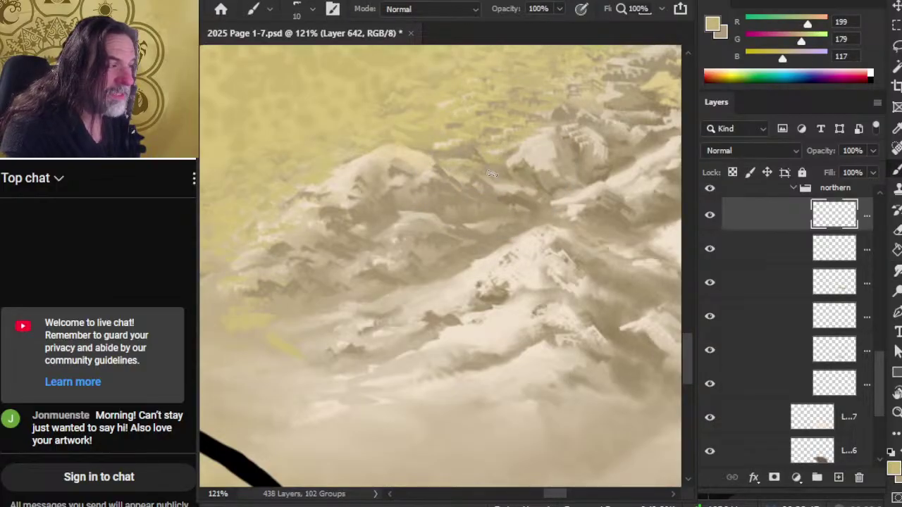
pyautogui.press('r')
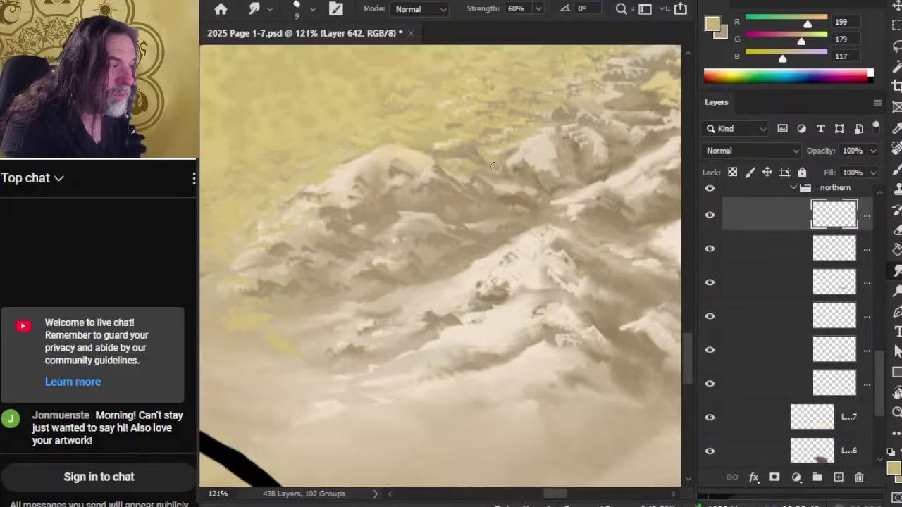
# Paint sampled tan (172, 152, 119) over the saddle between the leftmost mountain and the rounded snowy peak, smudging the strokes.
pyautogui.press('b')
pyautogui.keyDown('alt'); pyautogui.click(469, 153); pyautogui.keyUp('alt')
pyautogui.press('r')
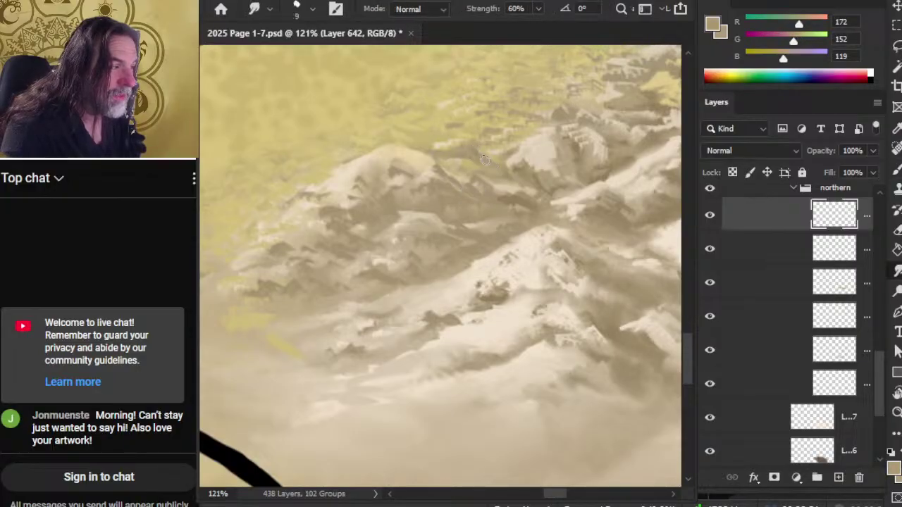
pyautogui.press('b')
pyautogui.press('r')
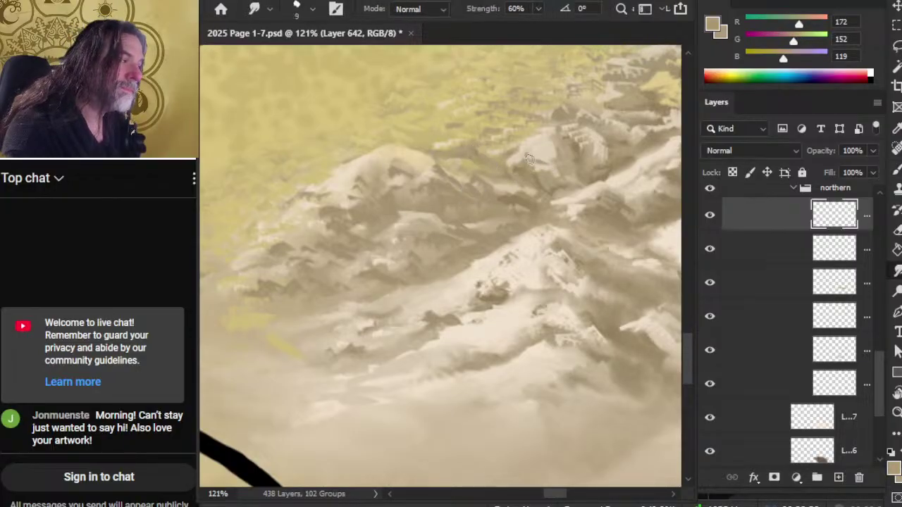
# Brush darker brown (147, 127, 92) shadows along the foot of the rounded snowy peak and soften them with the Smudge tool.
pyautogui.press('b')
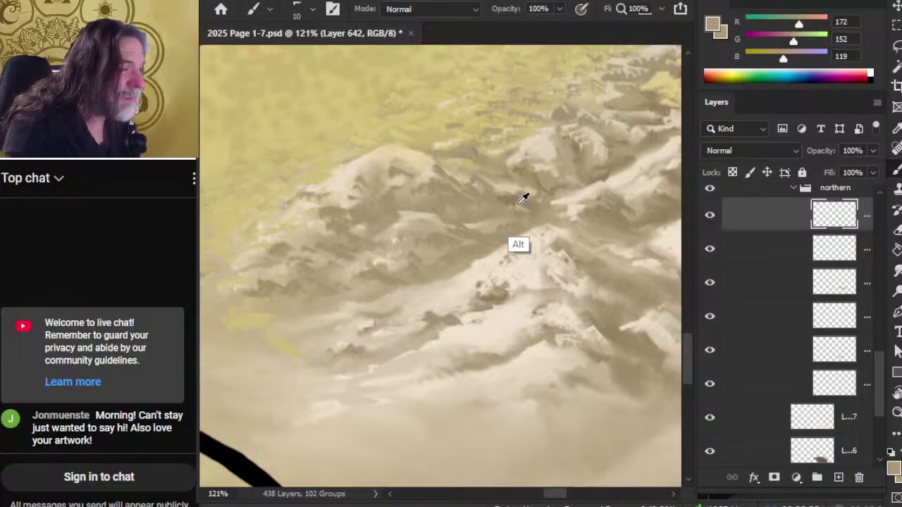
pyautogui.keyDown('alt'); pyautogui.click(521, 202); pyautogui.keyUp('alt')
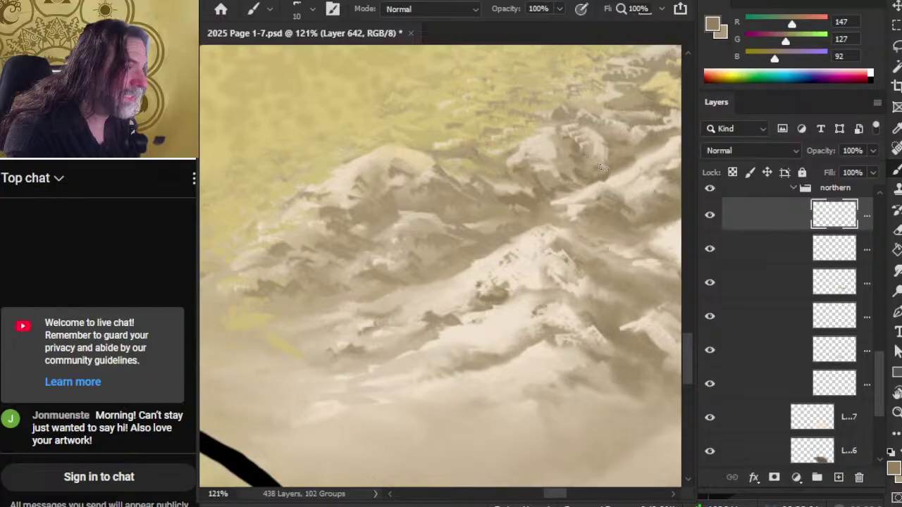
pyautogui.press('r')
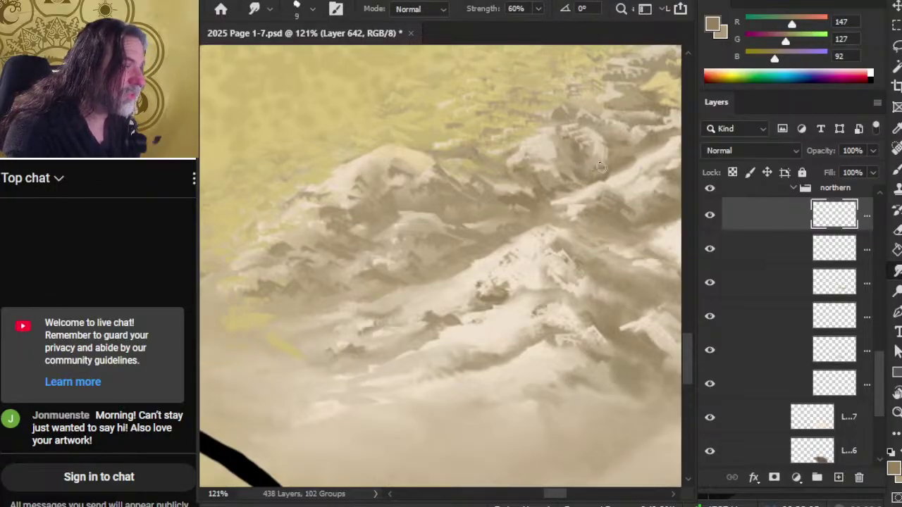
pyautogui.press('b')
pyautogui.press('r')
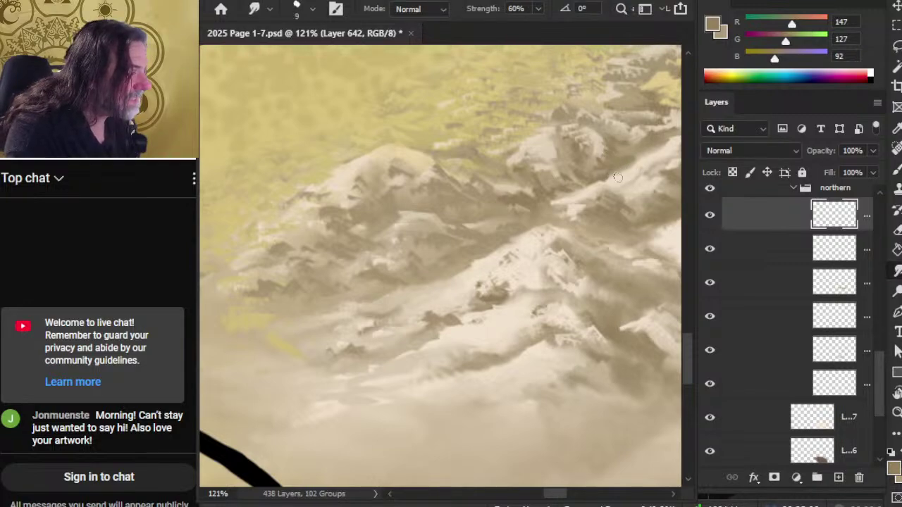
# Rework the upper left slope of the middle ridge with sampled cream (235, 219, 197) and tan (190, 171, 136), smudging the strokes.
pyautogui.moveTo(617, 178); pyautogui.dragTo(489, 278)
pyautogui.press('b')
pyautogui.keyDown('alt'); pyautogui.click(503, 252); pyautogui.keyUp('alt')
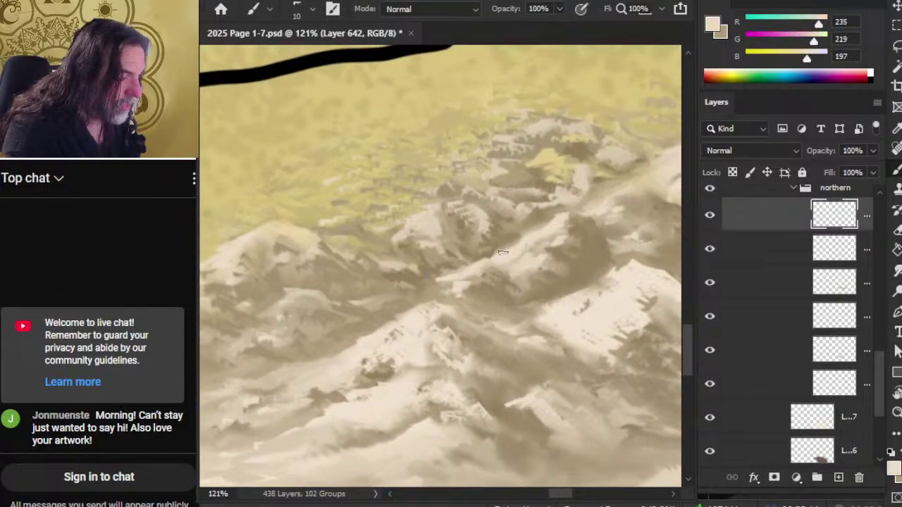
pyautogui.press('r')
pyautogui.press('b')
pyautogui.keyDown('alt'); pyautogui.click(529, 227); pyautogui.keyUp('alt')
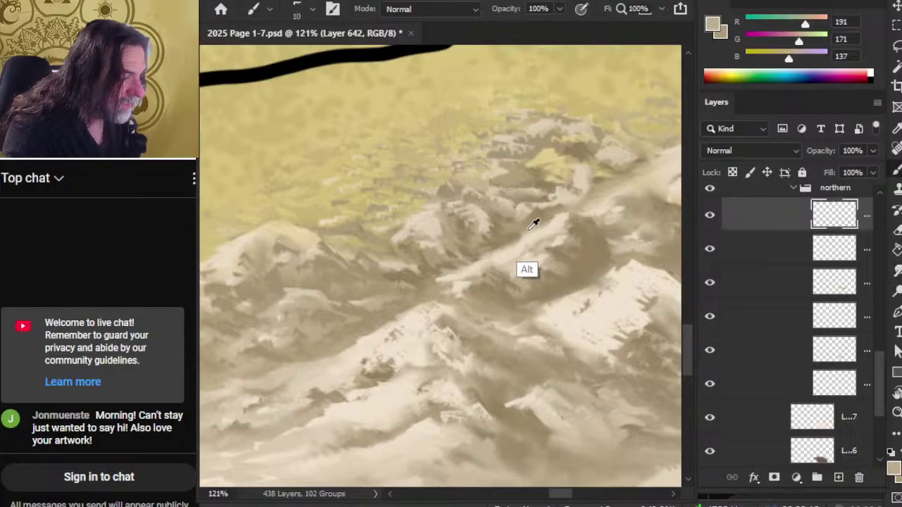
pyautogui.keyDown('alt'); pyautogui.click(533, 224); pyautogui.keyUp('alt')
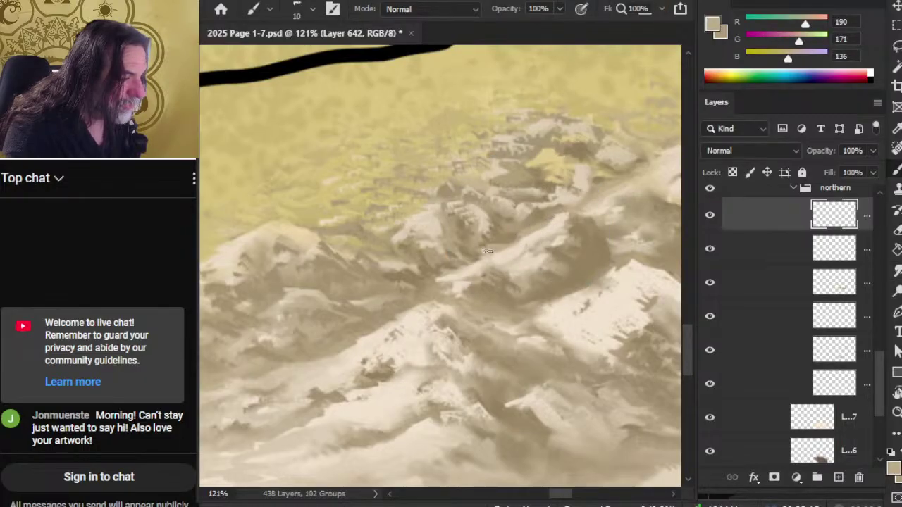
pyautogui.press('r')
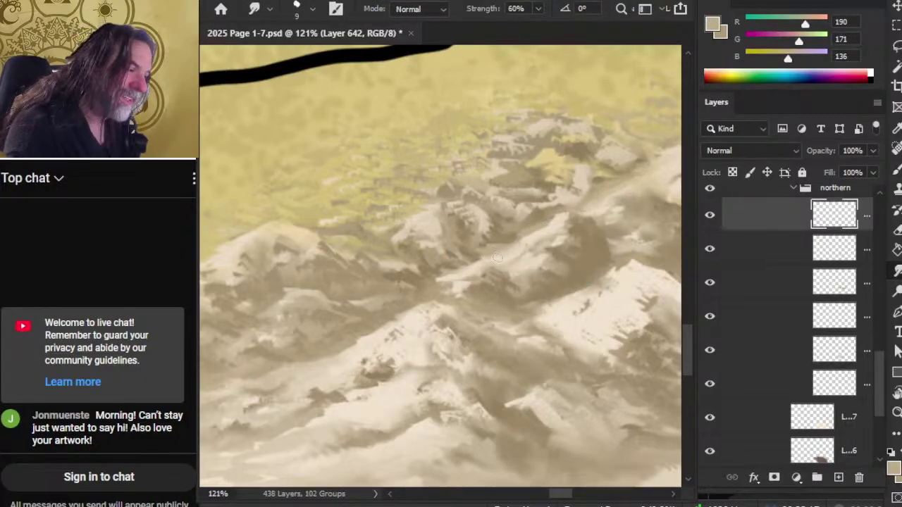
pyautogui.moveTo(485, 245); pyautogui.dragTo(534, 232)
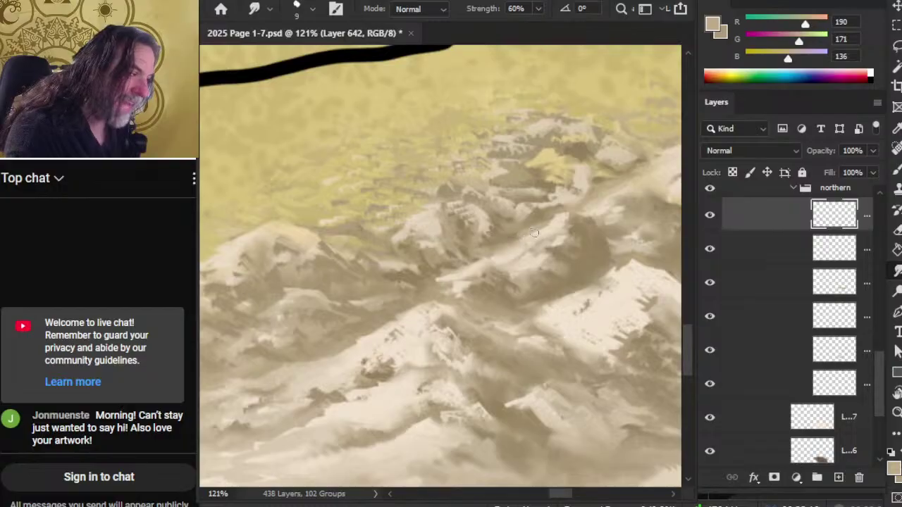
# Highlight the middle ridge's crest with cream (229, 214, 190) and shade its right face with brown (150, 130, 97), smudging both.
pyautogui.press('b')
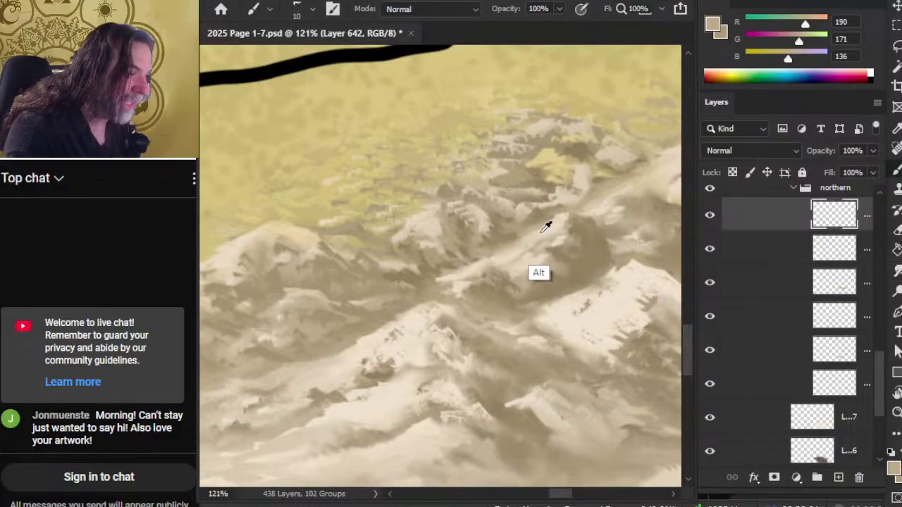
pyautogui.keyDown('alt'); pyautogui.click(545, 225); pyautogui.keyUp('alt')
pyautogui.press('r')
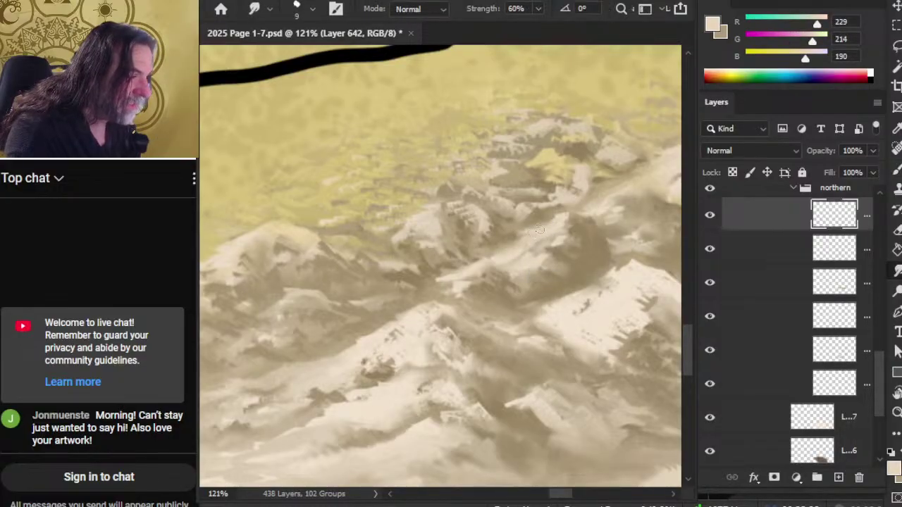
pyautogui.press('b')
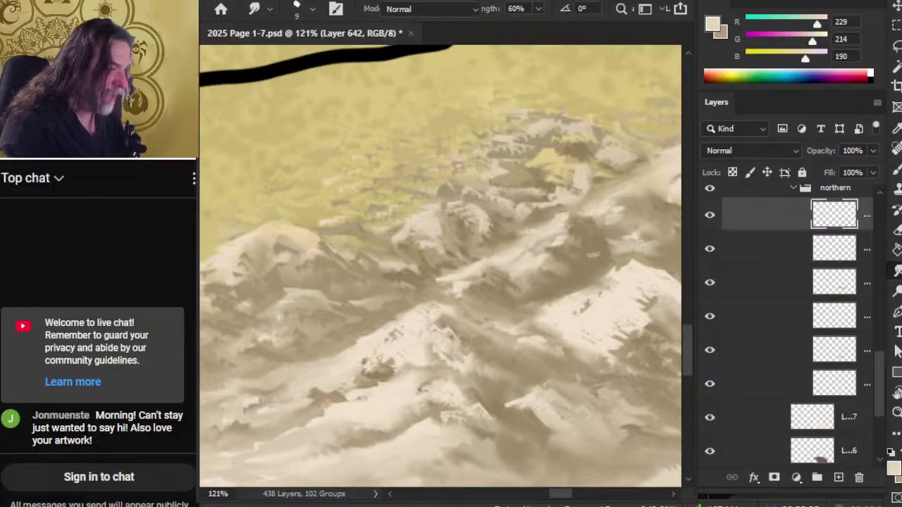
pyautogui.keyDown('alt'); pyautogui.click(603, 253); pyautogui.keyUp('alt')
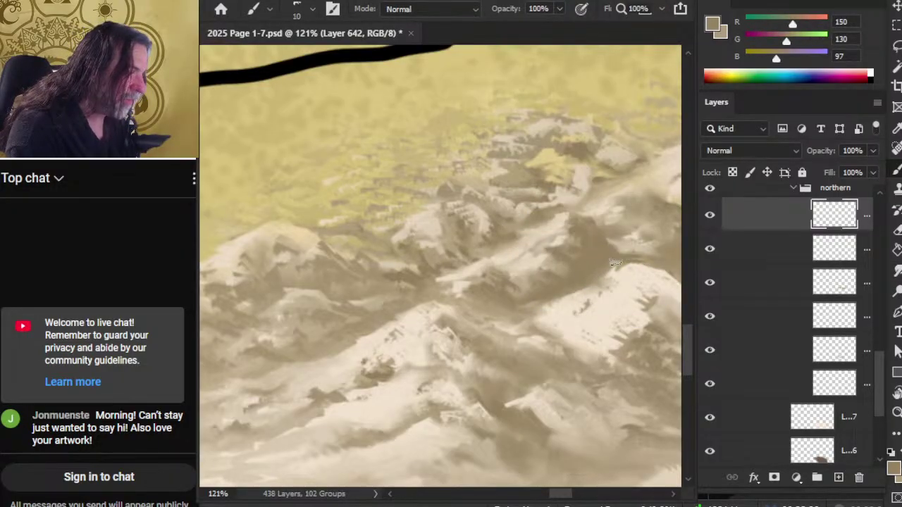
pyautogui.press('r')
pyautogui.press('b')
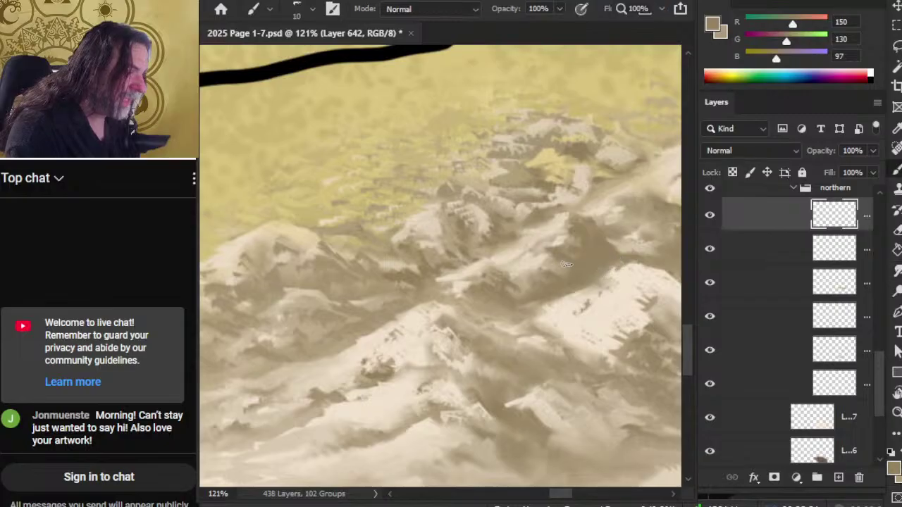
# Blend the large snowy peak's left slope into the valley using sampled tan (180, 165, 135) and cream (241, 226, 206).
pyautogui.keyDown('alt'); pyautogui.click(561, 307); pyautogui.keyUp('alt')
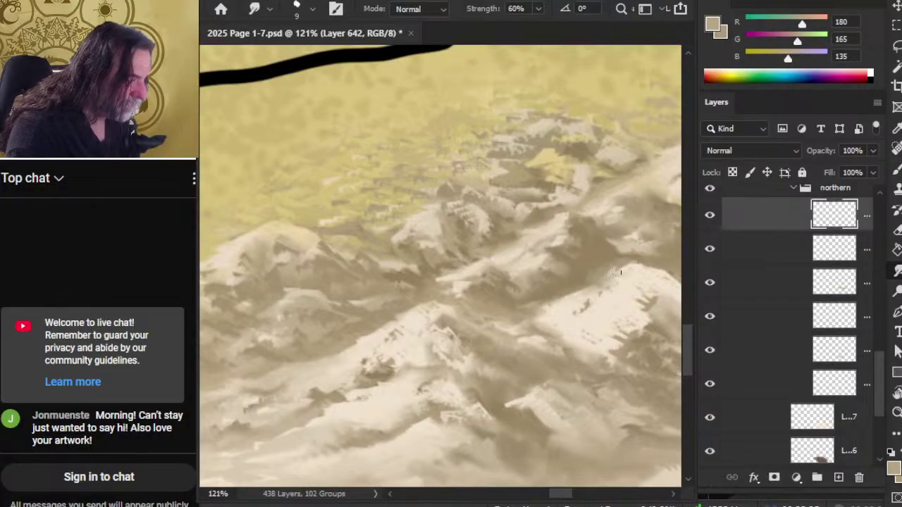
pyautogui.moveTo(562, 296); pyautogui.dragTo(574, 291)
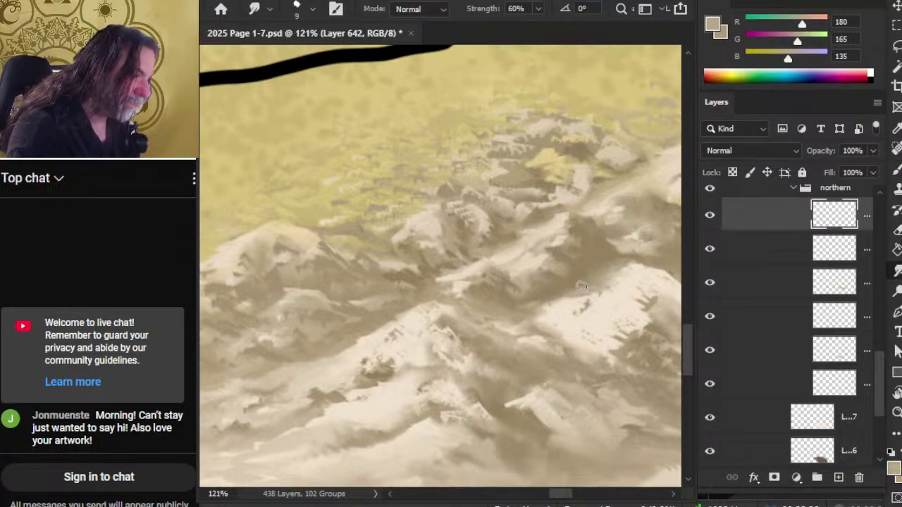
pyautogui.press('b')
pyautogui.press('r')
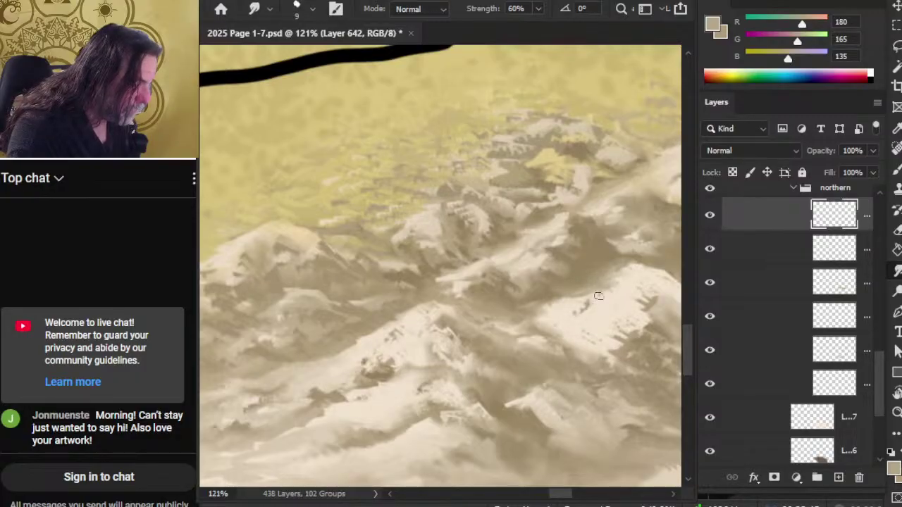
pyautogui.press('b')
pyautogui.keyDown('alt'); pyautogui.click(574, 298); pyautogui.keyUp('alt')
pyautogui.press('r')
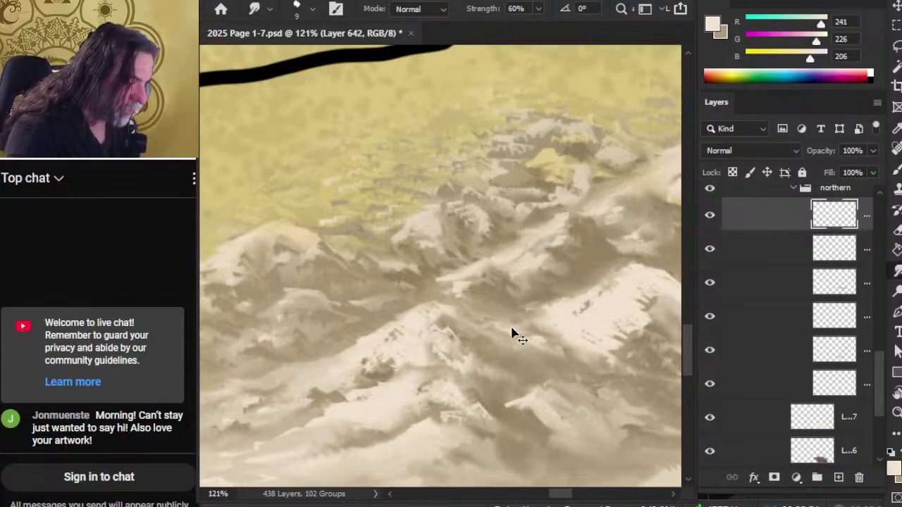
# Paint the valley left of the large snowy peak with sampled tans (168, 147, 114) and (175, 156, 123), smudging them smooth.
pyautogui.press('b')
pyautogui.keyDown('alt'); pyautogui.click(525, 310); pyautogui.keyUp('alt')
pyautogui.press('r')
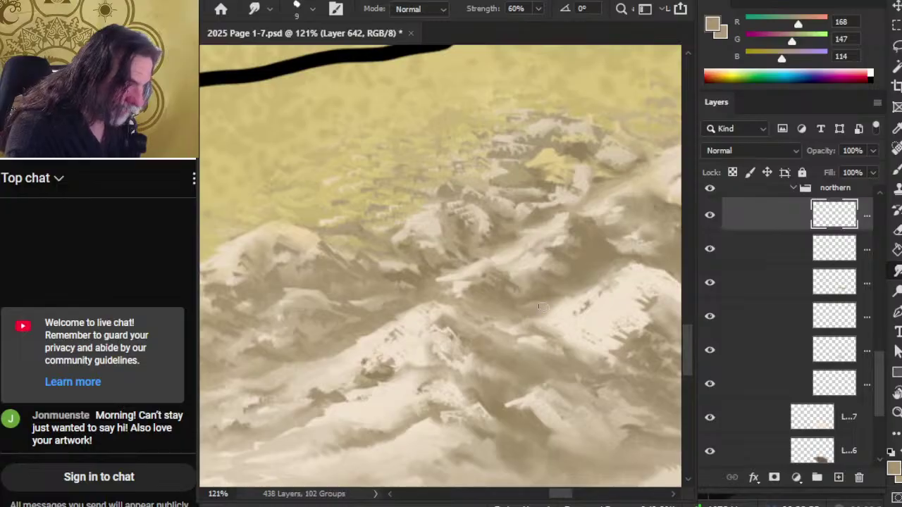
pyautogui.press('b')
pyautogui.keyDown('alt'); pyautogui.click(517, 306); pyautogui.keyUp('alt')
pyautogui.press('r')
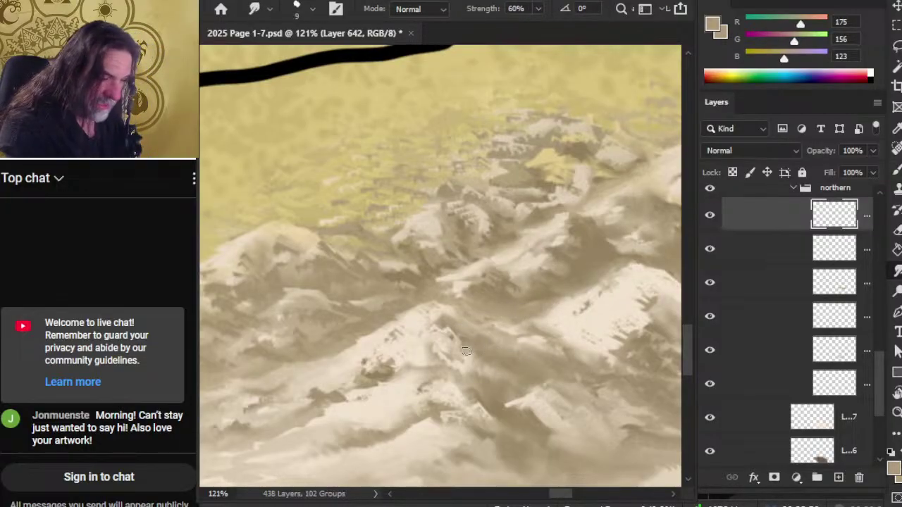
# Touch up the shadowed valley below the middle ridge with sampled tan (169, 151, 117) and smudge the strokes.
pyautogui.press('z')
pyautogui.moveTo(533, 352); pyautogui.dragTo(519, 393)
pyautogui.moveTo(577, 356); pyautogui.dragTo(448, 308)
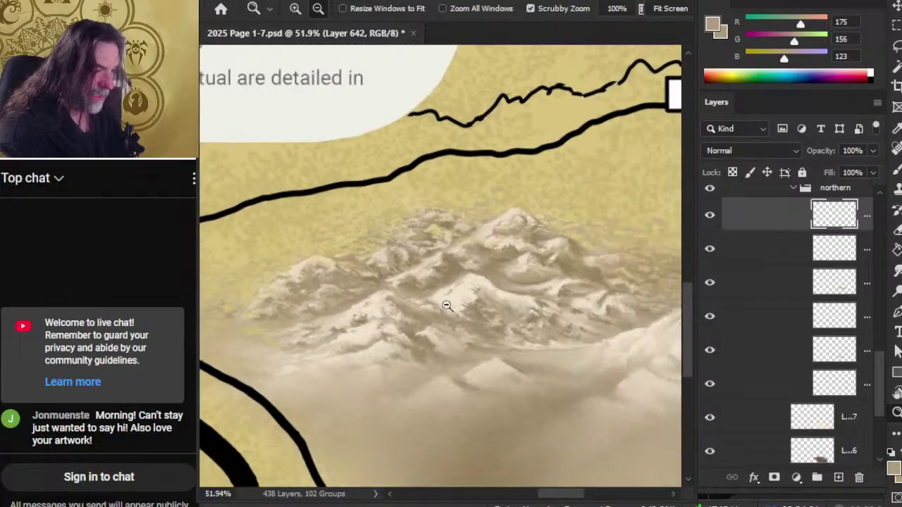
pyautogui.moveTo(409, 279); pyautogui.dragTo(452, 280)
pyautogui.press('b')
pyautogui.keyDown('alt'); pyautogui.click(410, 293); pyautogui.keyUp('alt')
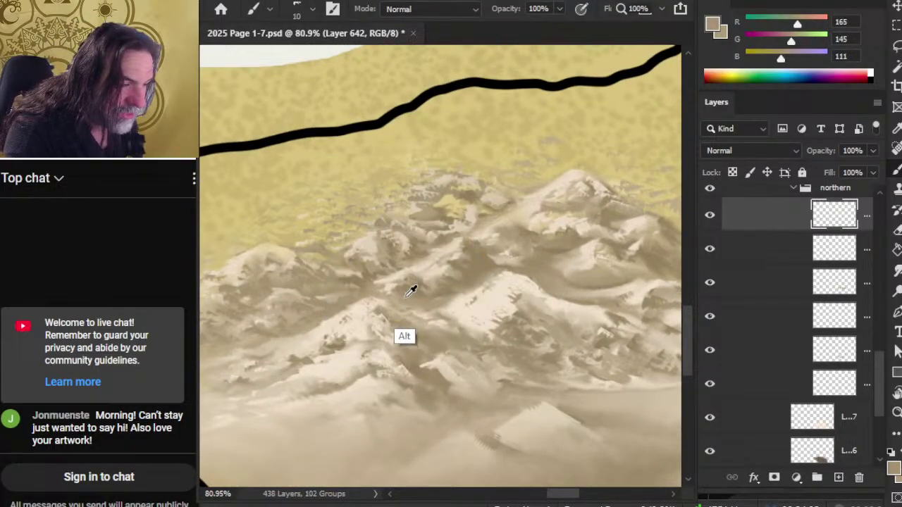
pyautogui.press('r')
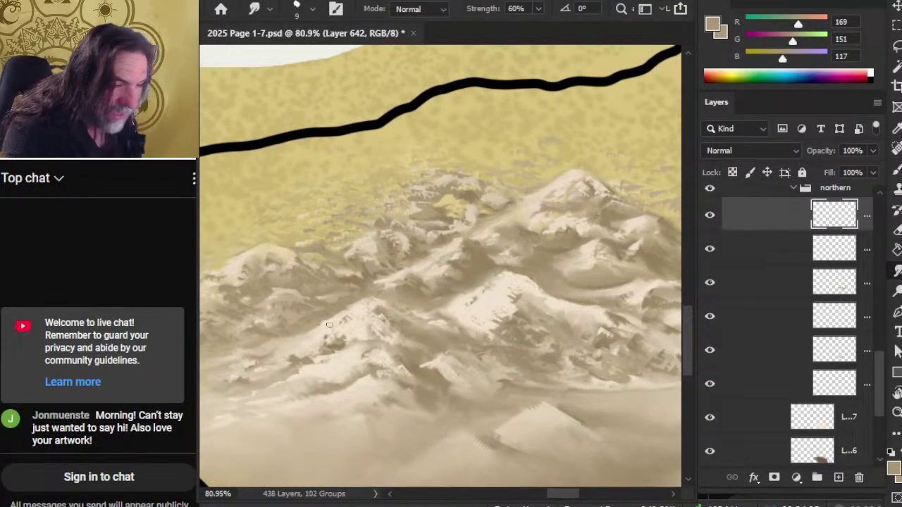
# Paint tan (177, 160, 128) over the top of the rounded snowy peak behind the middle ridge and smudge it.
pyautogui.press('z')
pyautogui.moveTo(423, 318); pyautogui.dragTo(396, 350)
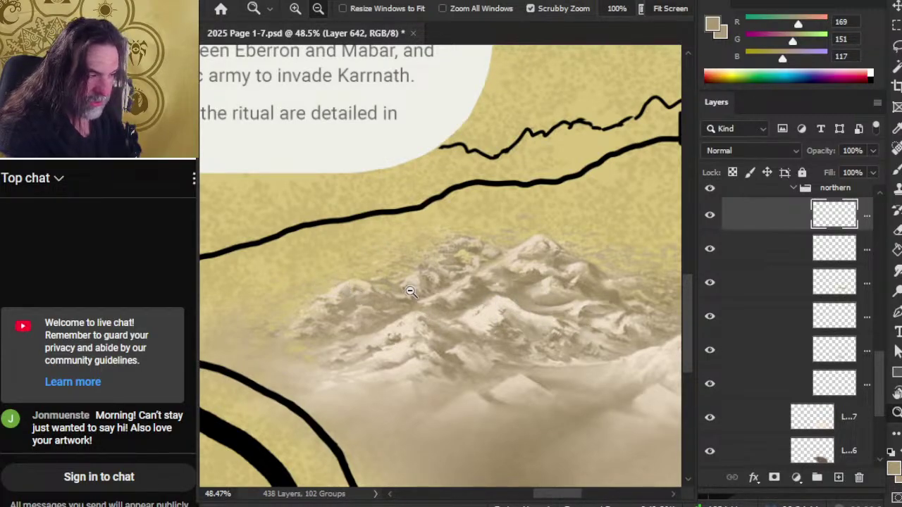
pyautogui.moveTo(402, 290); pyautogui.dragTo(433, 303)
pyautogui.press('b')
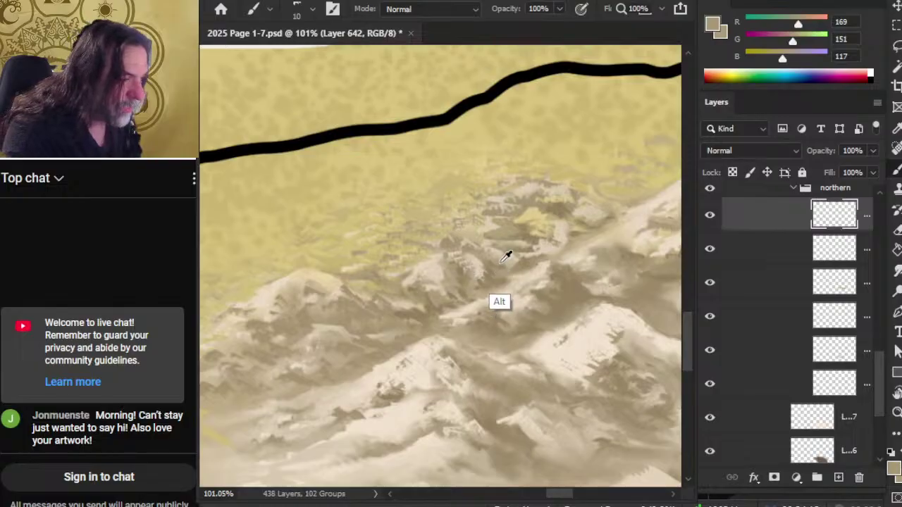
pyautogui.keyDown('alt'); pyautogui.click(468, 266); pyautogui.keyUp('alt')
pyautogui.press('r')
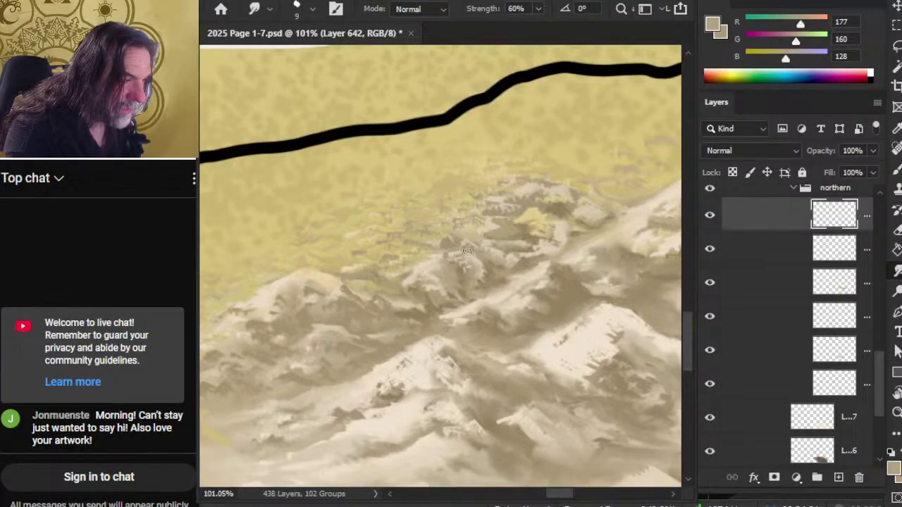
pyautogui.keyDown('alt'); pyautogui.click(468, 252); pyautogui.keyUp('alt')
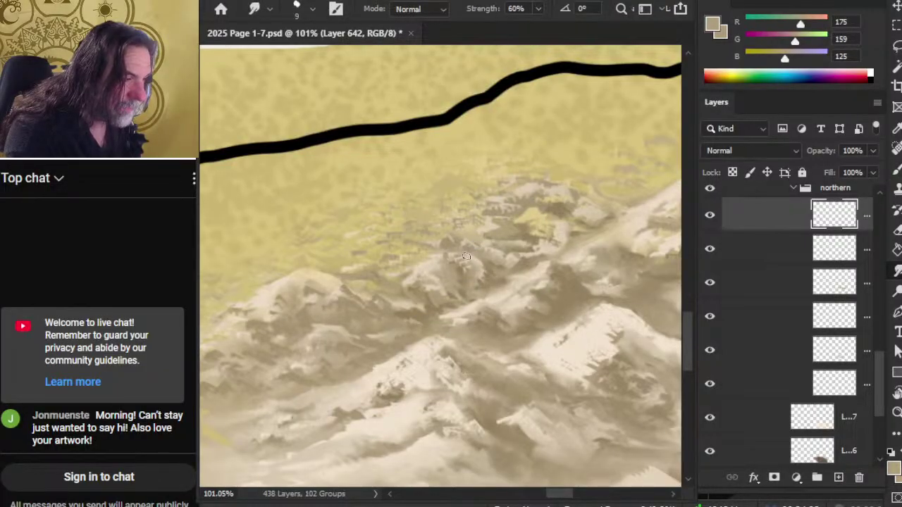
# Blend the yellow patch on the hazy rear ridge into the surrounding tan rock with the Smudge tool.
pyautogui.press('b')
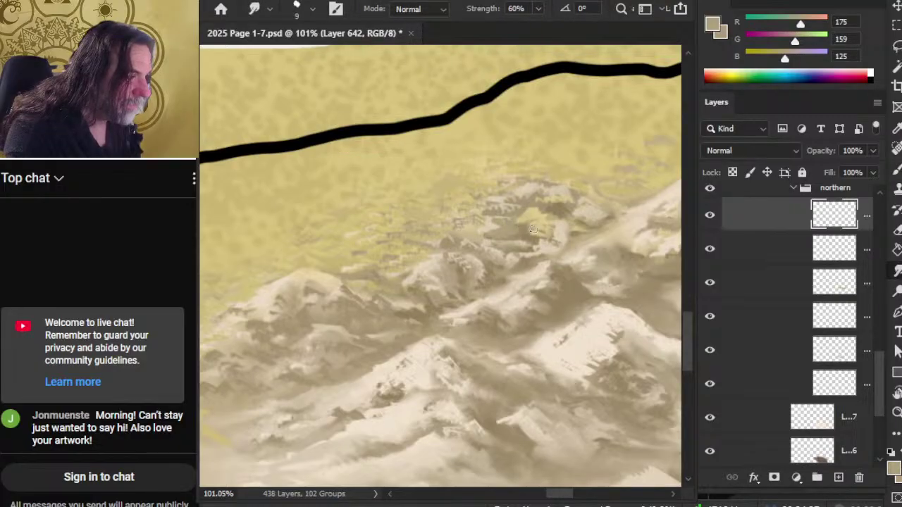
pyautogui.press('b')
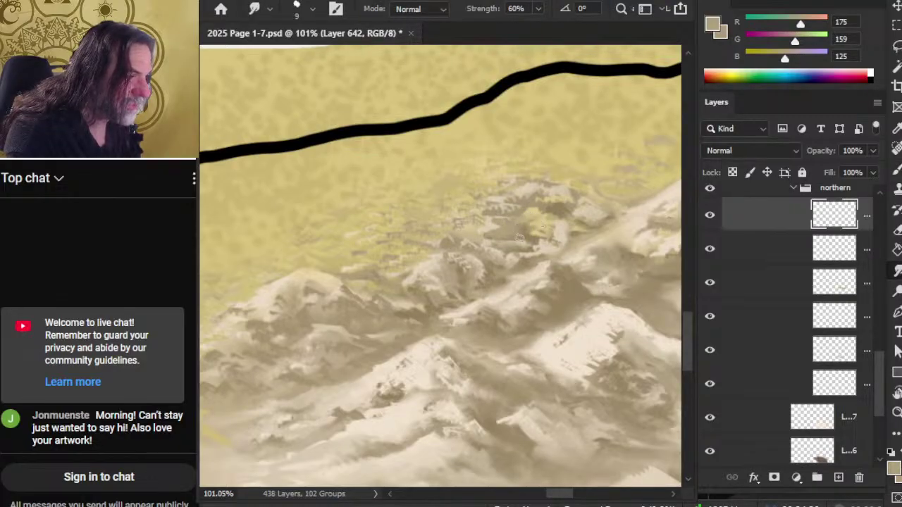
pyautogui.press('b')
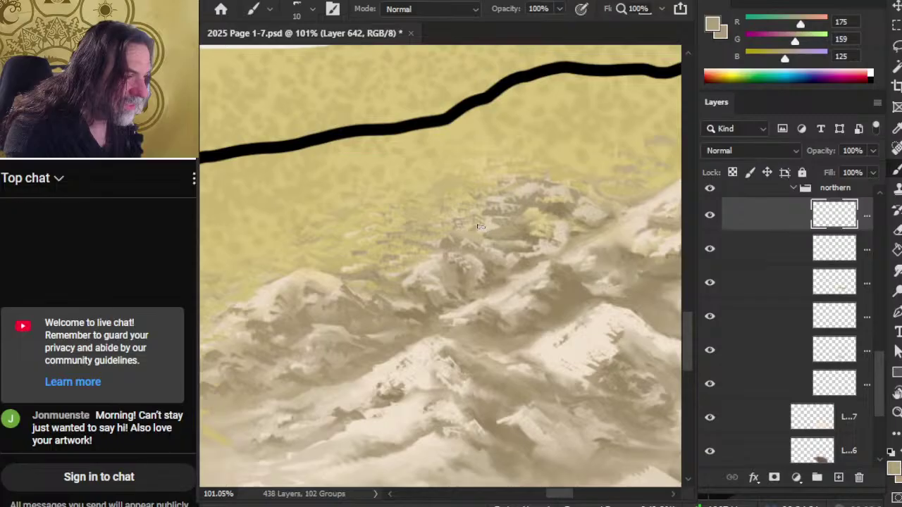
pyautogui.press('b')
pyautogui.press('b')
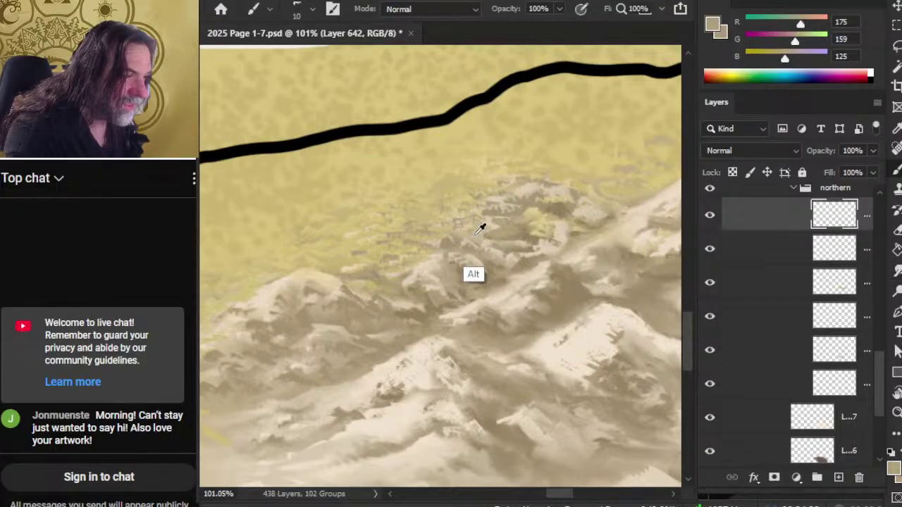
# Paint the slope west of the yellow patch on the hazy rear ridge with sampled tans (201, 181, 142) and (209, 193, 162), smudging the strokes.
pyautogui.keyDown('alt'); pyautogui.click(482, 228); pyautogui.keyUp('alt')
pyautogui.press('b')
pyautogui.press('b')
pyautogui.keyDown('alt'); pyautogui.click(496, 215); pyautogui.keyUp('alt')
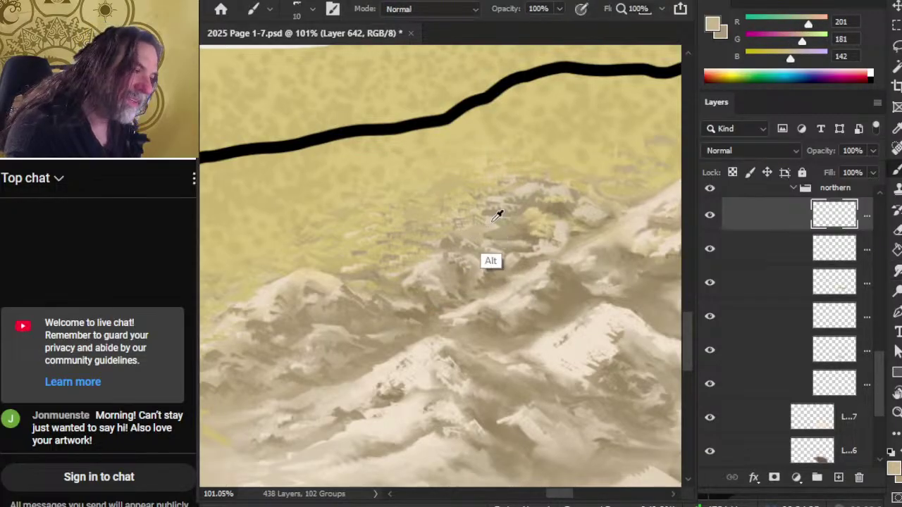
pyautogui.press('b')
pyautogui.press('b')
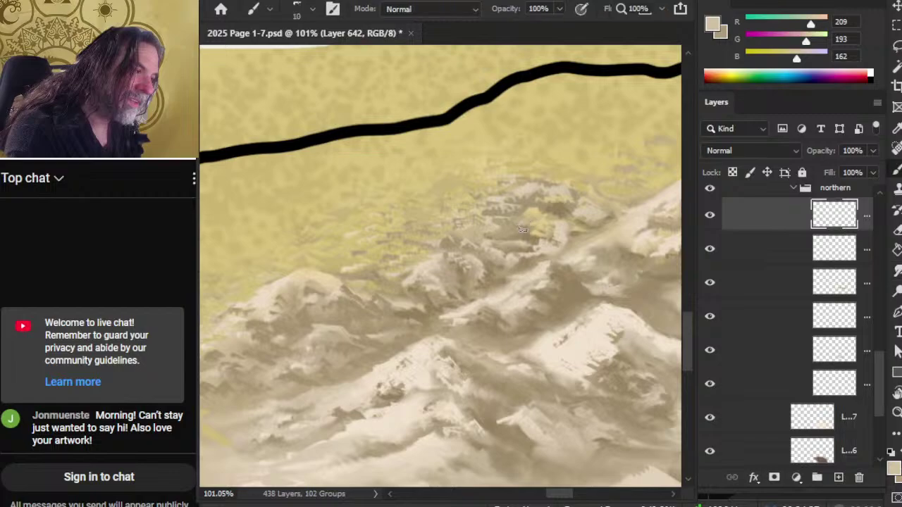
pyautogui.press('b')
pyautogui.press('b')
pyautogui.press('b')
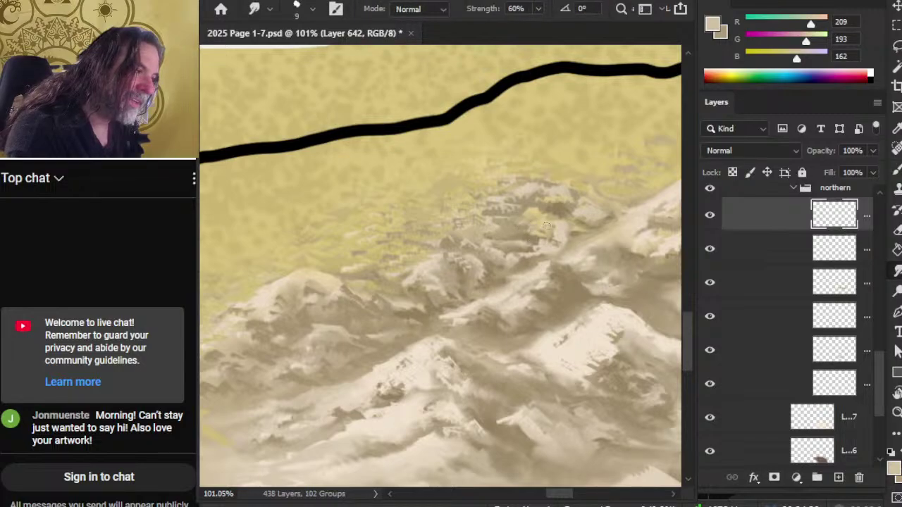
# Add light tan (209, 193, 162) strokes along the rear ridge's crest and eastern shoulder, blending them with the Smudge tool.
pyautogui.press('b')
pyautogui.press('b')
pyautogui.press('b')
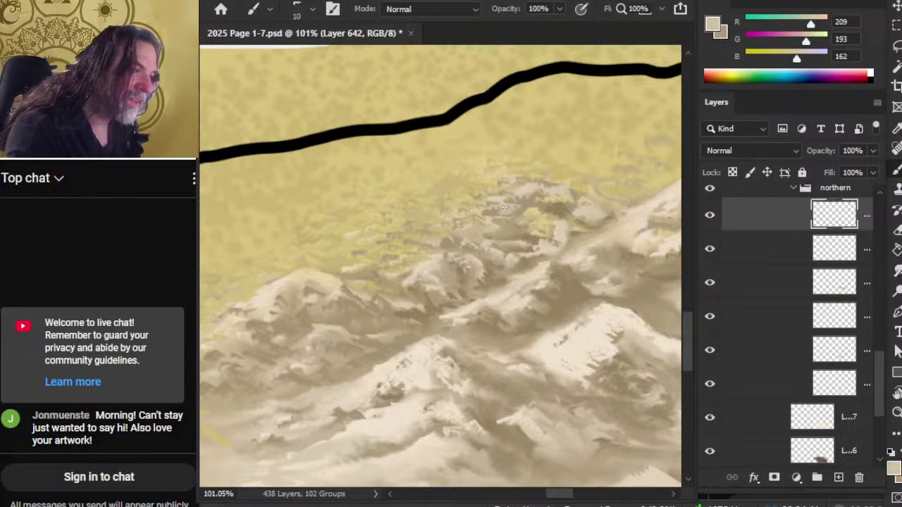
pyautogui.press('b')
pyautogui.press('b')
pyautogui.press('b')
pyautogui.press('b')
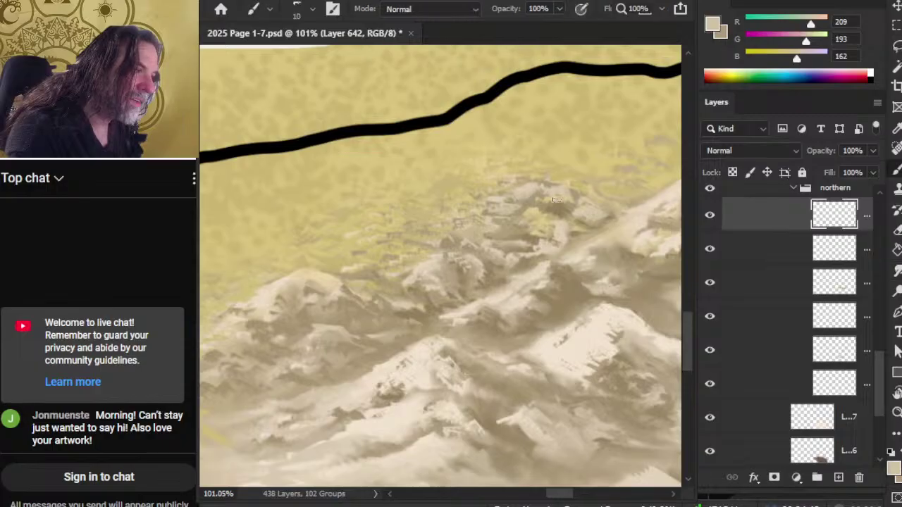
pyautogui.press('b')
pyautogui.press('b')
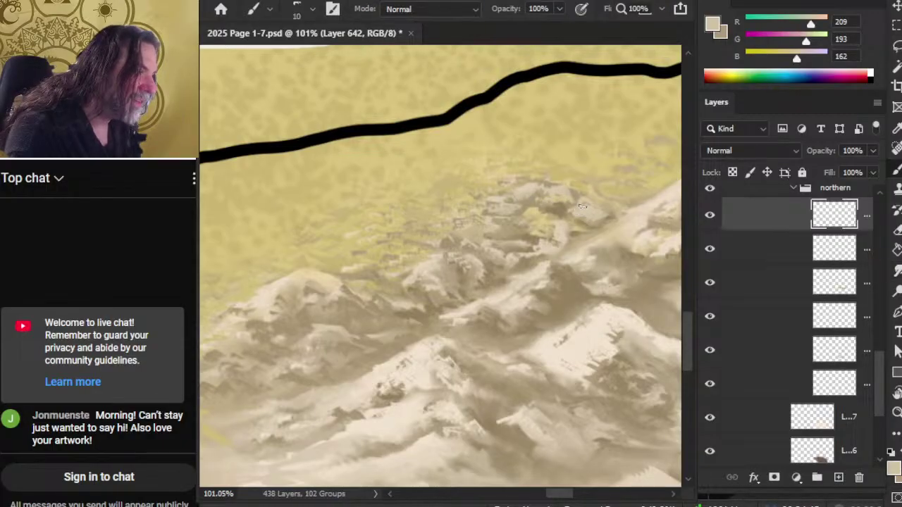
pyautogui.press('b')
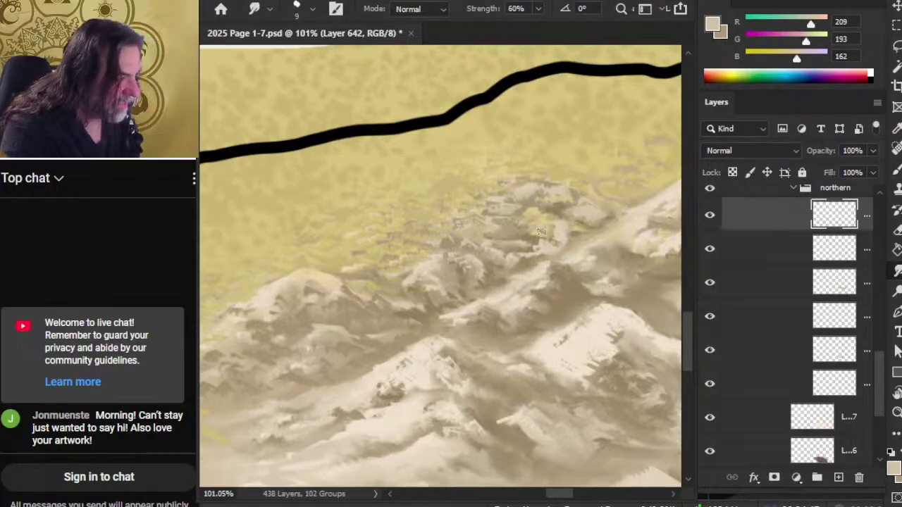
# Shade the rear ridge's lower western slope with sampled tan (179, 160, 124), add lighter (217, 201, 174) highlights, and smudge them.
pyautogui.press('b')
pyautogui.keyDown('alt'); pyautogui.click(533, 236); pyautogui.keyUp('alt')
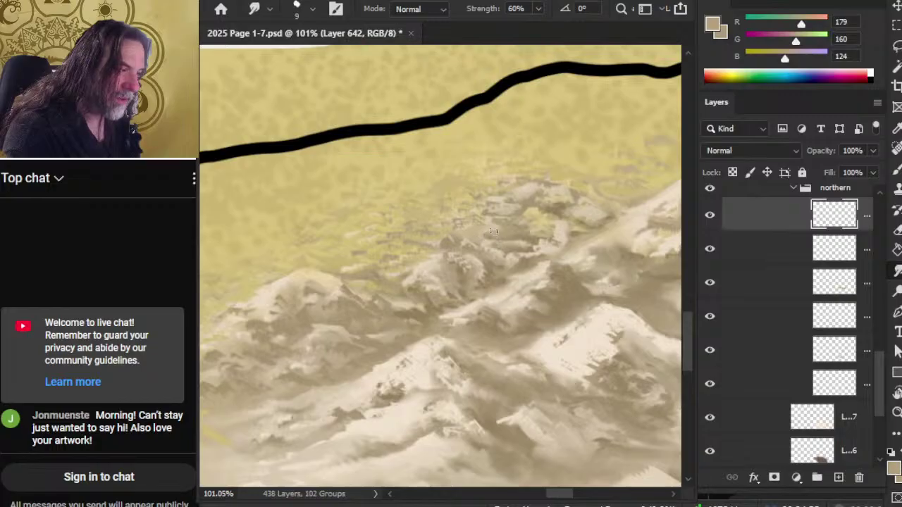
pyautogui.press('b')
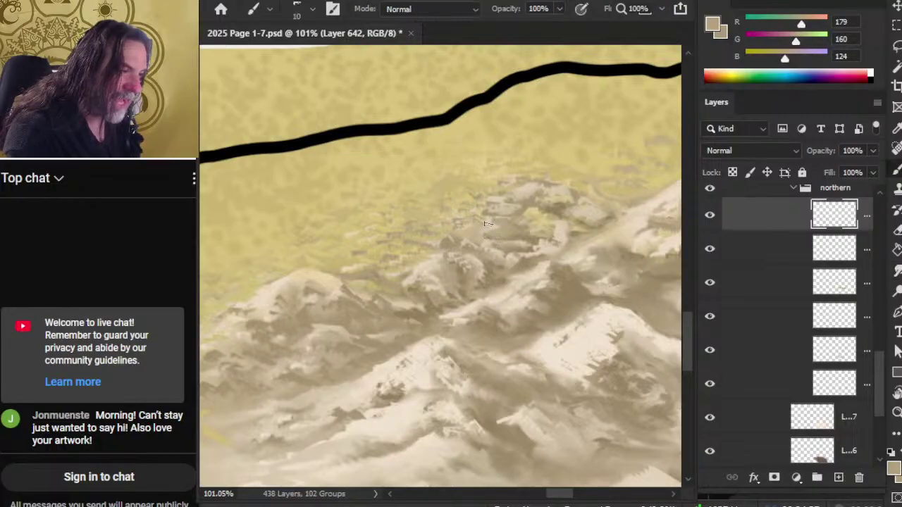
pyautogui.keyDown('alt'); pyautogui.click(492, 227); pyautogui.keyUp('alt')
pyautogui.press('r')
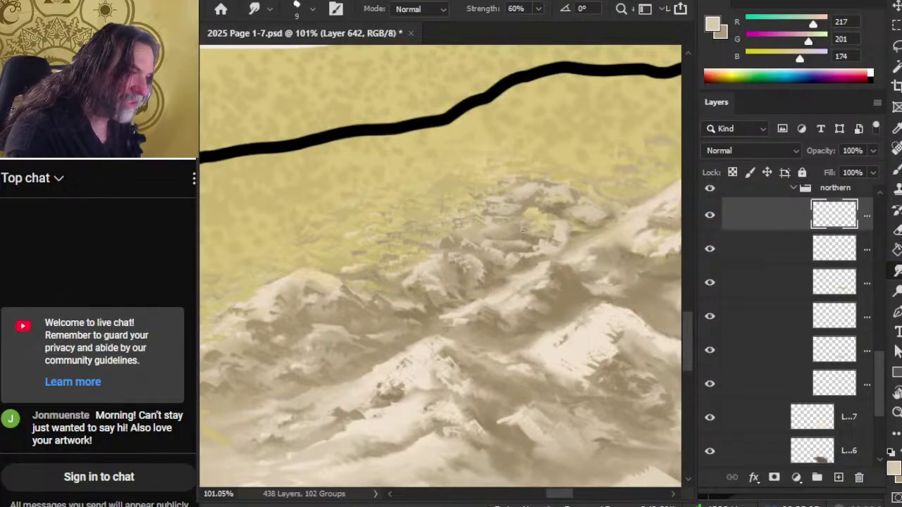
# Paint sampled tan (172, 154, 119) into the shadow just below the rear ridge's yellow patch and smudge it.
pyautogui.press('b')
pyautogui.keyDown('alt'); pyautogui.click(532, 227); pyautogui.keyUp('alt')
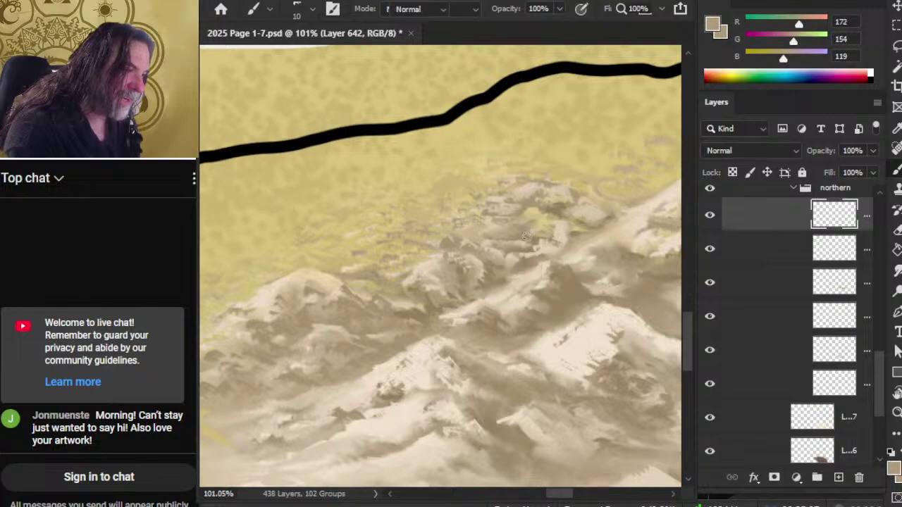
pyautogui.press('r')
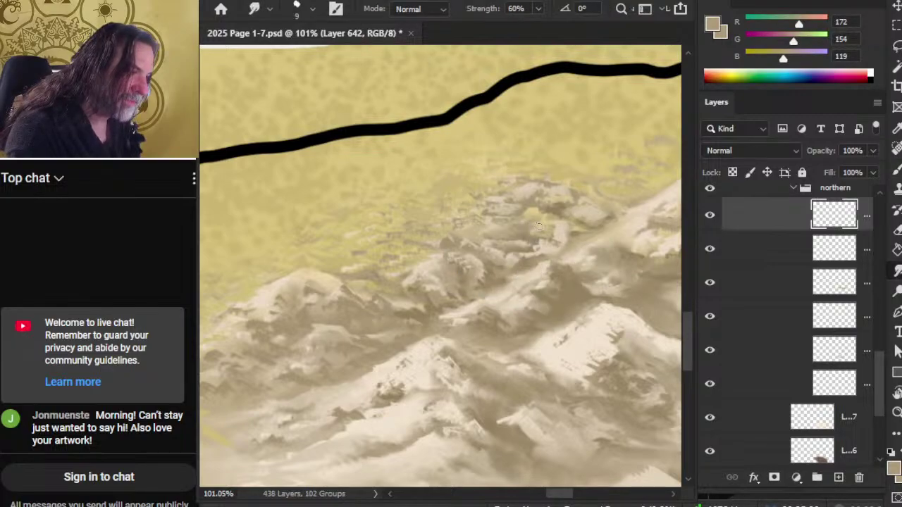
# Paint pale highlights (219, 203, 178) up the rear ridge's western slope to its summit, smudging between strokes.
pyautogui.press('b')
pyautogui.keyDown('alt'); pyautogui.click(488, 229); pyautogui.keyUp('alt')
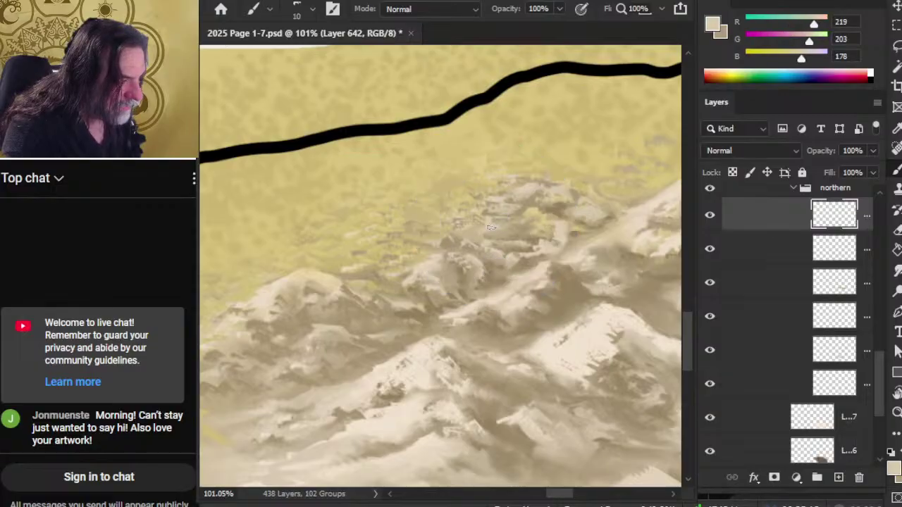
pyautogui.press('r')
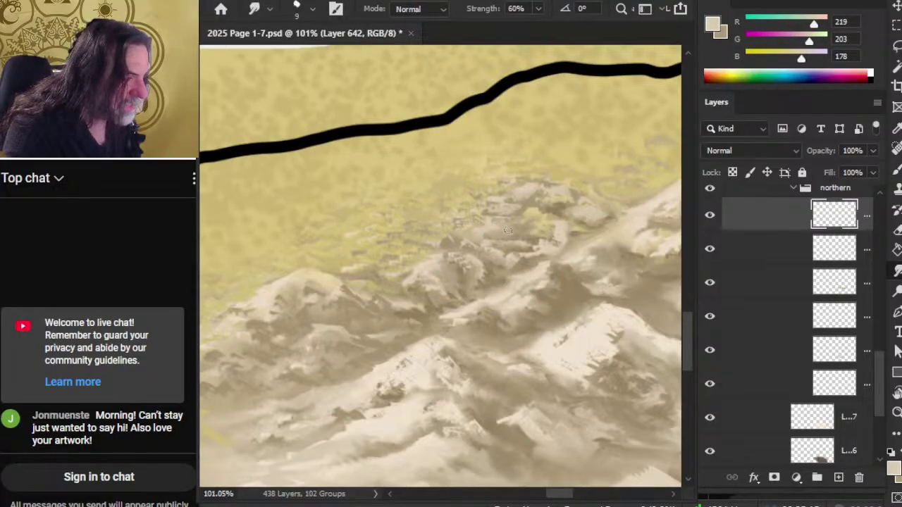
pyautogui.press('b')
pyautogui.press('r')
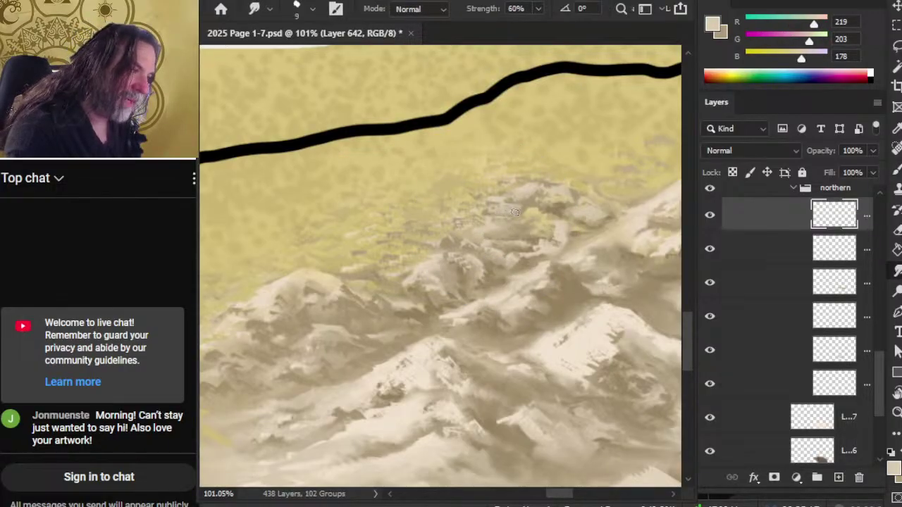
pyautogui.press('b')
pyautogui.press('r')
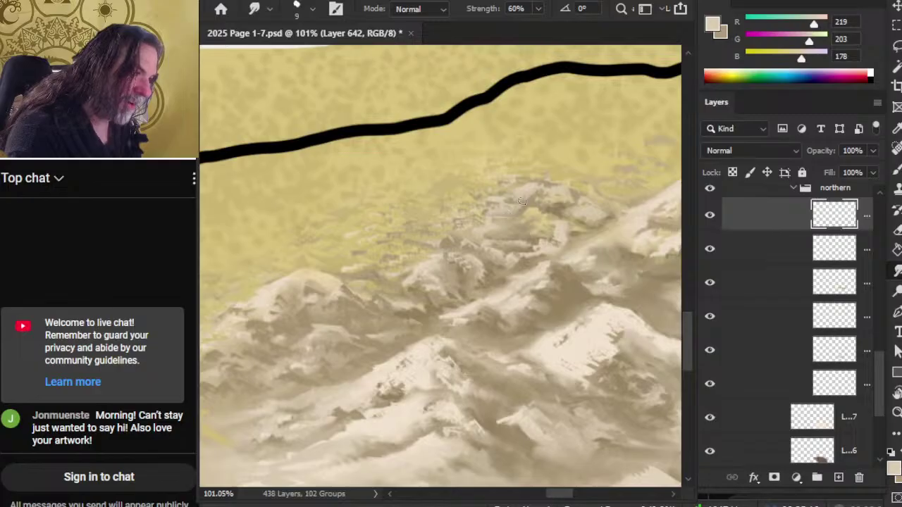
pyautogui.press('b')
pyautogui.press('r')
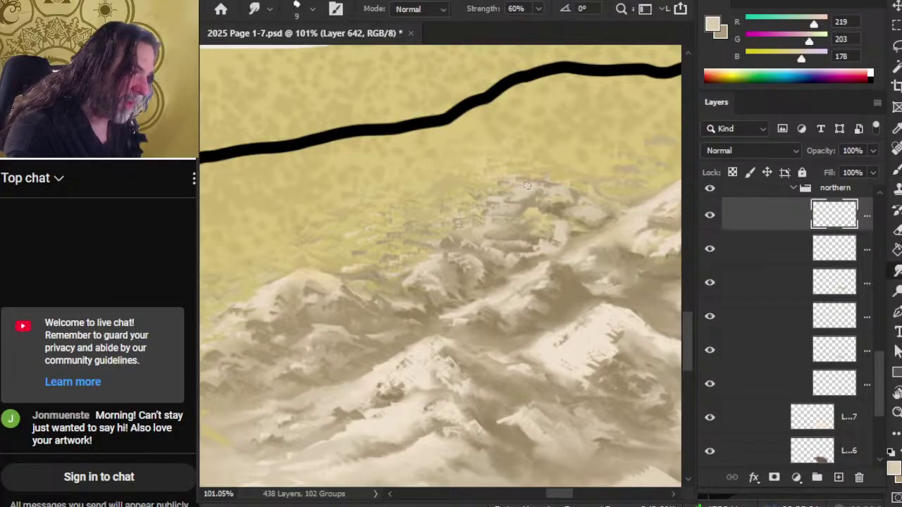
# Shade the rear ridge's summit and the slope east of it with sampled tan (185, 166, 126), smudging the strokes.
pyautogui.press('b')
pyautogui.keyDown('alt'); pyautogui.click(539, 192); pyautogui.keyUp('alt')
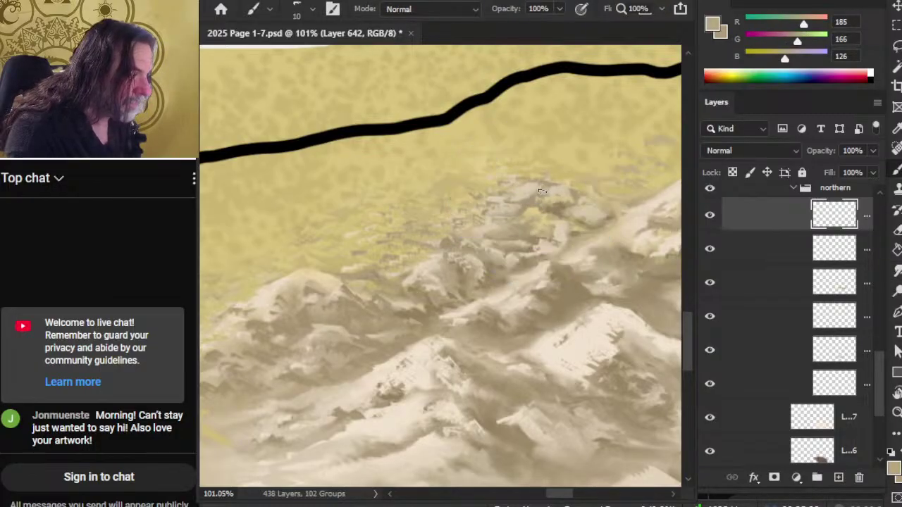
pyautogui.press('r')
pyautogui.press('b')
pyautogui.press('r')
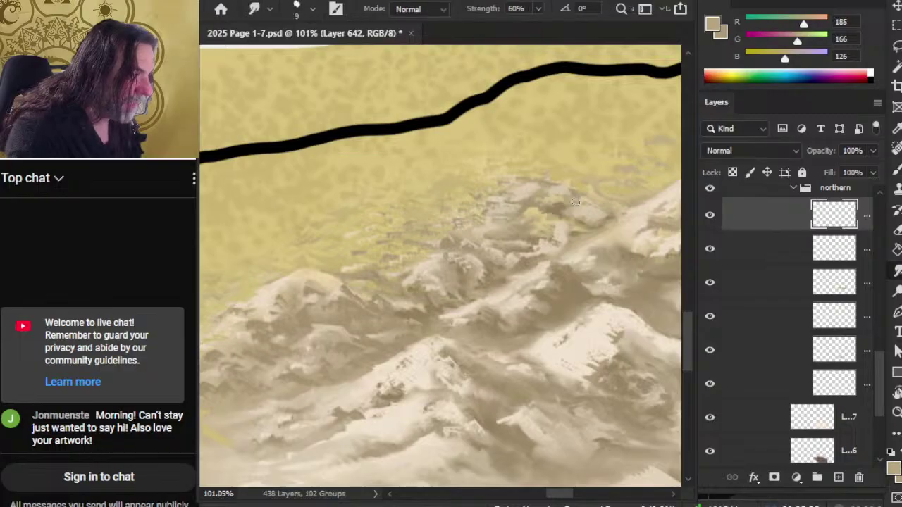
pyautogui.press('b')
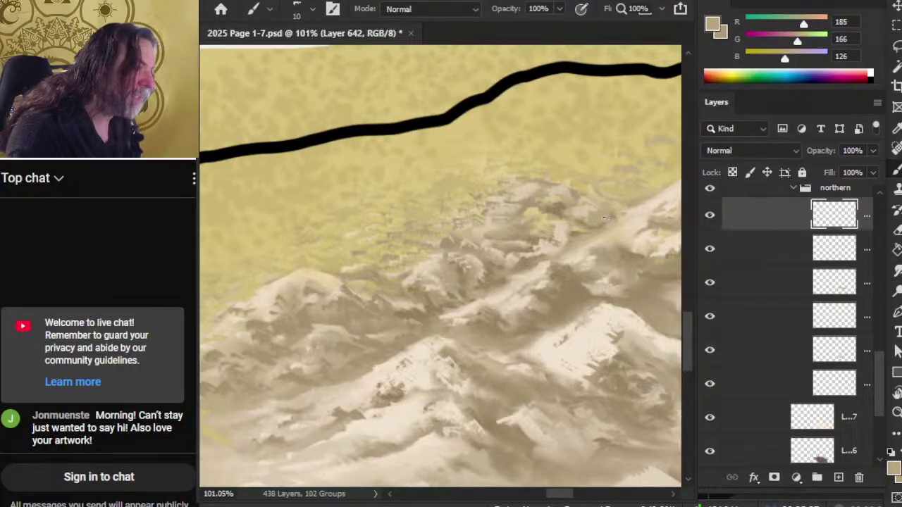
# Darken the eastern foot of the rear ridge with sampled brown (148, 129, 93) and smudge it toward the neighbouring snowy slope.
pyautogui.keyDown('alt'); pyautogui.click(587, 215); pyautogui.keyUp('alt')
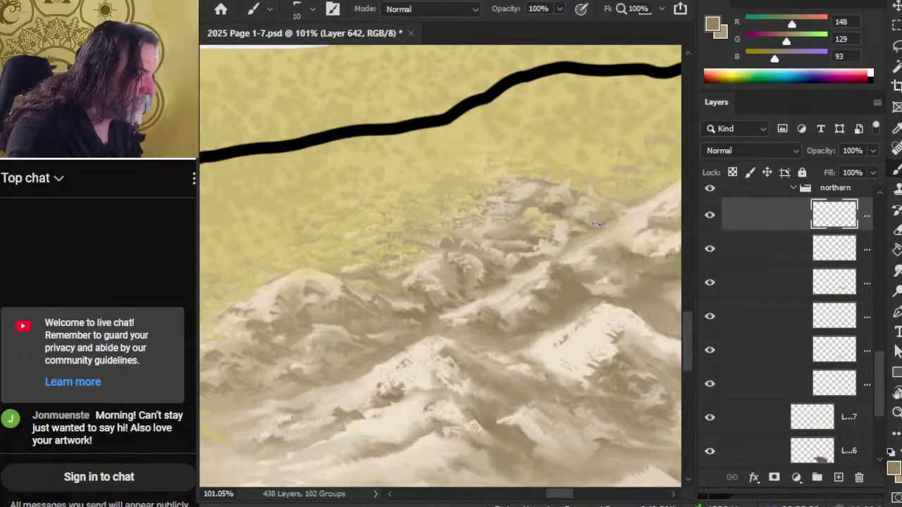
pyautogui.press('r')
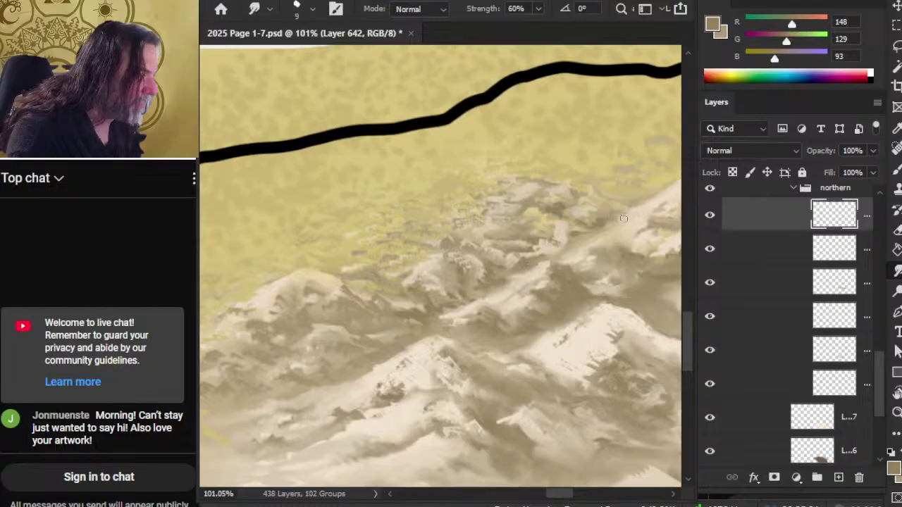
pyautogui.press('b')
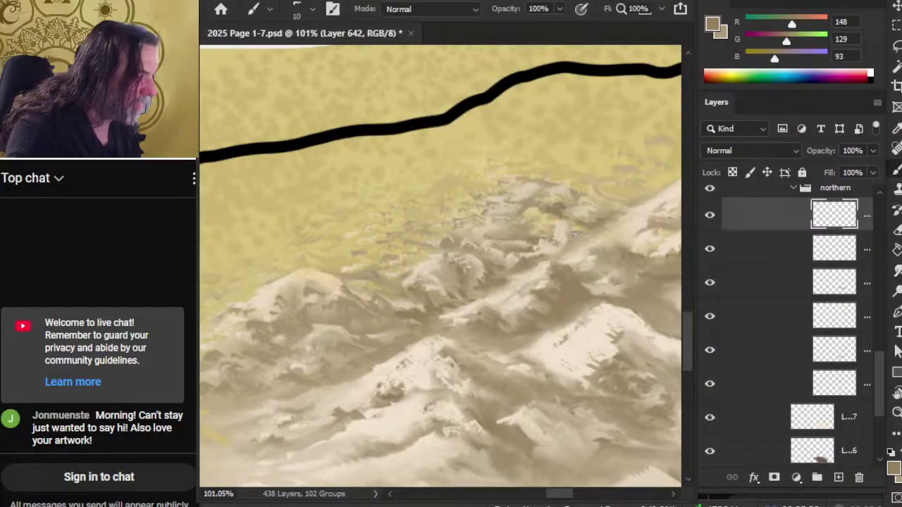
pyautogui.press('r')
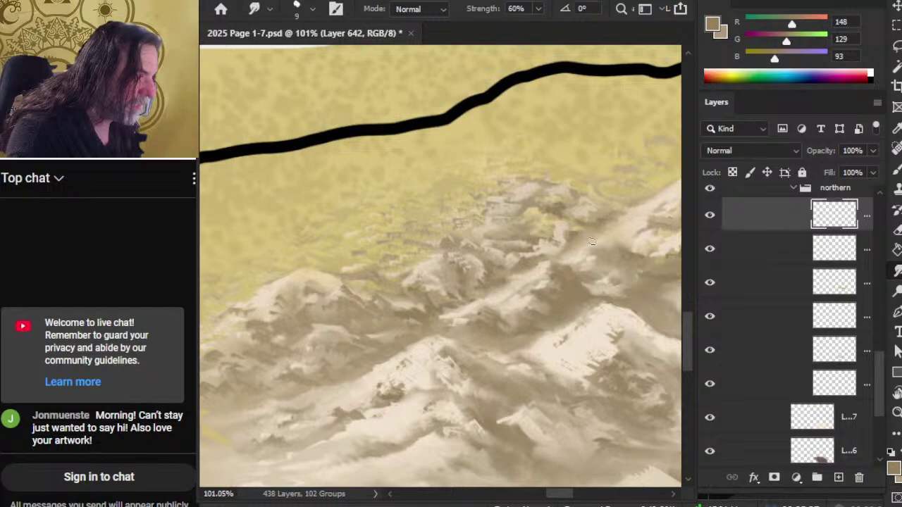
# Paint the hollow beside the rear ridge's pale outcrop with sampled tones (182, 162, 124), (181, 161, 123) and (149, 130, 93), smudging each.
pyautogui.press('b')
pyautogui.keyDown('alt'); pyautogui.click(577, 278); pyautogui.keyUp('alt')
pyautogui.press('r')
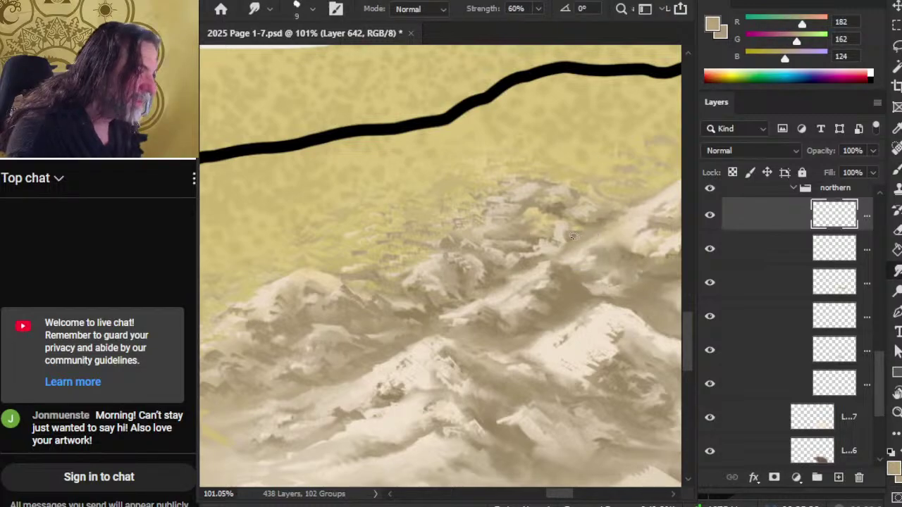
pyautogui.press('b')
pyautogui.keyDown('alt'); pyautogui.click(579, 236); pyautogui.keyUp('alt')
pyautogui.press('r')
pyautogui.press('b')
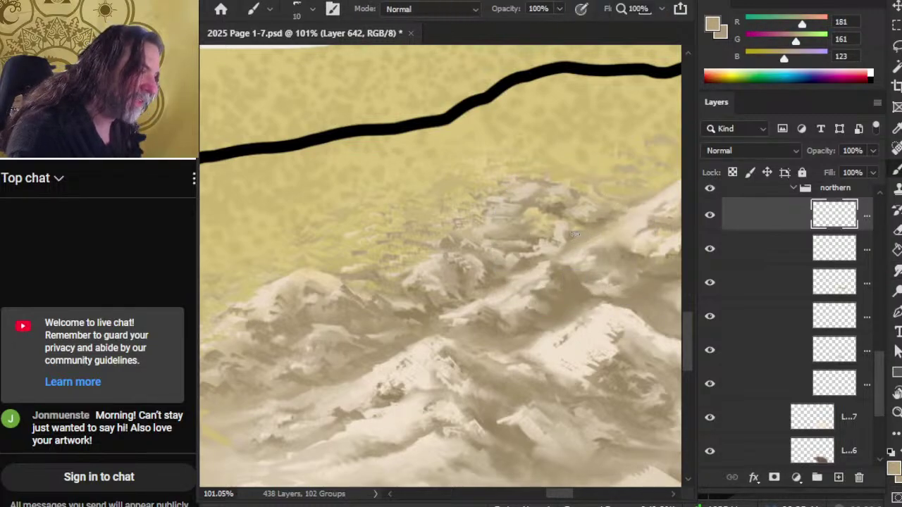
pyautogui.keyDown('alt'); pyautogui.click(577, 238); pyautogui.keyUp('alt')
pyautogui.press('r')
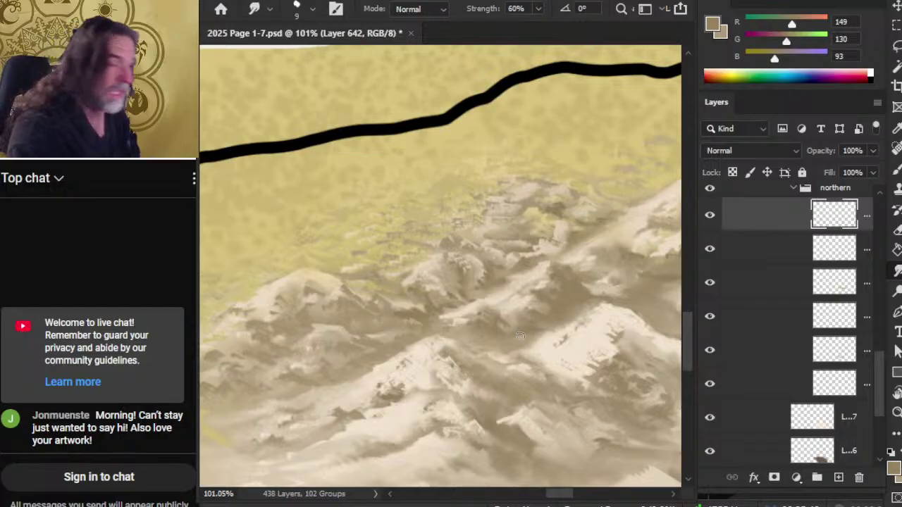
# Soften the rocks below the rear ridge's yellow patch with sampled tan (174, 156, 121), alternating brush and smudge strokes.
pyautogui.press('b')
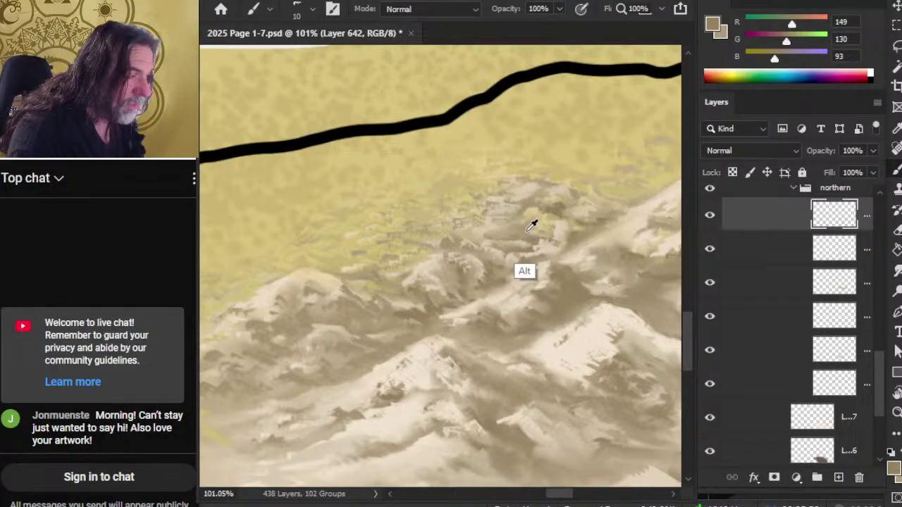
pyautogui.keyDown('alt'); pyautogui.click(528, 240); pyautogui.keyUp('alt')
pyautogui.press('r')
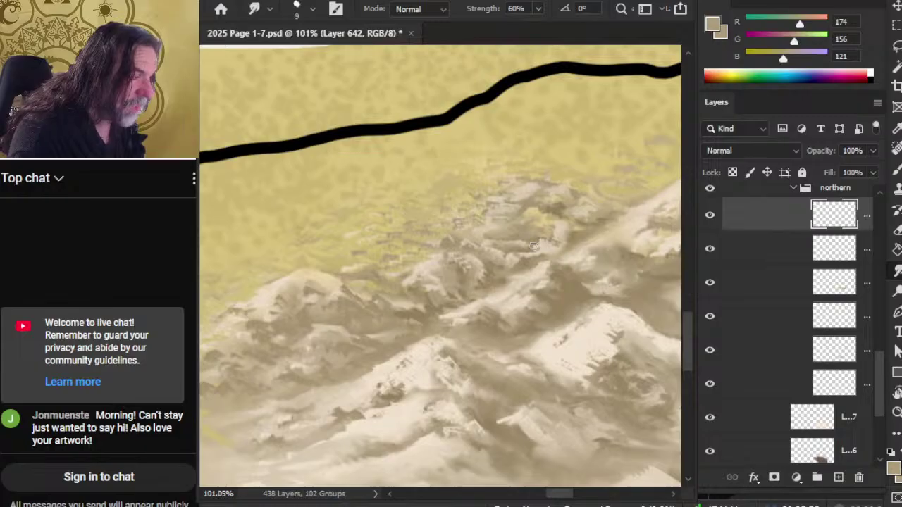
pyautogui.press('b')
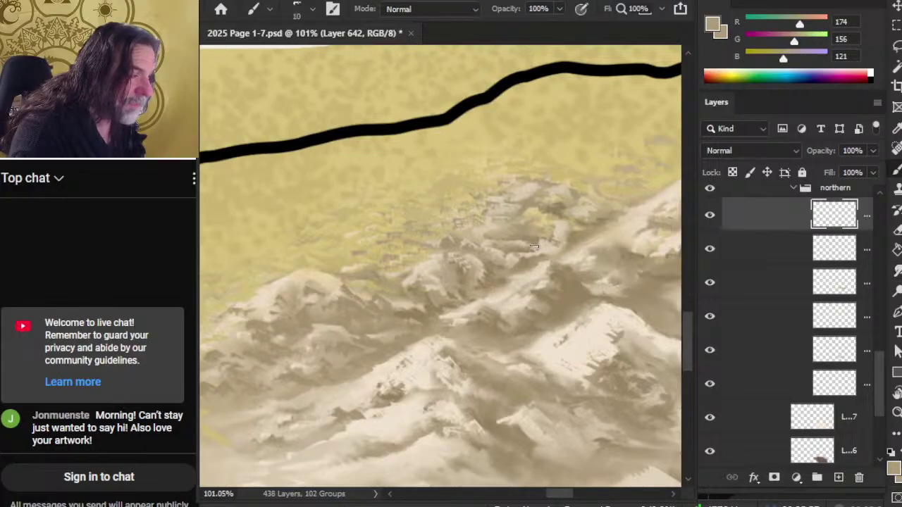
pyautogui.press('r')
pyautogui.press('b')
pyautogui.press('r')
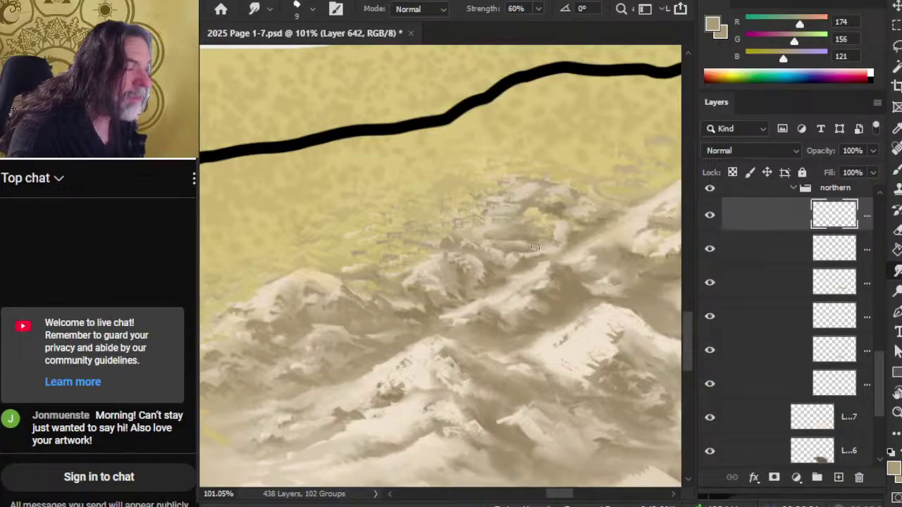
pyautogui.press('b')
pyautogui.press('r')
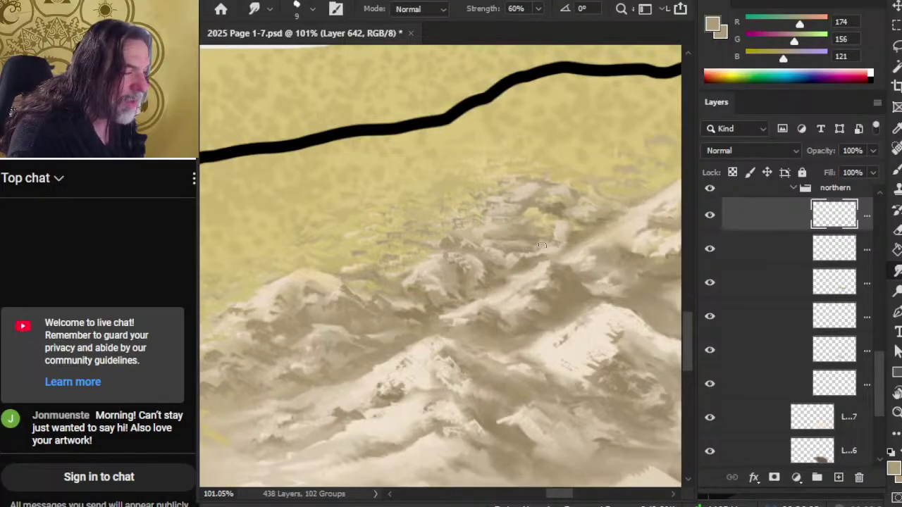
# Highlight the pale outcrop east of the yellow patch with (210, 193, 167), shade beside it with brown (146, 126, 91), and smudge both.
pyautogui.press('b')
pyautogui.keyDown('alt'); pyautogui.click(558, 234); pyautogui.keyUp('alt')
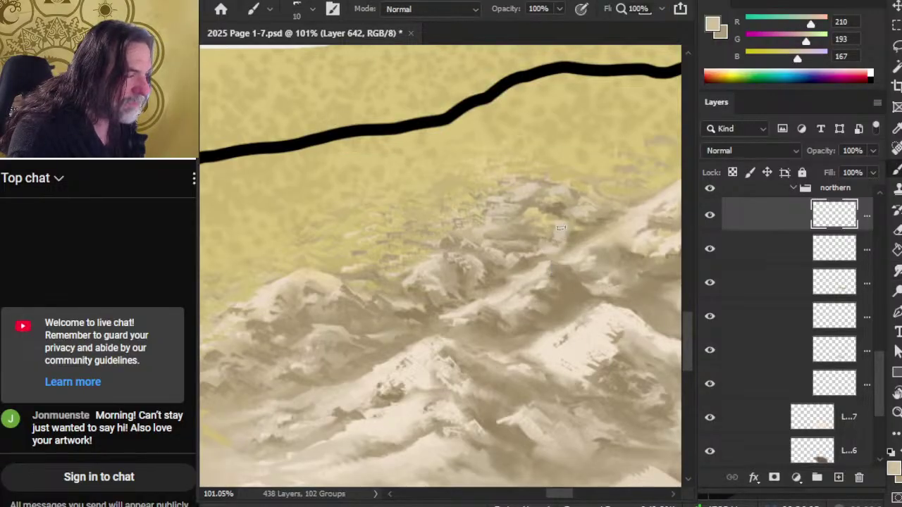
pyautogui.press('r')
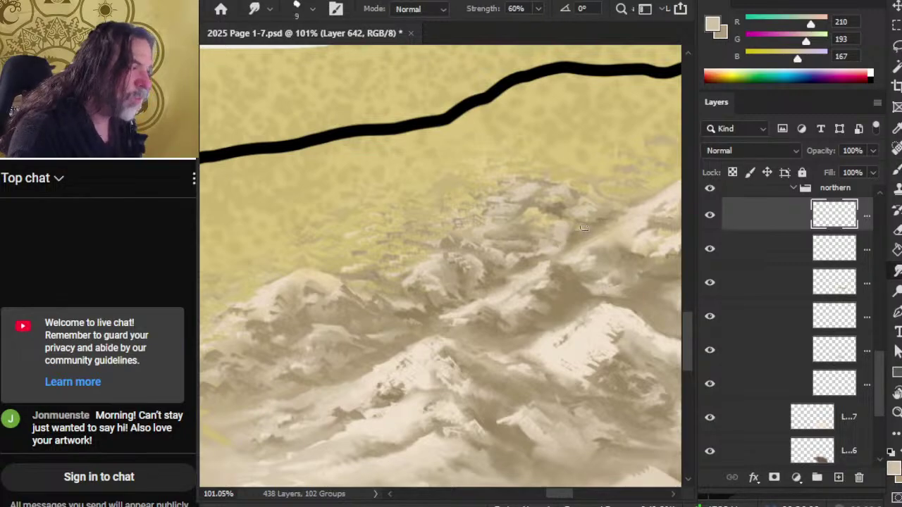
pyautogui.press('b')
pyautogui.keyDown('alt'); pyautogui.click(568, 218); pyautogui.keyUp('alt')
pyautogui.press('r')
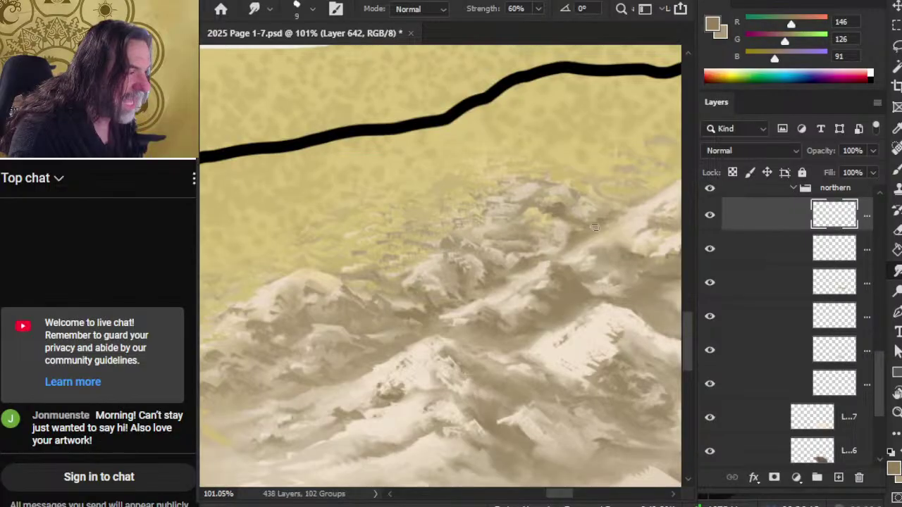
# Paint brown (146, 126, 91) strokes in the gap between the rear ridge's eastern foot and the snowy slope, smudging them.
pyautogui.press('b')
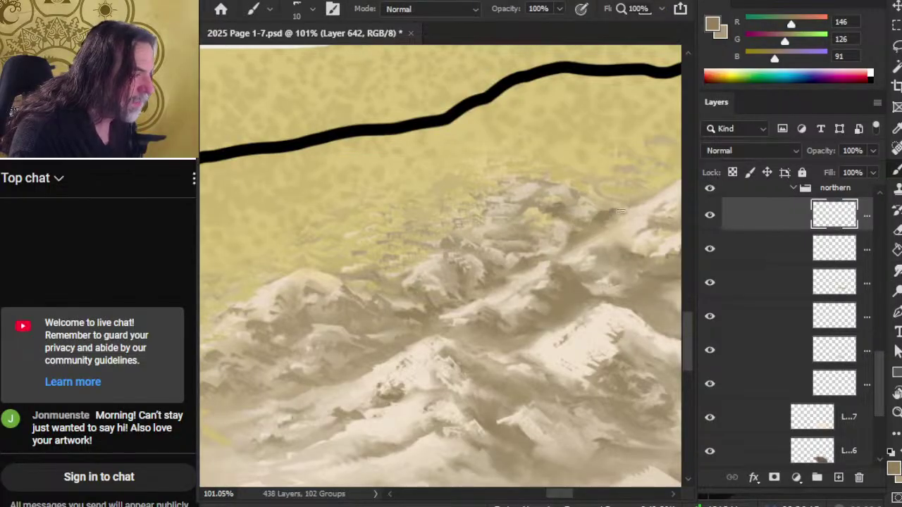
pyautogui.press('r')
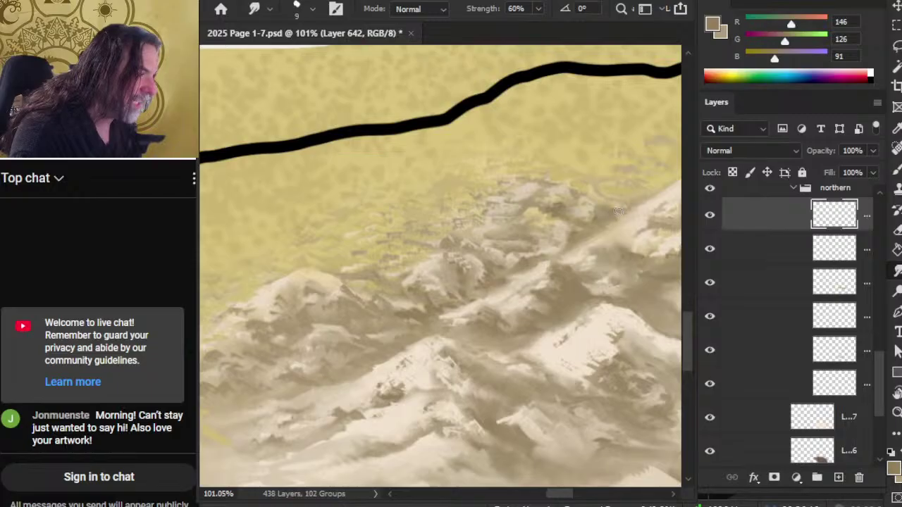
pyautogui.press('b')
pyautogui.press('r')
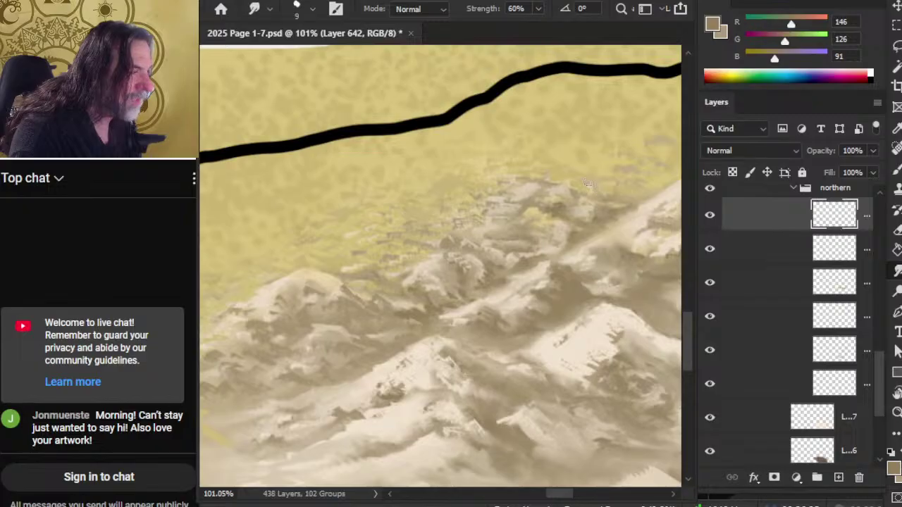
# Blend the yellow ground east of the rear ridge with sampled tones (198, 177, 130), (214, 192, 135) and (190, 171, 124), smudging between strokes.
pyautogui.press('b')
pyautogui.keyDown('alt'); pyautogui.click(588, 189); pyautogui.keyUp('alt')
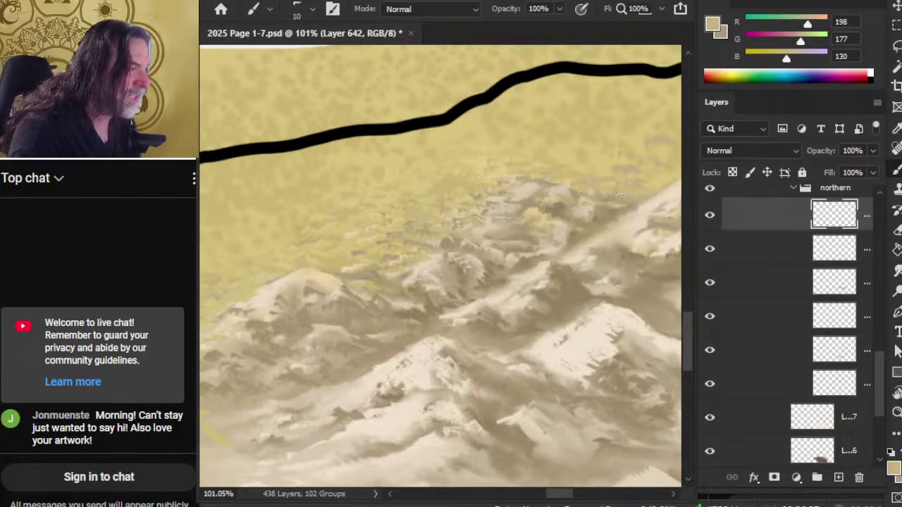
pyautogui.keyDown('alt'); pyautogui.click(617, 188); pyautogui.keyUp('alt')
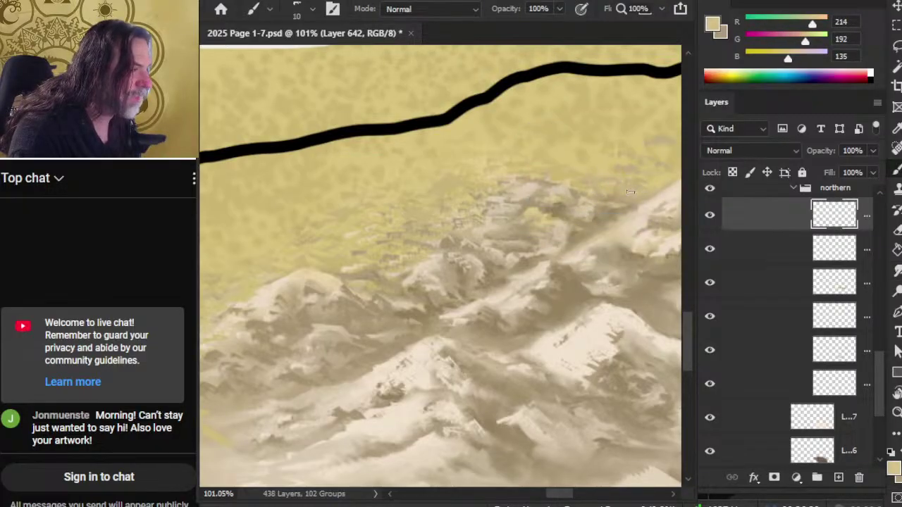
pyautogui.press('r')
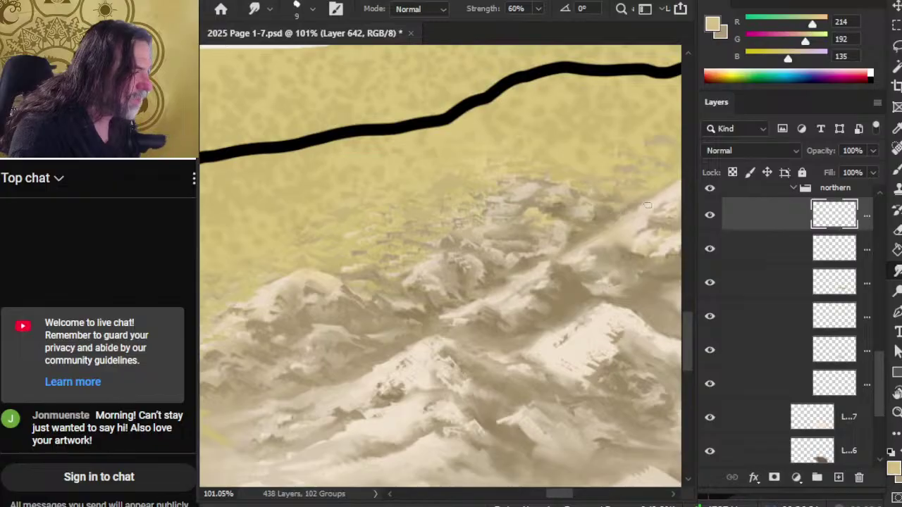
pyautogui.press('b')
pyautogui.keyDown('alt'); pyautogui.click(625, 201); pyautogui.keyUp('alt')
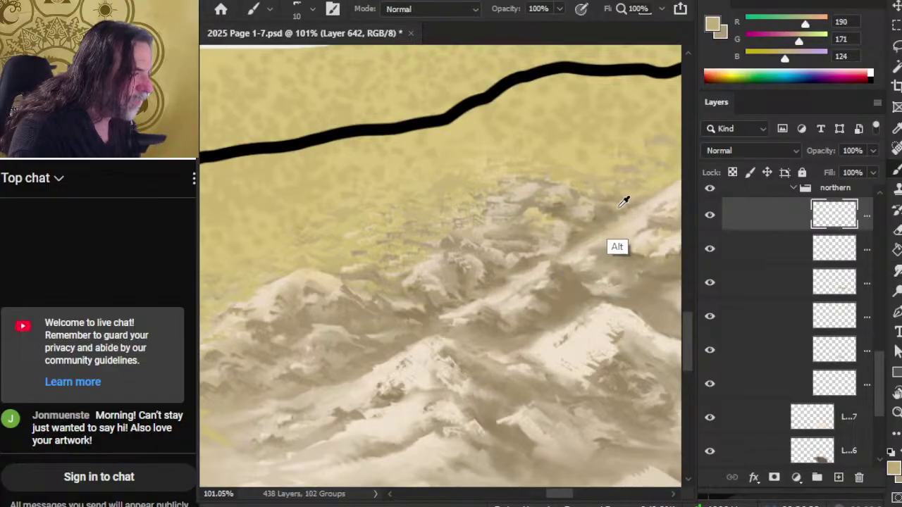
pyautogui.press('r')
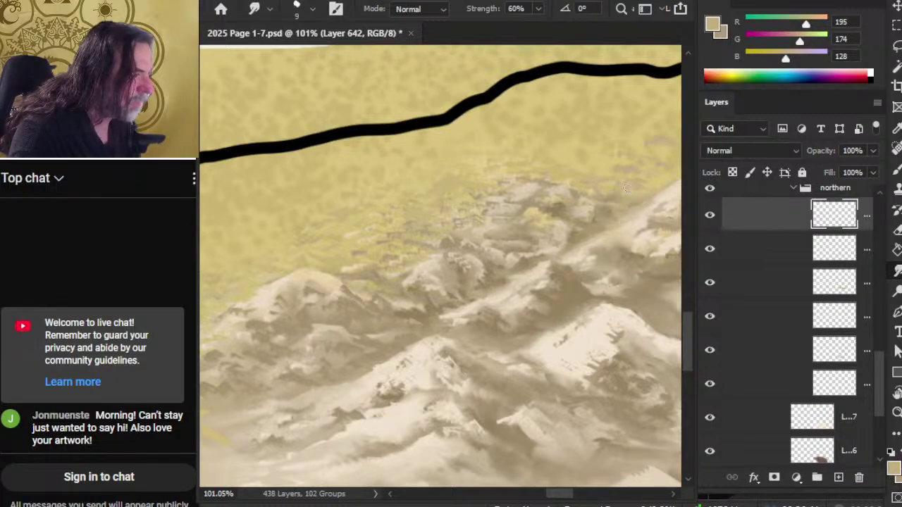
# Touch up the grass edge northeast of the rear ridge with sampled (187, 170, 134) and (207, 186, 117), and smudge it.
pyautogui.press('b')
pyautogui.keyDown('alt'); pyautogui.click(641, 170); pyautogui.keyUp('alt')
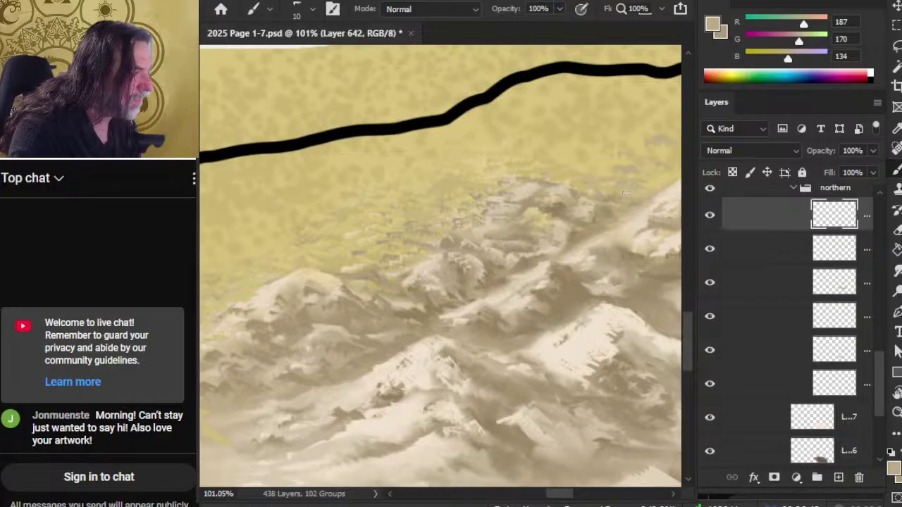
pyautogui.keyDown('alt'); pyautogui.click(624, 162); pyautogui.keyUp('alt')
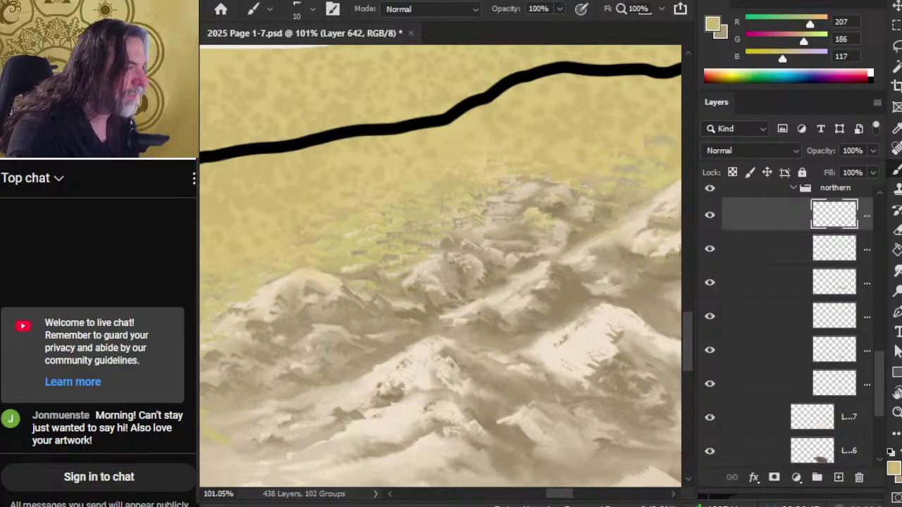
pyautogui.press('r')
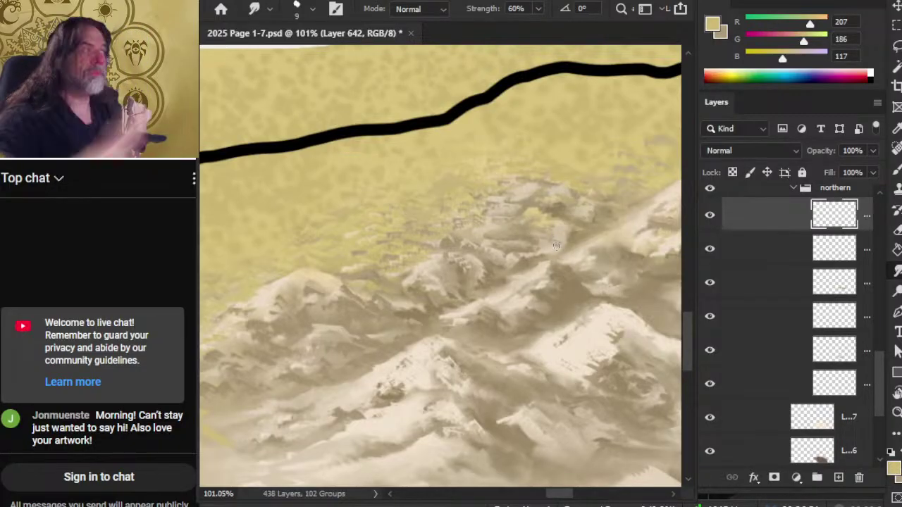
# Highlight the rear ridge's crest above the yellow patch with sampled pale (214, 199, 169), alternating brush and smudge strokes.
pyautogui.press('b')
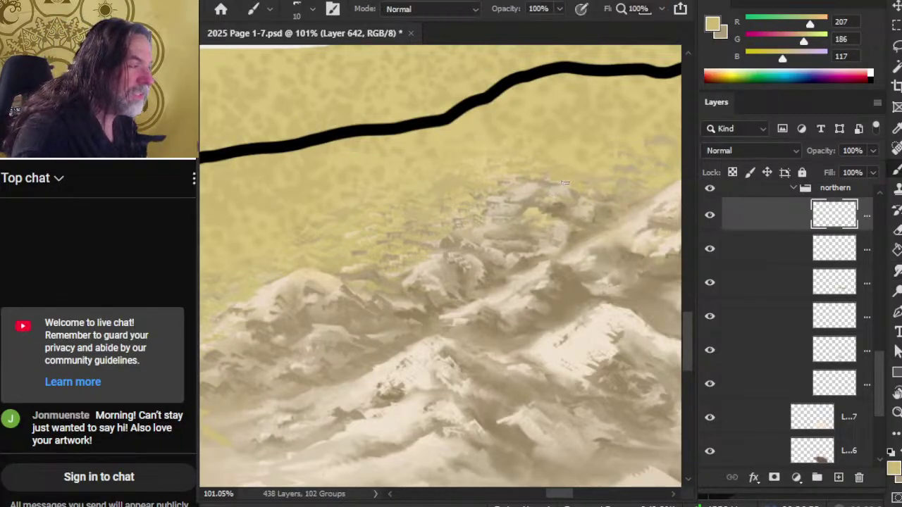
pyautogui.keyDown('alt'); pyautogui.click(569, 180); pyautogui.keyUp('alt')
pyautogui.press('r')
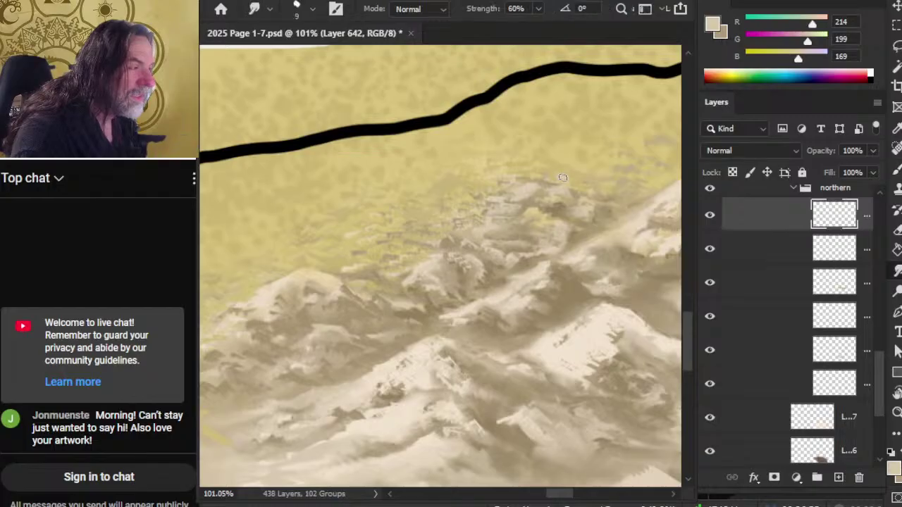
pyautogui.press('b')
pyautogui.press('r')
pyautogui.press('b')
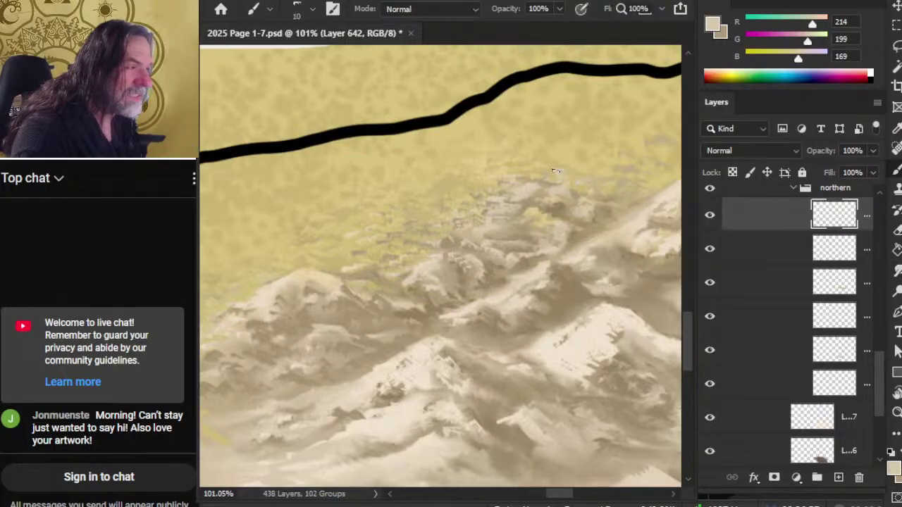
pyautogui.press('r')
pyautogui.press('b')
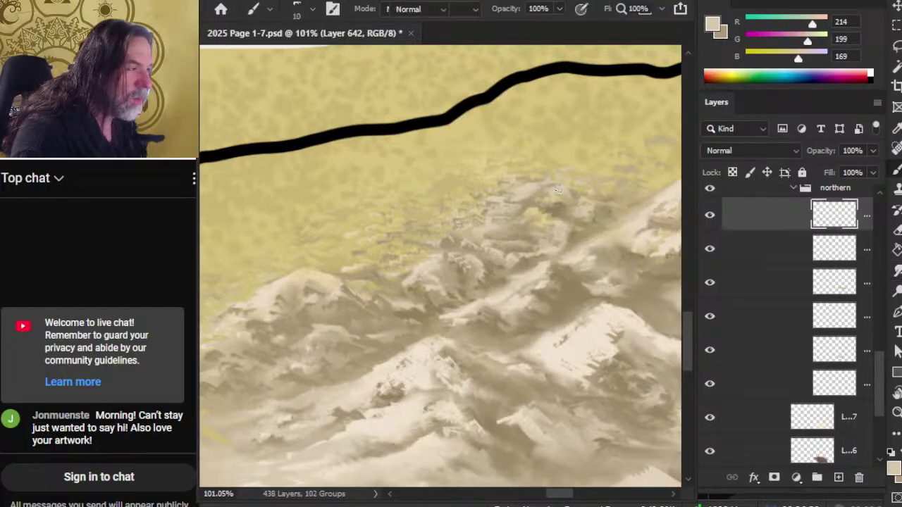
pyautogui.press('r')
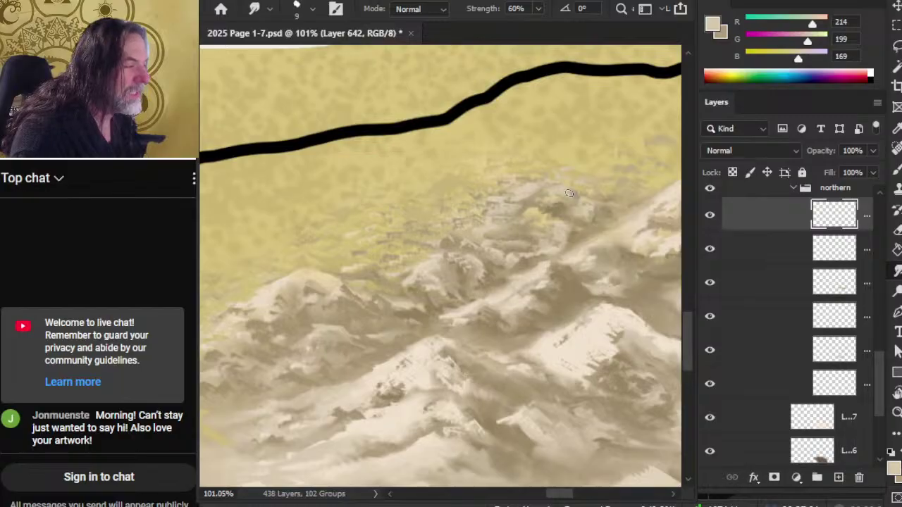
# Shade the rear ridge's eastern flank down toward the snowy slope with sampled tan (174, 156, 122), smudging the strokes.
pyautogui.press('b')
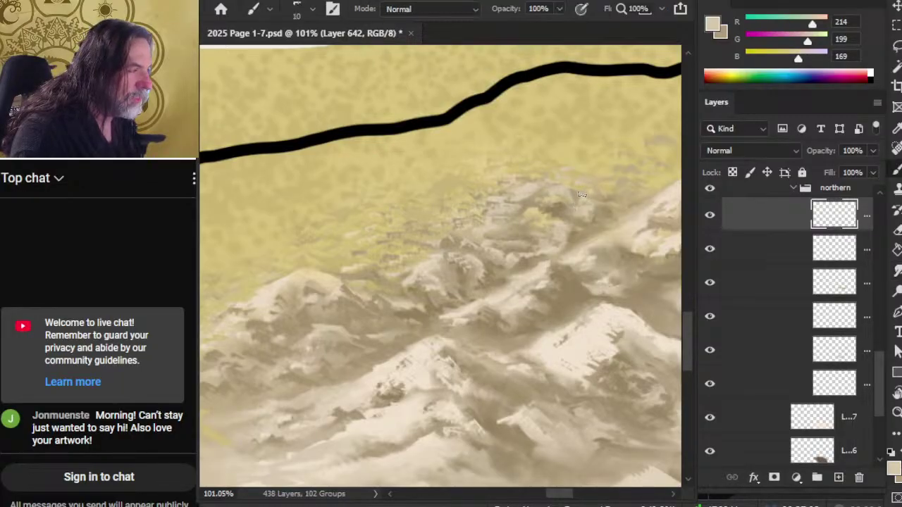
pyautogui.keyDown('alt'); pyautogui.click(578, 206); pyautogui.keyUp('alt')
pyautogui.press('r')
pyautogui.press('b')
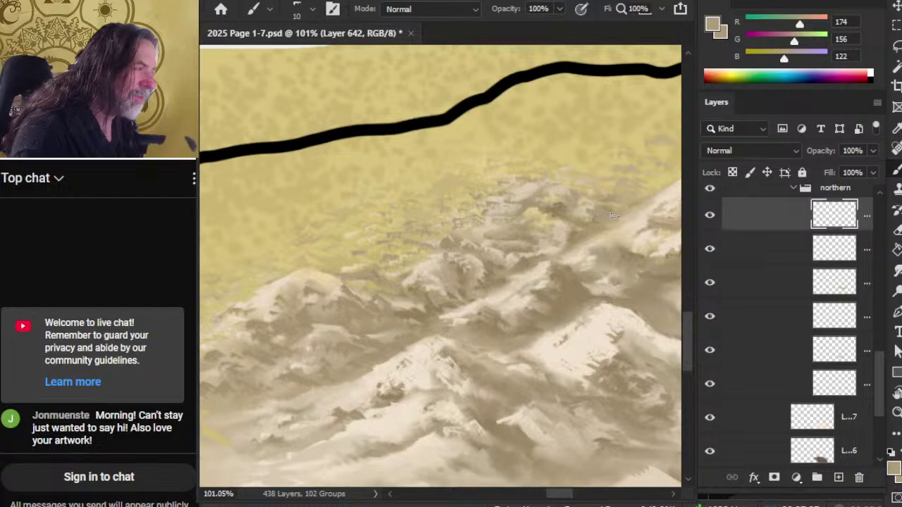
pyautogui.press('r')
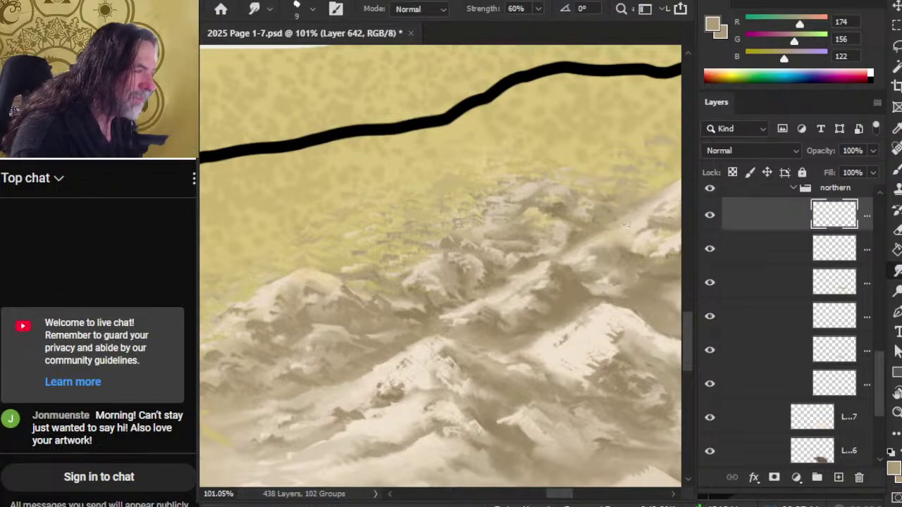
# Blend the lower edge of the eastern snowy slope with sampled tan (173, 153, 117) and pale (218, 198, 168), smudging both.
pyautogui.press('b')
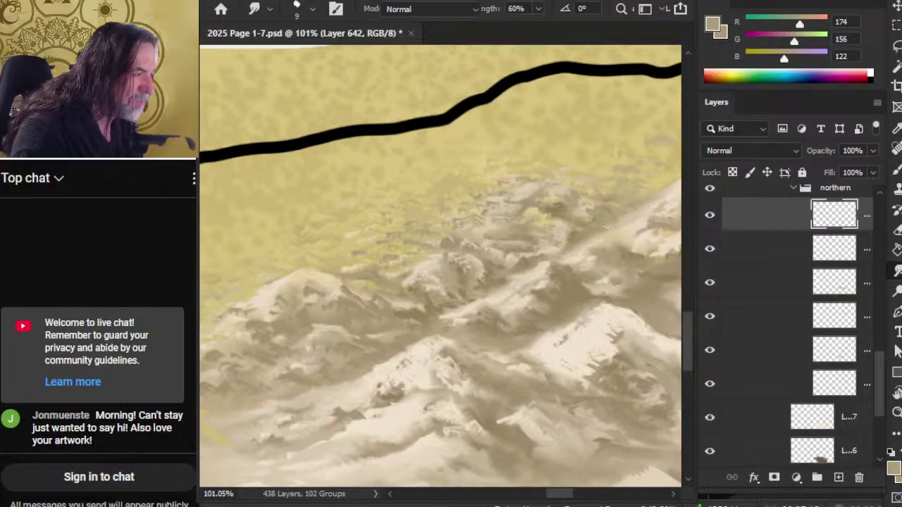
pyautogui.keyDown('alt'); pyautogui.click(607, 218); pyautogui.keyUp('alt')
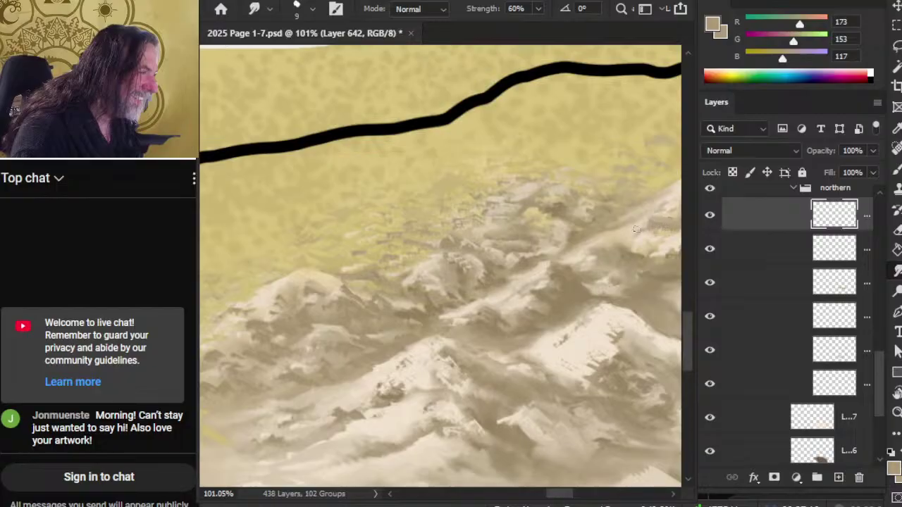
pyautogui.keyDown('alt'); pyautogui.click(658, 220); pyautogui.keyUp('alt')
pyautogui.keyDown('alt'); pyautogui.click(625, 238); pyautogui.keyUp('alt')
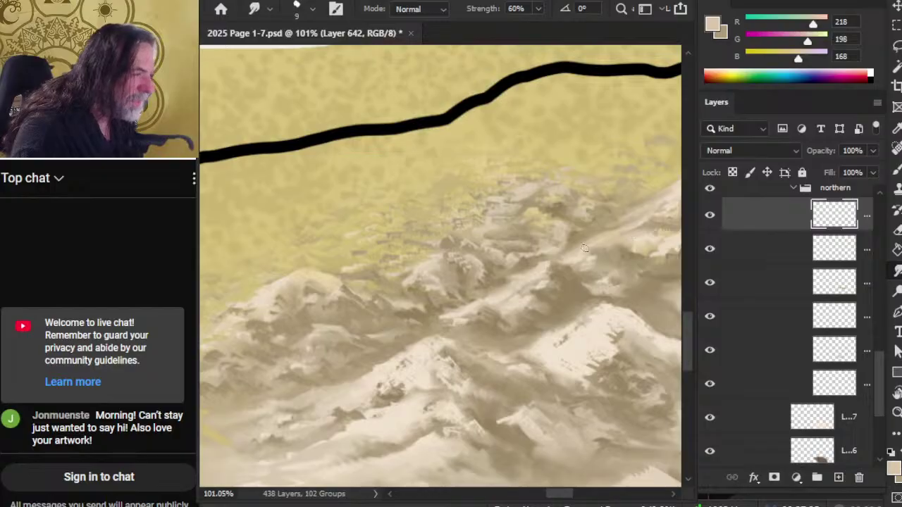
# Lighten the rocks west of the rear ridge's yellow patch with sampled (205, 189, 158) and smudge them.
pyautogui.press('b')
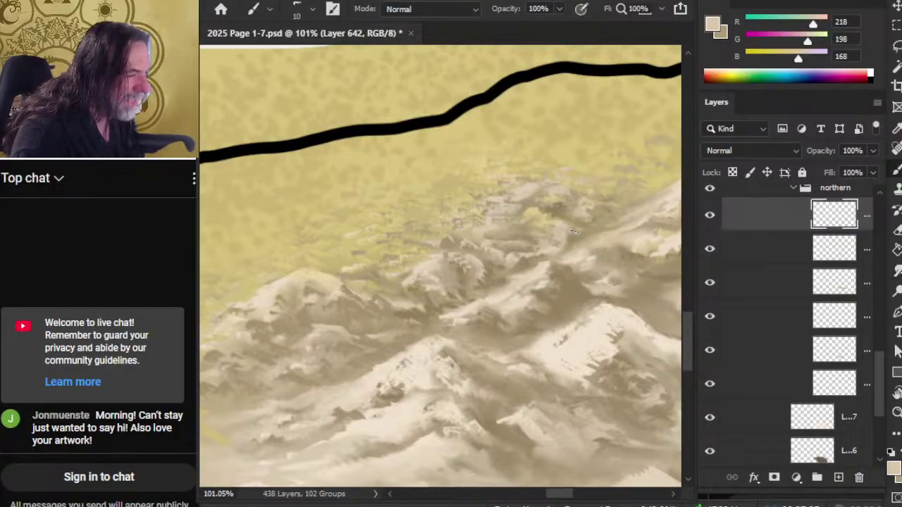
pyautogui.keyDown('alt'); pyautogui.click(497, 224); pyautogui.keyUp('alt')
pyautogui.press('r')
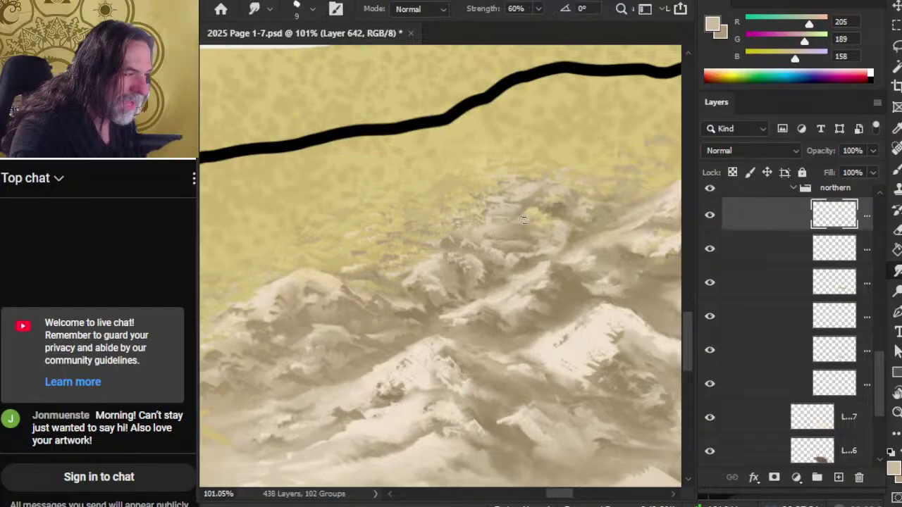
# Sketch two adjoining rectangular frames in sampled pale (238, 222, 202) on the empty yellow ground west of the mountains.
pyautogui.scroll(3, 407, 226)
pyautogui.hscroll(5, 407, 226)
pyautogui.press('b')
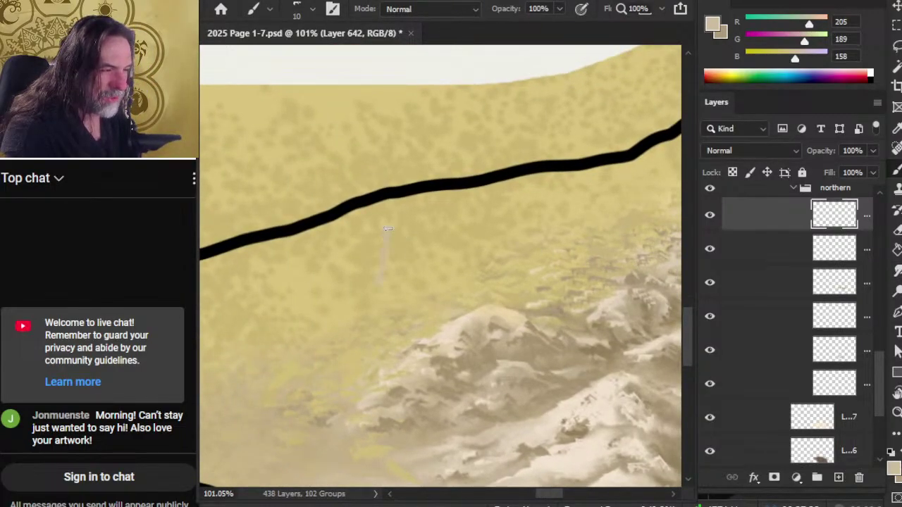
pyautogui.keyDown('alt'); pyautogui.click(597, 404); pyautogui.keyUp('alt')
pyautogui.scroll(-1, 441, 290)
pyautogui.hscroll(-3, 441, 289)
pyautogui.moveTo(362, 248)
pyautogui.mouseDown()
pyautogui.moveTo(355, 314)
pyautogui.moveTo(421, 317)
pyautogui.moveTo(435, 236)
pyautogui.moveTo(352, 241)
pyautogui.moveTo(480, 236)
pyautogui.moveTo(523, 267)
pyautogui.moveTo(514, 311)
pyautogui.moveTo(439, 271)
pyautogui.mouseUp()
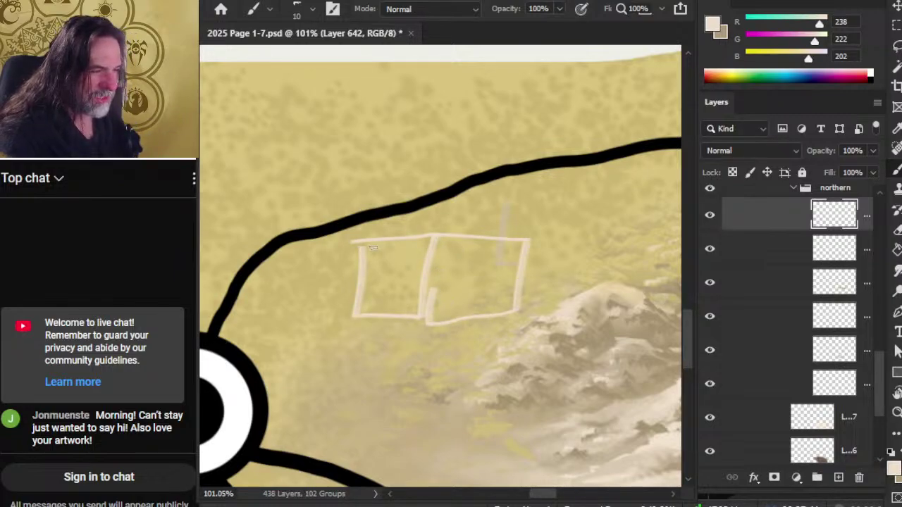
# Add rows of short vertical pale strokes along the upper and lower inner edges of both sketched frames.
pyautogui.moveTo(378, 241)
pyautogui.mouseDown()
pyautogui.moveTo(378, 262)
pyautogui.moveTo(413, 255)
pyautogui.mouseUp()
pyautogui.moveTo(421, 237); pyautogui.dragTo(418, 265)
pyautogui.moveTo(371, 300); pyautogui.dragTo(372, 312)
pyautogui.moveTo(382, 300)
pyautogui.mouseDown()
pyautogui.moveTo(382, 311)
pyautogui.moveTo(392, 312)
pyautogui.mouseUp()
pyautogui.moveTo(402, 300)
pyautogui.mouseDown()
pyautogui.moveTo(402, 311)
pyautogui.moveTo(455, 314)
pyautogui.mouseUp()
pyautogui.moveTo(466, 301); pyautogui.dragTo(466, 312)
pyautogui.moveTo(477, 303); pyautogui.dragTo(487, 313)
pyautogui.moveTo(497, 302); pyautogui.dragTo(506, 311)
pyautogui.moveTo(456, 239); pyautogui.dragTo(457, 252)
pyautogui.moveTo(471, 238); pyautogui.dragTo(471, 248)
pyautogui.moveTo(482, 241)
pyautogui.mouseDown()
pyautogui.moveTo(483, 254)
pyautogui.moveTo(500, 258)
pyautogui.mouseUp()
pyautogui.moveTo(517, 245); pyautogui.dragTo(517, 260)
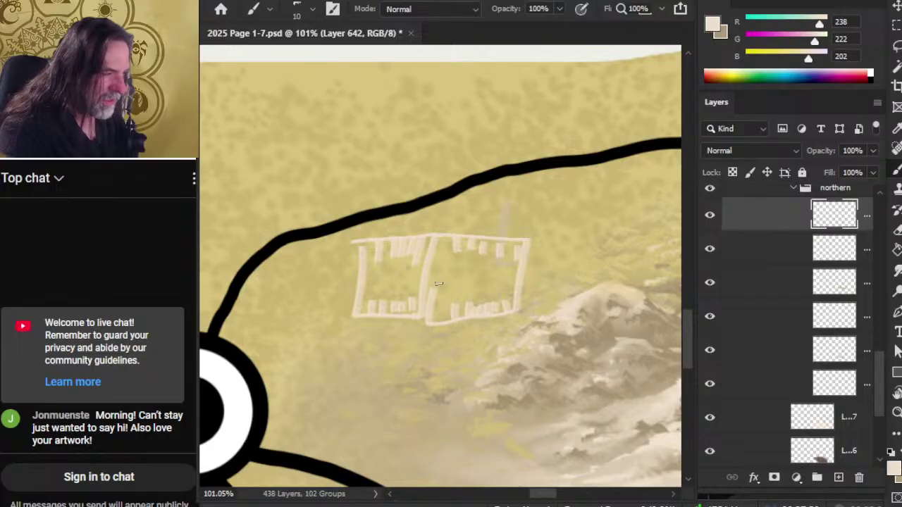
# Add dark (125, 112, 70) spots along the western frame's upper edge and a horizontal line across the middle of each frame.
pyautogui.keyDown('alt'); pyautogui.click(371, 252); pyautogui.keyUp('alt')
pyautogui.keyDown('alt'); pyautogui.click(368, 248); pyautogui.keyUp('alt')
pyautogui.moveTo(366, 247)
pyautogui.mouseDown()
pyautogui.moveTo(400, 258)
pyautogui.moveTo(416, 244)
pyautogui.moveTo(423, 255)
pyautogui.mouseUp()
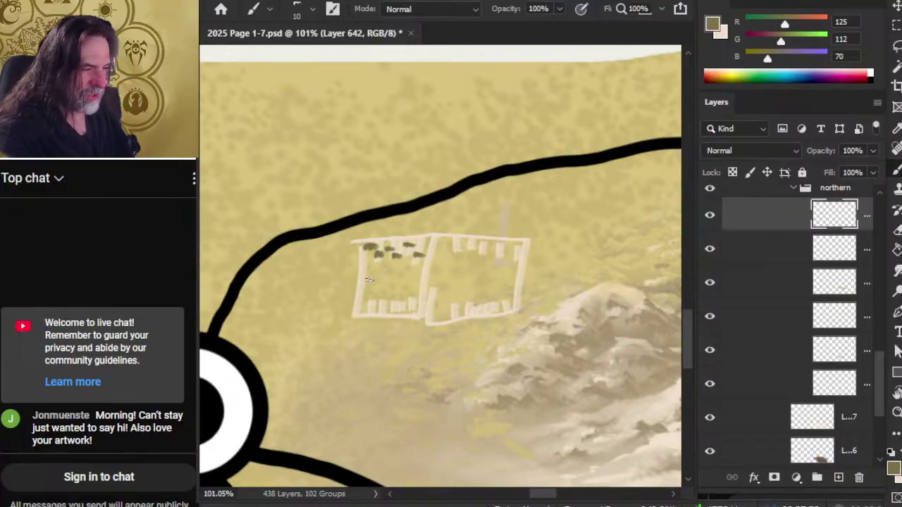
pyautogui.moveTo(370, 278); pyautogui.dragTo(517, 279)
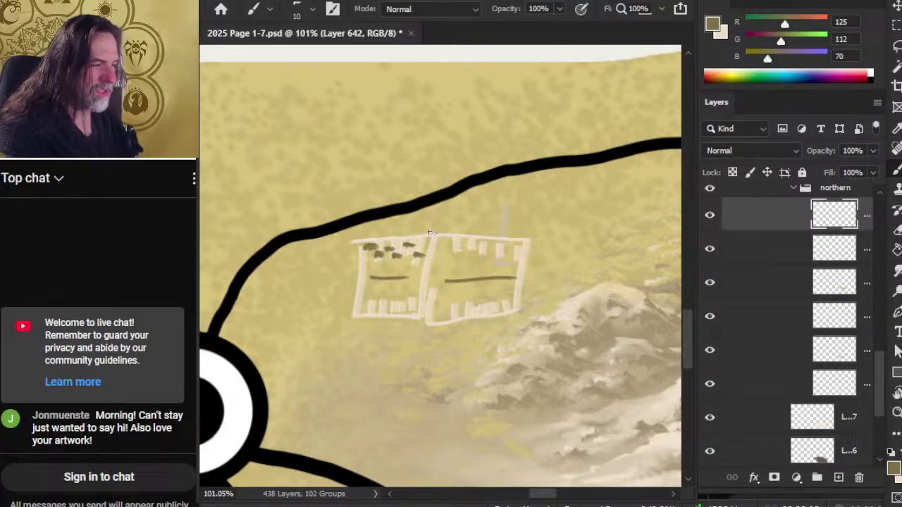
# Draw short dark marks above and west of the frames and curved strokes through the upper and lower parts of both.
pyautogui.moveTo(406, 229); pyautogui.dragTo(482, 224)
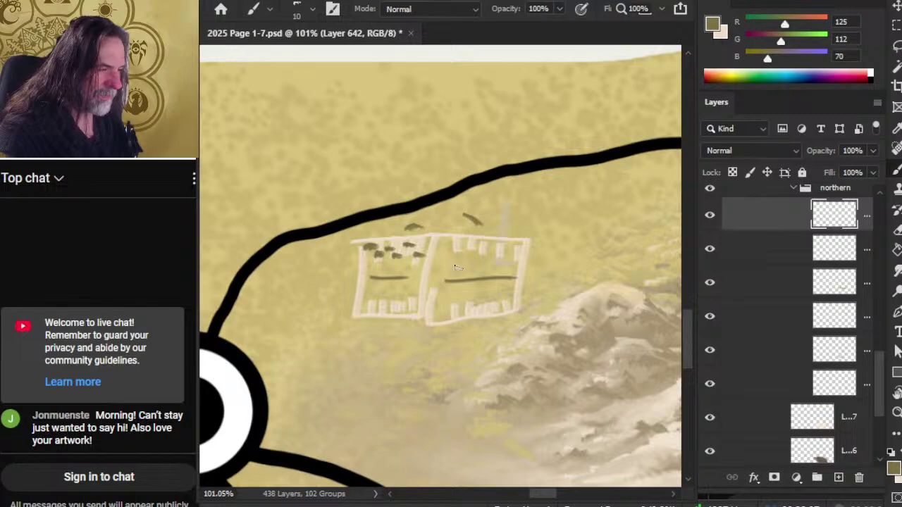
pyautogui.moveTo(398, 287); pyautogui.dragTo(403, 320)
pyautogui.moveTo(446, 295); pyautogui.dragTo(457, 329)
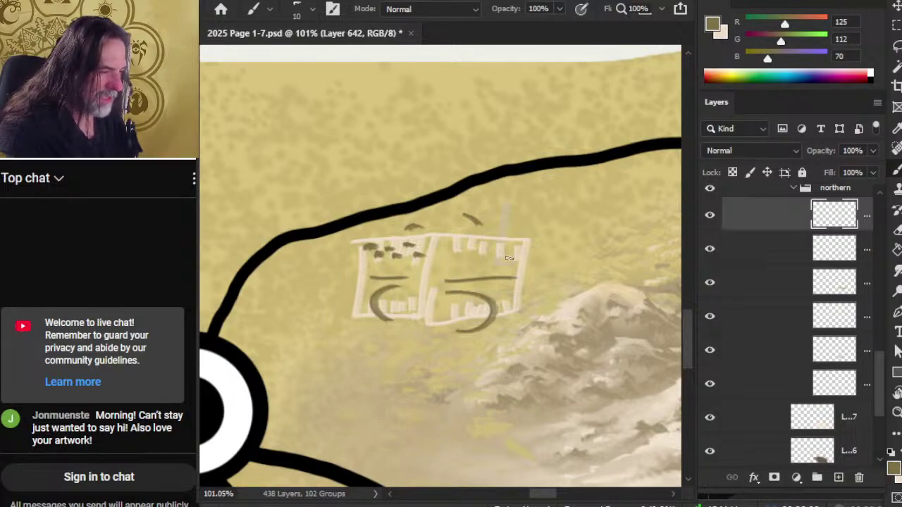
pyautogui.moveTo(471, 234); pyautogui.dragTo(513, 248)
pyautogui.moveTo(377, 238); pyautogui.dragTo(415, 255)
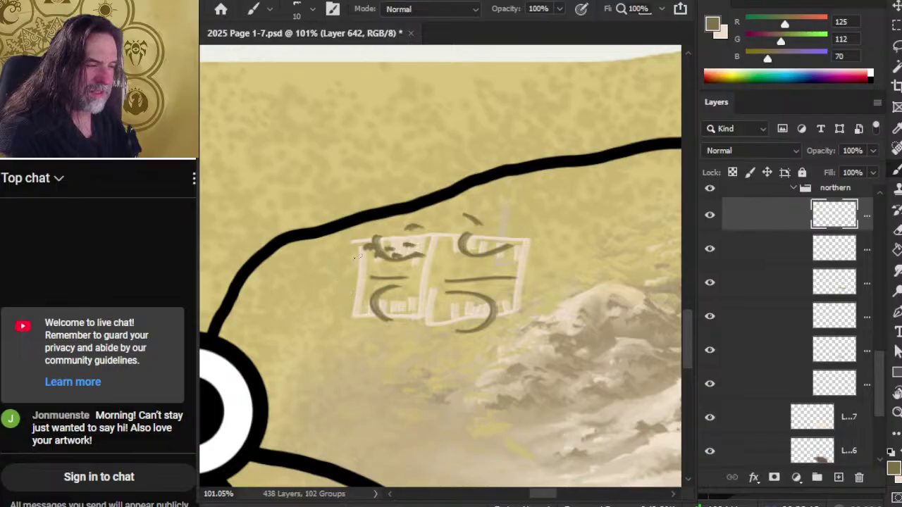
pyautogui.moveTo(334, 261); pyautogui.dragTo(357, 255)
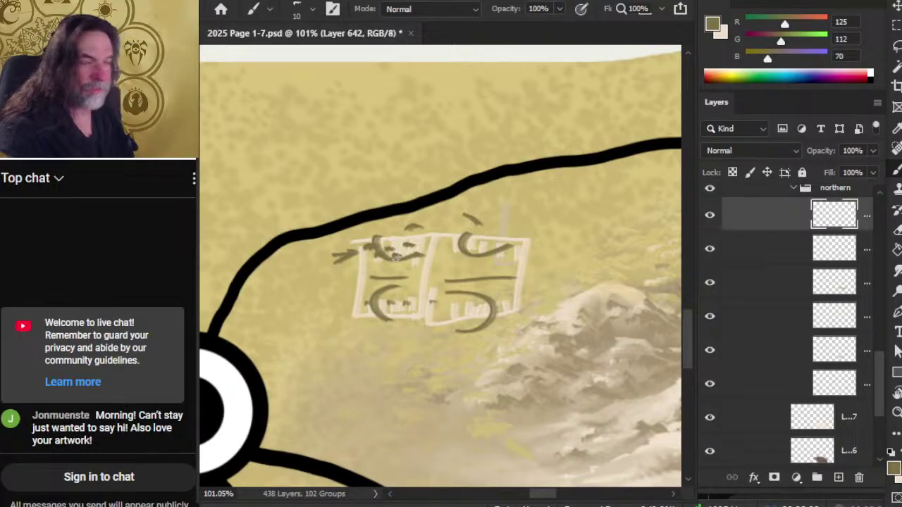
# Lasso the whole frame sketch west of the mountains and delete it from the layer.
pyautogui.press('l')
pyautogui.moveTo(499, 204)
pyautogui.mouseDown()
pyautogui.moveTo(345, 210)
pyautogui.moveTo(282, 292)
pyautogui.moveTo(353, 358)
pyautogui.moveTo(472, 346)
pyautogui.moveTo(520, 320)
pyautogui.moveTo(548, 284)
pyautogui.moveTo(557, 234)
pyautogui.mouseUp()
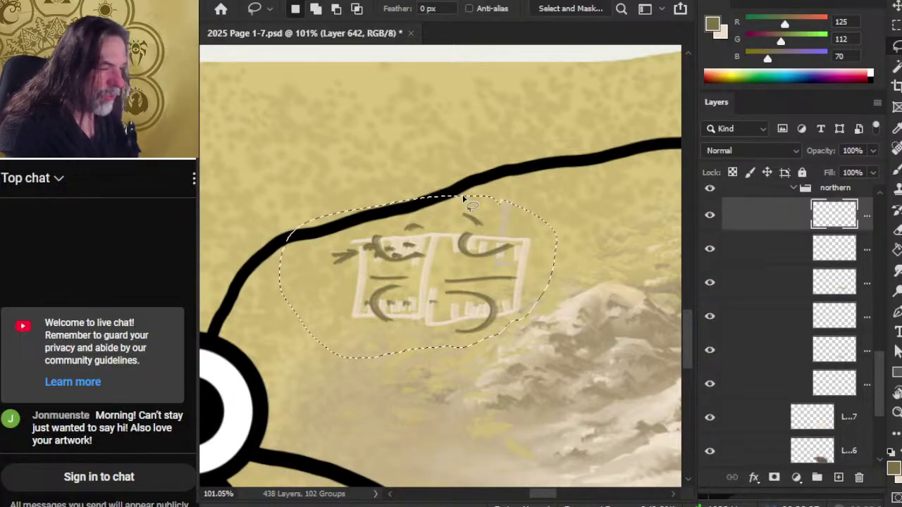
pyautogui.press('Delete')
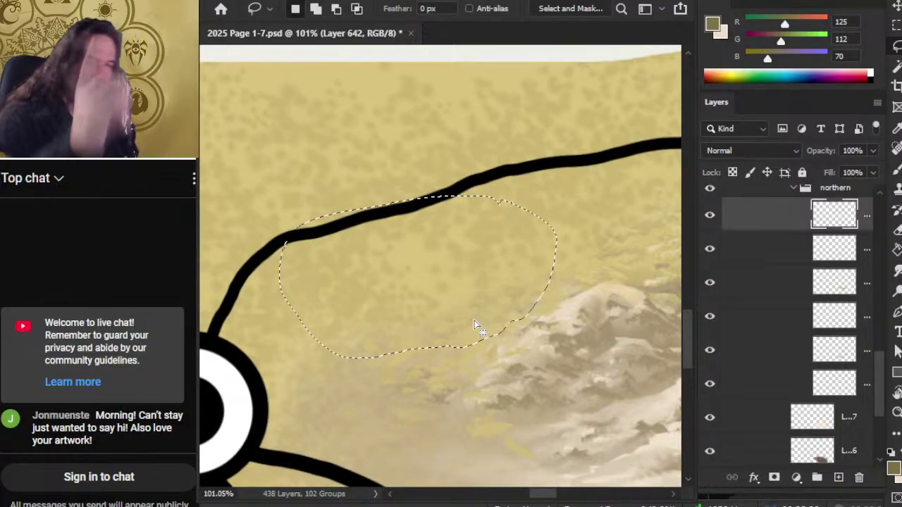
# Clear the selection, sample the snow's pale cream (237, 219, 197), and brush and smudge light strokes just northwest of the western peak.
pyautogui.hotkey('ctrl', 'd')
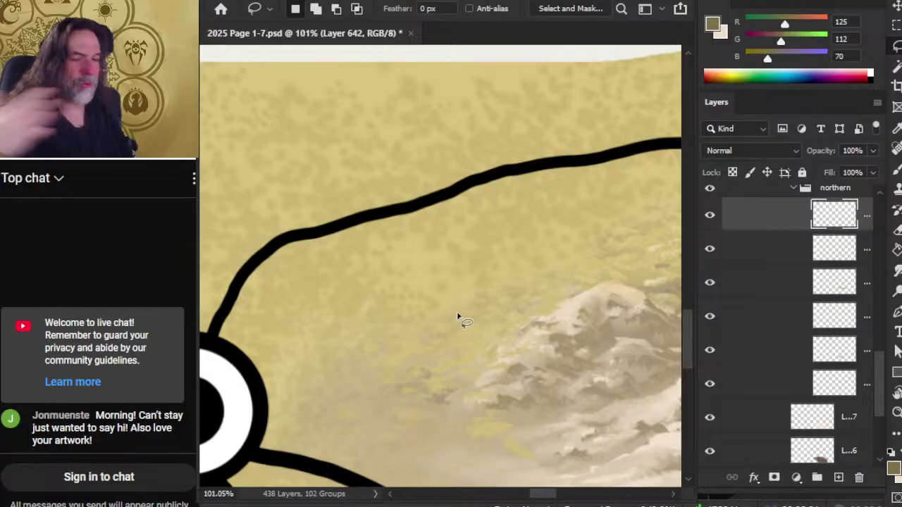
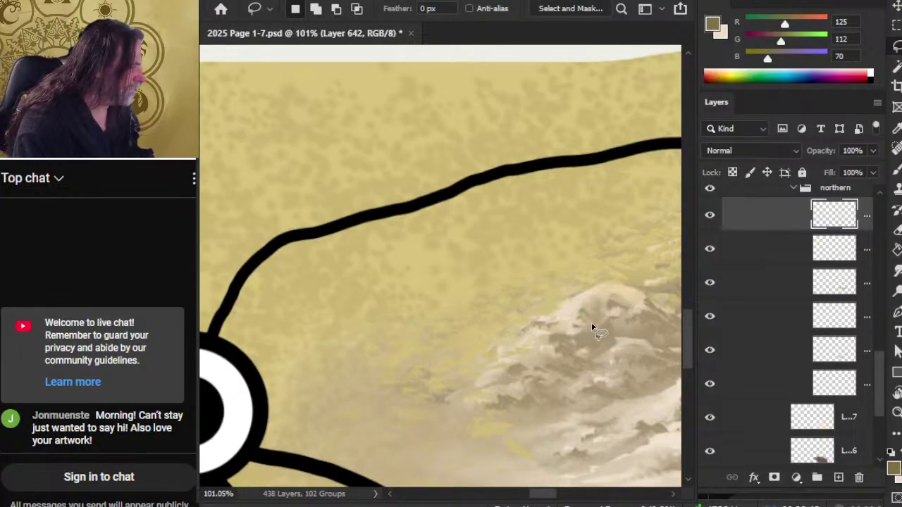
pyautogui.press('b')
pyautogui.keyDown('alt'); pyautogui.click(594, 298); pyautogui.keyUp('alt')
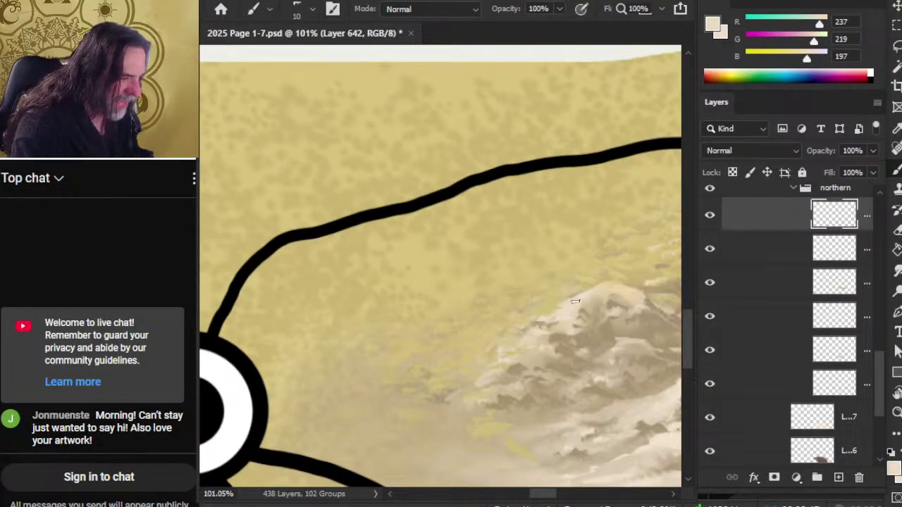
pyautogui.press('r')
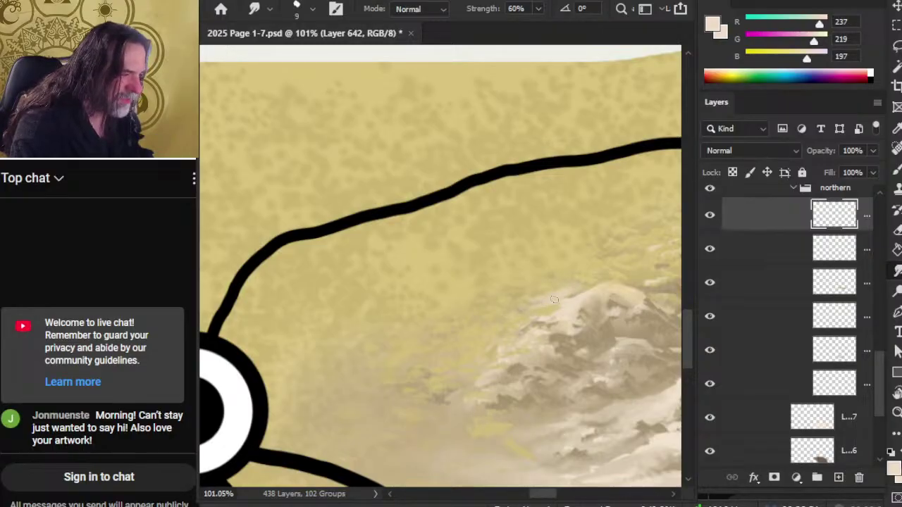
pyautogui.press('b')
pyautogui.press('r')
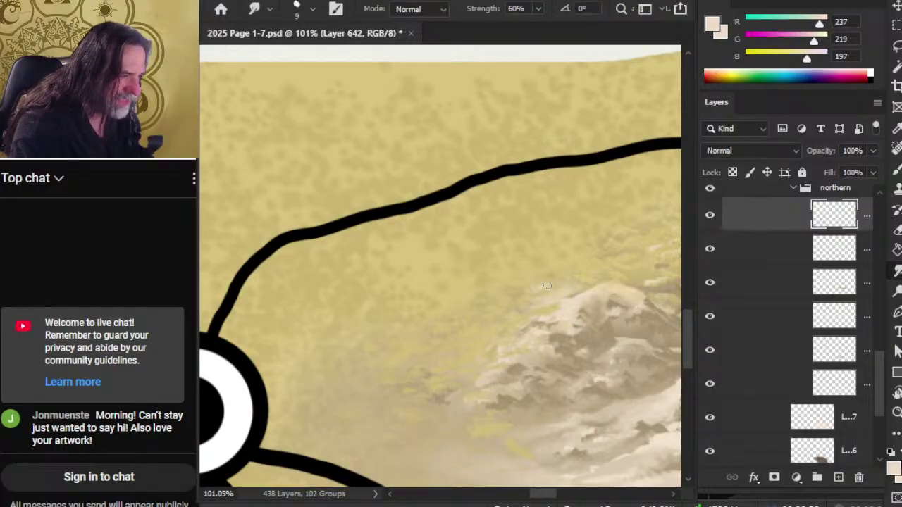
pyautogui.press('b')
pyautogui.press('r')
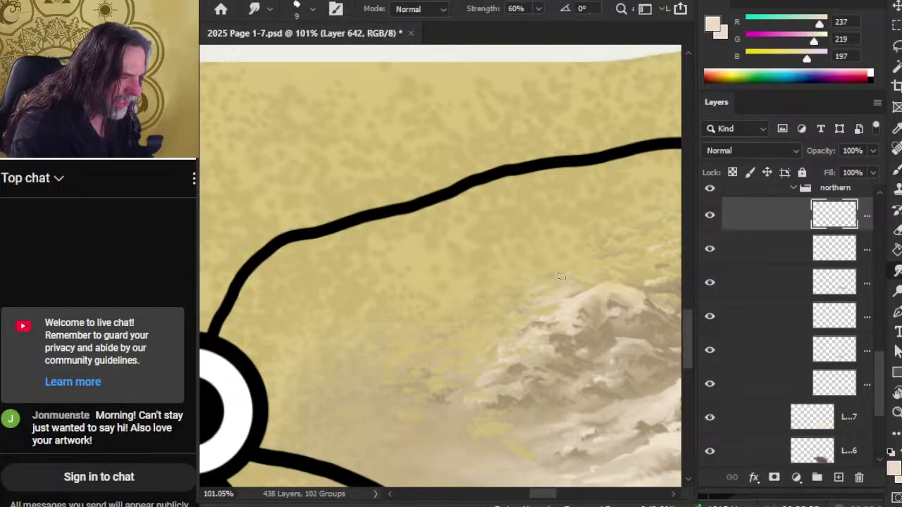
# Extend the cream strokes northeast over the ground north of the western peak and smudge them into the yellow.
pyautogui.press('b')
pyautogui.press('r')
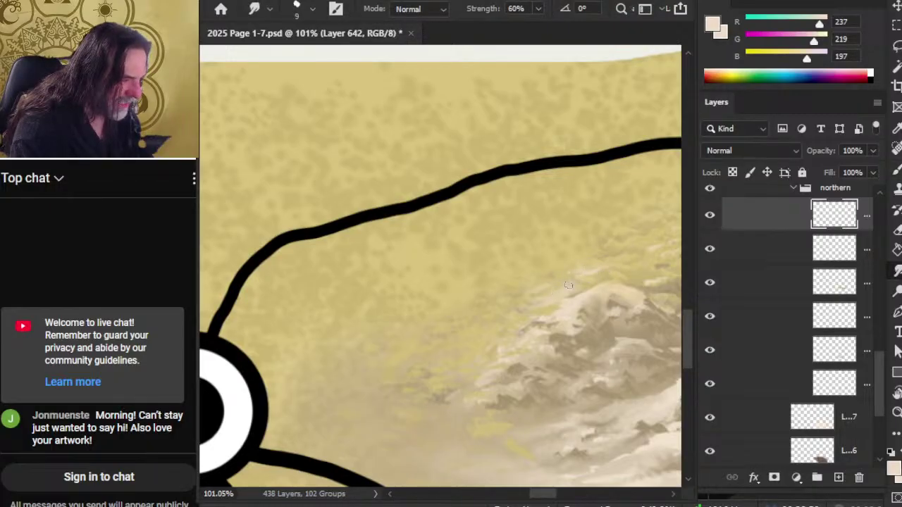
pyautogui.press('b')
pyautogui.press('r')
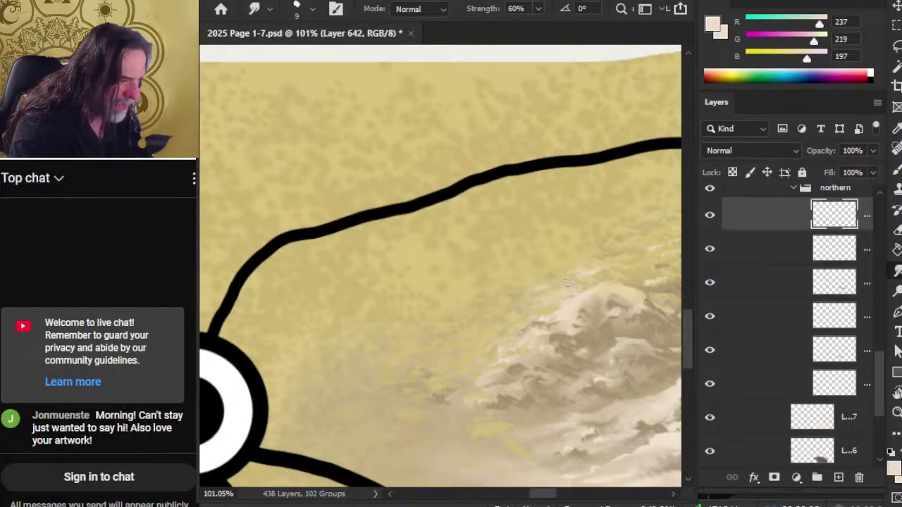
pyautogui.press('b')
pyautogui.press('r')
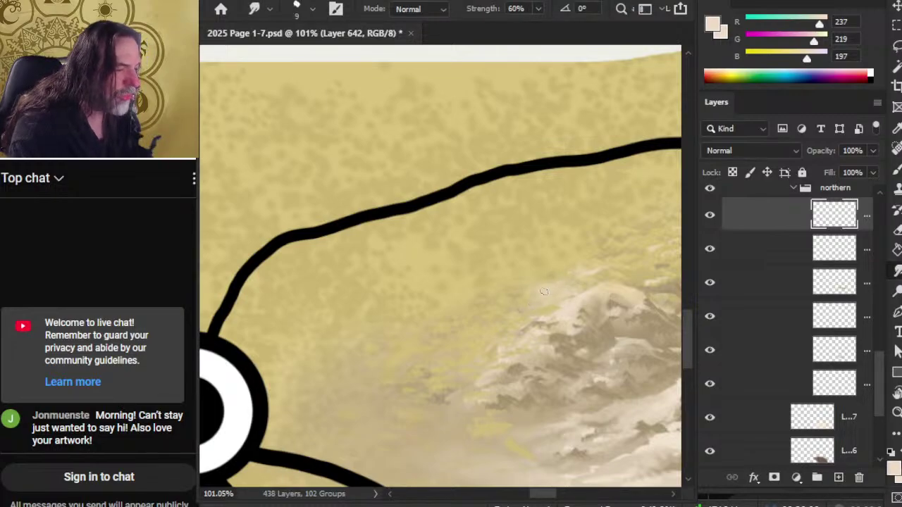
# Soften the pale strokes north of the peak with sampled ground yellows (213, 192, 124) and (203, 182, 114), smudging them together.
pyautogui.press('b')
pyautogui.keyDown('alt'); pyautogui.click(515, 274); pyautogui.keyUp('alt')
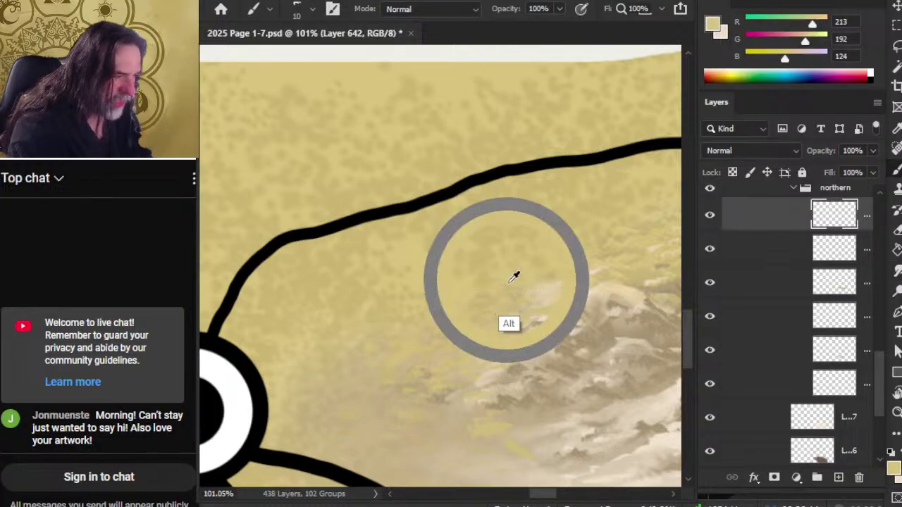
pyautogui.press('r')
pyautogui.press('b')
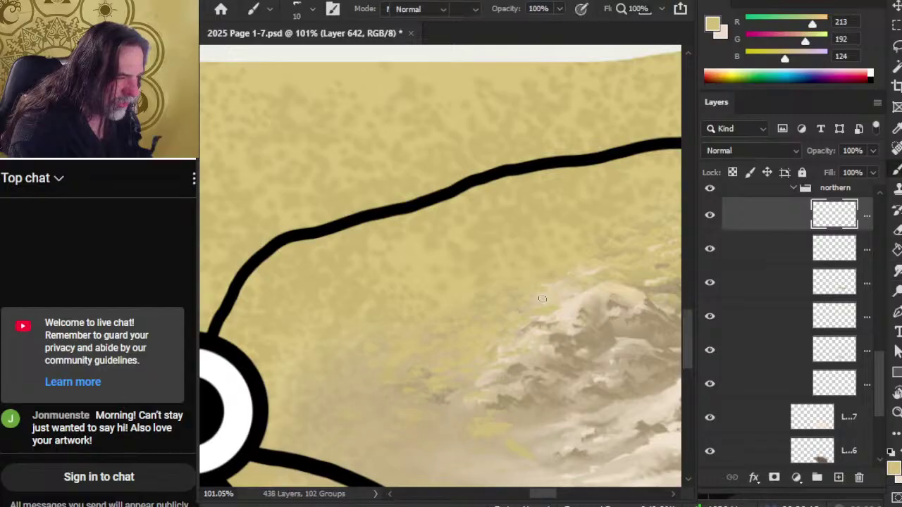
pyautogui.press('r')
pyautogui.press('b')
pyautogui.keyDown('alt'); pyautogui.click(486, 281); pyautogui.keyUp('alt')
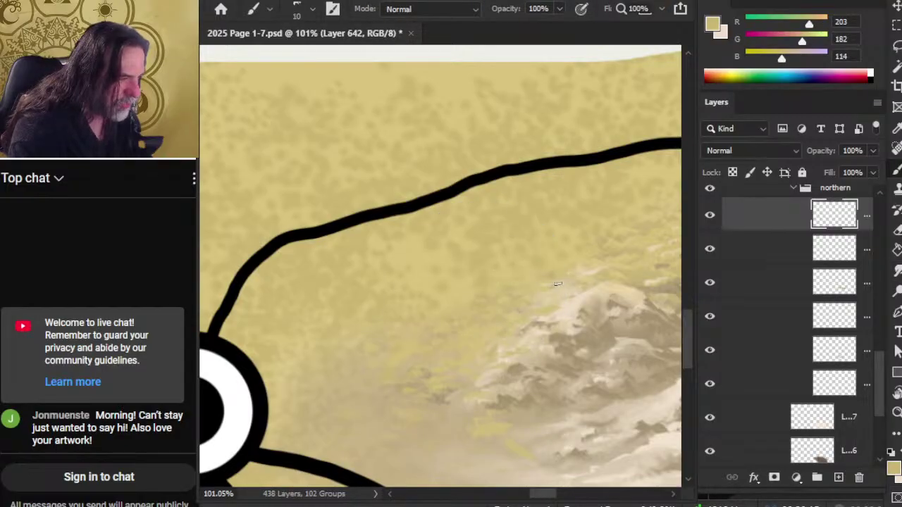
pyautogui.press('r')
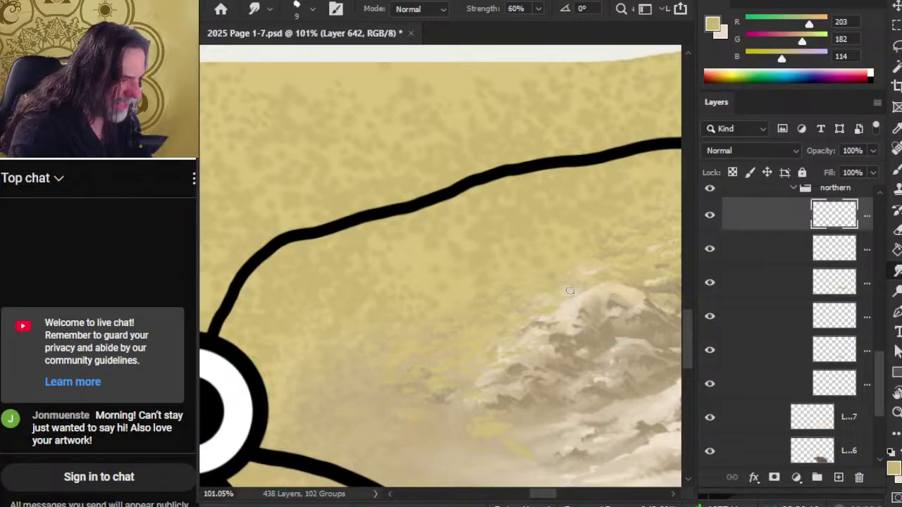
pyautogui.keyDown('alt'); pyautogui.click(587, 253); pyautogui.keyUp('alt')
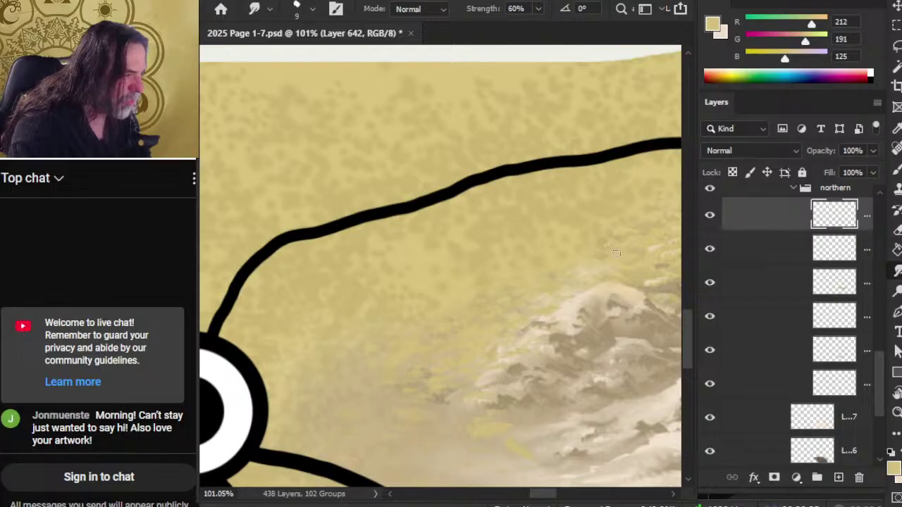
# Sample light cream (237, 220, 199) from the snow and brush and smudge highlights down the western peak's face.
pyautogui.scroll(2, 586, 302)
pyautogui.hscroll(3, 542, 298)
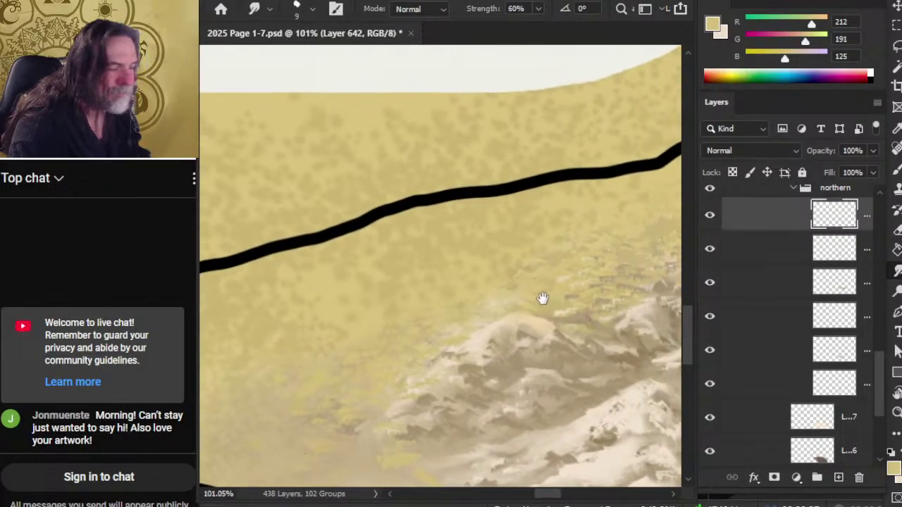
pyautogui.press('b')
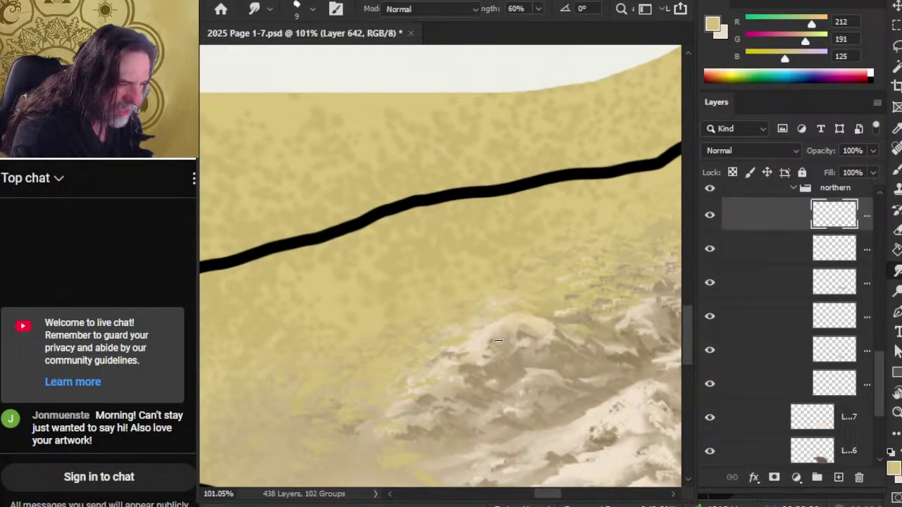
pyautogui.keyDown('alt'); pyautogui.click(479, 340); pyautogui.keyUp('alt')
pyautogui.press('r')
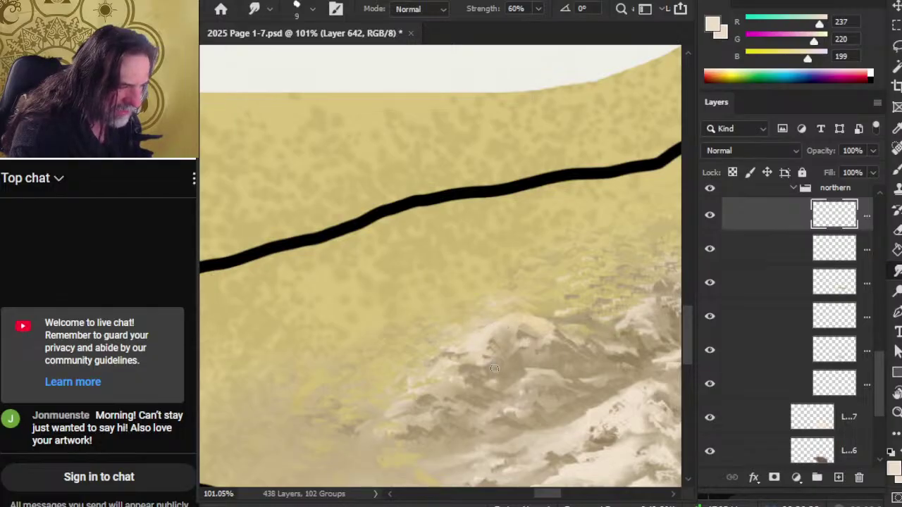
pyautogui.press('b')
pyautogui.press('r')
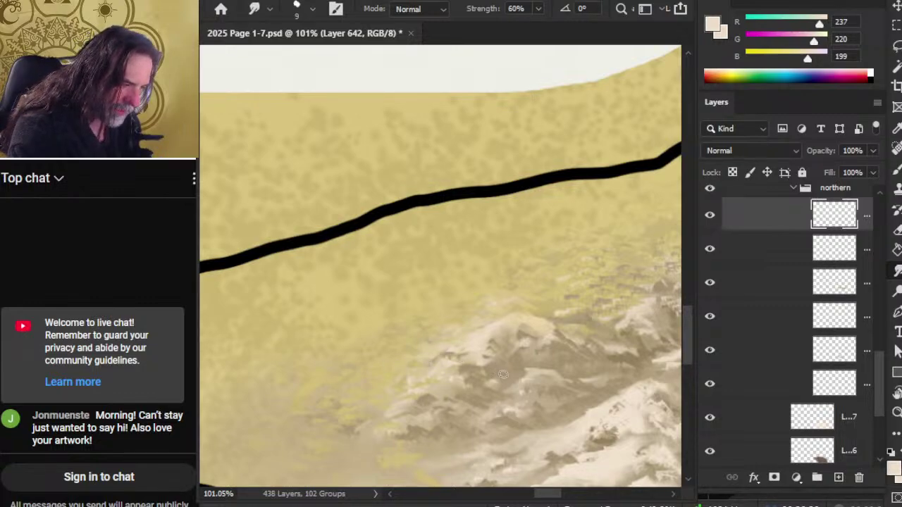
# Paint and blend midtones below the western peak's summit using sampled tan (198, 178, 142) and beige (213, 198, 170).
pyautogui.press('b')
pyautogui.keyDown('alt'); pyautogui.click(496, 341); pyautogui.keyUp('alt')
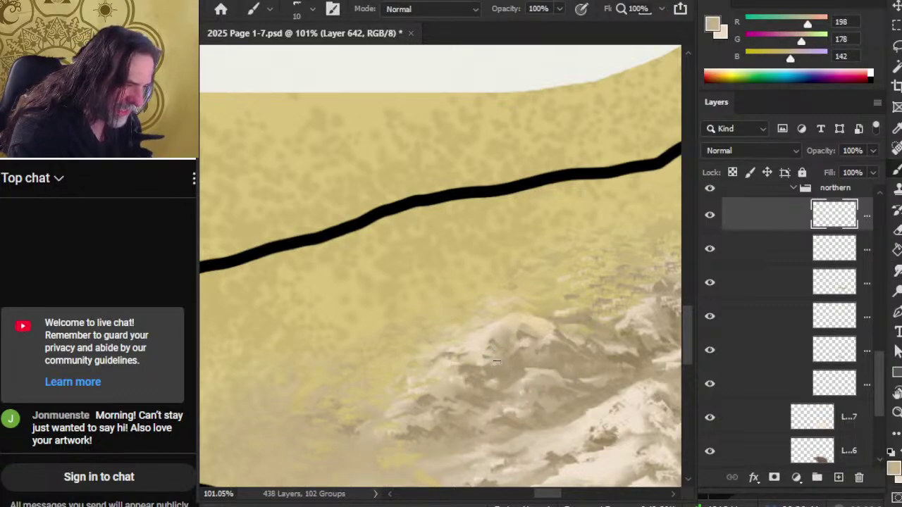
pyautogui.press('r')
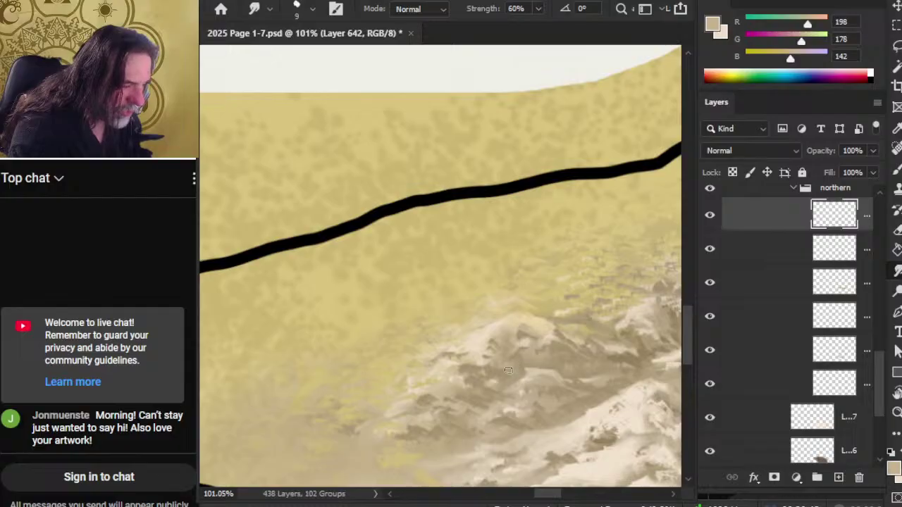
pyautogui.press('b')
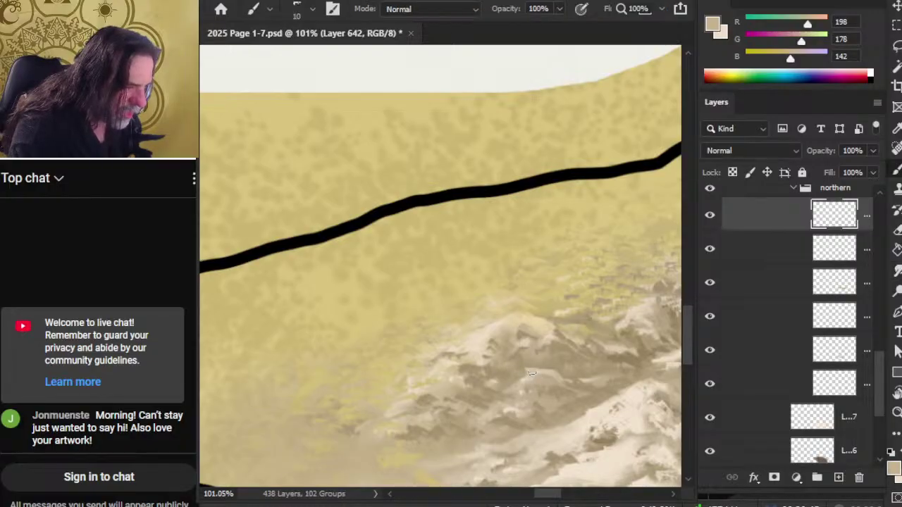
pyautogui.keyDown('alt'); pyautogui.click(534, 372); pyautogui.keyUp('alt')
pyautogui.press('r')
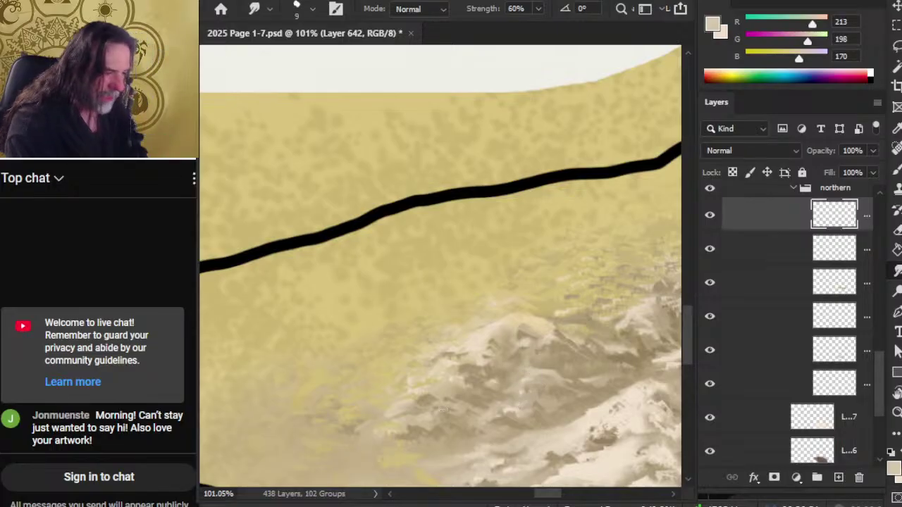
# Add beige (208, 194, 166) touches to the lower slope of the western peak and smudge them in.
pyautogui.press('b')
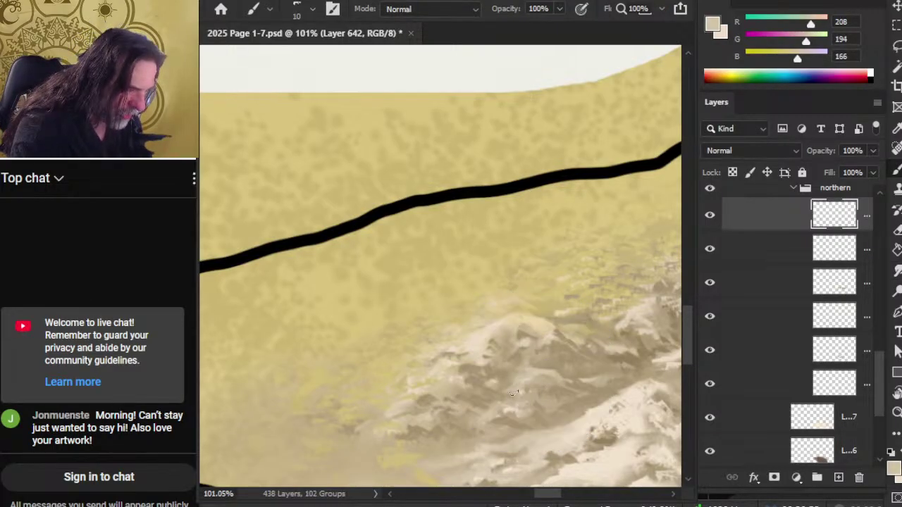
pyautogui.press('r')
pyautogui.press('b')
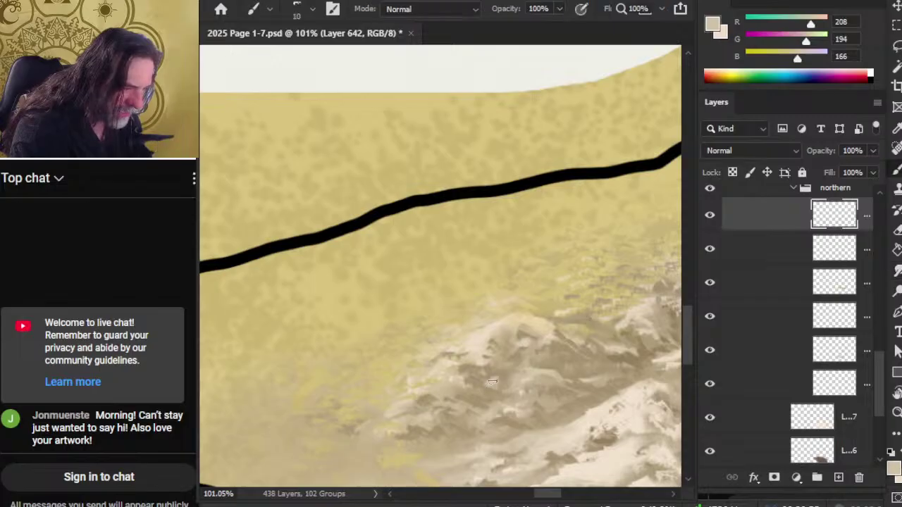
pyautogui.press('r')
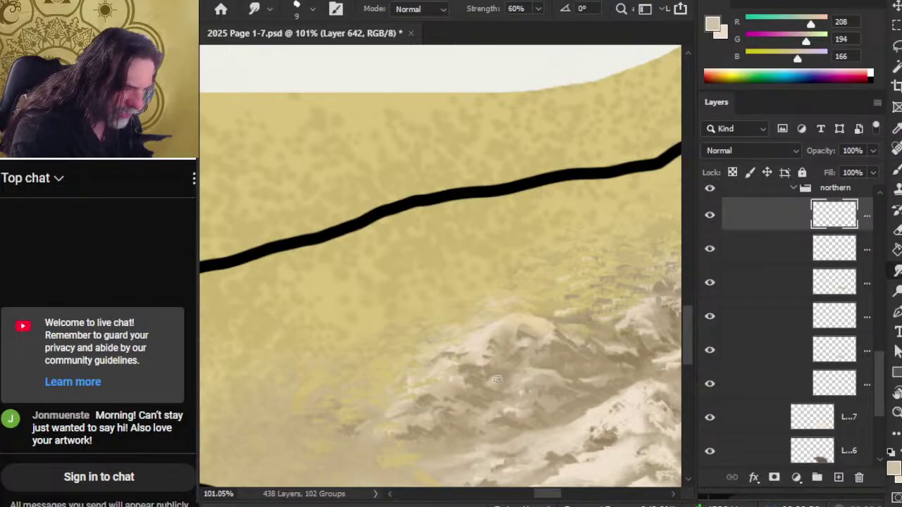
# Shade the hollow southeast of the western summit with sampled tans (187, 170, 137), (191, 171, 140) and (184, 164, 131), smudging between strokes.
pyautogui.press('b')
pyautogui.keyDown('alt'); pyautogui.click(535, 359); pyautogui.keyUp('alt')
pyautogui.press('r')
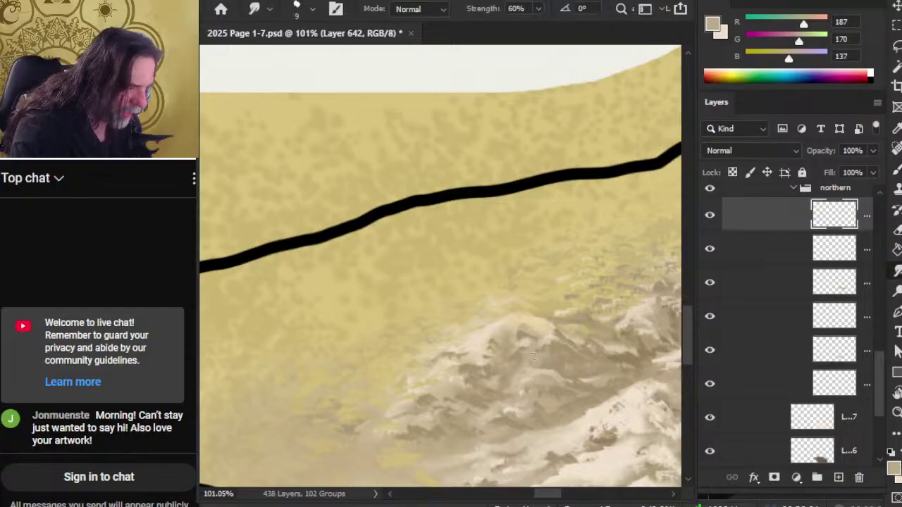
pyautogui.press('b')
pyautogui.keyDown('alt'); pyautogui.click(553, 346); pyautogui.keyUp('alt')
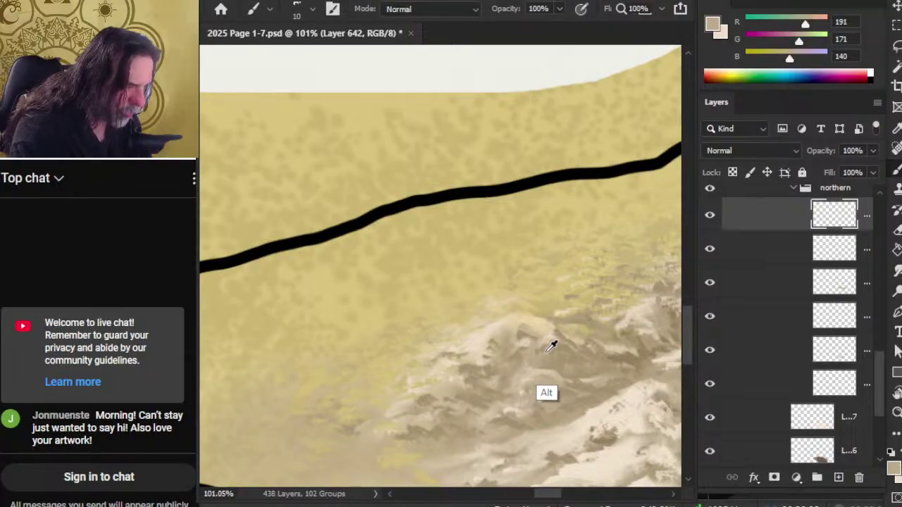
pyautogui.press('r')
pyautogui.press('b')
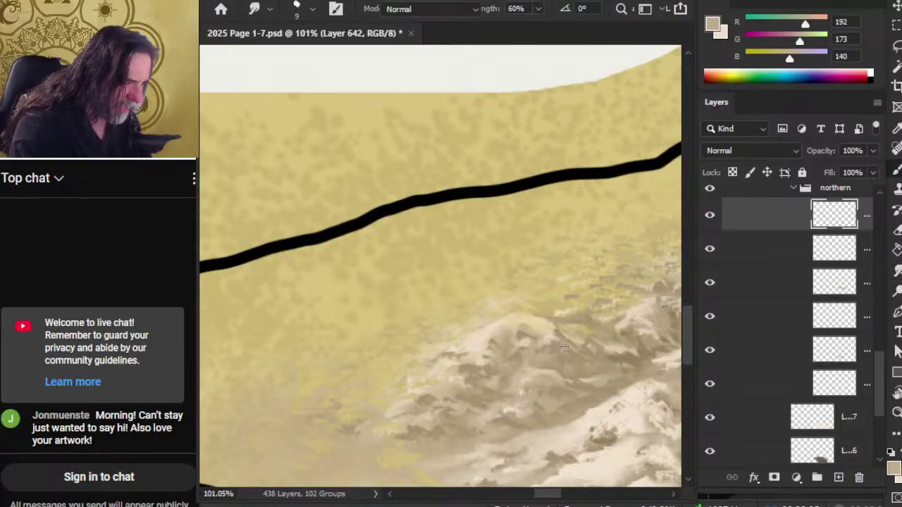
pyautogui.keyDown('alt'); pyautogui.click(555, 339); pyautogui.keyUp('alt')
pyautogui.press('r')
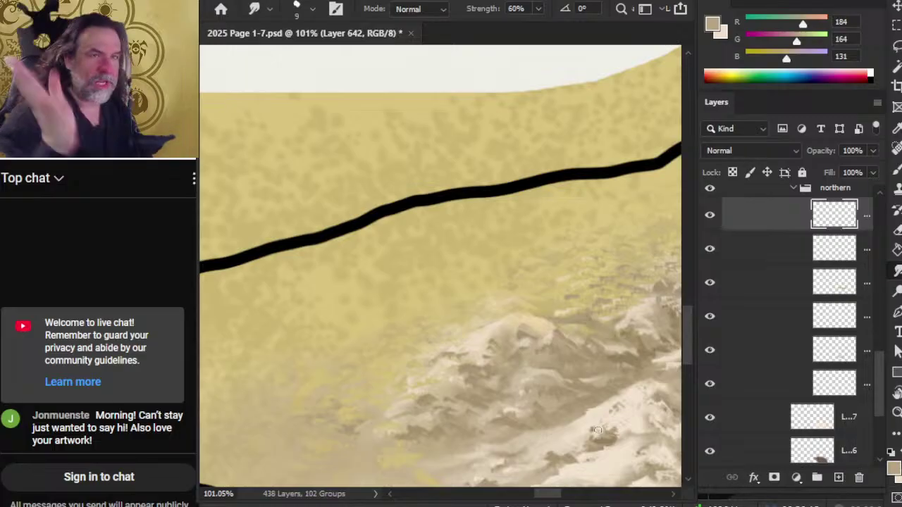
# Sample cream (235, 216, 192) and refine the snow highlight on the western summit with brush and smudge strokes.
pyautogui.press('b')
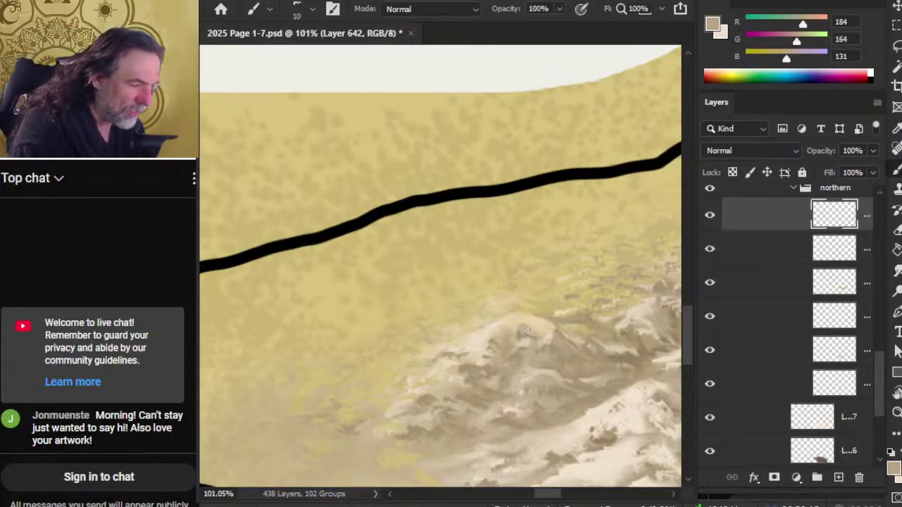
pyautogui.press('b')
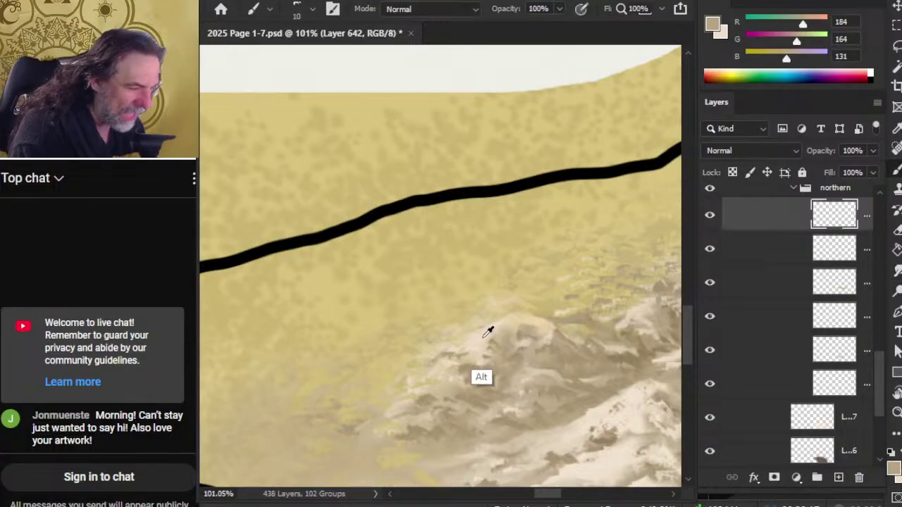
pyautogui.keyDown('alt'); pyautogui.click(489, 329); pyautogui.keyUp('alt')
pyautogui.press('r')
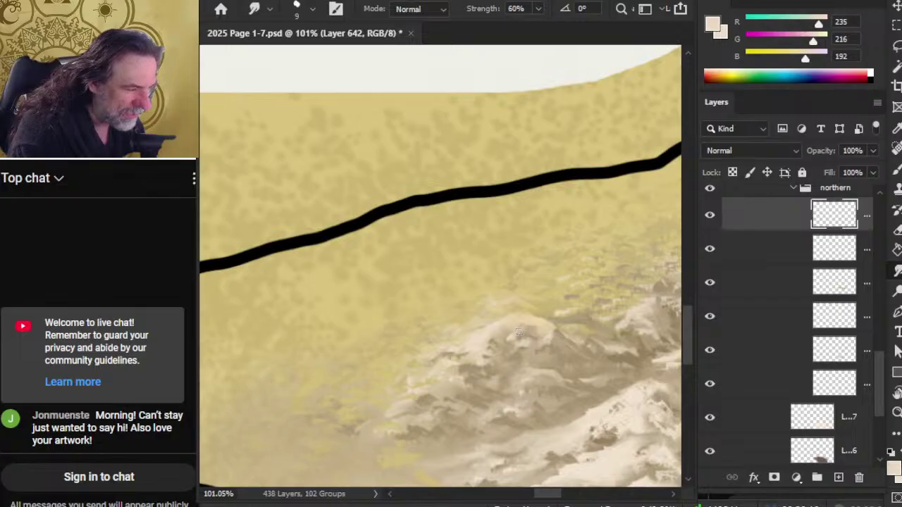
# Blend the summit's northern edge into the ground to its northeast with sampled yellow-tan (198, 177, 117) brush and smudge strokes.
pyautogui.press('b')
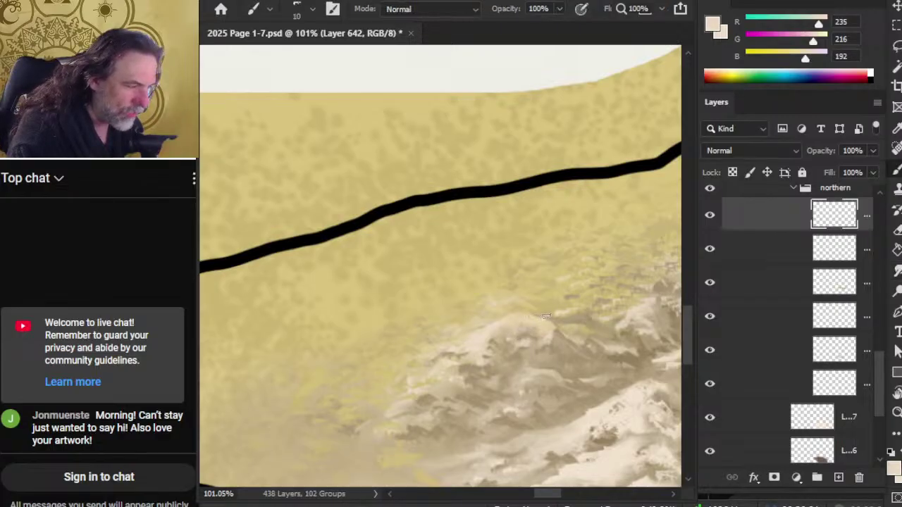
pyautogui.keyDown('alt'); pyautogui.click(534, 315); pyautogui.keyUp('alt')
pyautogui.press('r')
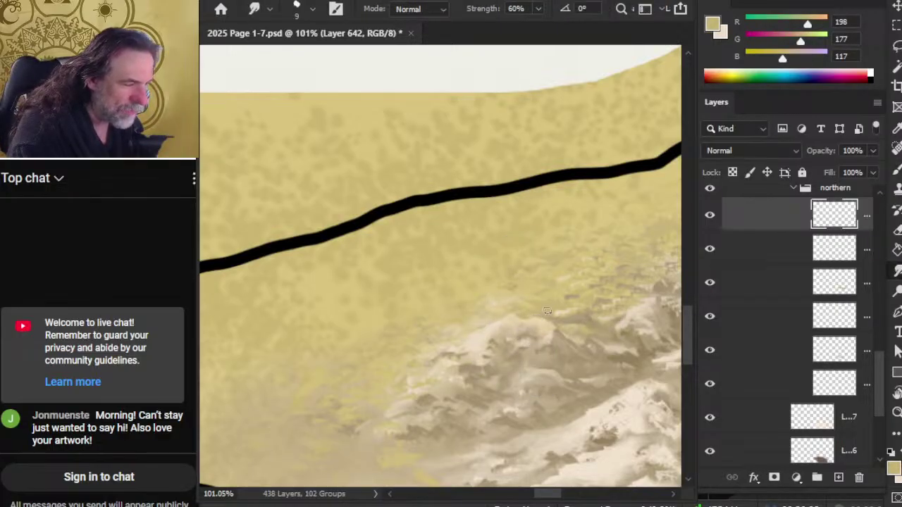
pyautogui.press('b')
pyautogui.press('r')
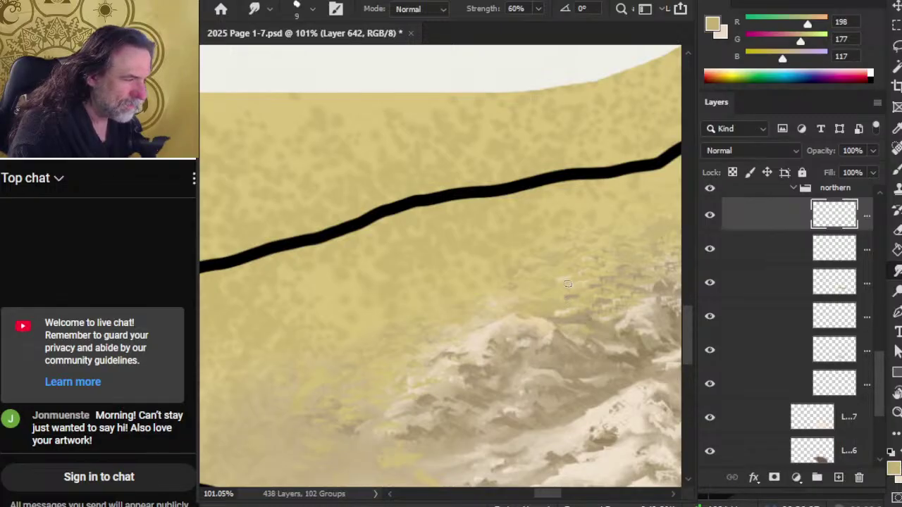
# Extend the yellow-tan (198, 177, 117) ground texture between the western summit and the smaller peak to its east, smudging between strokes.
pyautogui.press('b')
pyautogui.press('r')
pyautogui.press('b')
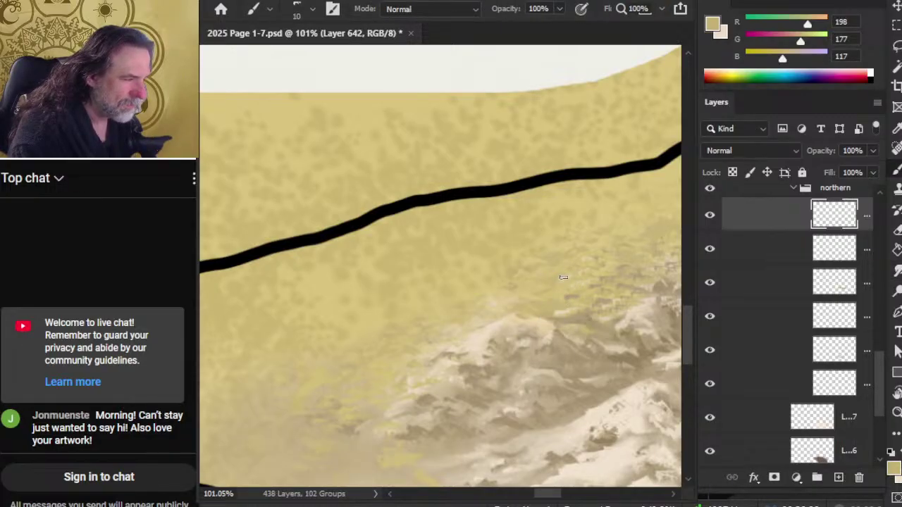
pyautogui.press('r')
pyautogui.press('b')
pyautogui.press('r')
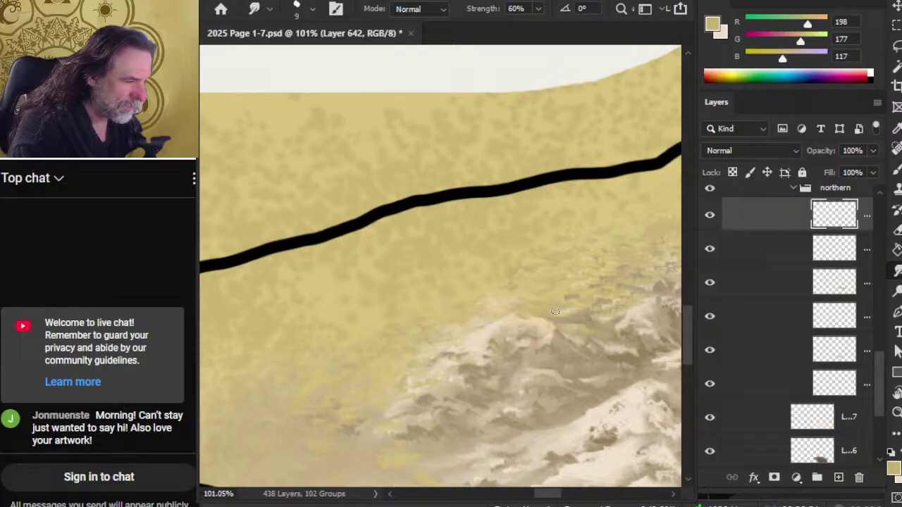
pyautogui.press('b')
pyautogui.press('r')
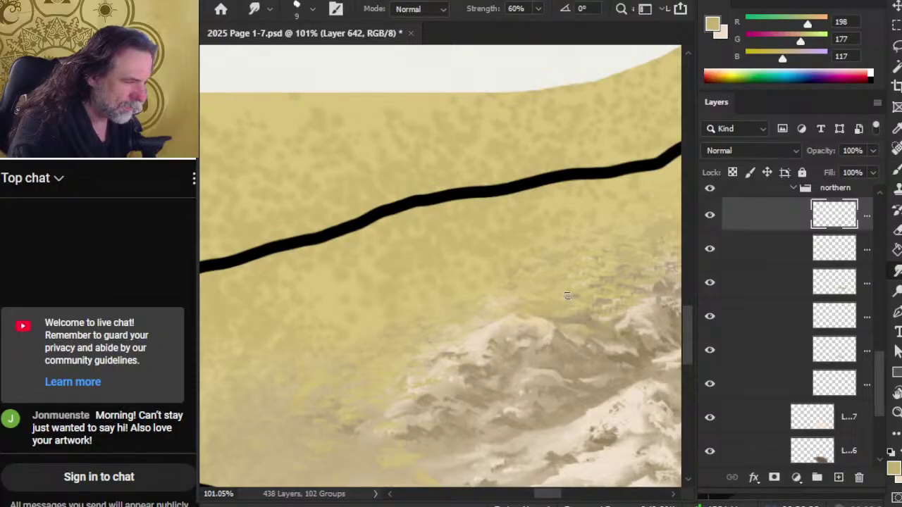
pyautogui.press('b')
pyautogui.press('alt')
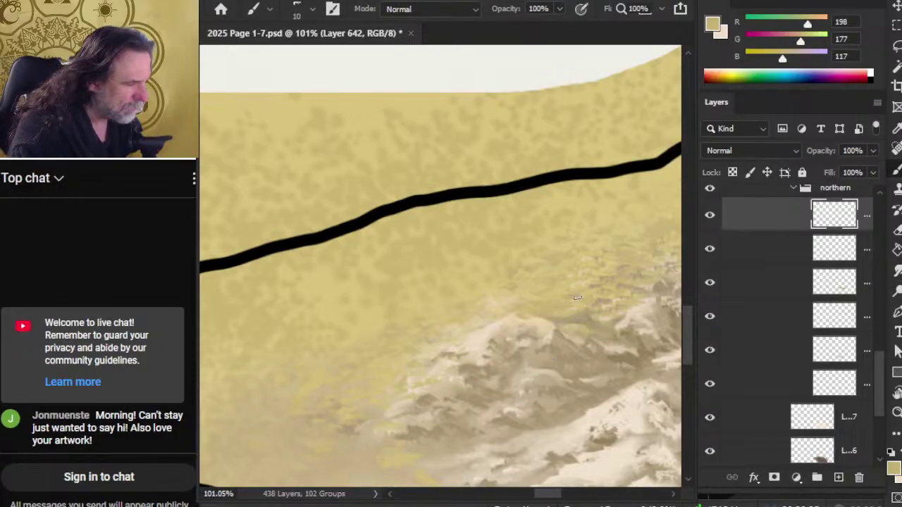
# Sample pale tan (220, 198, 156) from the western summit and break up the ground just northeast of it with brush and smudge strokes.
pyautogui.press('r')
pyautogui.press('b')
pyautogui.press('alt')
pyautogui.keyDown('alt'); pyautogui.click(553, 327); pyautogui.keyUp('alt')
pyautogui.press('r')
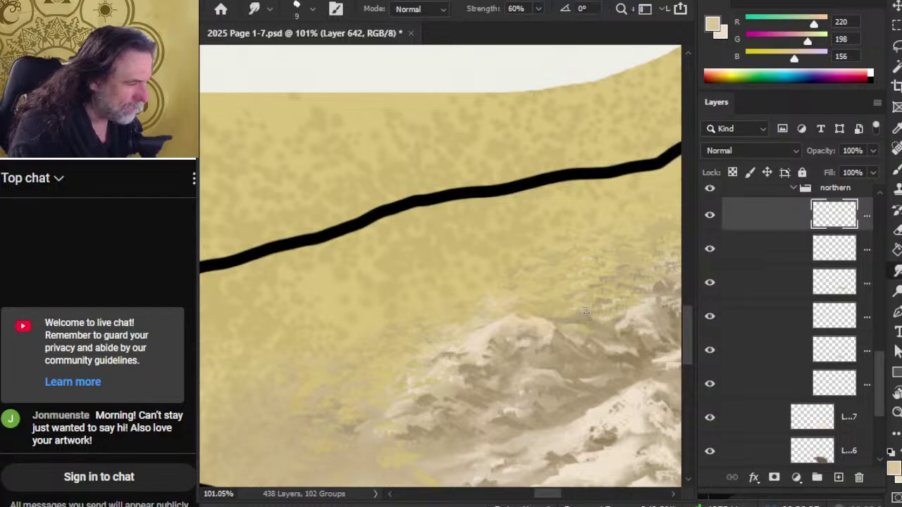
pyautogui.press('b')
pyautogui.press('r')
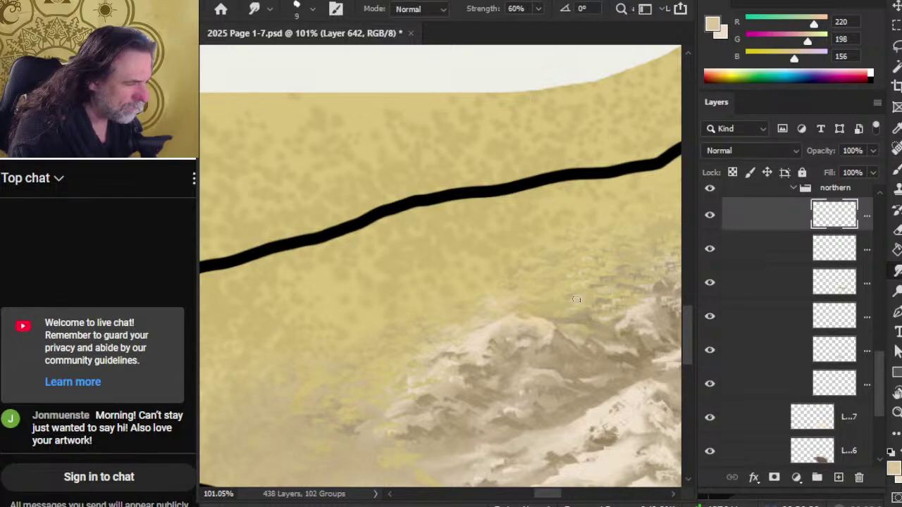
pyautogui.press('b')
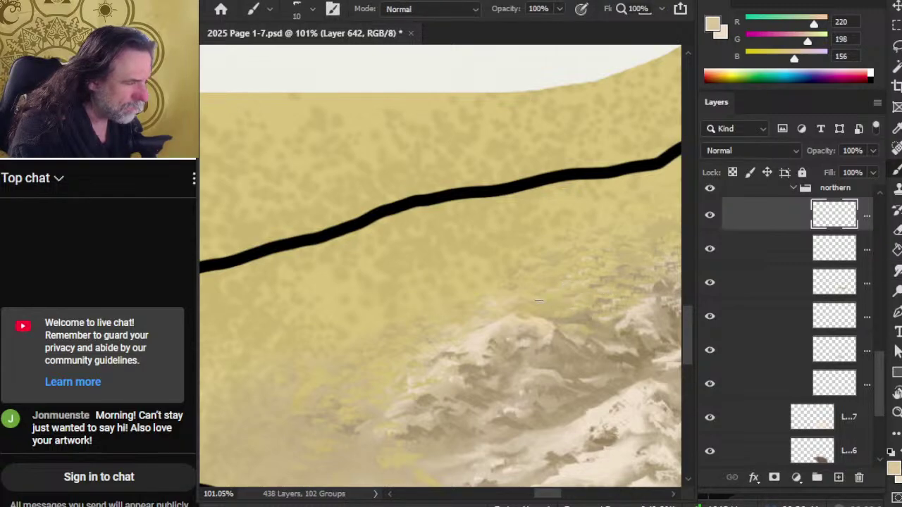
# Soften the speckled ground northwest of the next ridge with sampled yellow-tan (200, 179, 121) brush strokes and smudging.
pyautogui.hscroll(4, 590, 347)
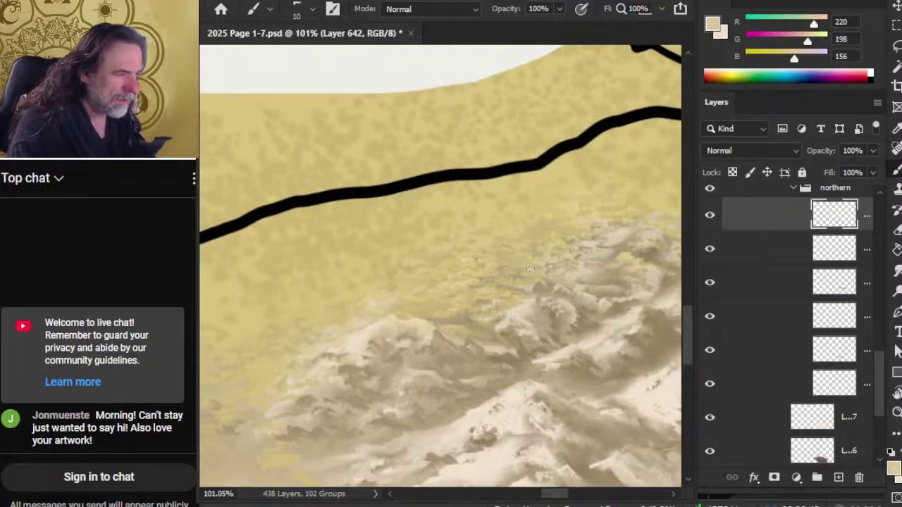
pyautogui.press('r')
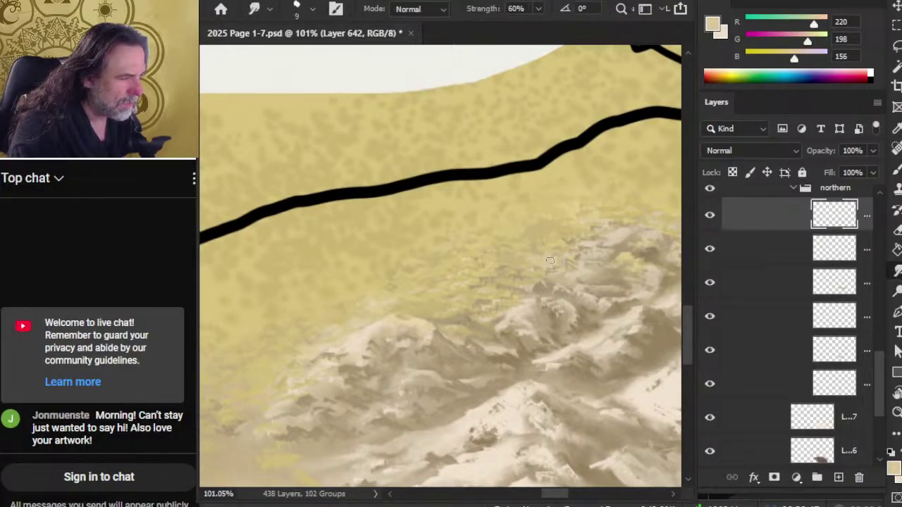
pyautogui.press('b')
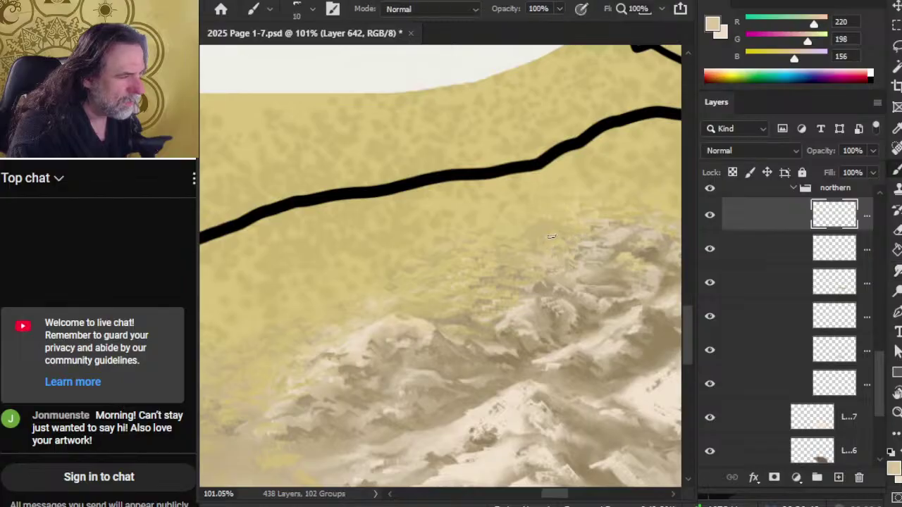
pyautogui.keyDown('alt'); pyautogui.click(544, 234); pyautogui.keyUp('alt')
pyautogui.press('r')
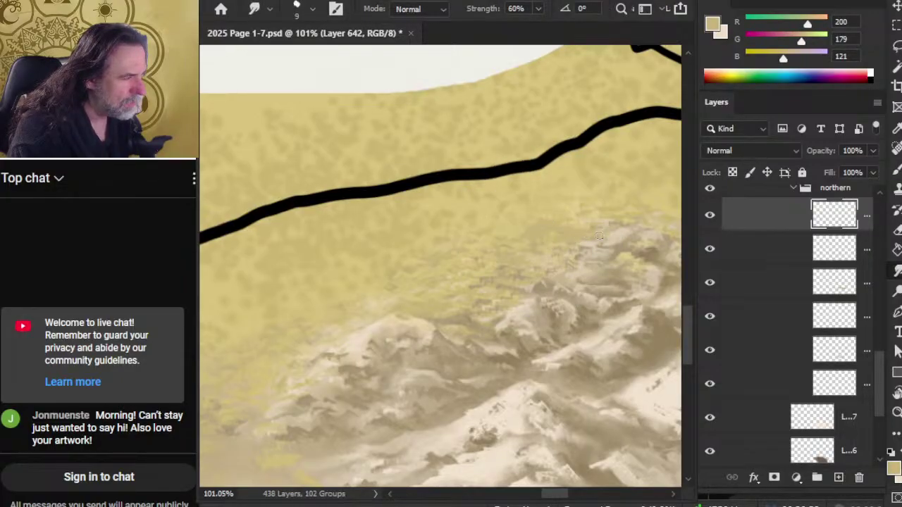
# Blend that ridge's northwestern edge into the ground with sampled tans (212, 196, 169), (211, 189, 148) and (187, 167, 120), smudging between strokes.
pyautogui.press('b')
pyautogui.keyDown('alt'); pyautogui.click(603, 238); pyautogui.keyUp('alt')
pyautogui.press('r')
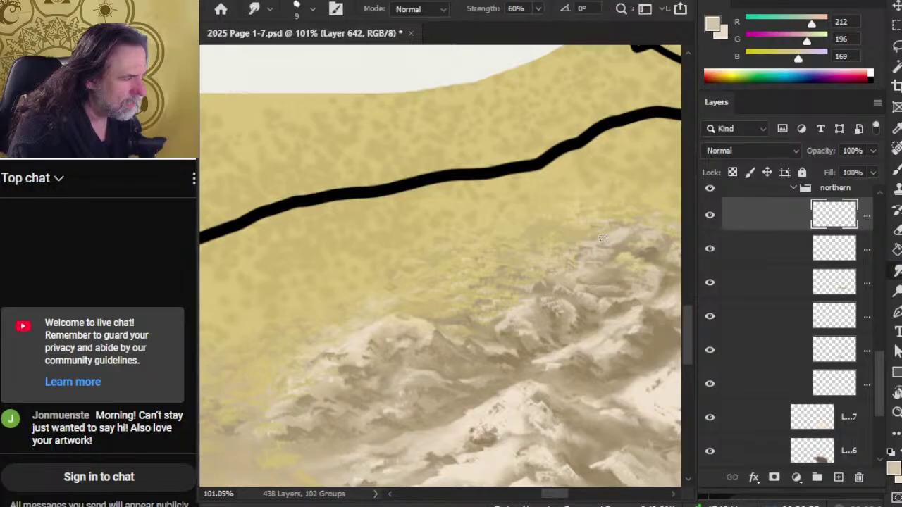
pyautogui.press('b')
pyautogui.keyDown('alt'); pyautogui.click(556, 255); pyautogui.keyUp('alt')
pyautogui.press('r')
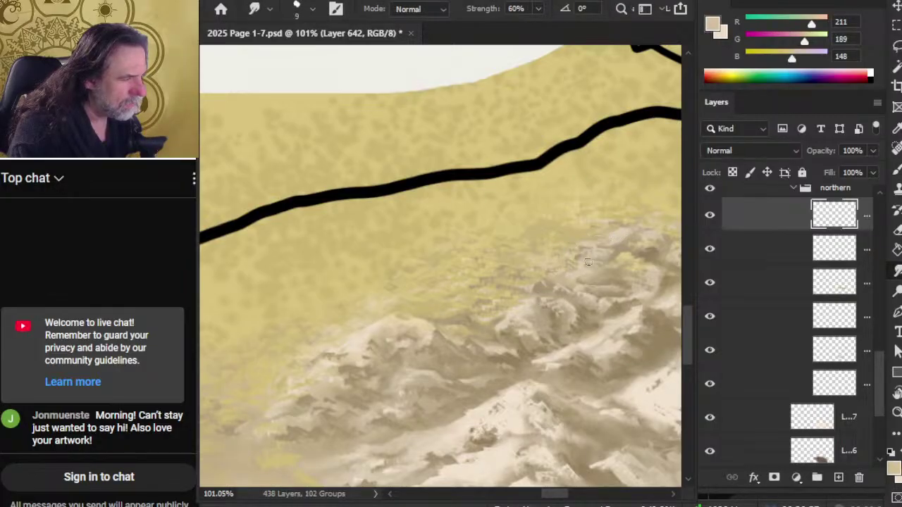
pyautogui.press('b')
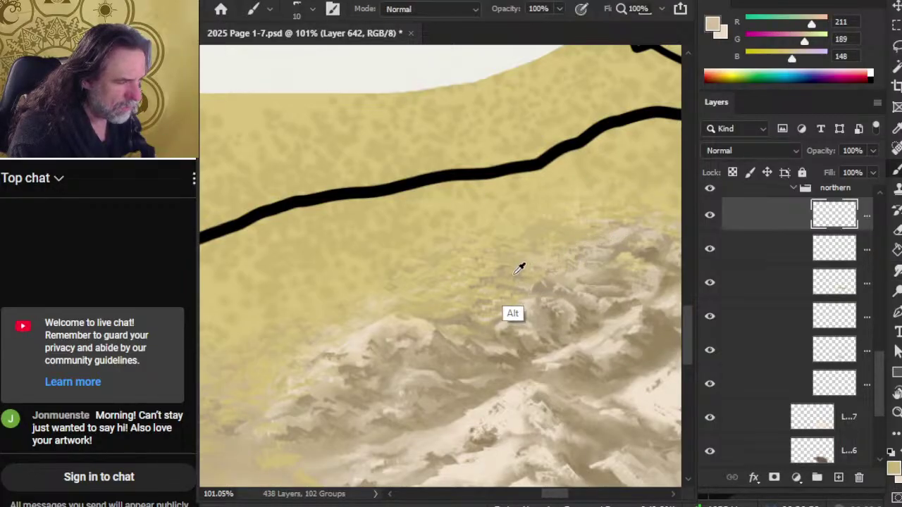
pyautogui.keyDown('alt'); pyautogui.click(520, 272); pyautogui.keyUp('alt')
# Sample brown (160, 142, 106) and shade beneath the snow patch on the northern peak's middle slope, smudging it in.
pyautogui.hotkey('ctrl', 'space')
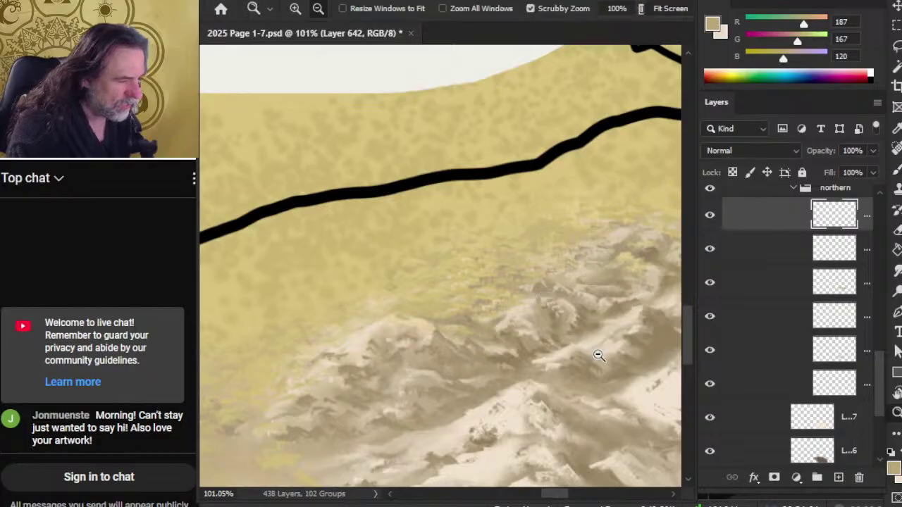
pyautogui.moveTo(598, 359); pyautogui.dragTo(444, 325)
pyautogui.scroll(3, 419, 264)
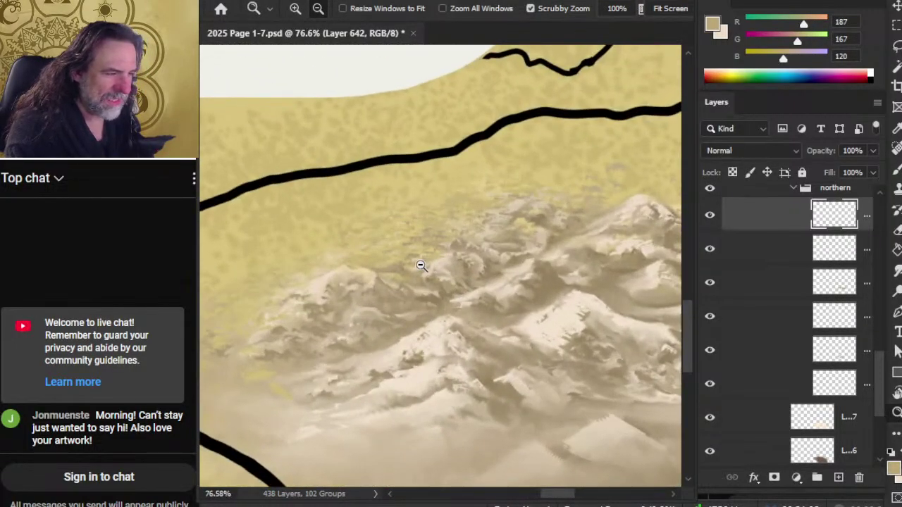
pyautogui.scroll(3, 440, 210)
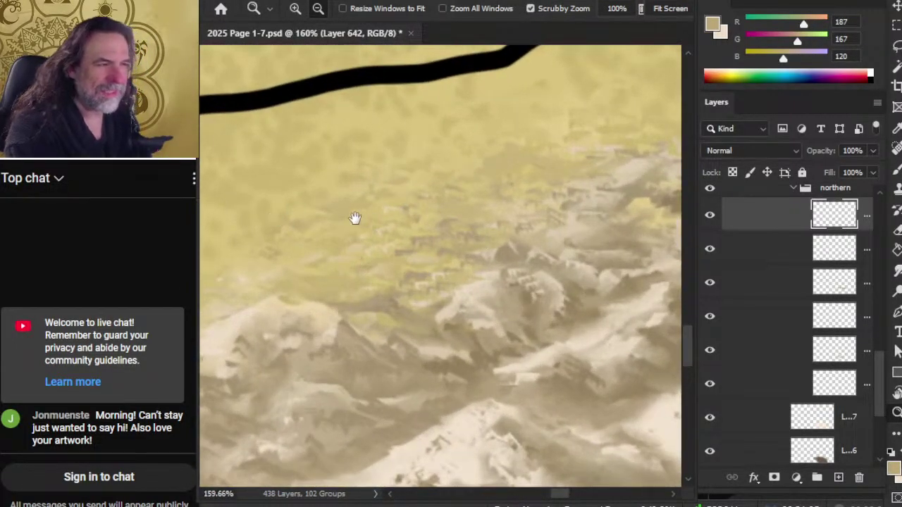
pyautogui.scroll(5, 355, 217)
pyautogui.scroll(-5, 454, 255)
pyautogui.hscroll(4, 423, 296)
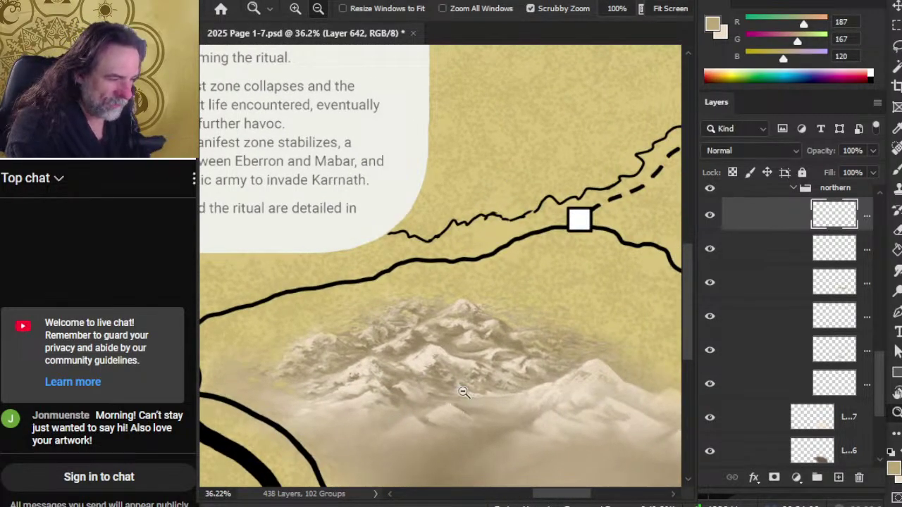
pyautogui.scroll(3, 458, 388)
pyautogui.press('b')
pyautogui.keyDown('alt'); pyautogui.click(491, 240); pyautogui.keyUp('alt')
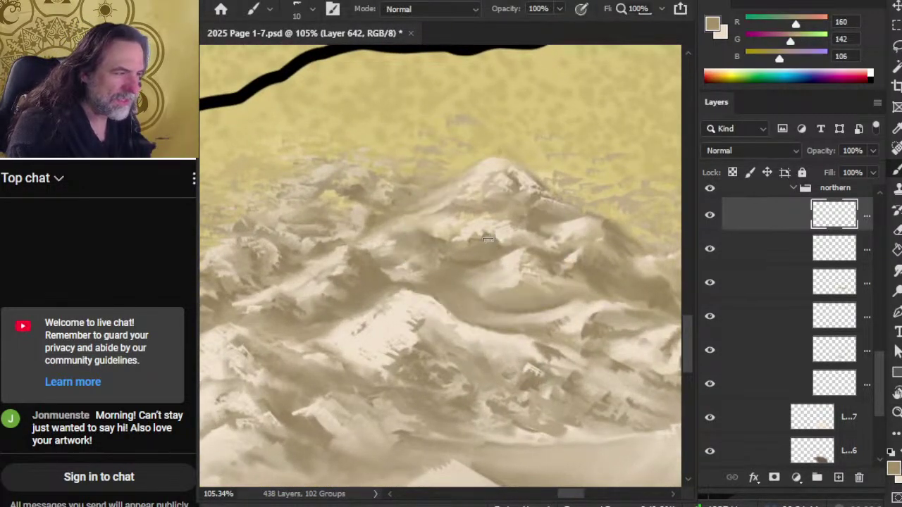
pyautogui.press('r')
pyautogui.moveTo(492, 227)
pyautogui.mouseDown()
pyautogui.moveTo(507, 227)
pyautogui.moveTo(500, 227)
pyautogui.mouseUp()
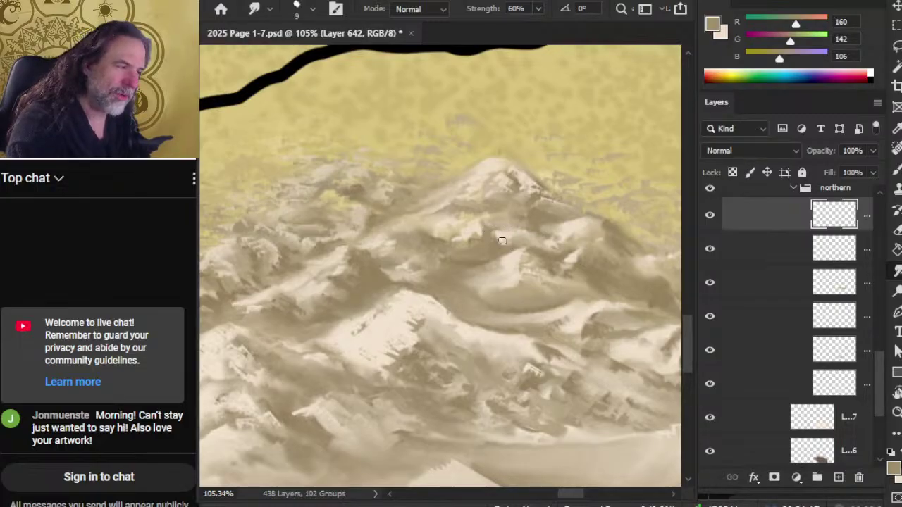
# Refine the snow patch on the northern peak's middle slope with sampled cream (224, 208, 187) and brown (159, 141, 106), smudging the edges.
pyautogui.keyDown('alt'); pyautogui.click(501, 240); pyautogui.keyUp('alt')
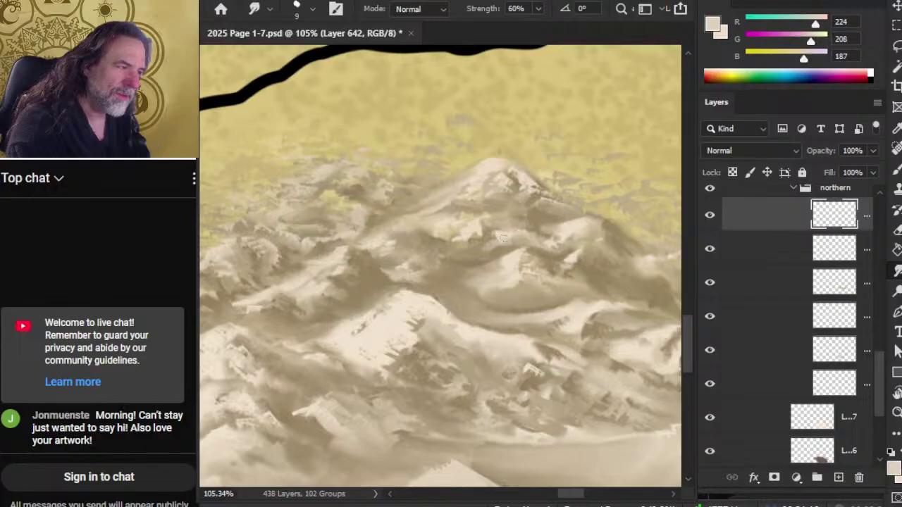
pyautogui.press('b')
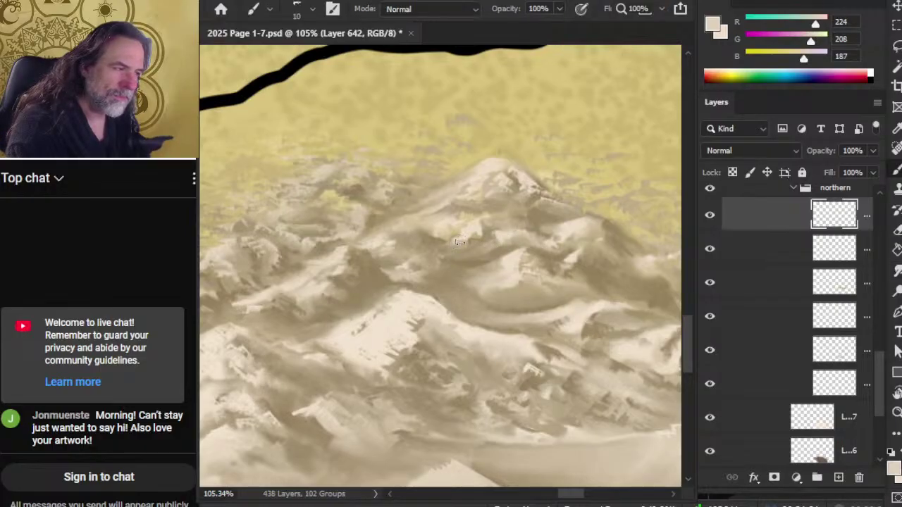
pyautogui.press('r')
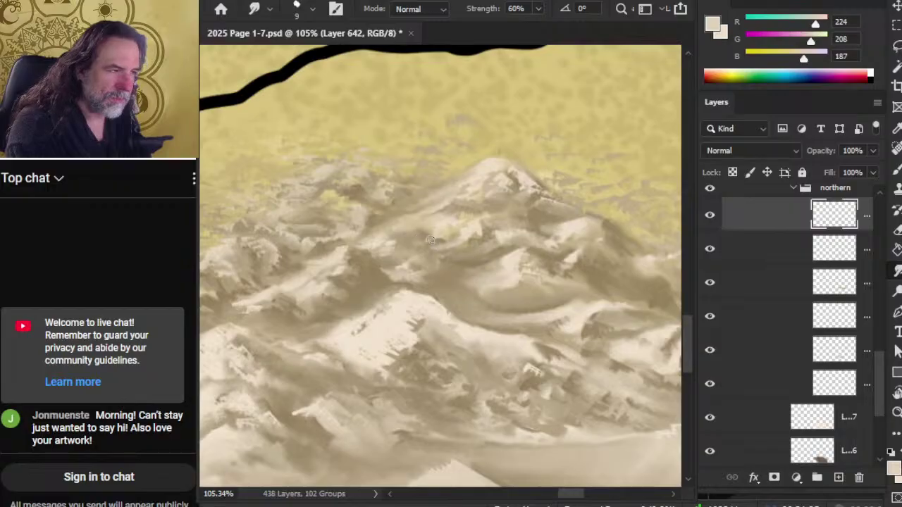
pyautogui.keyDown('alt'); pyautogui.click(430, 280); pyautogui.keyUp('alt')
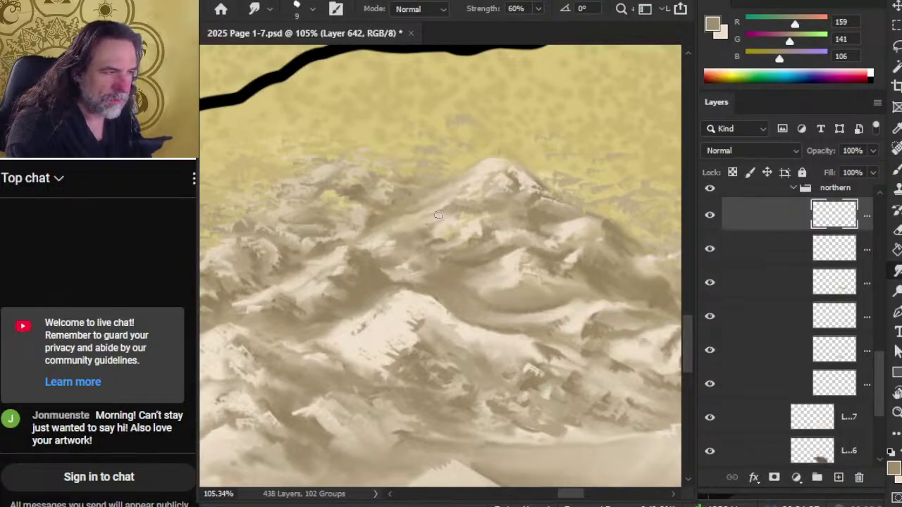
# Brush brown (159, 141, 106) shadow onto the rocky southeastern slope of the central snow peak and smudge it.
pyautogui.press('z')
pyautogui.keyDown('alt'); pyautogui.click(501, 255); pyautogui.keyUp('alt')
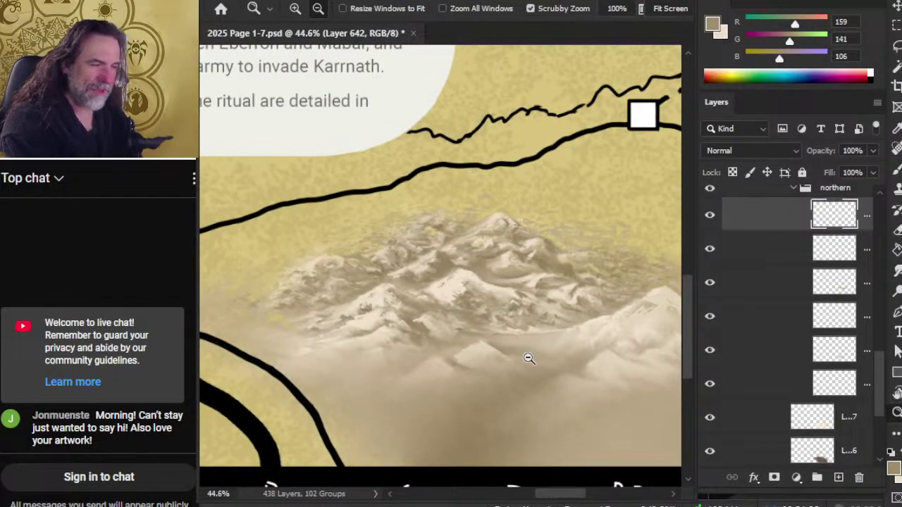
pyautogui.moveTo(528, 358); pyautogui.dragTo(448, 294)
pyautogui.moveTo(447, 364)
pyautogui.mouseDown()
pyautogui.moveTo(360, 294)
pyautogui.moveTo(481, 316)
pyautogui.moveTo(524, 342)
pyautogui.mouseUp()
pyautogui.click(439, 279)
pyautogui.press('b')
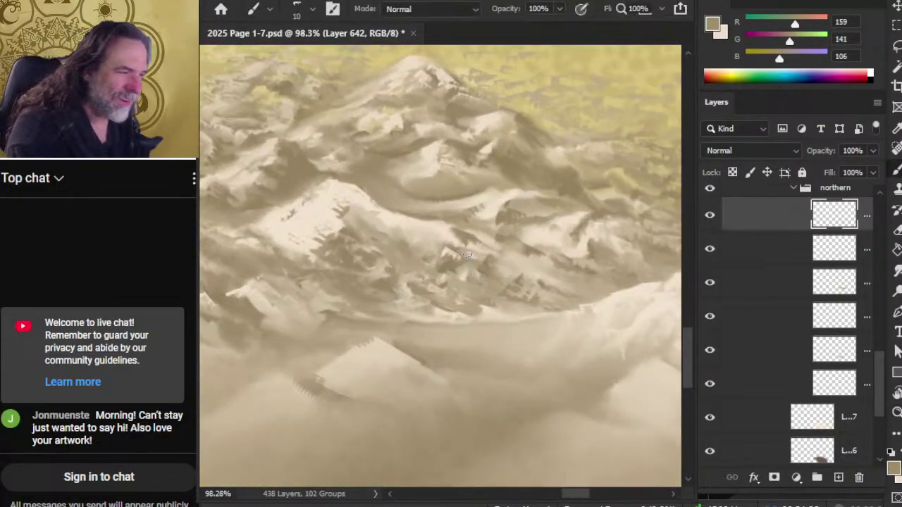
pyautogui.press('r')
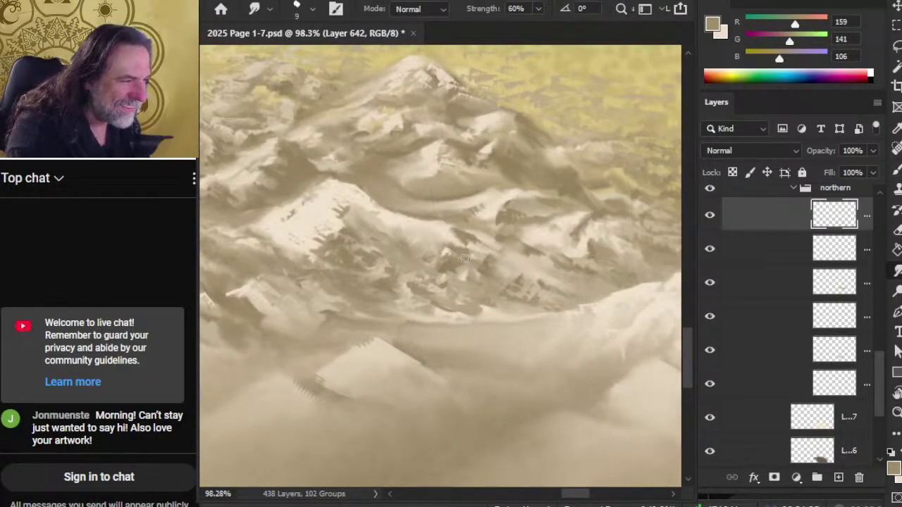
# Sample beige (202, 185, 161) and work it into the rocks below the central peak's eastern ridge with alternating brush and smudge strokes.
pyautogui.press('b')
pyautogui.keyDown('alt'); pyautogui.click(485, 248); pyautogui.keyUp('alt')
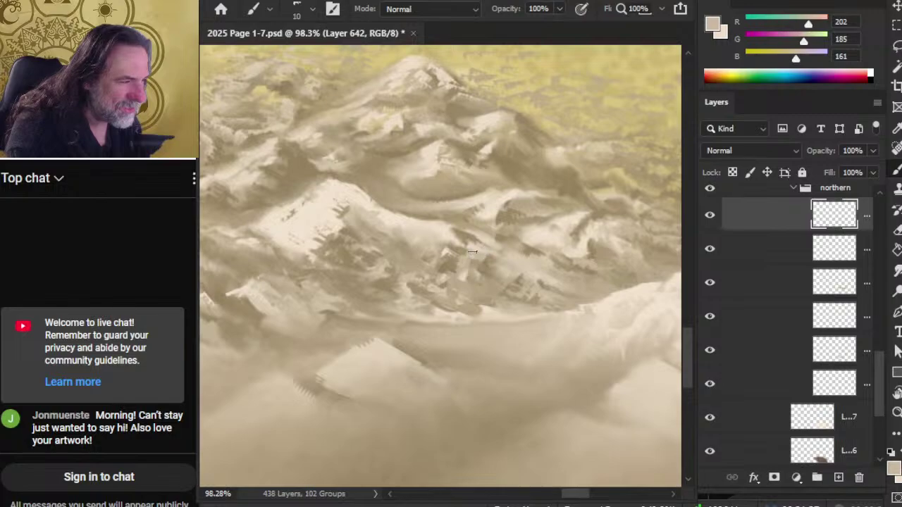
pyautogui.press('r')
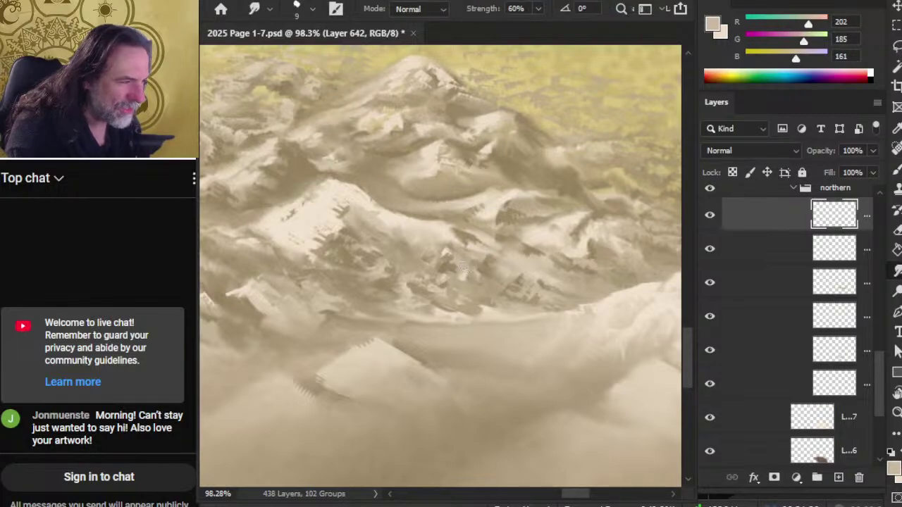
pyautogui.press('b')
pyautogui.press('r')
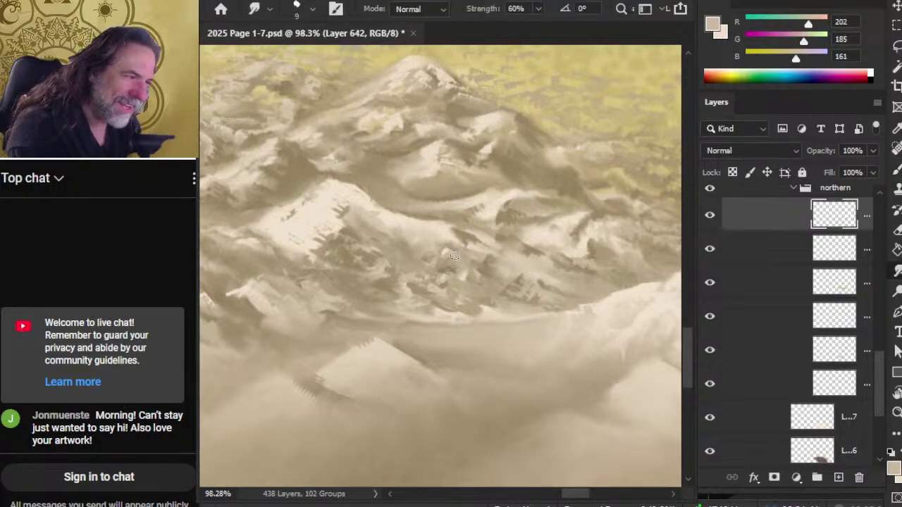
pyautogui.press('b')
pyautogui.press('r')
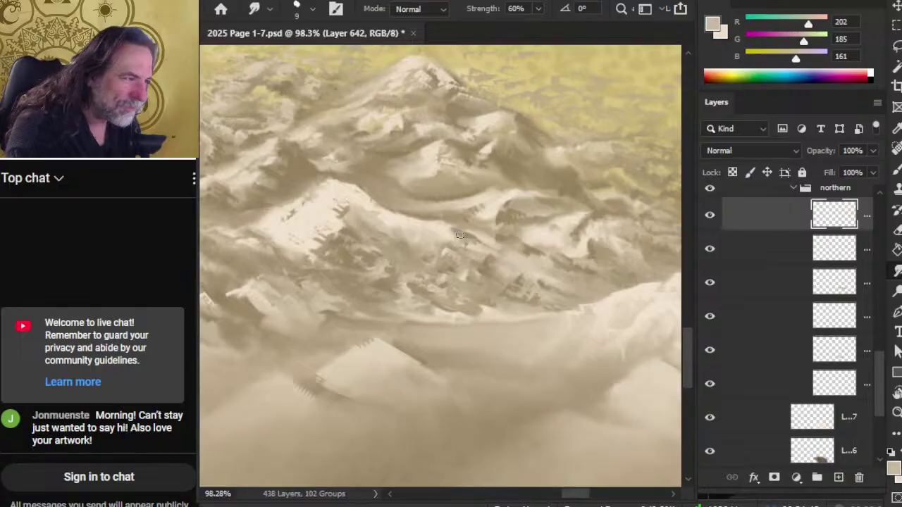
# Sample brown (168, 149, 117) and shade the eastern end of the central peak's ridge with alternating brush and smudge strokes.
pyautogui.press('b')
pyautogui.keyDown('alt'); pyautogui.click(464, 236); pyautogui.keyUp('alt')
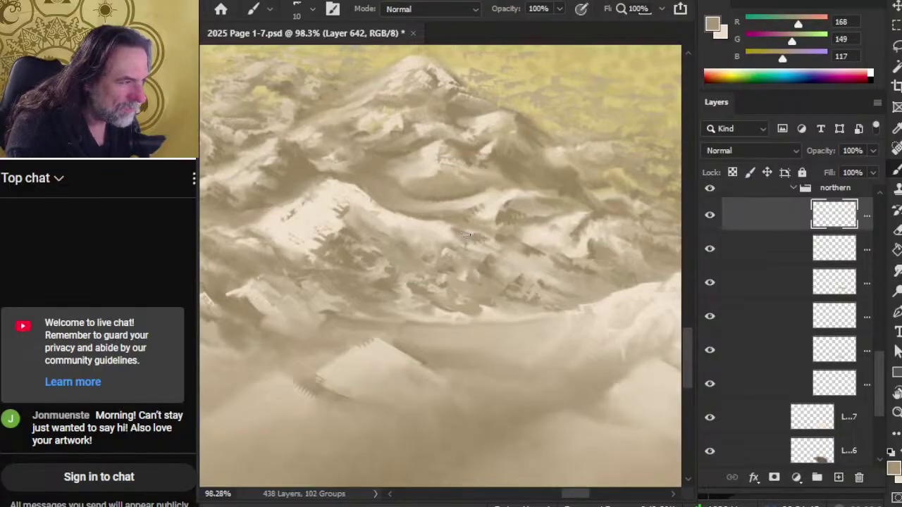
pyautogui.press('r')
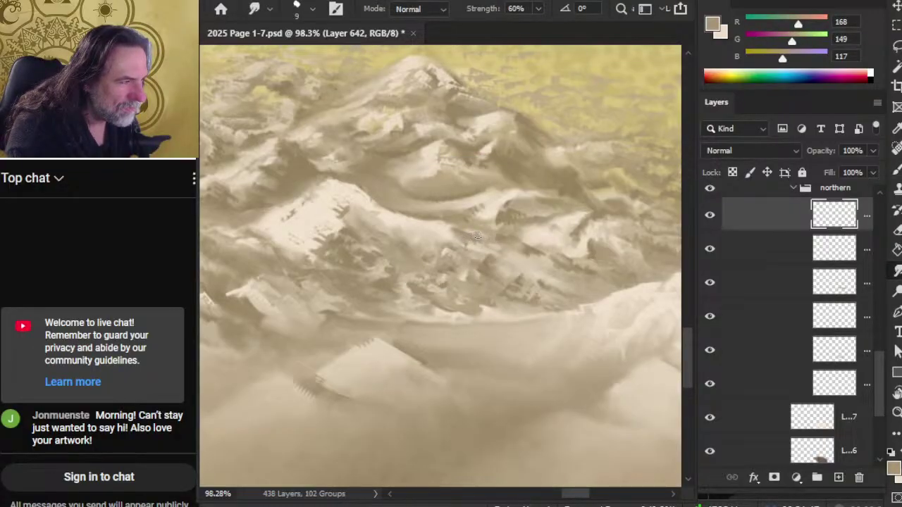
pyautogui.press('b')
pyautogui.press('r')
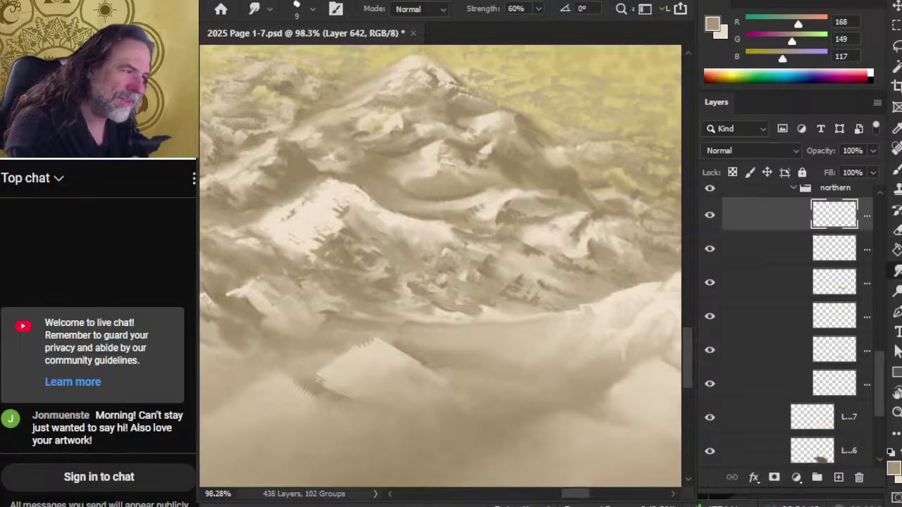
pyautogui.press('b')
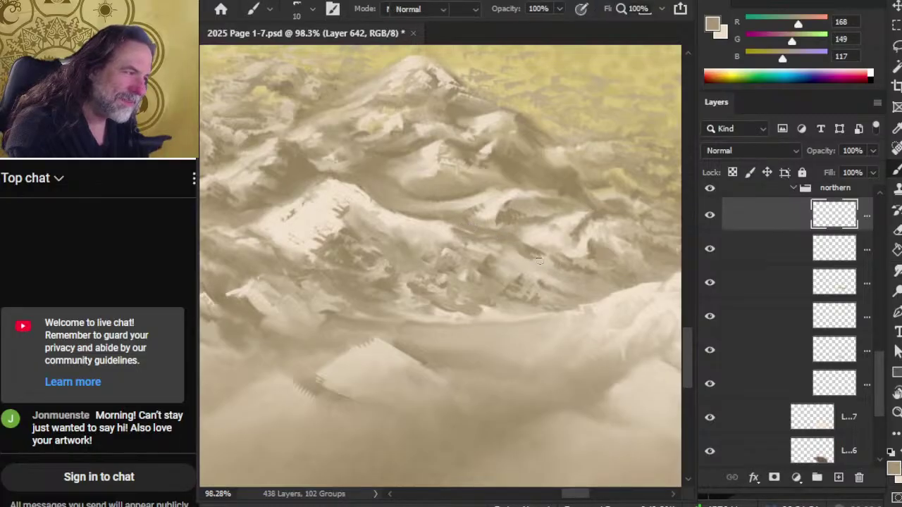
pyautogui.press('r')
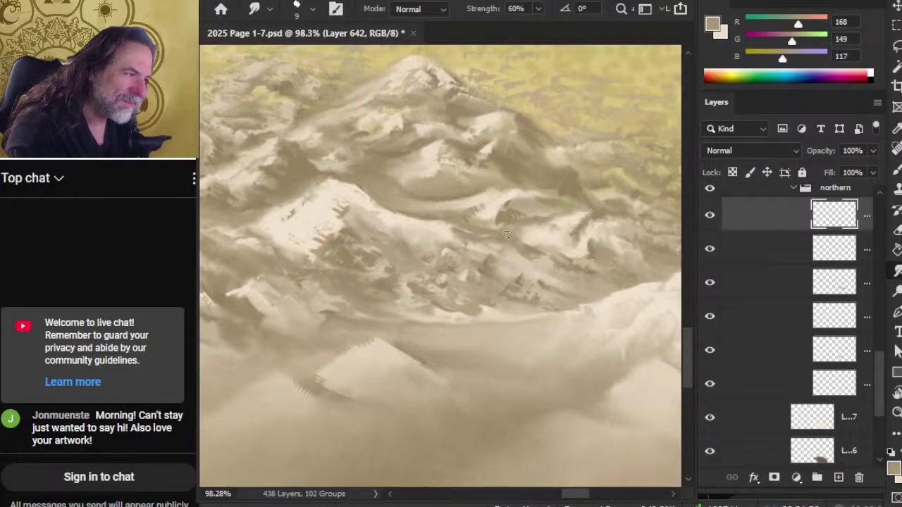
# Sample cream (237, 223, 203) and blend a snow highlight into the western foot of the small eastern snow slope.
pyautogui.press('b')
pyautogui.keyDown('alt'); pyautogui.click(525, 238); pyautogui.keyUp('alt')
pyautogui.press('r')
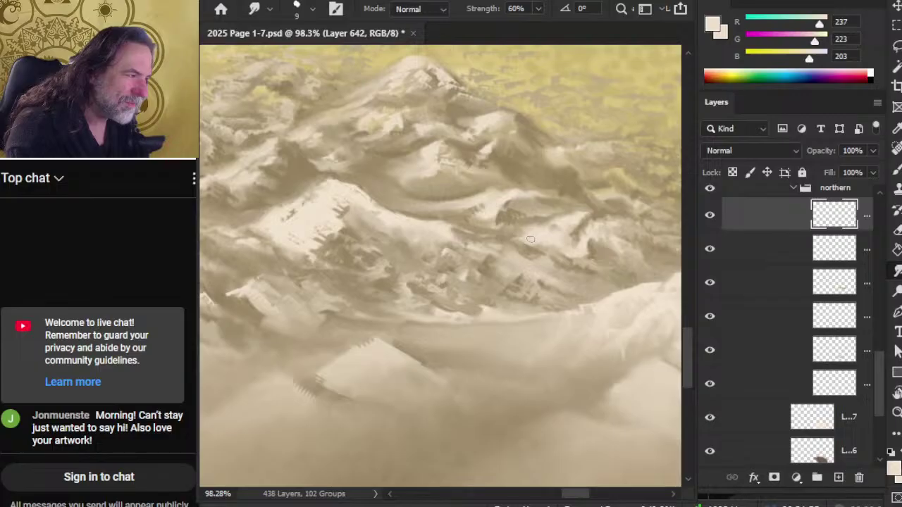
# Sample brown (166, 149, 115) and shade the slopes of the small snow ridge northeast of the central peak, smudging it in.
pyautogui.press('b')
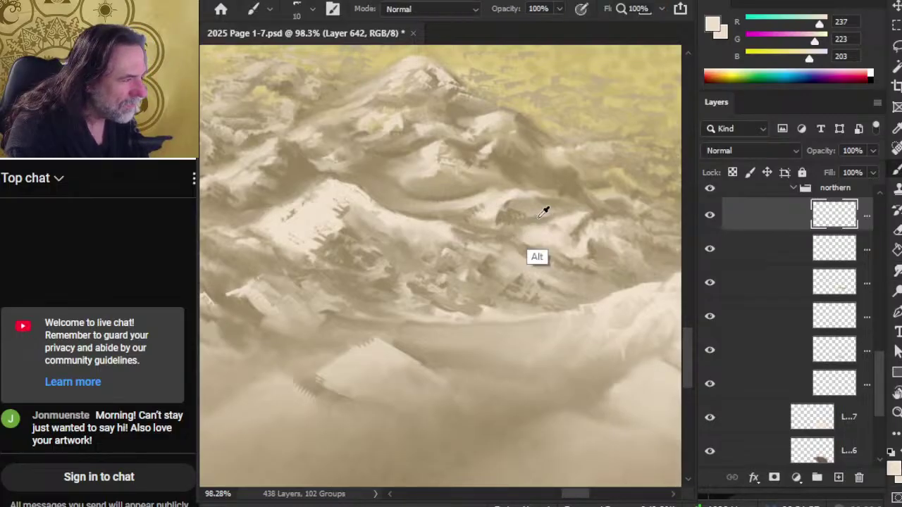
pyautogui.keyDown('alt'); pyautogui.click(537, 212); pyautogui.keyUp('alt')
pyautogui.press('r')
pyautogui.press('b')
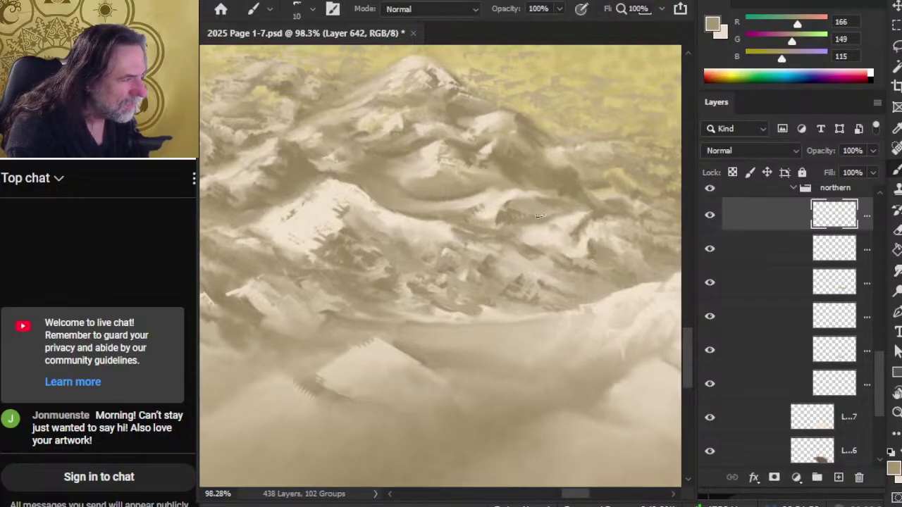
pyautogui.press('r')
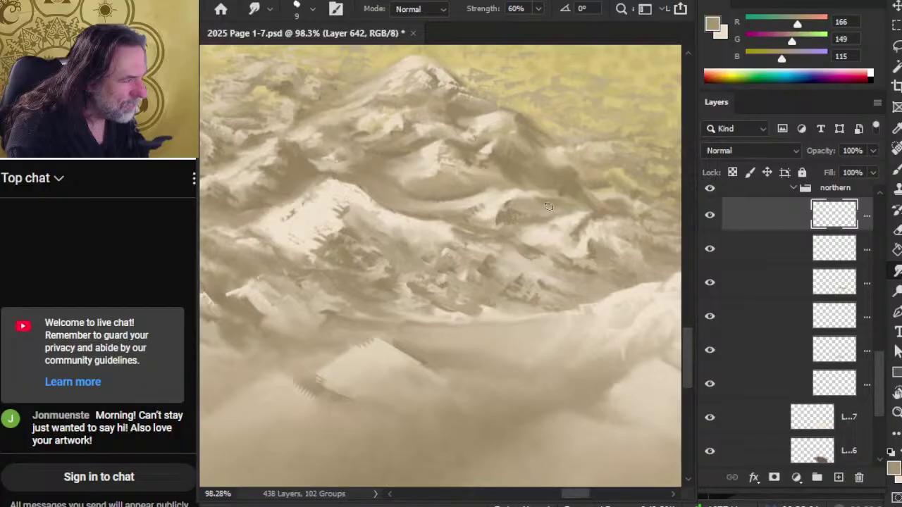
pyautogui.press('b')
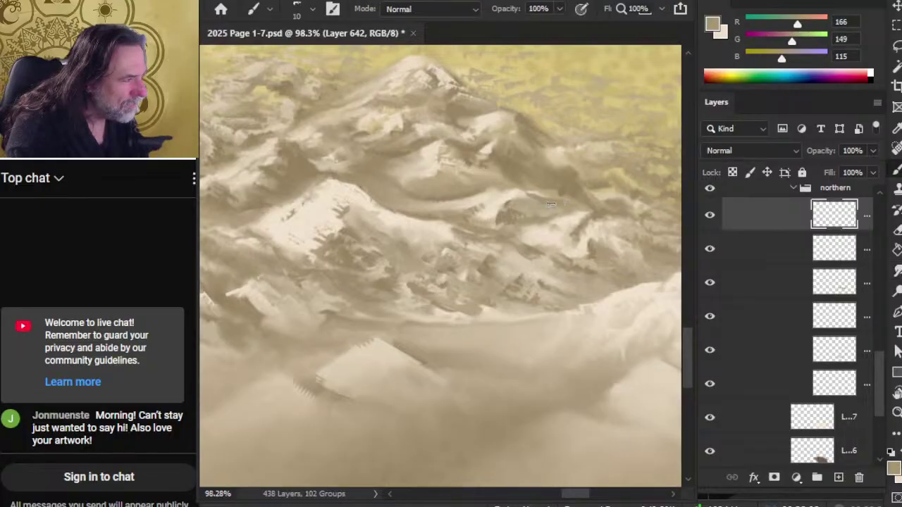
pyautogui.moveTo(551, 198)
pyautogui.mouseDown()
pyautogui.moveTo(517, 190)
pyautogui.moveTo(469, 215)
pyautogui.mouseUp()
pyautogui.press('r')
# Sample tan (182, 162, 124) and soften the shading around the small northeastern snow ridge with brush and smudge strokes.
pyautogui.press('b')
pyautogui.keyDown('alt'); pyautogui.click(556, 186); pyautogui.keyUp('alt')
pyautogui.press('r')
pyautogui.press('b')
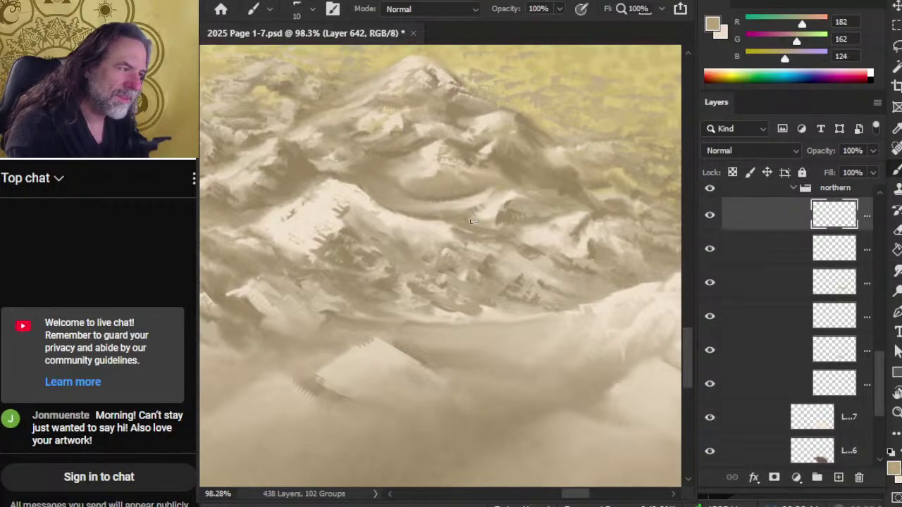
# Sample dark brown (155, 135, 103) from the central peak's rocks and blend shadow around the small foothill southwest of it.
pyautogui.press('z')
pyautogui.keyDown('alt'); pyautogui.click(498, 238); pyautogui.keyUp('alt')
pyautogui.keyDown('alt'); pyautogui.click(476, 279); pyautogui.keyUp('alt')
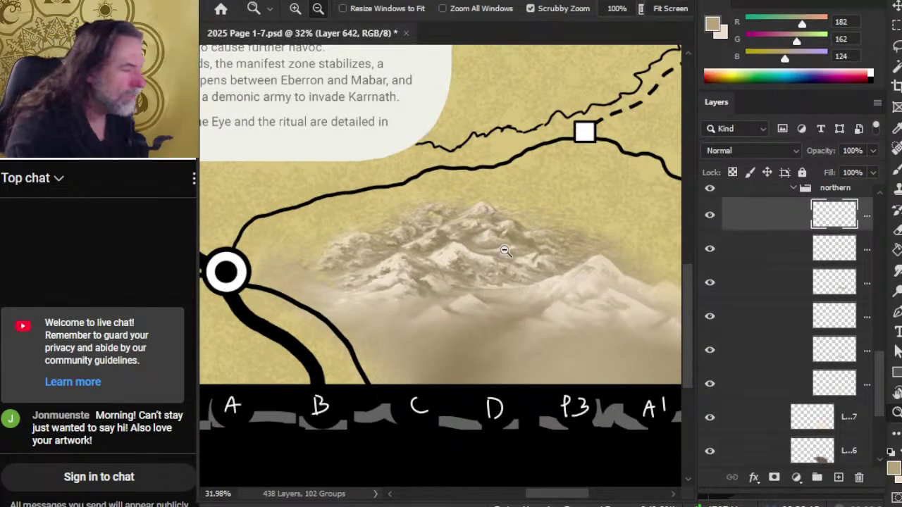
pyautogui.moveTo(460, 252); pyautogui.dragTo(494, 283)
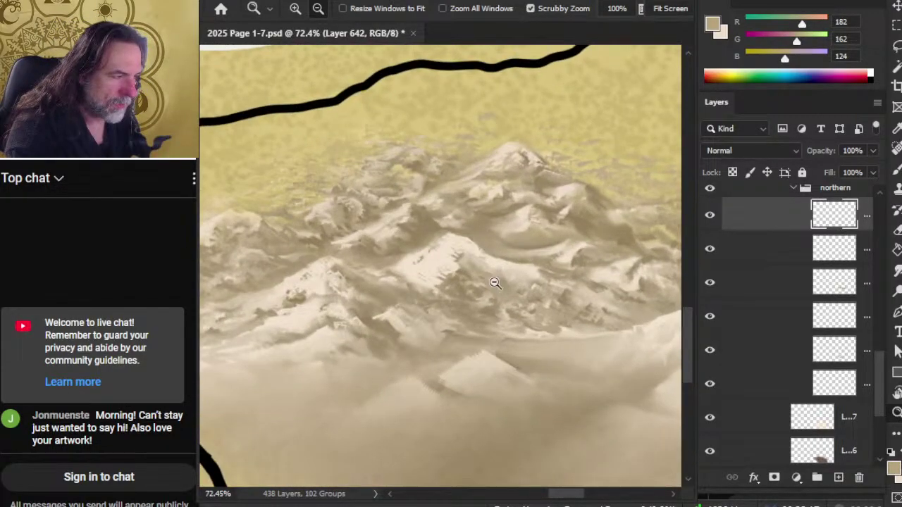
pyautogui.press('b')
pyautogui.keyDown('alt'); pyautogui.click(455, 277); pyautogui.keyUp('alt')
pyautogui.press('r')
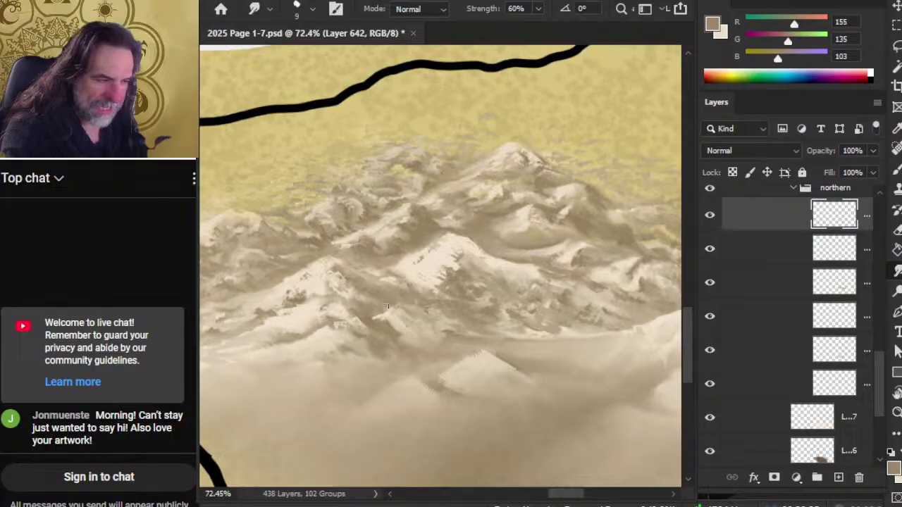
# Sample beige (206, 189, 161) and build up the lower slope of the foothill below the central peak, alternating brush and smudge.
pyautogui.press('b')
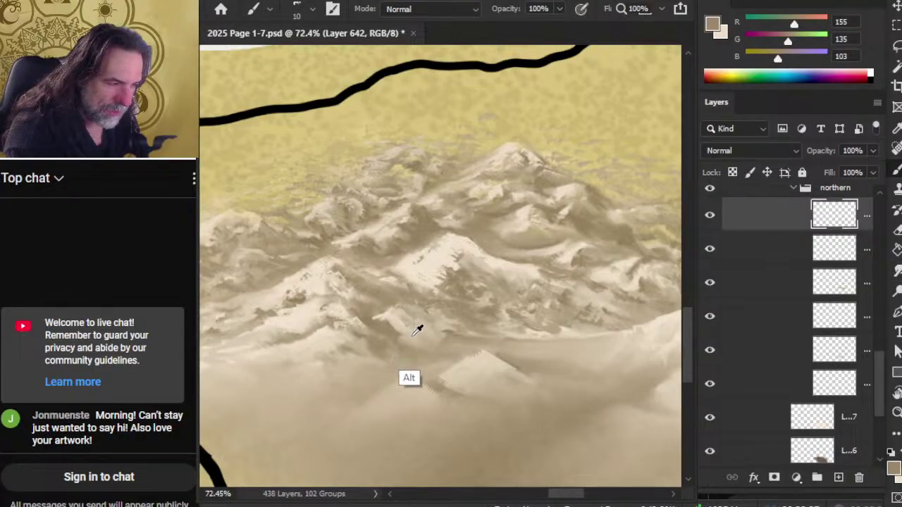
pyautogui.keyDown('alt'); pyautogui.click(402, 333); pyautogui.keyUp('alt')
pyautogui.press('r')
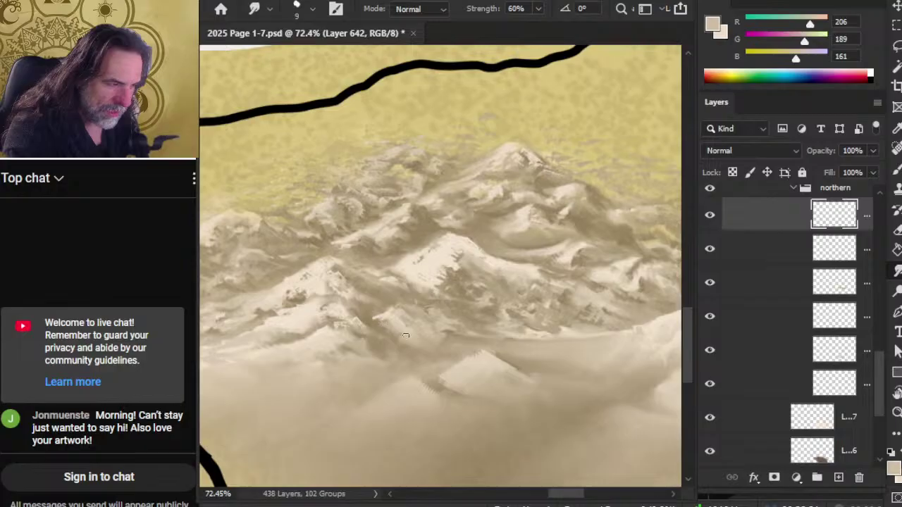
pyautogui.press('b')
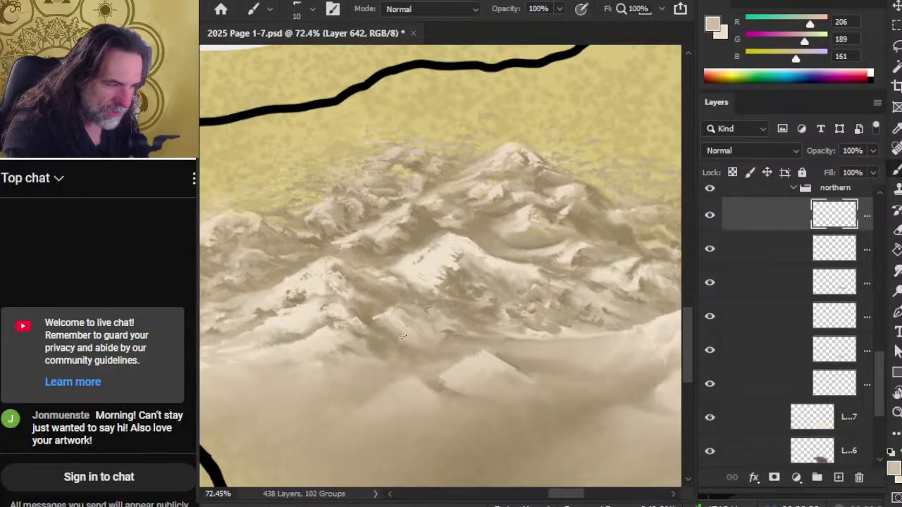
pyautogui.press('r')
pyautogui.press('b')
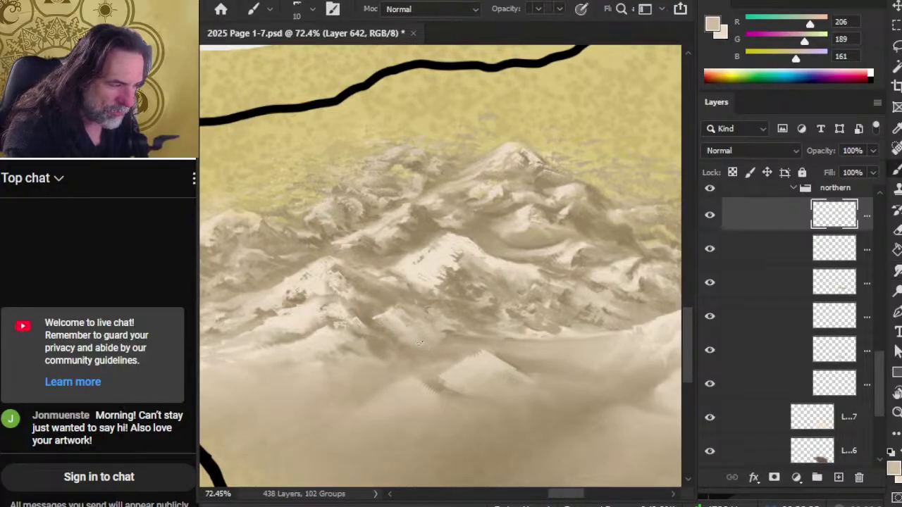
pyautogui.press('r')
pyautogui.press('b')
pyautogui.press('r')
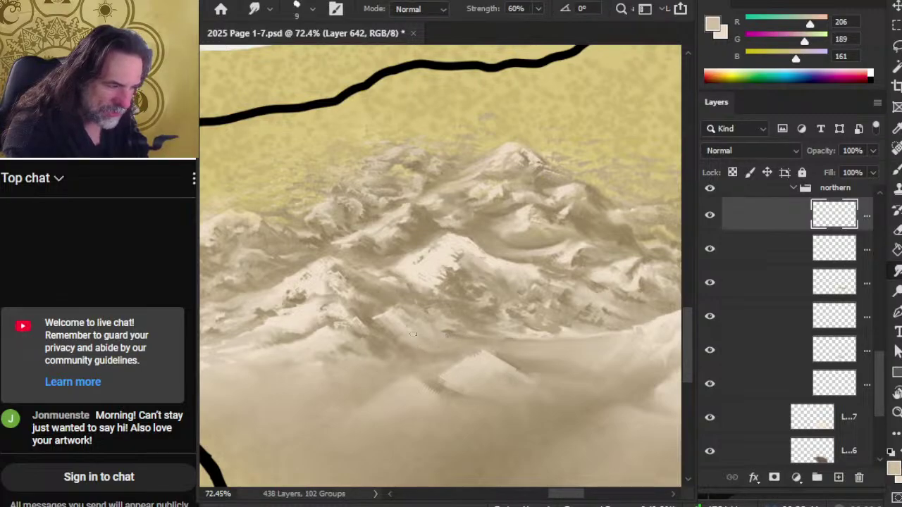
# Sample beige (200, 185, 155) and blend the foothill's base and the gap west of it into the mist.
pyautogui.press('b')
pyautogui.keyDown('alt'); pyautogui.click(414, 344); pyautogui.keyUp('alt')
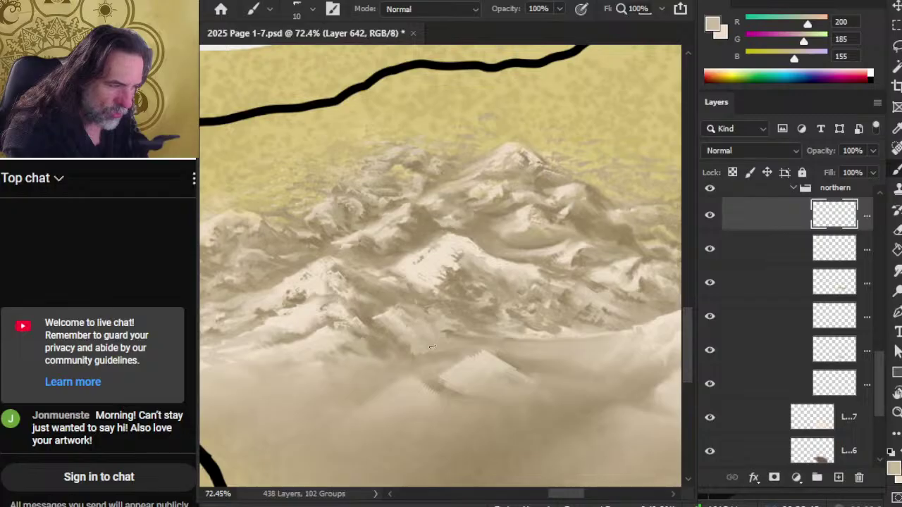
pyautogui.press('r')
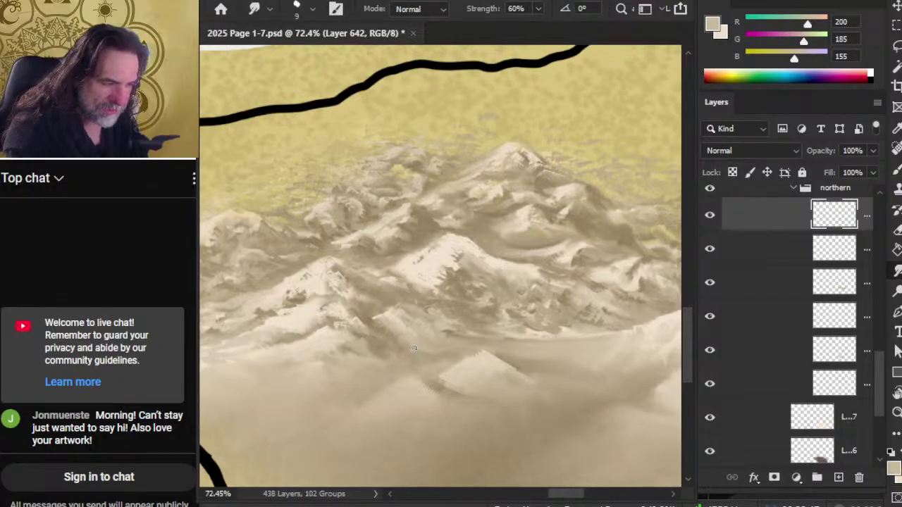
pyautogui.press('b')
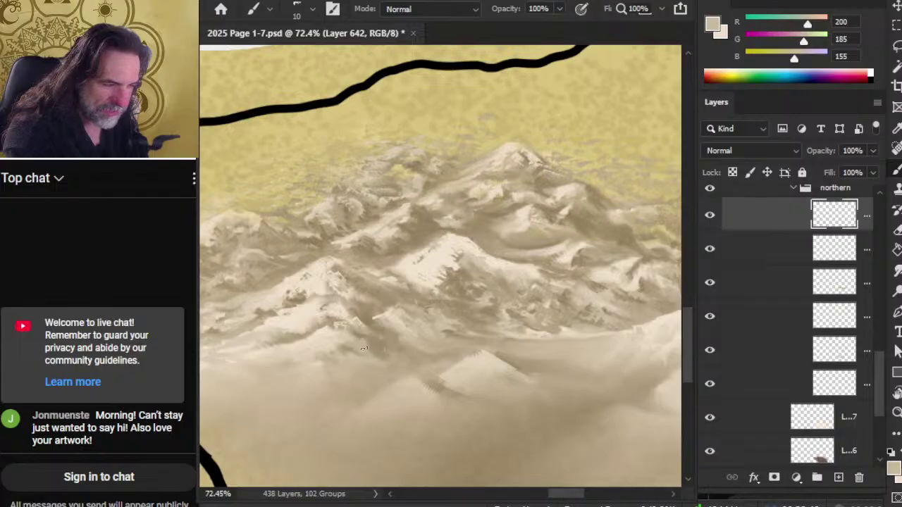
pyautogui.press('r')
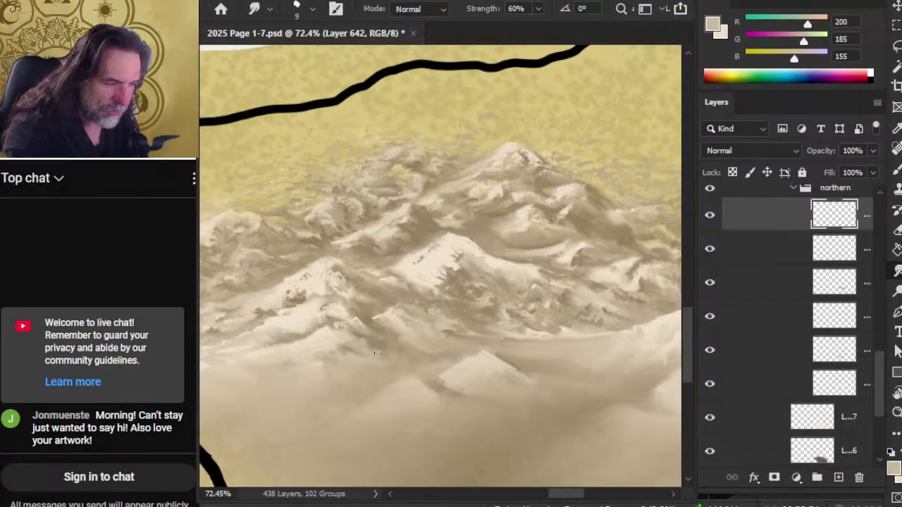
pyautogui.press('b')
pyautogui.press('r')
# Brush and smudge beige (200, 185, 155) mist eastward along the base of the central peak's rocks.
pyautogui.press('b')
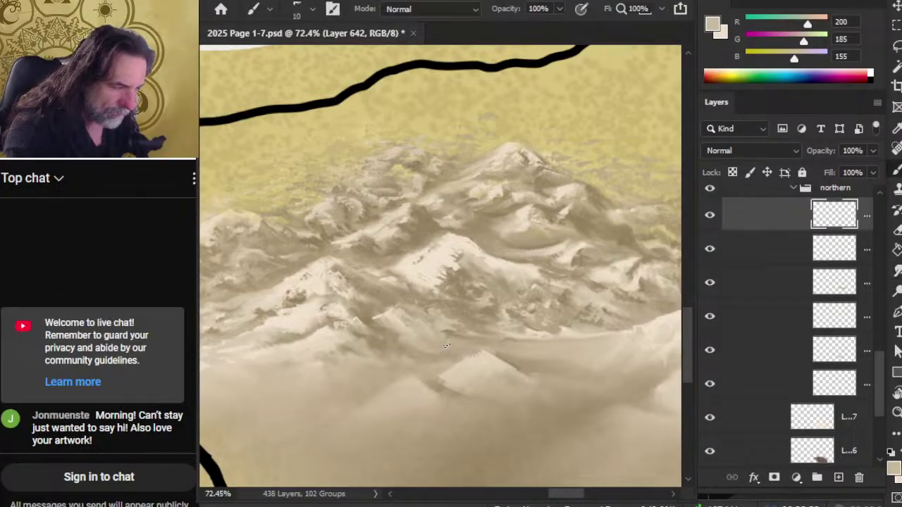
pyautogui.press('r')
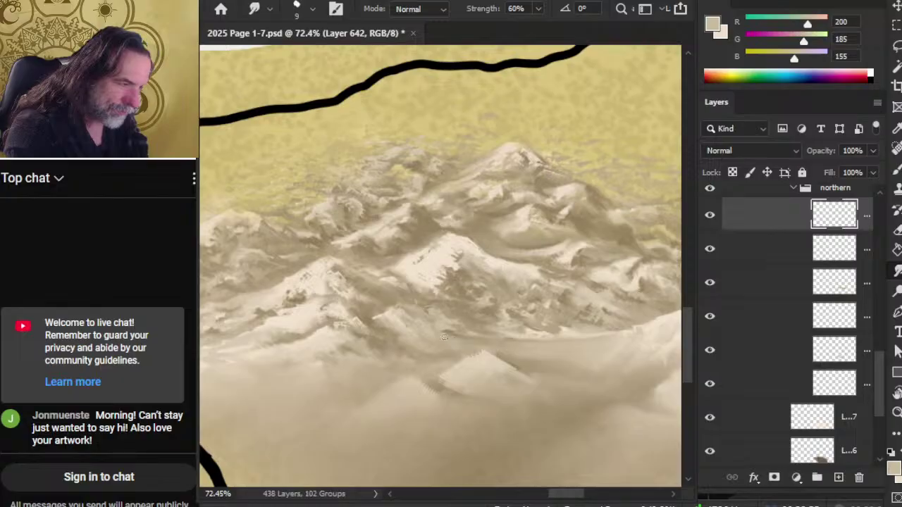
pyautogui.press('b')
pyautogui.press('r')
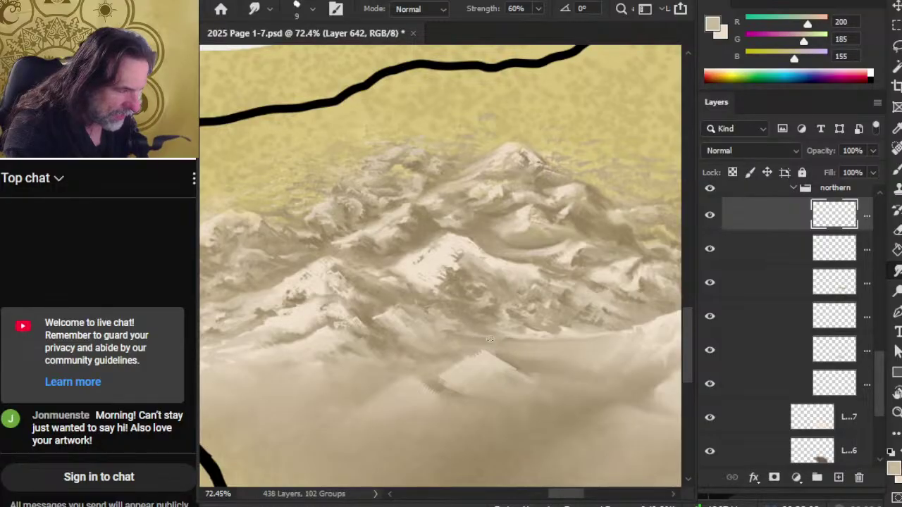
pyautogui.press('b')
pyautogui.press('r')
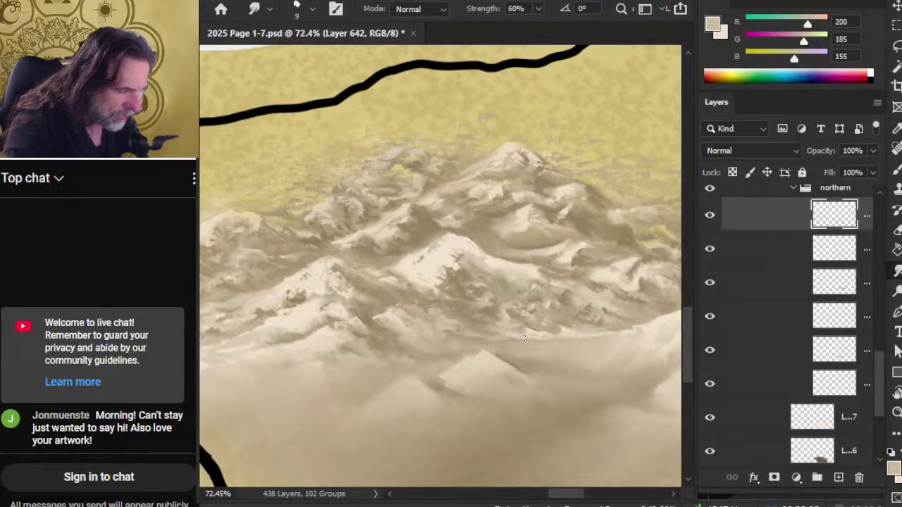
# Sample brown (176, 158, 128) and blend it into the mist line beneath the central peak's rocks.
pyautogui.press('b')
pyautogui.keyDown('alt'); pyautogui.click(484, 333); pyautogui.keyUp('alt')
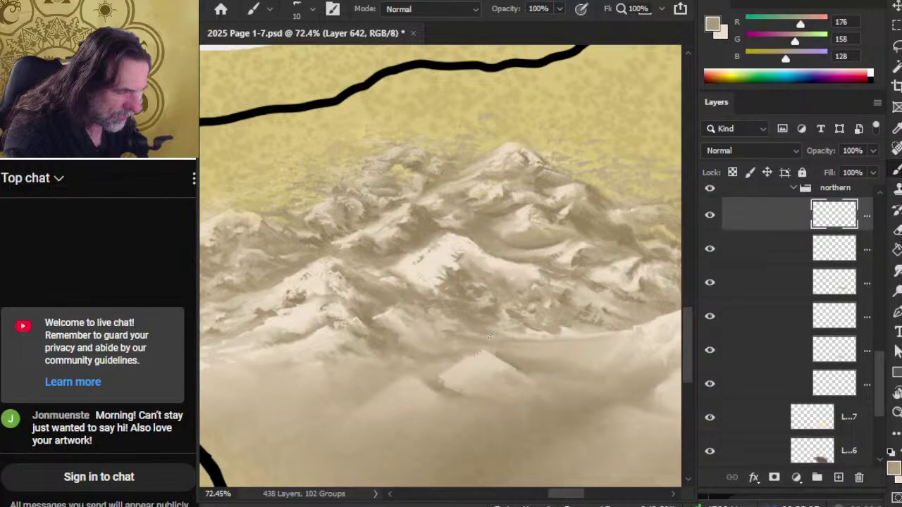
pyautogui.press('r')
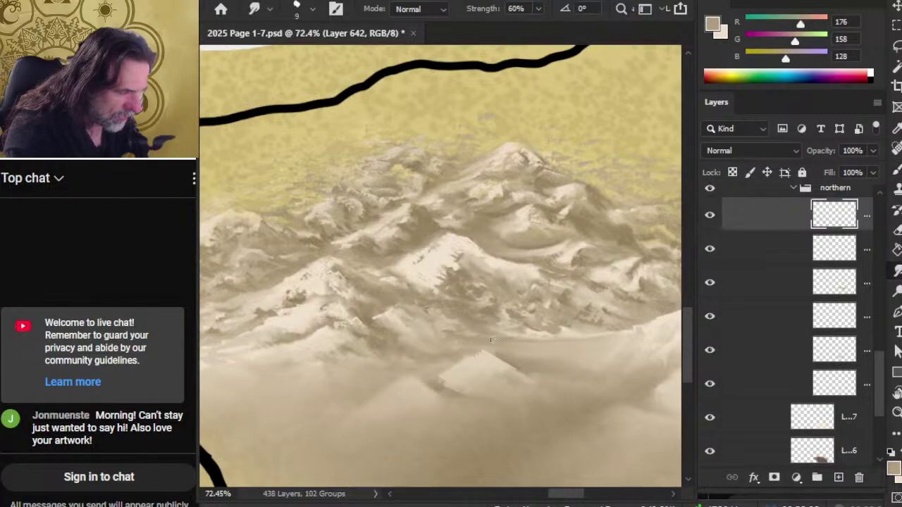
pyautogui.press('b')
pyautogui.press('r')
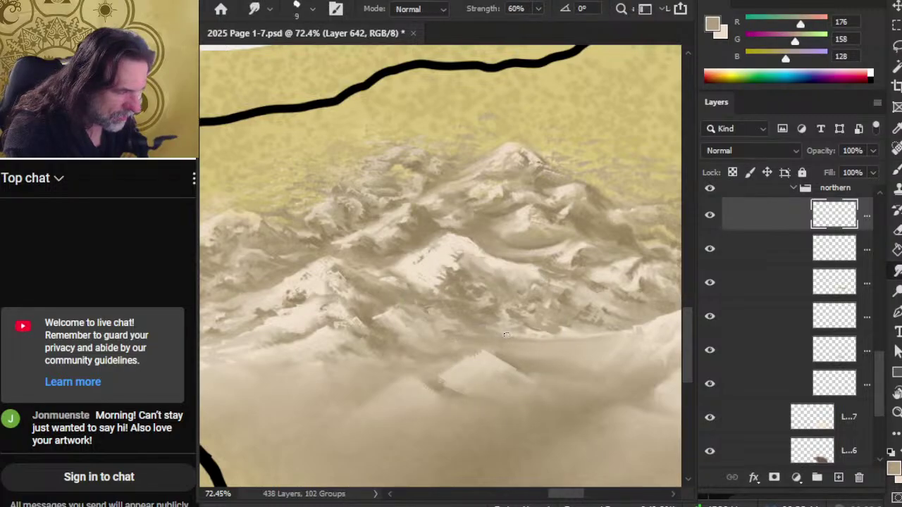
# Shade the rocks between the foothill and the central peak's base with sampled browns (151, 133, 99) and (166, 149, 116), smudging them.
pyautogui.press('b')
pyautogui.keyDown('alt'); pyautogui.click(485, 329); pyautogui.keyUp('alt')
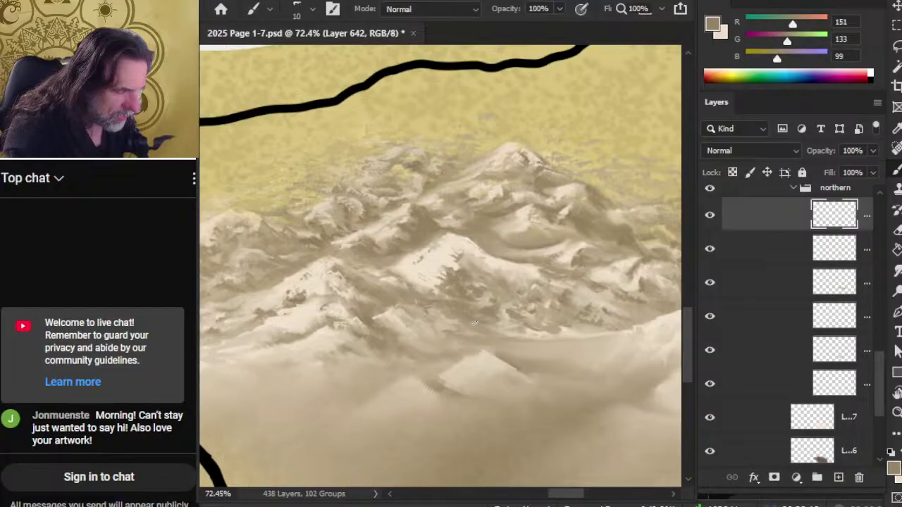
pyautogui.press('r')
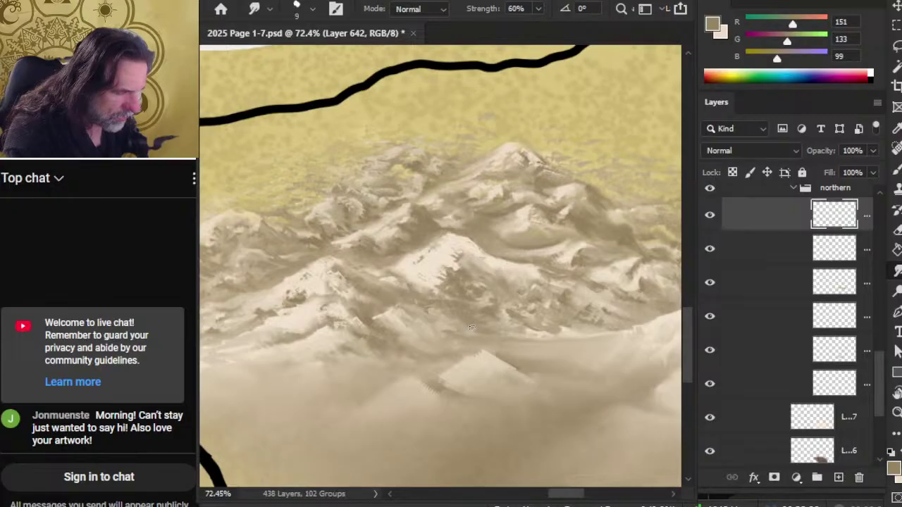
pyautogui.press('b')
pyautogui.keyDown('alt'); pyautogui.click(462, 321); pyautogui.keyUp('alt')
pyautogui.press('r')
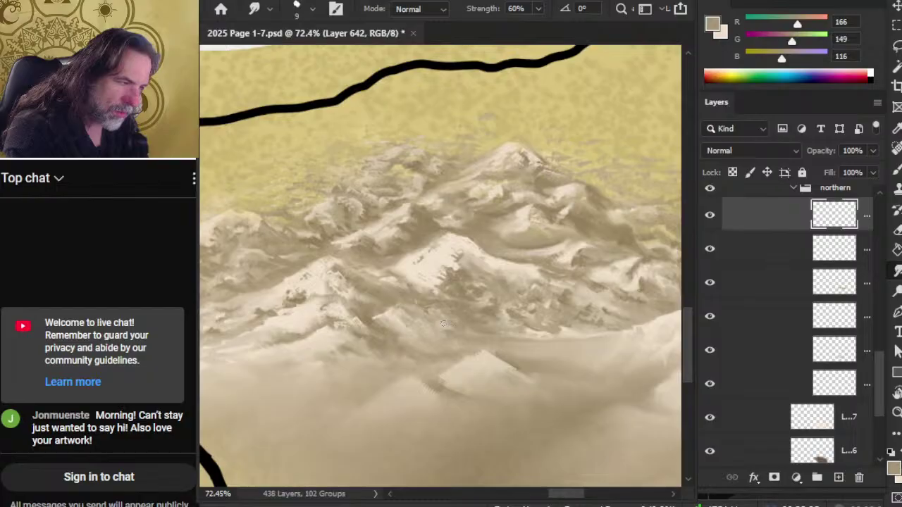
# Sample light beige (207, 191, 163) and blend it into the foothill slope southwest of the central peak's base.
pyautogui.press('b')
pyautogui.keyDown('alt'); pyautogui.click(446, 315); pyautogui.keyUp('alt')
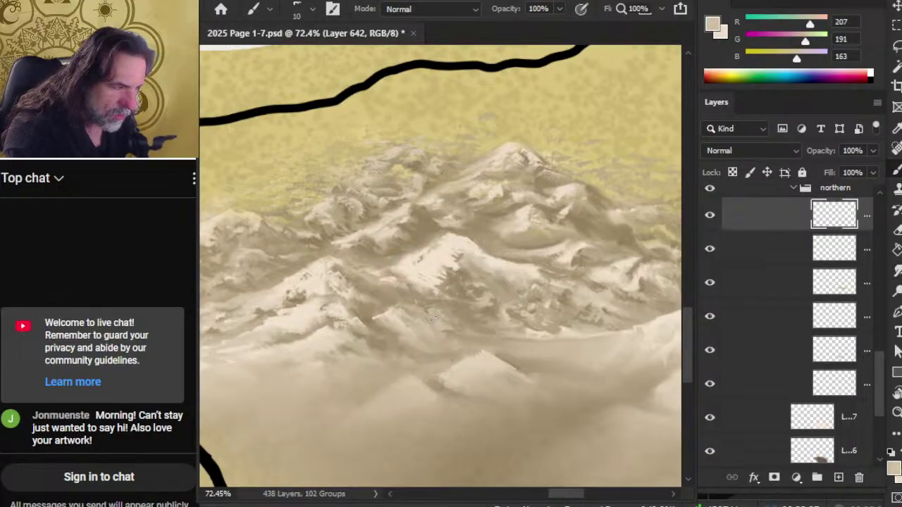
pyautogui.press('r')
pyautogui.press('b')
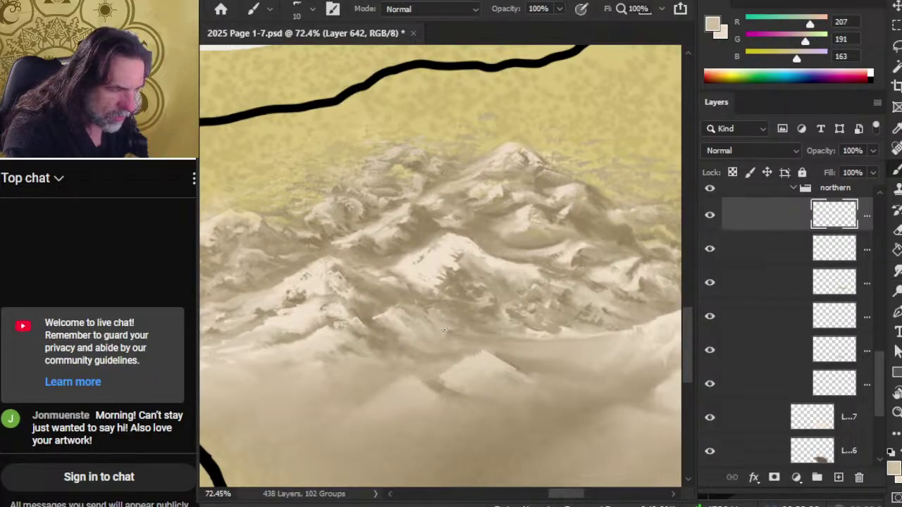
pyautogui.press('r')
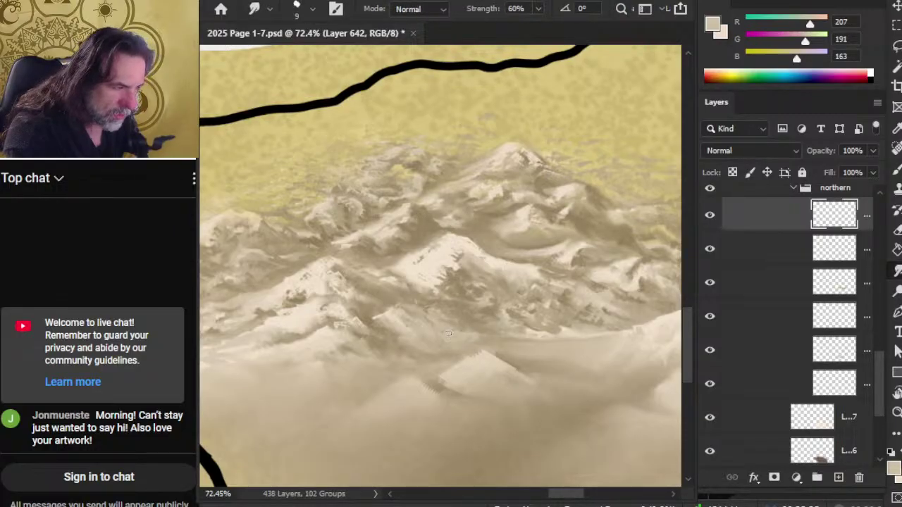
# Refine the slope below the central peak with sampled tones (188, 170, 141), (167, 152, 122) and (204, 188, 160), smudging them together.
pyautogui.keyDown('alt'); pyautogui.click(469, 328); pyautogui.keyUp('alt')
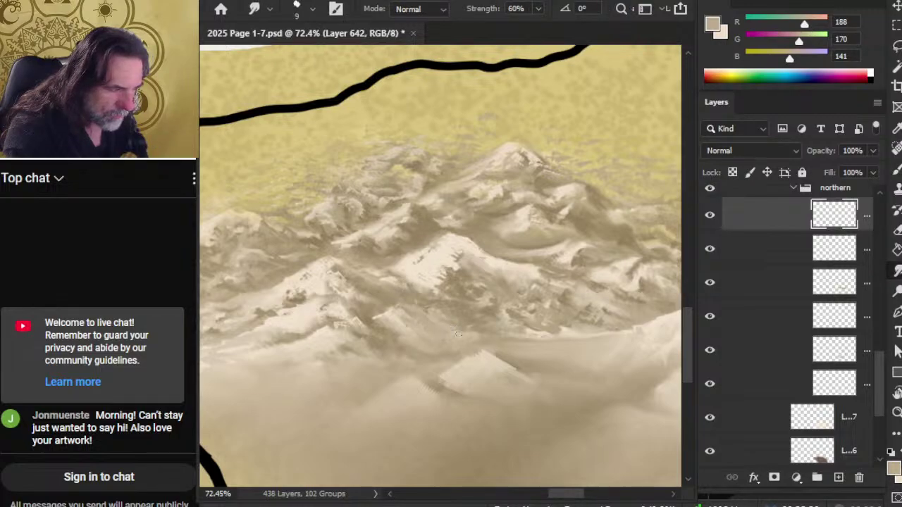
pyautogui.keyDown('alt'); pyautogui.click(429, 293); pyautogui.keyUp('alt')
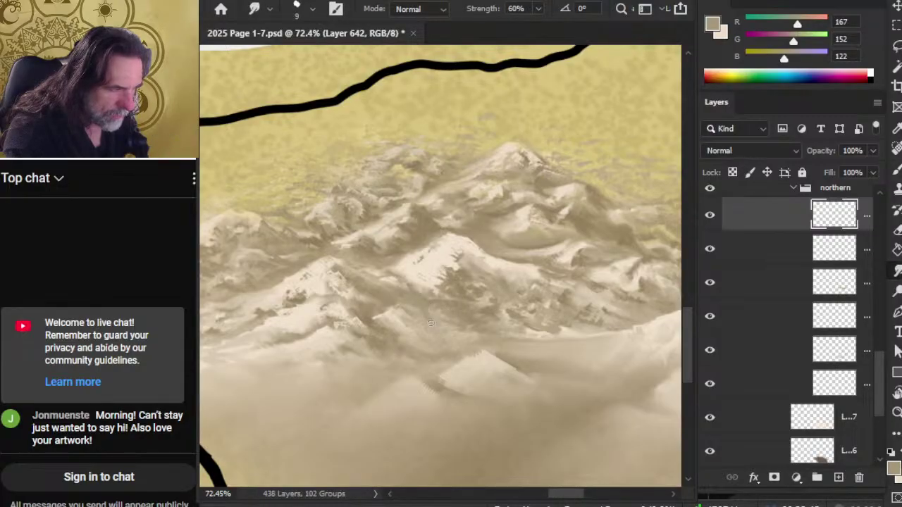
pyautogui.press('b')
pyautogui.keyDown('alt'); pyautogui.click(458, 372); pyautogui.keyUp('alt')
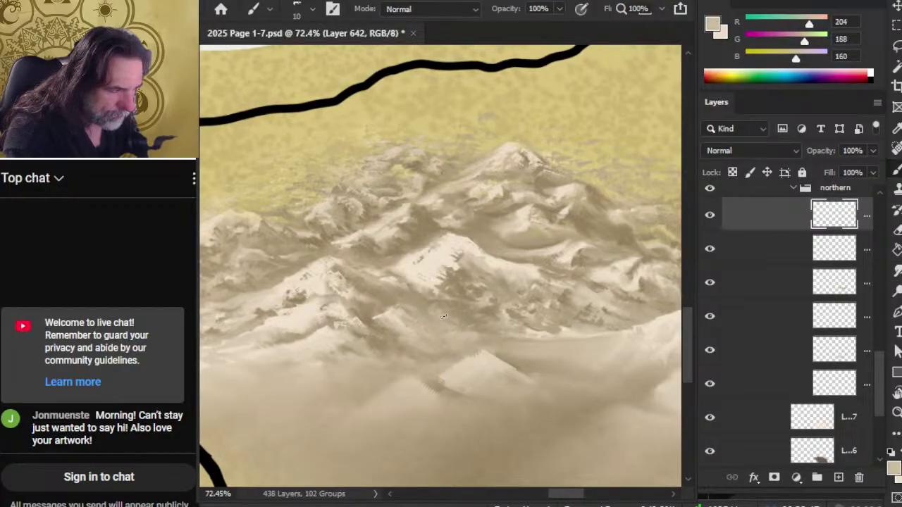
pyautogui.press('r')
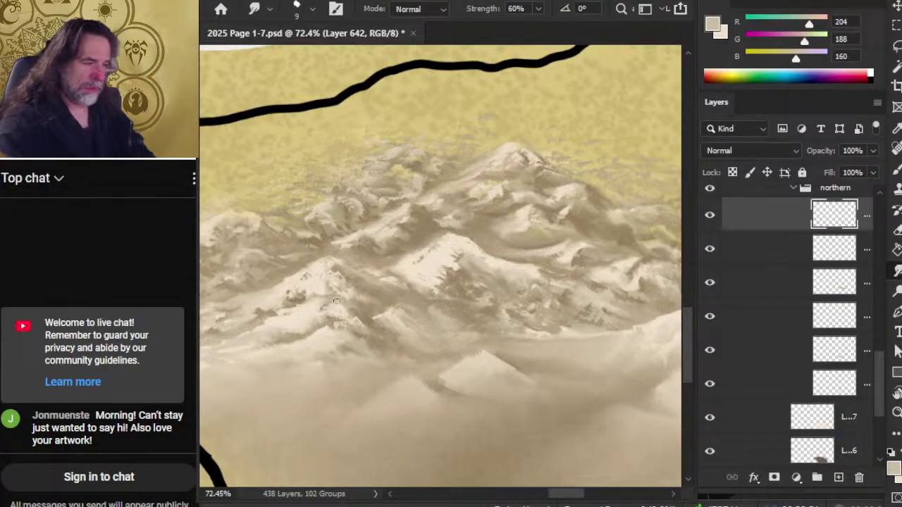
pyautogui.press('b')
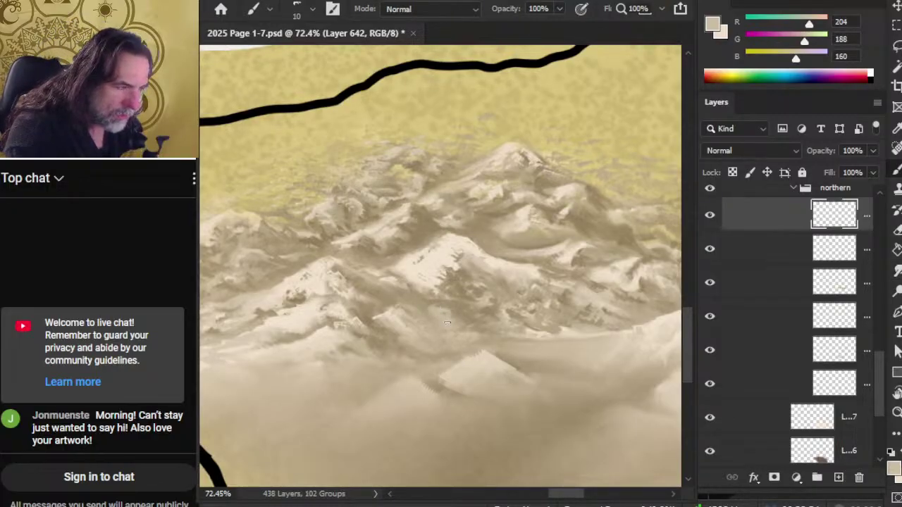
pyautogui.press('r')
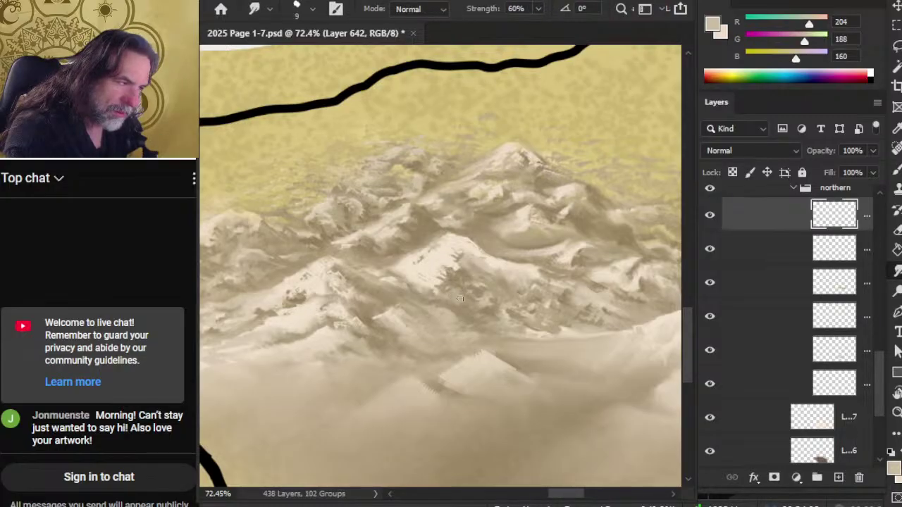
# Sample cream (238, 222, 201) and build up smudged snow highlights on the small ridge just east of the central peak.
pyautogui.press('z')
pyautogui.scroll(-3, 503, 345)
pyautogui.moveTo(568, 421); pyautogui.dragTo(441, 316)
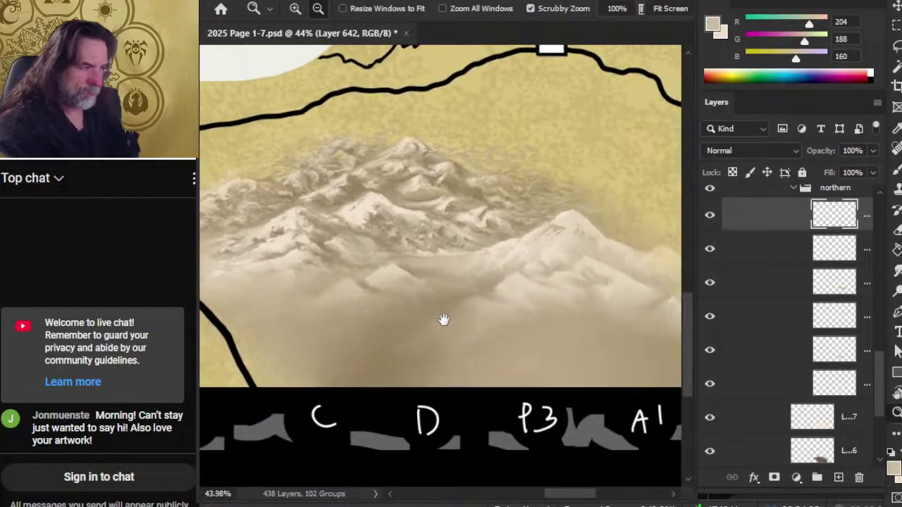
pyautogui.scroll(-2, 422, 326)
pyautogui.scroll(3, 420, 288)
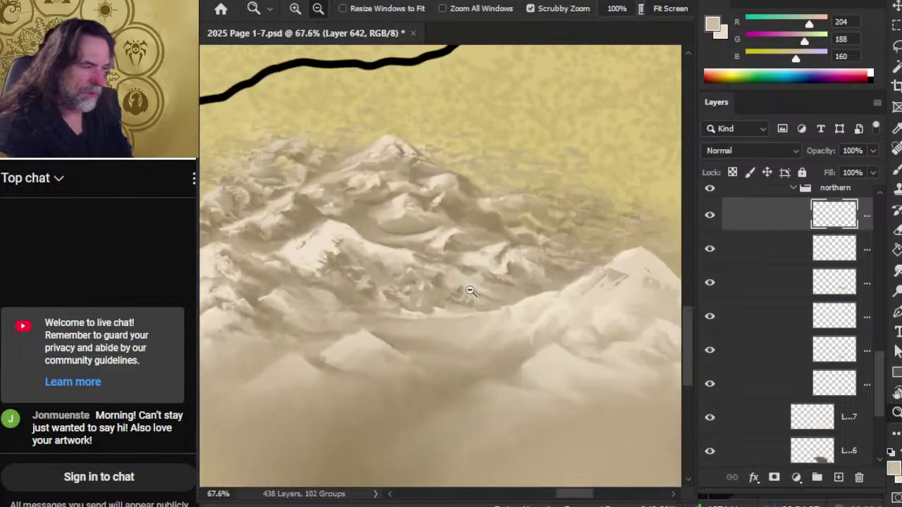
pyautogui.press('b')
pyautogui.keyDown('alt'); pyautogui.click(446, 237); pyautogui.keyUp('alt')
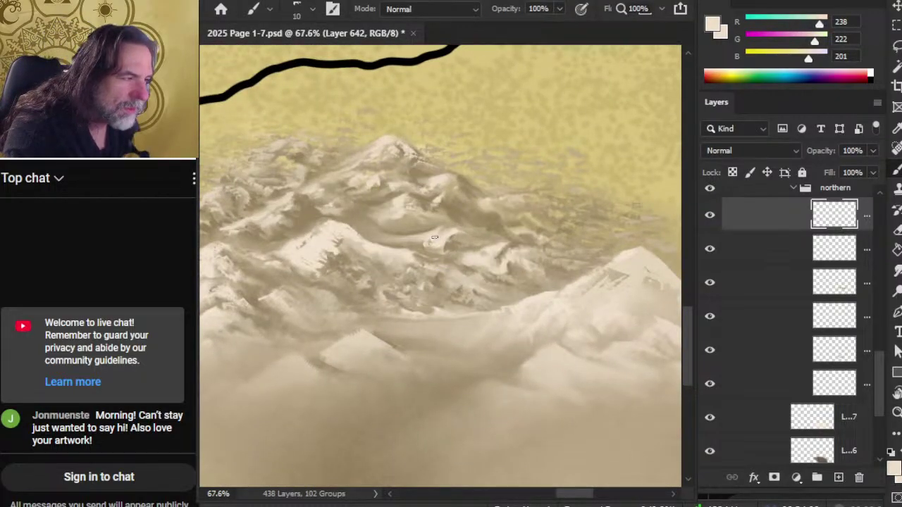
pyautogui.press('r')
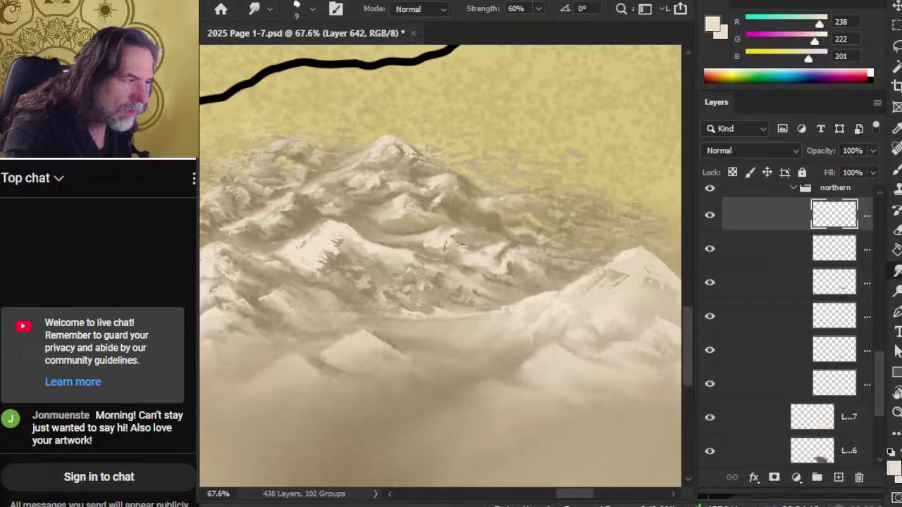
pyautogui.press('b')
pyautogui.press('r')
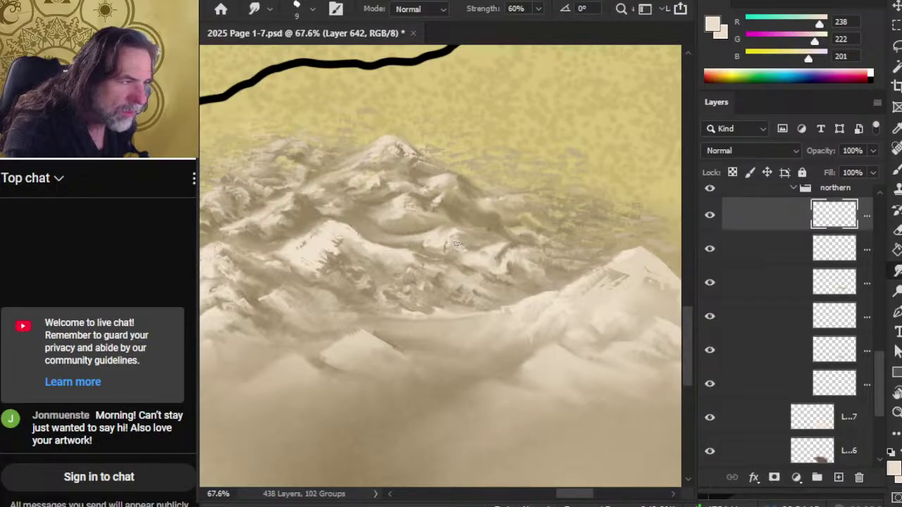
pyautogui.press('b')
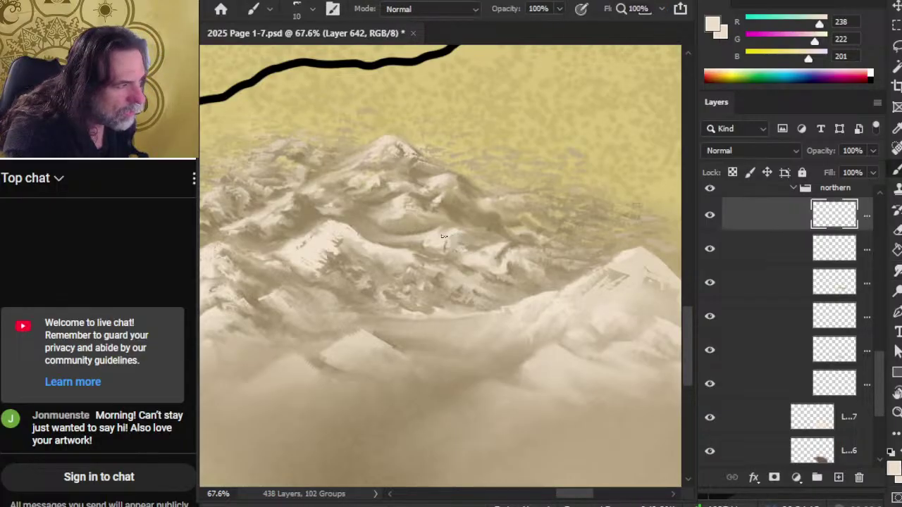
pyautogui.press('r')
pyautogui.press('b')
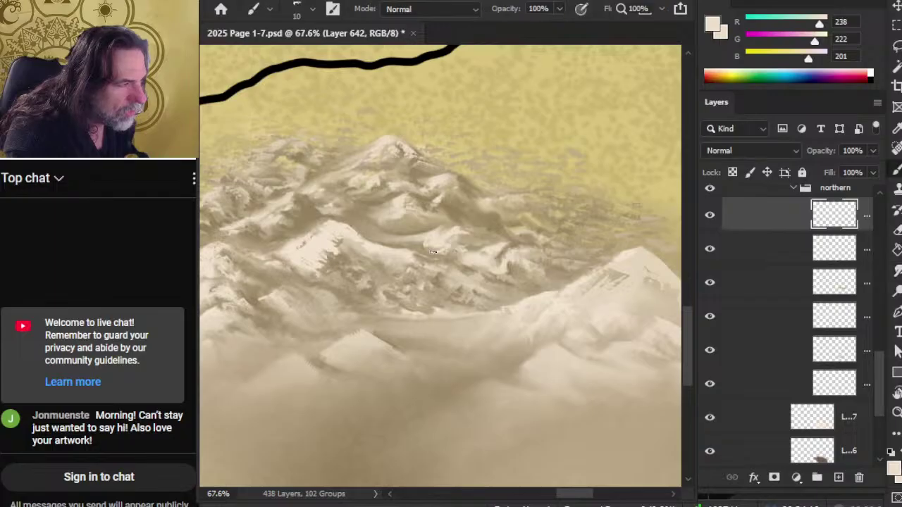
pyautogui.press('r')
# Sample cream (237, 220, 200) and extend the small ridge's snow eastward and up toward the shaded slope, smudging it.
pyautogui.press('b')
pyautogui.keyDown('alt'); pyautogui.click(471, 240); pyautogui.keyUp('alt')
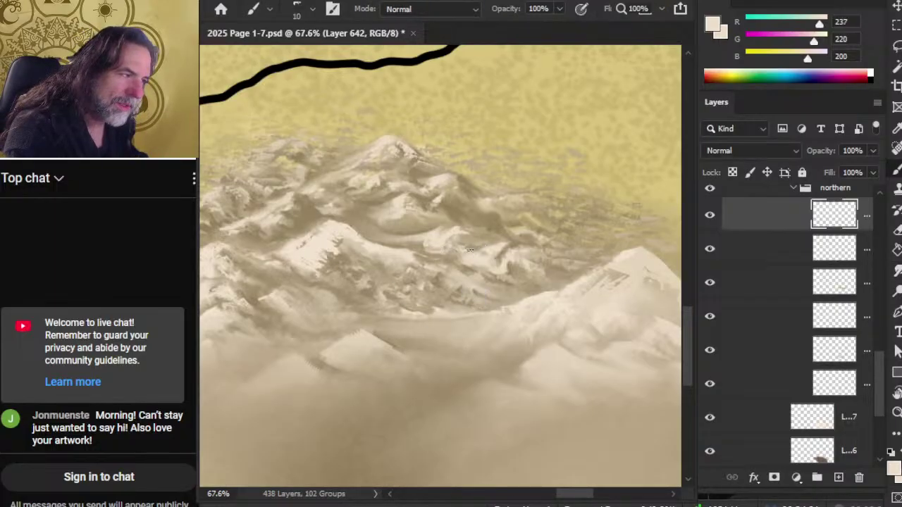
pyautogui.press('r')
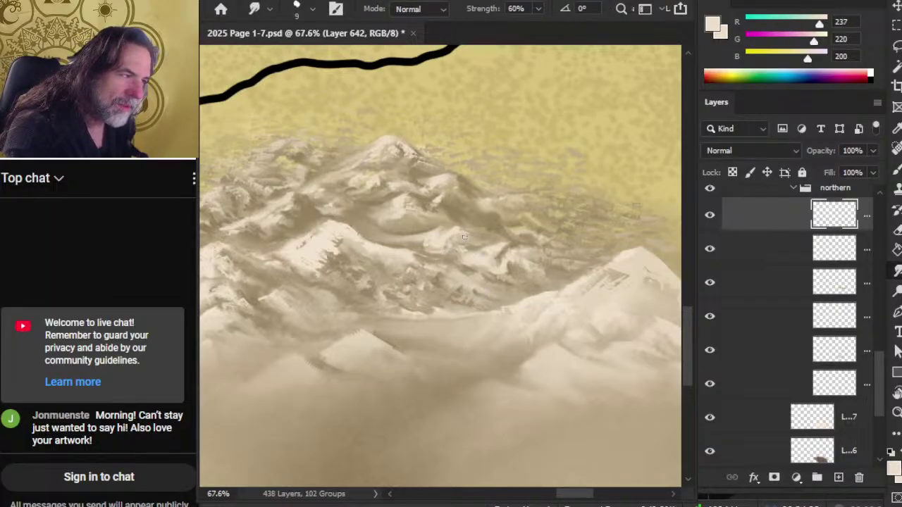
pyautogui.press('b')
pyautogui.press('r')
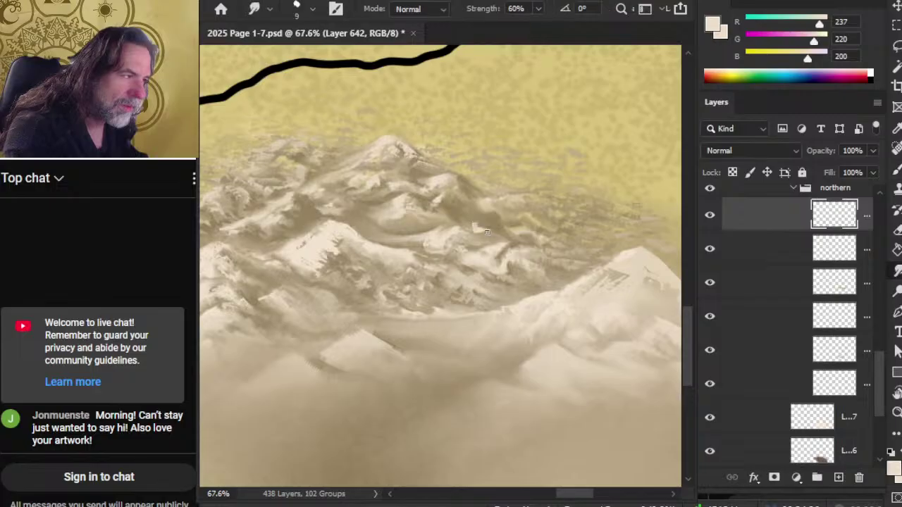
# Sample brown (153, 136, 96) and shade the dark slope above the small eastern ridge, smudging the strokes.
pyautogui.press('b')
pyautogui.keyDown('alt'); pyautogui.click(487, 206); pyautogui.keyUp('alt')
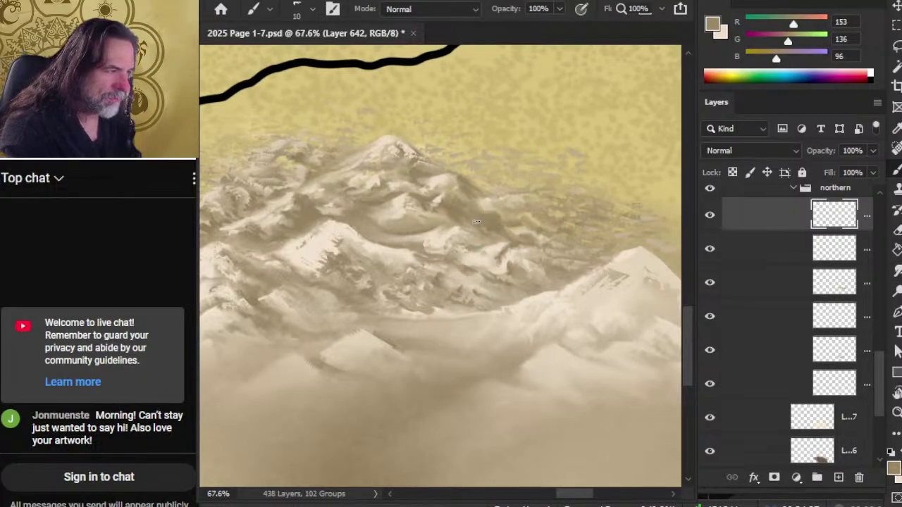
pyautogui.press('r')
pyautogui.press('b')
pyautogui.press('r')
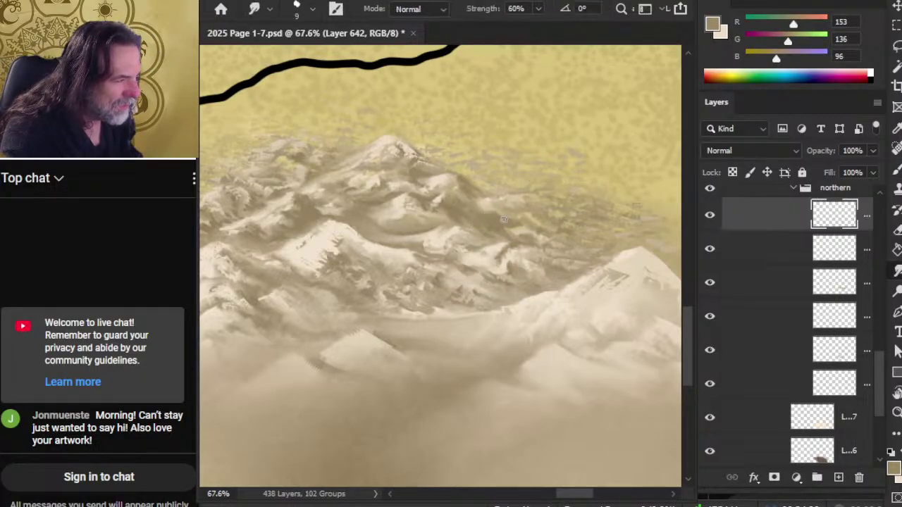
pyautogui.press('b')
pyautogui.press('r')
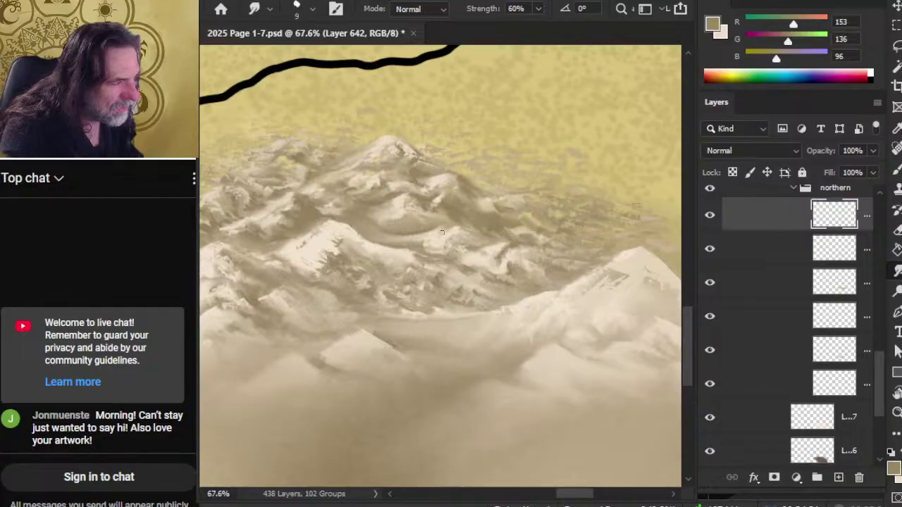
# Refine the small eastern ridge's crest with sampled cream (236, 220, 199) and brown (160, 141, 106), smudging both.
pyautogui.press('b')
pyautogui.keyDown('alt'); pyautogui.click(435, 231); pyautogui.keyUp('alt')
pyautogui.press('r')
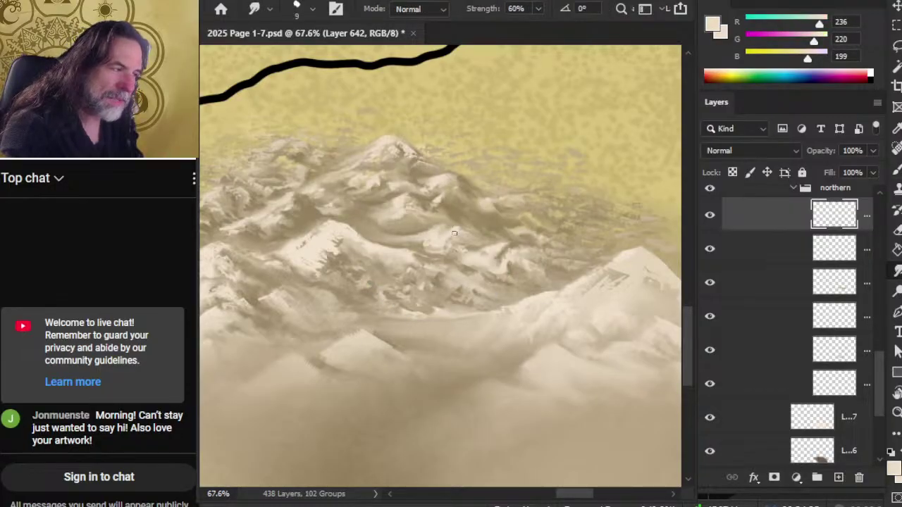
pyautogui.press('b')
pyautogui.keyDown('alt'); pyautogui.click(446, 227); pyautogui.keyUp('alt')
pyautogui.press('r')
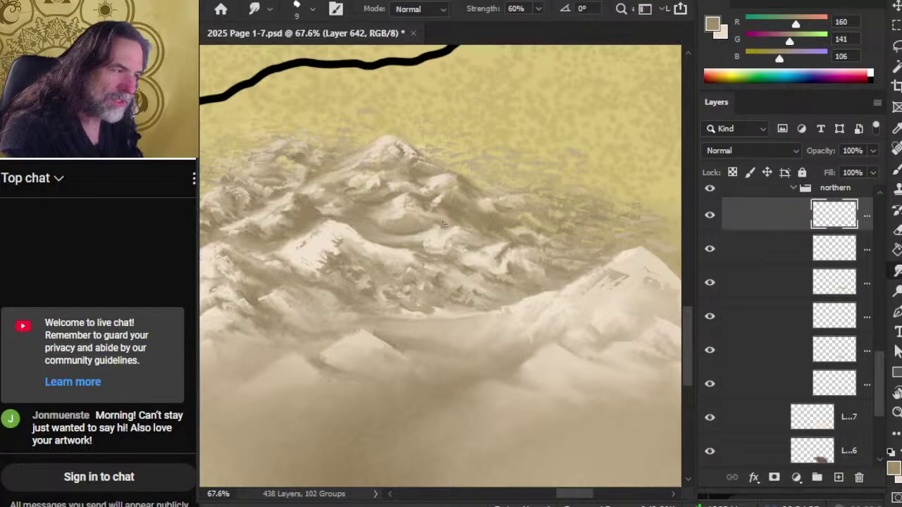
# Sample cream (238, 223, 202) and smudge snow highlights onto the rounded hill below the rear summit.
pyautogui.press('b')
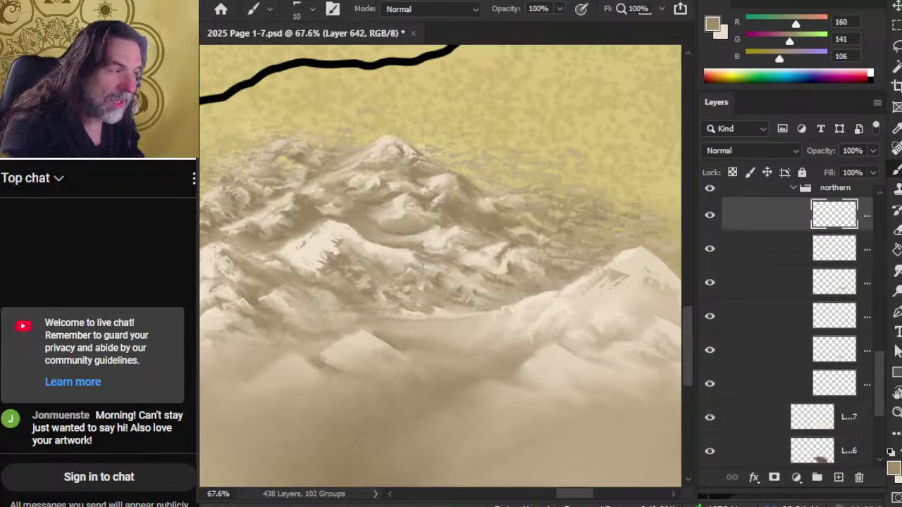
pyautogui.keyDown('alt'); pyautogui.click(408, 208); pyautogui.keyUp('alt')
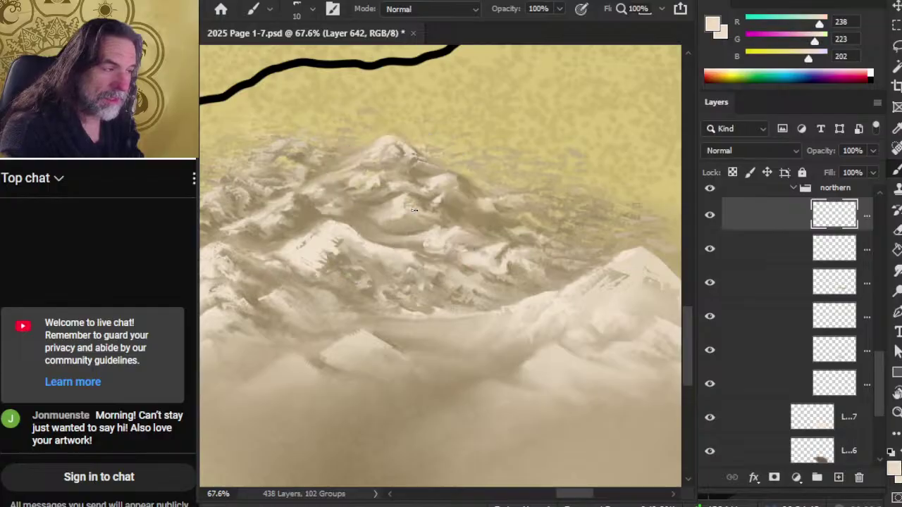
pyautogui.press('r')
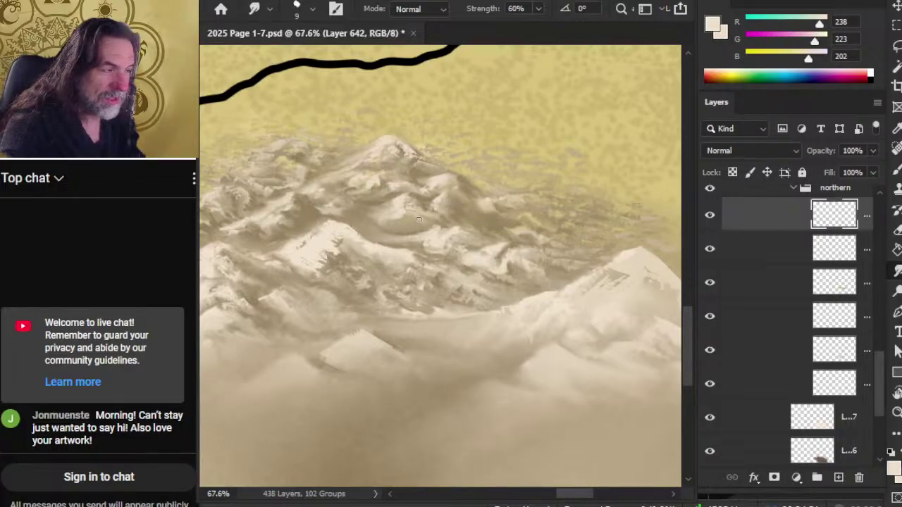
# Sample brown (160, 140, 105) and blend shadows into the rear mountain's eastern slope.
pyautogui.press('b')
pyautogui.keyDown('alt'); pyautogui.click(463, 190); pyautogui.keyUp('alt')
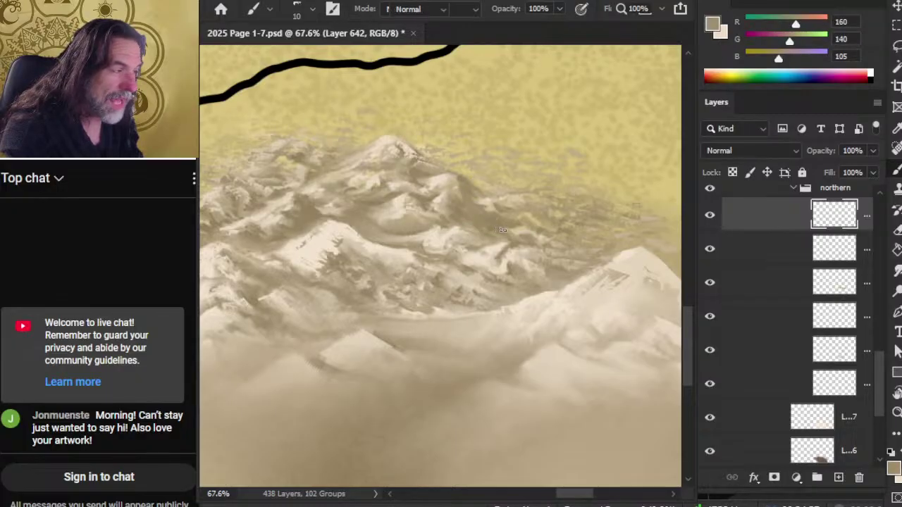
pyautogui.press('r')
pyautogui.press('b')
pyautogui.press('r')
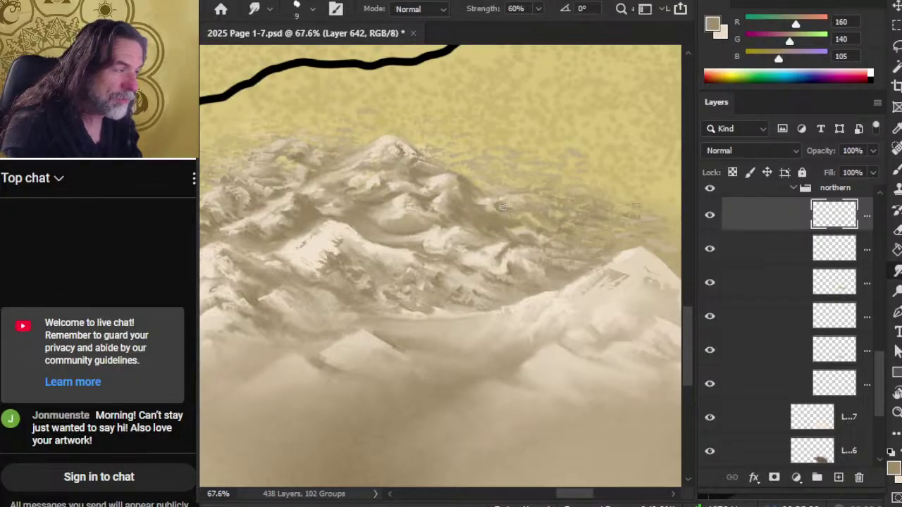
pyautogui.press('b')
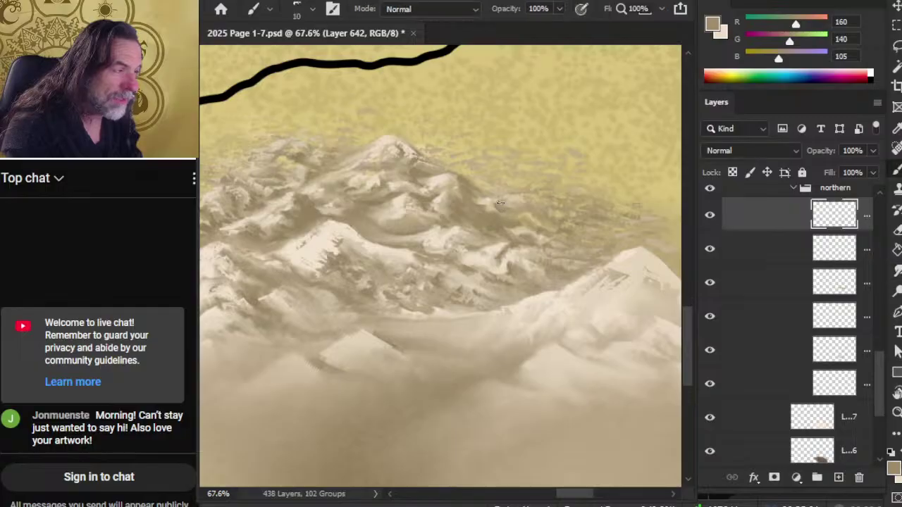
pyautogui.press('r')
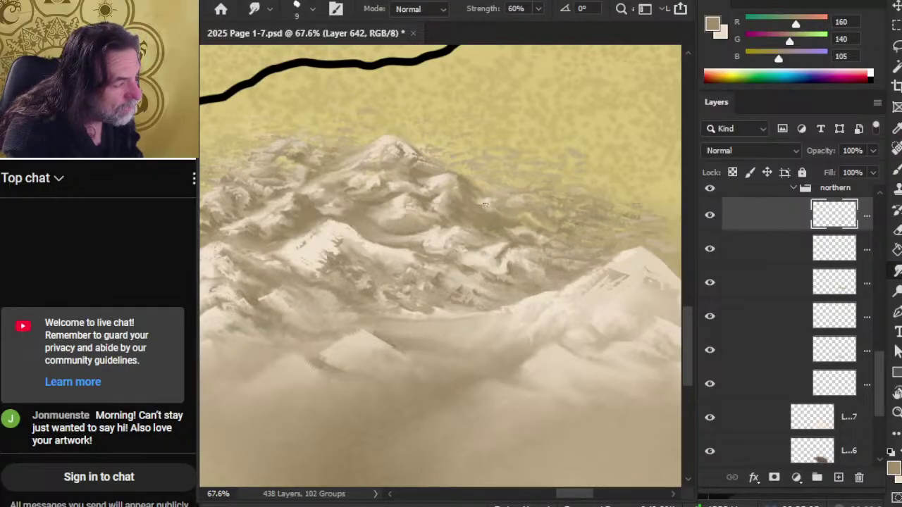
# Sample tan (191, 171, 135) and blend lighter rock detail down the rear mountain's eastern slope.
pyautogui.press('b')
pyautogui.keyDown('alt'); pyautogui.click(497, 201); pyautogui.keyUp('alt')
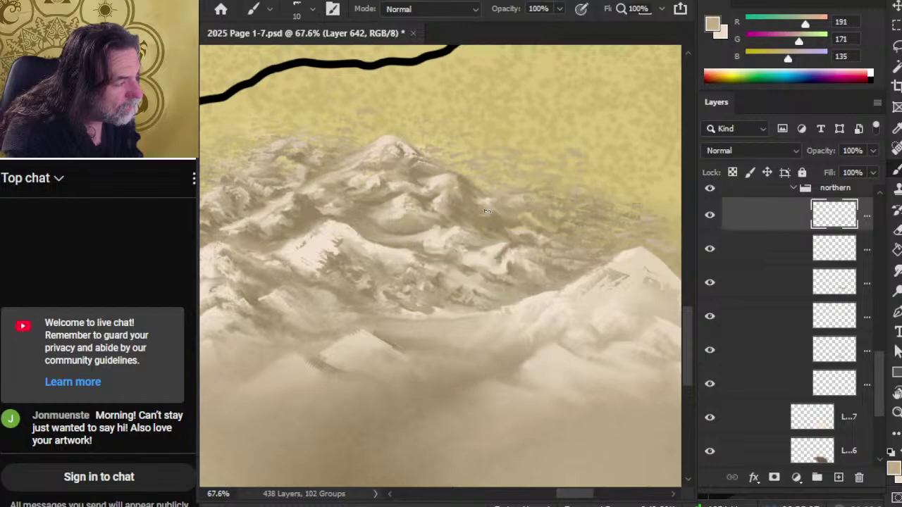
pyautogui.press('r')
pyautogui.press('b')
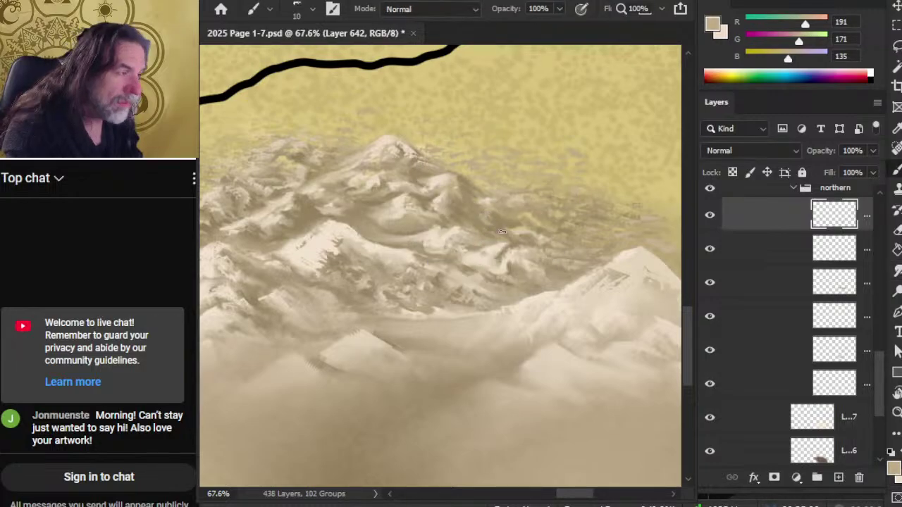
pyautogui.press('r')
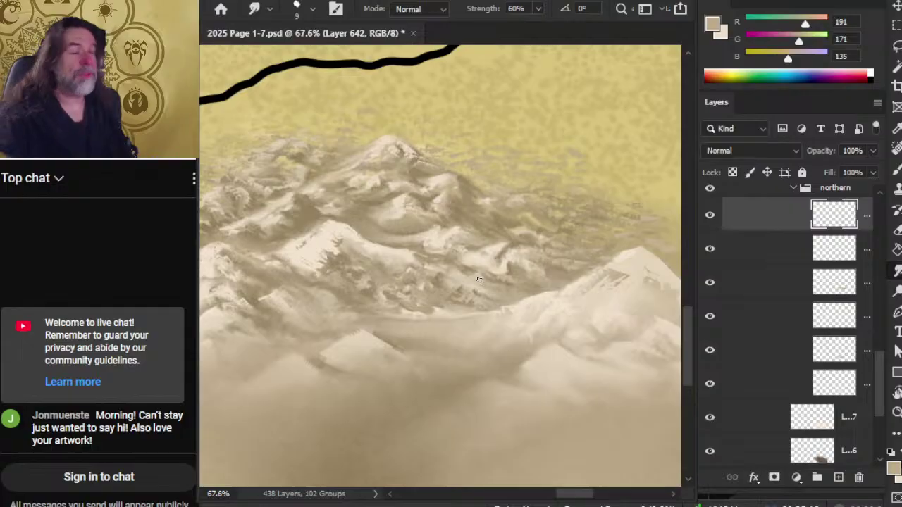
pyautogui.scroll(3, 474, 236)
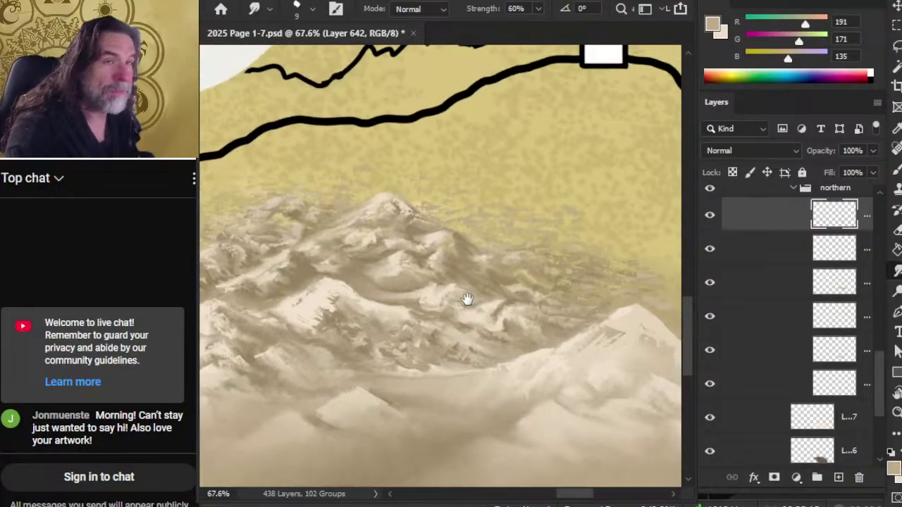
# Sample brown (162, 142, 104) and blend shadow strokes along the rear mountain's upper eastern ridge line.
pyautogui.press('b')
pyautogui.press('alt')
pyautogui.keyDown('alt'); pyautogui.click(471, 245); pyautogui.keyUp('alt')
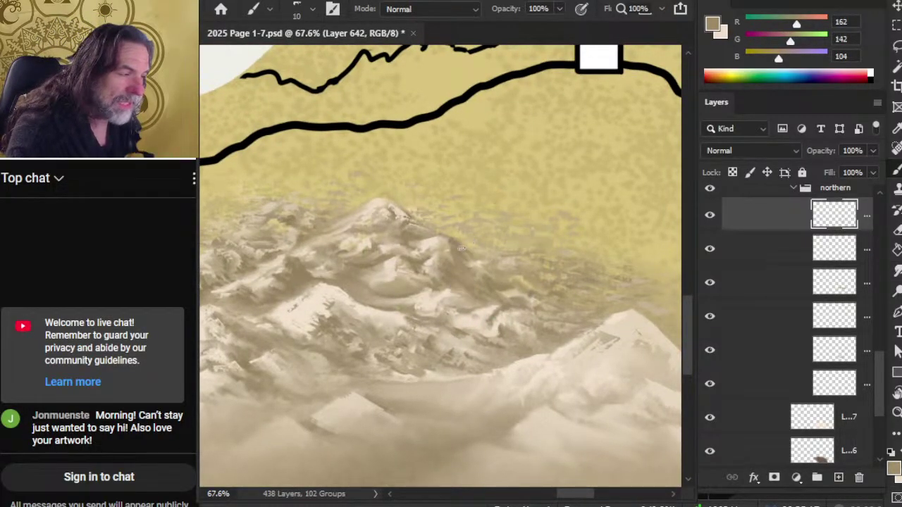
pyautogui.press('r')
pyautogui.press('b')
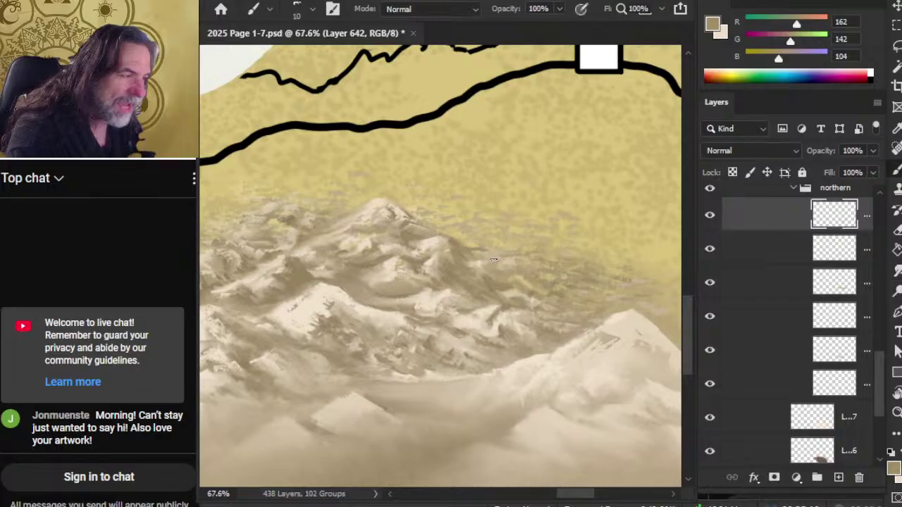
pyautogui.press('r')
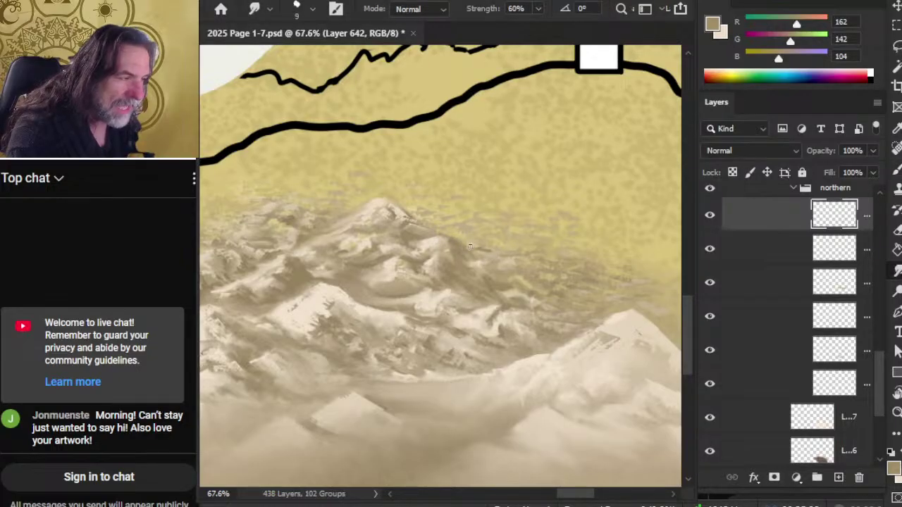
# Sample tan (194, 174, 121) and smudge it into the edge of the rear mountain's upper eastern ridge.
pyautogui.press('b')
pyautogui.keyDown('alt'); pyautogui.click(471, 243); pyautogui.keyUp('alt')
pyautogui.press('r')
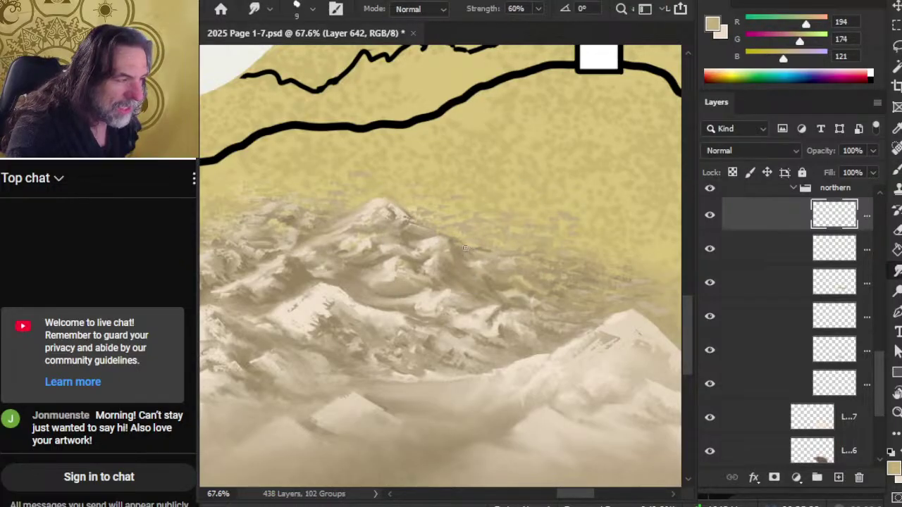
# Paint sampled golden tans (205, 184, 128) and (217, 196, 125) across the speckled eastern foothills, smudging them toward the mountain.
pyautogui.press('b')
pyautogui.keyDown('alt'); pyautogui.click(482, 236); pyautogui.keyUp('alt')
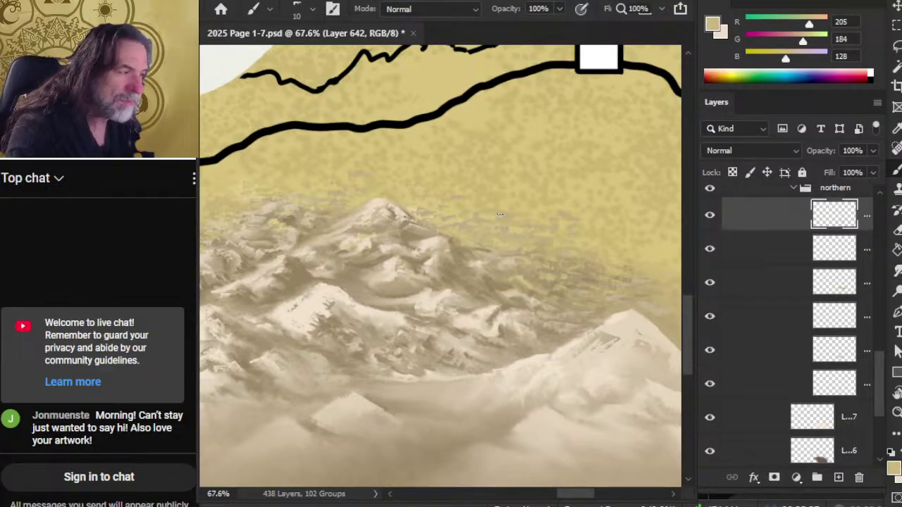
pyautogui.keyDown('alt'); pyautogui.click(502, 247); pyautogui.keyUp('alt')
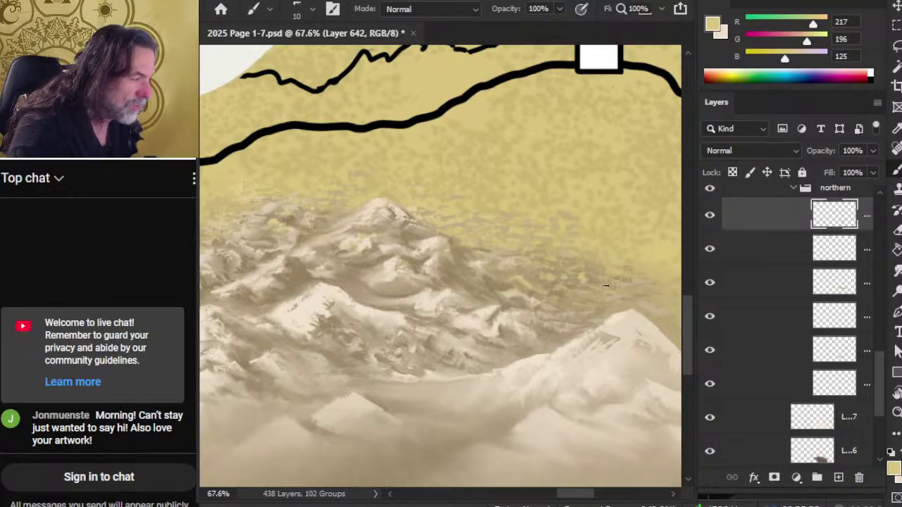
pyautogui.press('r')
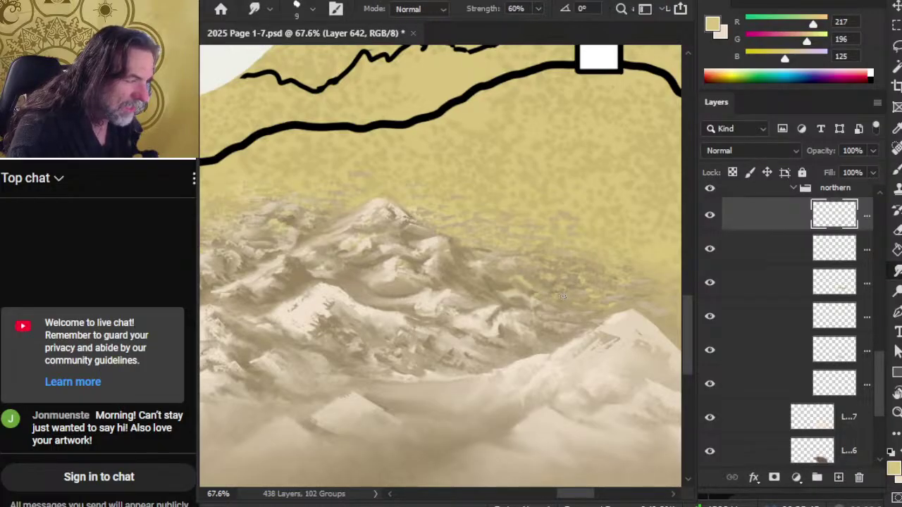
pyautogui.press('r')
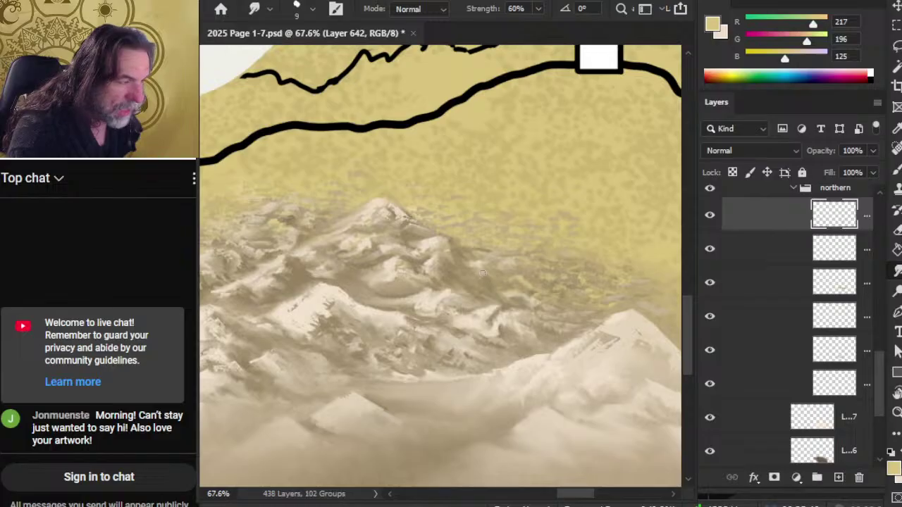
# Refine the eastern ridge below the rear summit with sampled brown (163, 144, 107) and tan (190, 170, 137), smudging both.
pyautogui.press('b')
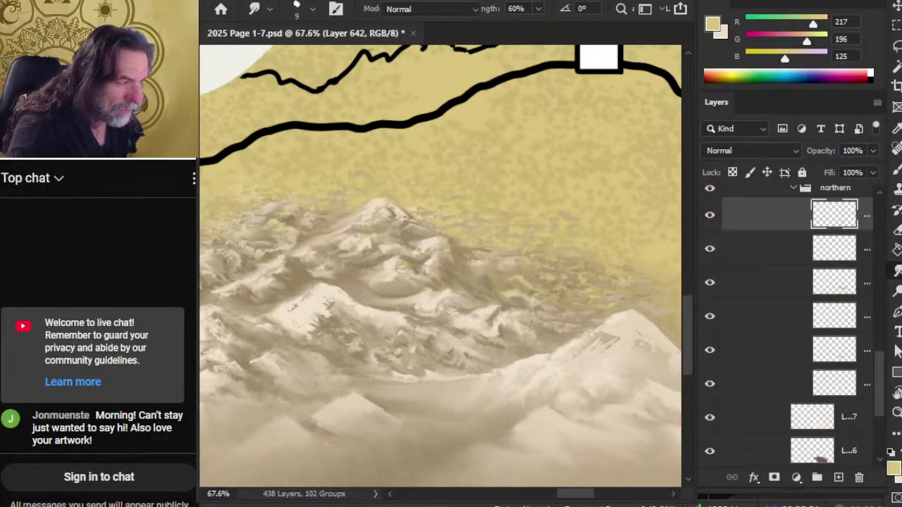
pyautogui.keyDown('alt'); pyautogui.click(463, 298); pyautogui.keyUp('alt')
pyautogui.press('r')
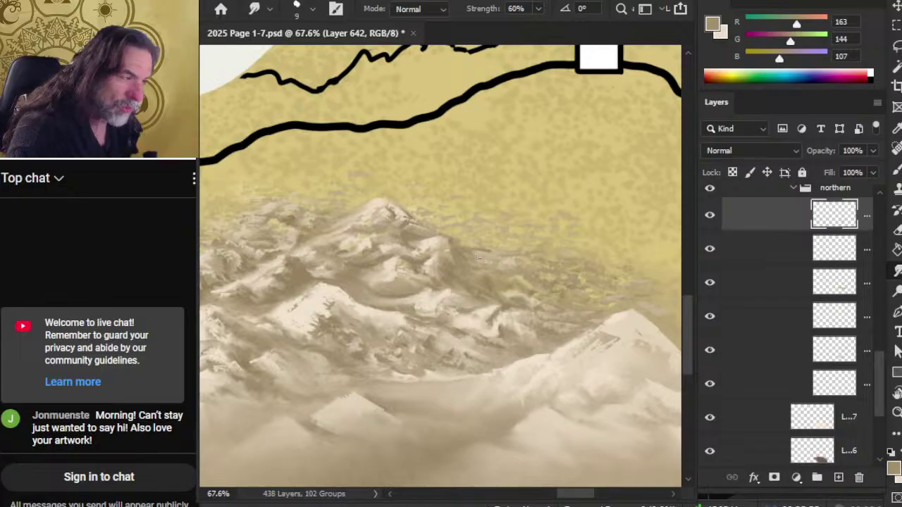
pyautogui.press('b')
pyautogui.keyDown('alt'); pyautogui.click(484, 252); pyautogui.keyUp('alt')
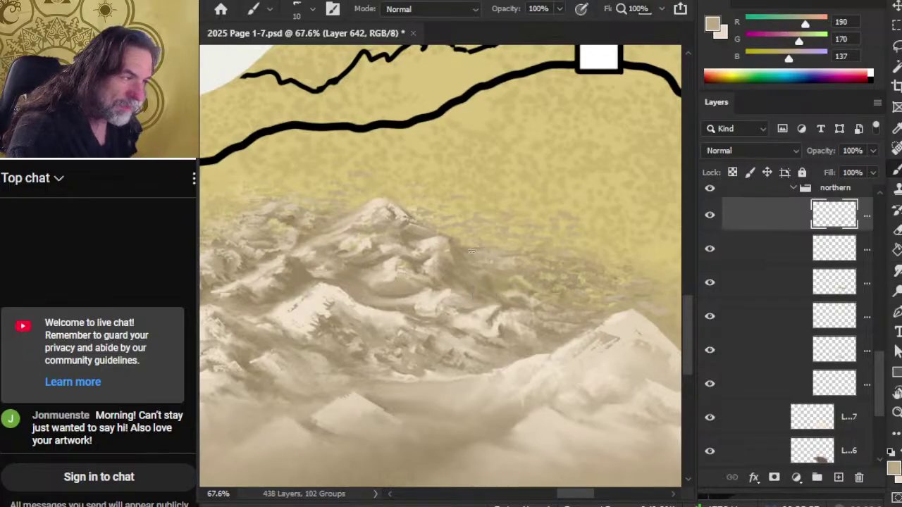
pyautogui.press('r')
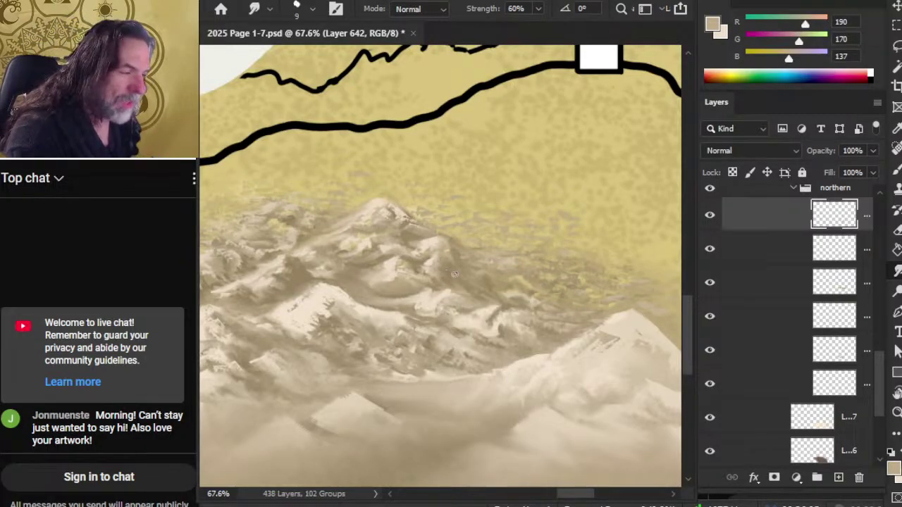
pyautogui.hotkey('alt', 'space')
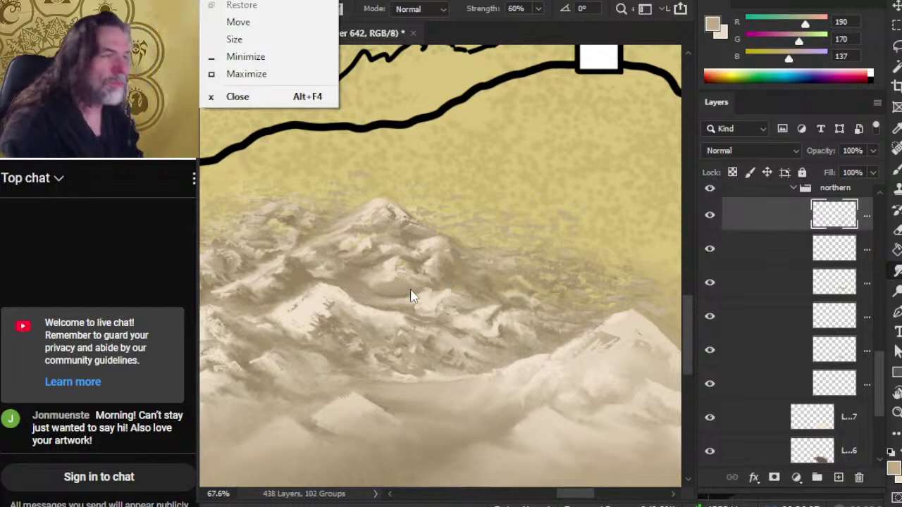
pyautogui.press('Escape')
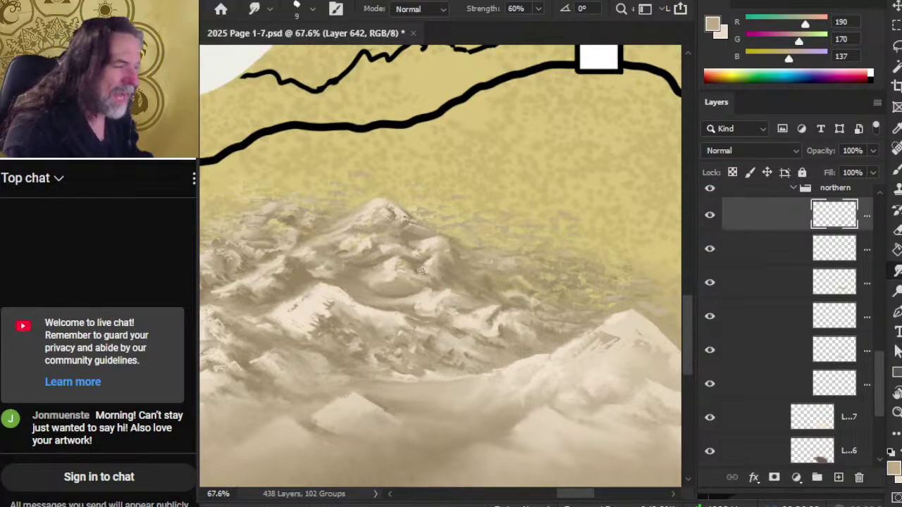
# Shape the eastern shoulder's slope with sampled light tan (194, 176, 147) and dark brown (151, 132, 97), smudging both.
pyautogui.press('b')
pyautogui.keyDown('alt'); pyautogui.click(442, 258); pyautogui.keyUp('alt')
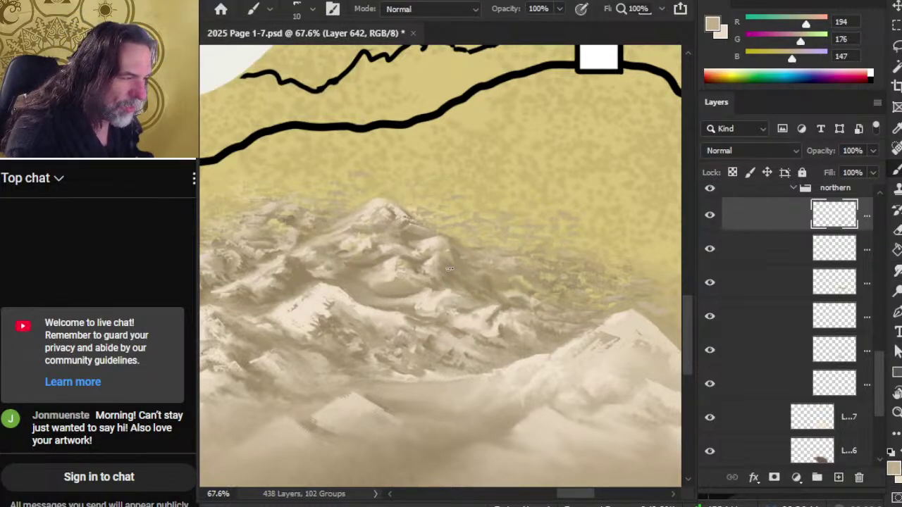
pyautogui.press('r')
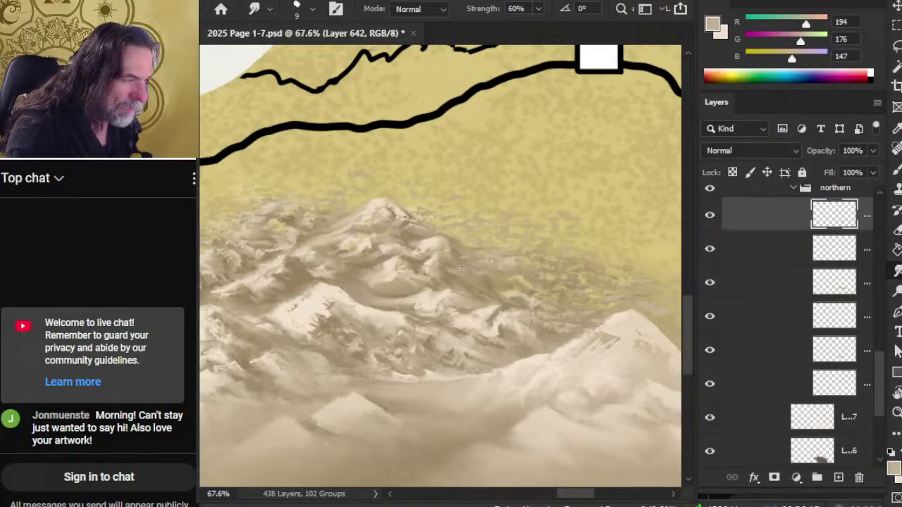
pyautogui.press('b')
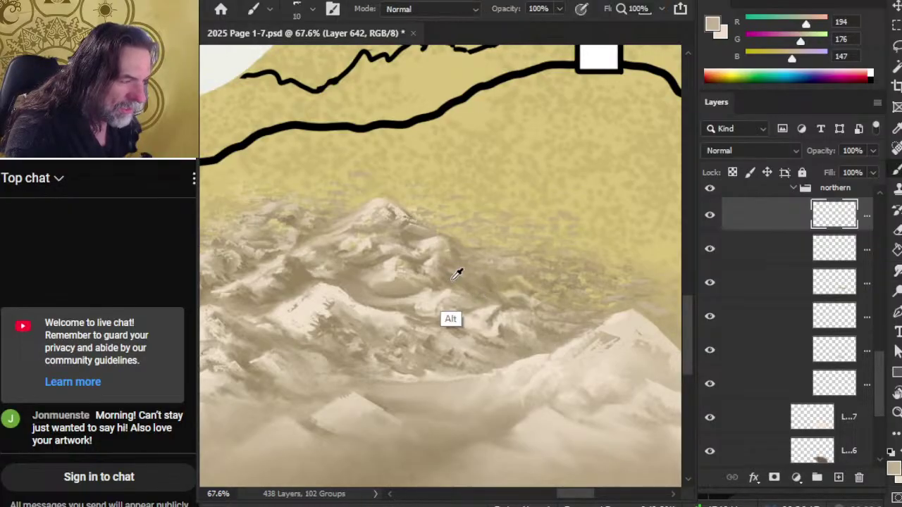
pyautogui.keyDown('alt'); pyautogui.click(453, 278); pyautogui.keyUp('alt')
pyautogui.press('r')
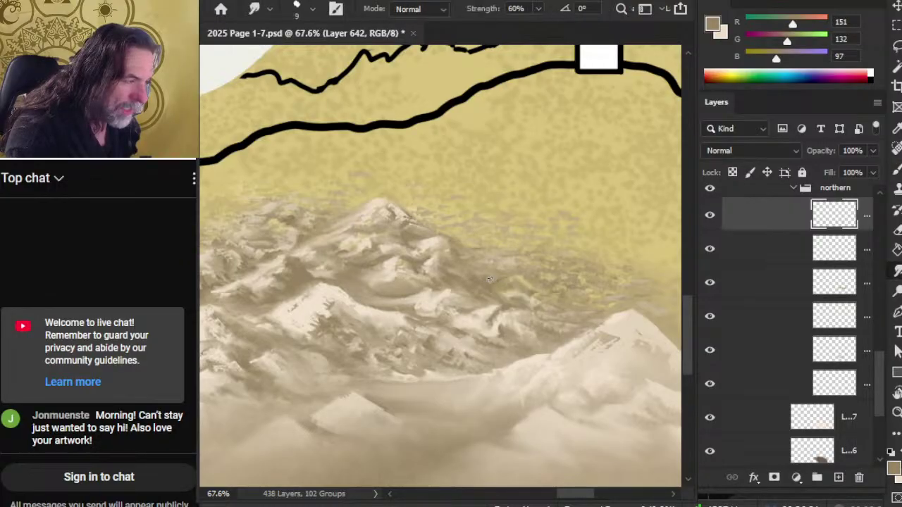
# Work sampled golden tan (207, 186, 131) and olive brown (162, 145, 101) into the middle of the eastern foothills.
pyautogui.keyDown('alt'); pyautogui.click(532, 279); pyautogui.keyUp('alt')
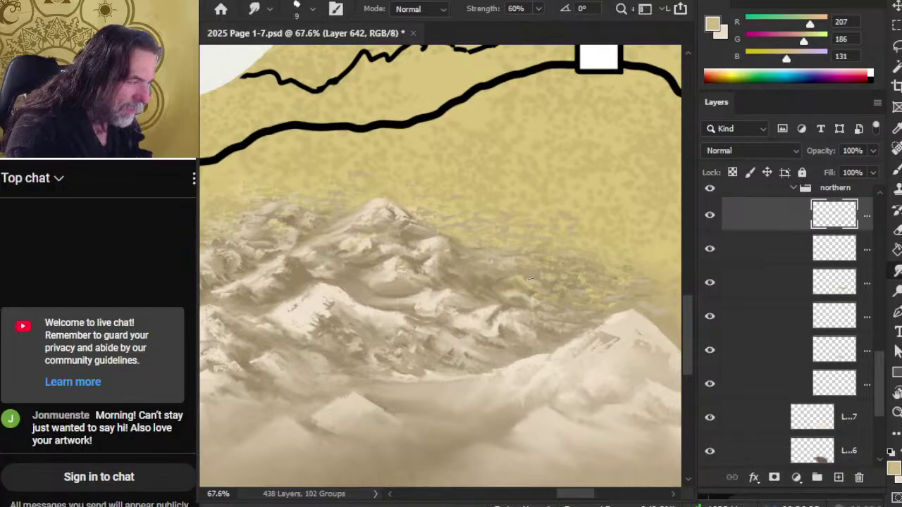
pyautogui.press('b')
pyautogui.keyDown('alt'); pyautogui.click(524, 284); pyautogui.keyUp('alt')
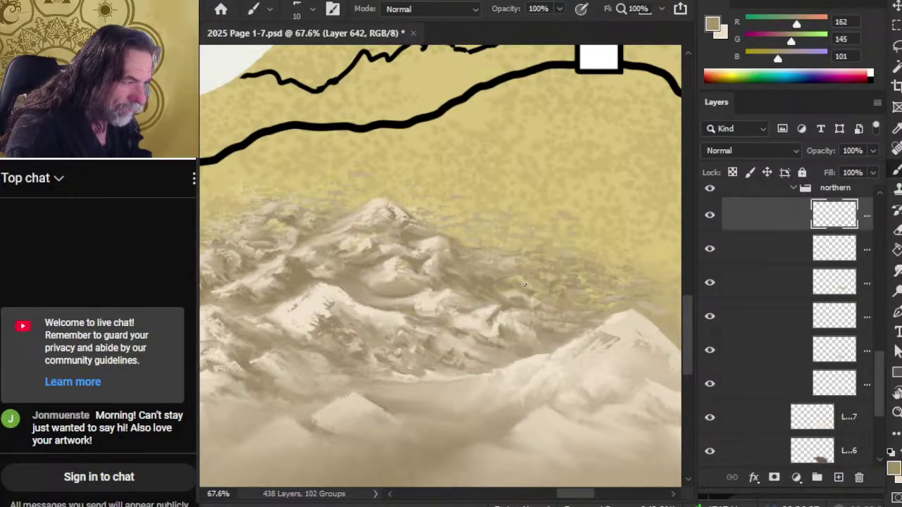
pyautogui.press('r')
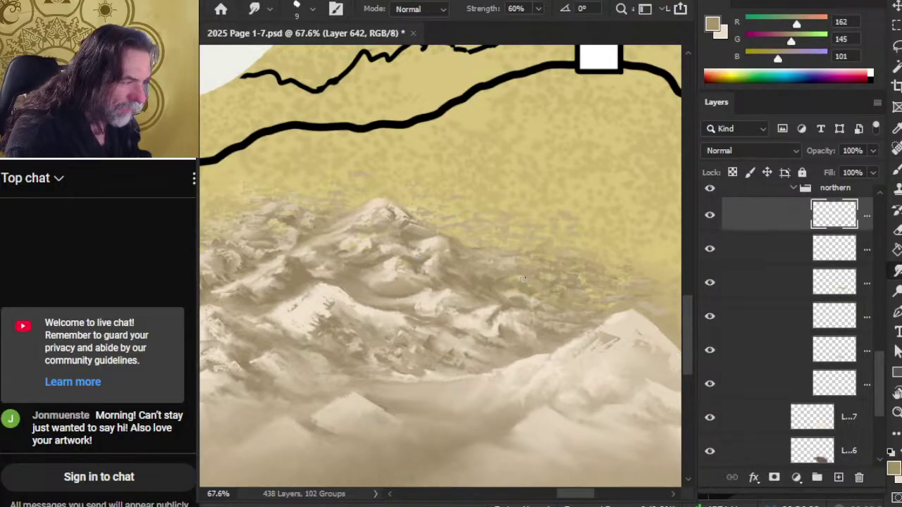
# Deepen the foothill ridge east of the rear mountain with sampled browns (178, 157, 112) and (152, 133, 98), smudging both.
pyautogui.press('b')
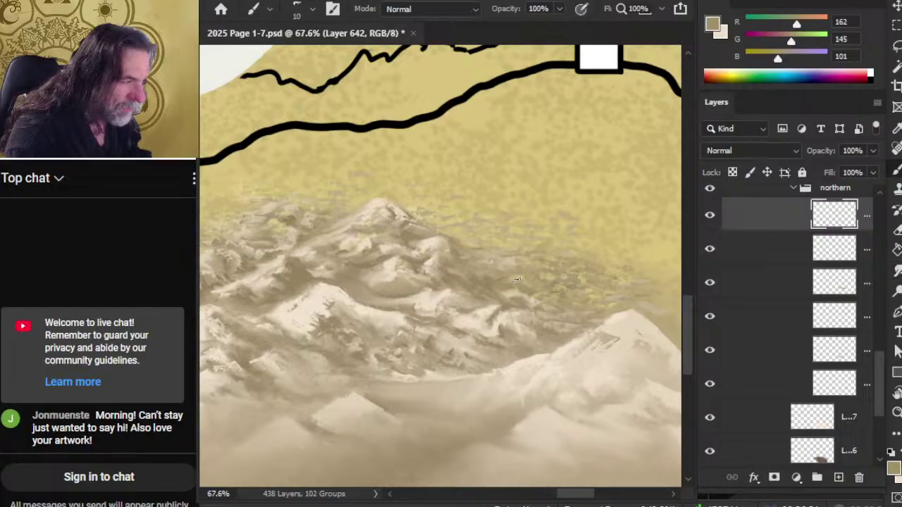
pyautogui.keyDown('alt'); pyautogui.click(516, 280); pyautogui.keyUp('alt')
pyautogui.press('r')
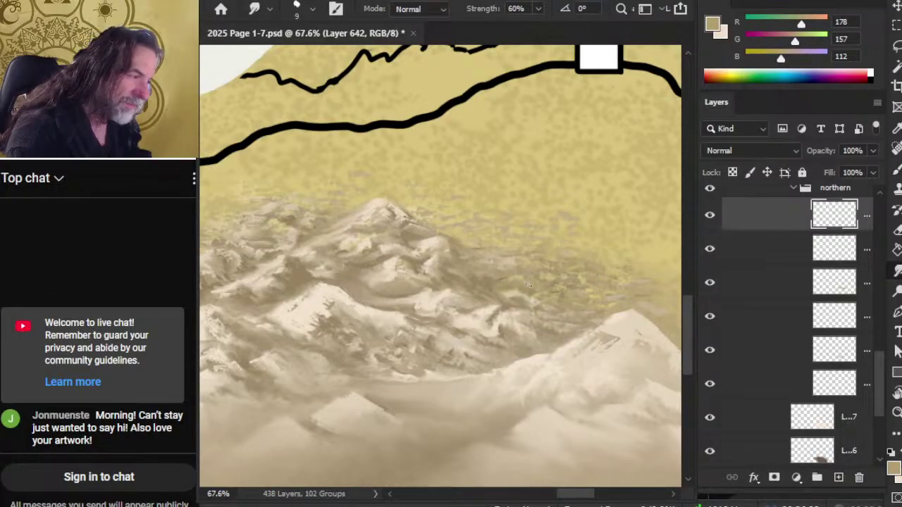
pyautogui.press('b')
pyautogui.keyDown('alt'); pyautogui.click(502, 276); pyautogui.keyUp('alt')
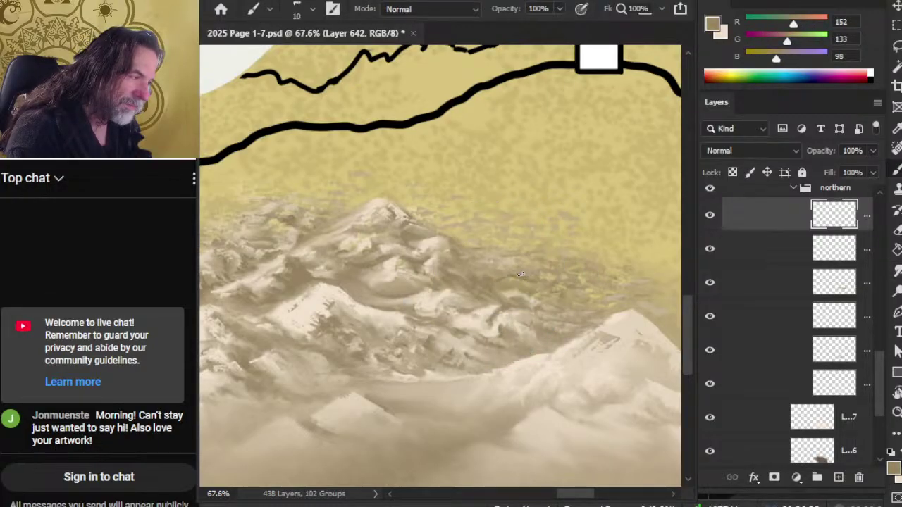
pyautogui.press('r')
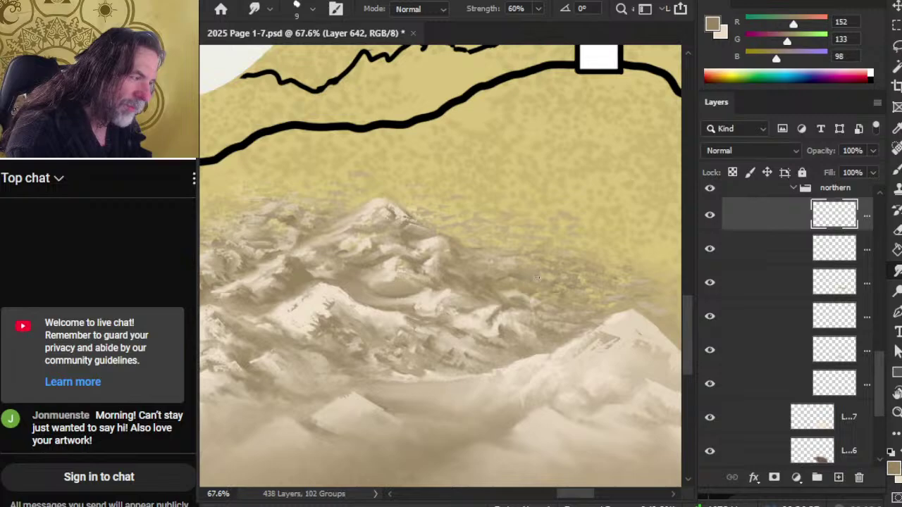
# Sample light tan (201, 179, 128) and build up highlights on the eastern foothills with alternating brush and smudge strokes.
pyautogui.press('b')
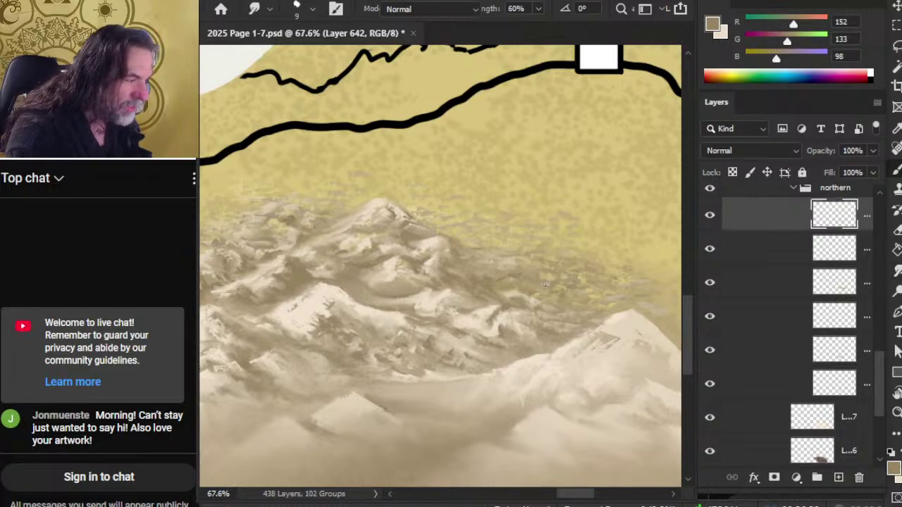
pyautogui.keyDown('alt'); pyautogui.click(548, 317); pyautogui.keyUp('alt')
pyautogui.press('r')
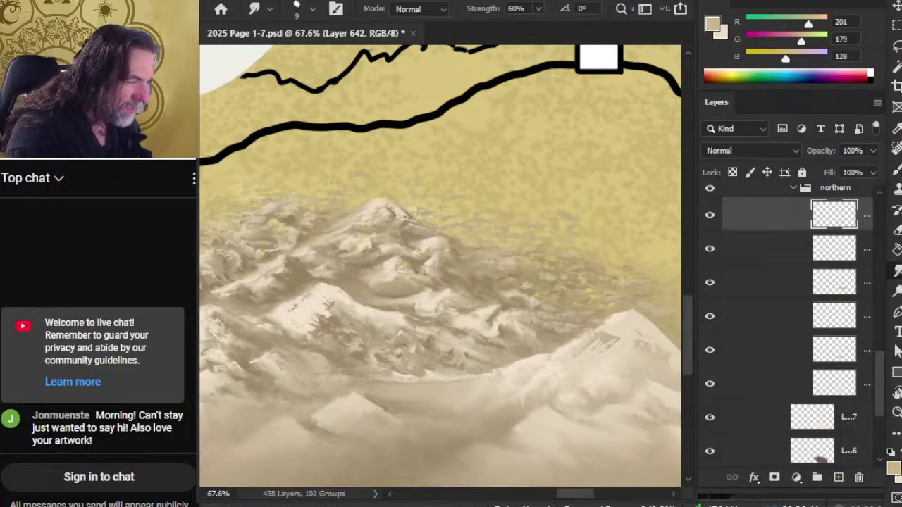
pyautogui.press('b')
pyautogui.press('r')
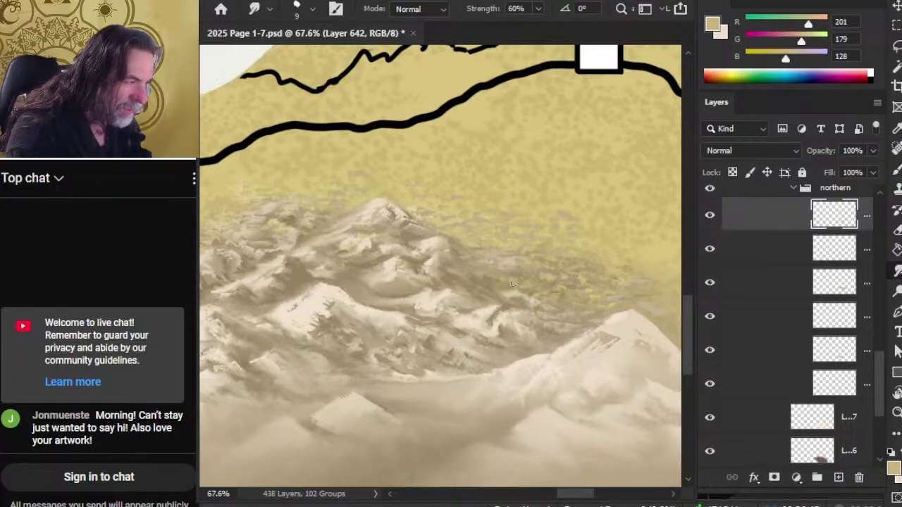
pyautogui.press('b')
pyautogui.press('r')
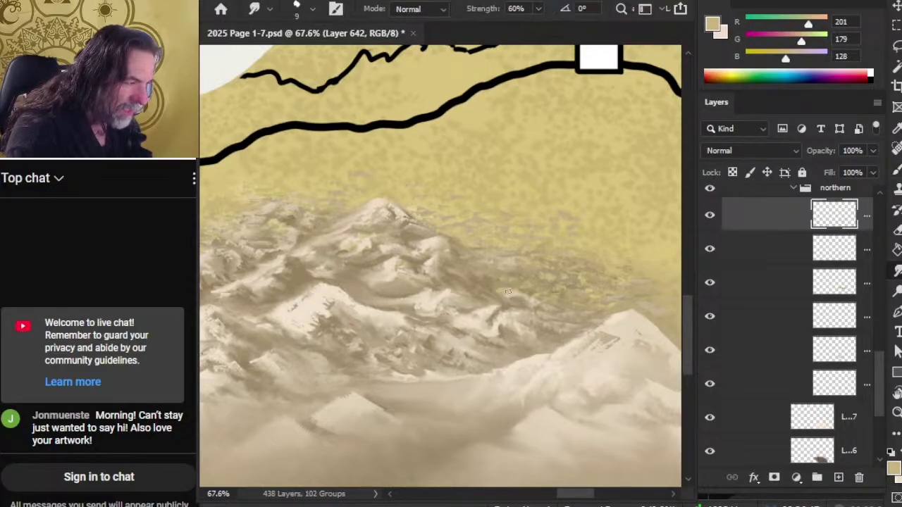
pyautogui.press('b')
pyautogui.press('r')
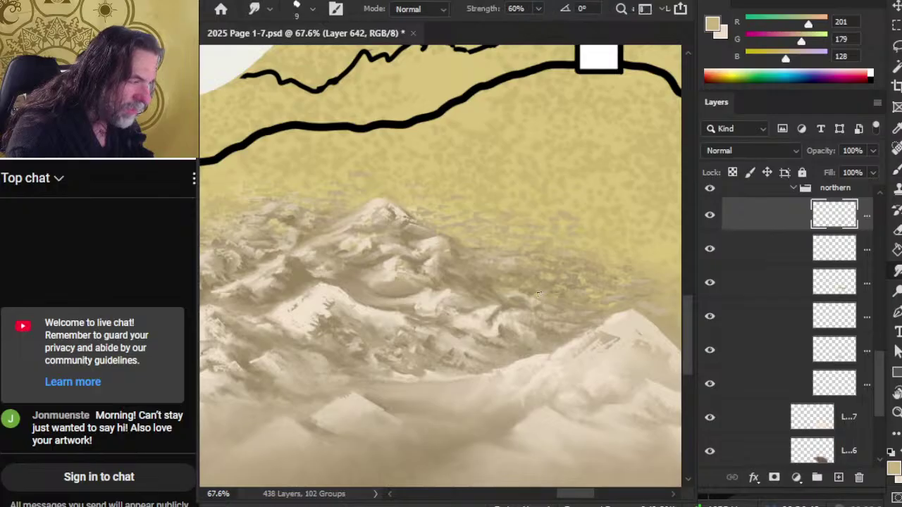
pyautogui.press('b')
pyautogui.press('r')
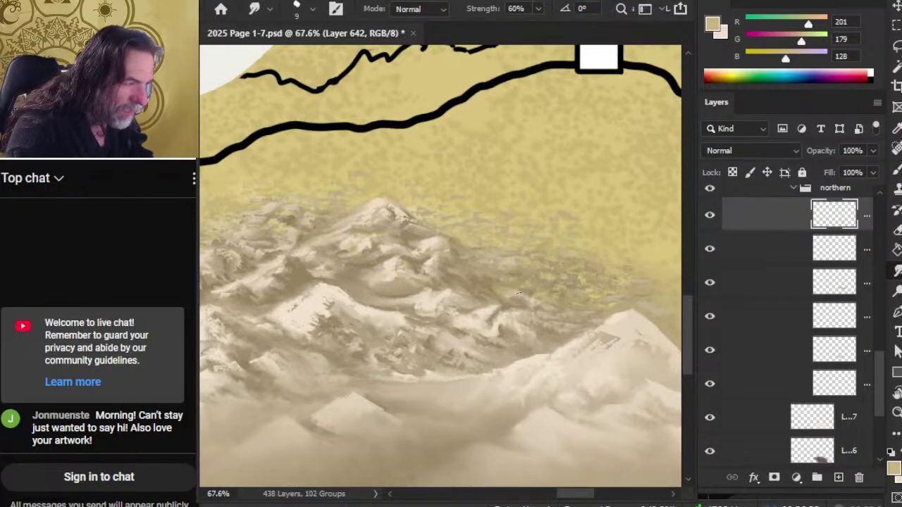
# Brush and smudge the same light tan (201, 179, 128) into the slope just below the rear mountain's eastern shoulder.
pyautogui.press('b')
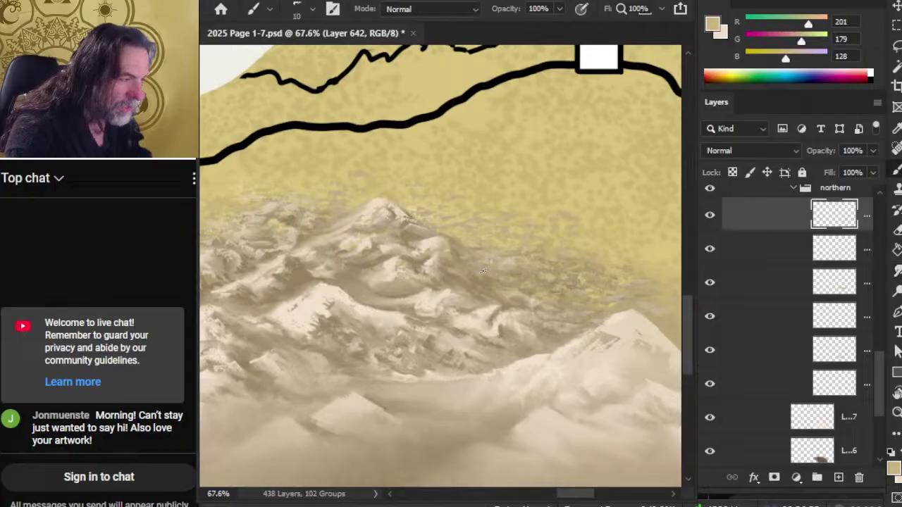
pyautogui.press('r')
pyautogui.press('b')
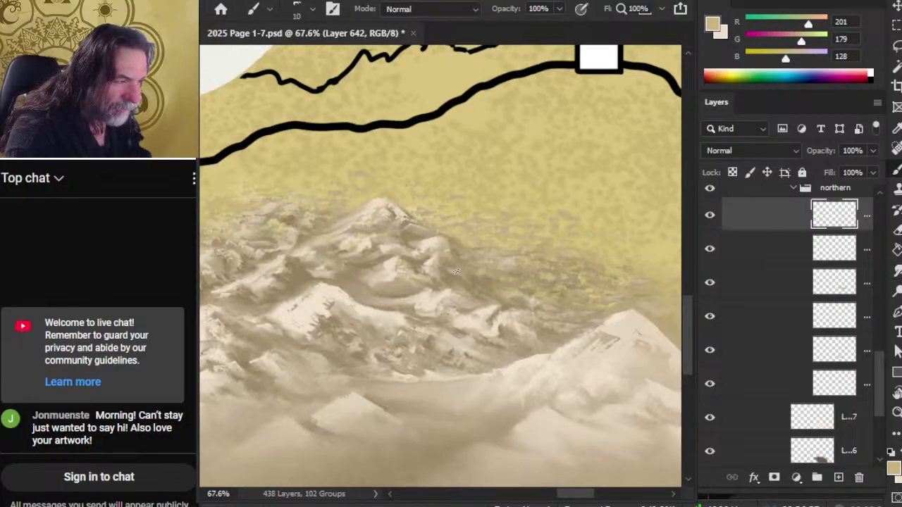
pyautogui.press('r')
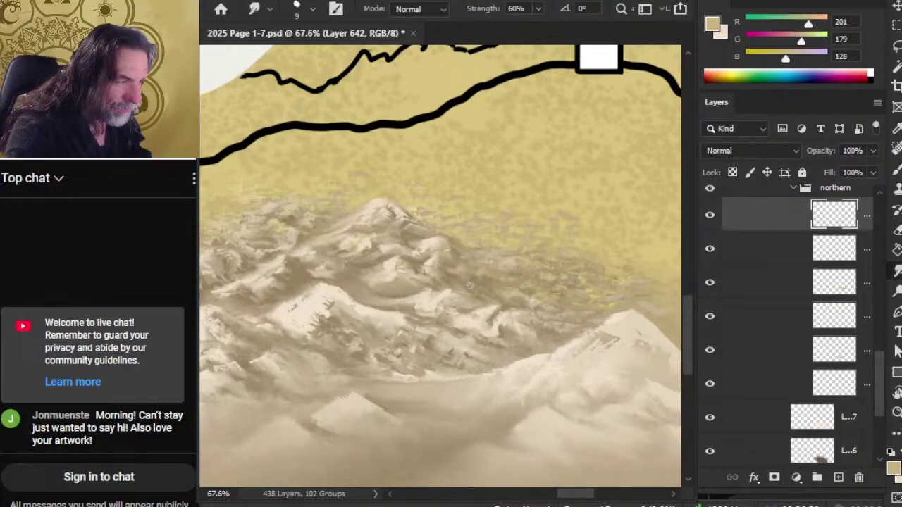
pyautogui.press('b')
pyautogui.press('r')
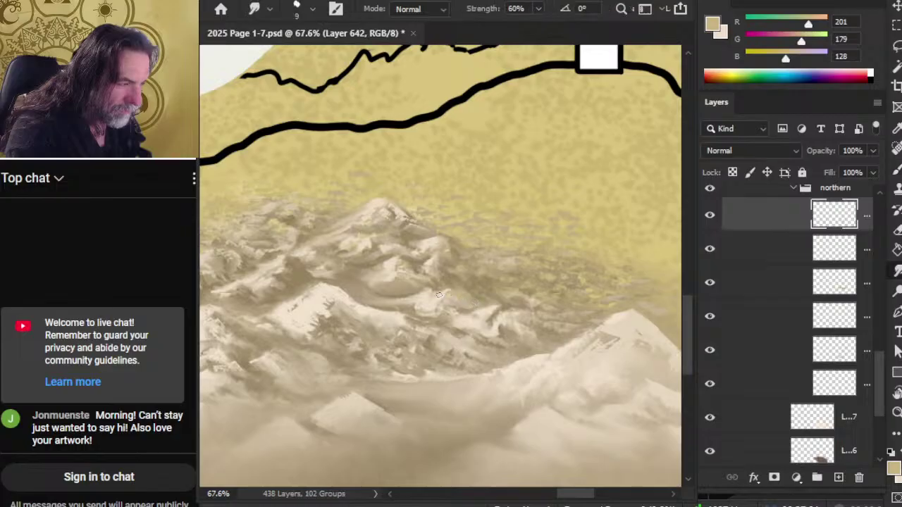
# Sample pale cream (237, 221, 201) and paint and smudge snow highlights along the ridge below the rear mountain's eastern shoulder.
pyautogui.press('b')
pyautogui.keyDown('alt'); pyautogui.click(443, 298); pyautogui.keyUp('alt')
pyautogui.press('r')
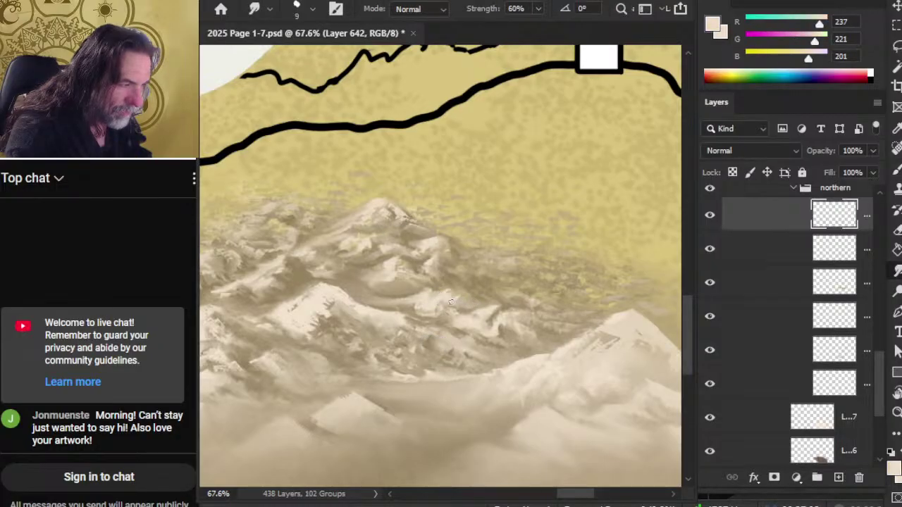
pyautogui.press('b')
pyautogui.press('r')
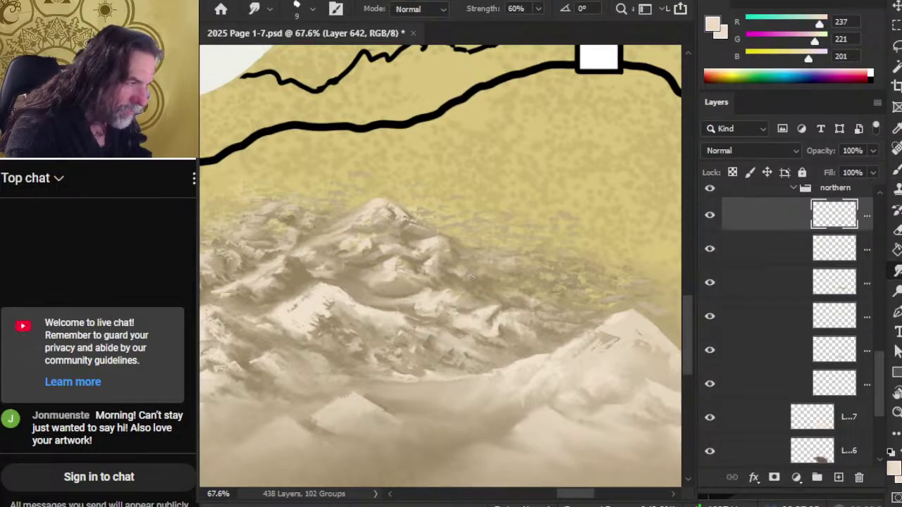
pyautogui.press('b')
pyautogui.press('r')
pyautogui.press('b')
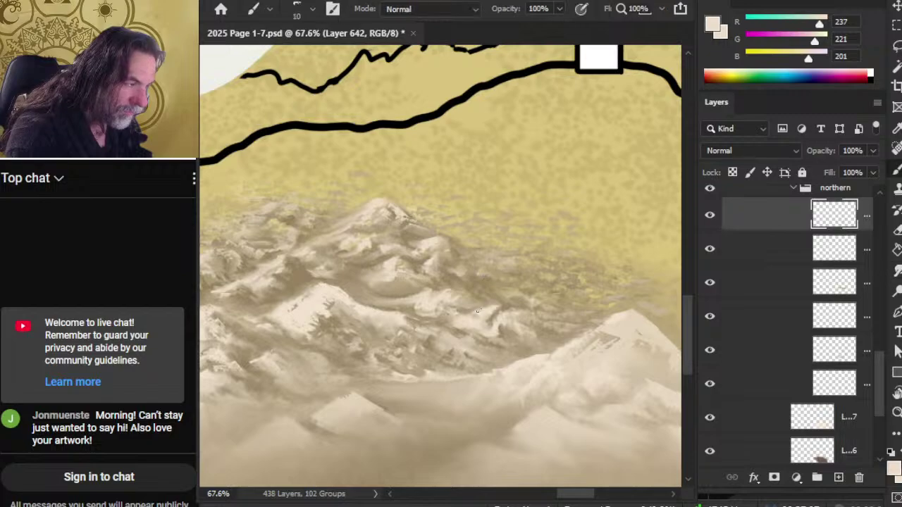
pyautogui.press('r')
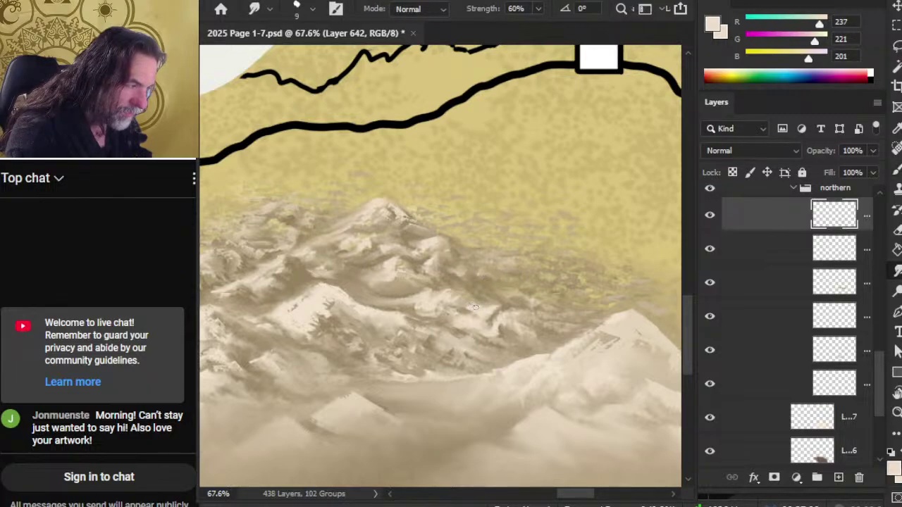
# Extend the cream (237, 221, 201) snow down that ridge's eastern end with alternating brush and smudge strokes.
pyautogui.press('b')
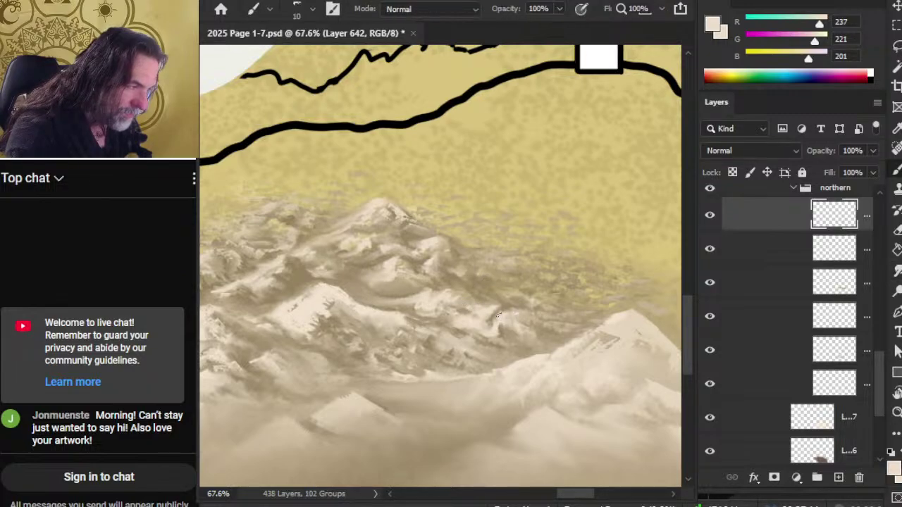
pyautogui.press('r')
pyautogui.press('b')
pyautogui.press('r')
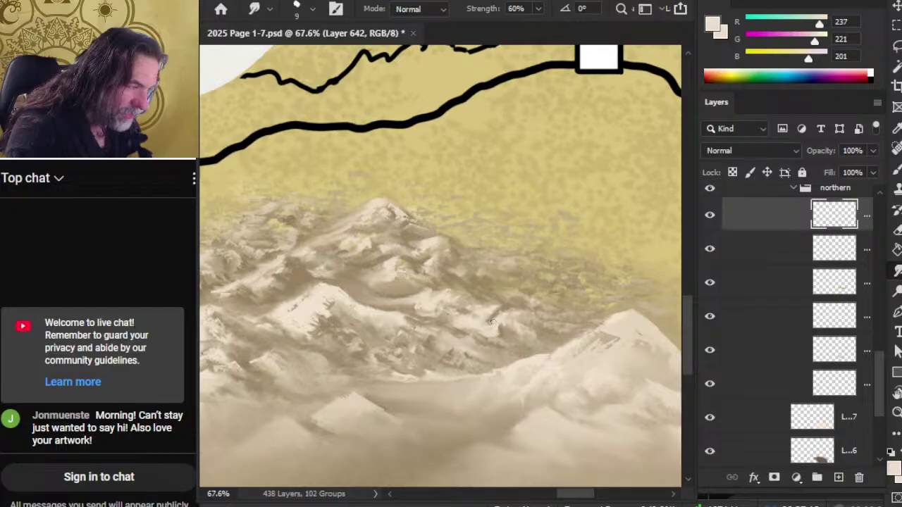
pyautogui.press('b')
pyautogui.press('r')
pyautogui.press('b')
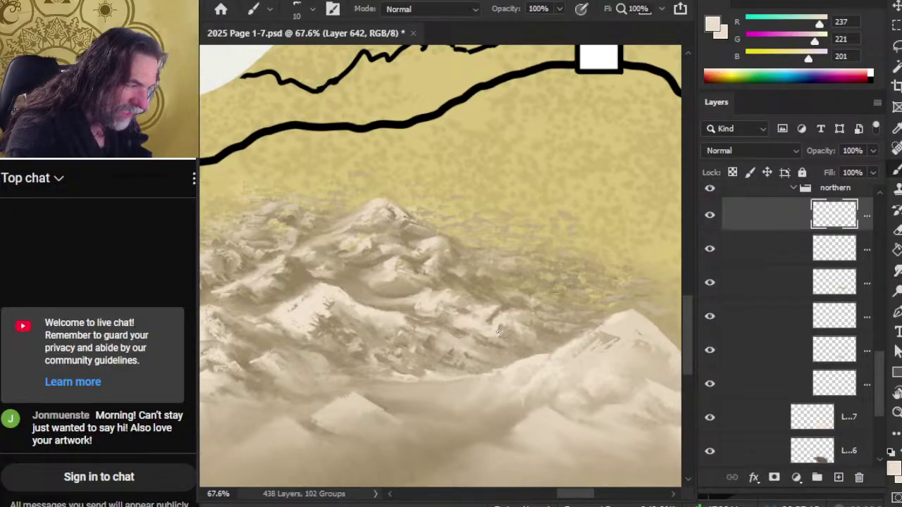
pyautogui.press('r')
pyautogui.press('b')
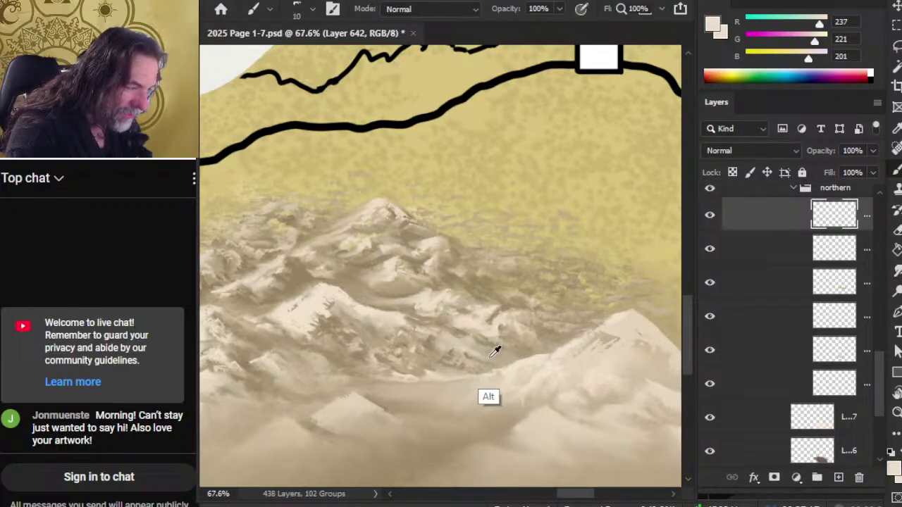
# Sample grey-brown (183, 168, 137) and brush and smudge shadow breaks into the snow on the eastern ridge.
pyautogui.keyDown('alt'); pyautogui.click(491, 352); pyautogui.keyUp('alt')
pyautogui.press('r')
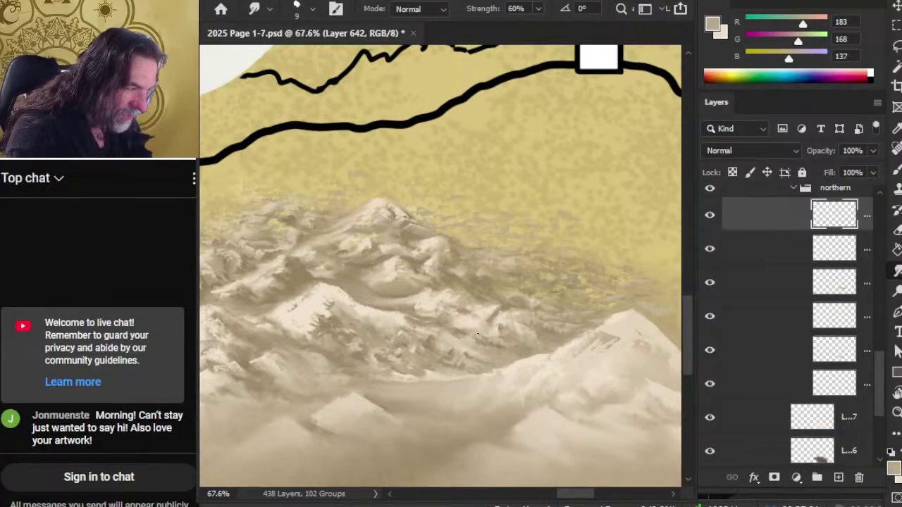
pyautogui.press('b')
pyautogui.press('r')
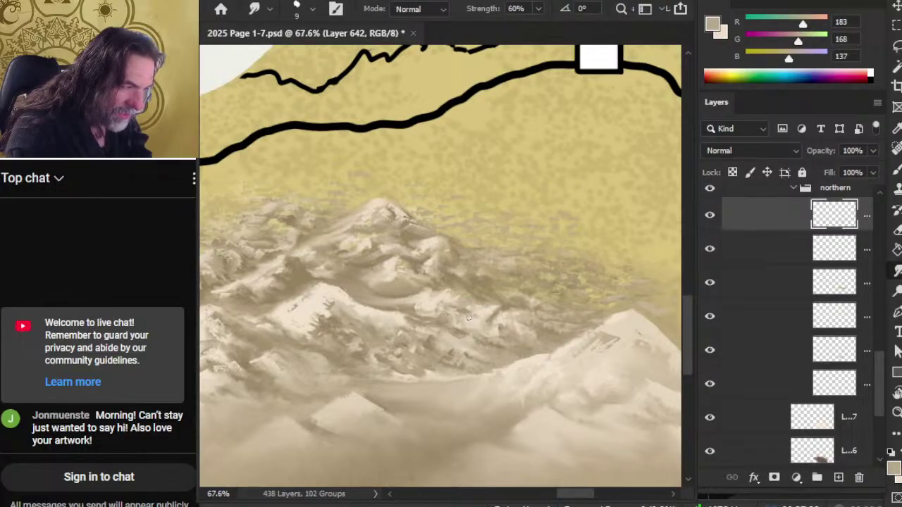
pyautogui.press('b')
pyautogui.press('r')
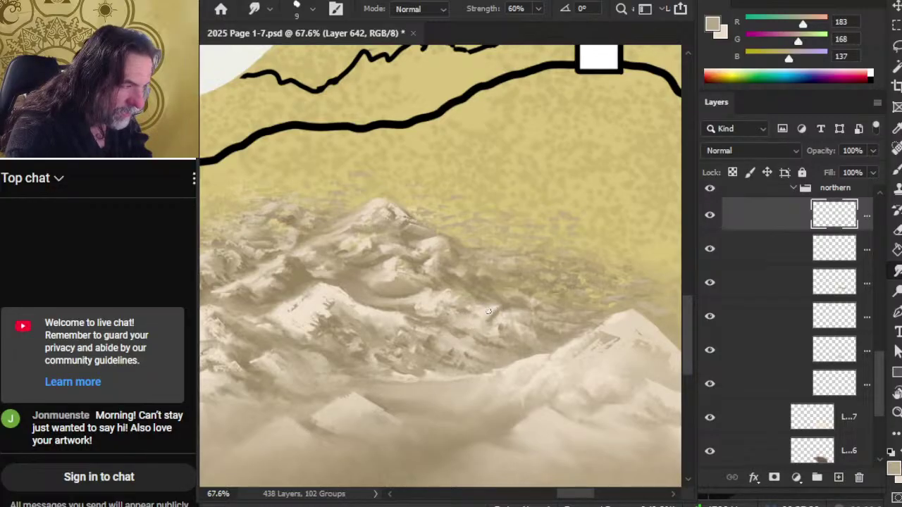
# Sample light beige (228, 212, 190) and touch up the crest highlights at the snowy ridge's eastern end, smudging them in.
pyautogui.press('z')
pyautogui.scroll(-5, 497, 340)
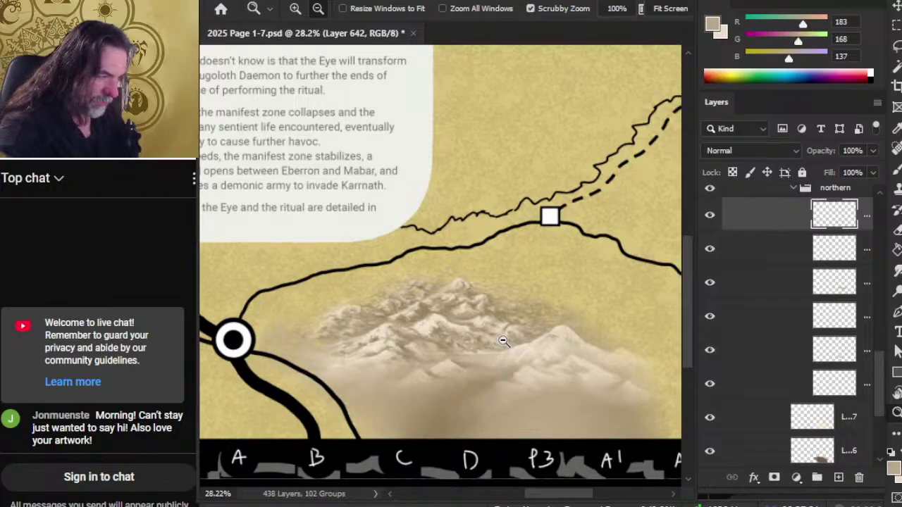
pyautogui.scroll(3, 458, 359)
pyautogui.press('b')
pyautogui.keyDown('alt'); pyautogui.click(525, 360); pyautogui.keyUp('alt')
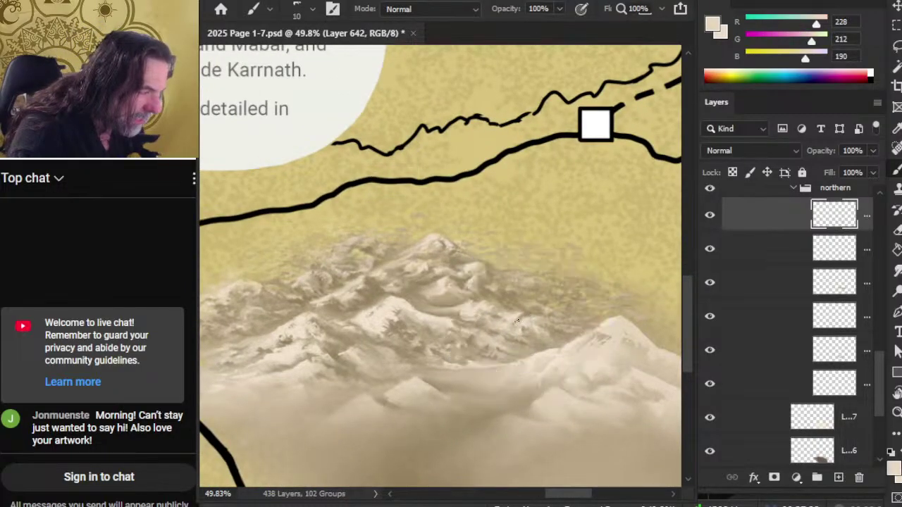
pyautogui.press('r')
pyautogui.press('b')
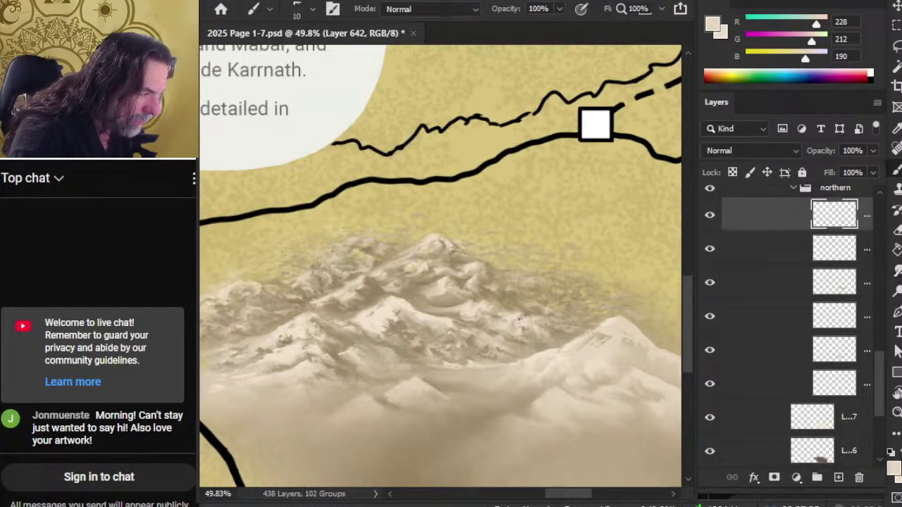
pyautogui.press('r')
pyautogui.press('b')
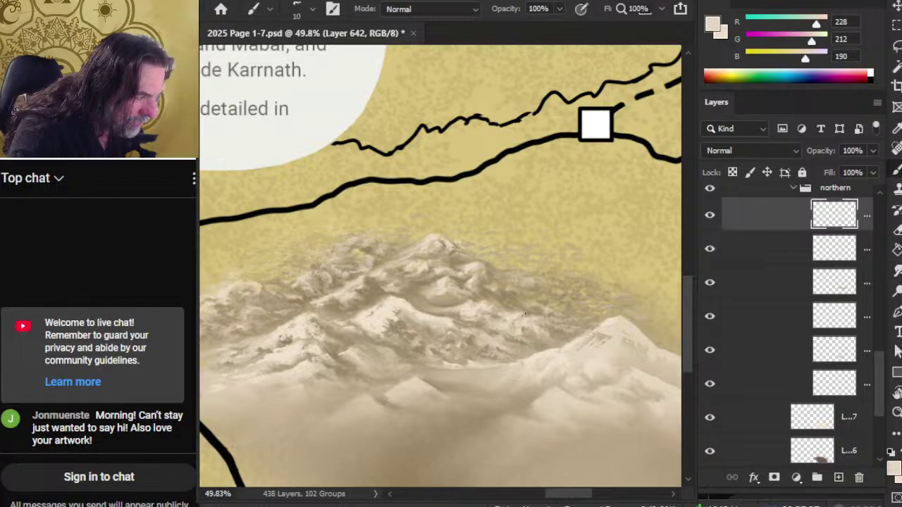
pyautogui.press('r')
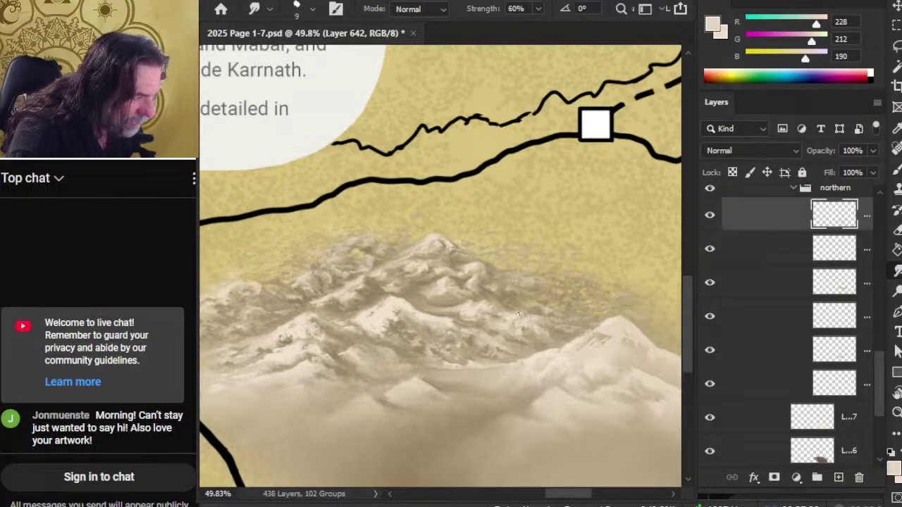
# Shade the upper edge of the eastern snowy ridge with sampled browns (173, 156, 120) and (195, 179, 150), smudging both.
pyautogui.press('b')
pyautogui.keyDown('alt'); pyautogui.click(508, 303); pyautogui.keyUp('alt')
pyautogui.press('r')
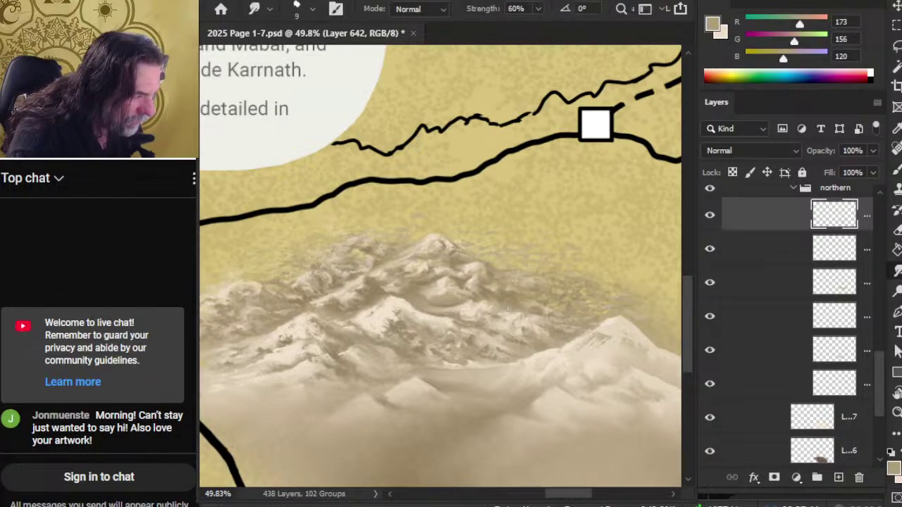
pyautogui.press('b')
pyautogui.keyDown('alt'); pyautogui.click(504, 304); pyautogui.keyUp('alt')
pyautogui.press('r')
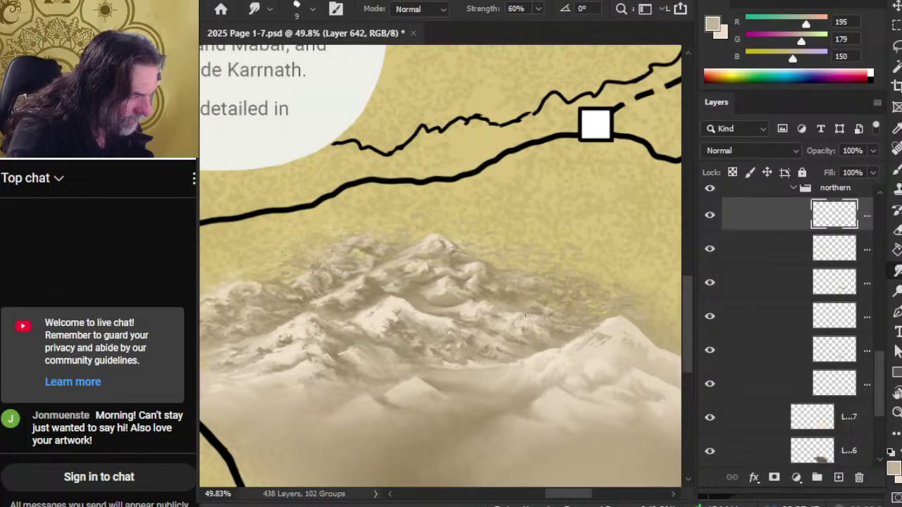
# Brush and smudge beige-brown (195, 179, 150) into the lower slopes of the eastern snowy ridge.
pyautogui.press('z')
pyautogui.moveTo(523, 312); pyautogui.dragTo(467, 368)
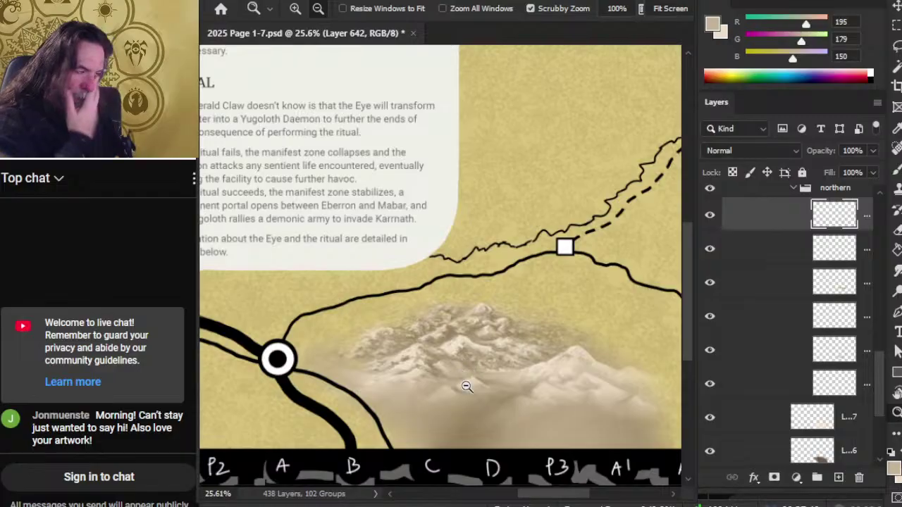
pyautogui.click(489, 357)
pyautogui.press('b')
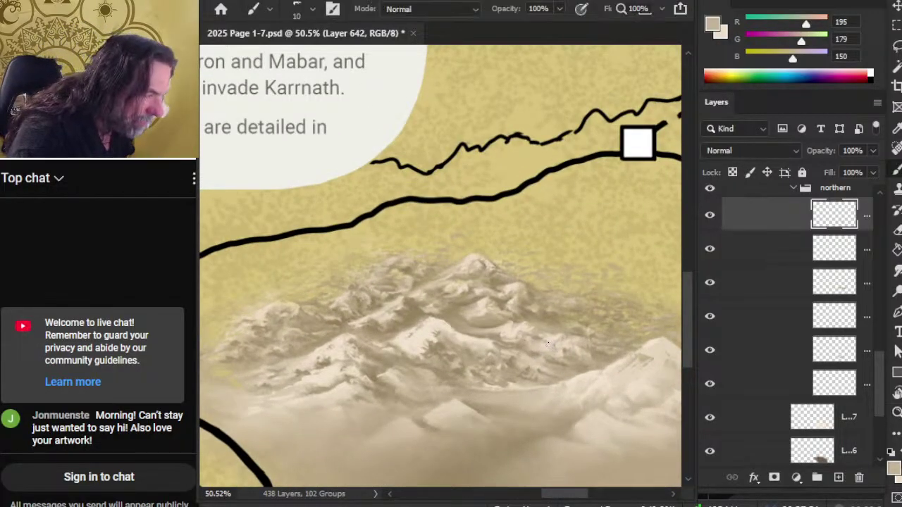
pyautogui.press('r')
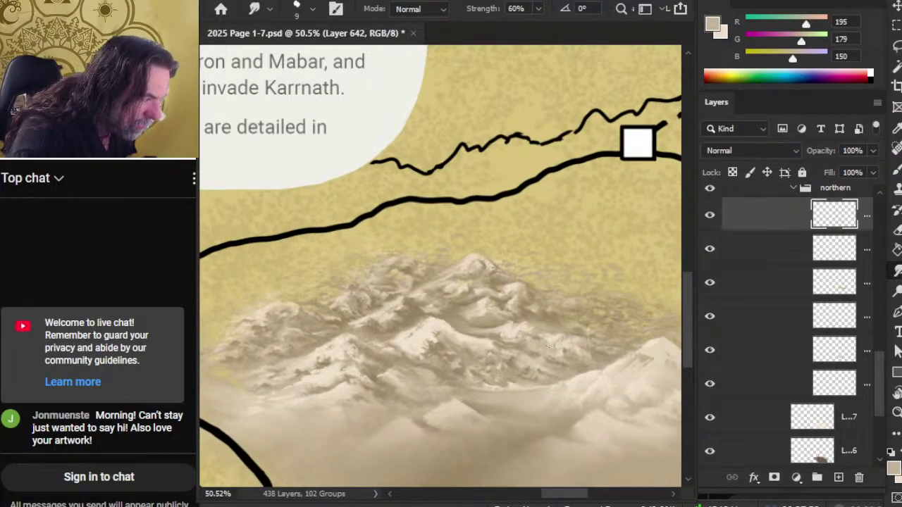
pyautogui.press('b')
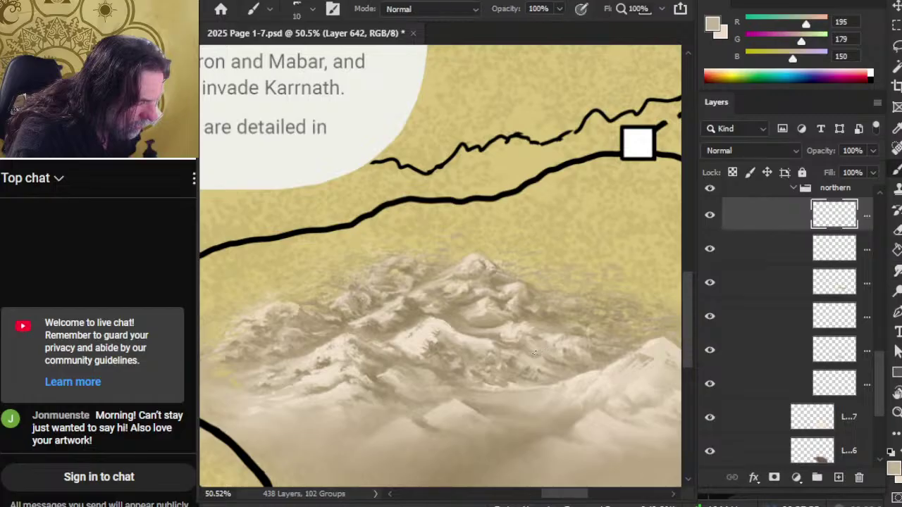
pyautogui.press('r')
pyautogui.press('b')
pyautogui.press('r')
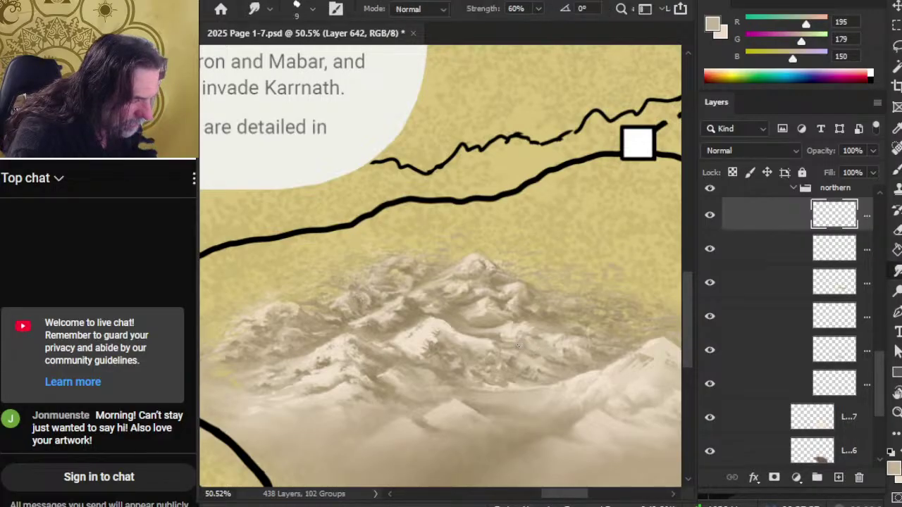
# Blend the same beige-brown (195, 179, 150) westward along the ridge into the hollow beside the central snowy peak.
pyautogui.press('b')
pyautogui.press('r')
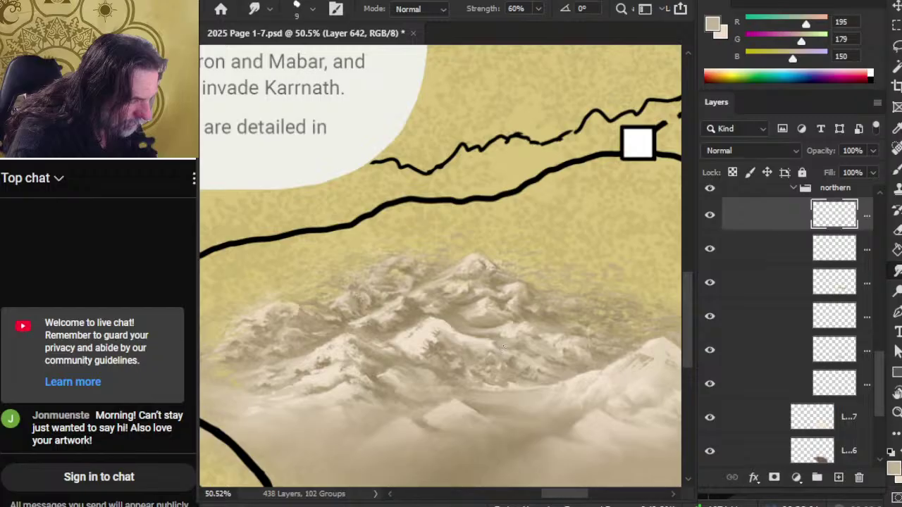
pyautogui.press('b')
pyautogui.press('r')
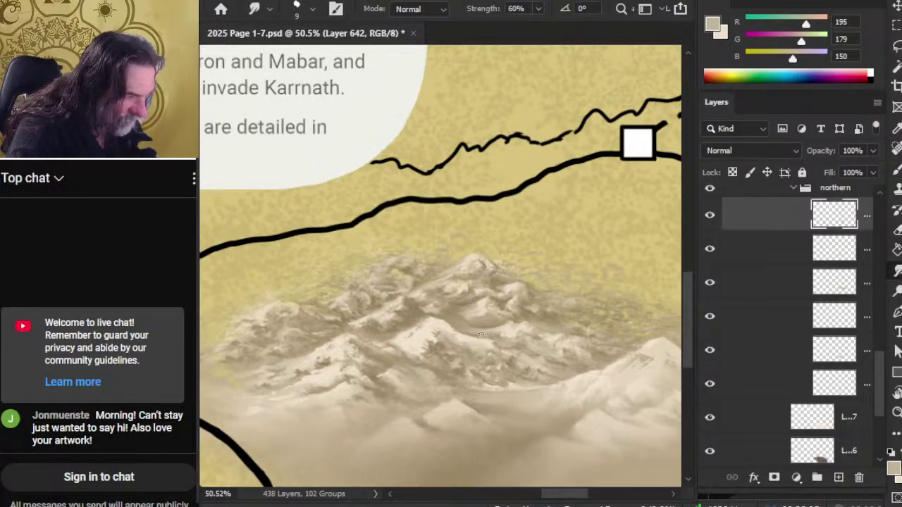
pyautogui.press('b')
pyautogui.press('r')
pyautogui.press('b')
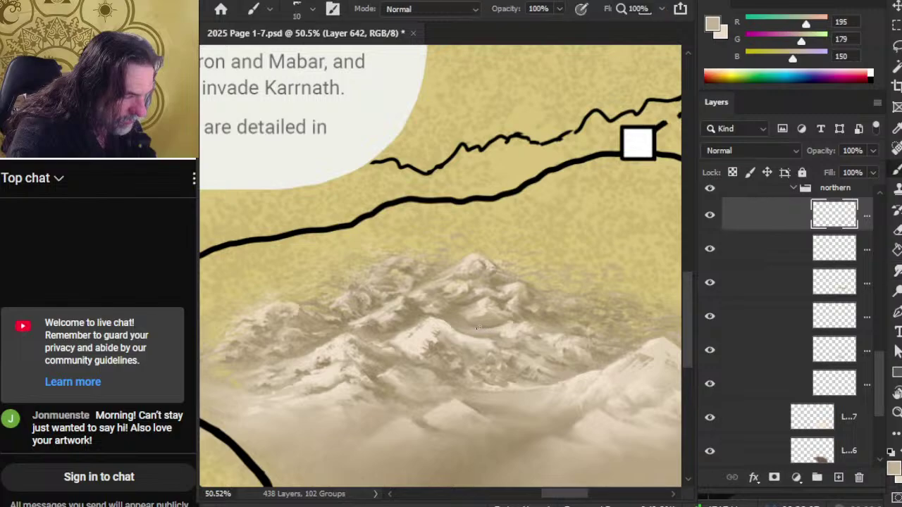
pyautogui.press('r')
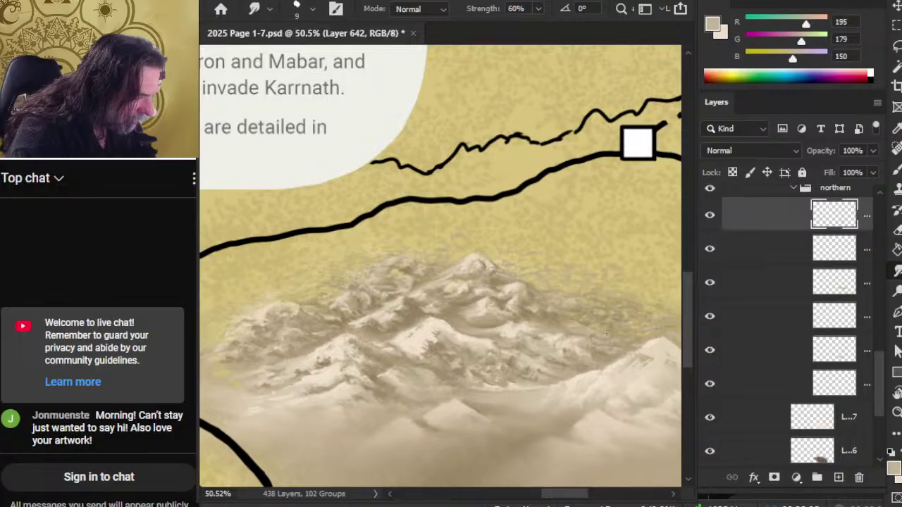
# Work sampled tan (193, 171, 122) and darker brown (163, 144, 103) into the foothills northwest of the large eastern peak.
pyautogui.press('b')
pyautogui.keyDown('alt'); pyautogui.click(592, 328); pyautogui.keyUp('alt')
pyautogui.press('r')
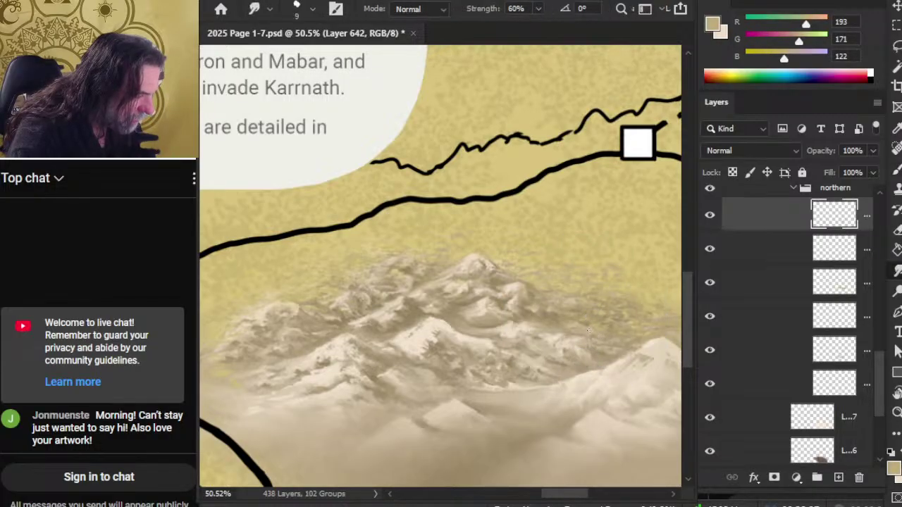
pyautogui.press('b')
pyautogui.keyDown('alt'); pyautogui.click(591, 321); pyautogui.keyUp('alt')
pyautogui.press('r')
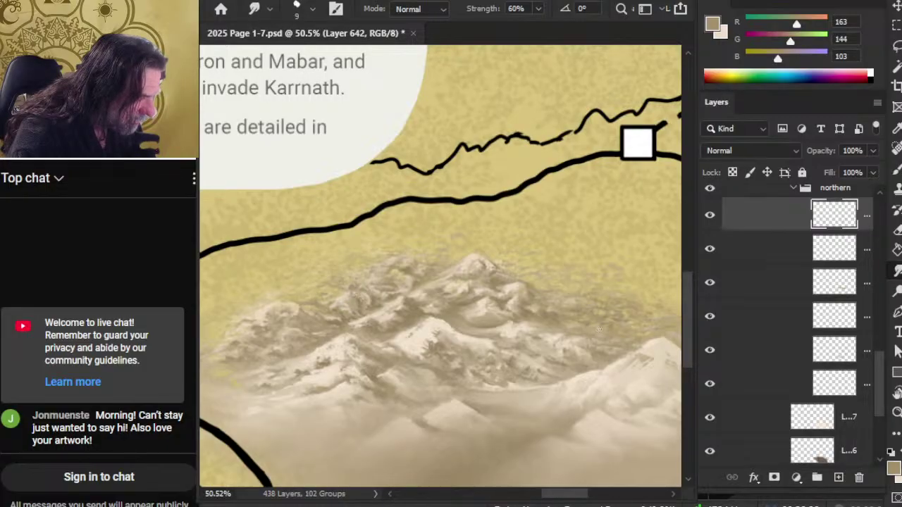
# Add sampled tans (183, 163, 116) and (191, 170, 120) to the foothills just above the large eastern peak's western slope, smudging them.
pyautogui.press('b')
pyautogui.keyDown('alt'); pyautogui.click(606, 320); pyautogui.keyUp('alt')
pyautogui.press('r')
pyautogui.press('b')
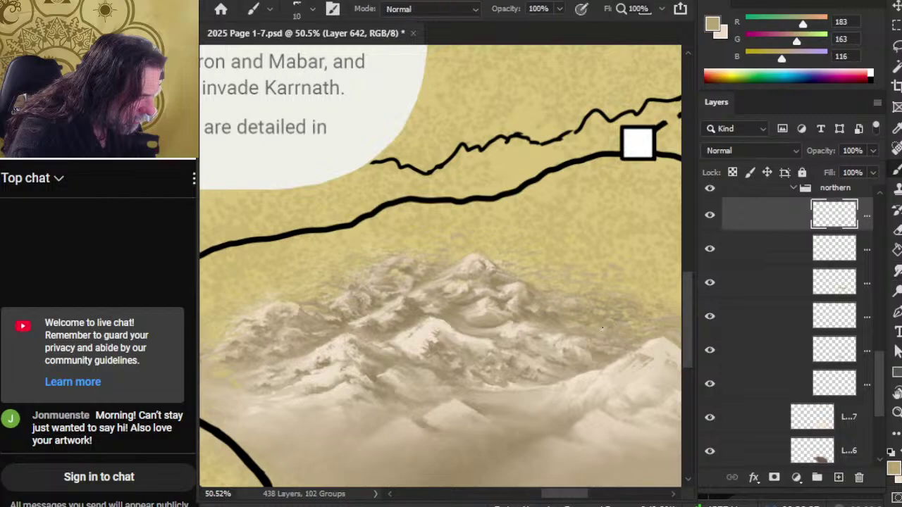
pyautogui.keyDown('alt'); pyautogui.click(609, 324); pyautogui.keyUp('alt')
pyautogui.press('r')
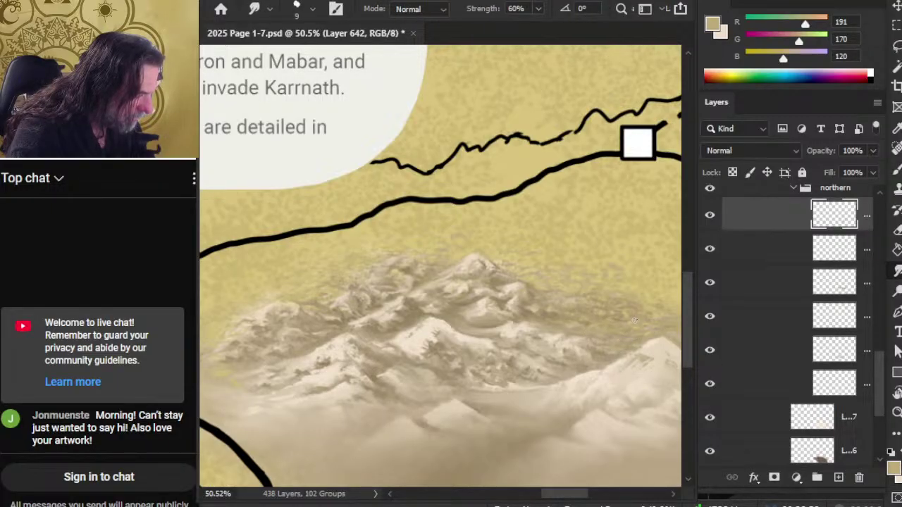
# Paint and smudge sampled background yellow (213, 192, 123) into the foothills' upper edge northwest of the large eastern peak.
pyautogui.press('b')
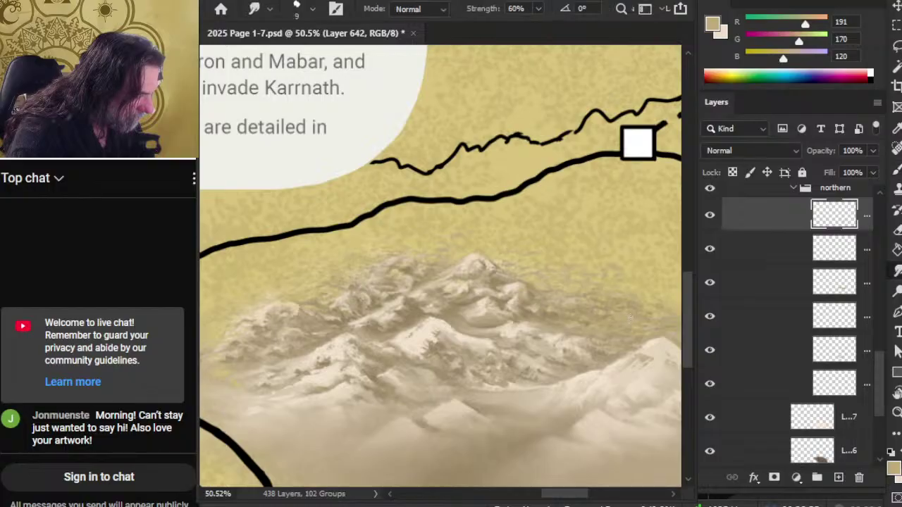
pyautogui.hotkey('alt', 'space')
pyautogui.moveTo(630, 342)
pyautogui.mouseDown()
pyautogui.moveTo(475, 329)
pyautogui.moveTo(544, 336)
pyautogui.mouseUp()
pyautogui.press('space')
pyautogui.hotkey('ctrl', 'space')
pyautogui.keyDown('alt'); pyautogui.click(547, 296); pyautogui.keyUp('alt')
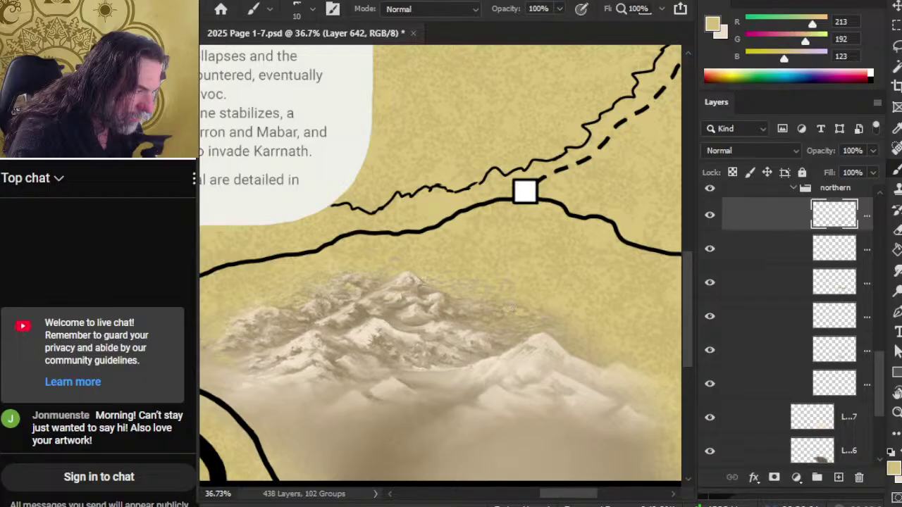
pyautogui.press('r')
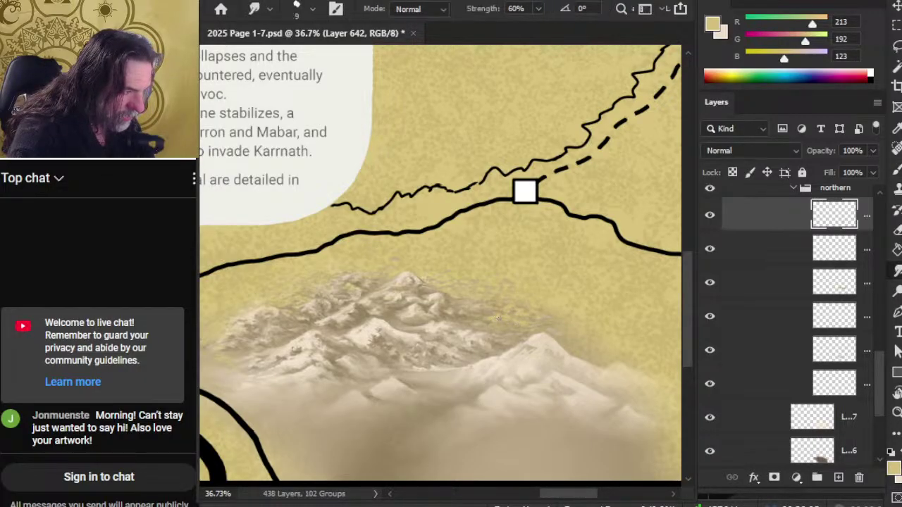
pyautogui.press('b')
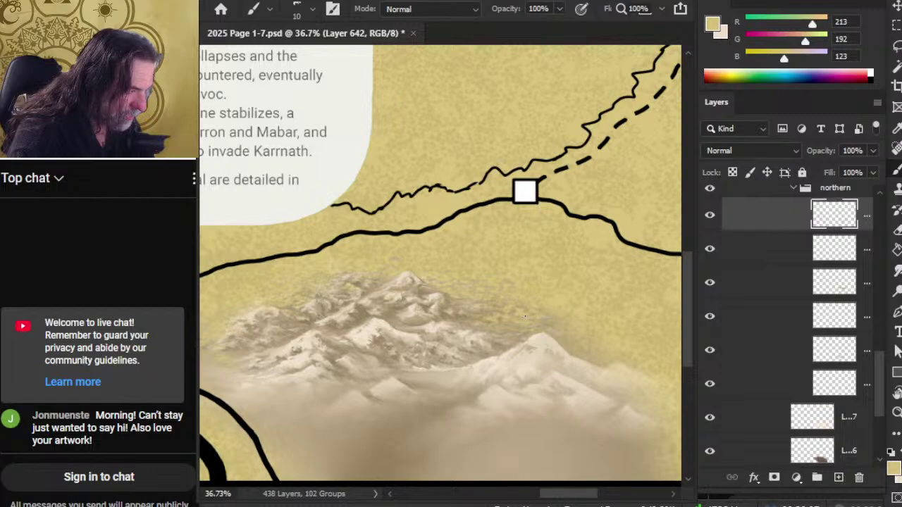
pyautogui.press('r')
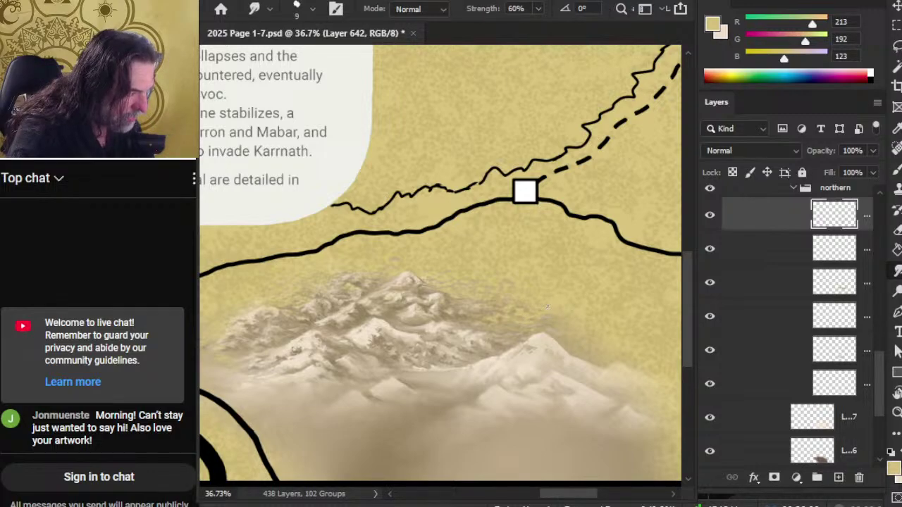
pyautogui.press('b')
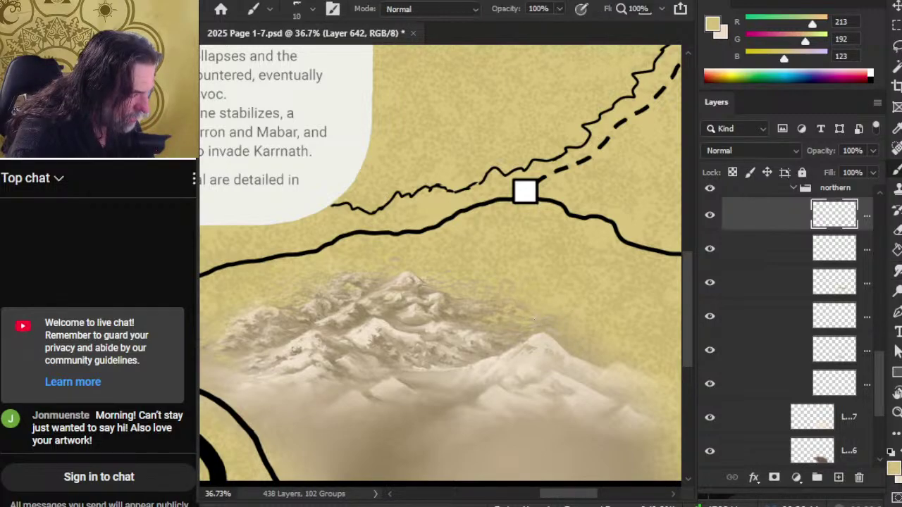
pyautogui.press('r')
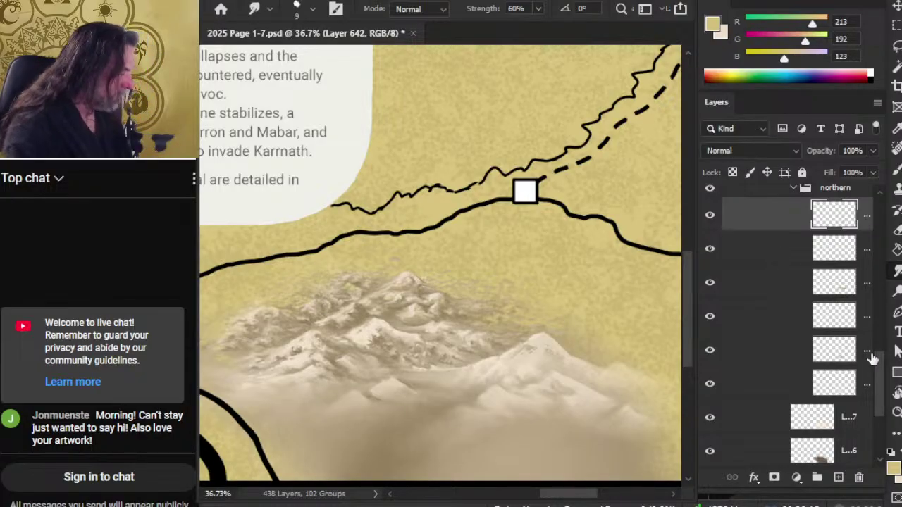
# Show the Layer 597 reference artwork above the mountains group for comparison, and hide it again.
pyautogui.scroll(4, 877, 367)
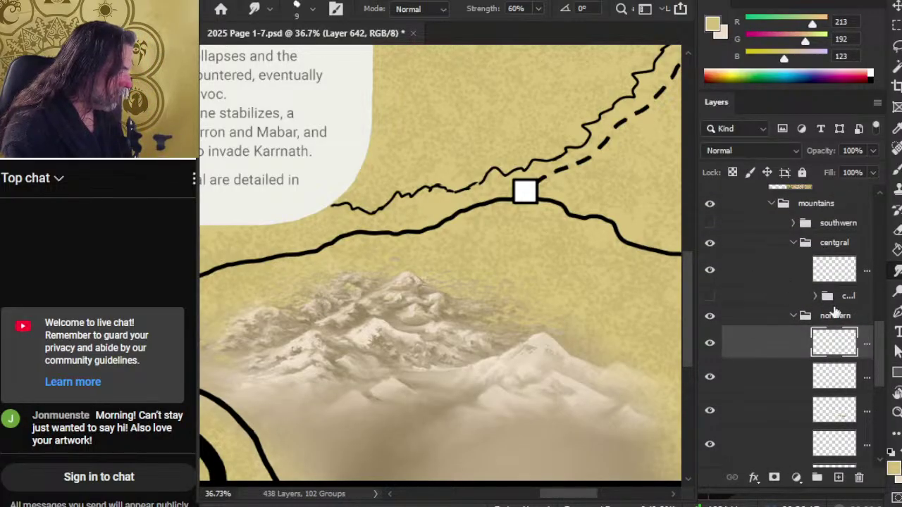
pyautogui.scroll(1, 885, 347)
pyautogui.scroll(1, 804, 280)
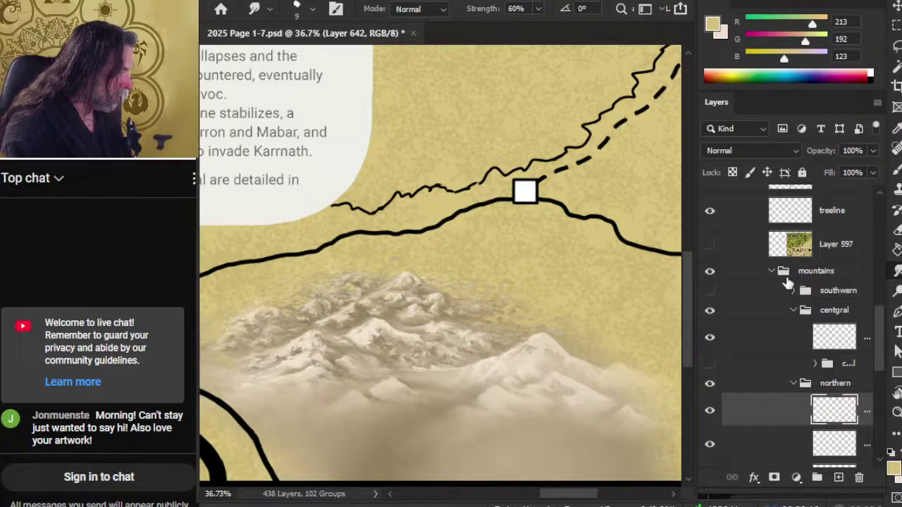
pyautogui.click(710, 246)
pyautogui.click(710, 245)
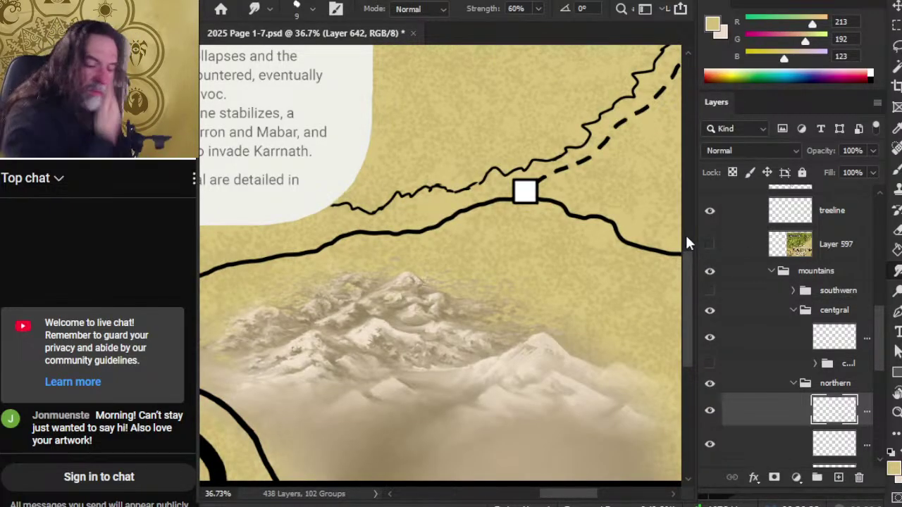
# Add sampled cream (232, 216, 194) highlights to the foothills between the central range and the large eastern peak, smudging them.
pyautogui.press('w')
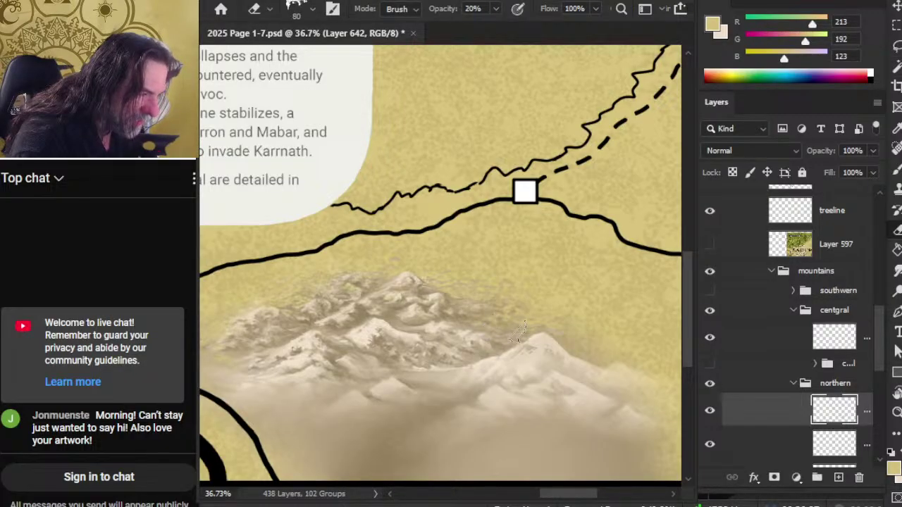
pyautogui.press('b')
pyautogui.keyDown('alt'); pyautogui.click(479, 336); pyautogui.keyUp('alt')
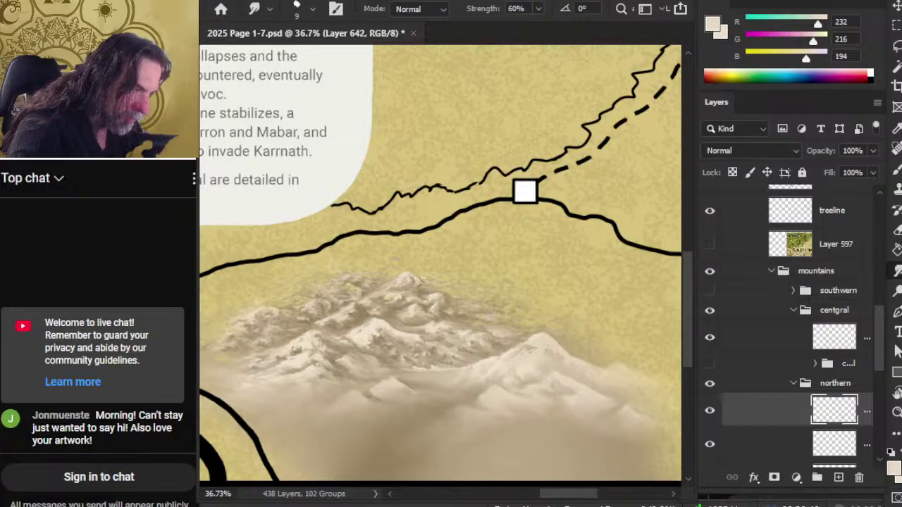
pyautogui.press('b')
pyautogui.press('r')
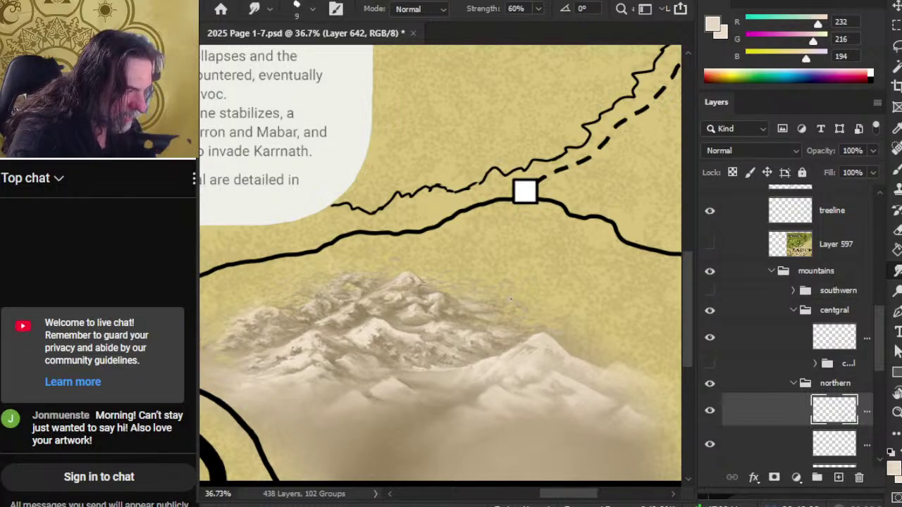
# Brush sampled tan (194, 176, 127) and background yellow (214, 193, 123) into the hazy foothill edge just above the large eastern peak.
pyautogui.press('b')
pyautogui.keyDown('alt'); pyautogui.click(505, 300); pyautogui.keyUp('alt')
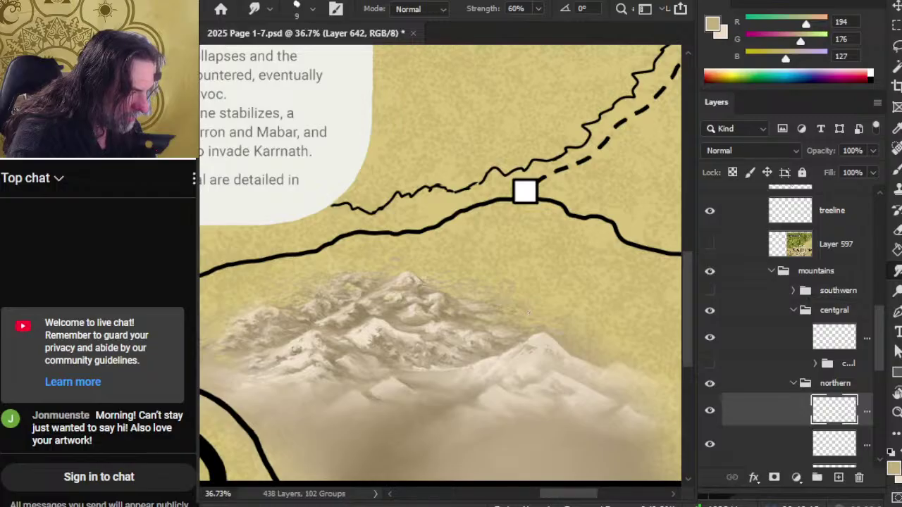
pyautogui.press('b')
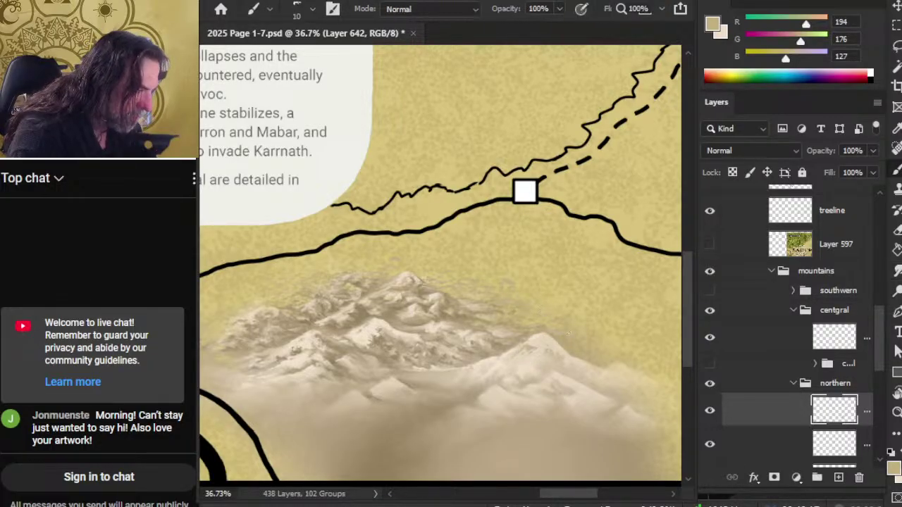
pyautogui.press('alt')
pyautogui.keyDown('alt'); pyautogui.click(594, 288); pyautogui.keyUp('alt')
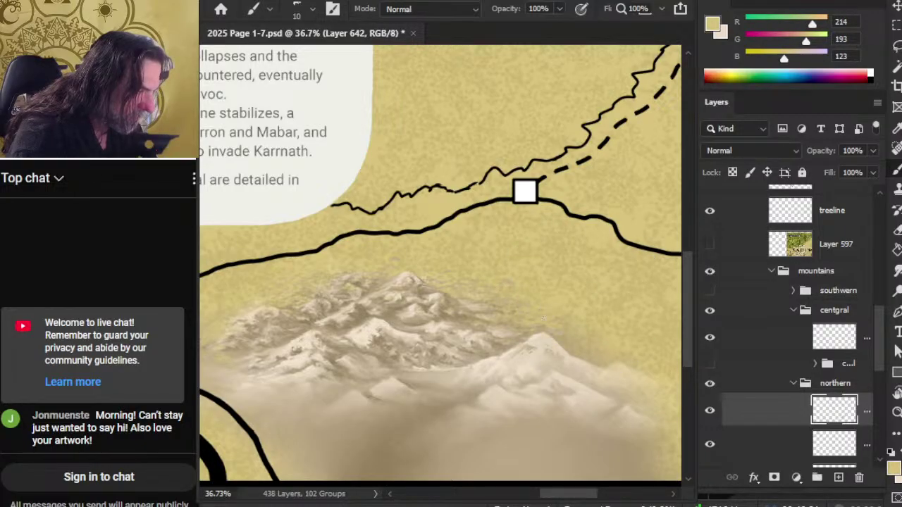
# On Layer 642, sample the mountain shadow brown (RGB 156, 136, 98) and paint and smudge it along the northern range's right slope.
pyautogui.press('z')
pyautogui.moveTo(566, 328); pyautogui.dragTo(502, 314)
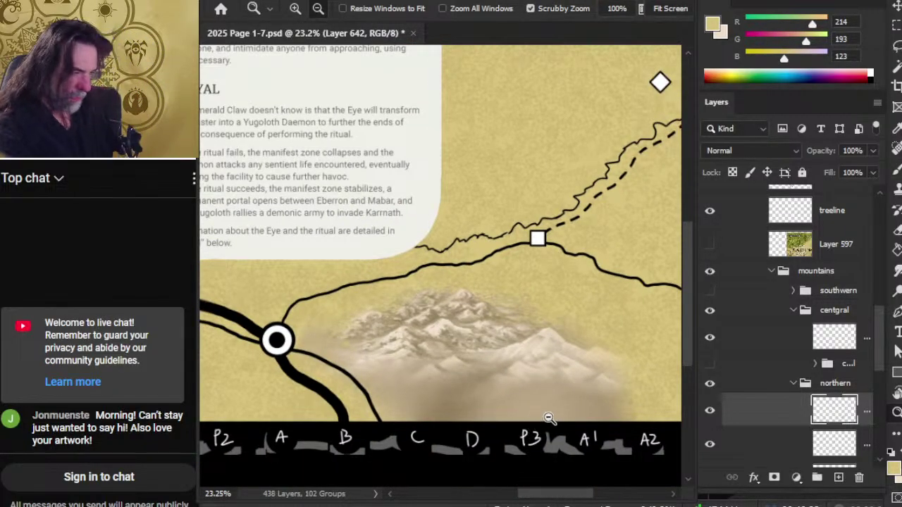
pyautogui.moveTo(536, 352); pyautogui.dragTo(577, 374)
pyautogui.press('r')
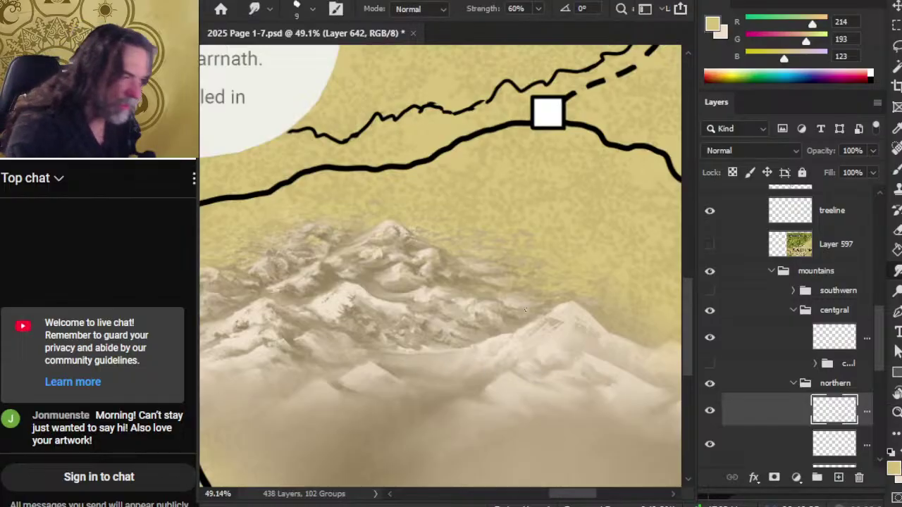
pyautogui.keyDown('alt'); pyautogui.click(477, 271); pyautogui.keyUp('alt')
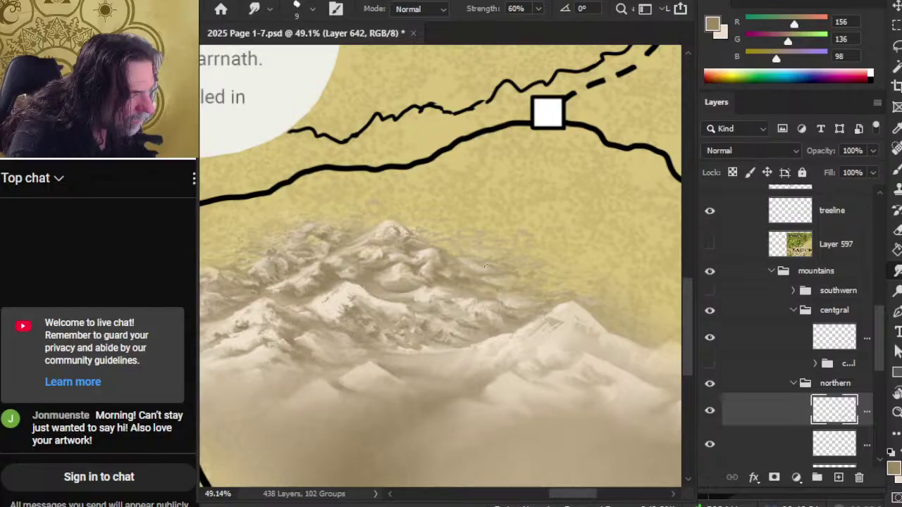
pyautogui.press('b')
pyautogui.press('r')
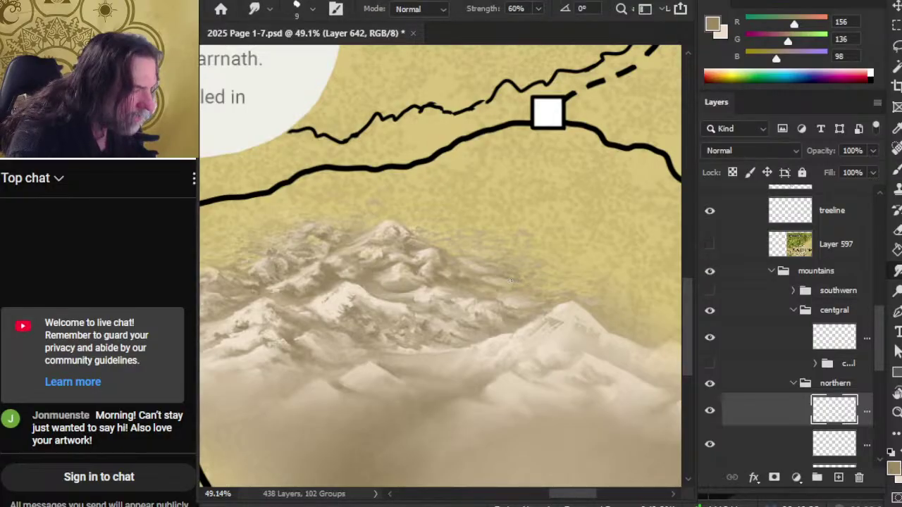
pyautogui.press('b')
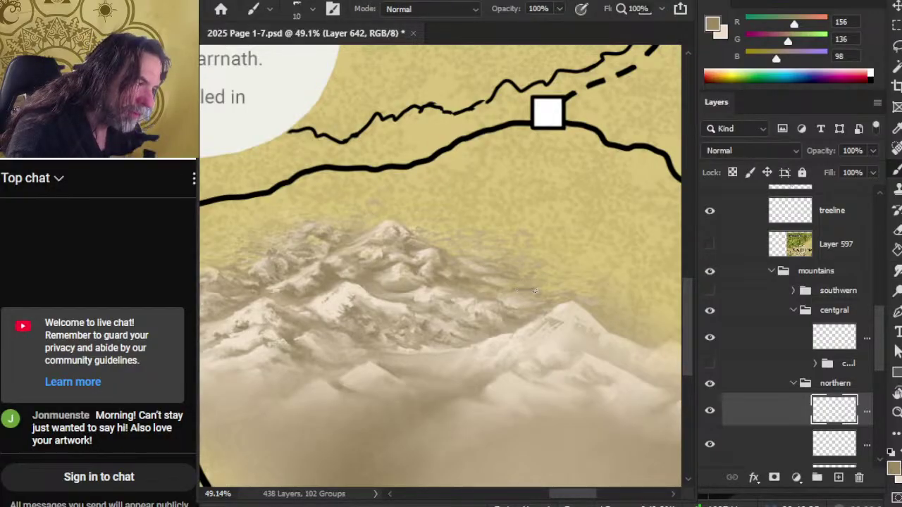
pyautogui.press('r')
pyautogui.press('b')
pyautogui.press('r')
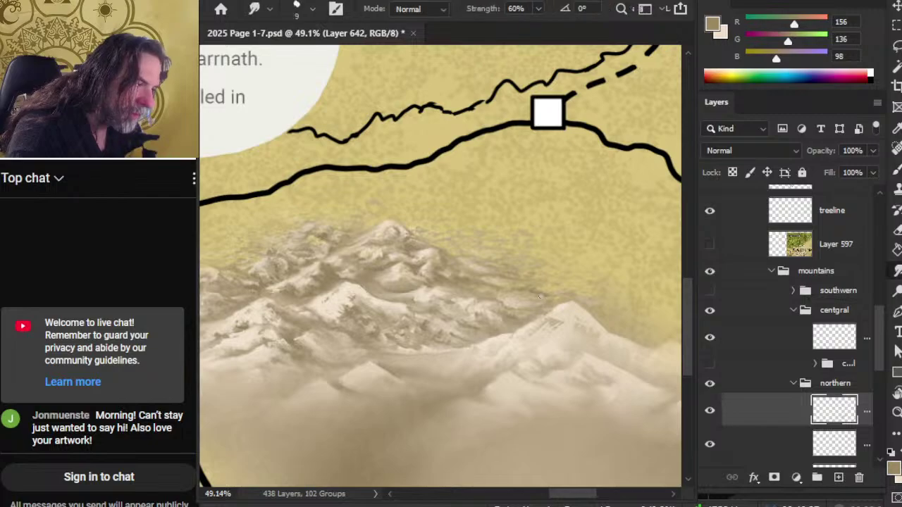
pyautogui.press('b')
pyautogui.press('r')
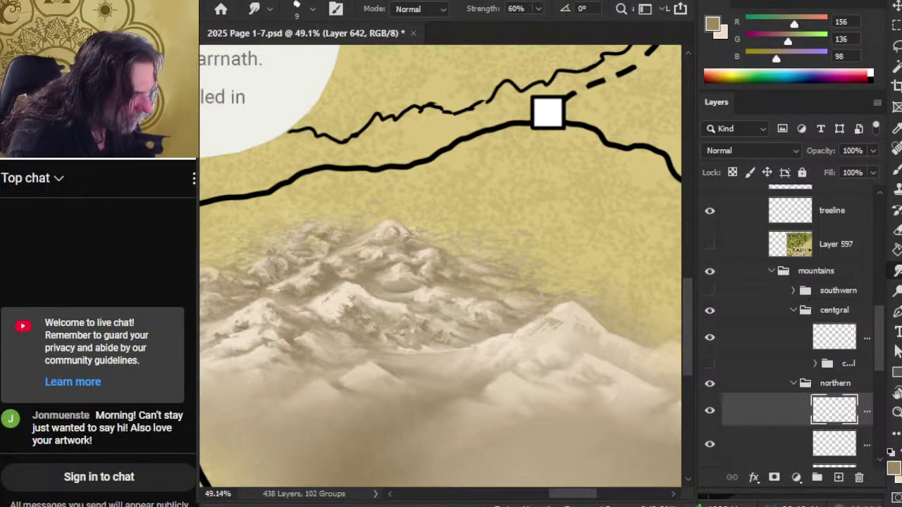
pyautogui.press('b')
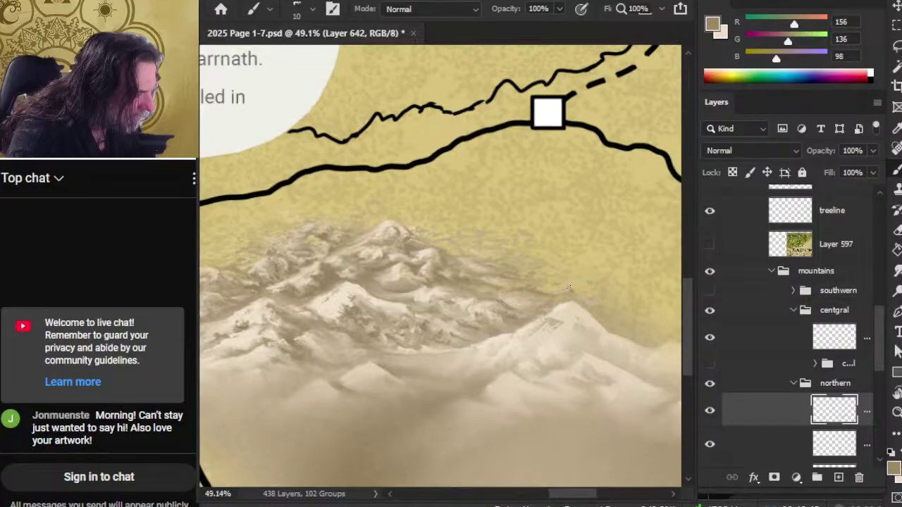
# Sample the yellow background above the large right-hand peak (RGB 212, 191, 123) and blend it into the slope's edge with brush and smudge strokes.
pyautogui.press('ctrl')
pyautogui.press('alt')
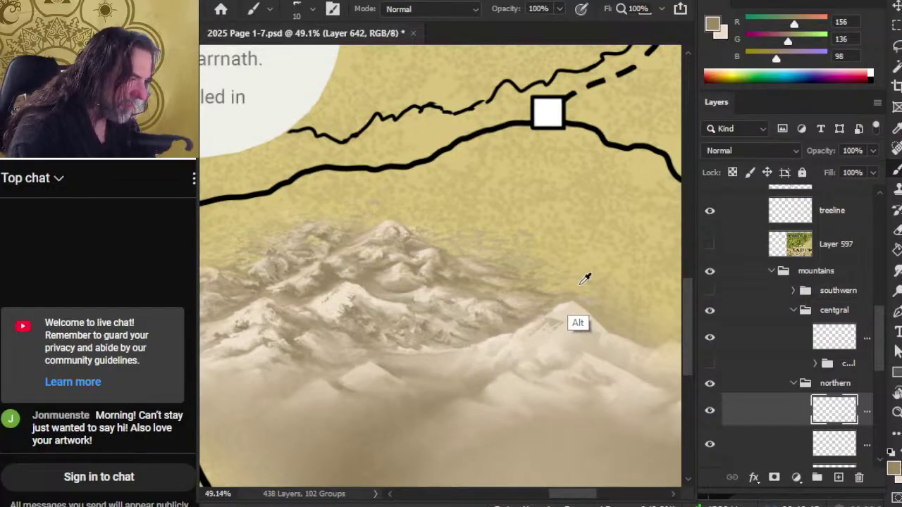
pyautogui.keyDown('alt'); pyautogui.click(583, 281); pyautogui.keyUp('alt')
pyautogui.press('r')
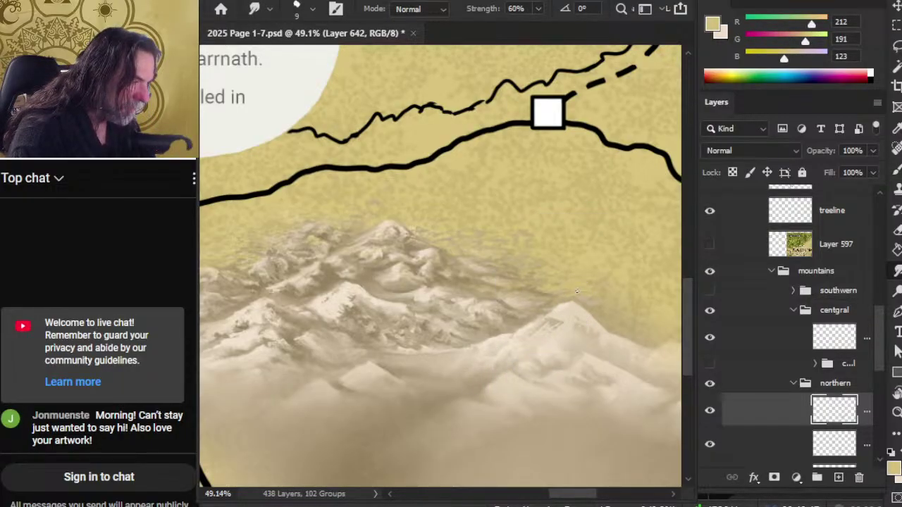
pyautogui.press('b')
pyautogui.press('r')
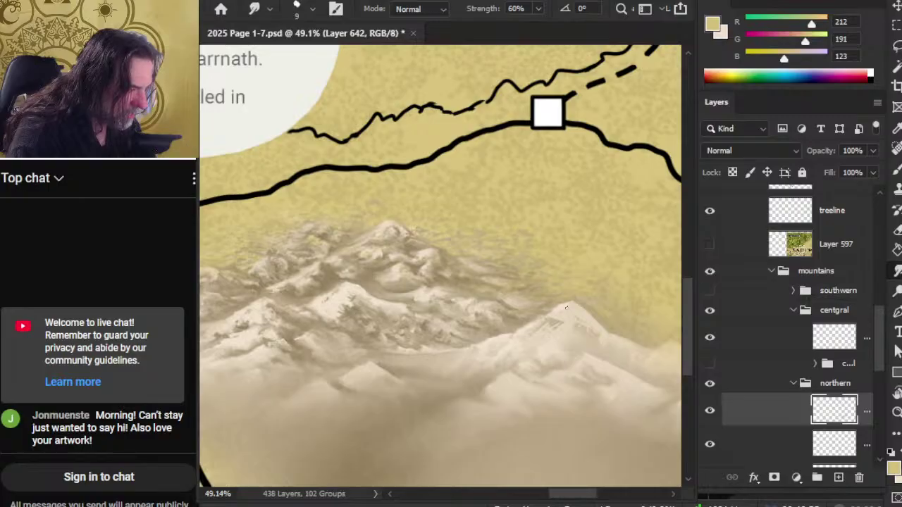
# Collapse the northern group, toggle the central copy layer's visibility to compare, and select that layer for painting.
pyautogui.click(794, 385)
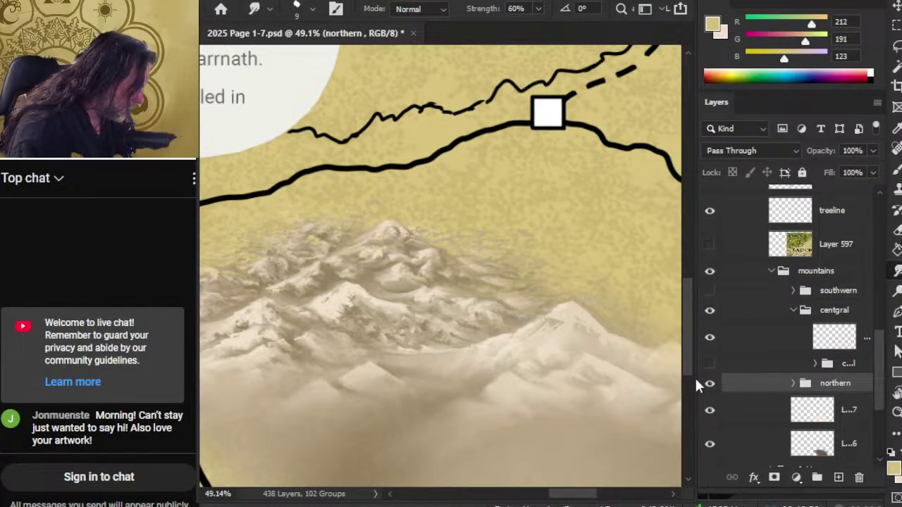
pyautogui.click(710, 339)
pyautogui.click(711, 340)
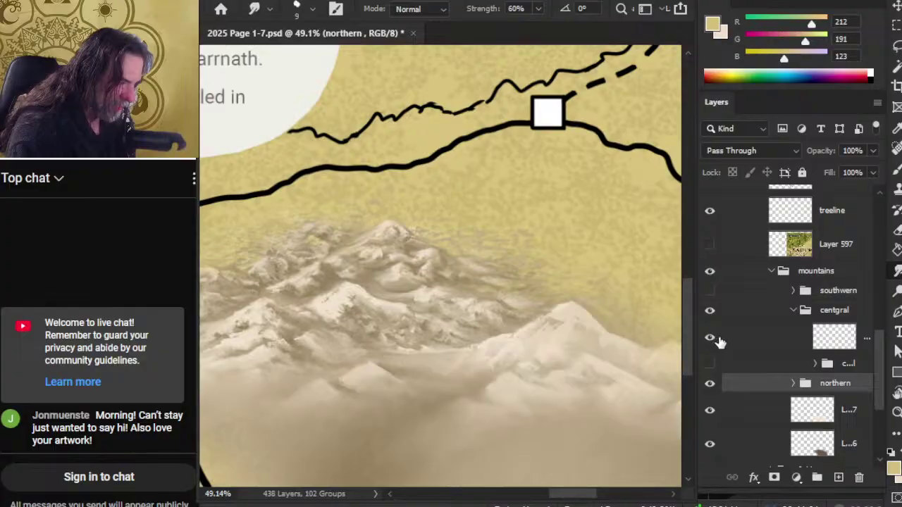
pyautogui.click(711, 341)
pyautogui.click(711, 341)
pyautogui.click(749, 341)
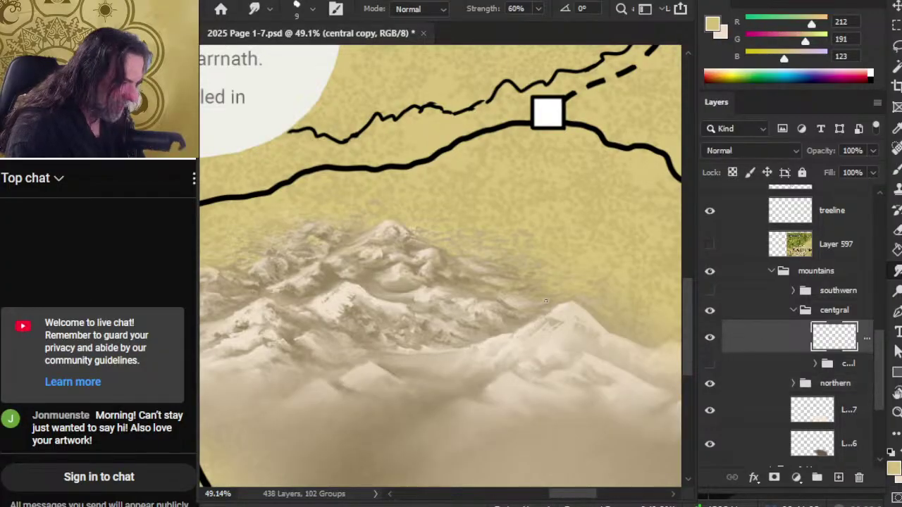
# Sample the cream snow colour (RGB 241, 227, 206) and paint and smudge highlights over the large right-hand peak's summit and right slope.
pyautogui.press('b')
pyautogui.keyDown('alt'); pyautogui.click(566, 308); pyautogui.keyUp('alt')
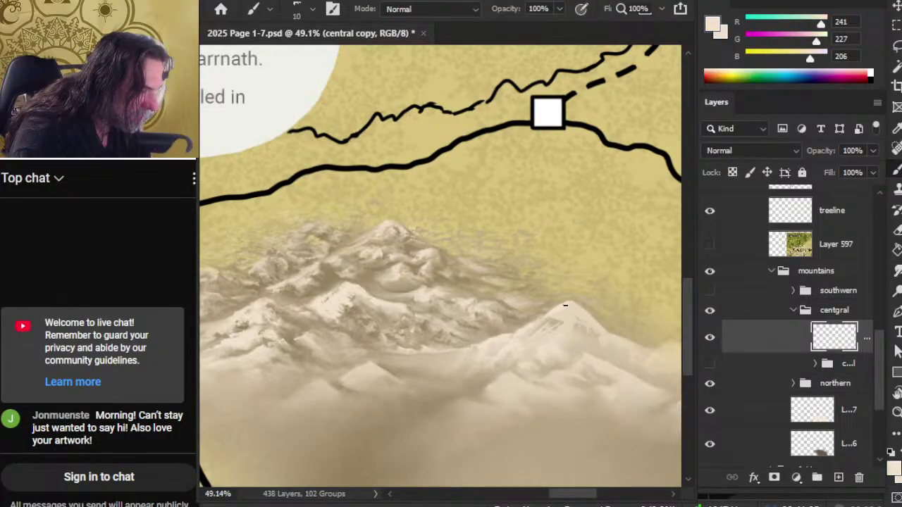
pyautogui.moveTo(578, 306)
pyautogui.mouseDown()
pyautogui.moveTo(620, 335)
pyautogui.moveTo(599, 325)
pyautogui.moveTo(625, 339)
pyautogui.mouseUp()
pyautogui.press('r')
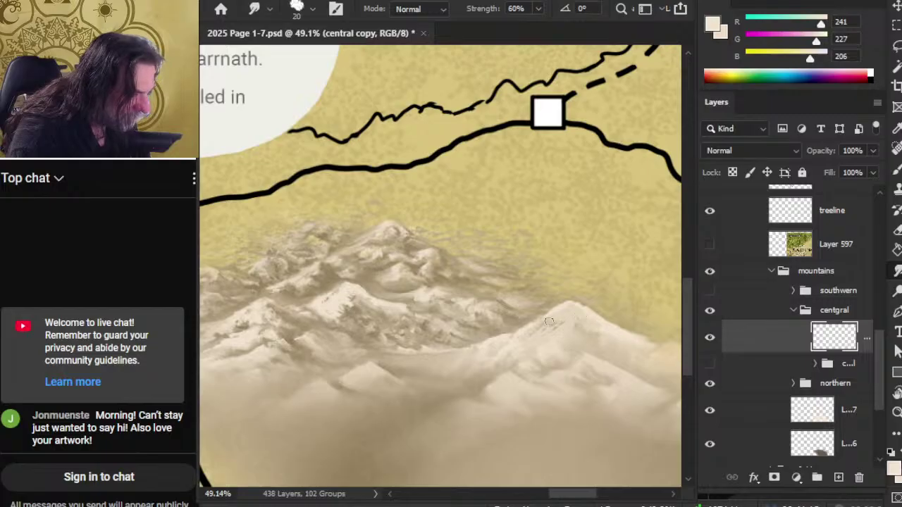
pyautogui.press('b')
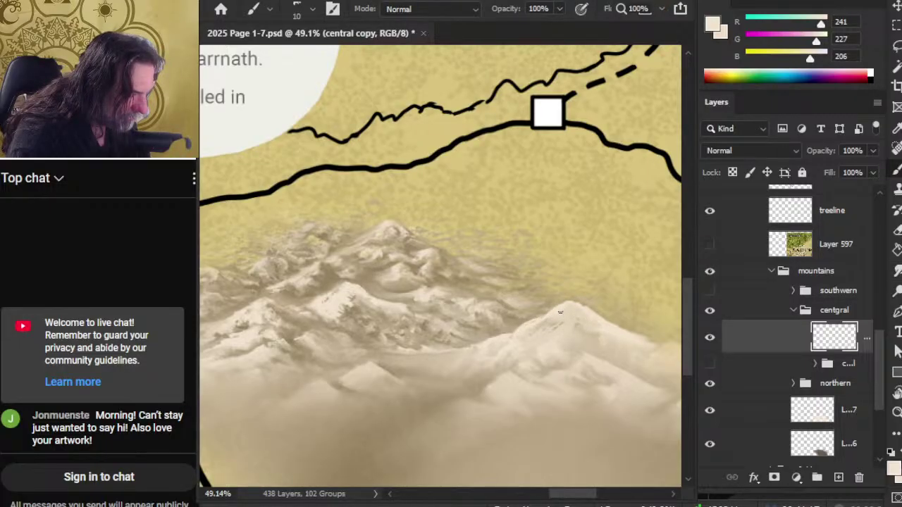
pyautogui.press('r')
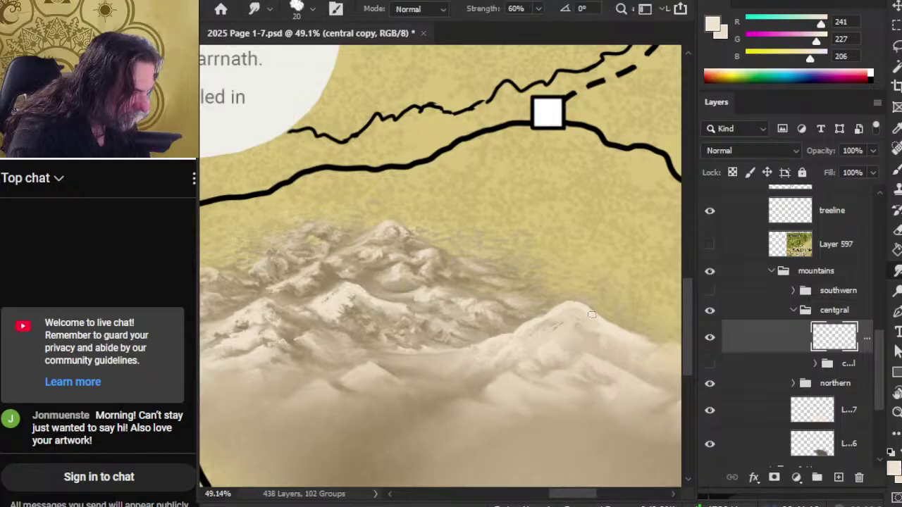
# Continue the cream snow highlights down the large peak's left slope into the valley, smudge them, and compare with the central group hidden.
pyautogui.press('b')
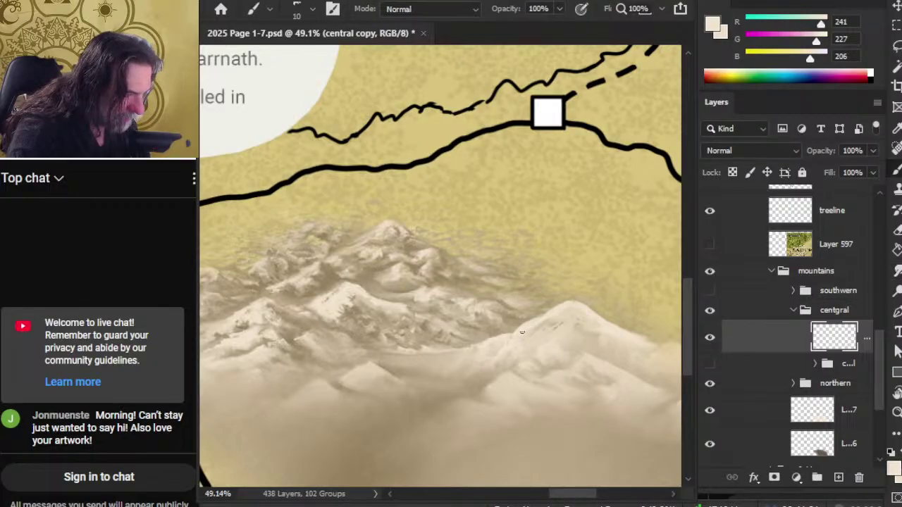
pyautogui.press('r')
pyautogui.press('b')
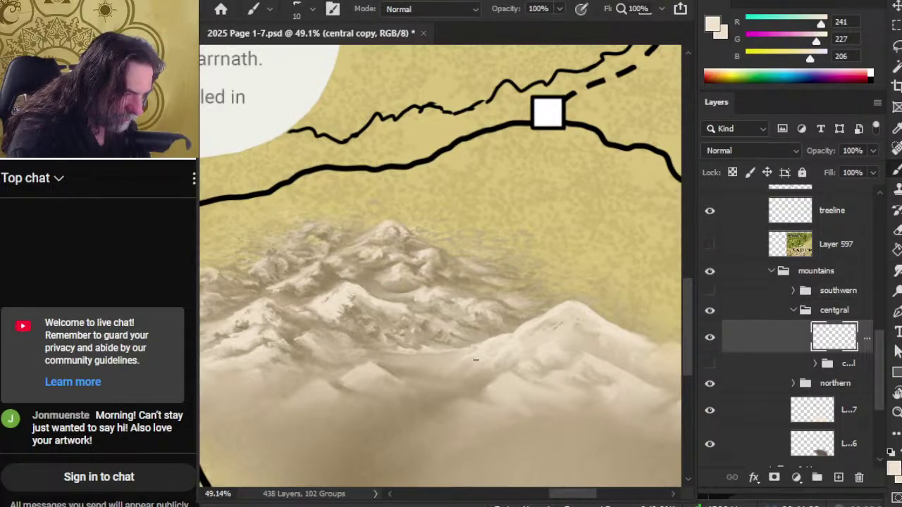
pyautogui.press('r')
pyautogui.press('b')
pyautogui.press('r')
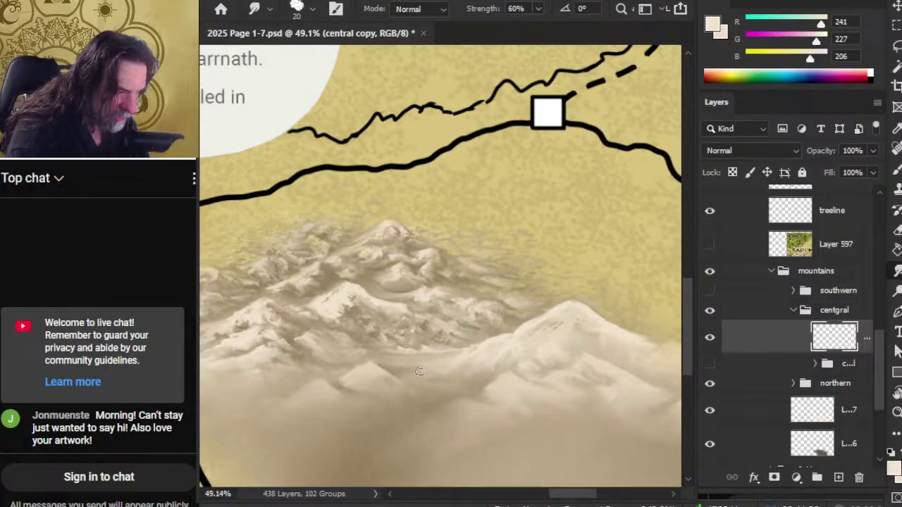
pyautogui.click(710, 311)
pyautogui.click(710, 311)
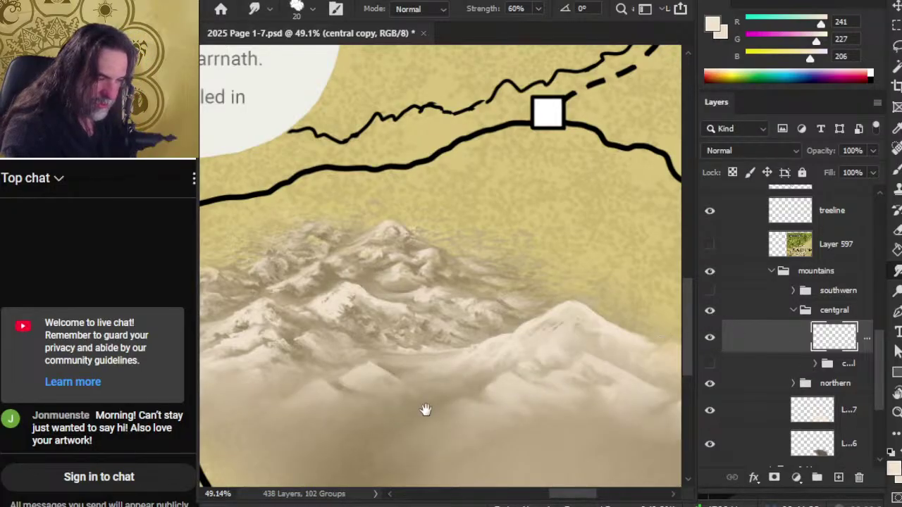
# Paint a cream snowcap on the small foreground peak below the central range and smudge it into the mist.
pyautogui.moveTo(425, 411); pyautogui.dragTo(534, 360)
pyautogui.press('b')
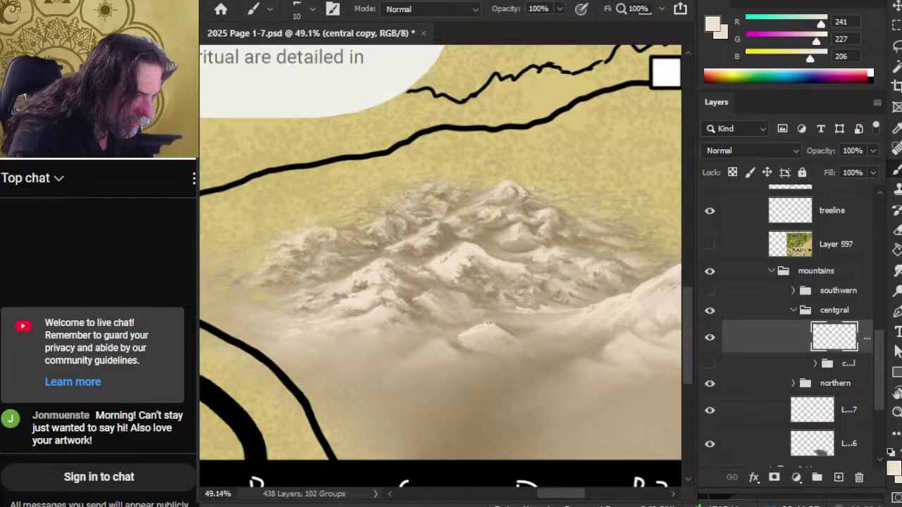
pyautogui.press('r')
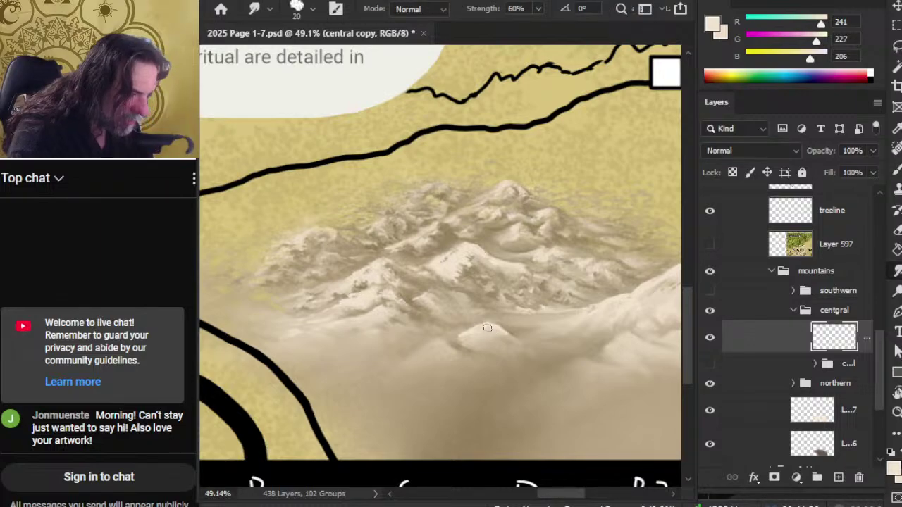
pyautogui.press('b')
# Paint a second, smaller cream peak just left of the small foreground peak and smudge its slopes into the mist.
pyautogui.moveTo(439, 344); pyautogui.dragTo(419, 348)
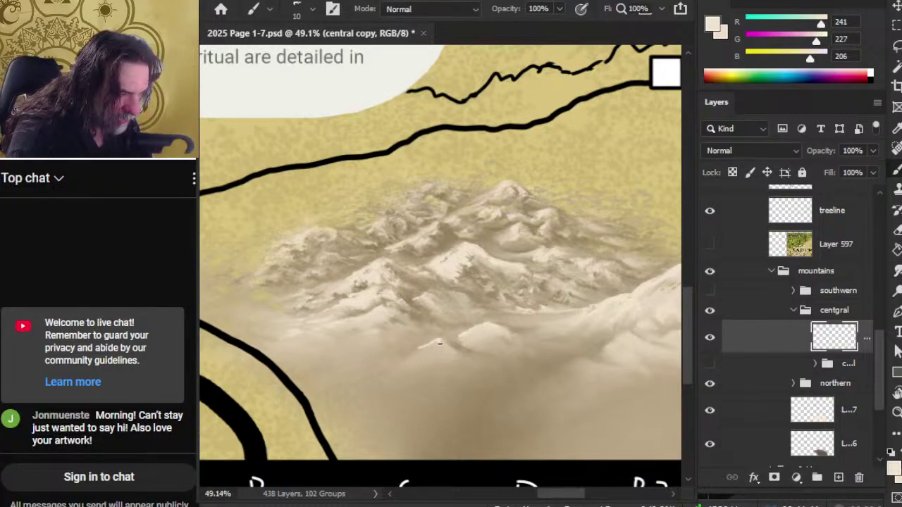
pyautogui.press('r')
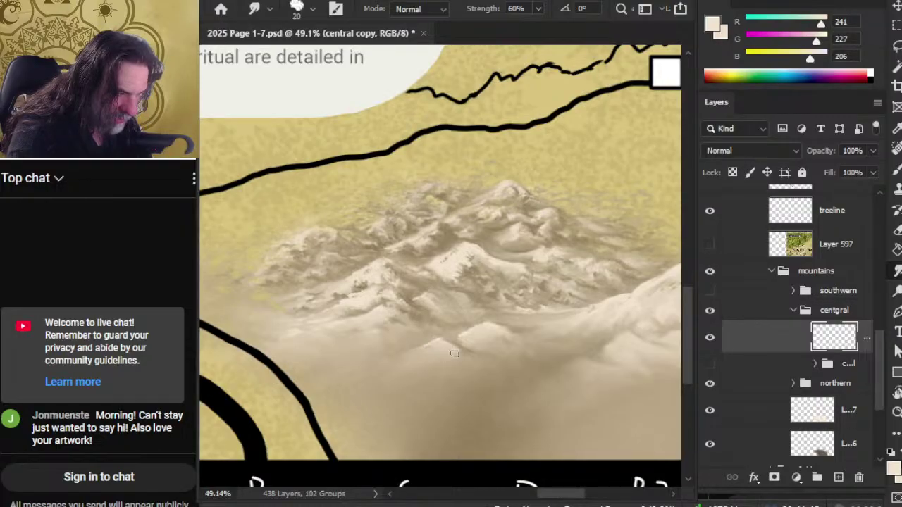
pyautogui.press('b')
pyautogui.press('r')
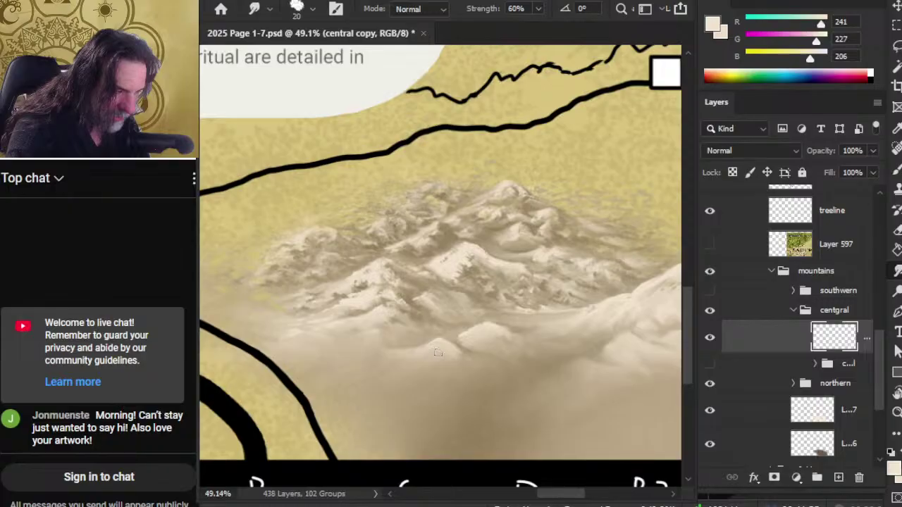
pyautogui.click(715, 296)
pyautogui.click(710, 303)
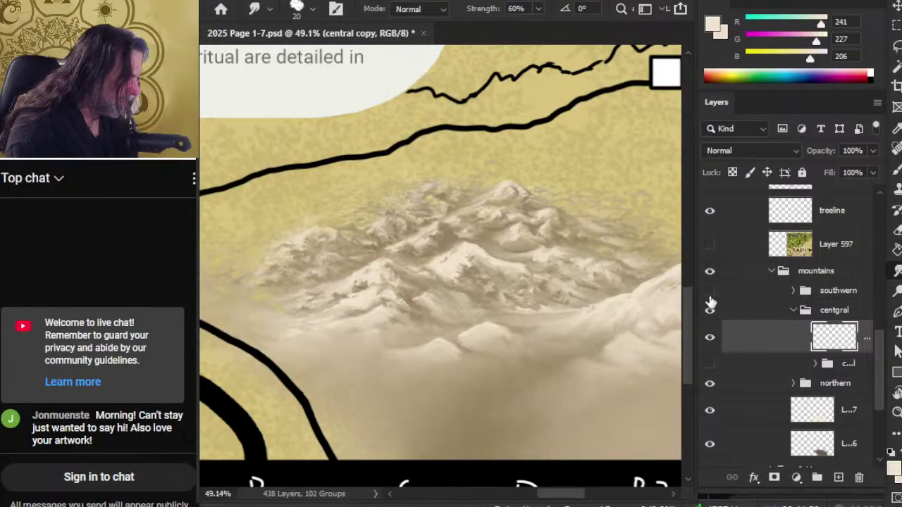
# Smudge the shaded area between the two small foreground peaks to soften it, and save the document.
pyautogui.moveTo(582, 381); pyautogui.dragTo(437, 291)
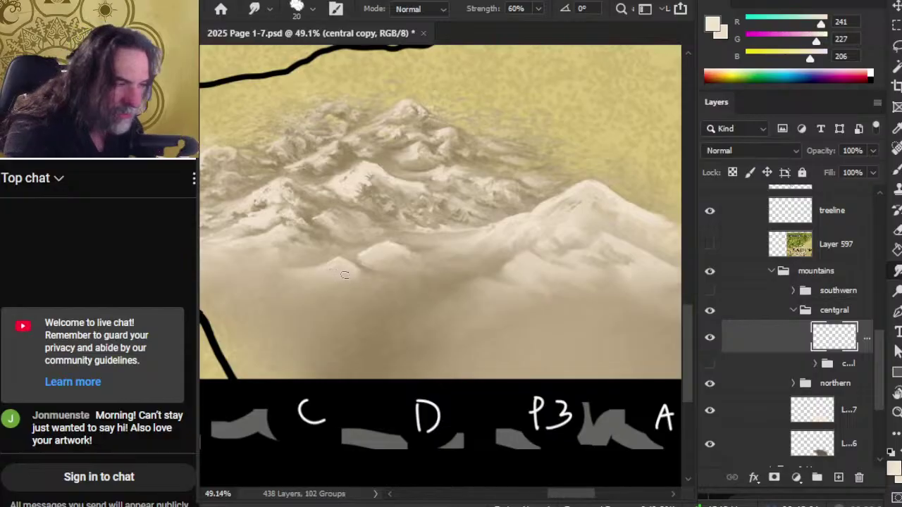
pyautogui.moveTo(365, 271)
pyautogui.mouseDown()
pyautogui.moveTo(351, 260)
pyautogui.moveTo(376, 274)
pyautogui.mouseUp()
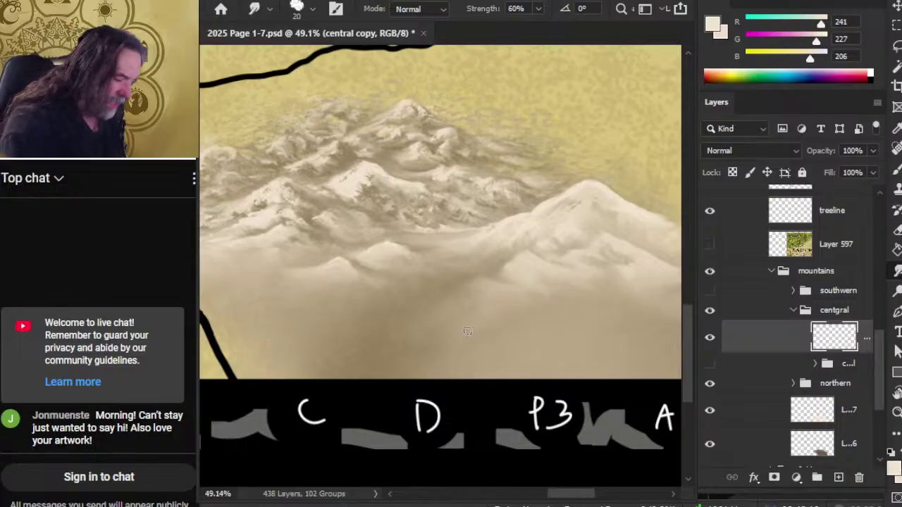
pyautogui.hotkey('ctrl', 's')
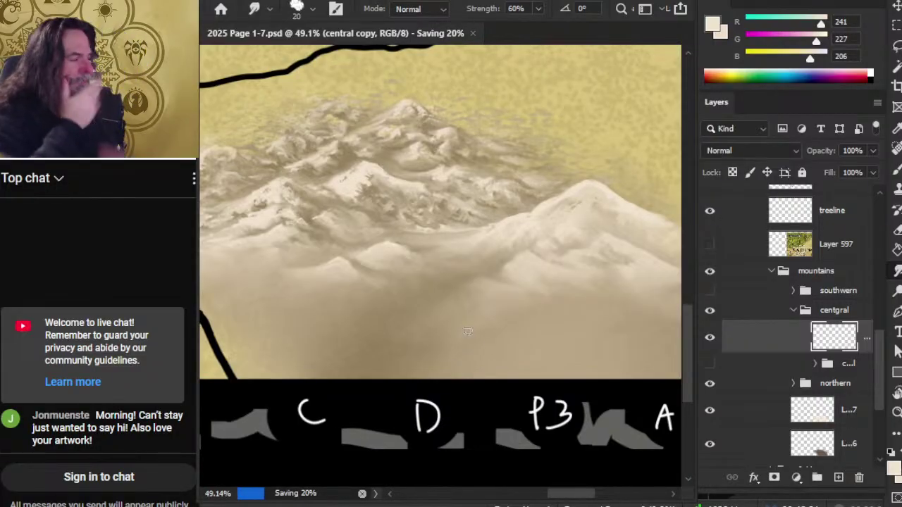
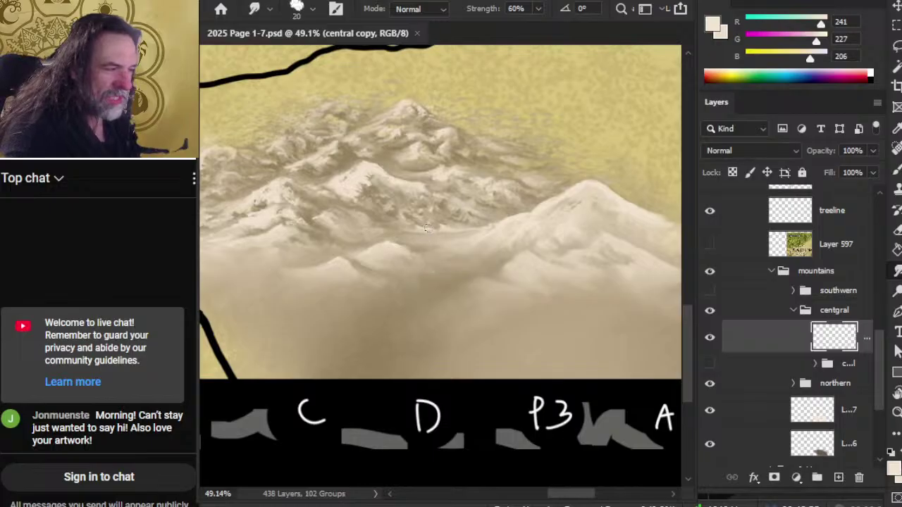
pyautogui.press('z')
pyautogui.moveTo(427, 249)
pyautogui.mouseDown()
pyautogui.moveTo(459, 230)
pyautogui.moveTo(619, 317)
pyautogui.mouseUp()
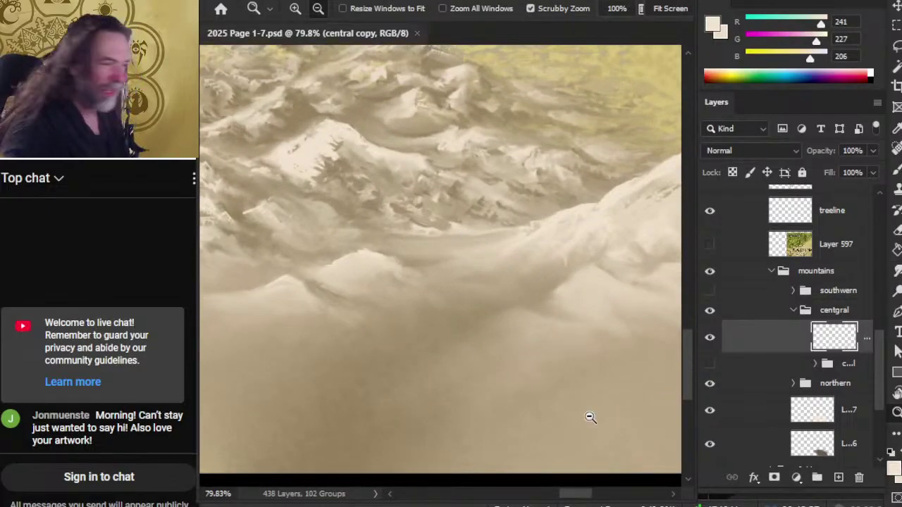
pyautogui.moveTo(588, 416); pyautogui.dragTo(487, 311)
pyautogui.scroll(5, 465, 296)
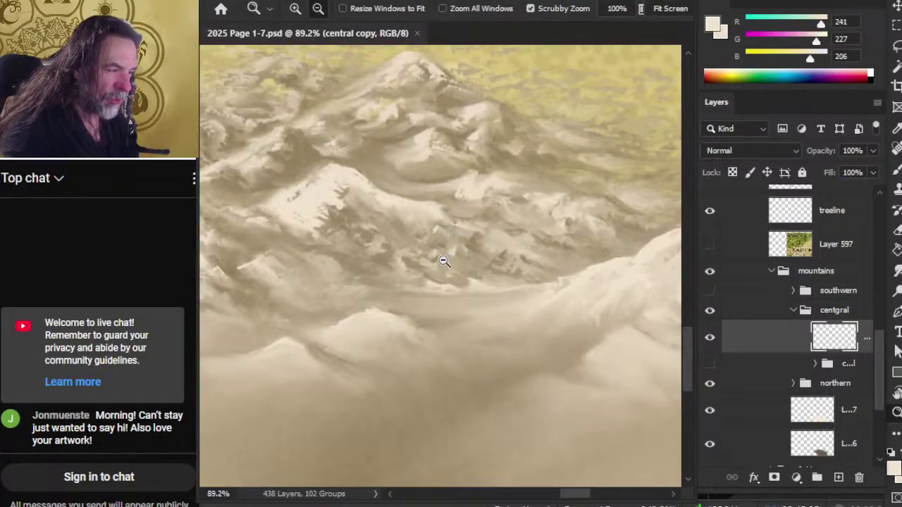
pyautogui.keyDown('alt'); pyautogui.click(486, 240); pyautogui.keyUp('alt')
pyautogui.keyDown('alt'); pyautogui.click(567, 317); pyautogui.keyUp('alt')
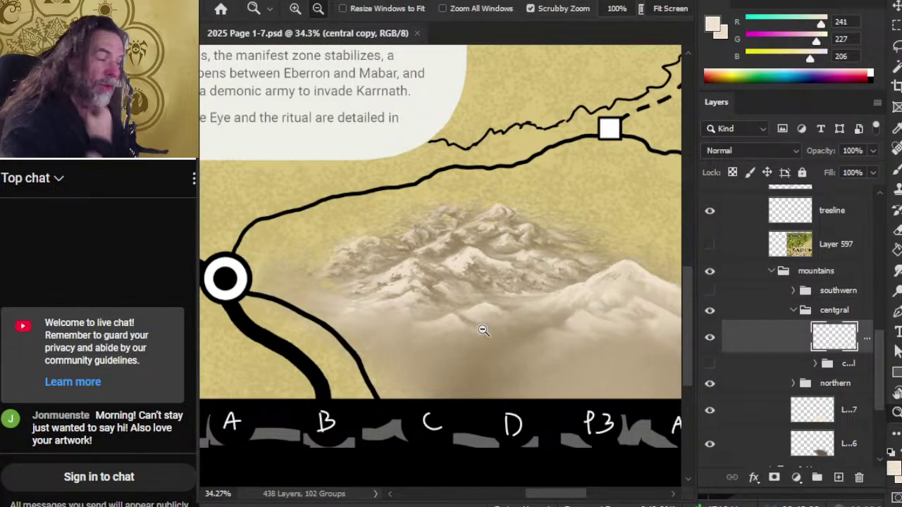
# Paint cream snow on the small ridge below the large peak, smudge it into the mist, and compare with the southwern group shown.
pyautogui.scroll(3, 489, 268)
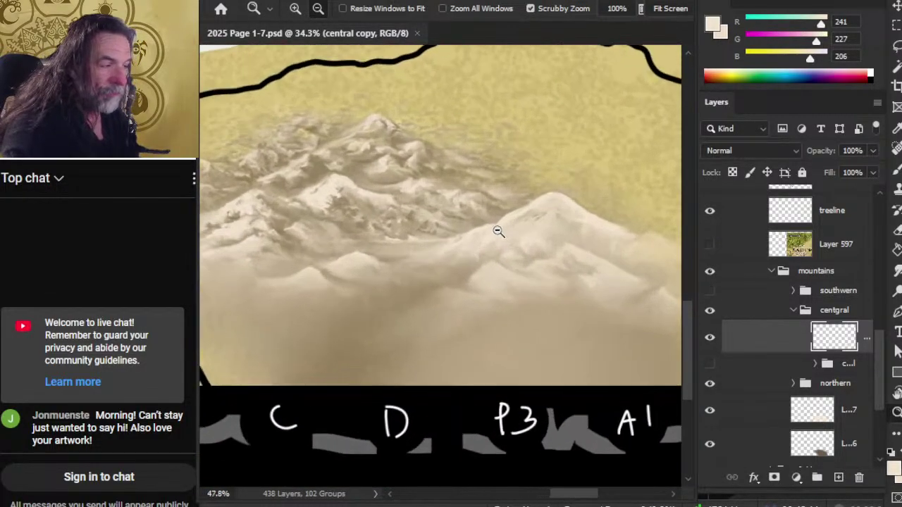
pyautogui.scroll(2, 472, 264)
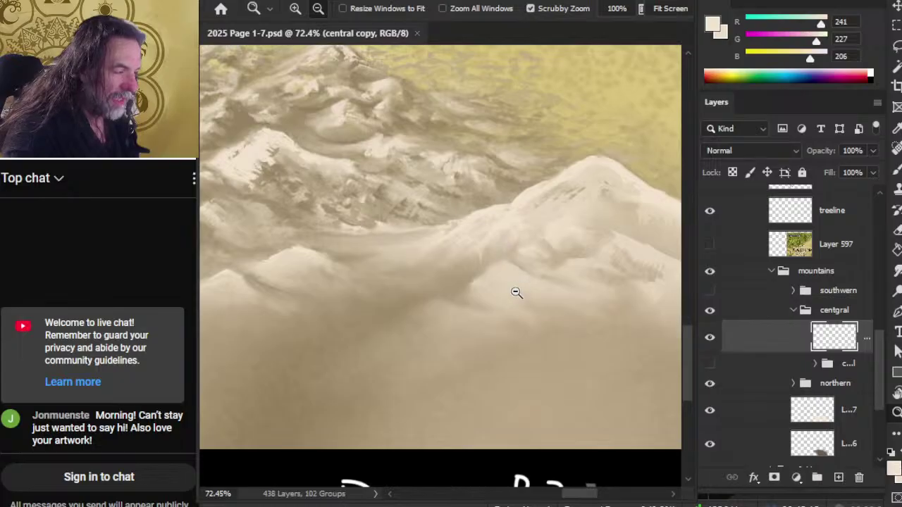
pyautogui.press('b')
pyautogui.moveTo(493, 269)
pyautogui.mouseDown()
pyautogui.moveTo(463, 289)
pyautogui.moveTo(498, 276)
pyautogui.moveTo(491, 285)
pyautogui.moveTo(447, 284)
pyautogui.moveTo(492, 260)
pyautogui.moveTo(490, 234)
pyautogui.moveTo(467, 236)
pyautogui.moveTo(445, 247)
pyautogui.moveTo(451, 257)
pyautogui.moveTo(422, 269)
pyautogui.moveTo(457, 255)
pyautogui.moveTo(438, 253)
pyautogui.moveTo(397, 302)
pyautogui.mouseUp()
pyautogui.press('r')
pyautogui.press('b')
pyautogui.press('r')
pyautogui.press('z')
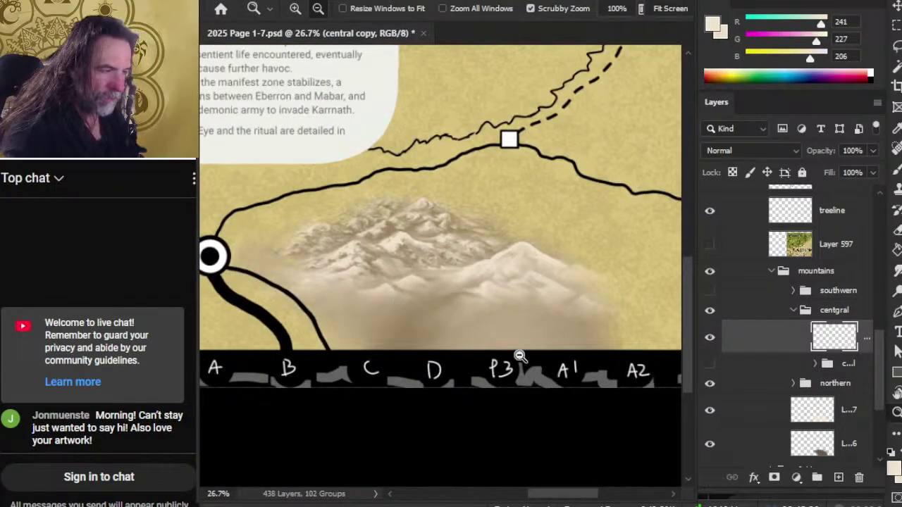
pyautogui.click(710, 291)
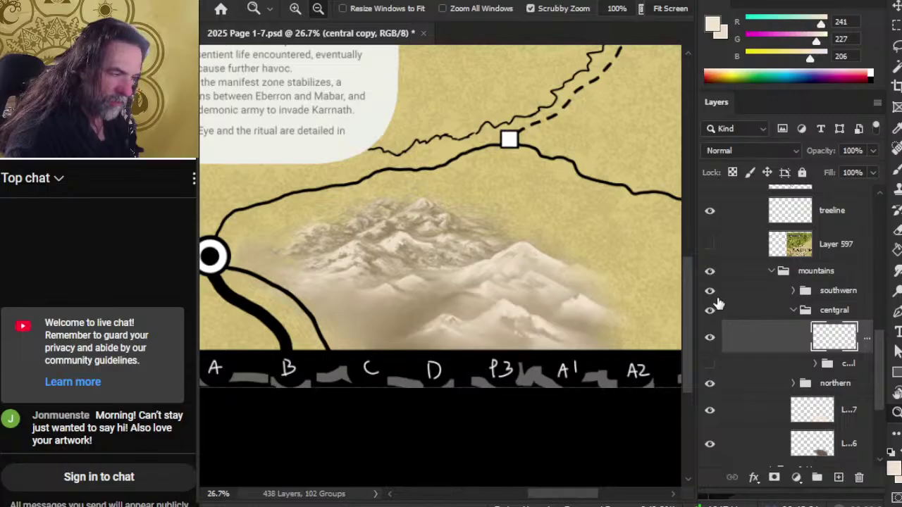
pyautogui.click(710, 292)
# Paint brown shading sampled from the mountains along the large peak's right slope with a size 45 brush, smudge it, and compare with the layer hidden.
pyautogui.press('r')
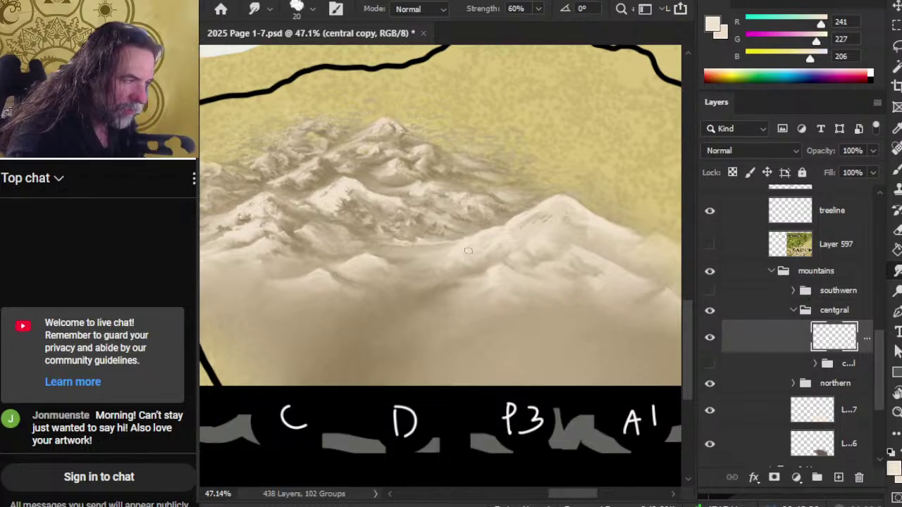
pyautogui.moveTo(589, 272); pyautogui.dragTo(485, 281)
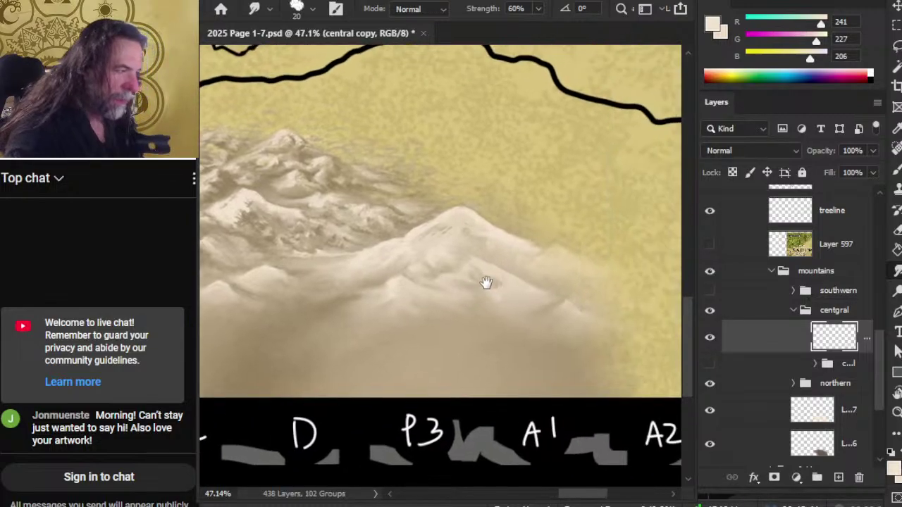
pyautogui.press('b')
pyautogui.keyDown('alt'); pyautogui.click(382, 276); pyautogui.keyUp('alt')
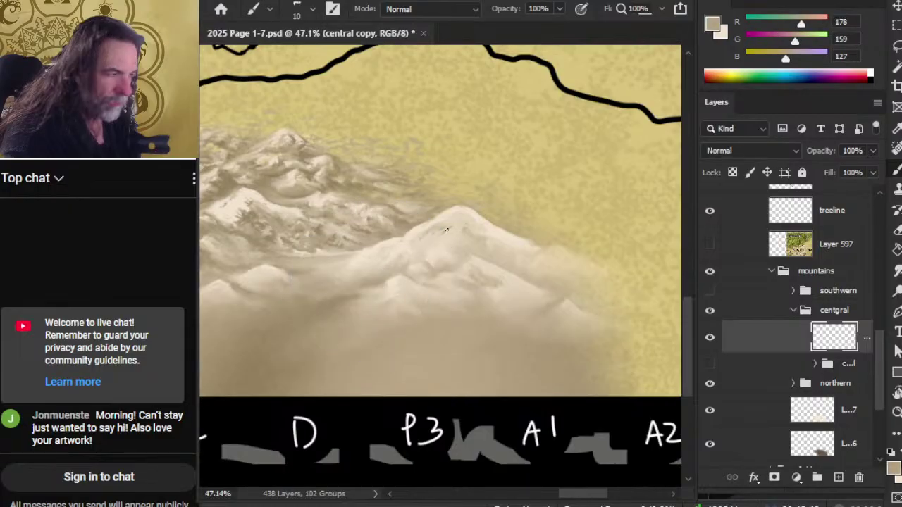
pyautogui.press(']')
pyautogui.press(']')
pyautogui.press(']')
pyautogui.press(']')
pyautogui.moveTo(486, 232)
pyautogui.mouseDown()
pyautogui.moveTo(473, 231)
pyautogui.moveTo(525, 248)
pyautogui.moveTo(507, 248)
pyautogui.moveTo(520, 251)
pyautogui.moveTo(486, 228)
pyautogui.mouseUp()
pyautogui.press('r')
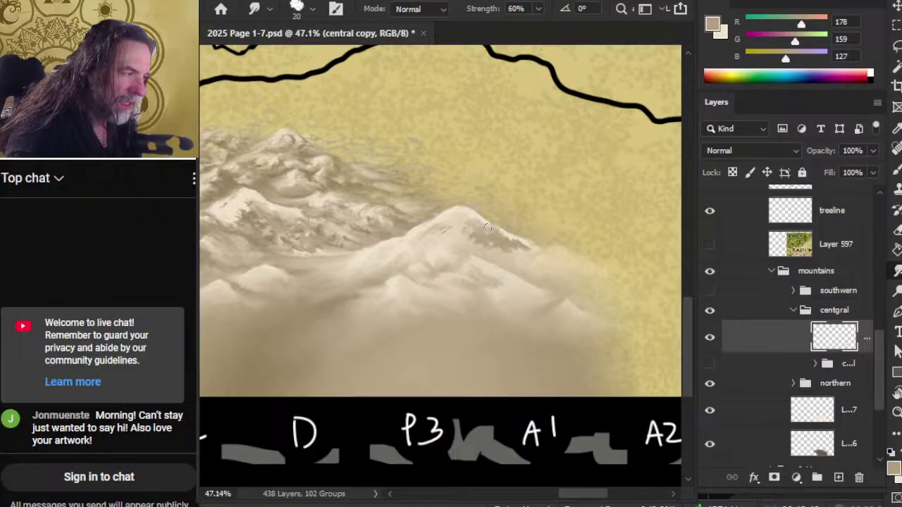
pyautogui.click(709, 337)
pyautogui.click(709, 337)
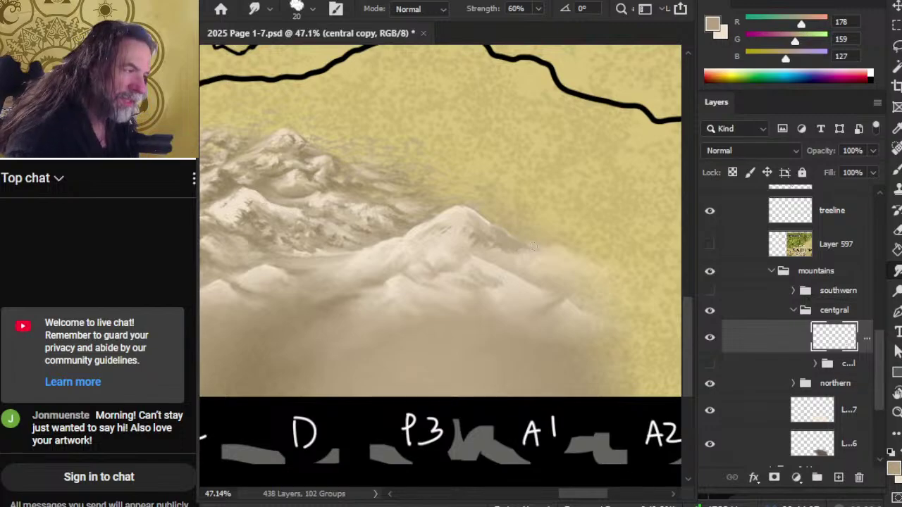
# Create a new layer and paint a faint light-beige ridge beyond the large peak's right slope, smudging it into the background.
pyautogui.press('b')
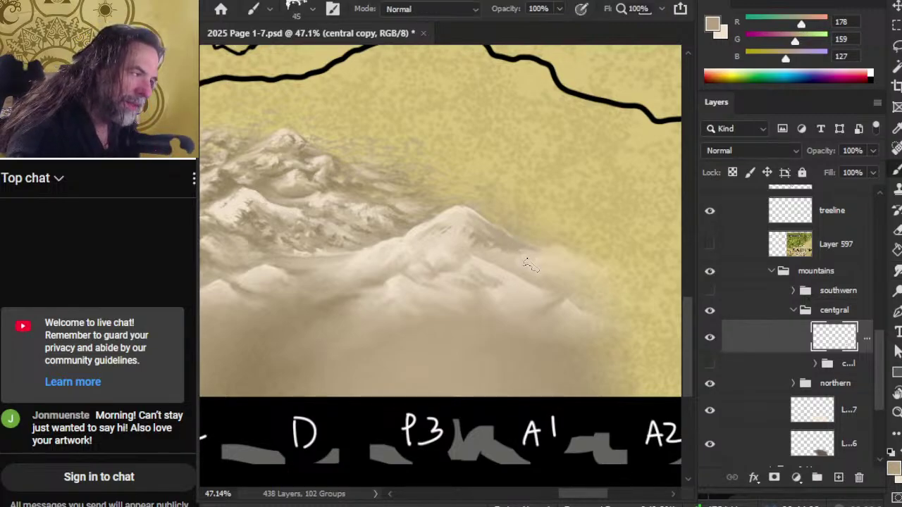
pyautogui.keyDown('alt'); pyautogui.click(534, 254); pyautogui.keyUp('alt')
pyautogui.click(838, 479)
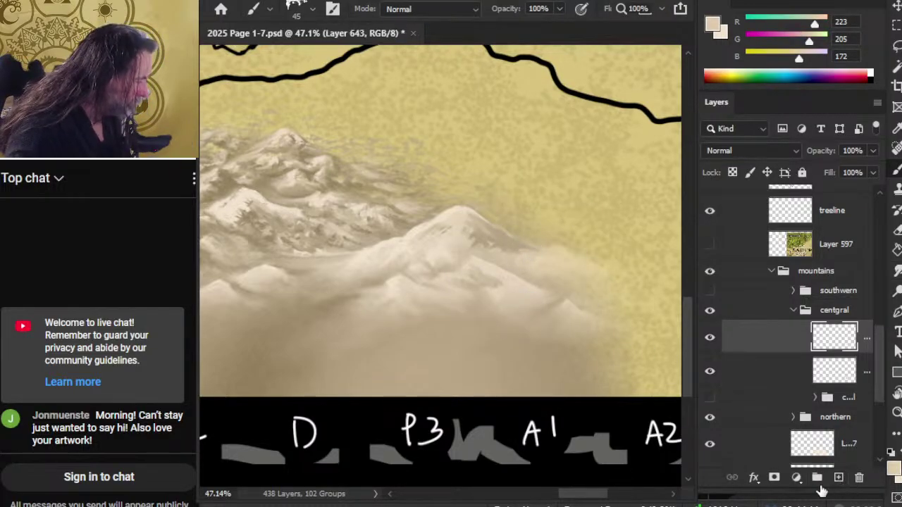
pyautogui.moveTo(523, 231)
pyautogui.mouseDown()
pyautogui.moveTo(502, 218)
pyautogui.moveTo(513, 214)
pyautogui.mouseUp()
pyautogui.press('r')
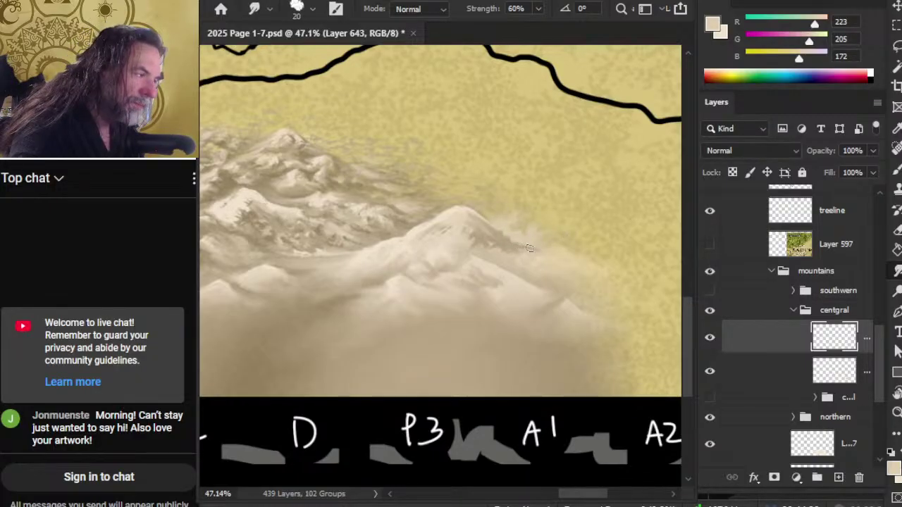
# Extend the brown shading down the large peak's right slope and compare it with the southwern group and the Layer 597 reference map.
pyautogui.moveTo(497, 245); pyautogui.dragTo(567, 263)
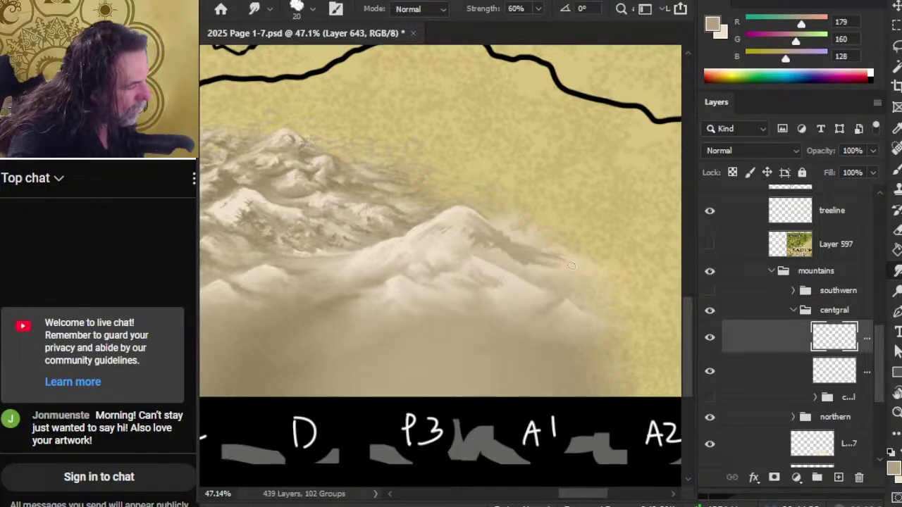
pyautogui.click(710, 291)
pyautogui.click(711, 291)
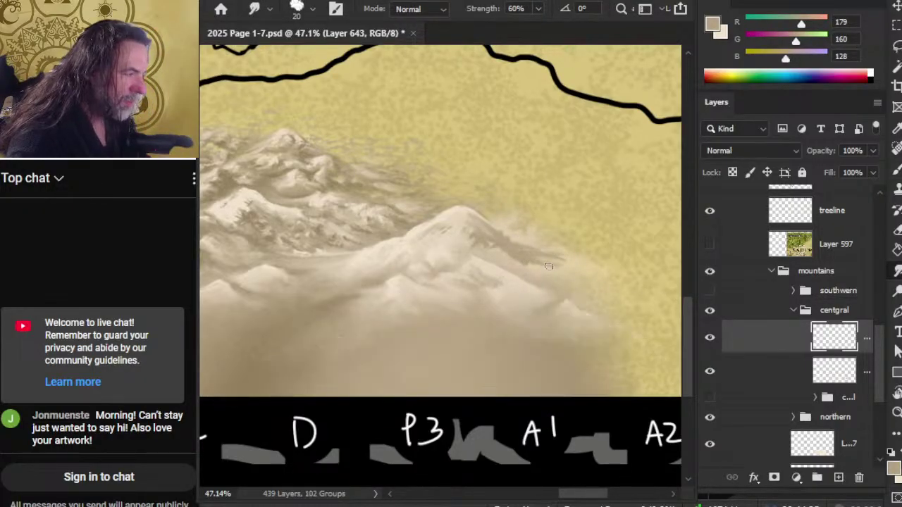
pyautogui.click(709, 244)
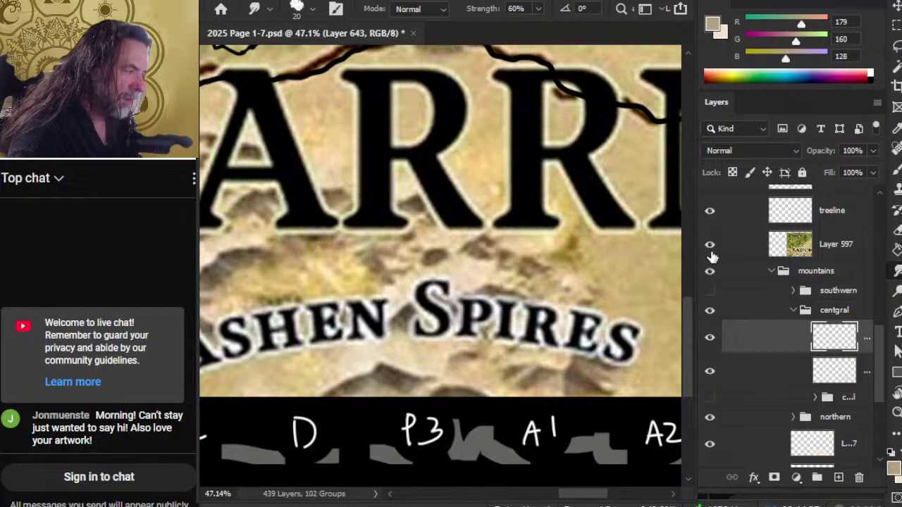
pyautogui.click(710, 244)
# Shade the faint ridge and lower slopes right of the large peak in brown and smudge the shading outward into the mist.
pyautogui.press('b')
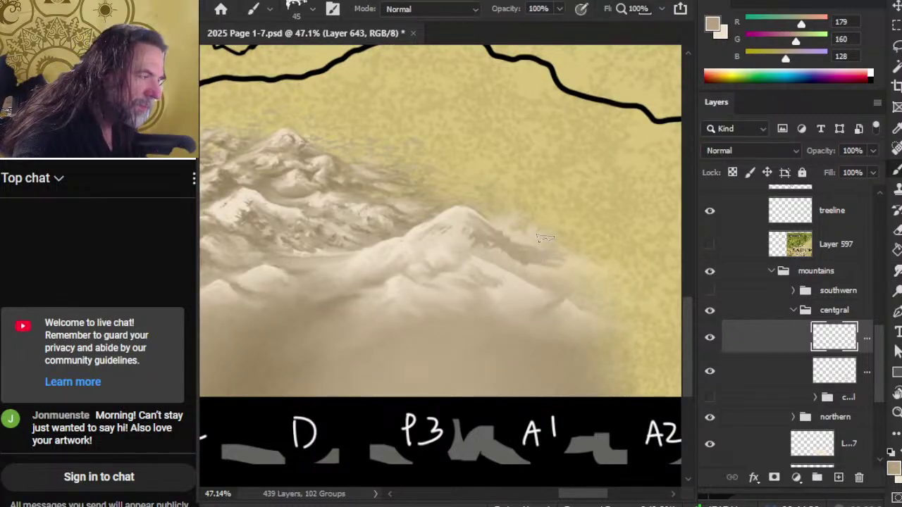
pyautogui.moveTo(532, 238); pyautogui.dragTo(554, 240)
pyautogui.press('r')
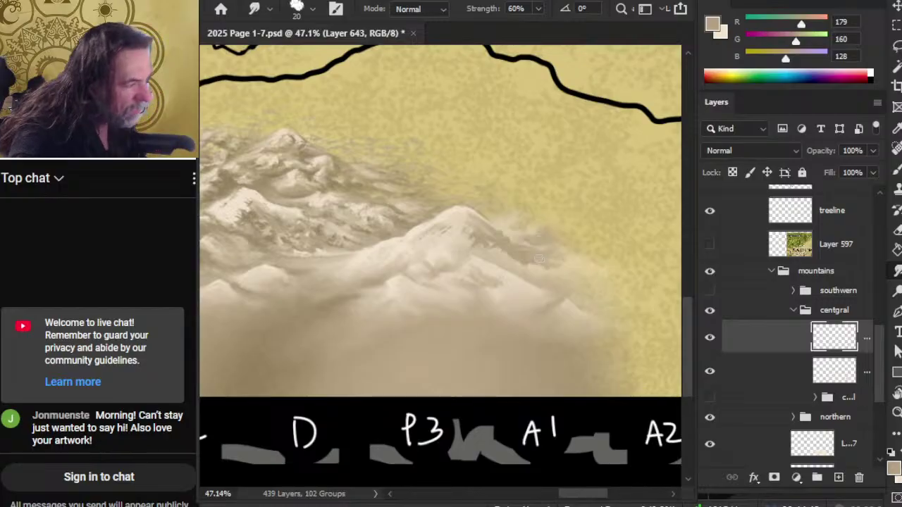
pyautogui.press('b')
pyautogui.moveTo(506, 259)
pyautogui.mouseDown()
pyautogui.moveTo(493, 267)
pyautogui.moveTo(517, 281)
pyautogui.mouseUp()
pyautogui.press('r')
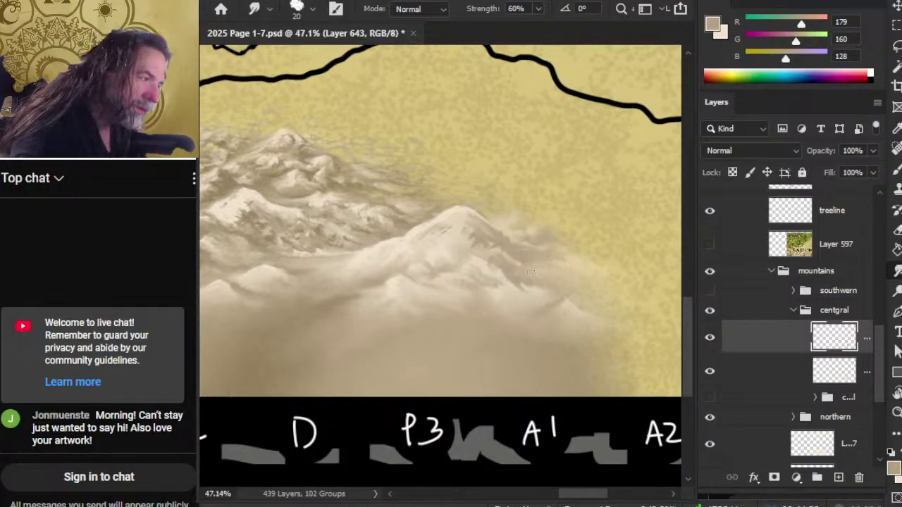
pyautogui.moveTo(536, 272)
pyautogui.mouseDown()
pyautogui.moveTo(595, 280)
pyautogui.moveTo(568, 272)
pyautogui.mouseUp()
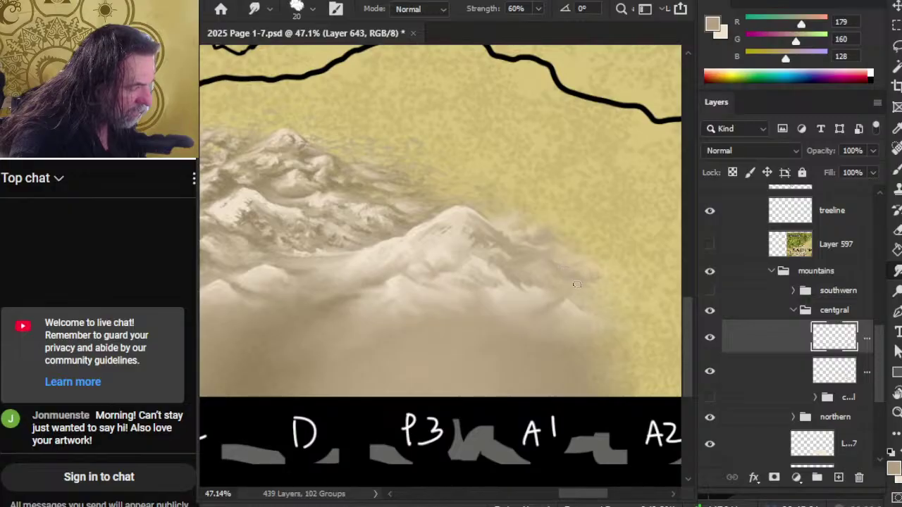
# Add sampled cream highlights to the shaded slopes right of the large peak and smudge them into the surrounding ridges.
pyautogui.press('b')
pyautogui.keyDown('alt'); pyautogui.click(510, 293); pyautogui.keyUp('alt')
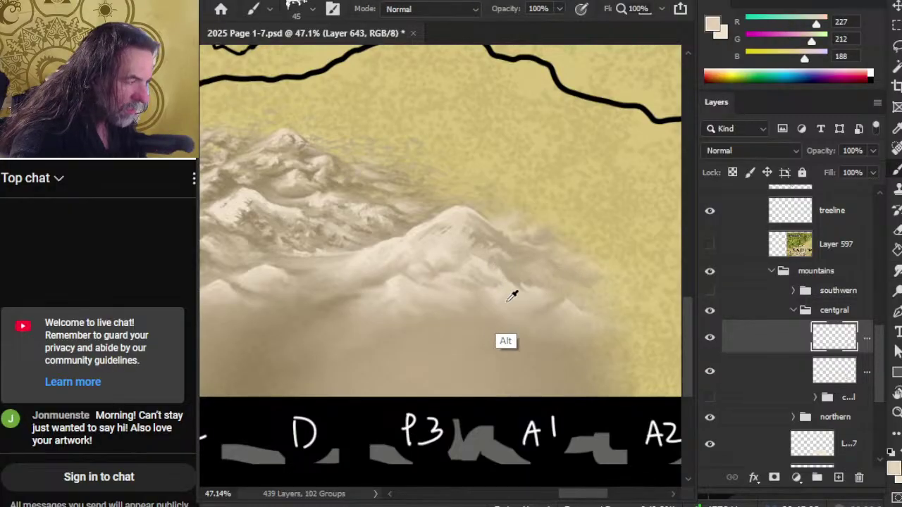
pyautogui.press('r')
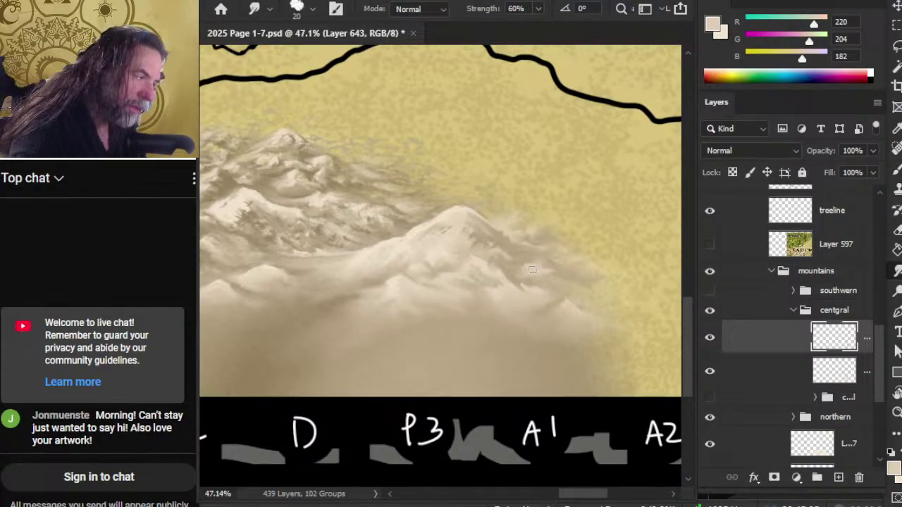
pyautogui.press('b')
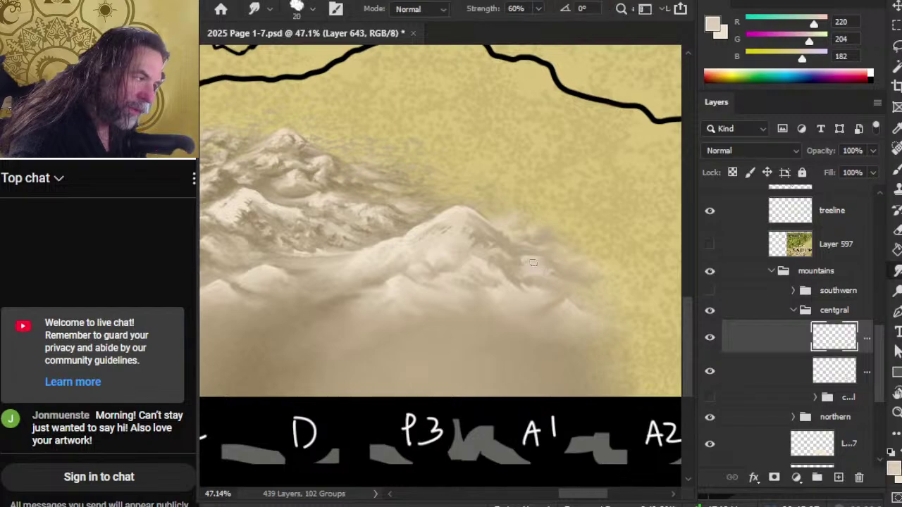
pyautogui.press('r')
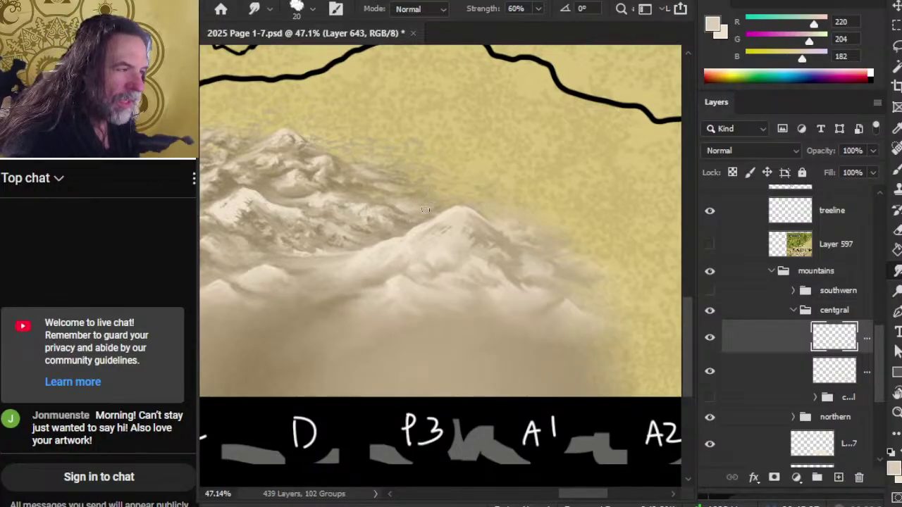
# Paint and smudge a cream ridge behind the large peak's left shoulder, cutting the lassoed area onto its own layer.
pyautogui.press('b')
pyautogui.press('r')
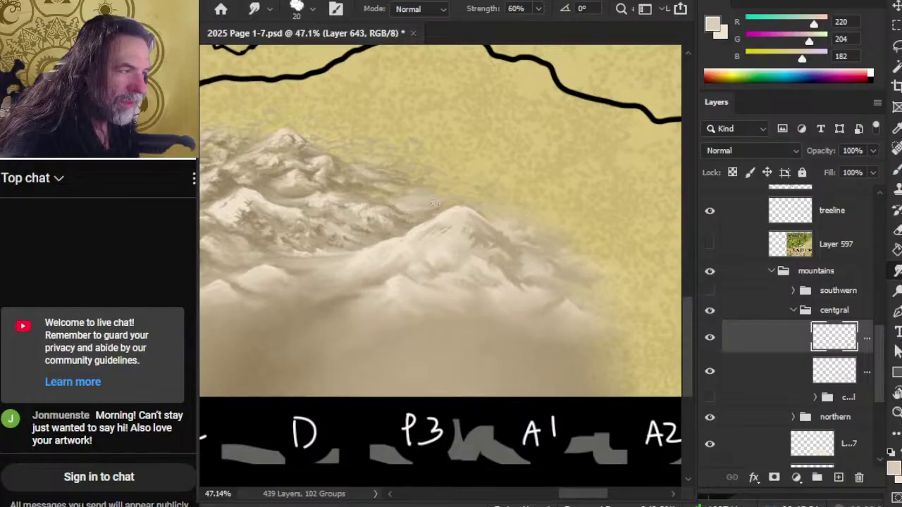
pyautogui.press('l')
pyautogui.moveTo(449, 171)
pyautogui.mouseDown()
pyautogui.moveTo(381, 189)
pyautogui.moveTo(384, 216)
pyautogui.mouseUp()
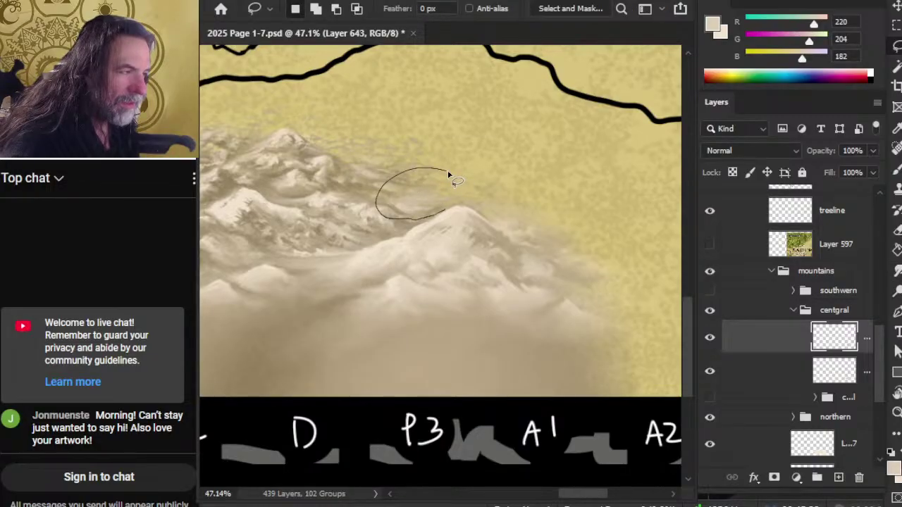
pyautogui.moveTo(449, 174)
pyautogui.mouseDown()
pyautogui.moveTo(463, 197)
pyautogui.moveTo(451, 189)
pyautogui.moveTo(444, 203)
pyautogui.moveTo(405, 184)
pyautogui.mouseUp()
pyautogui.hotkey('ctrl', 'shift', 'j')
pyautogui.press('b')
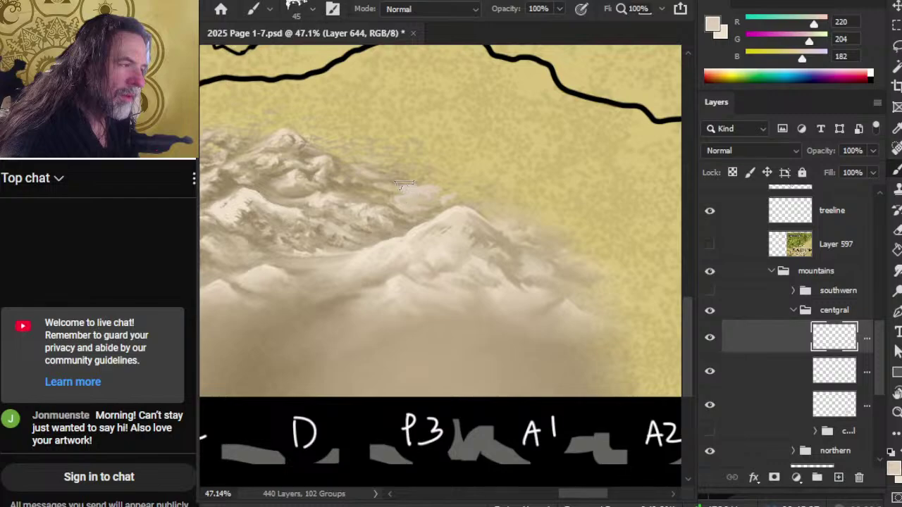
pyautogui.press('r')
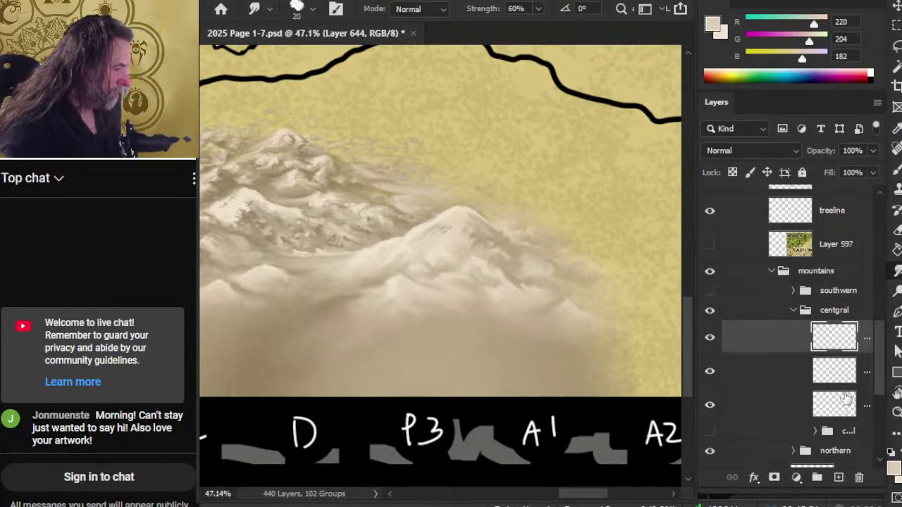
# Move the new ridge layer to the top of the northern group and collapse that group.
pyautogui.scroll(-3, 845, 338)
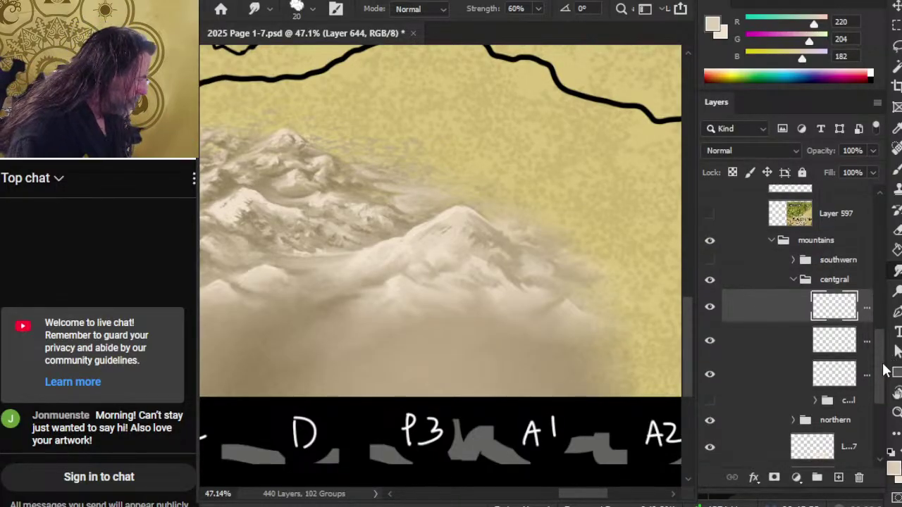
pyautogui.click(793, 373)
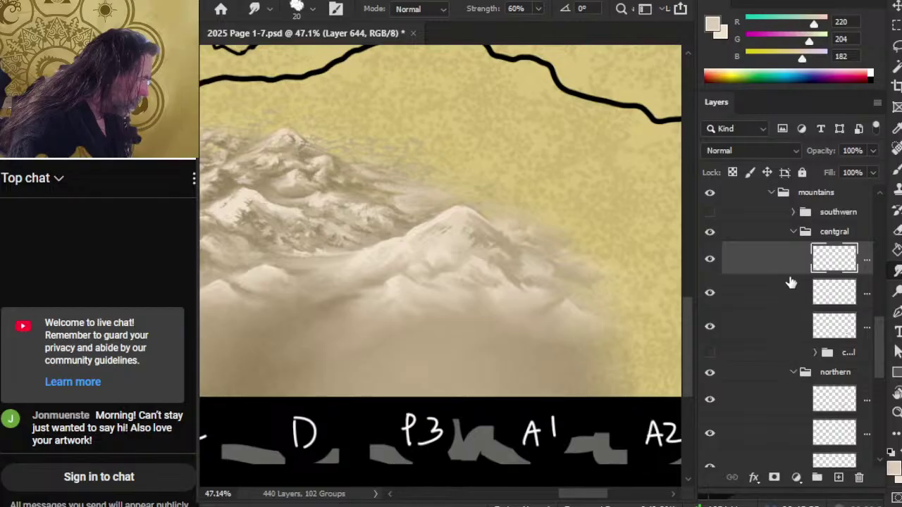
pyautogui.moveTo(791, 269); pyautogui.dragTo(804, 386)
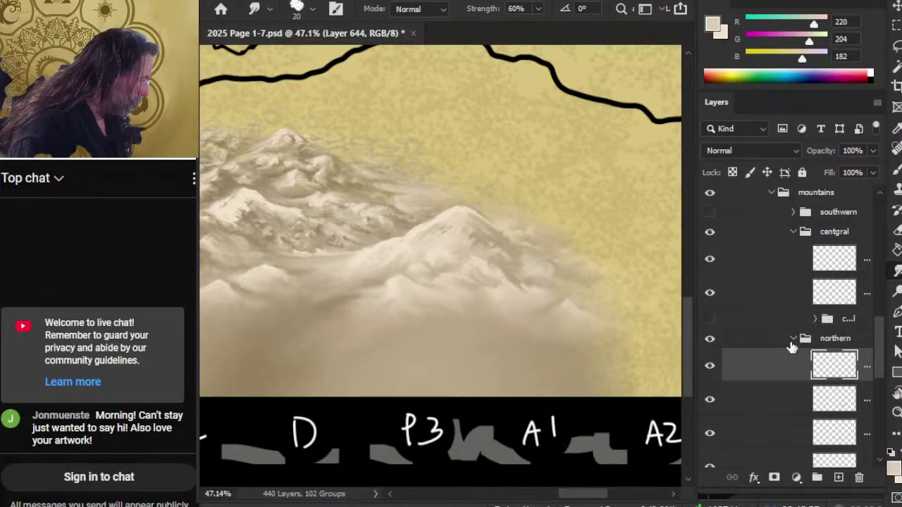
pyautogui.click(792, 340)
# Check Layer 643 by toggling its visibility, and paint and smudge more cream highlights on the slopes right of the large peak.
pyautogui.press('z')
pyautogui.moveTo(492, 295); pyautogui.dragTo(454, 299)
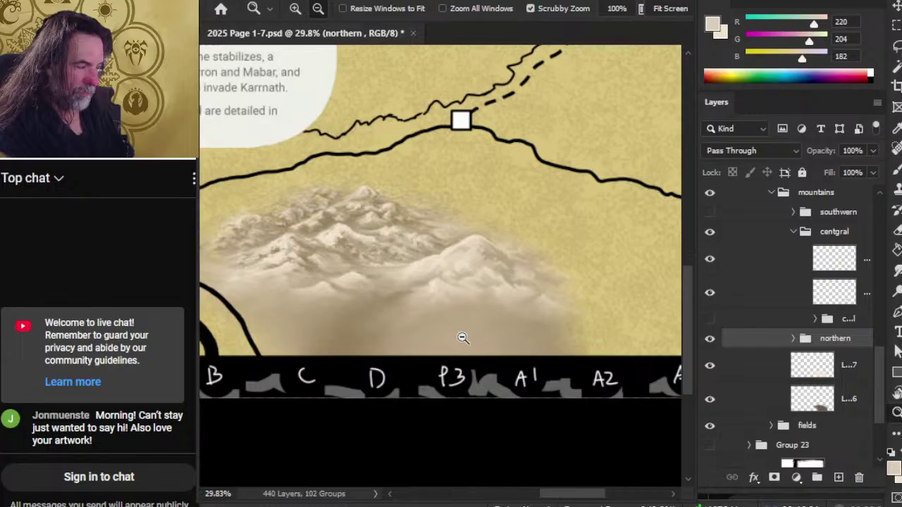
pyautogui.moveTo(529, 282); pyautogui.dragTo(636, 337)
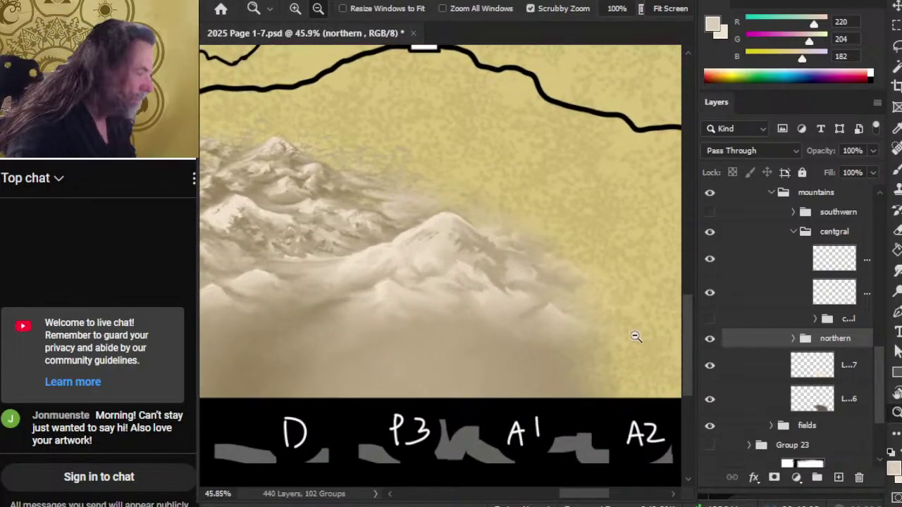
pyautogui.click(761, 261)
pyautogui.click(709, 262)
pyautogui.click(708, 264)
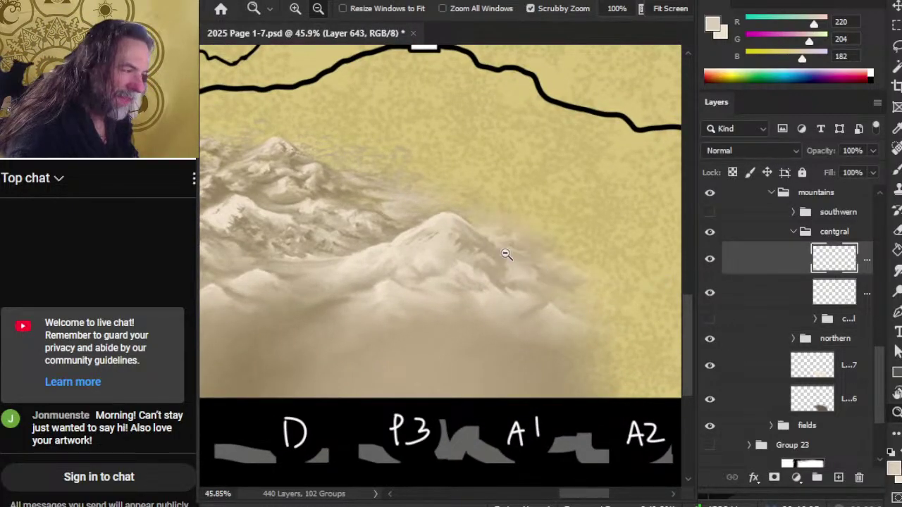
pyautogui.press('r')
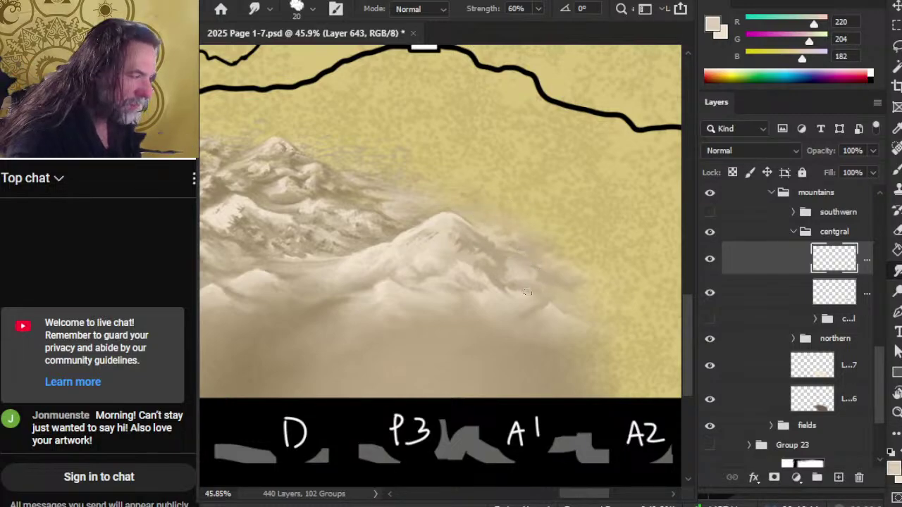
# Sample a dark brown from the ridges left of the large peak, reduce the brush to 40, and add a new layer atop the centgral group.
pyautogui.press('b')
pyautogui.press('alt')
pyautogui.keyDown('alt'); pyautogui.click(507, 250); pyautogui.keyUp('alt')
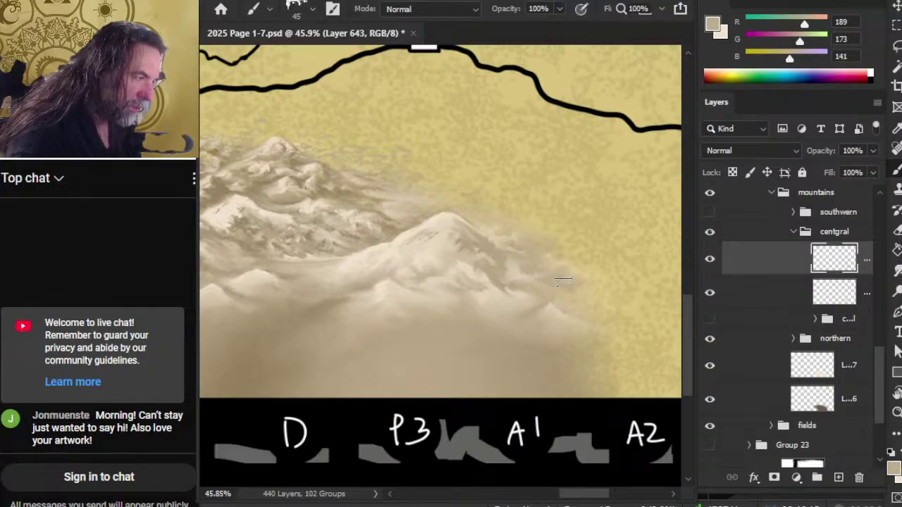
pyautogui.keyDown('alt'); pyautogui.click(310, 236); pyautogui.keyUp('alt')
pyautogui.keyDown('alt'); pyautogui.click(312, 234); pyautogui.keyUp('alt')
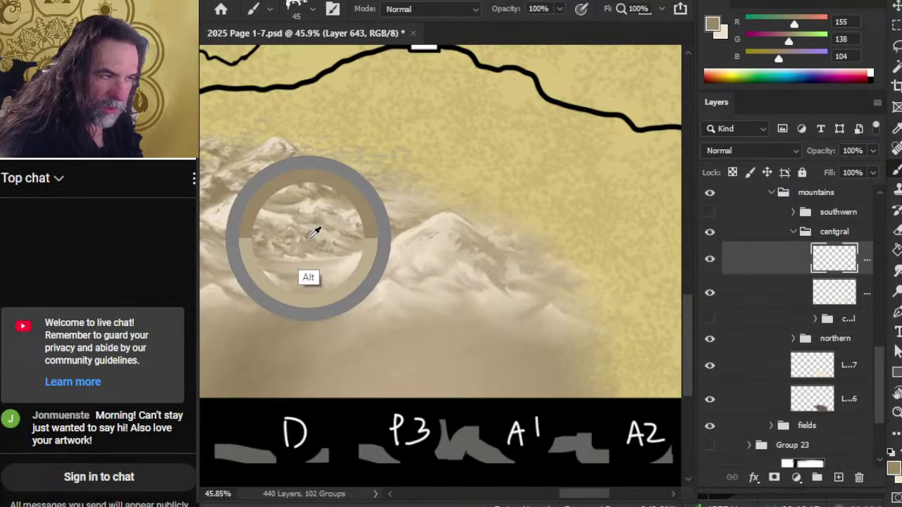
pyautogui.press('[')
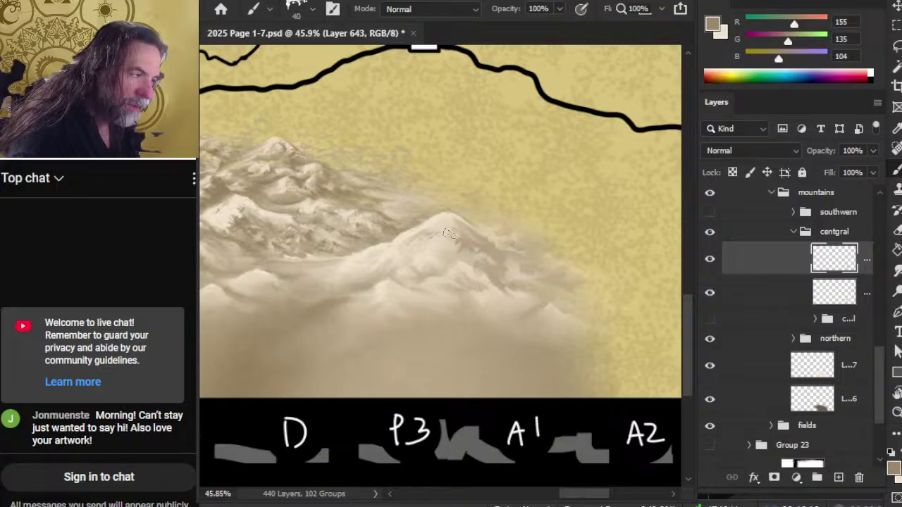
pyautogui.click(839, 479)
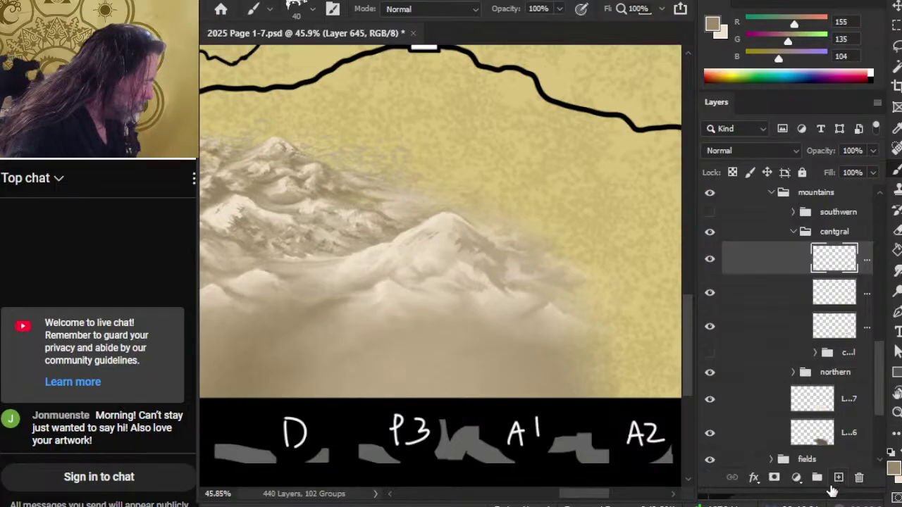
# Paint dark brown rock shadows below the large peak's summit and down its right slopes, smudging them into the snow at 60% strength.
pyautogui.moveTo(459, 261)
pyautogui.mouseDown()
pyautogui.moveTo(548, 247)
pyautogui.moveTo(519, 251)
pyautogui.moveTo(531, 217)
pyautogui.moveTo(542, 228)
pyautogui.moveTo(525, 236)
pyautogui.moveTo(566, 242)
pyautogui.mouseUp()
pyautogui.press('r')
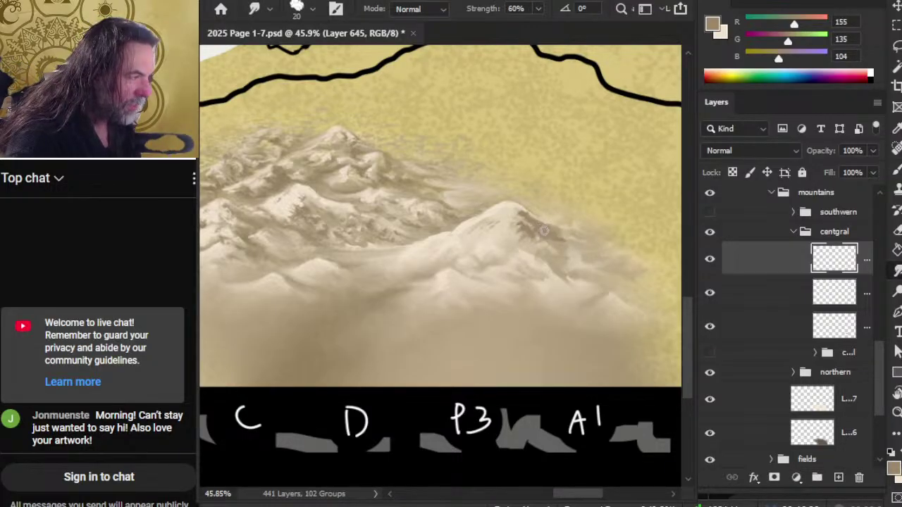
pyautogui.moveTo(544, 231)
pyautogui.mouseDown()
pyautogui.moveTo(521, 210)
pyautogui.moveTo(542, 229)
pyautogui.moveTo(523, 213)
pyautogui.moveTo(504, 237)
pyautogui.moveTo(501, 228)
pyautogui.moveTo(519, 248)
pyautogui.moveTo(496, 237)
pyautogui.moveTo(516, 248)
pyautogui.moveTo(520, 239)
pyautogui.mouseUp()
pyautogui.press('b')
pyautogui.press('r')
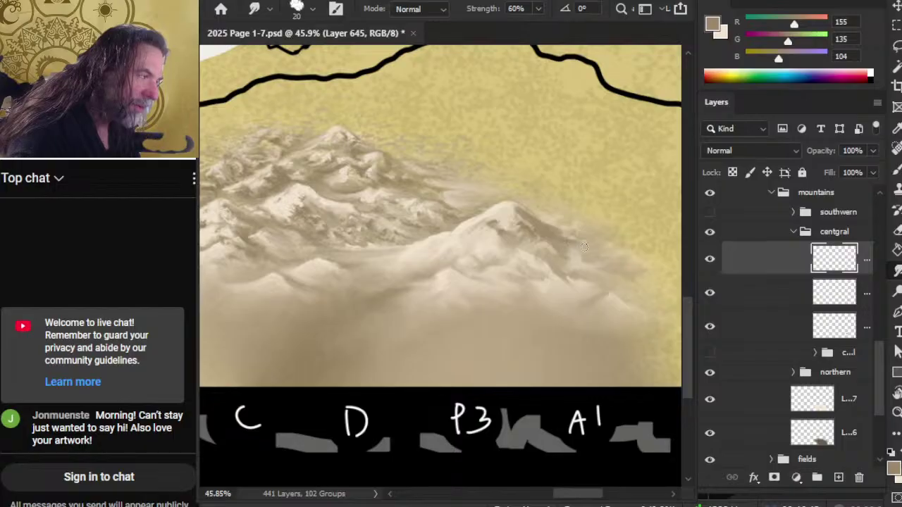
pyautogui.press('b')
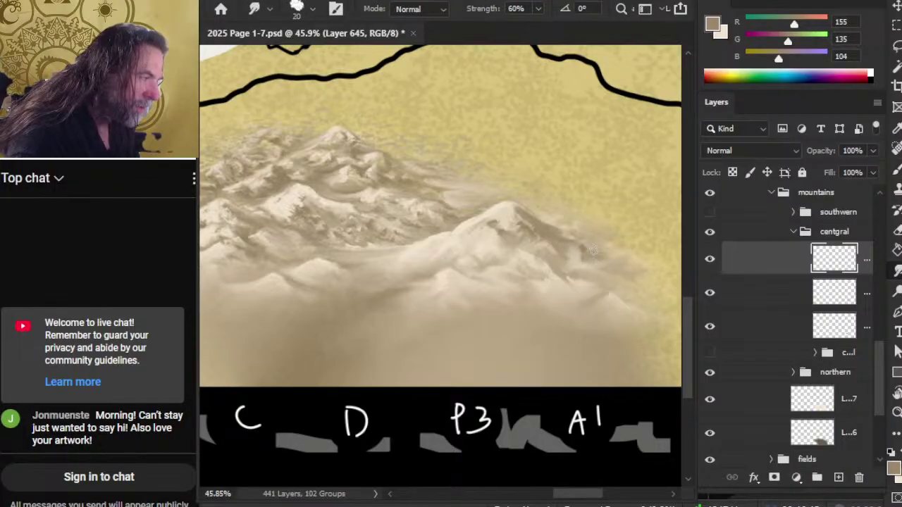
pyautogui.press('b')
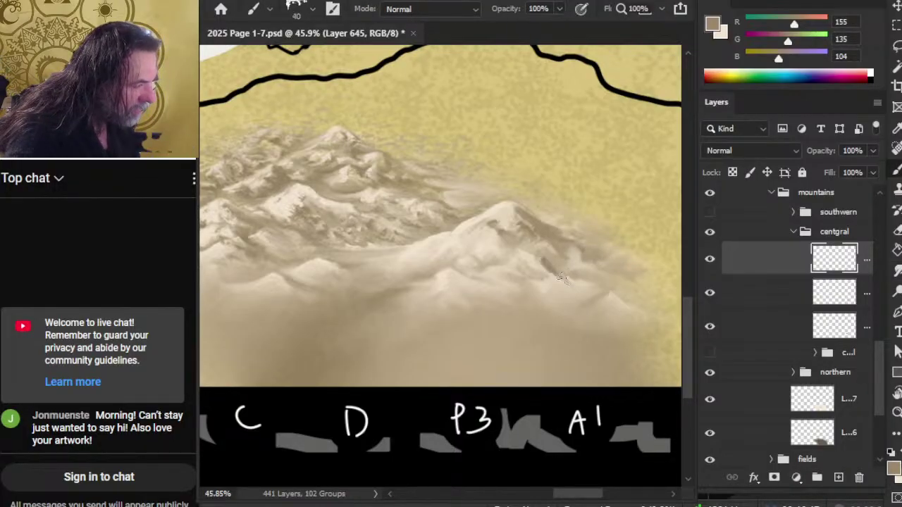
pyautogui.press('b')
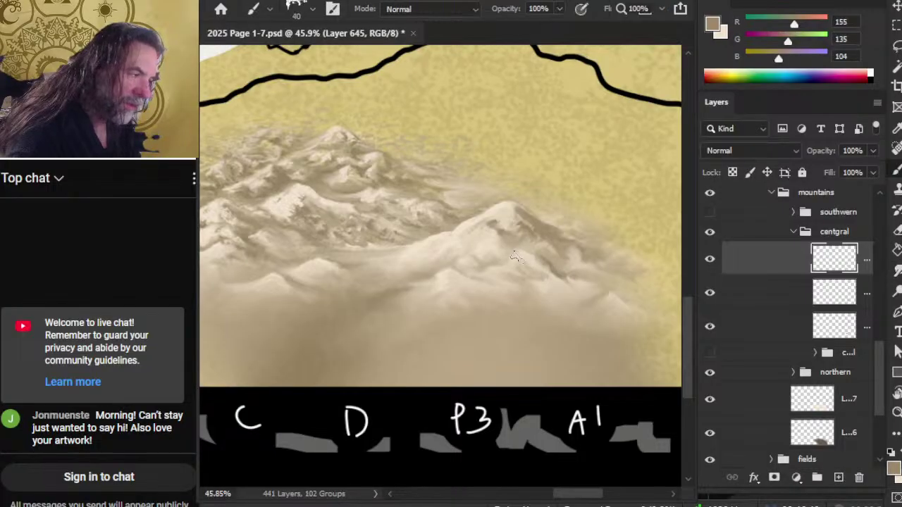
pyautogui.press('r')
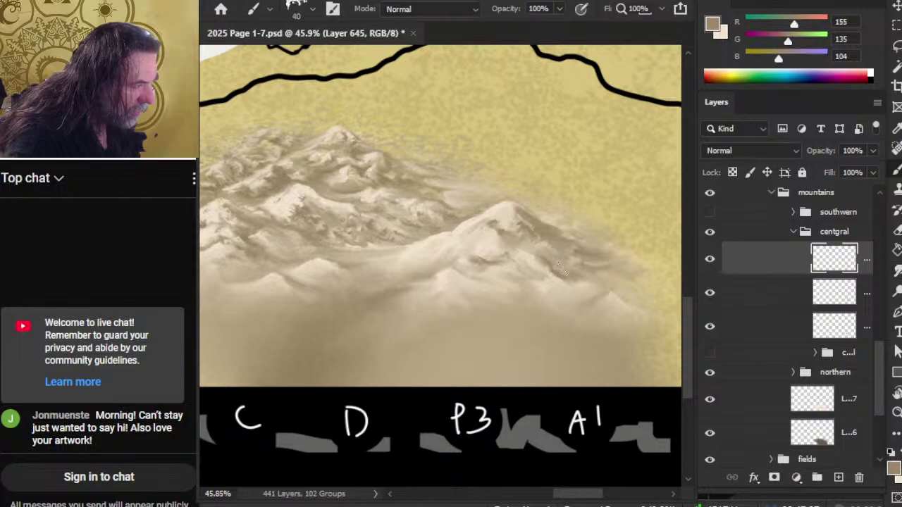
# Sample a mid tan from the right slopes and extend the outer right ridges with it, smudging the strokes into the yellow ground.
pyautogui.keyDown('alt'); pyautogui.click(558, 262); pyautogui.keyUp('alt')
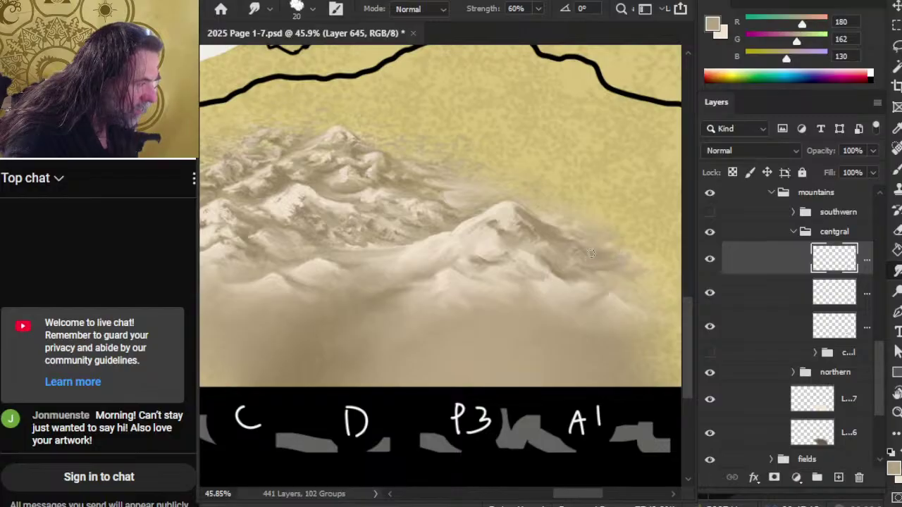
pyautogui.press('b')
pyautogui.press('r')
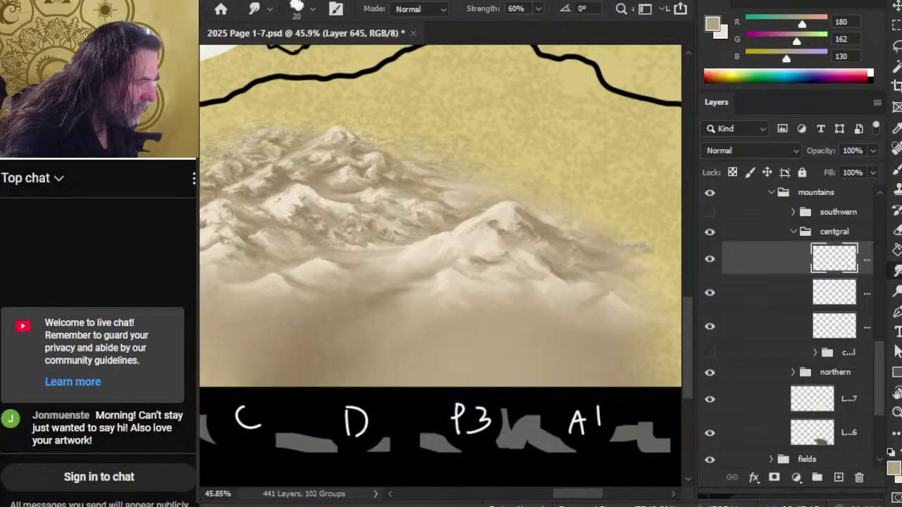
pyautogui.press('b')
pyautogui.press('r')
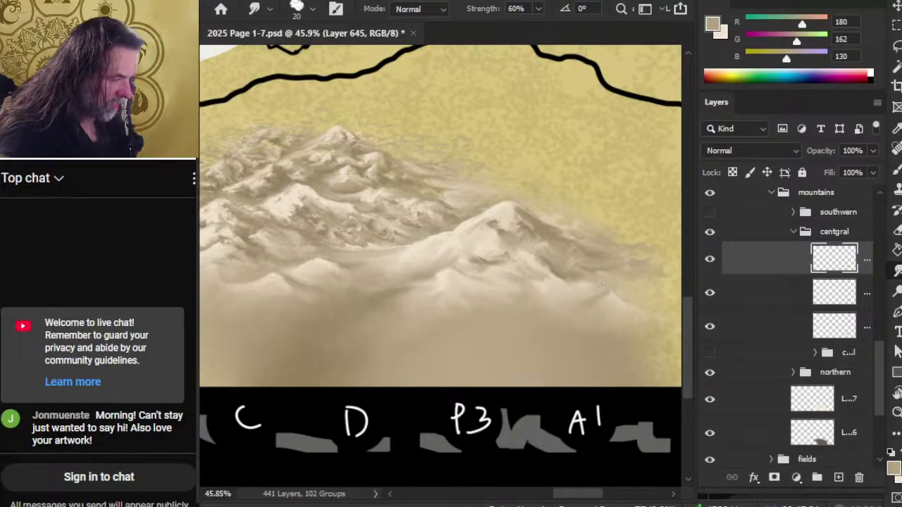
pyautogui.moveTo(558, 276)
pyautogui.mouseDown()
pyautogui.moveTo(572, 288)
pyautogui.moveTo(540, 259)
pyautogui.mouseUp()
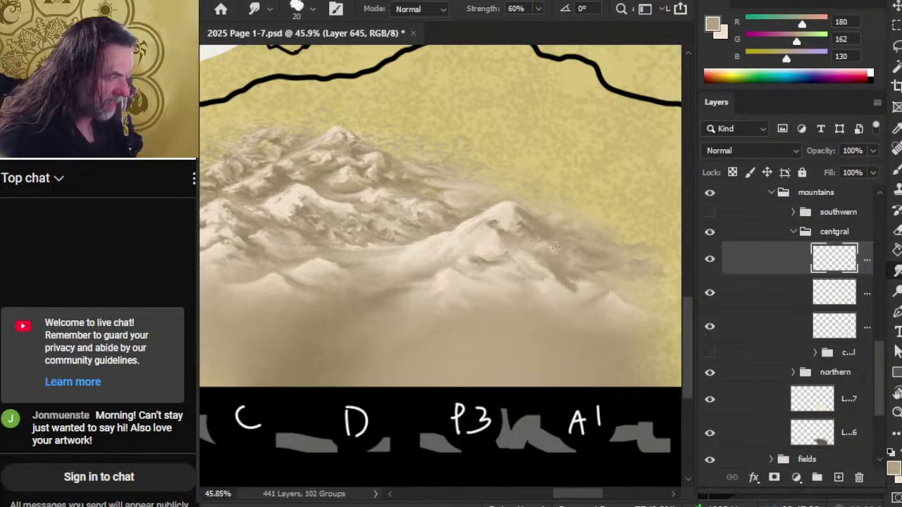
# Sample lighter cream tones and paint snow highlights between the shadows on the large peak's lower right slopes, smudging them smooth.
pyautogui.press('b')
pyautogui.keyDown('alt'); pyautogui.click(539, 239); pyautogui.keyUp('alt')
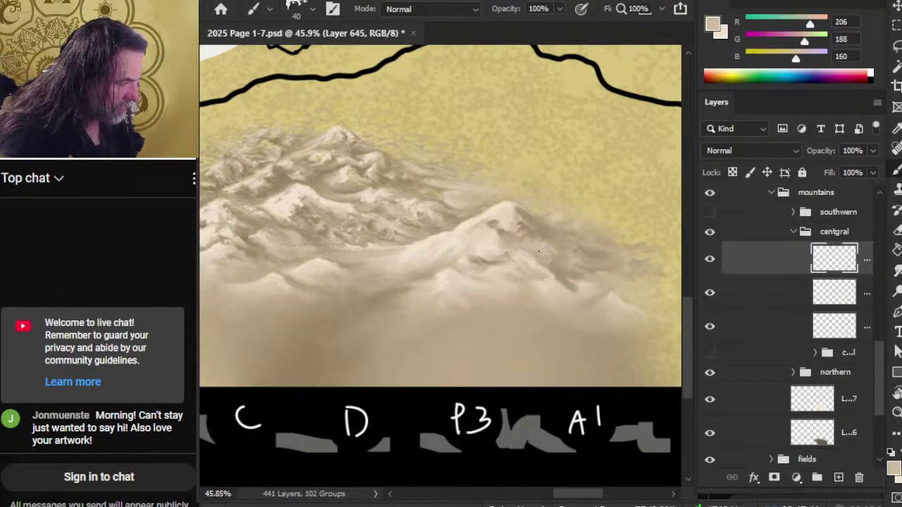
pyautogui.press('r')
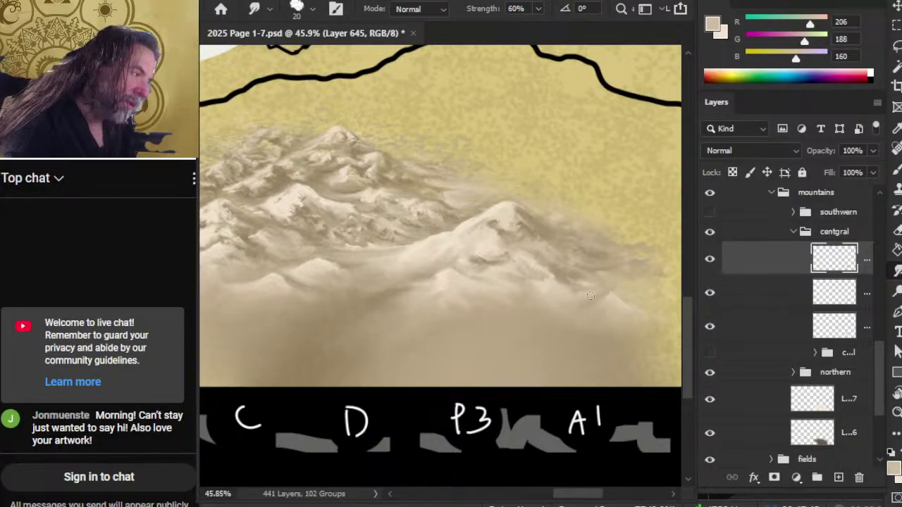
pyautogui.press('b')
pyautogui.press('r')
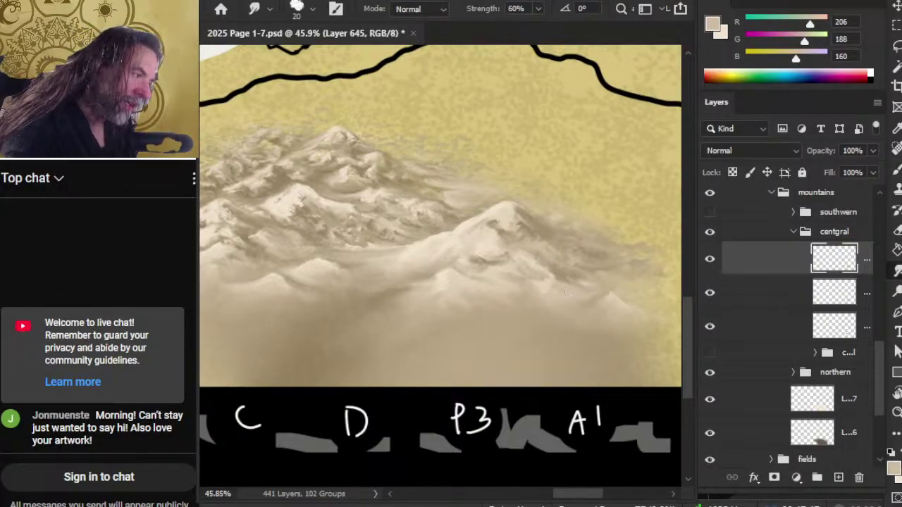
pyautogui.press('b')
pyautogui.keyDown('alt'); pyautogui.click(547, 281); pyautogui.keyUp('alt')
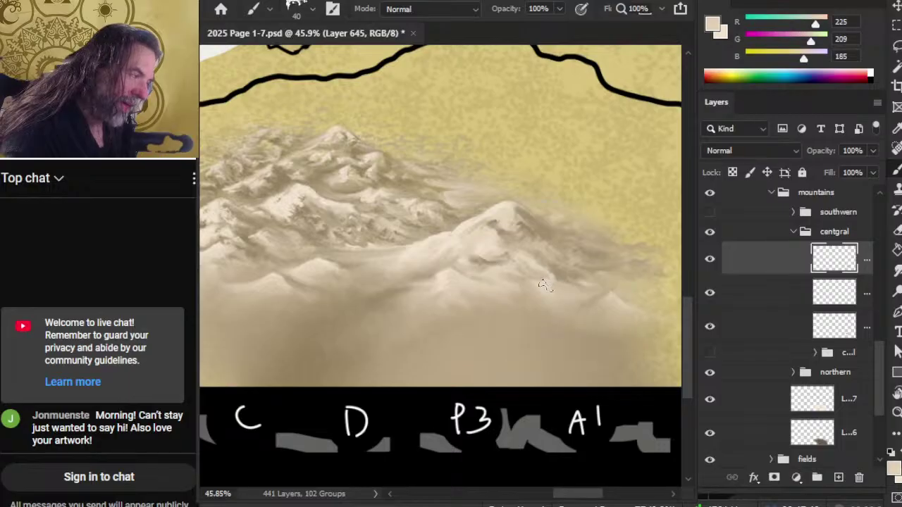
pyautogui.press('r')
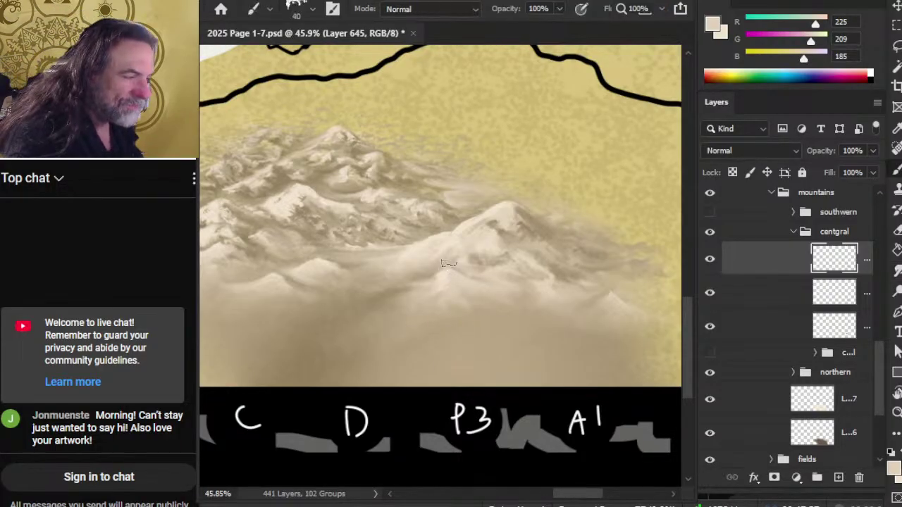
# Shade the foot of the large peak's front slope with a sampled light tan and smudge it.
pyautogui.press('b')
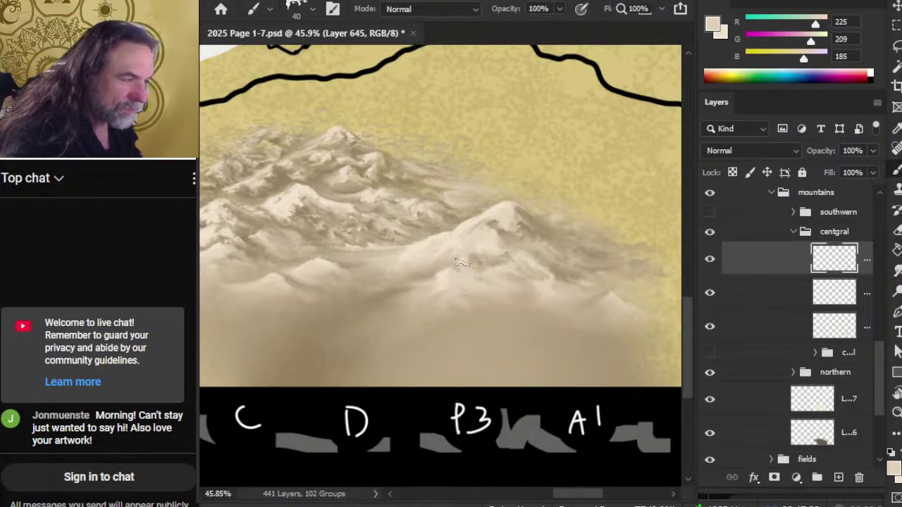
pyautogui.keyDown('alt'); pyautogui.click(493, 253); pyautogui.keyUp('alt')
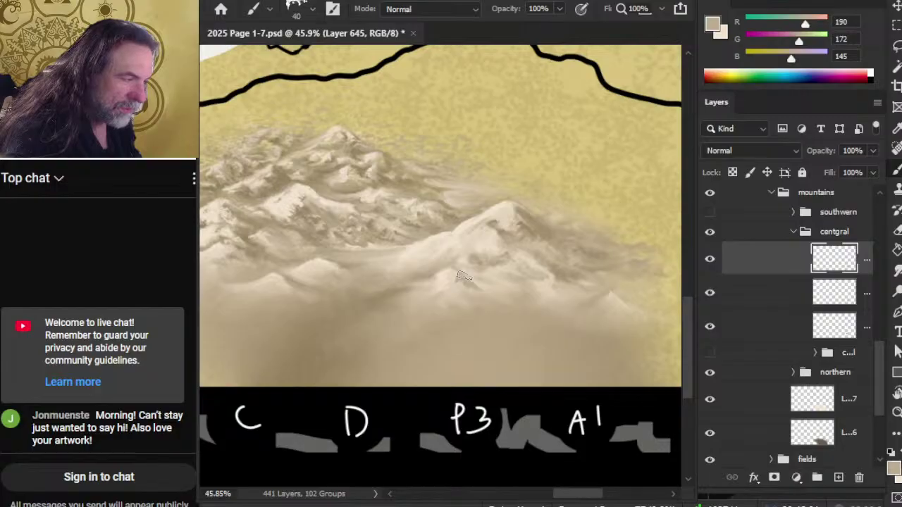
pyautogui.press('r')
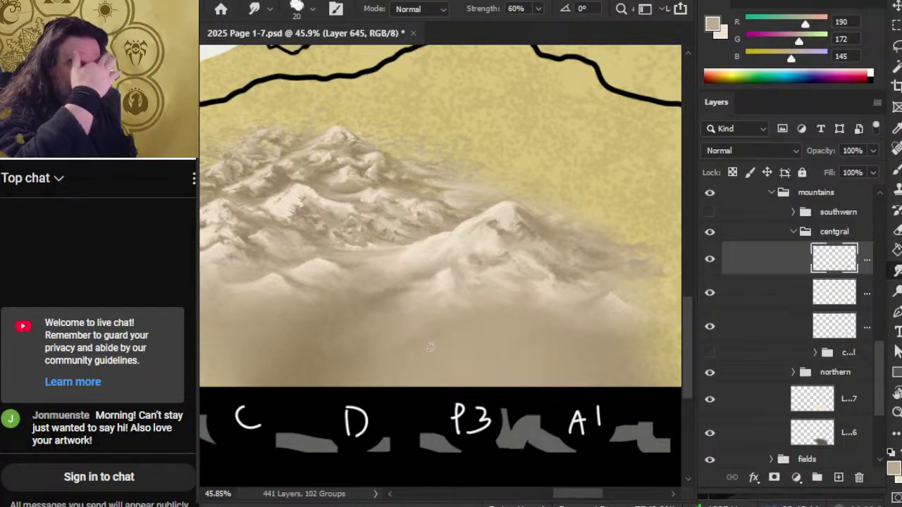
# Sample a pale cream from the large peak's front slope, then paint and smudge highlights along its left shoulder.
pyautogui.press('b')
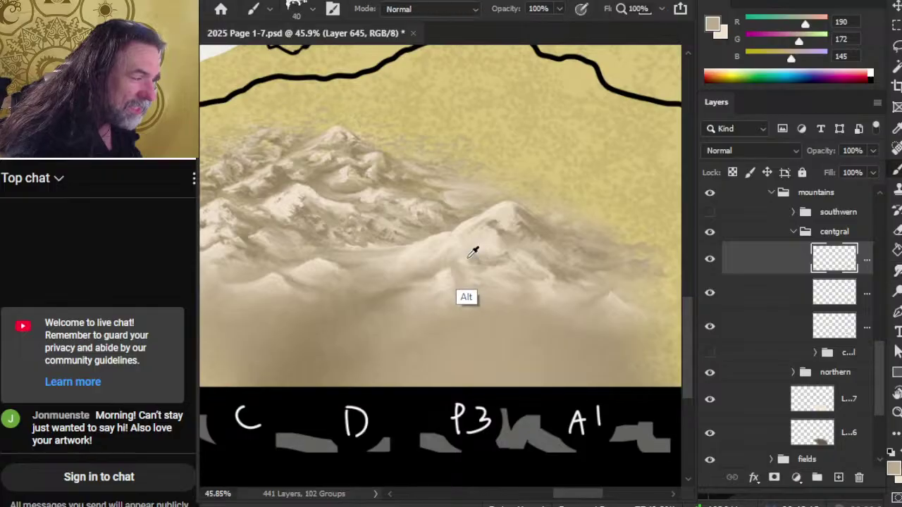
pyautogui.keyDown('alt'); pyautogui.click(477, 250); pyautogui.keyUp('alt')
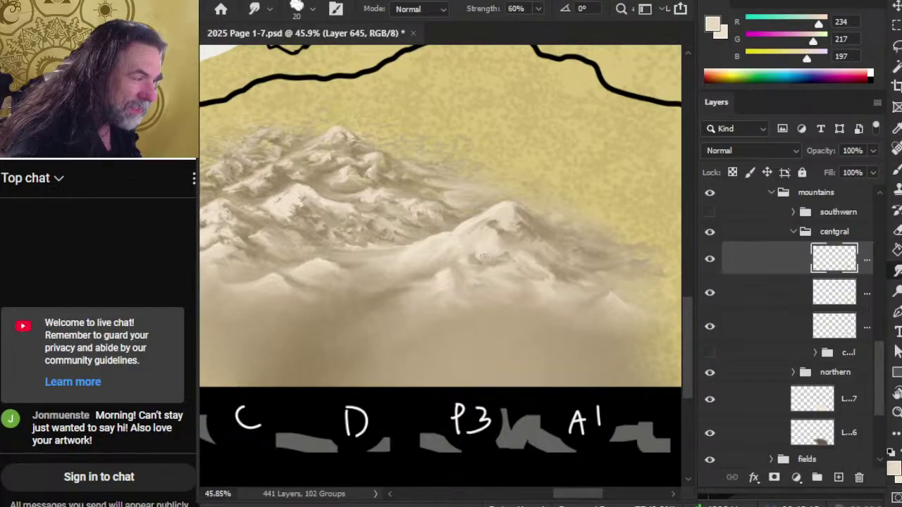
pyautogui.press('b')
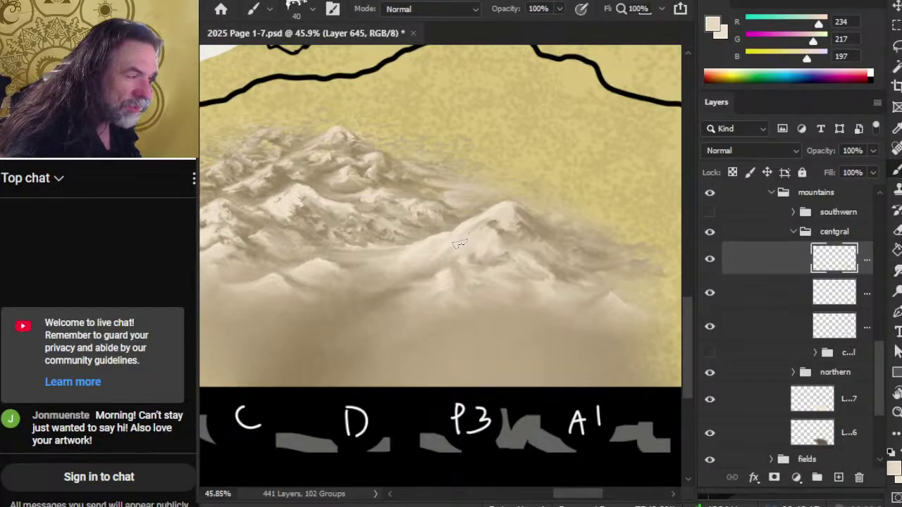
pyautogui.press('b')
pyautogui.press('b')
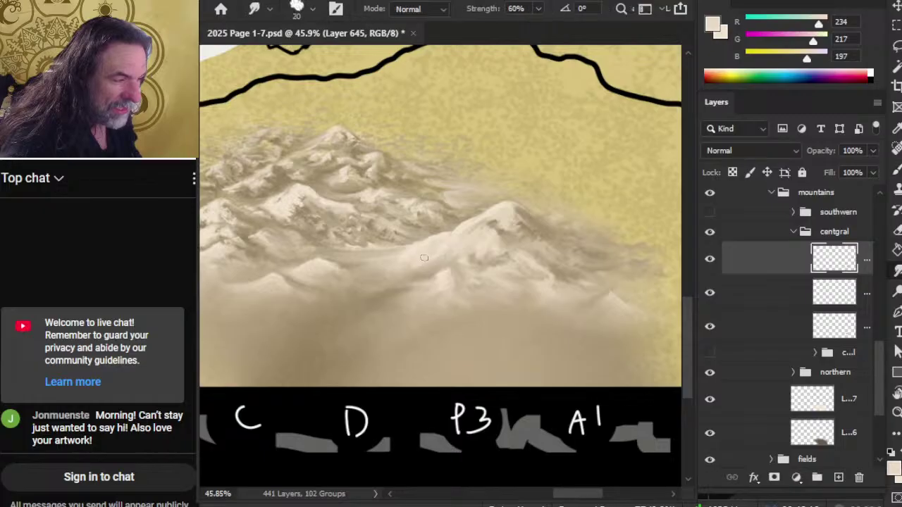
pyautogui.press('b')
pyautogui.press('b')
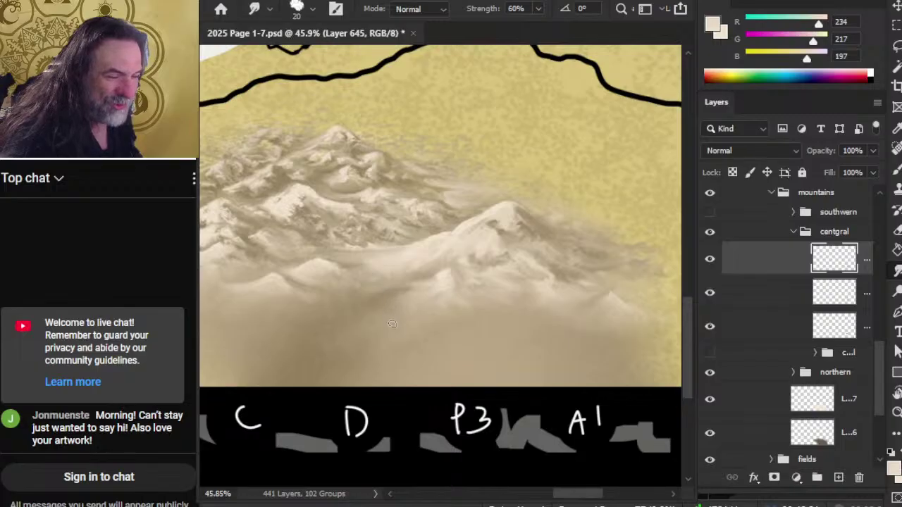
# Paint and smudge pale cream highlights on the low misty ridge between the small left hill and the large peak.
pyautogui.moveTo(480, 285); pyautogui.dragTo(506, 261)
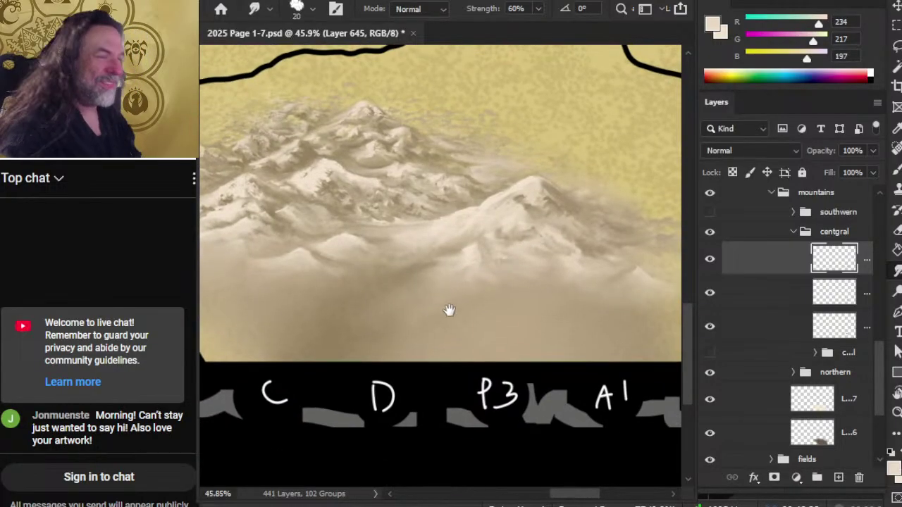
pyautogui.press('b')
pyautogui.moveTo(343, 244)
pyautogui.mouseDown()
pyautogui.moveTo(369, 265)
pyautogui.moveTo(335, 256)
pyautogui.moveTo(333, 263)
pyautogui.moveTo(410, 280)
pyautogui.moveTo(382, 267)
pyautogui.moveTo(393, 256)
pyautogui.moveTo(375, 263)
pyautogui.moveTo(405, 262)
pyautogui.moveTo(393, 267)
pyautogui.moveTo(411, 254)
pyautogui.moveTo(394, 266)
pyautogui.moveTo(392, 255)
pyautogui.moveTo(414, 256)
pyautogui.mouseUp()
pyautogui.press('r')
pyautogui.press('b')
pyautogui.press('r')
pyautogui.press('b')
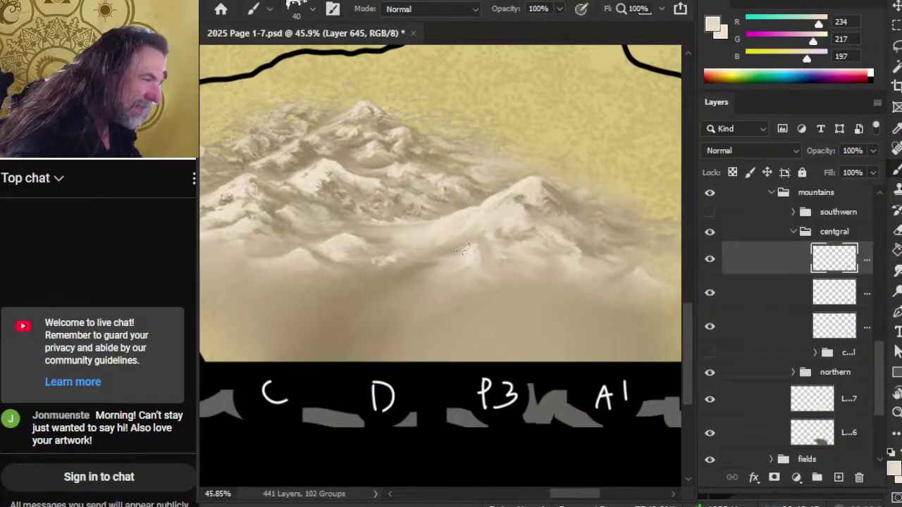
# Add pale cream highlights to the large peak's lower front slopes and the ridge below its summit, smudging them into the shading.
pyautogui.press('r')
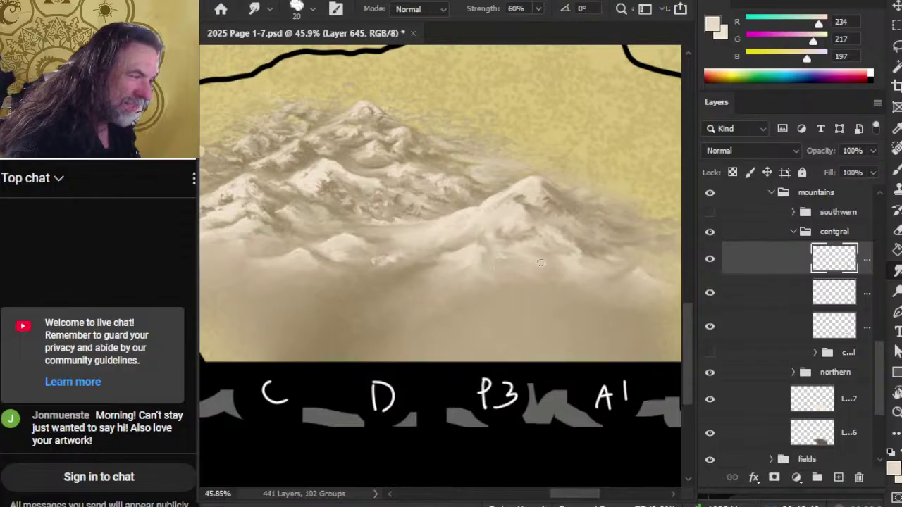
pyautogui.press('b')
pyautogui.press('r')
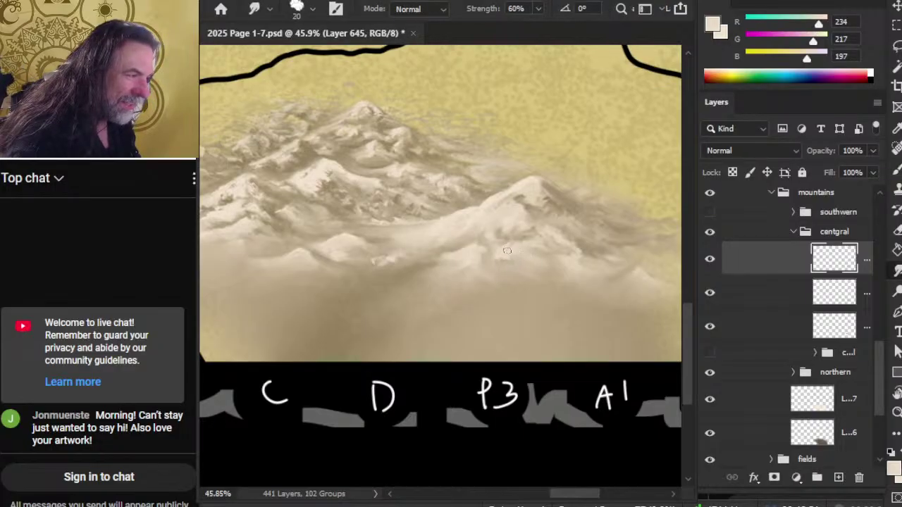
pyautogui.press('b')
pyautogui.press('r')
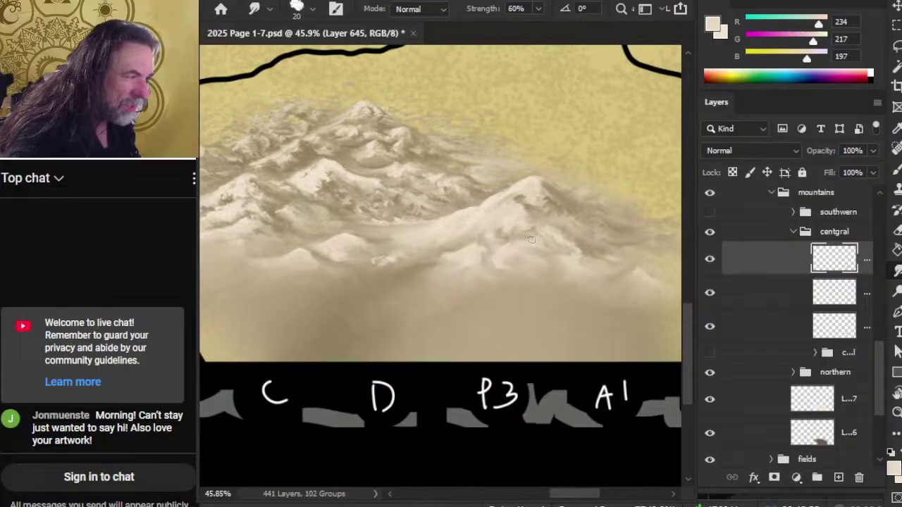
pyautogui.press('b')
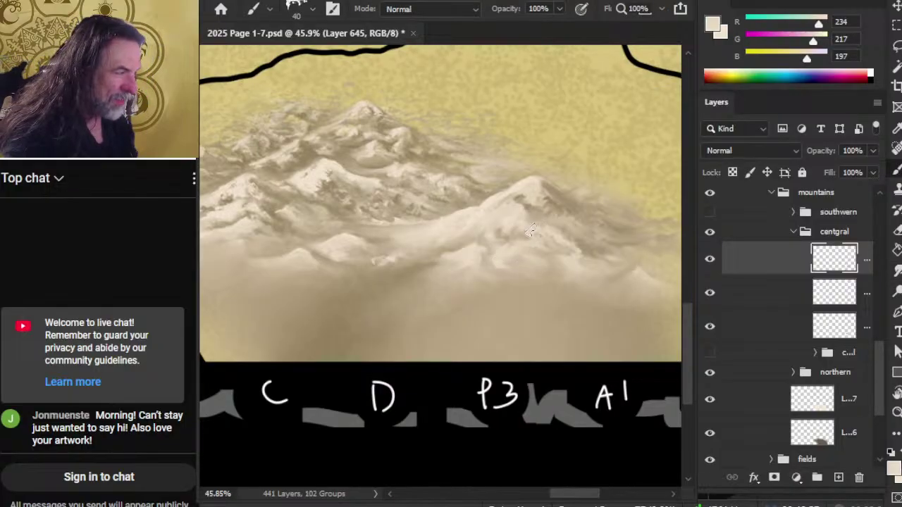
pyautogui.press('r')
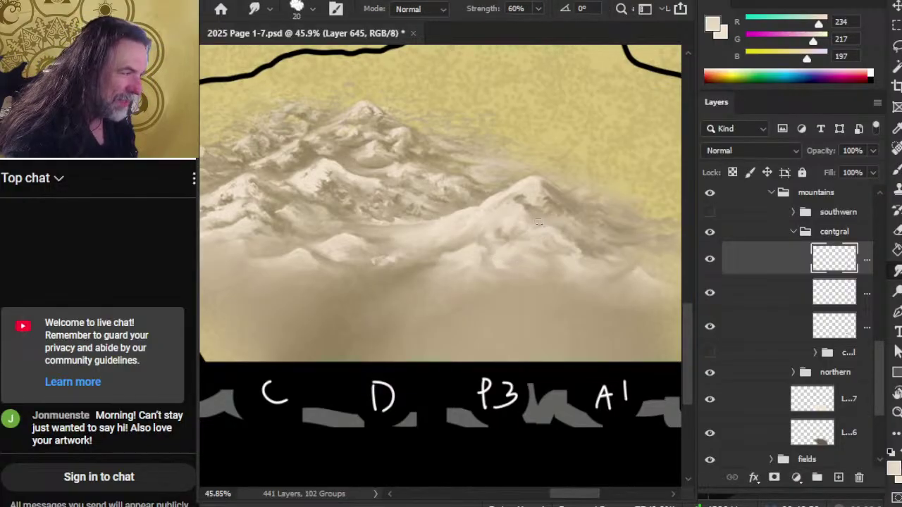
pyautogui.press('b')
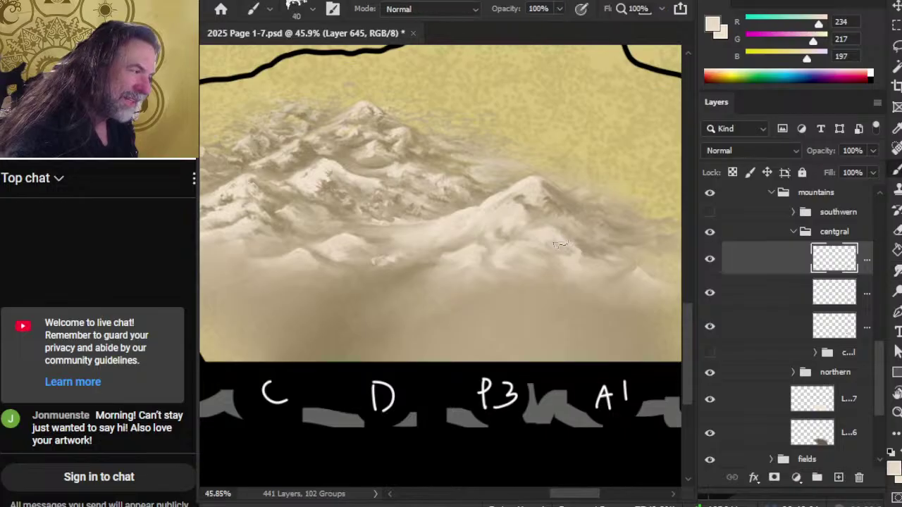
# Paint pale cream highlights on the large peak's lower right slope and smudge them into the surrounding shading.
pyautogui.press('r')
pyautogui.press('b')
pyautogui.press('r')
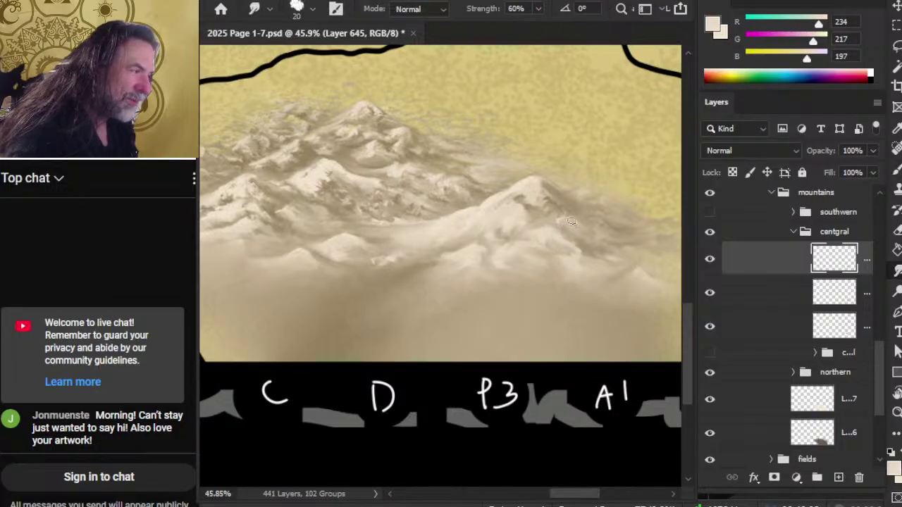
pyautogui.press('b')
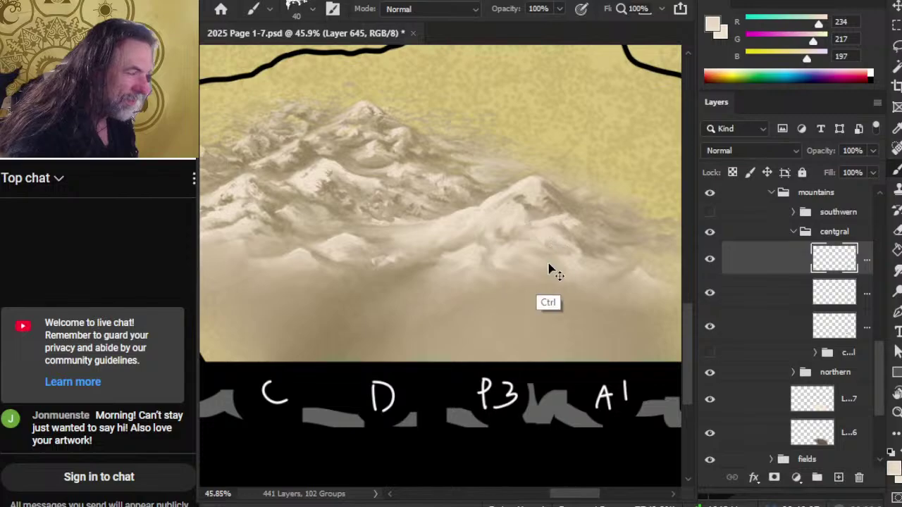
pyautogui.press('r')
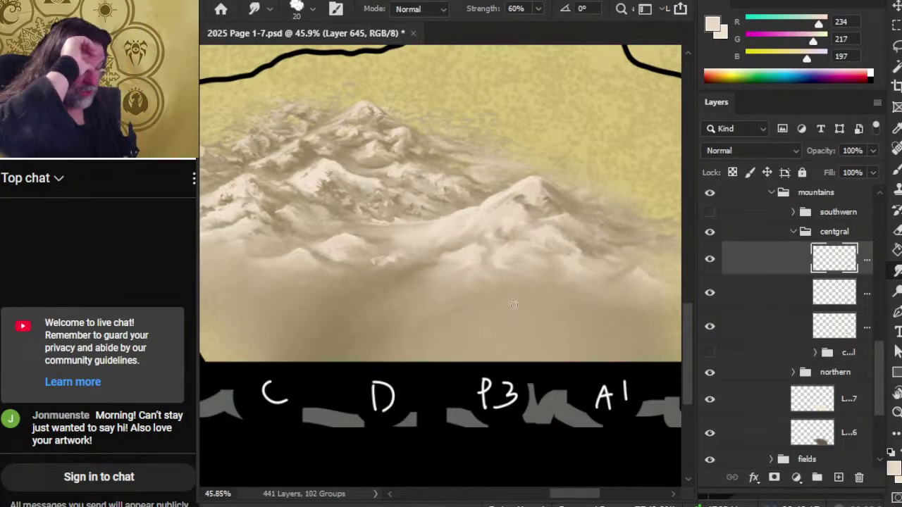
# Shade the large peak's lower right slopes with tans sampled nearby, and smudge the misty outer edge toward the yellow background.
pyautogui.keyDown('alt'); pyautogui.click(588, 274); pyautogui.keyUp('alt')
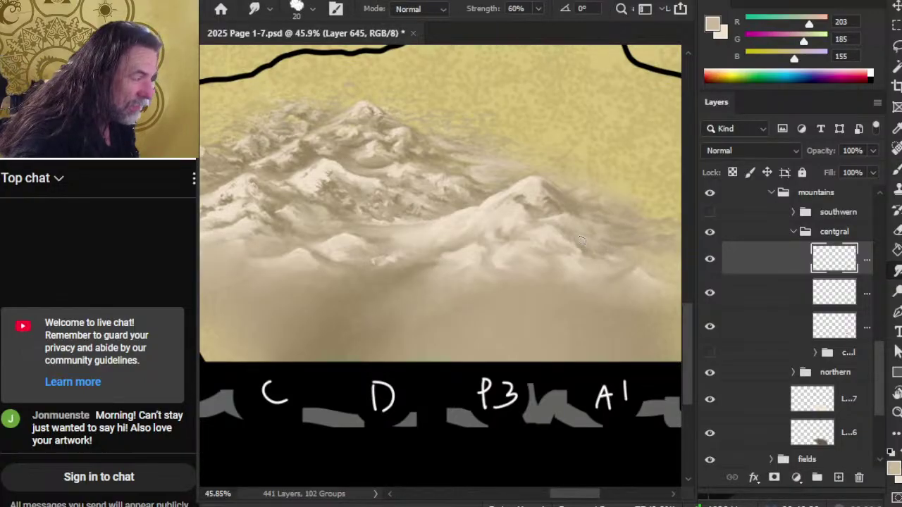
pyautogui.press('b')
pyautogui.keyDown('alt'); pyautogui.click(617, 252); pyautogui.keyUp('alt')
pyautogui.press('r')
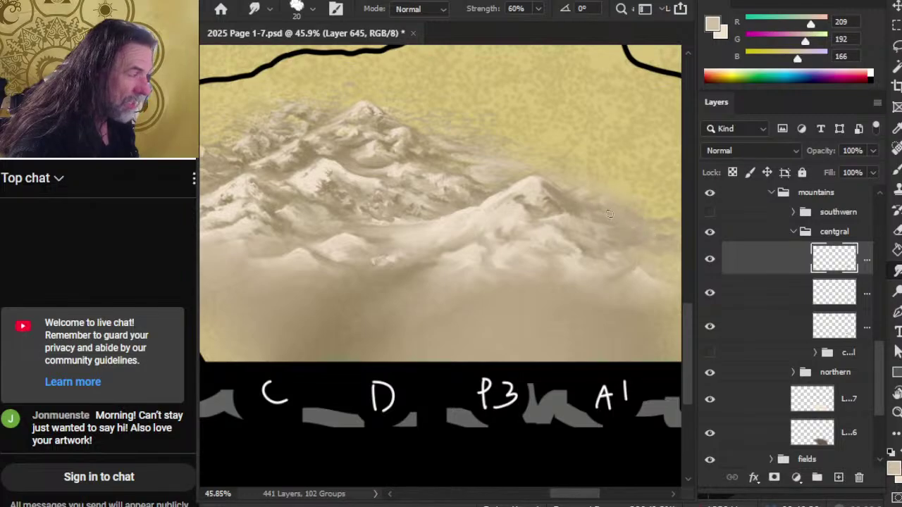
pyautogui.press('b')
pyautogui.keyDown('alt'); pyautogui.click(599, 249); pyautogui.keyUp('alt')
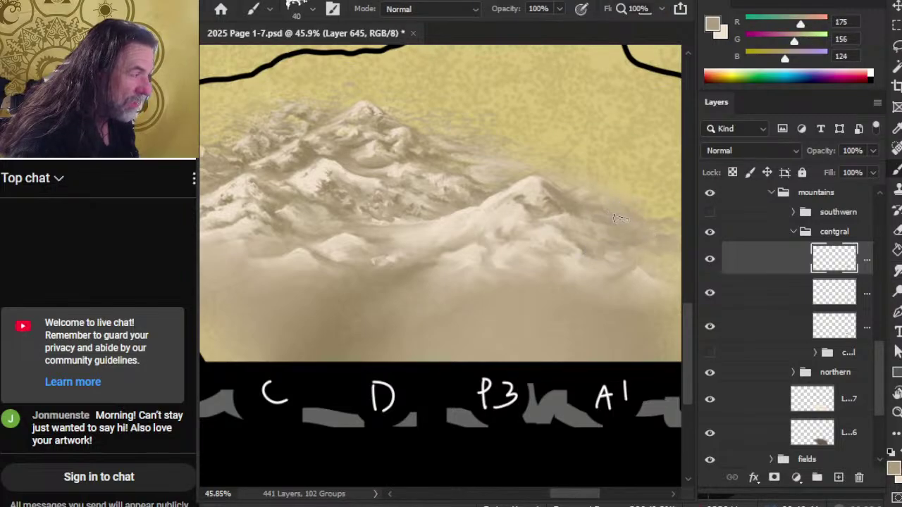
pyautogui.press('r')
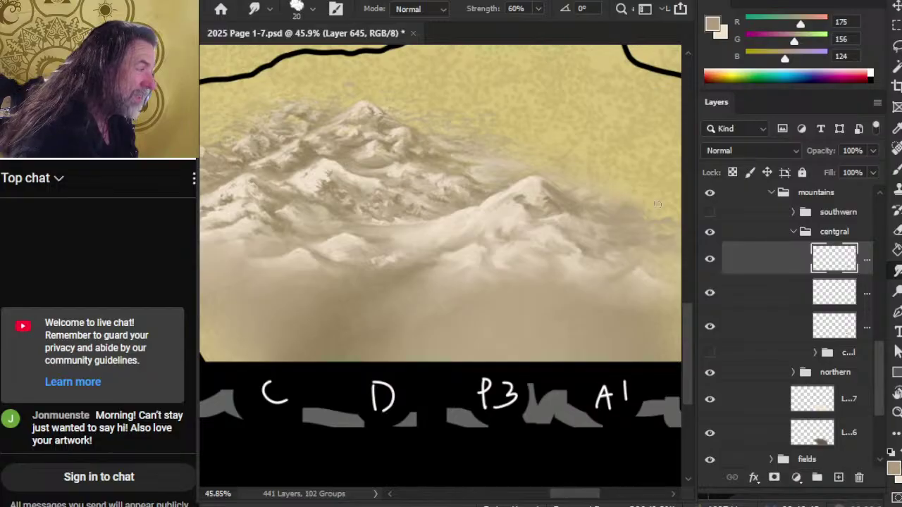
pyautogui.moveTo(644, 206)
pyautogui.mouseDown()
pyautogui.moveTo(627, 196)
pyautogui.moveTo(640, 193)
pyautogui.mouseUp()
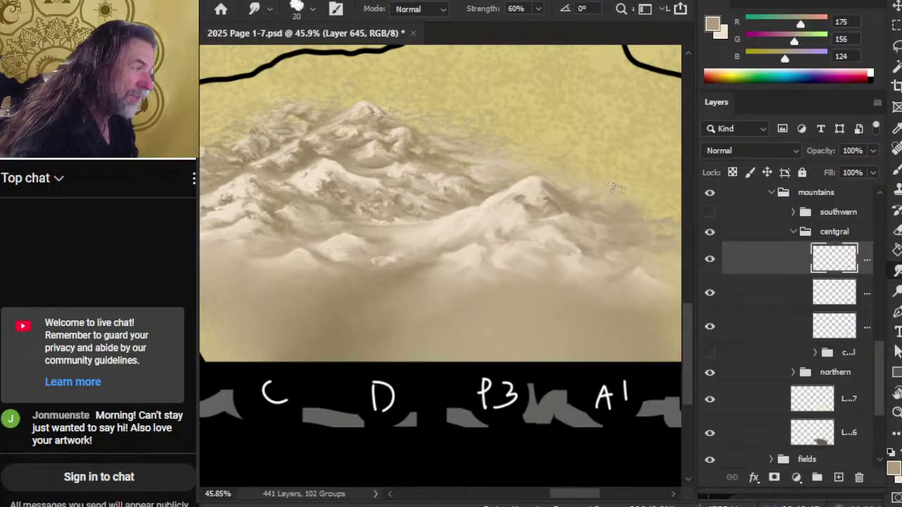
# Sample the yellow background and, with the brush at size 25, paint small breaks into the misty edge behind and beside the large peak.
pyautogui.press('b')
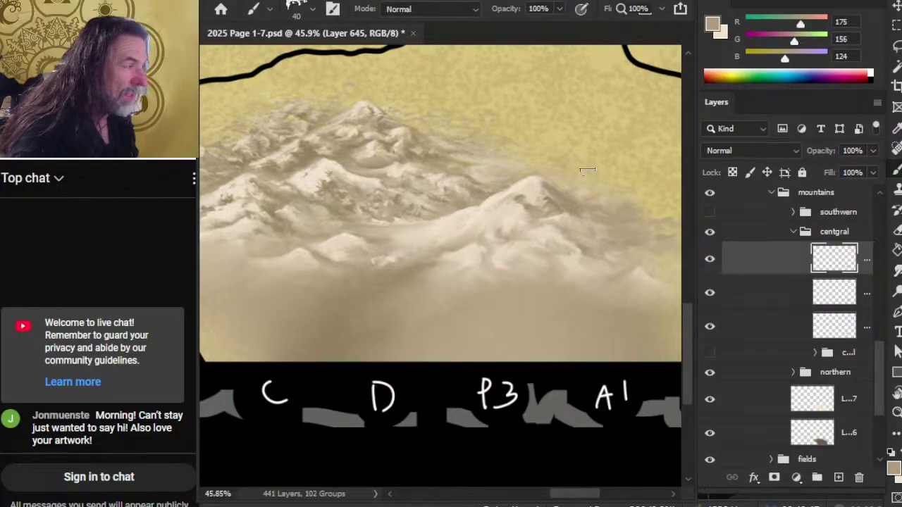
pyautogui.keyDown('alt'); pyautogui.click(577, 143); pyautogui.keyUp('alt')
pyautogui.keyDown('alt'); pyautogui.click(576, 180); pyautogui.keyUp('alt')
pyautogui.press('[')
pyautogui.press('[')
pyautogui.press('[')
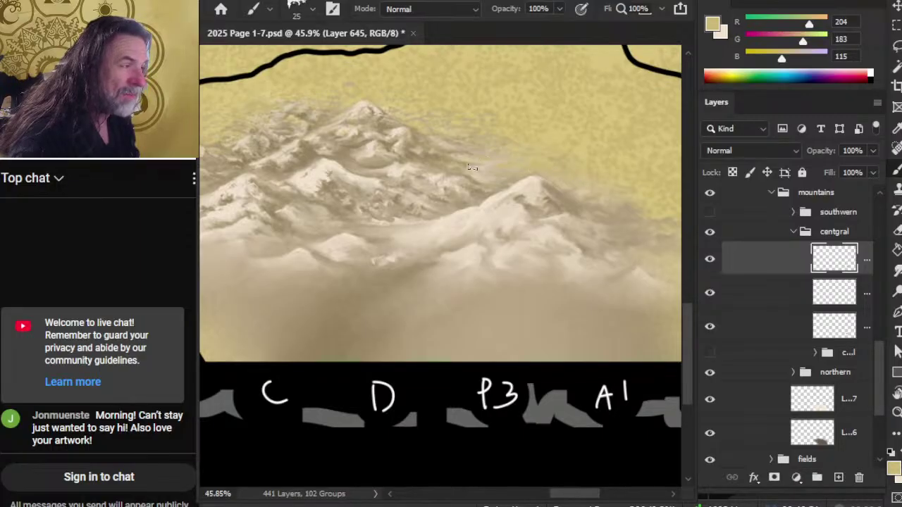
pyautogui.press('r')
pyautogui.press('b')
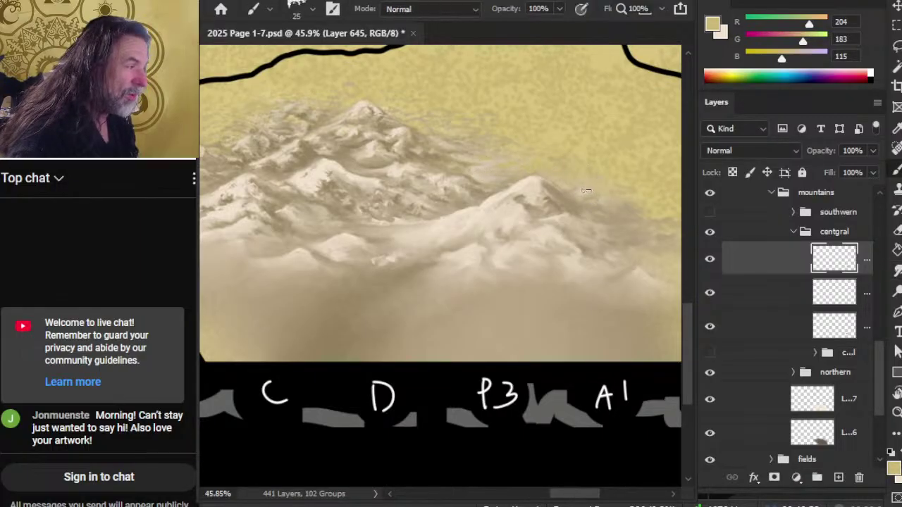
# Sample a light tan from the large peak's right slope, then paint and smudge it among the yellow breaks at the misty edge.
pyautogui.press('alt')
pyautogui.keyDown('alt'); pyautogui.click(607, 226); pyautogui.keyUp('alt')
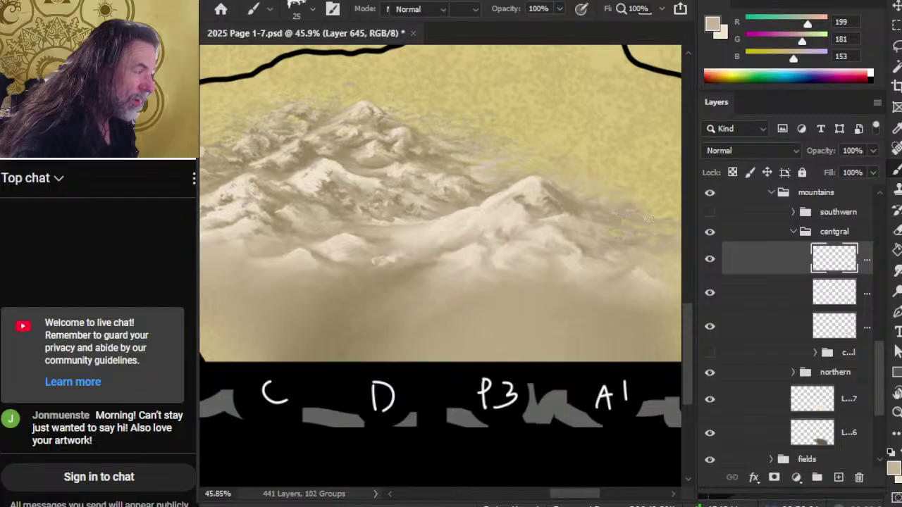
pyautogui.press('r')
pyautogui.press('b')
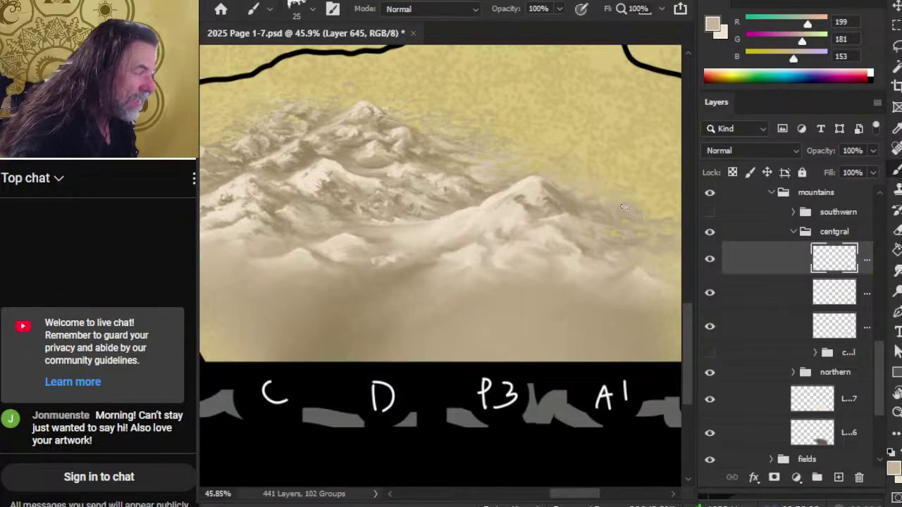
pyautogui.press('r')
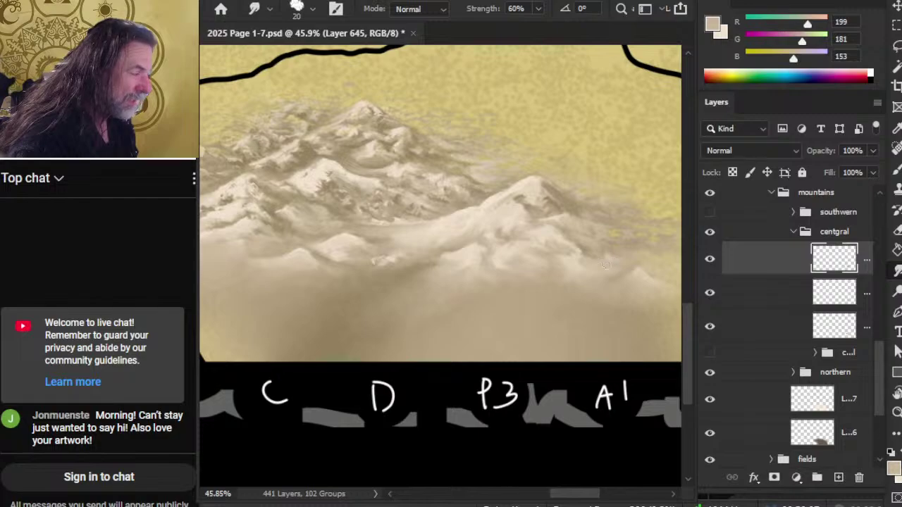
# Shade the right side and foot of the small left hill with a sampled medium tan, and smudge the strokes.
pyautogui.press('z')
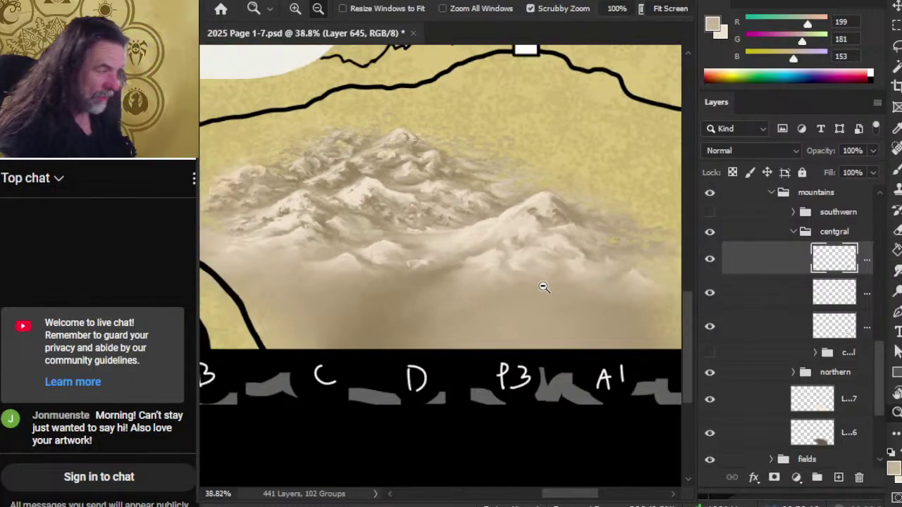
pyautogui.keyDown('alt'); pyautogui.click(564, 289); pyautogui.keyUp('alt')
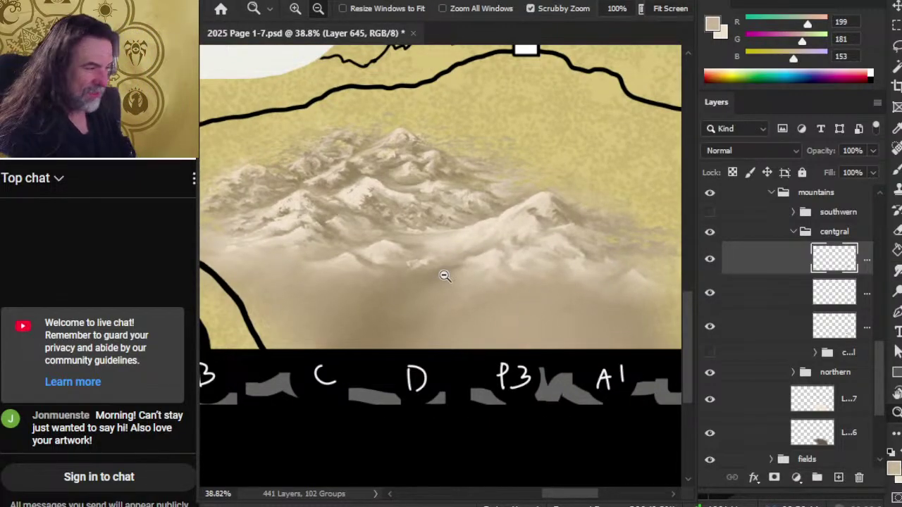
pyautogui.keyDown('alt'); pyautogui.click(495, 276); pyautogui.keyUp('alt')
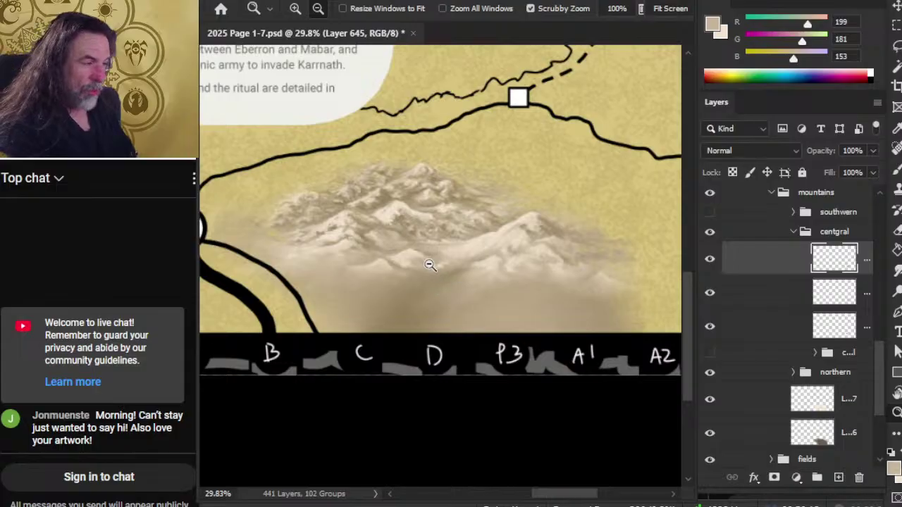
pyautogui.scroll(2, 429, 261)
pyautogui.press('b')
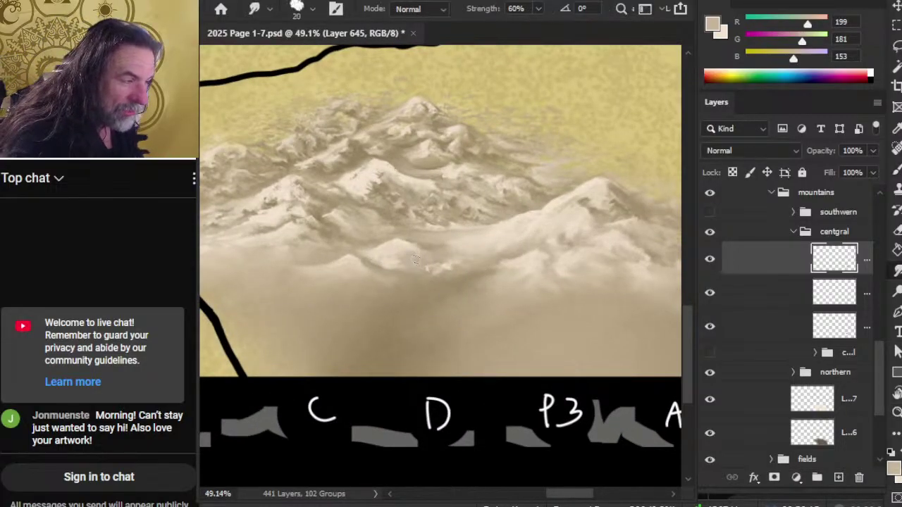
pyautogui.press('alt')
pyautogui.keyDown('alt'); pyautogui.click(381, 265); pyautogui.keyUp('alt')
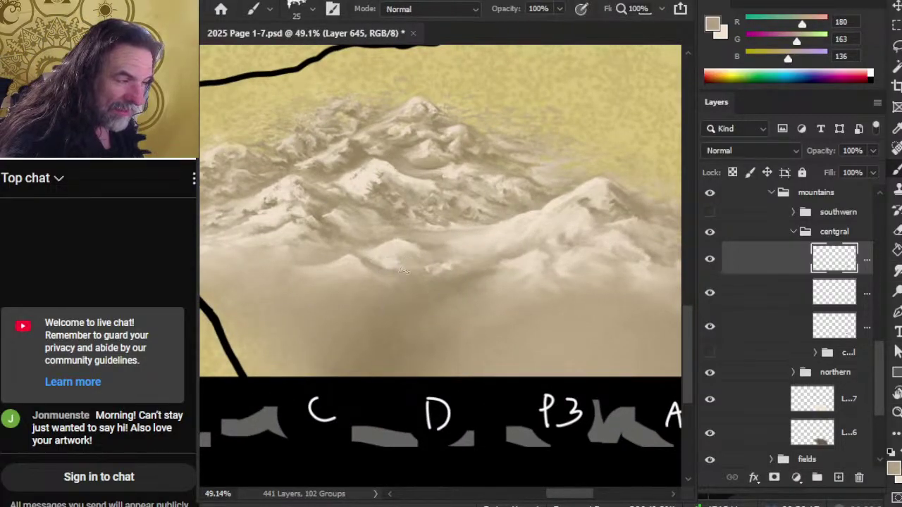
pyautogui.moveTo(417, 260)
pyautogui.mouseDown()
pyautogui.moveTo(446, 260)
pyautogui.moveTo(420, 266)
pyautogui.mouseUp()
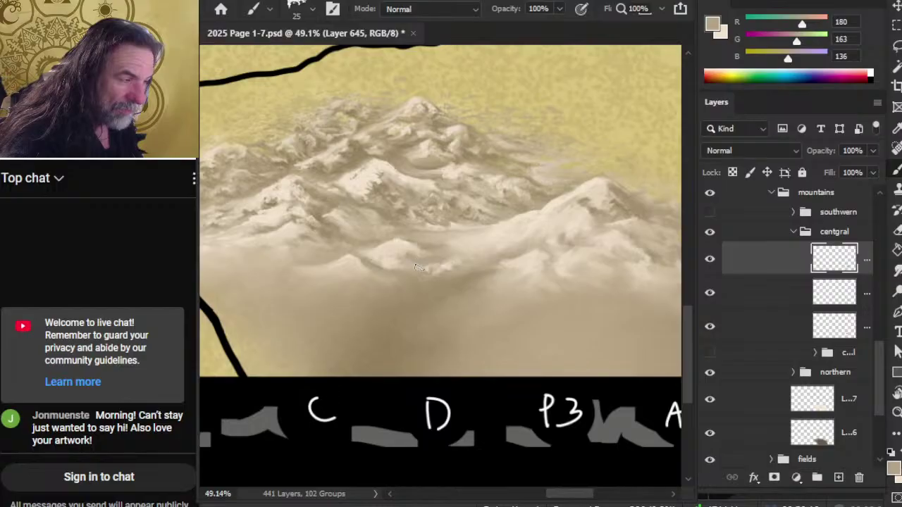
pyautogui.press('r')
pyautogui.press('b')
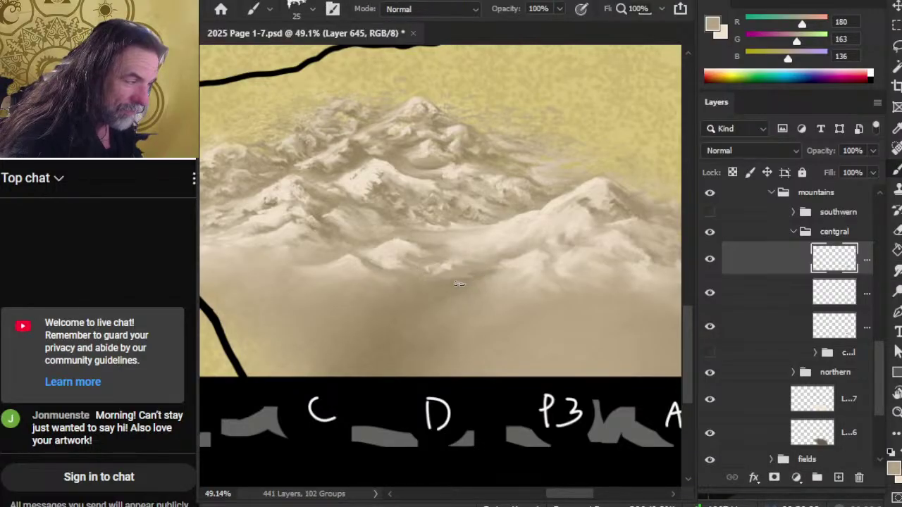
# Sample a darker brown below the low ridge, then paint and smudge shadows along the large peak's right shoulder.
pyautogui.keyDown('alt'); pyautogui.click(457, 280); pyautogui.keyUp('alt')
pyautogui.press('r')
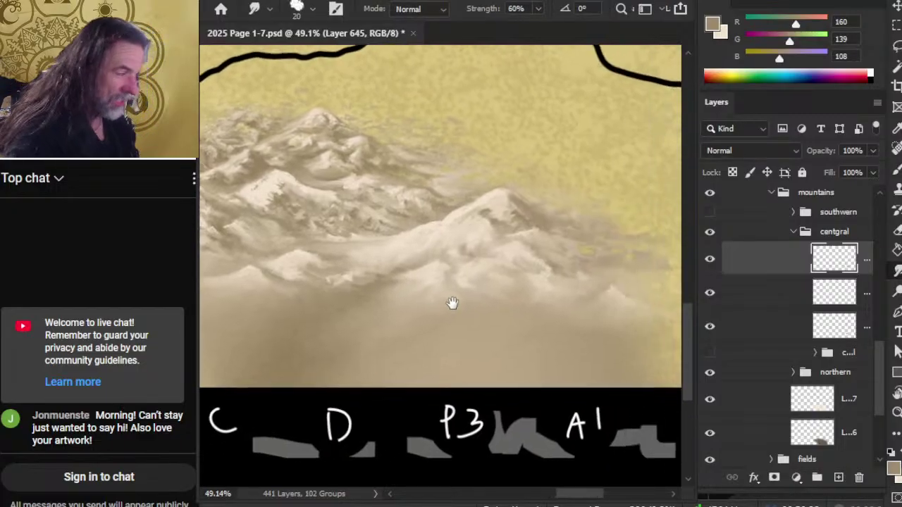
pyautogui.hscroll(3, 453, 302)
pyautogui.press('b')
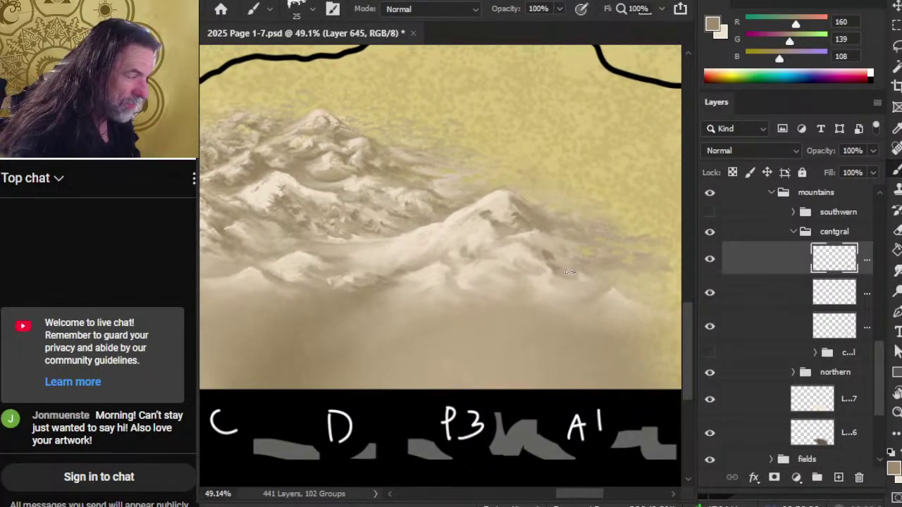
pyautogui.press('r')
pyautogui.press('b')
pyautogui.press('r')
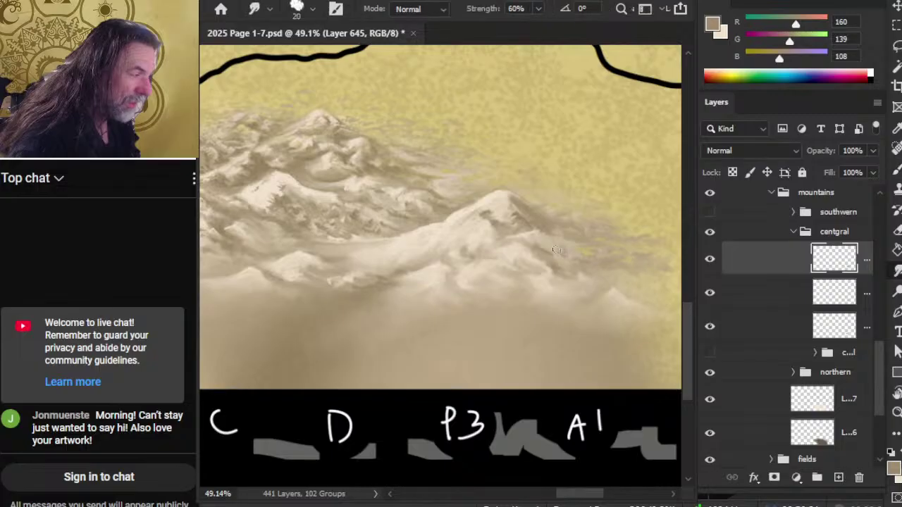
pyautogui.press('b')
pyautogui.press('r')
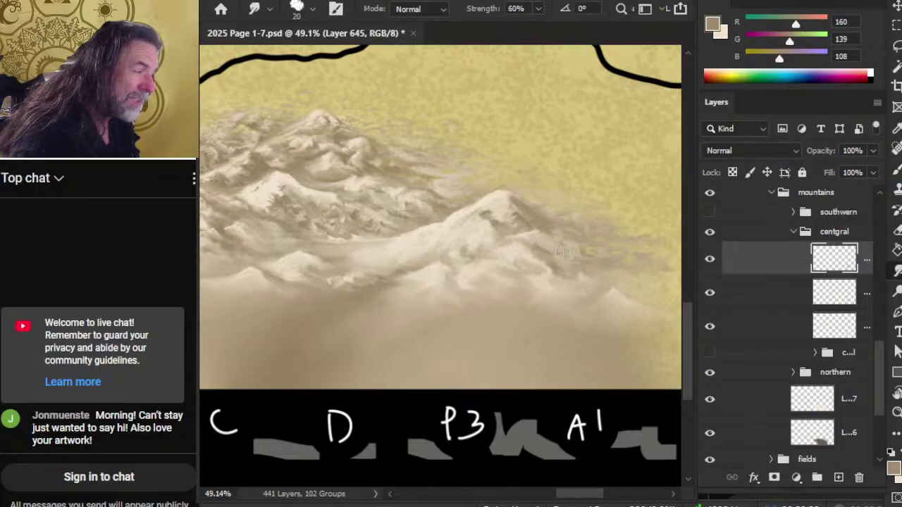
pyautogui.press('b')
pyautogui.press('r')
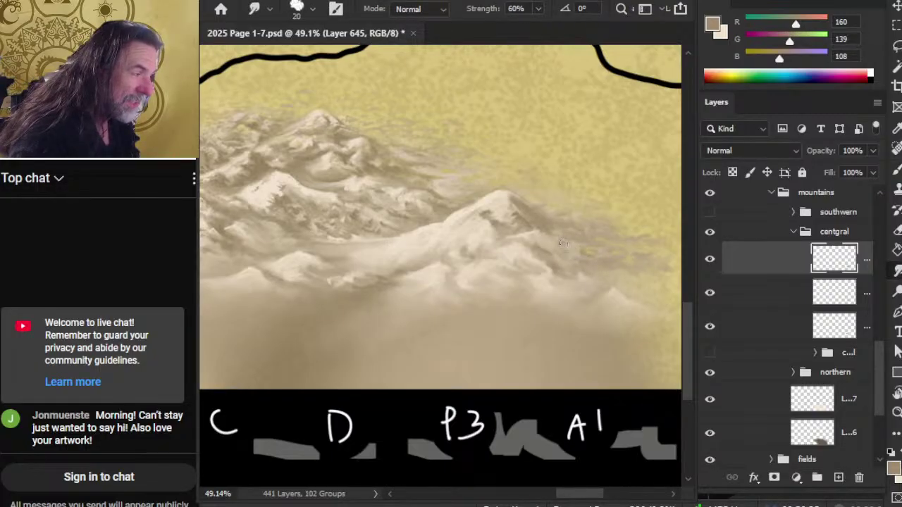
# Extend the darker brown shading down the large peak's lower right ridge toward the misty edge, smudging it in.
pyautogui.press('b')
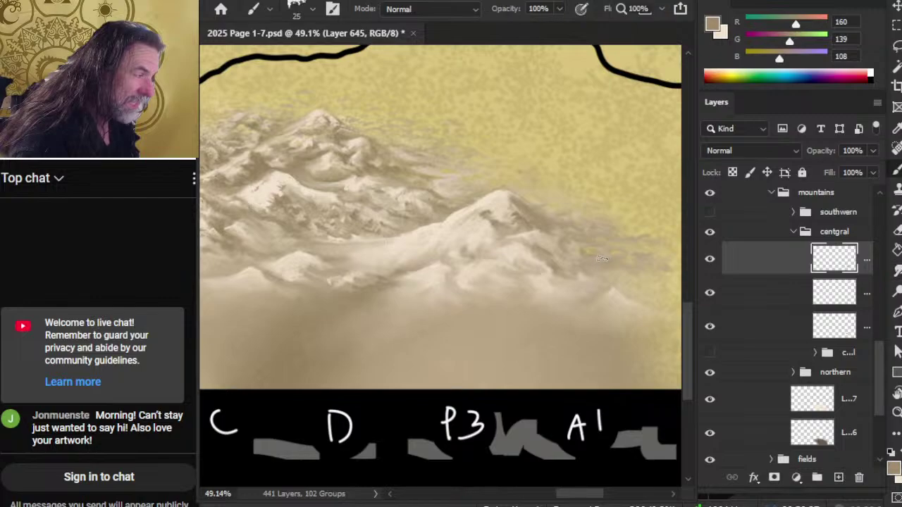
pyautogui.press('r')
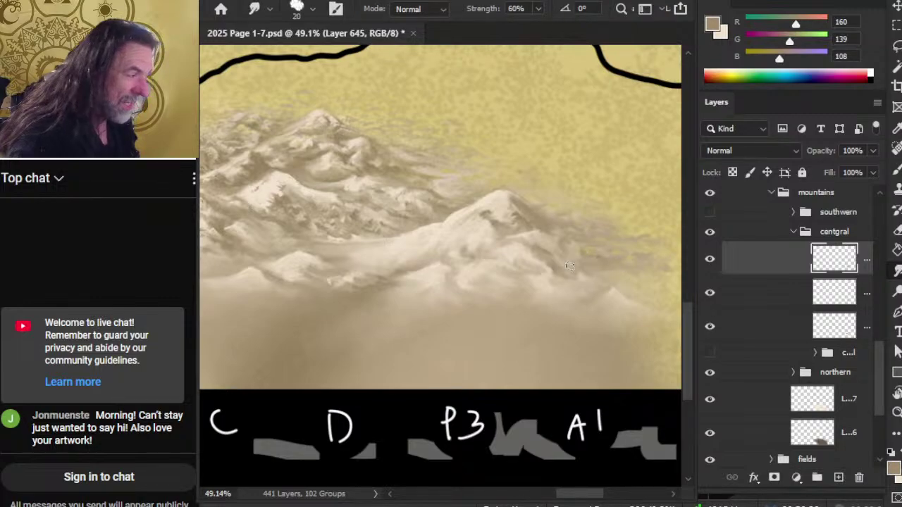
pyautogui.press('b')
pyautogui.press('r')
pyautogui.press('b')
pyautogui.press('r')
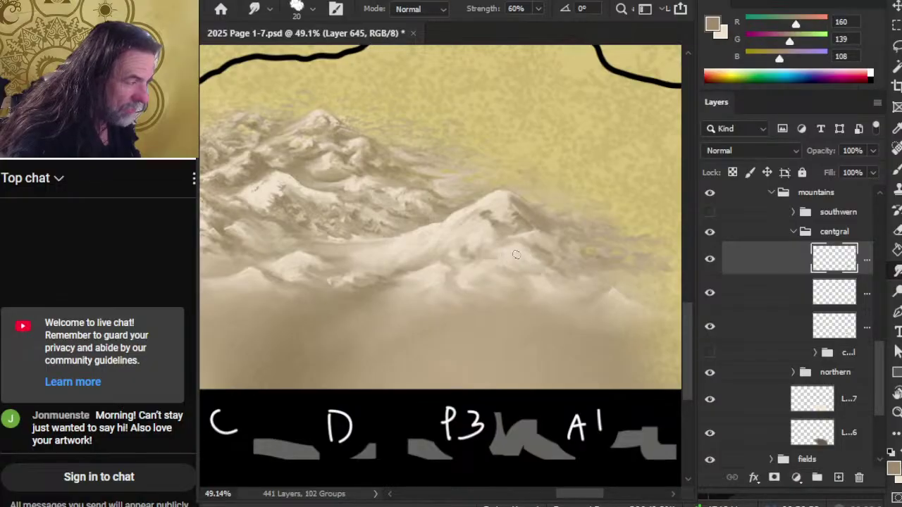
# Sample a light tan on the large peak's front slope, then paint and smudge soft shading across its lower right folds.
pyautogui.press('b')
pyautogui.keyDown('alt'); pyautogui.click(495, 251); pyautogui.keyUp('alt')
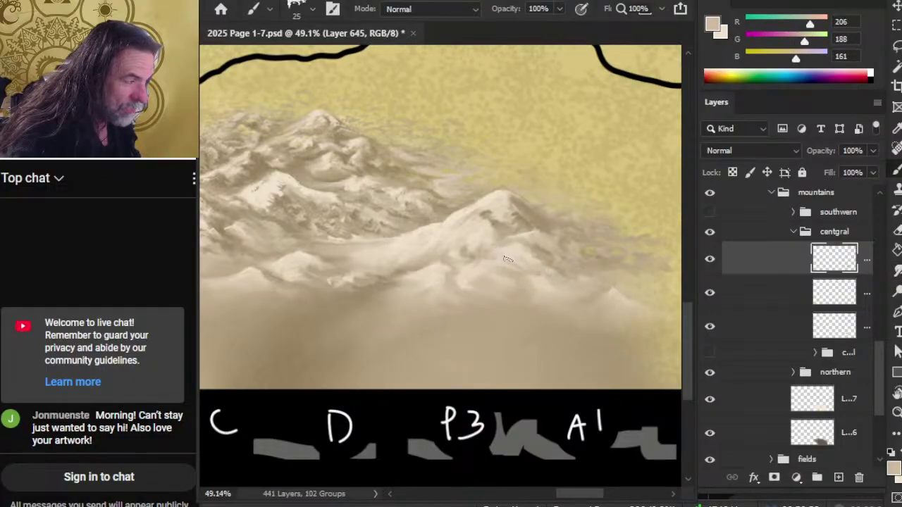
pyautogui.press('r')
pyautogui.press('b')
pyautogui.press('r')
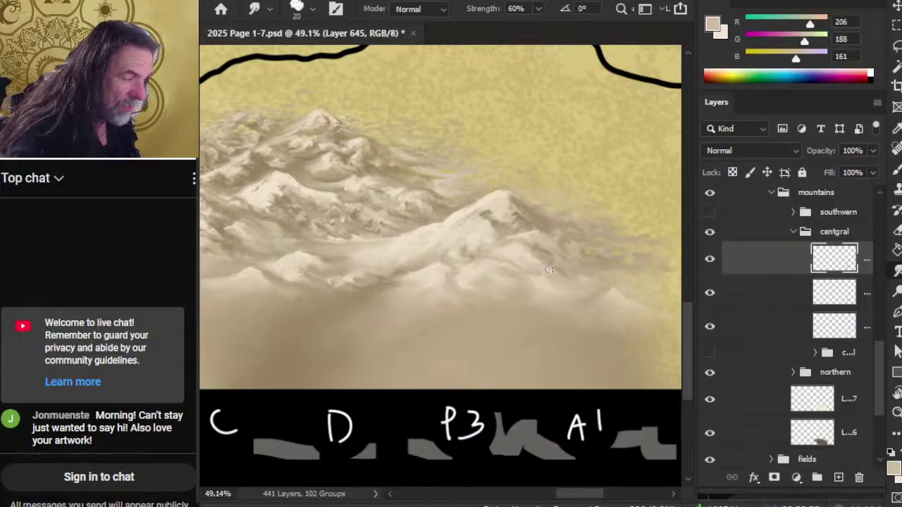
# Sample a pale cream beside the large peak's right ridge, then paint and smudge highlights along that ridge and its lower slopes.
pyautogui.press('b')
pyautogui.keyDown('alt'); pyautogui.click(553, 254); pyautogui.keyUp('alt')
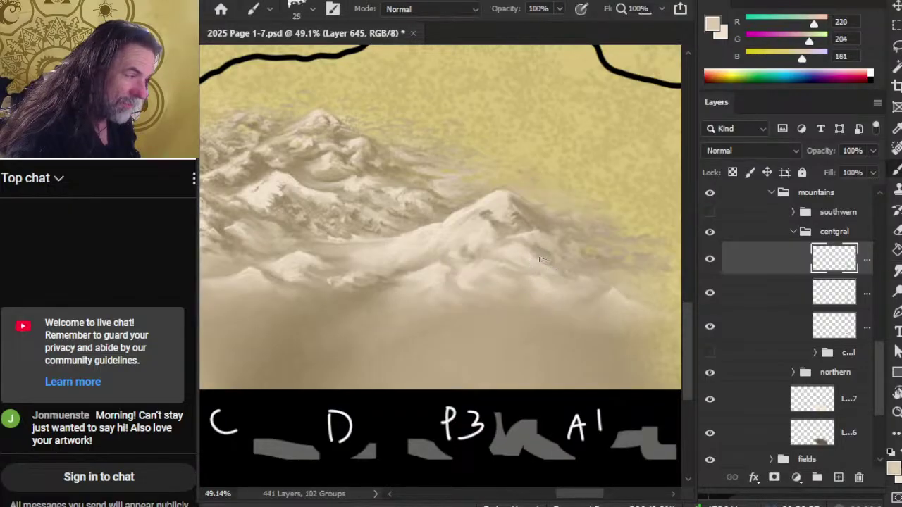
pyautogui.press('r')
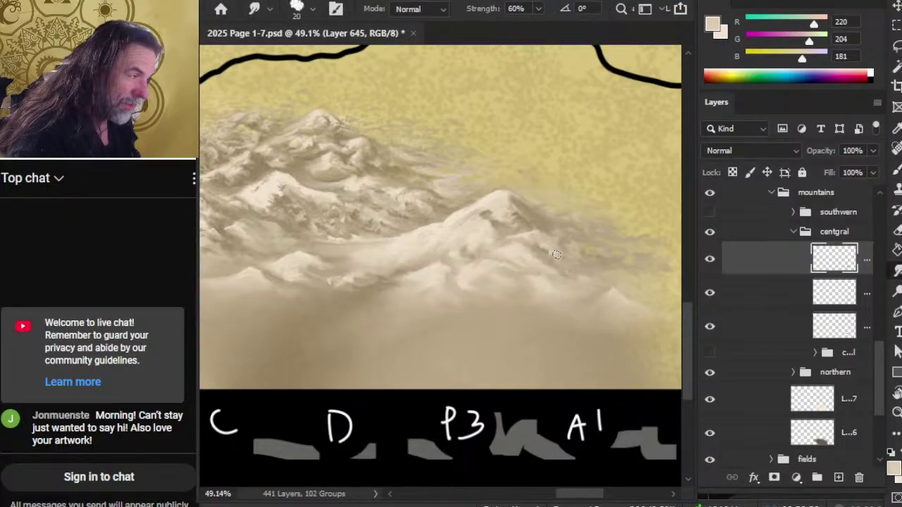
pyautogui.press('b')
pyautogui.press('r')
pyautogui.press('b')
pyautogui.press('r')
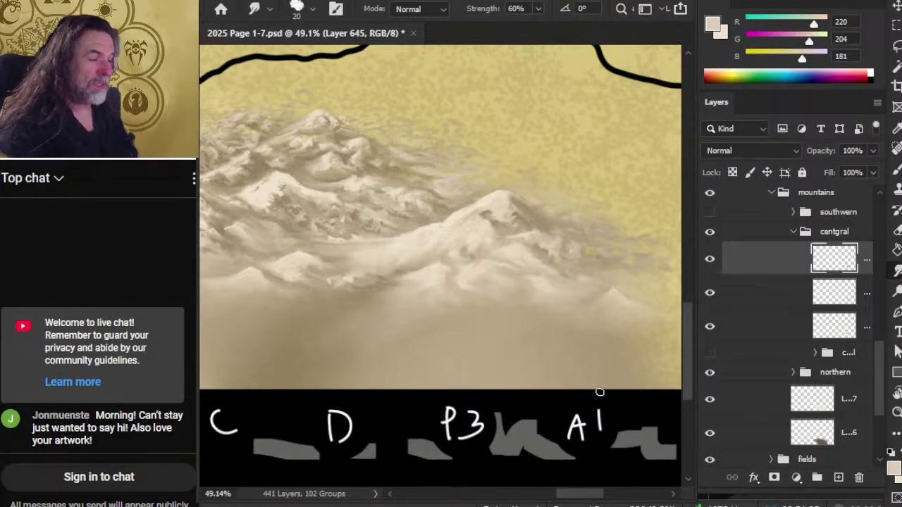
pyautogui.press('b')
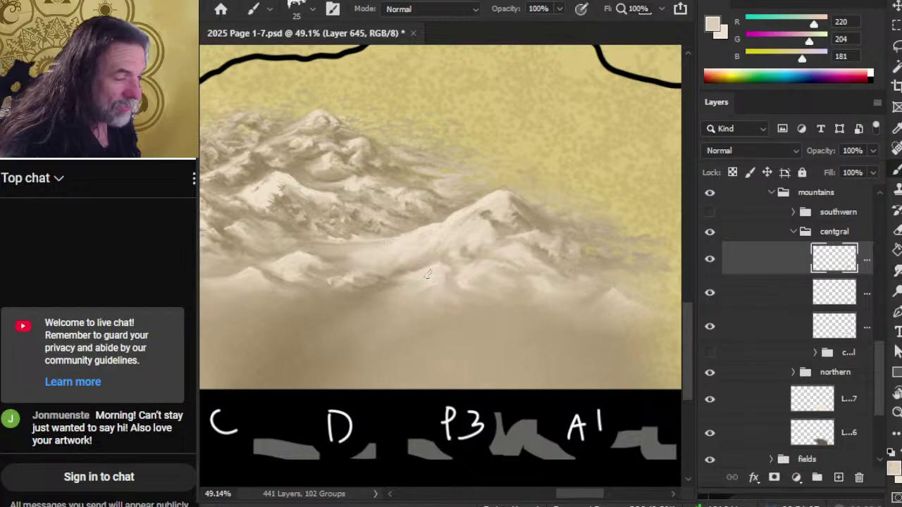
# Sample a bright cream on the large peak's left slope, then paint and smudge highlights onto the foothill below it.
pyautogui.press('r')
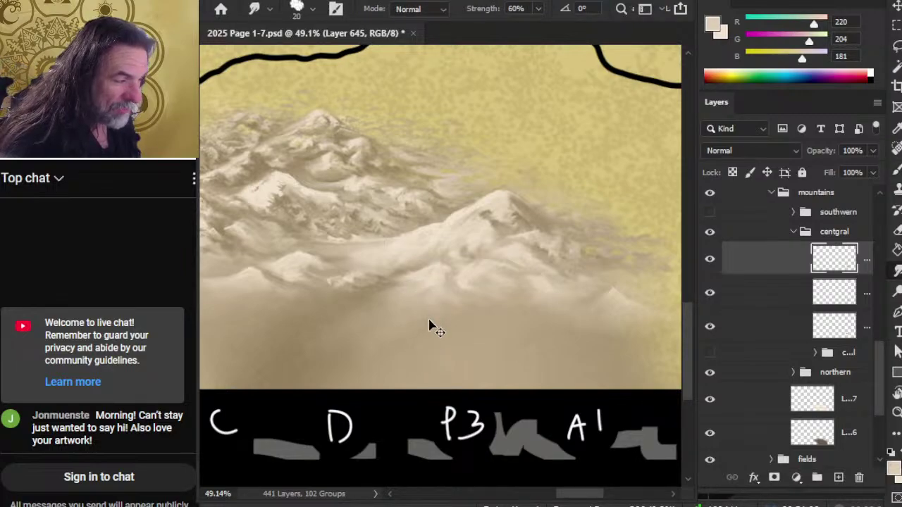
pyautogui.press('b')
pyautogui.keyDown('alt'); pyautogui.click(445, 240); pyautogui.keyUp('alt')
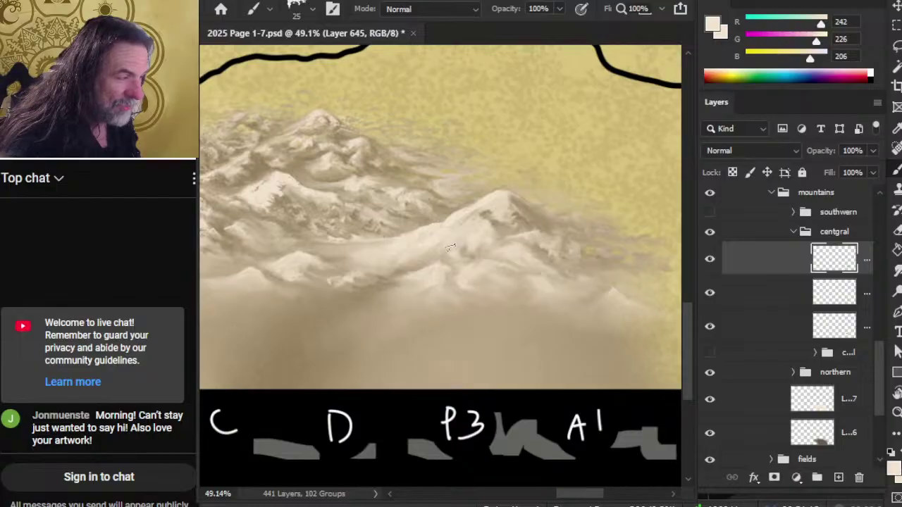
pyautogui.press('r')
pyautogui.press('b')
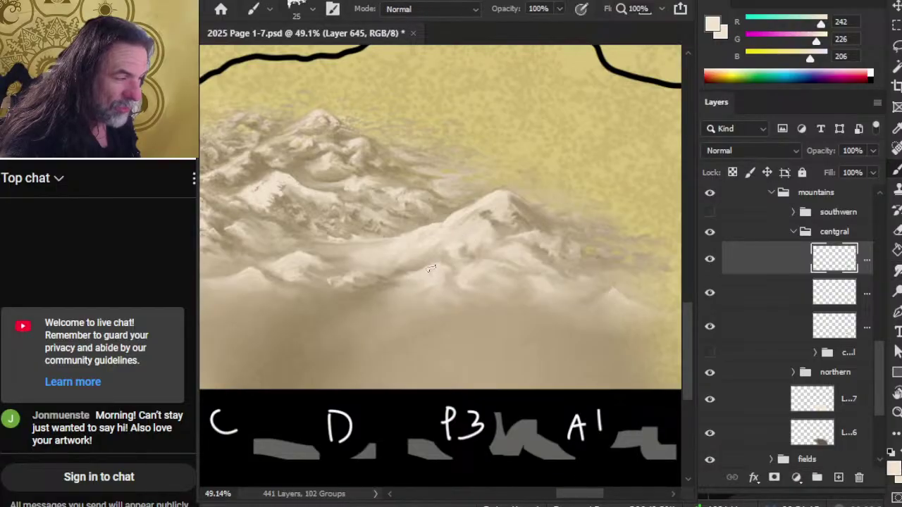
pyautogui.press('r')
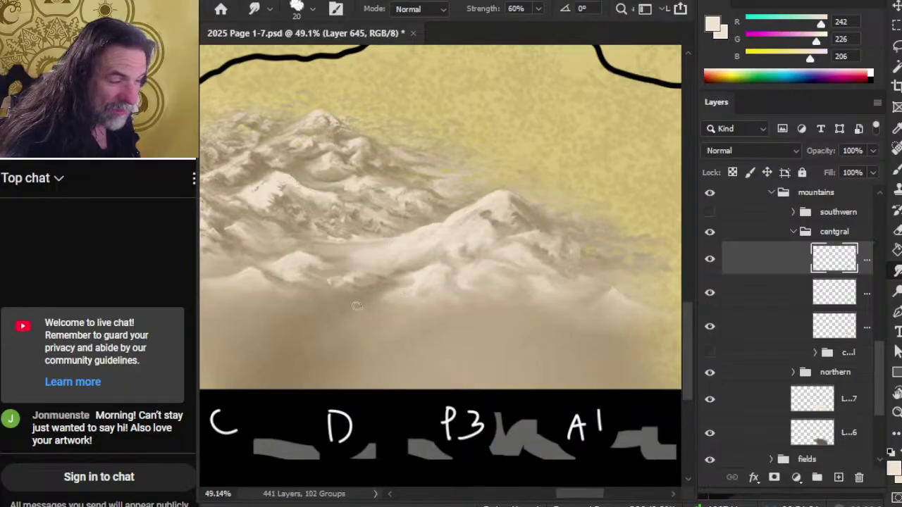
# Extend the bright cream to the end of the small low ridge and the adjoining foothill's base, smudging both into the mist.
pyautogui.press('b')
pyautogui.press('r')
pyautogui.moveTo(341, 289)
pyautogui.mouseDown()
pyautogui.moveTo(317, 295)
pyautogui.moveTo(377, 289)
pyautogui.moveTo(288, 311)
pyautogui.moveTo(307, 301)
pyautogui.moveTo(329, 311)
pyautogui.moveTo(315, 289)
pyautogui.moveTo(338, 291)
pyautogui.moveTo(333, 319)
pyautogui.moveTo(425, 271)
pyautogui.moveTo(358, 331)
pyautogui.moveTo(396, 302)
pyautogui.mouseUp()
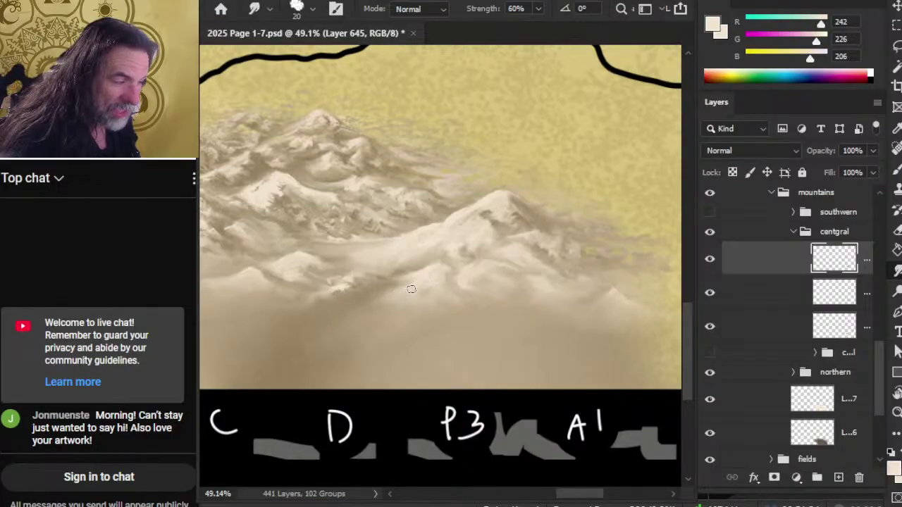
pyautogui.press('b')
pyautogui.moveTo(416, 285); pyautogui.dragTo(405, 293)
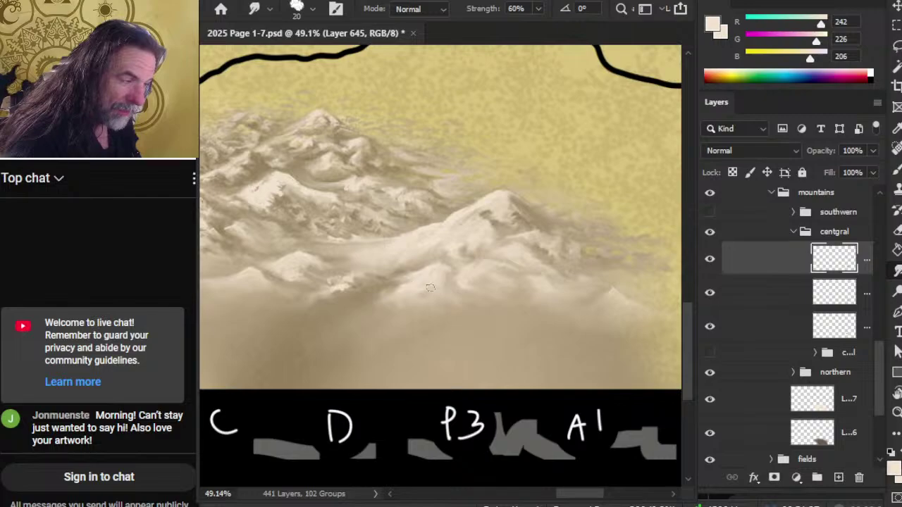
pyautogui.press('b')
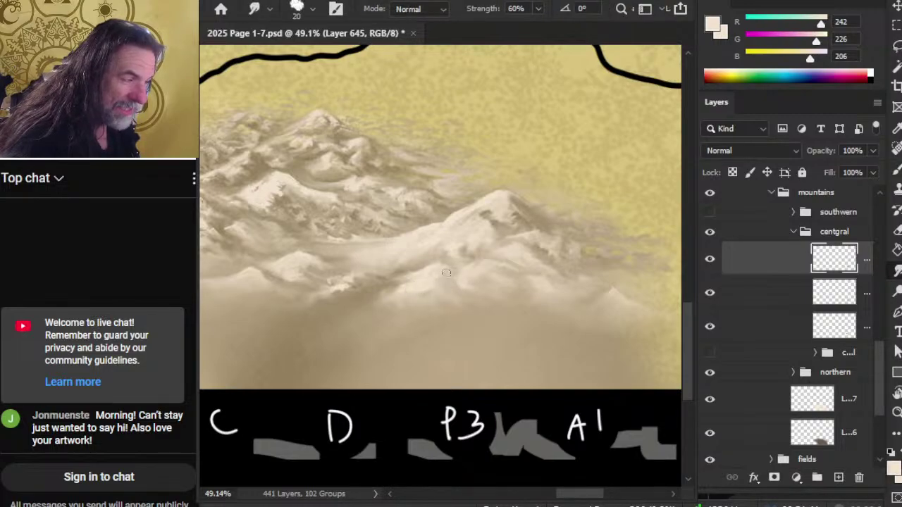
# Sample a medium brown on the large peak's front slope, then paint and smudge shaded folds there and along its left ridge crest.
pyautogui.press('b')
pyautogui.keyDown('alt'); pyautogui.click(475, 242); pyautogui.keyUp('alt')
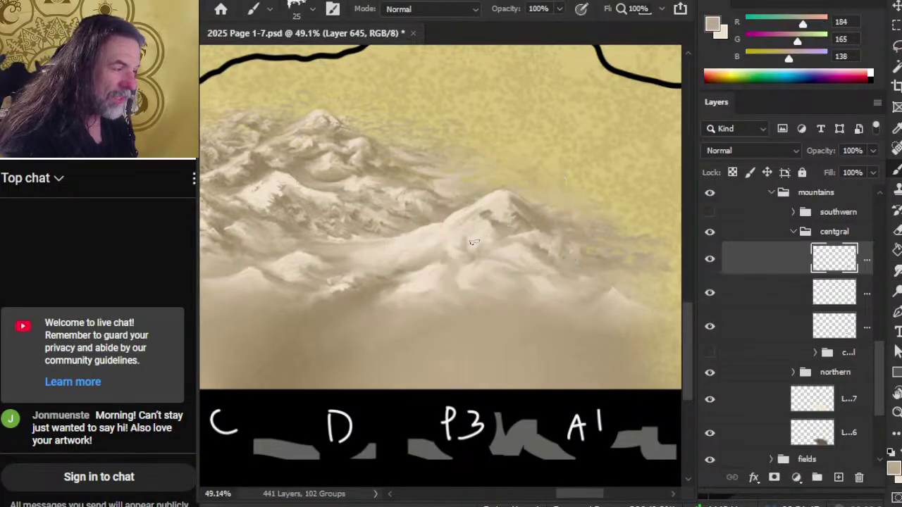
pyautogui.press('r')
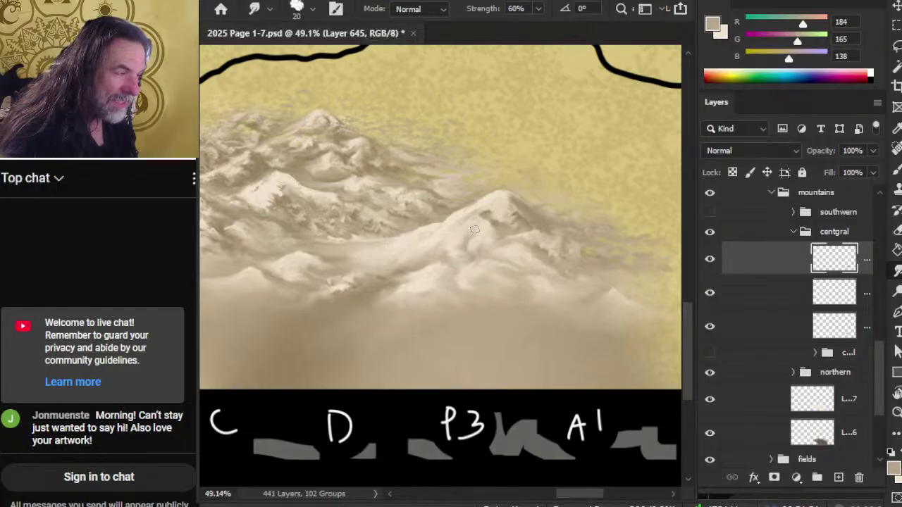
pyautogui.press('b')
pyautogui.press('r')
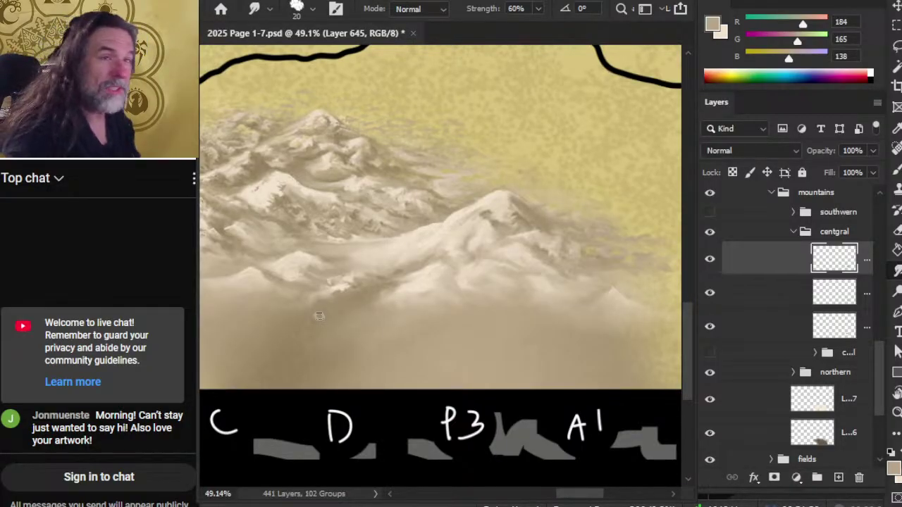
pyautogui.press('b')
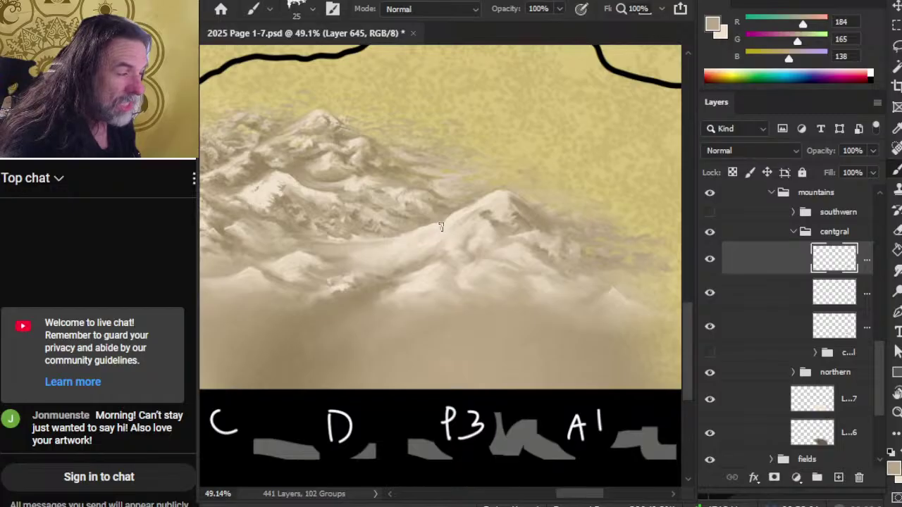
pyautogui.press('r')
pyautogui.press('b')
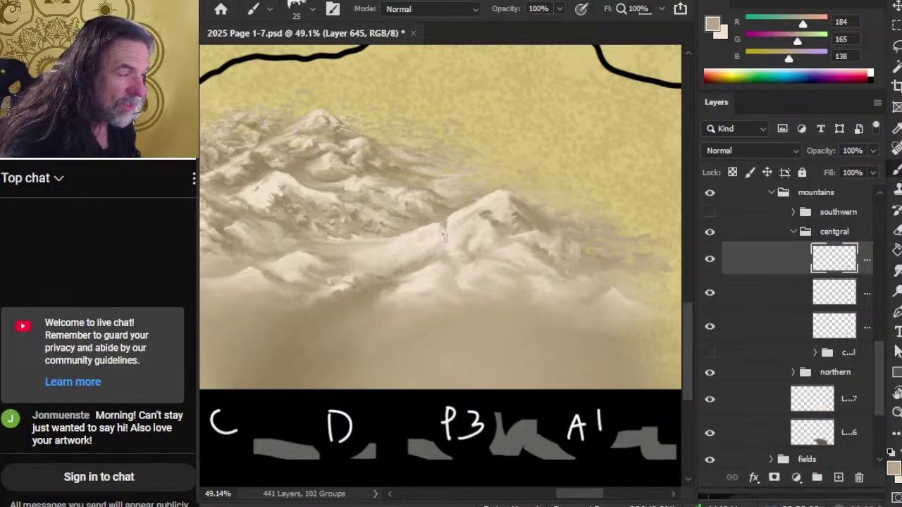
pyautogui.press('r')
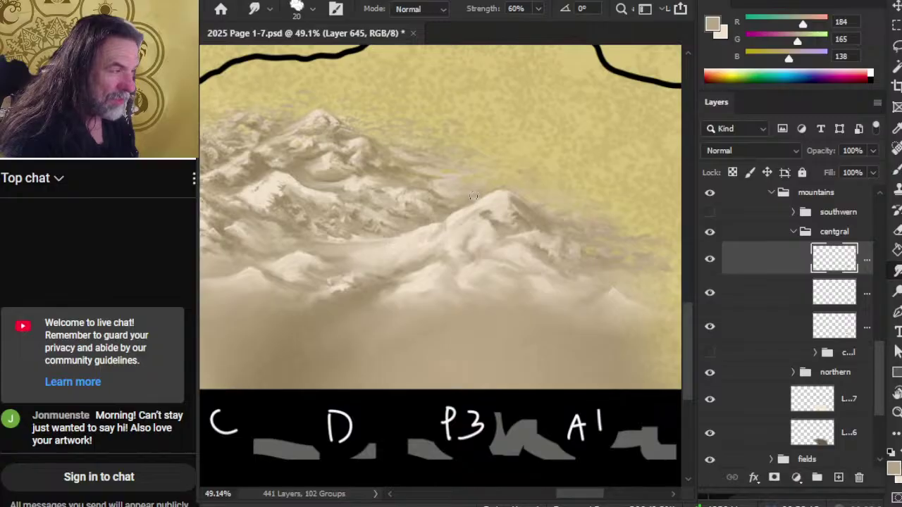
# Sample a bright cream just below the large peak's summit, then paint and smudge highlights down its left ridge.
pyautogui.press('b')
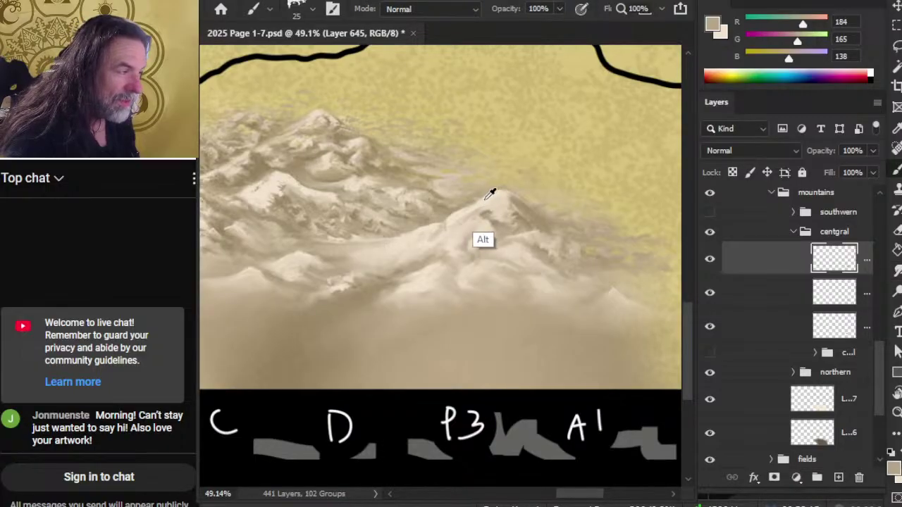
pyautogui.keyDown('alt'); pyautogui.click(482, 202); pyautogui.keyUp('alt')
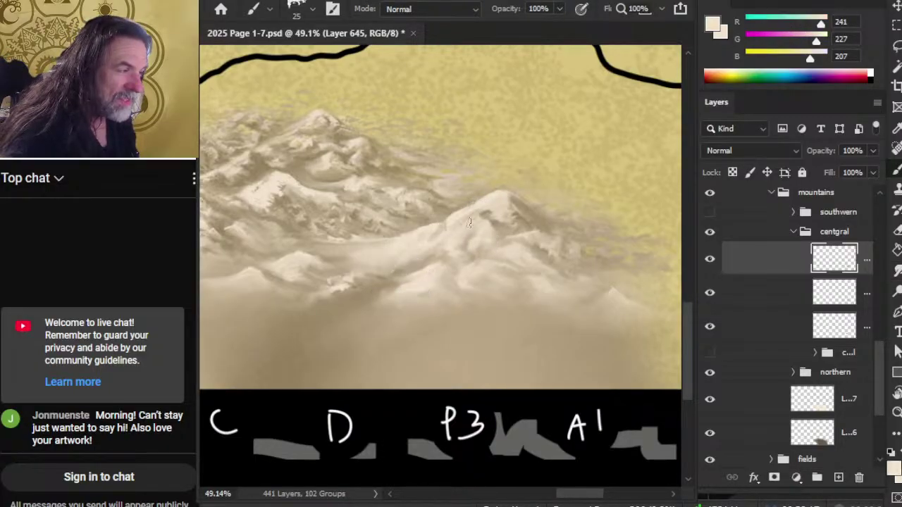
pyautogui.press('r')
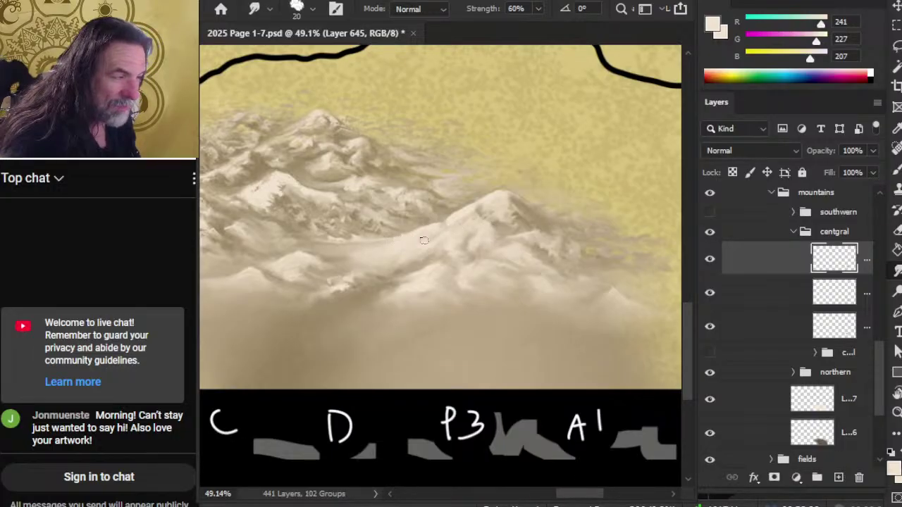
pyautogui.press('b')
pyautogui.press('r')
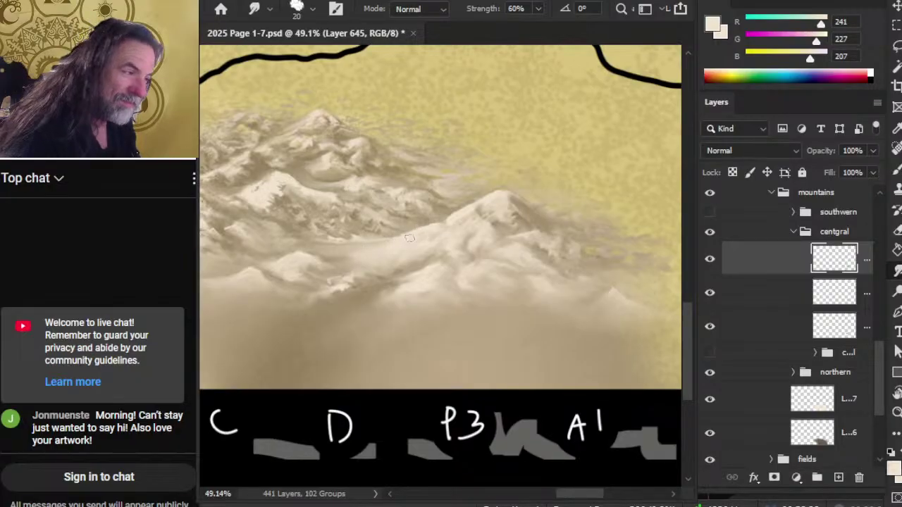
# Sample a light tan on the large peak's upper left slope, then paint and smudge soft shading across its front face.
pyautogui.press('b')
pyautogui.keyDown('alt'); pyautogui.click(475, 212); pyautogui.keyUp('alt')
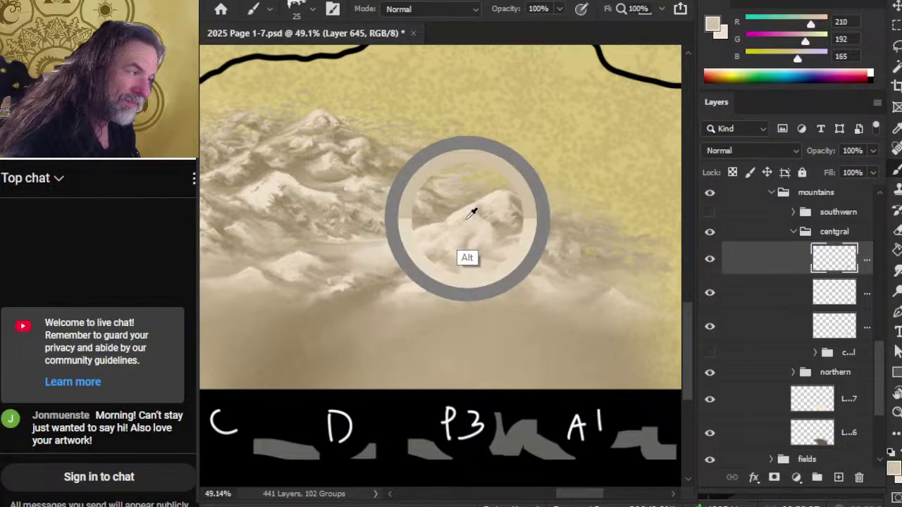
pyautogui.press('r')
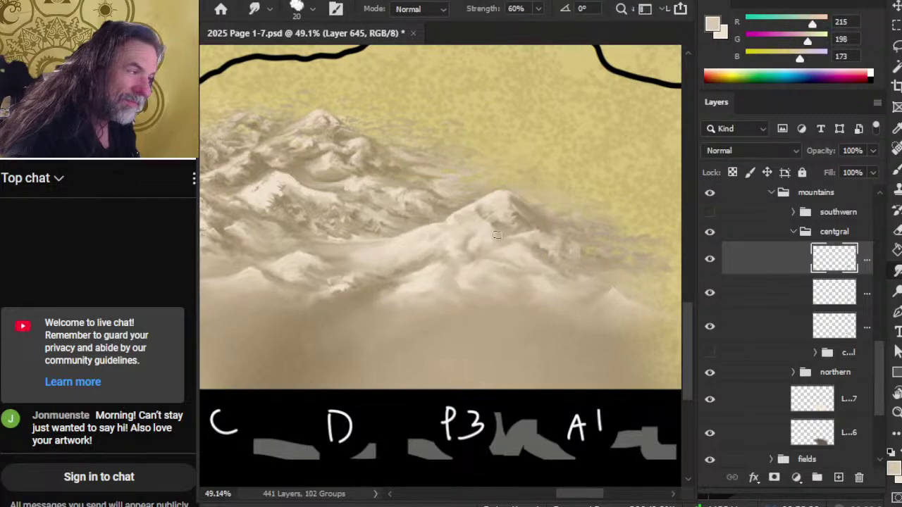
# Sample a cream at the large peak's summit, then paint and smudge highlights over its lower left slope and front foothills.
pyautogui.press('b')
pyautogui.keyDown('alt'); pyautogui.click(495, 195); pyautogui.keyUp('alt')
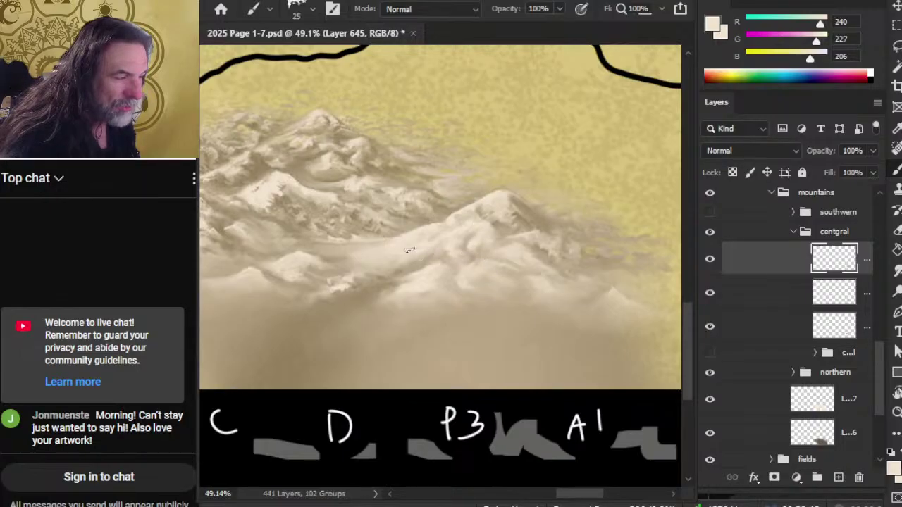
pyautogui.press('r')
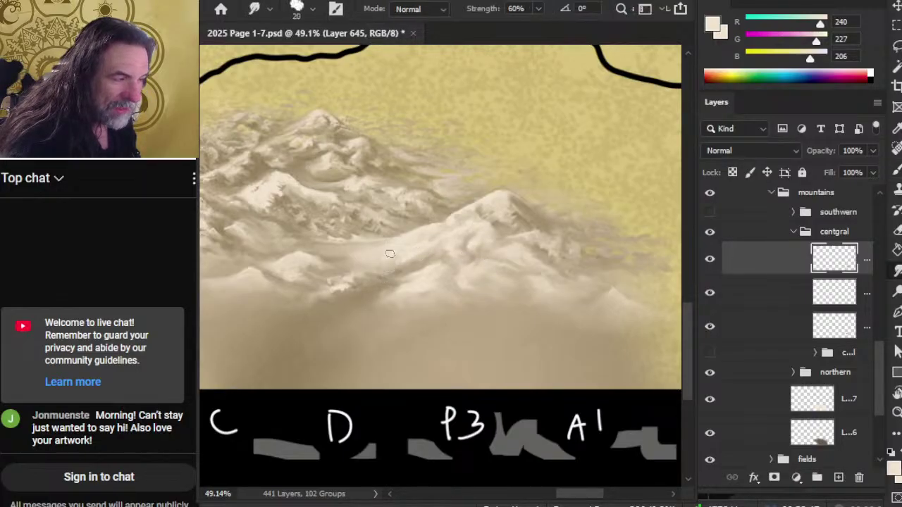
pyautogui.press('b')
pyautogui.press('r')
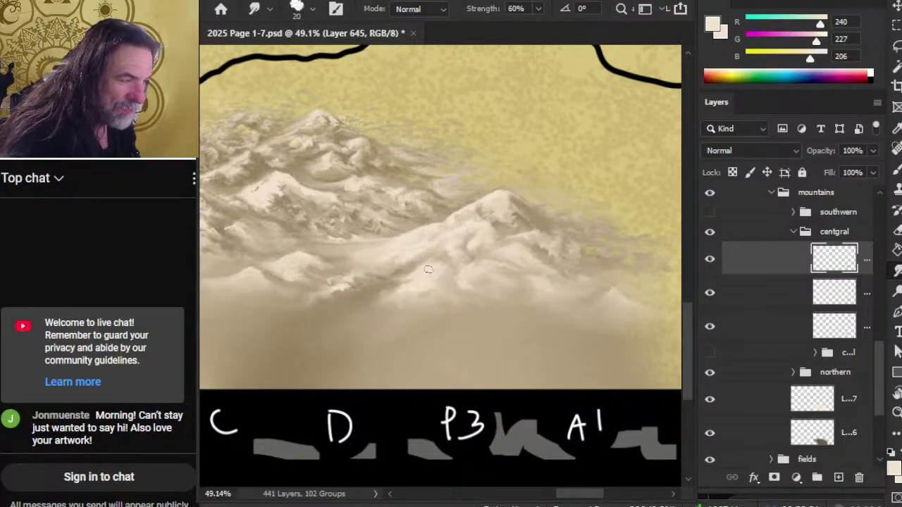
pyautogui.press('b')
pyautogui.press('r')
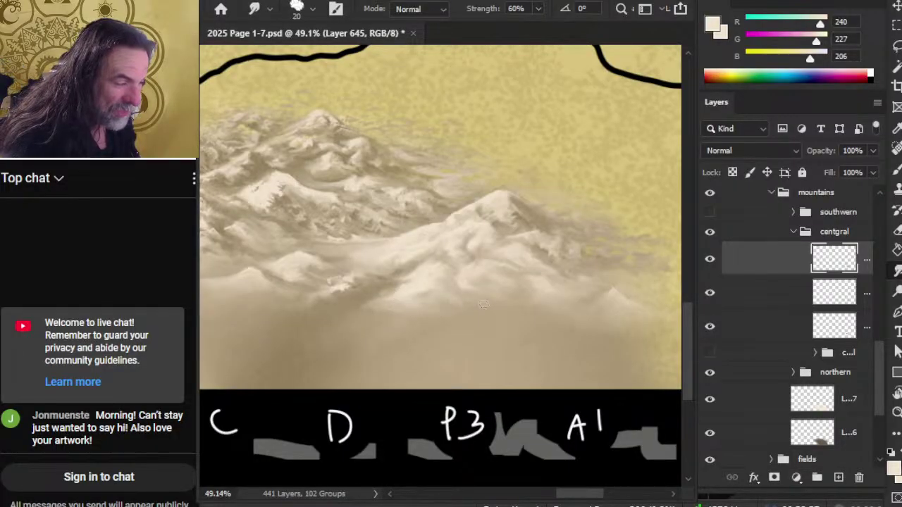
pyautogui.press('b')
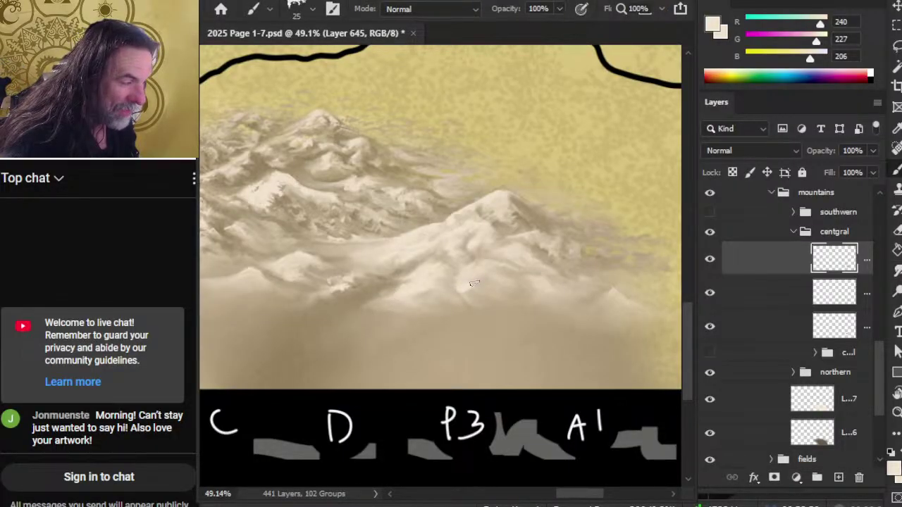
pyautogui.press('r')
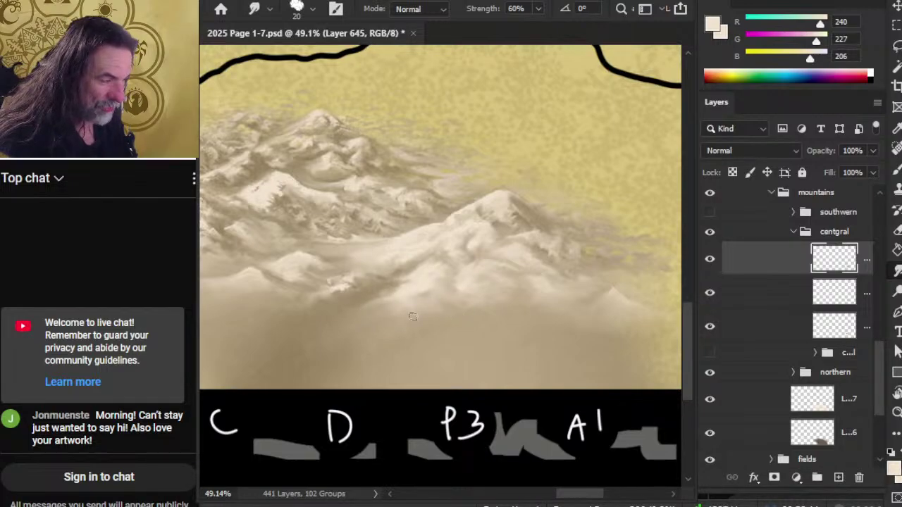
# Sample a darker brown in the valley left of the large peak's foothills, then paint and smudge shadows between their folds.
pyautogui.press('b')
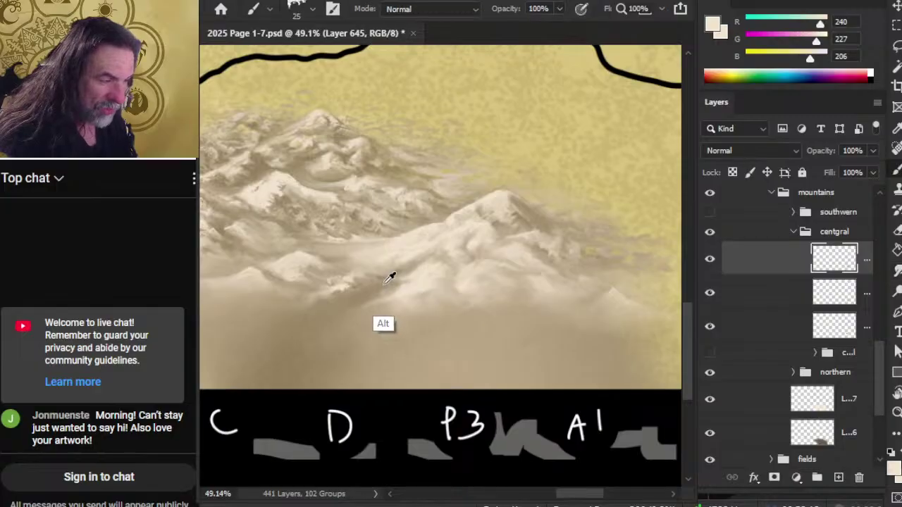
pyautogui.keyDown('alt'); pyautogui.click(386, 282); pyautogui.keyUp('alt')
pyautogui.press('r')
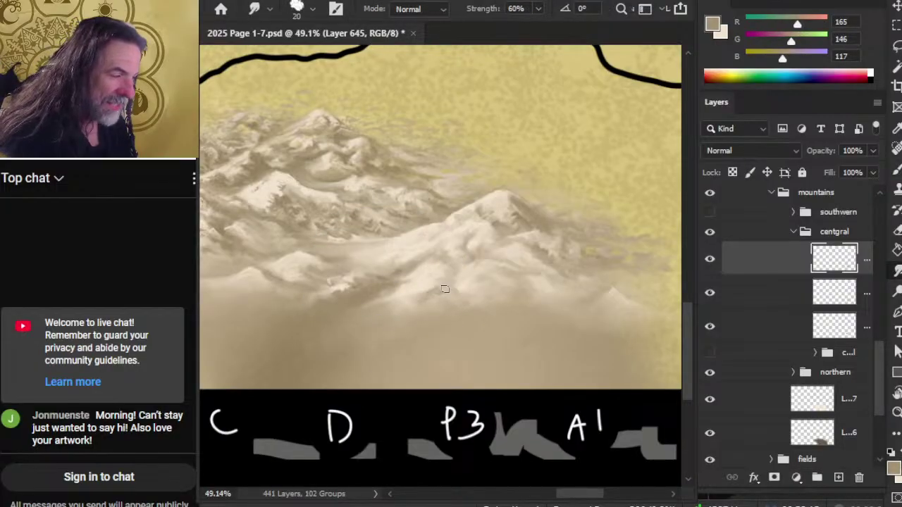
pyautogui.press('b')
pyautogui.press('r')
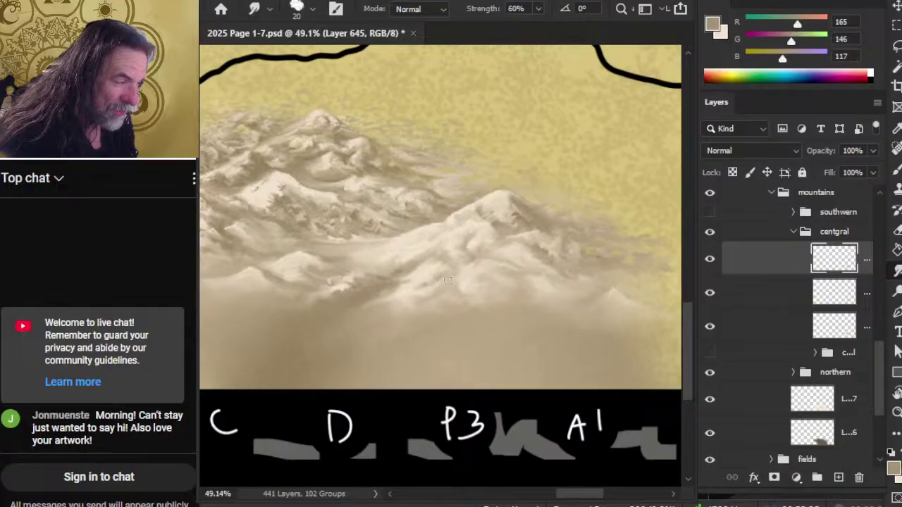
pyautogui.press('b')
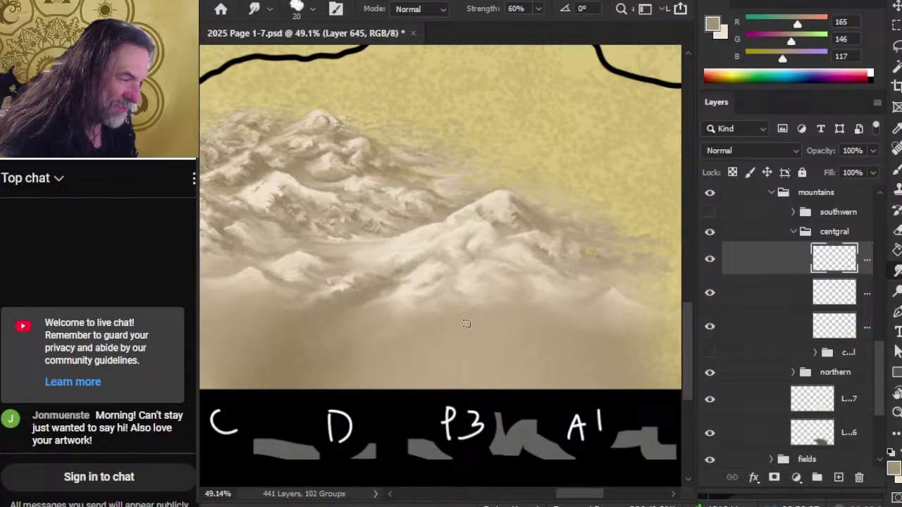
# Sample a pale cream on the large peak's left slope, then paint and smudge highlights along the foothills' misty lower edge.
pyautogui.hscroll(-2, 461, 310)
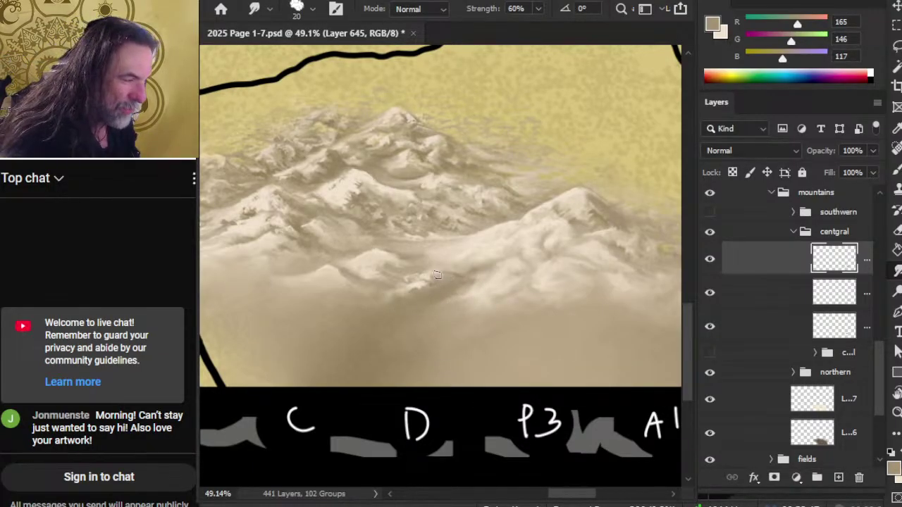
pyautogui.keyDown('alt'); pyautogui.click(491, 252); pyautogui.keyUp('alt')
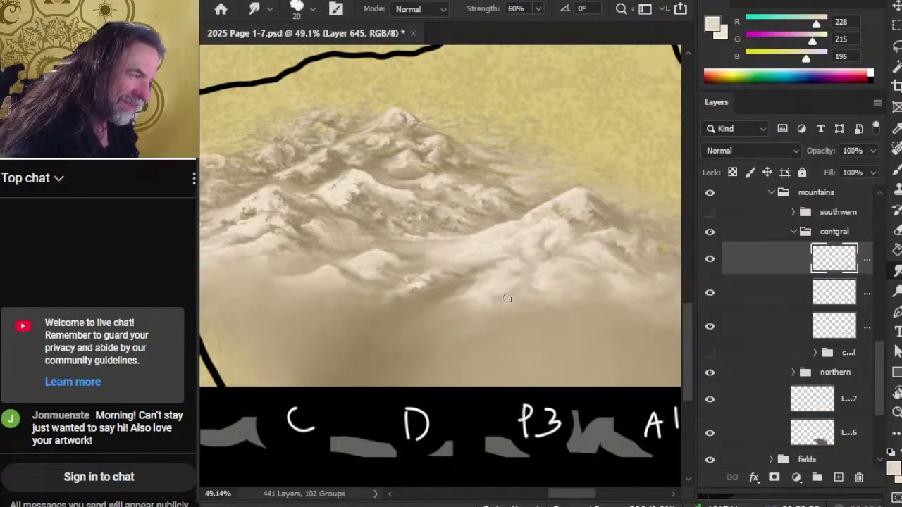
pyautogui.press('b')
pyautogui.press('r')
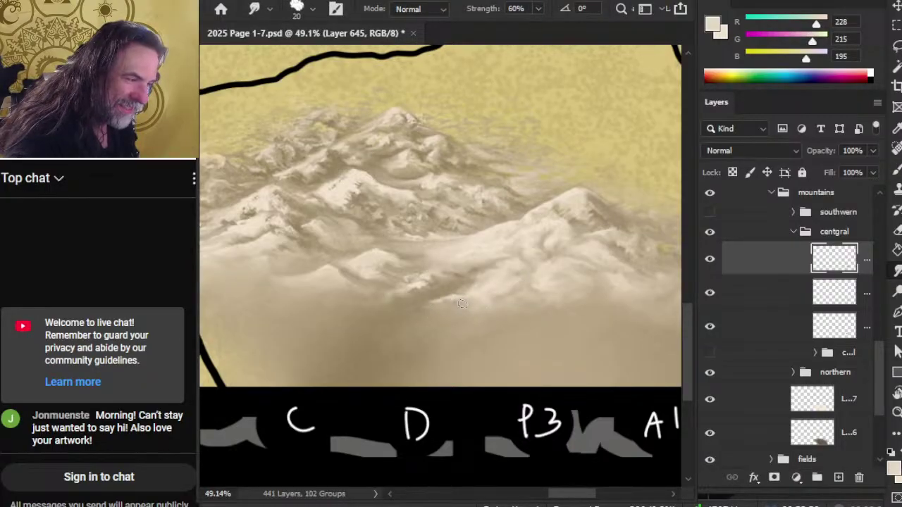
pyautogui.press('b')
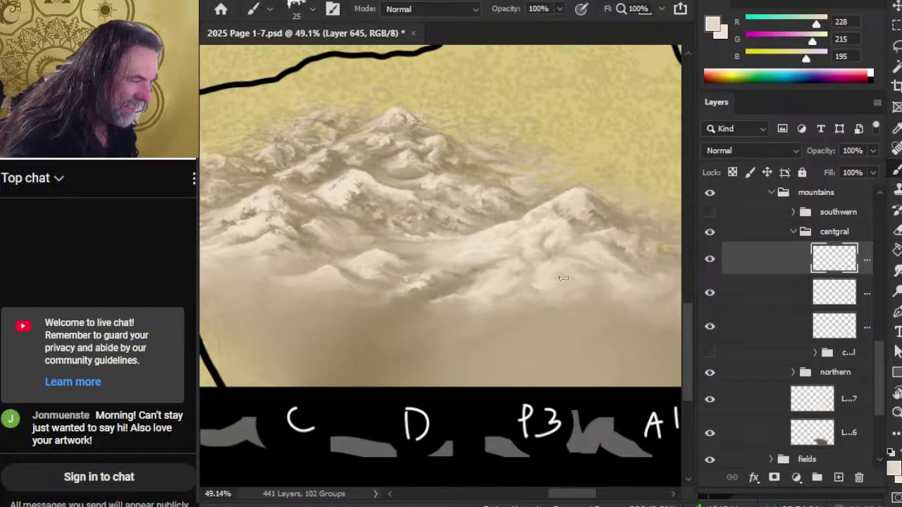
pyautogui.press('r')
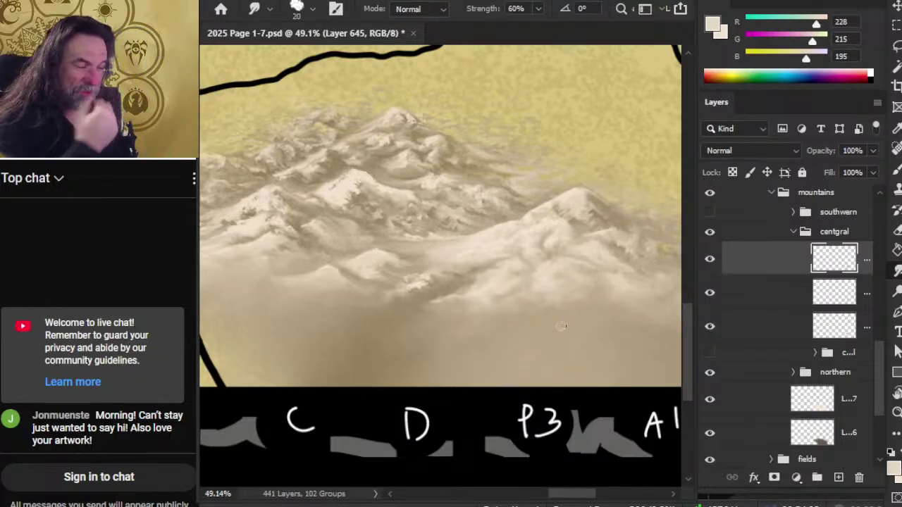
# Paint and smudge pale cream highlights over the small foothills in front of the central valley.
pyautogui.moveTo(401, 324); pyautogui.dragTo(510, 331)
pyautogui.press('b')
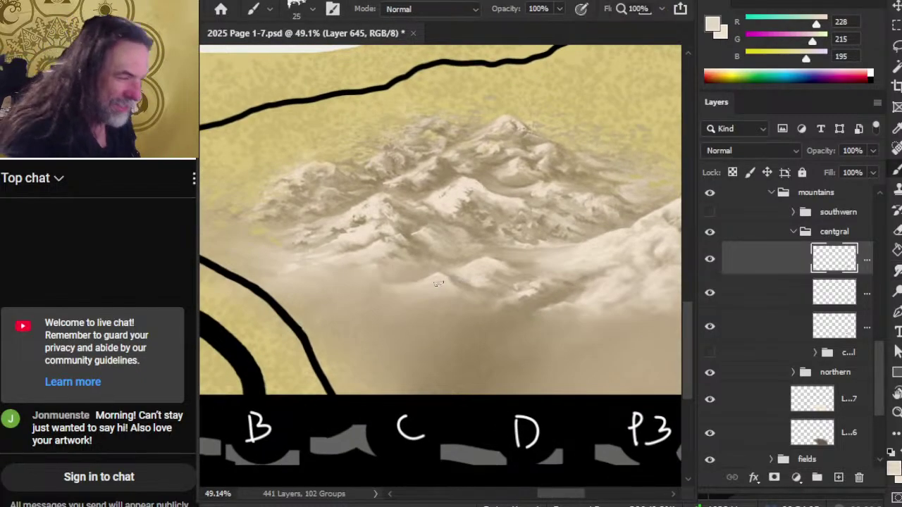
pyautogui.press('r')
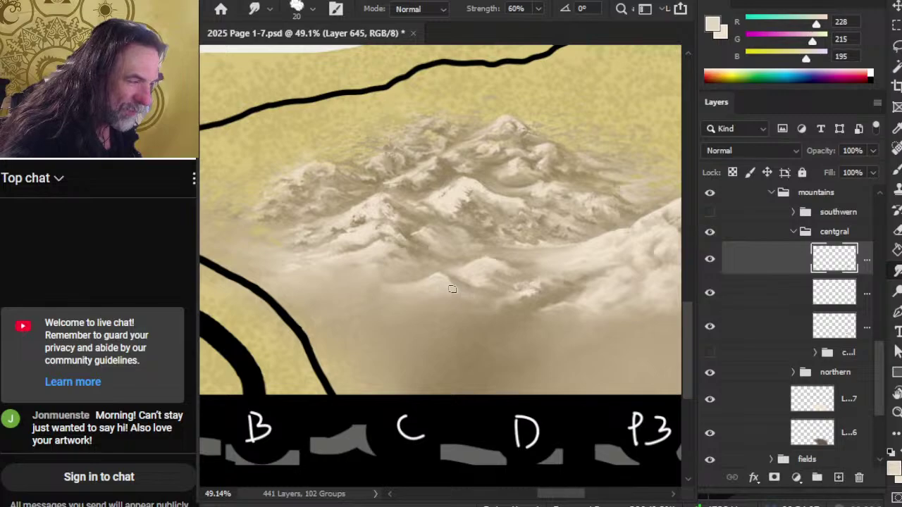
pyautogui.press('b')
pyautogui.press('r')
pyautogui.press('b')
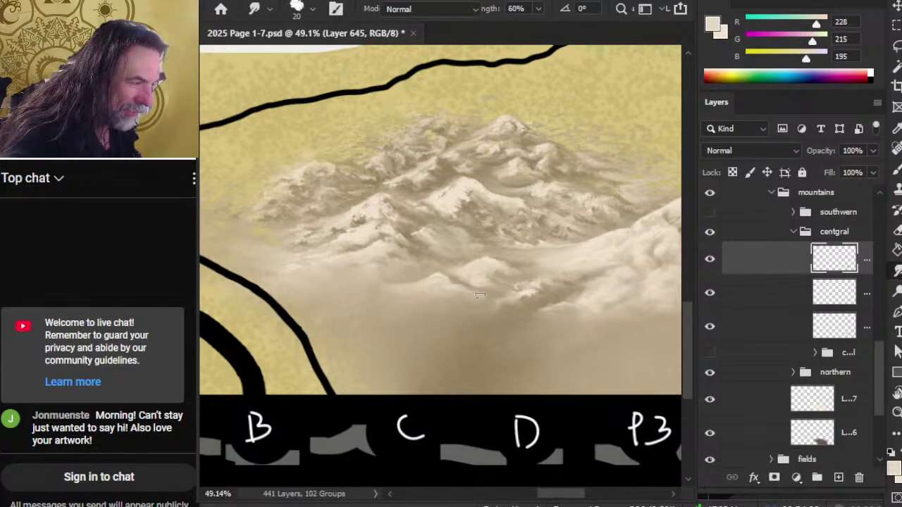
pyautogui.press('r')
pyautogui.press('b')
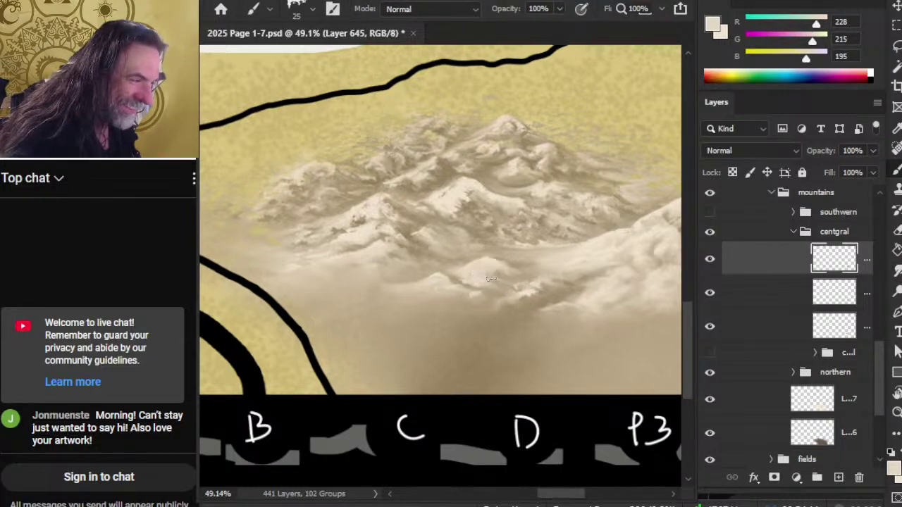
pyautogui.press('r')
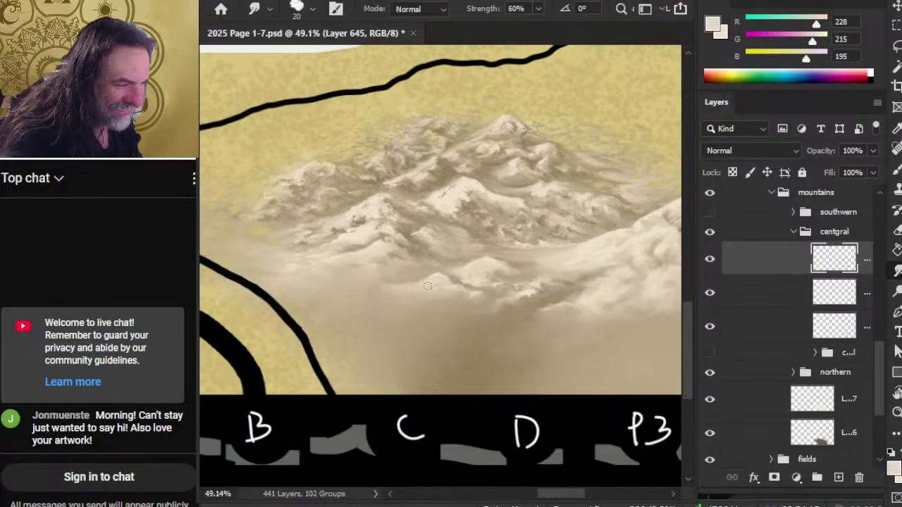
# Sample a tan and a light beige left of the small foothills, then paint and smudge their faded left and lower edges.
pyautogui.press('b')
pyautogui.keyDown('alt'); pyautogui.click(396, 287); pyautogui.keyUp('alt')
pyautogui.press('r')
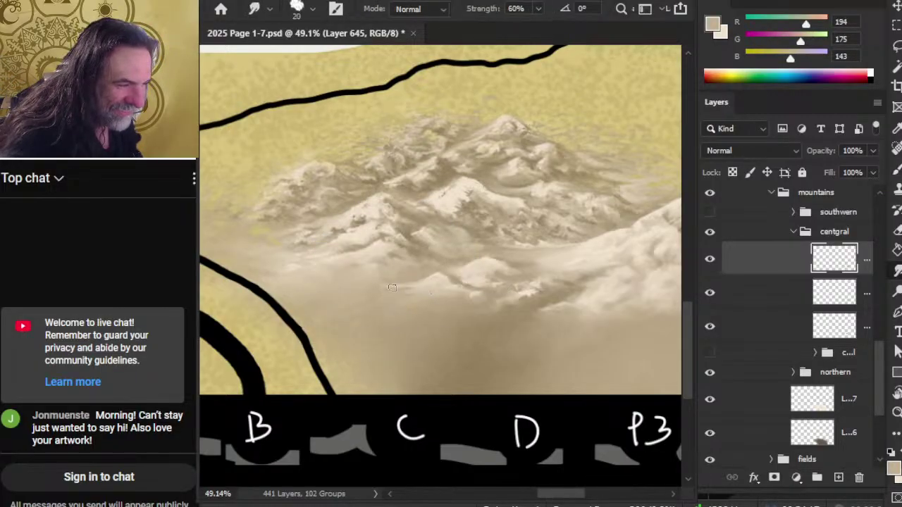
pyautogui.press('b')
pyautogui.keyDown('alt'); pyautogui.click(393, 278); pyautogui.keyUp('alt')
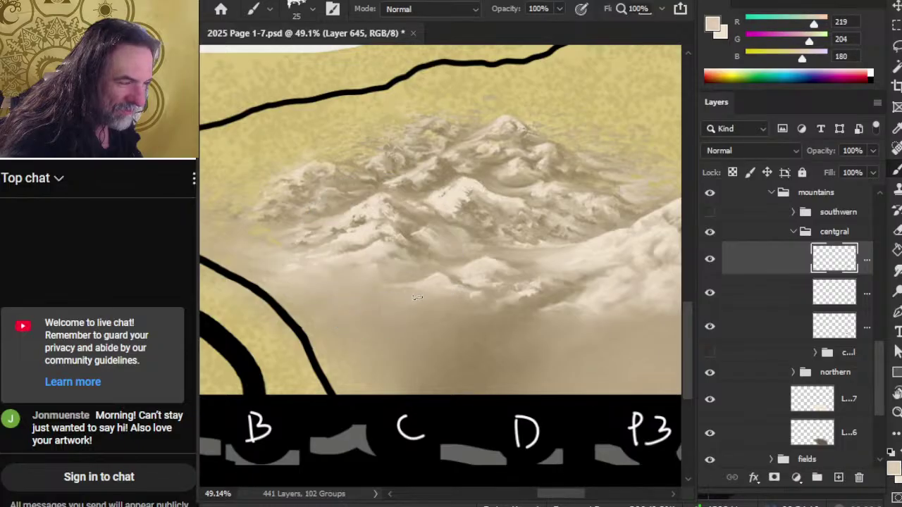
pyautogui.press('r')
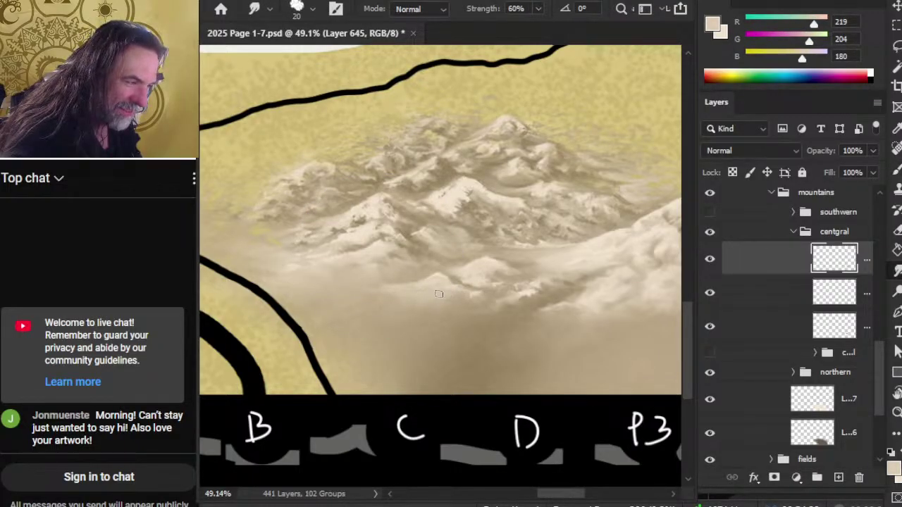
pyautogui.press('b')
pyautogui.press('r')
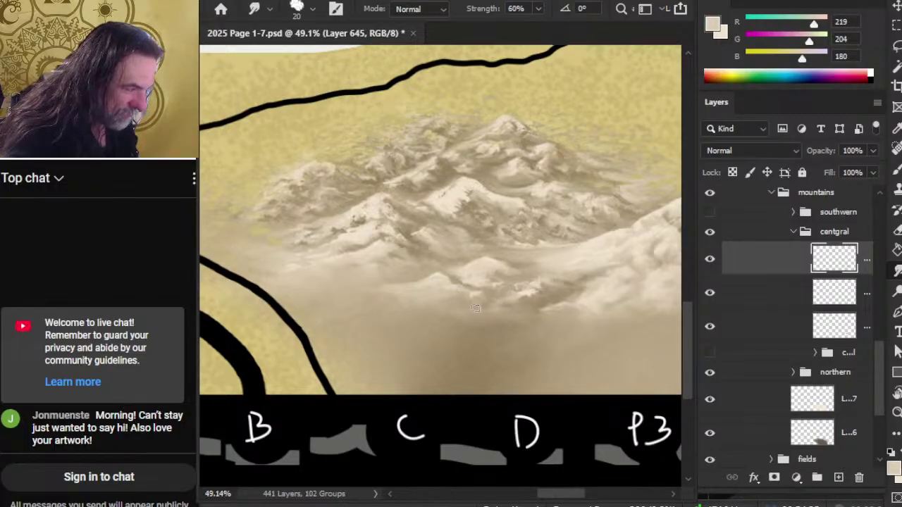
# Sample a bright cream beside the large peak's summit and a softer beige below it, painting highlights on the rounded front foothill.
pyautogui.hotkey('ctrl', '-')
pyautogui.press('z')
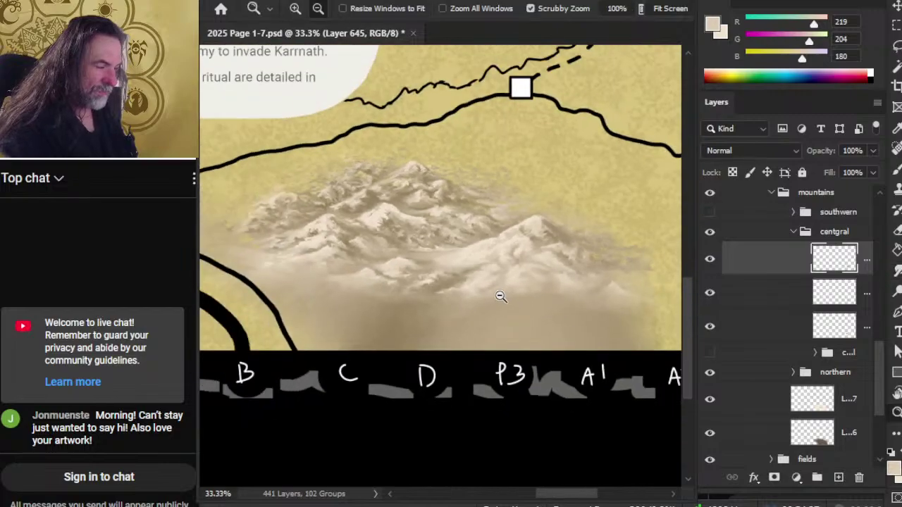
pyautogui.hscroll(3, 494, 293)
pyautogui.scroll(3, 423, 233)
pyautogui.press('b')
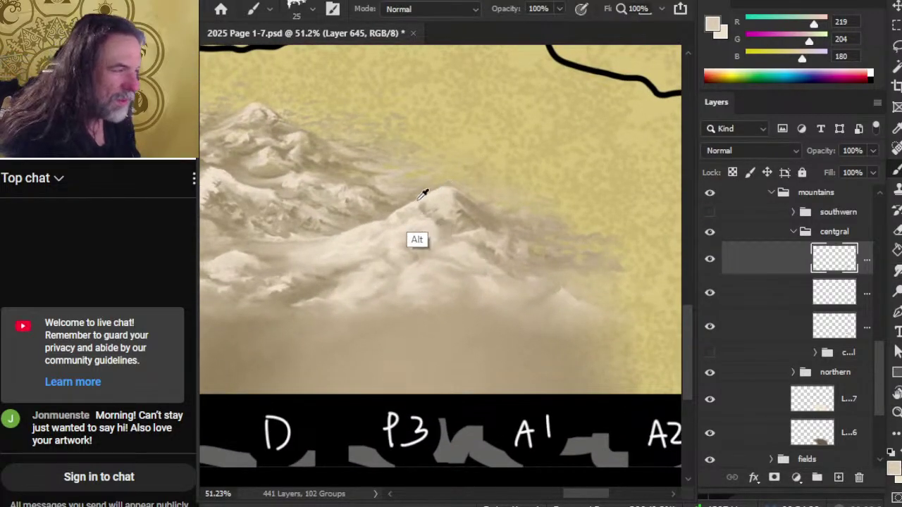
pyautogui.keyDown('alt'); pyautogui.click(424, 195); pyautogui.keyUp('alt')
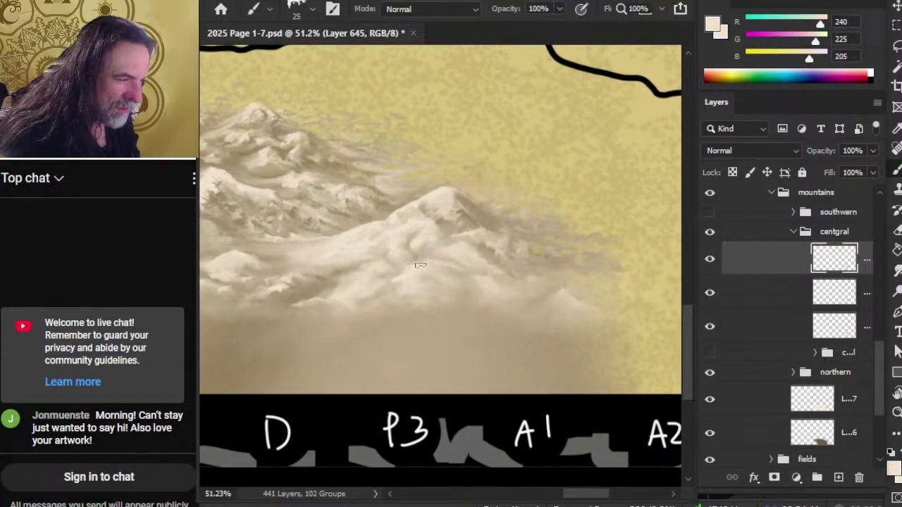
pyautogui.keyDown('alt'); pyautogui.click(431, 247); pyautogui.keyUp('alt')
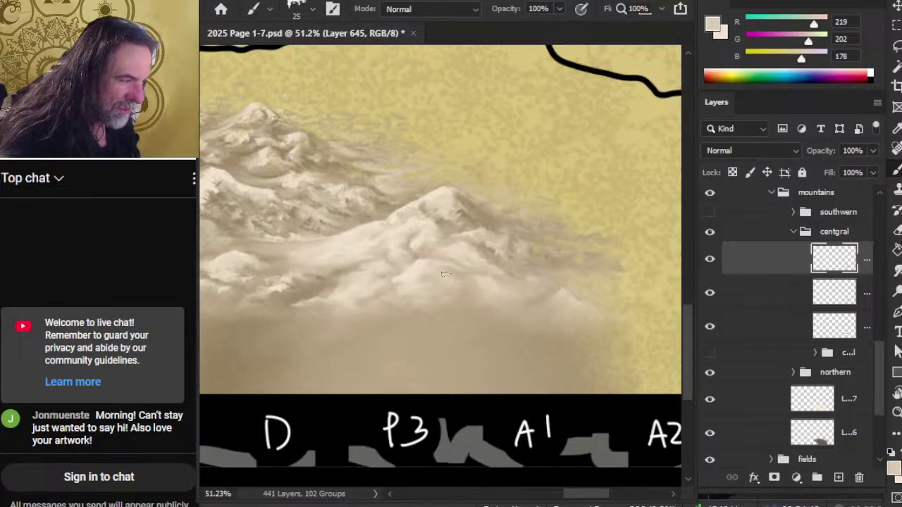
# Sample a medium brown on the large peak's right slope, then paint and smudge shadows along the front foothill's right side.
pyautogui.keyDown('alt'); pyautogui.click(496, 250); pyautogui.keyUp('alt')
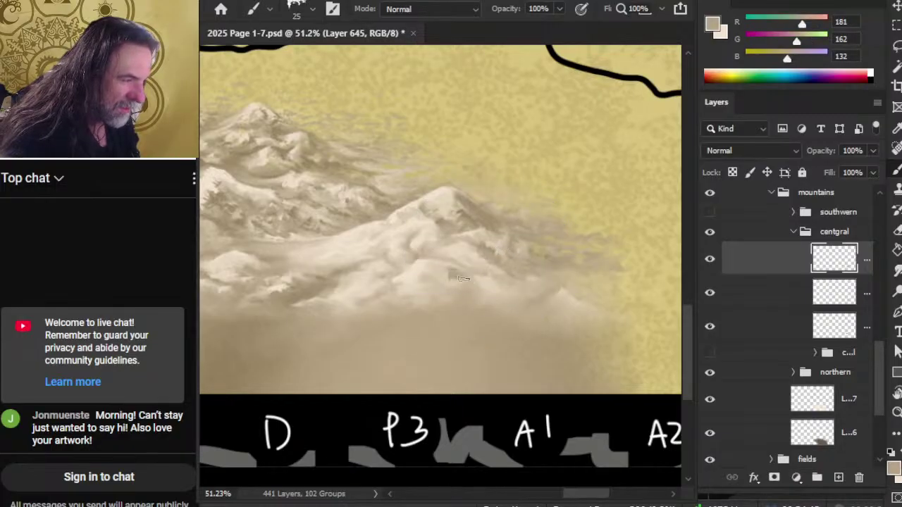
pyautogui.moveTo(463, 279)
pyautogui.mouseDown()
pyautogui.moveTo(441, 276)
pyautogui.moveTo(472, 290)
pyautogui.mouseUp()
pyautogui.press('r')
pyautogui.press('b')
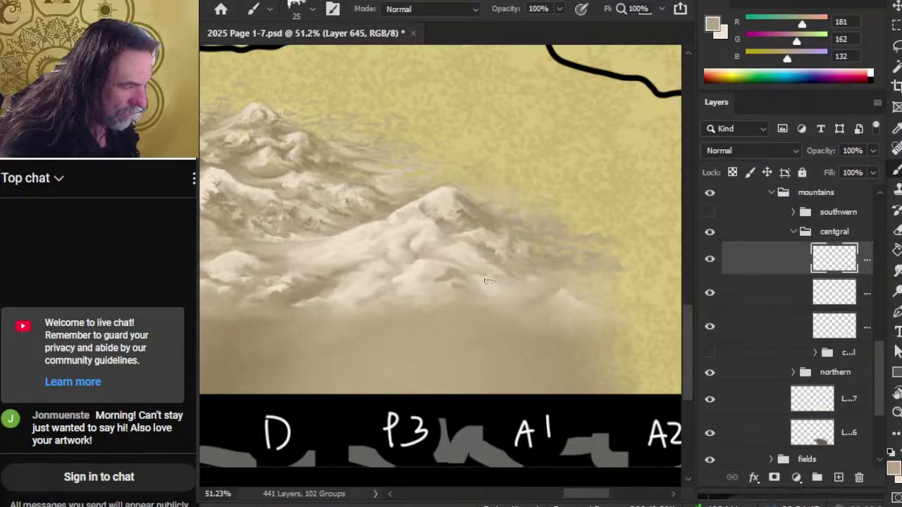
pyautogui.press('r')
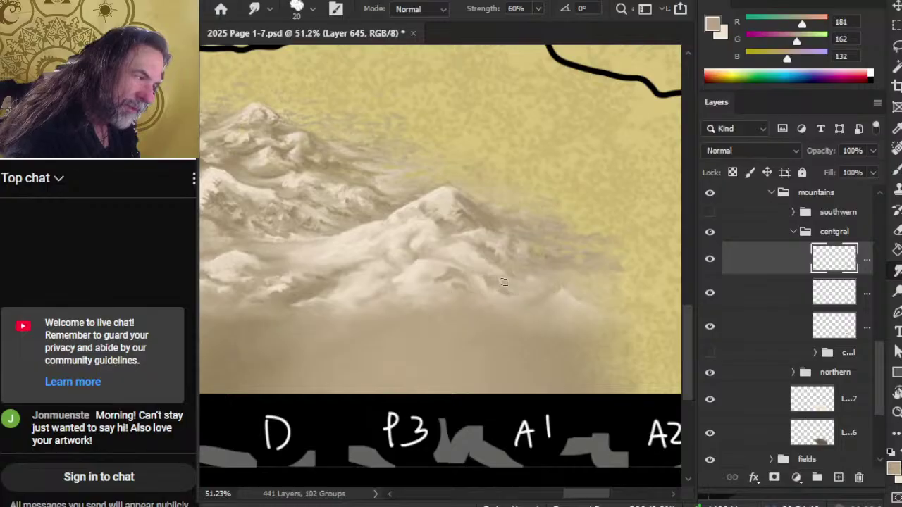
pyautogui.press('b')
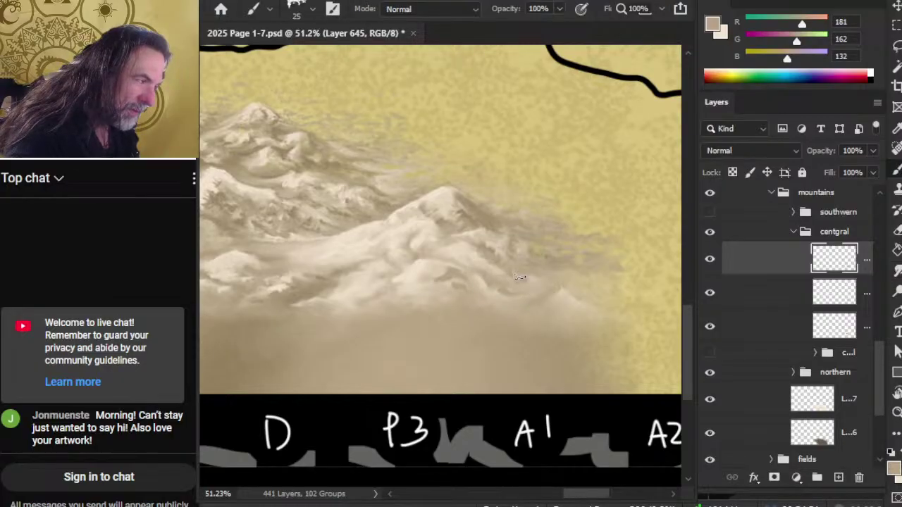
pyautogui.press('r')
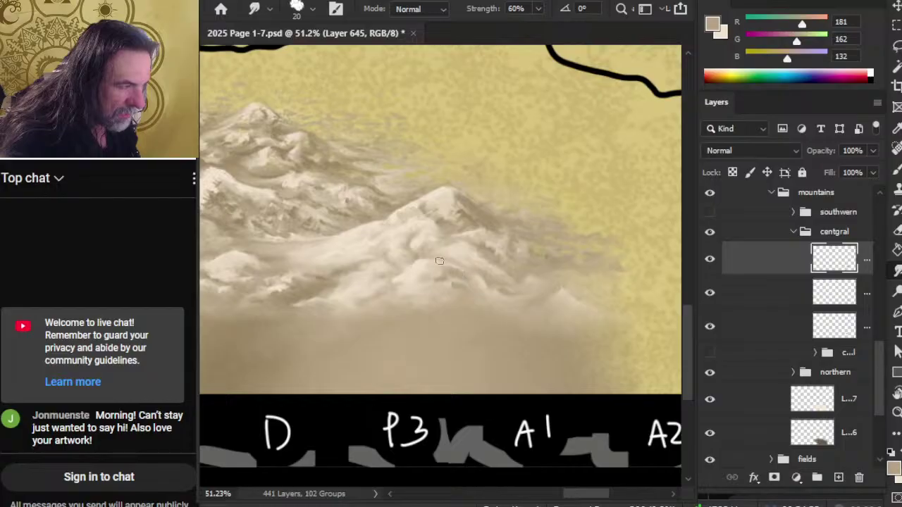
pyautogui.press('b')
pyautogui.press('r')
pyautogui.press('b')
pyautogui.press('r')
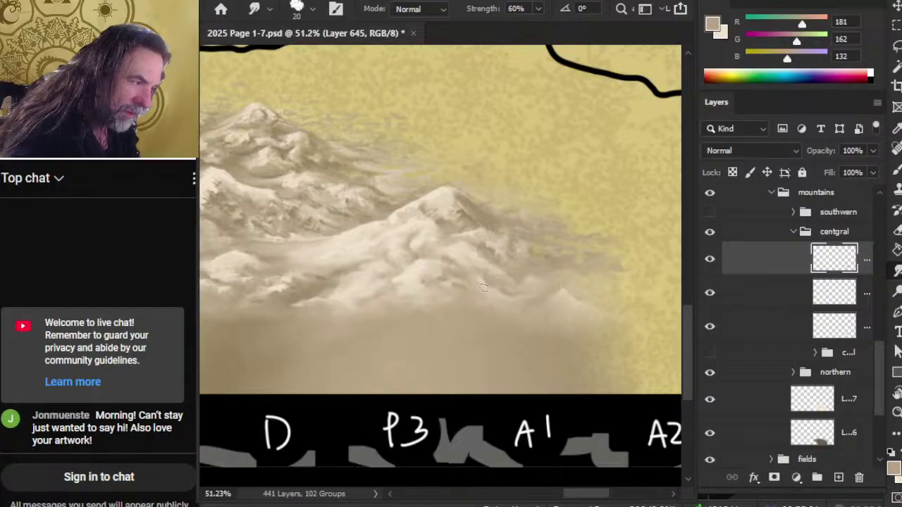
# Sample brown, tan and pale beige around the large peak's lower right ridge, then paint and smudge its folds and highlights.
pyautogui.press('b')
pyautogui.keyDown('alt'); pyautogui.click(469, 264); pyautogui.keyUp('alt')
pyautogui.press('r')
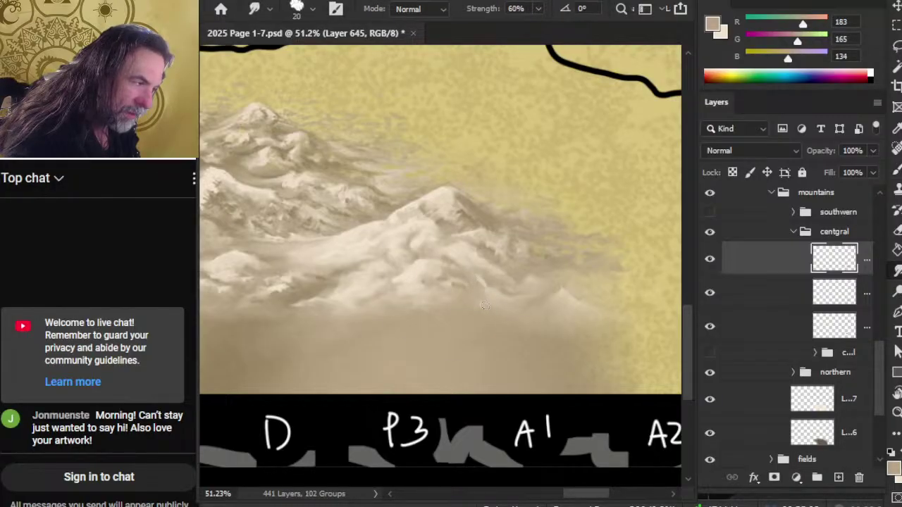
pyautogui.press('b')
pyautogui.keyDown('alt'); pyautogui.click(489, 278); pyautogui.keyUp('alt')
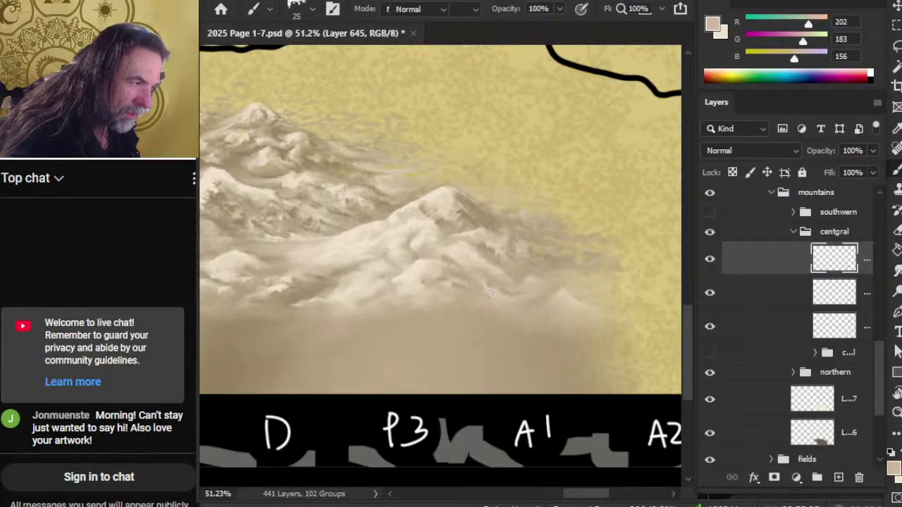
pyautogui.keyDown('alt'); pyautogui.click(483, 249); pyautogui.keyUp('alt')
pyautogui.press('r')
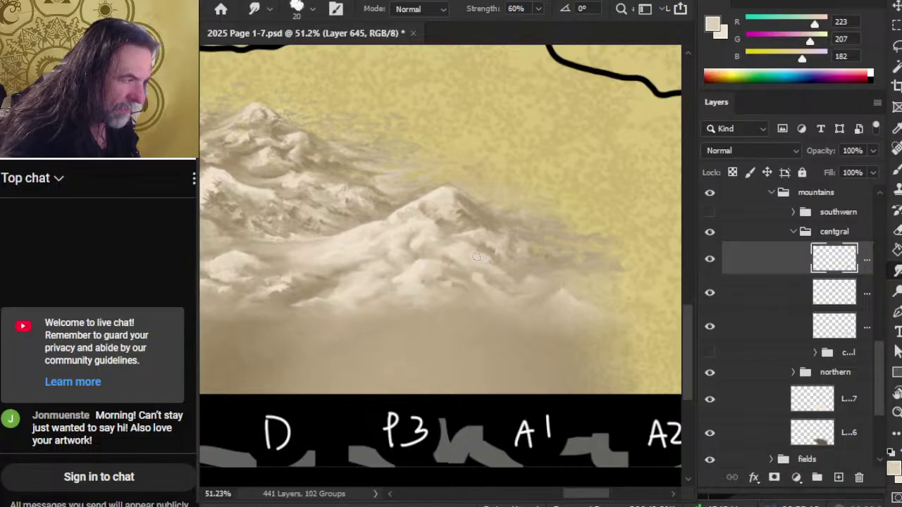
# Sample a tan and a darker brown beyond the lower right ridge, then paint and smudge shading into the hollow there.
pyautogui.keyDown('alt'); pyautogui.click(525, 271); pyautogui.keyUp('alt')
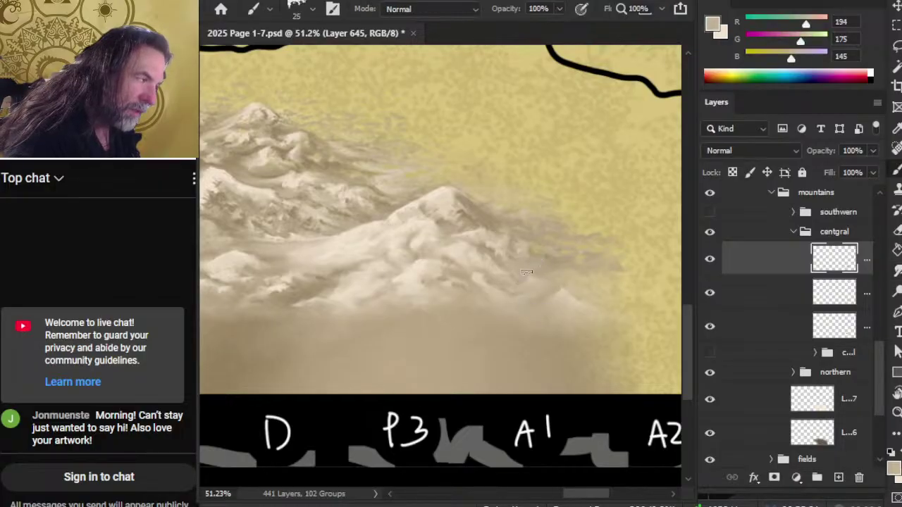
pyautogui.press('b')
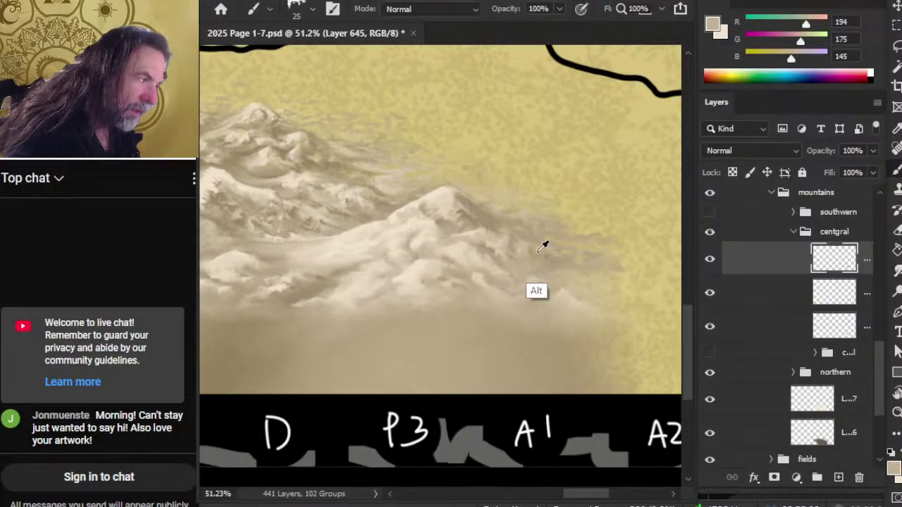
pyautogui.keyDown('alt'); pyautogui.click(532, 259); pyautogui.keyUp('alt')
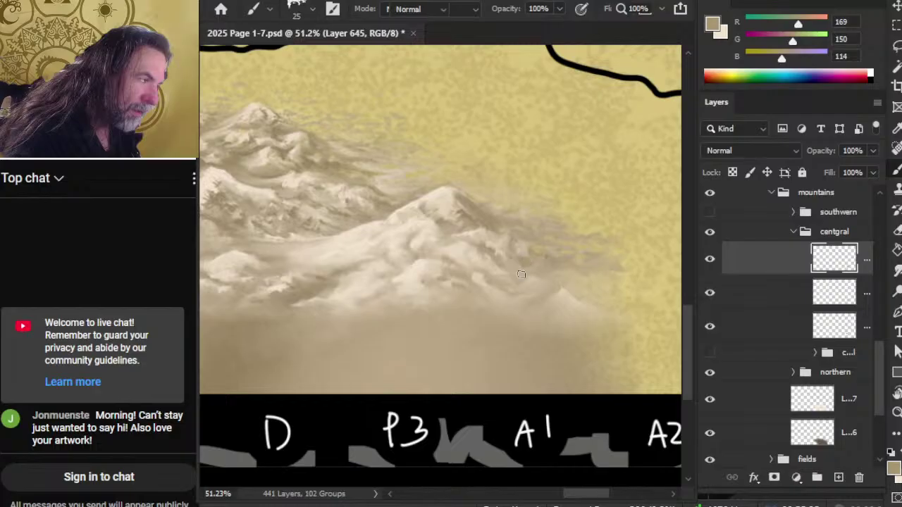
pyautogui.press('r')
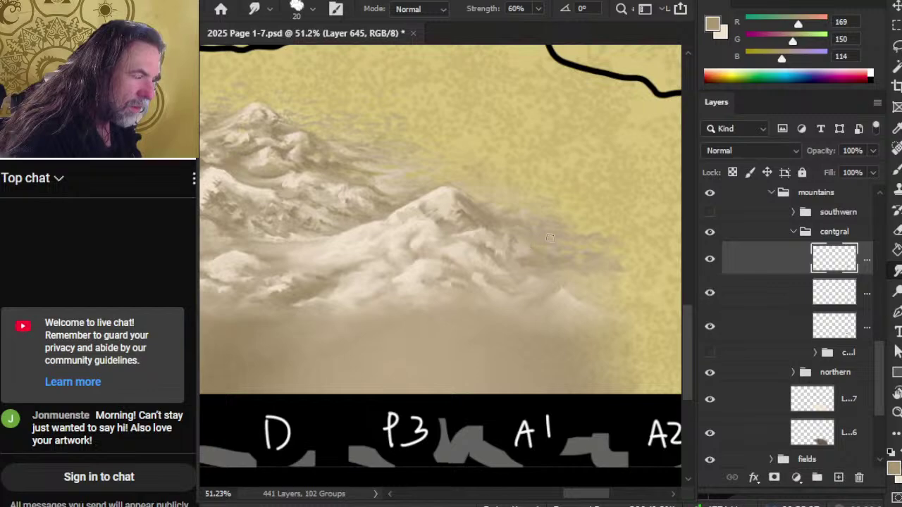
# Sample light tan and darker browns on the large peak's right shoulder, then paint and smudge its ridges and shadowed folds.
pyautogui.press('b')
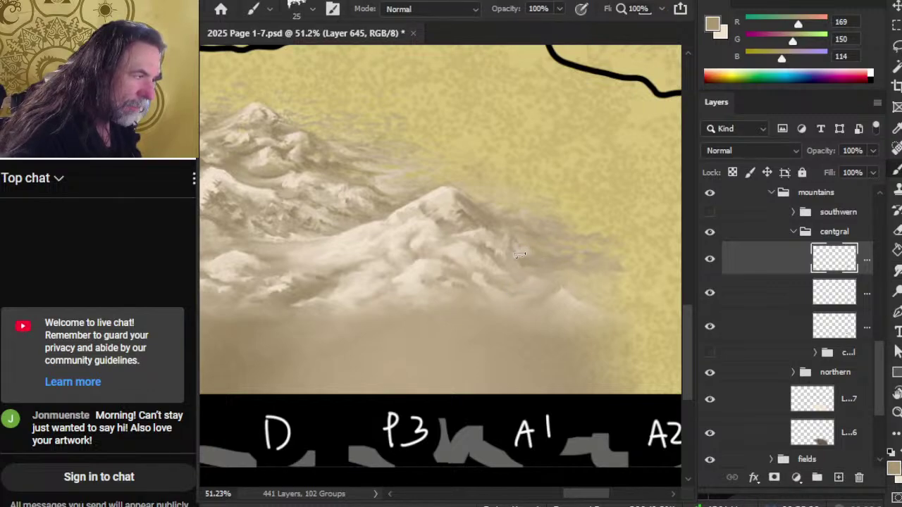
pyautogui.keyDown('alt'); pyautogui.click(519, 255); pyautogui.keyUp('alt')
pyautogui.press('r')
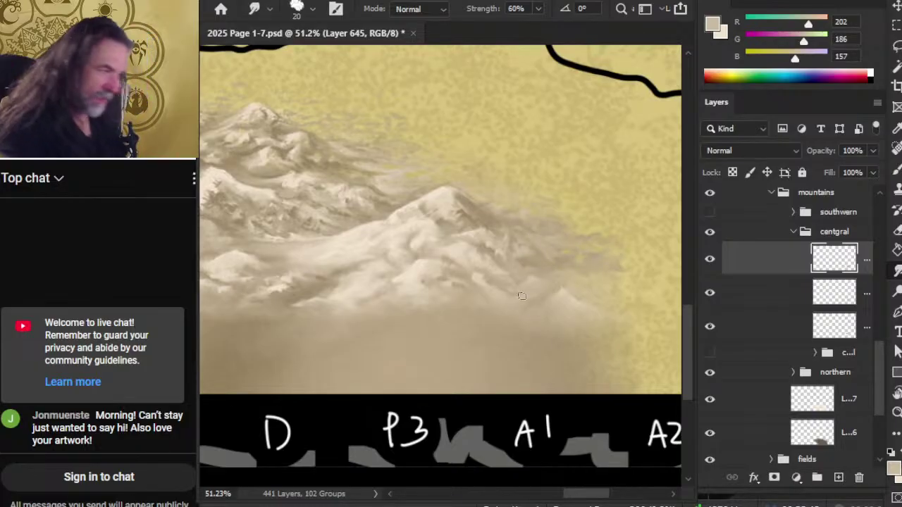
pyautogui.keyDown('alt'); pyautogui.click(495, 243); pyautogui.keyUp('alt')
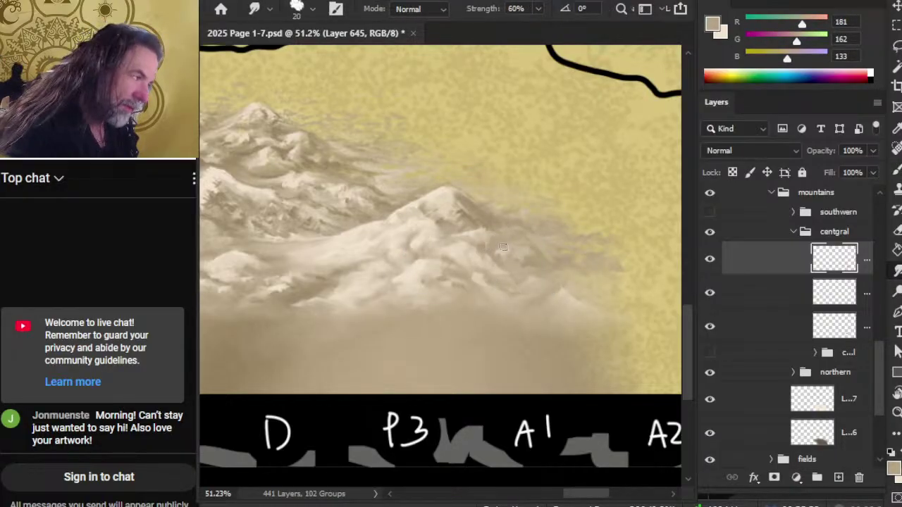
pyautogui.keyDown('alt'); pyautogui.click(495, 241); pyautogui.keyUp('alt')
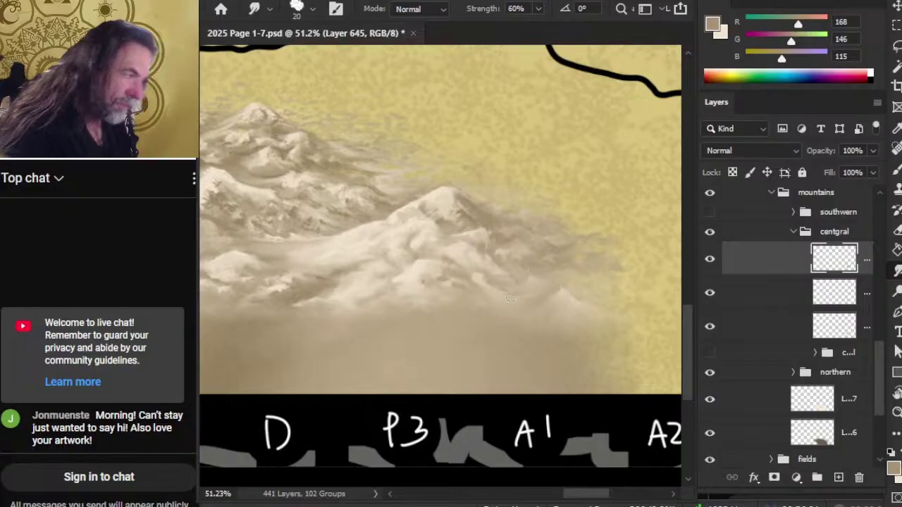
# Show the southwern mountain group briefly to compare it with the central range, then hide it again.
pyautogui.press('z')
pyautogui.moveTo(533, 270); pyautogui.dragTo(467, 338)
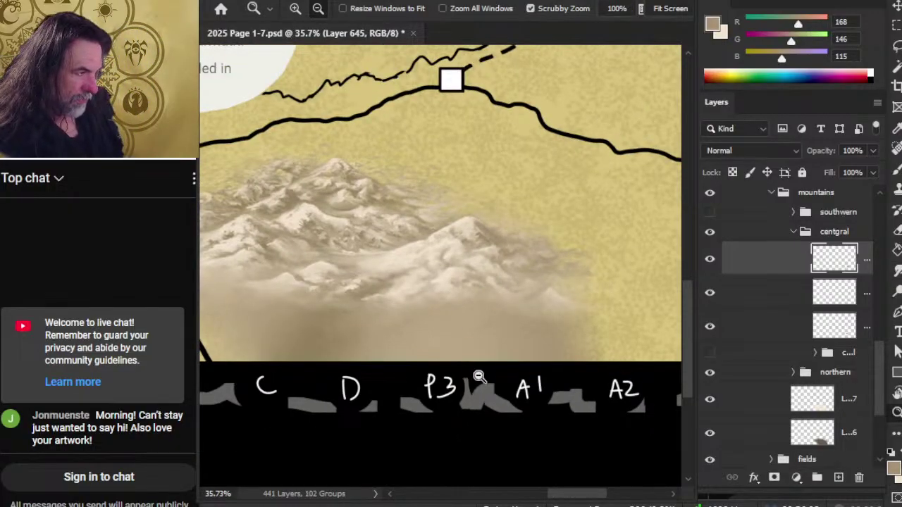
pyautogui.click(709, 213)
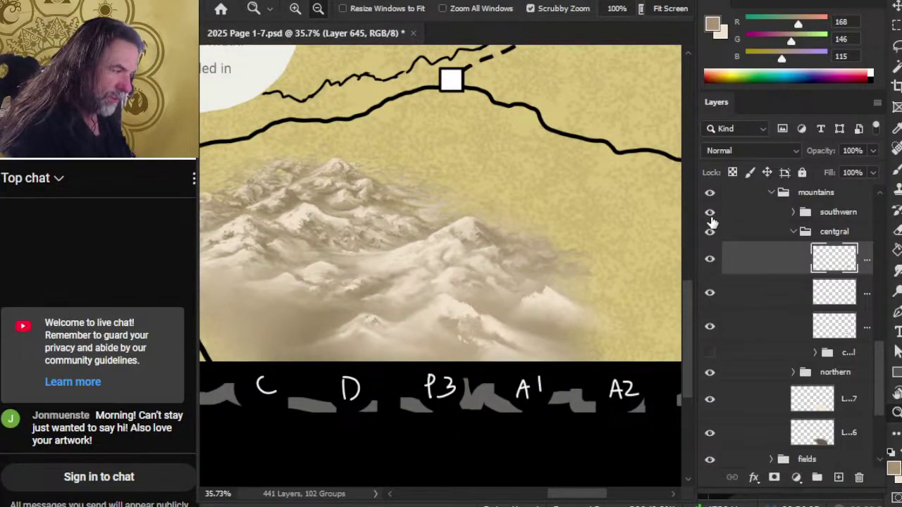
pyautogui.click(710, 214)
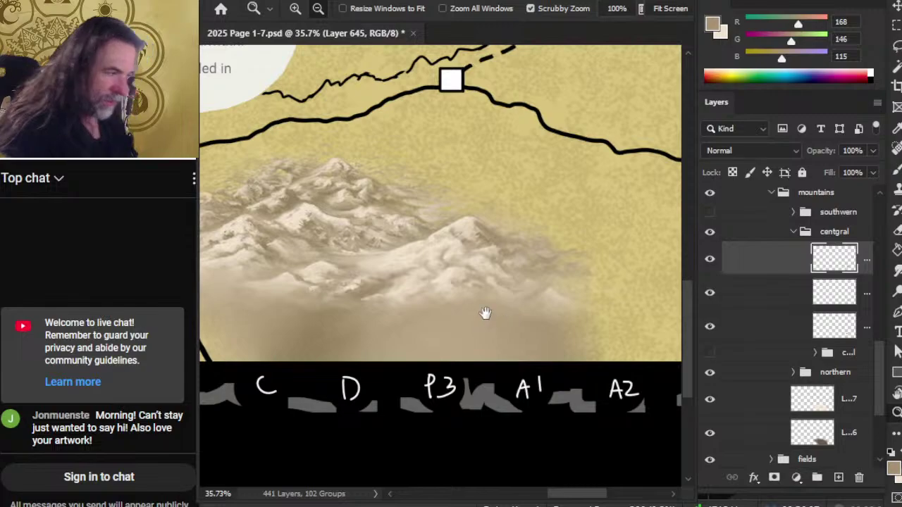
# Sample pale beige and cream from the large peak's slopes, then paint and smudge snow highlights on its lower left flank.
pyautogui.moveTo(483, 312); pyautogui.dragTo(499, 292)
pyautogui.press('r')
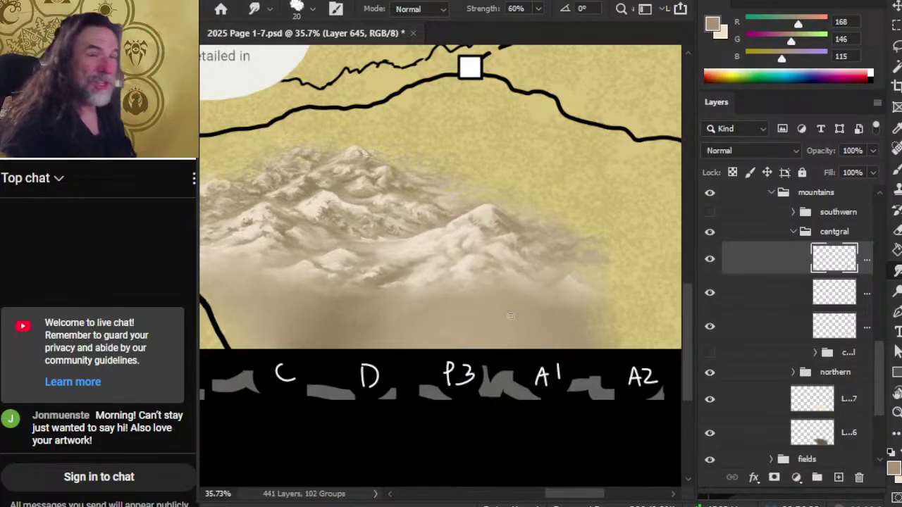
pyautogui.keyDown('alt'); pyautogui.click(524, 266); pyautogui.keyUp('alt')
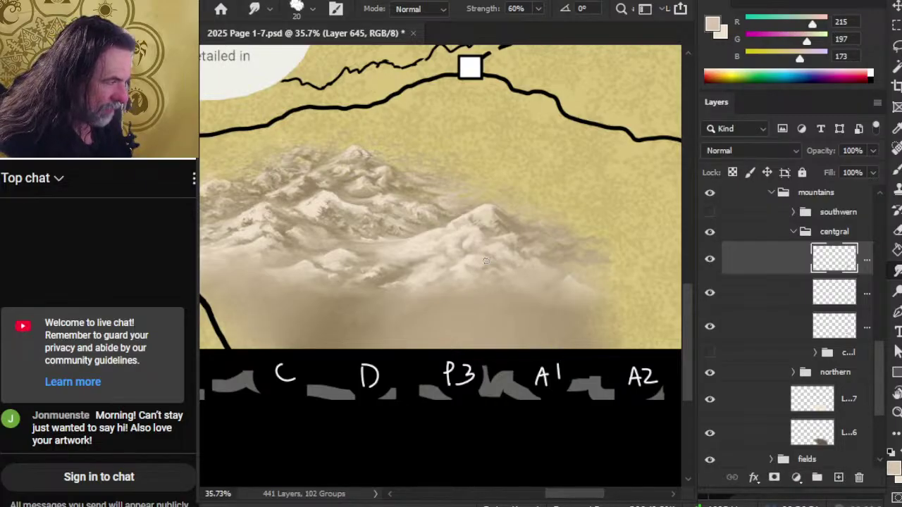
pyautogui.press('b')
pyautogui.keyDown('alt'); pyautogui.click(425, 254); pyautogui.keyUp('alt')
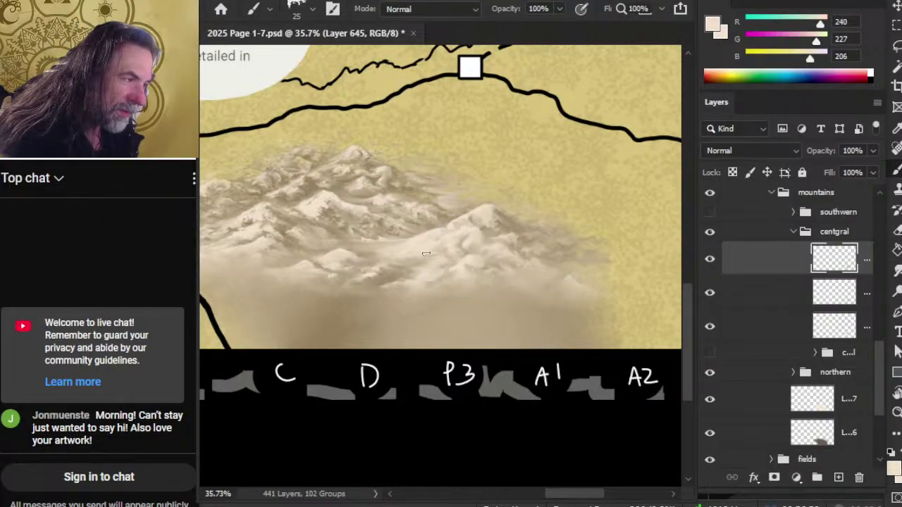
pyautogui.press('r')
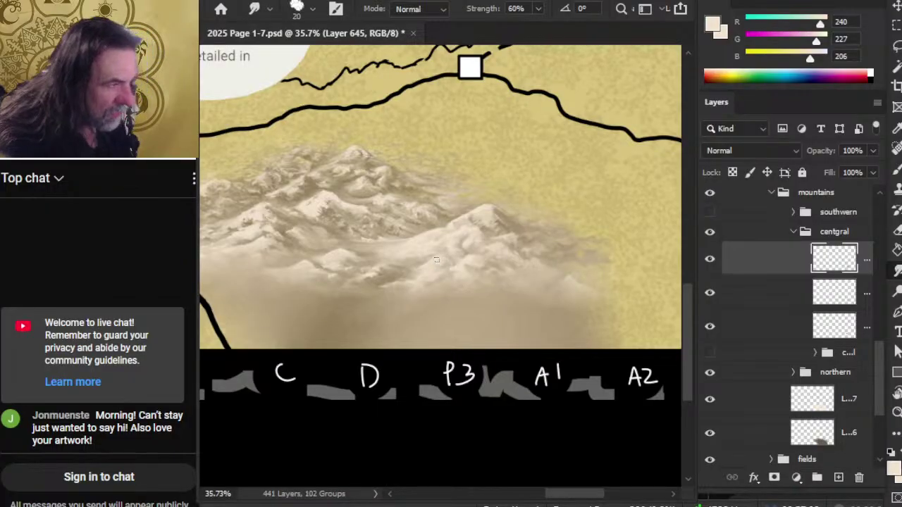
# Sample tan and a slightly darker brown in the valley left of the large peak, then paint and smudge shading there.
pyautogui.press('b')
pyautogui.keyDown('alt'); pyautogui.click(382, 233); pyautogui.keyUp('alt')
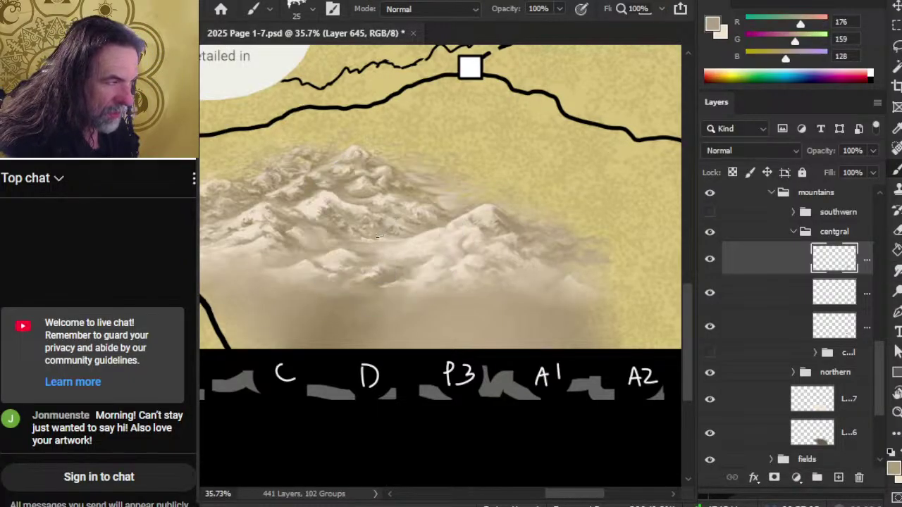
pyautogui.press('r')
pyautogui.press('b')
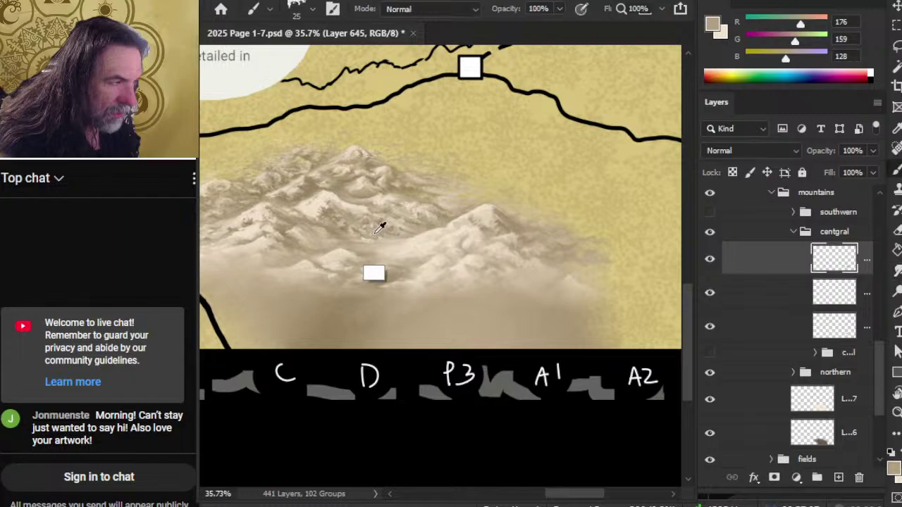
pyautogui.keyDown('alt'); pyautogui.click(371, 233); pyautogui.keyUp('alt')
pyautogui.press('r')
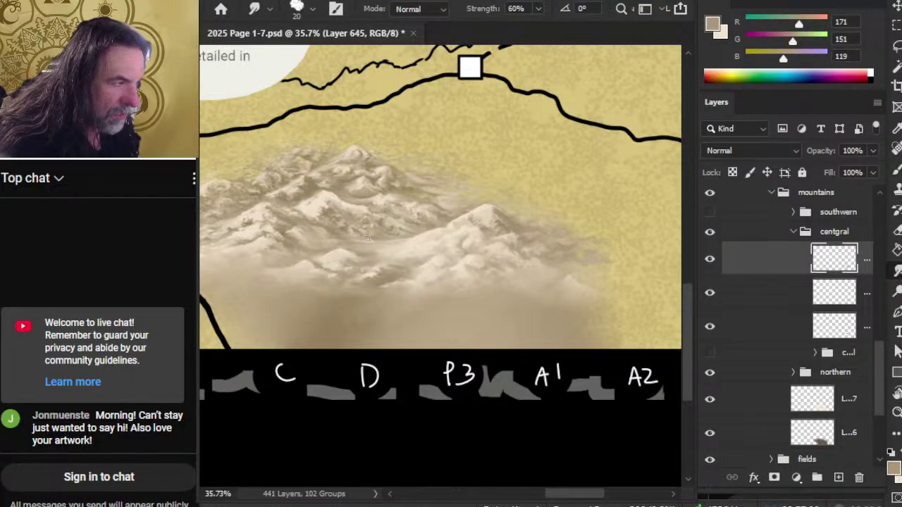
# Sample a lighter tan from the valley floor left of the large peak, then paint and smudge it over the shaded edge.
pyautogui.press('b')
pyautogui.keyDown('alt'); pyautogui.click(391, 236); pyautogui.keyUp('alt')
pyautogui.press('r')
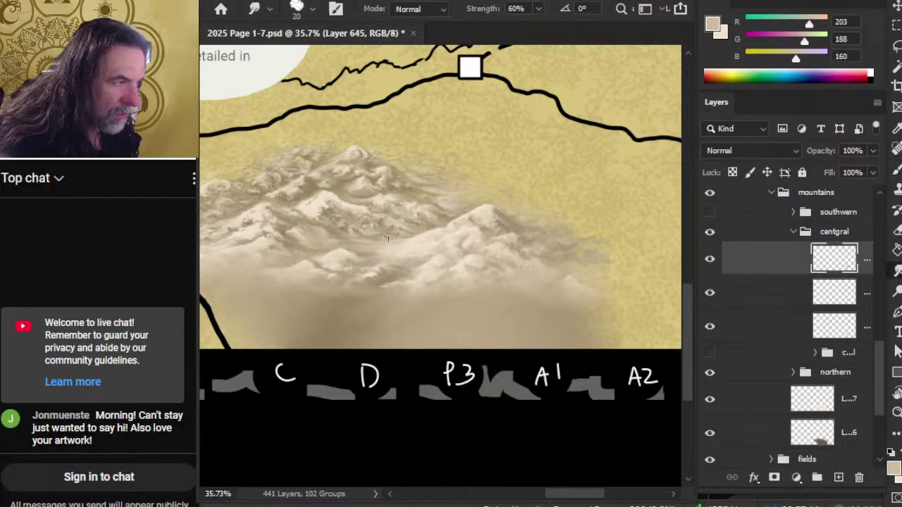
pyautogui.press('b')
pyautogui.press('r')
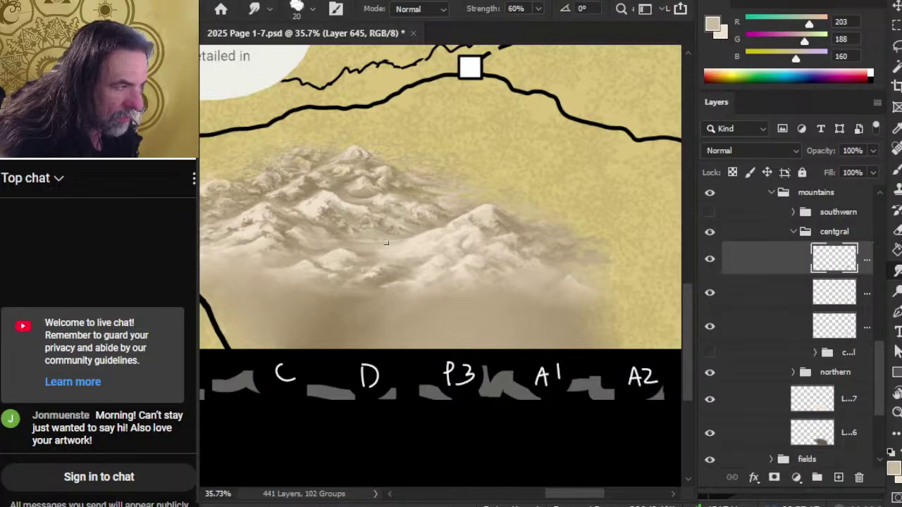
# Sample cream and light beige beside the large peak's left slope, then paint and smudge misty highlights across the valley.
pyautogui.press('b')
pyautogui.keyDown('alt'); pyautogui.click(420, 234); pyautogui.keyUp('alt')
pyautogui.press('r')
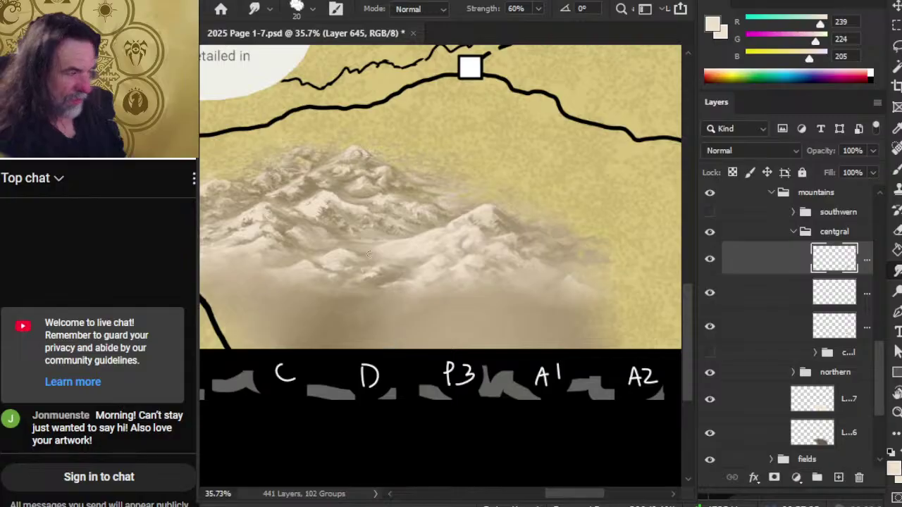
pyautogui.press('b')
pyautogui.keyDown('alt'); pyautogui.click(406, 224); pyautogui.keyUp('alt')
pyautogui.press('r')
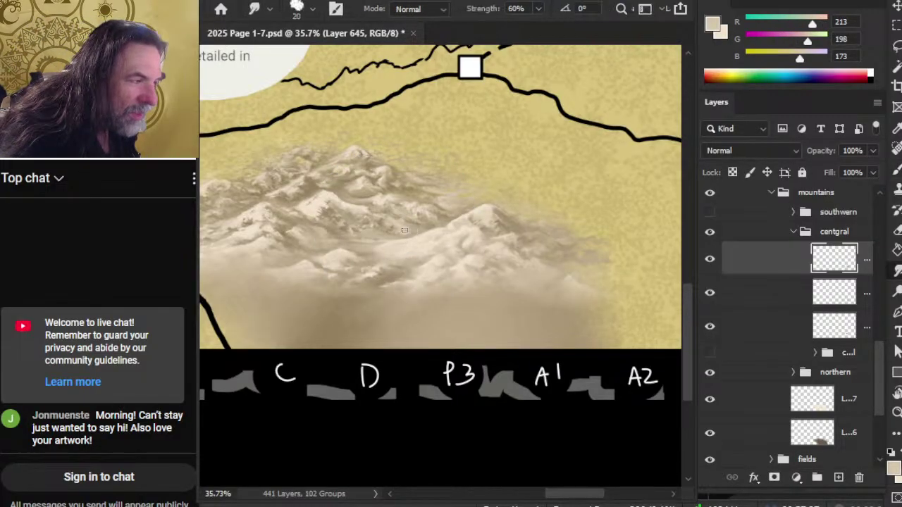
# Sample dark brown and mid tan, then paint and smudge shadowed folds along the foot of the ridge above the valley.
pyautogui.press('b')
pyautogui.keyDown('alt'); pyautogui.click(388, 271); pyautogui.keyUp('alt')
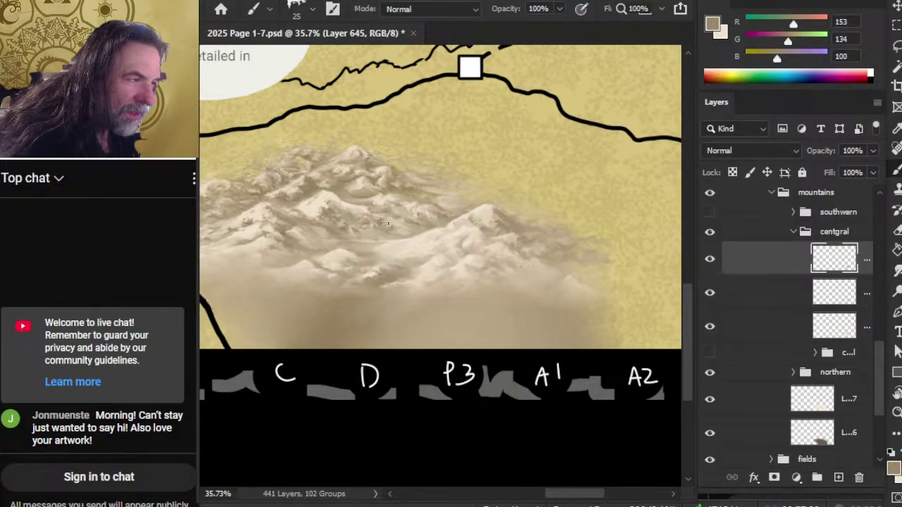
pyautogui.press('r')
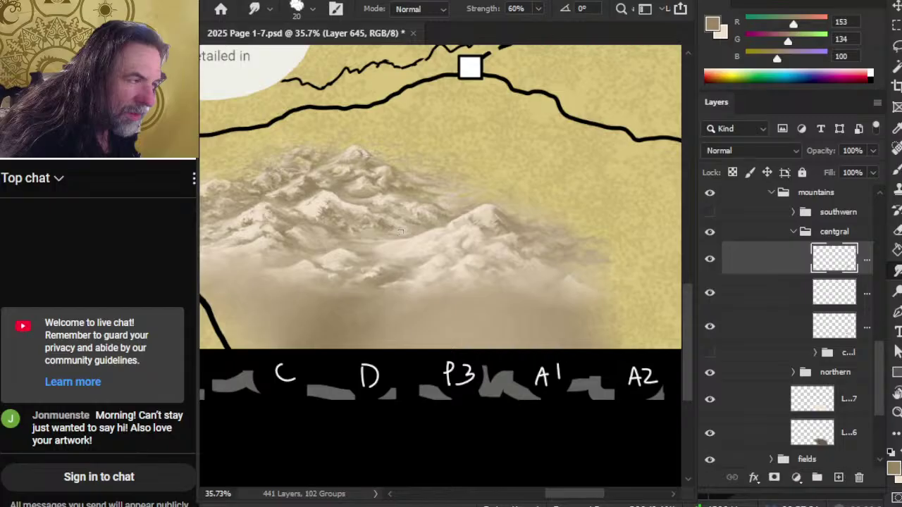
pyautogui.press('b')
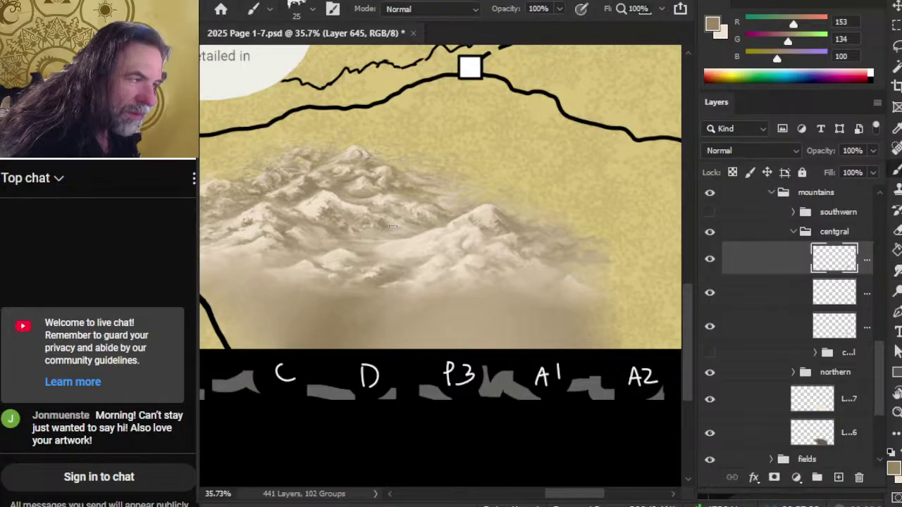
pyautogui.keyDown('alt'); pyautogui.click(399, 216); pyautogui.keyUp('alt')
pyautogui.press('r')
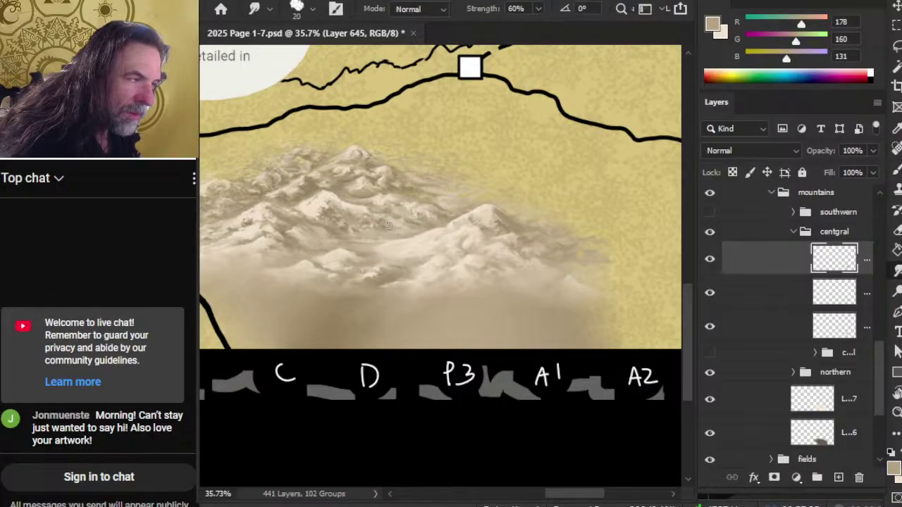
pyautogui.press('b')
pyautogui.press('r')
pyautogui.press('b')
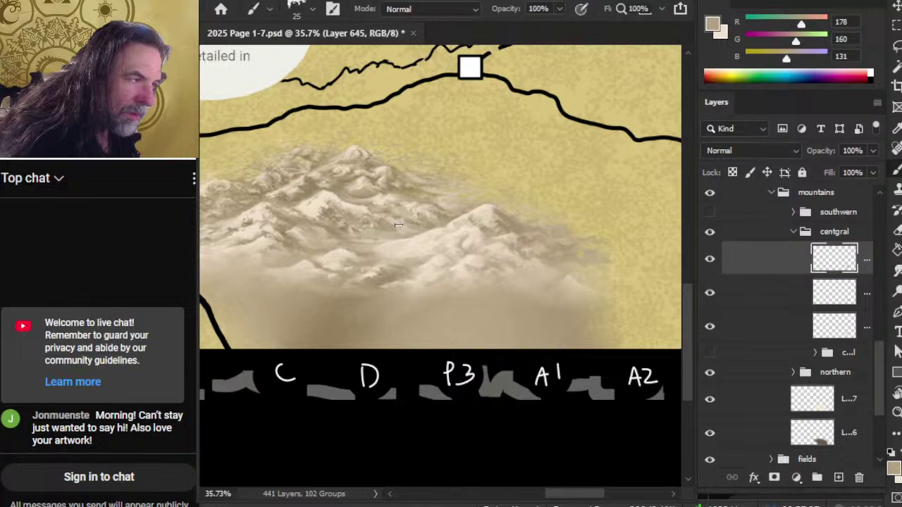
# Sample a soft tan and a light beige, then paint and smudge the transition between the ridge's foot and the valley.
pyautogui.keyDown('alt'); pyautogui.click(393, 229); pyautogui.keyUp('alt')
pyautogui.press('r')
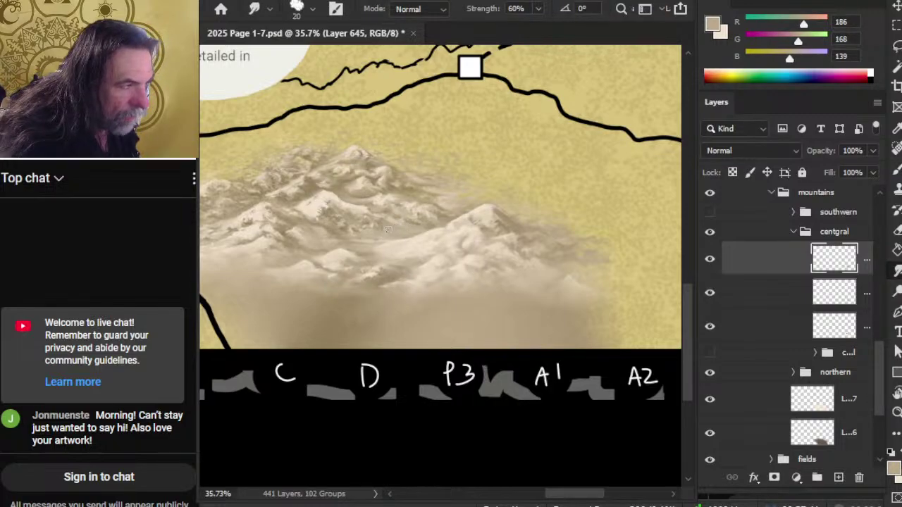
pyautogui.press('b')
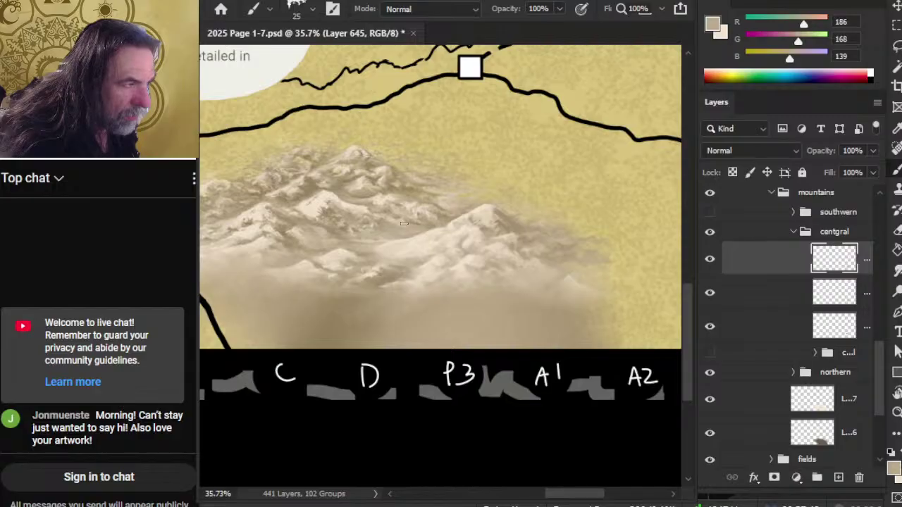
pyautogui.keyDown('alt'); pyautogui.click(403, 218); pyautogui.keyUp('alt')
pyautogui.press('r')
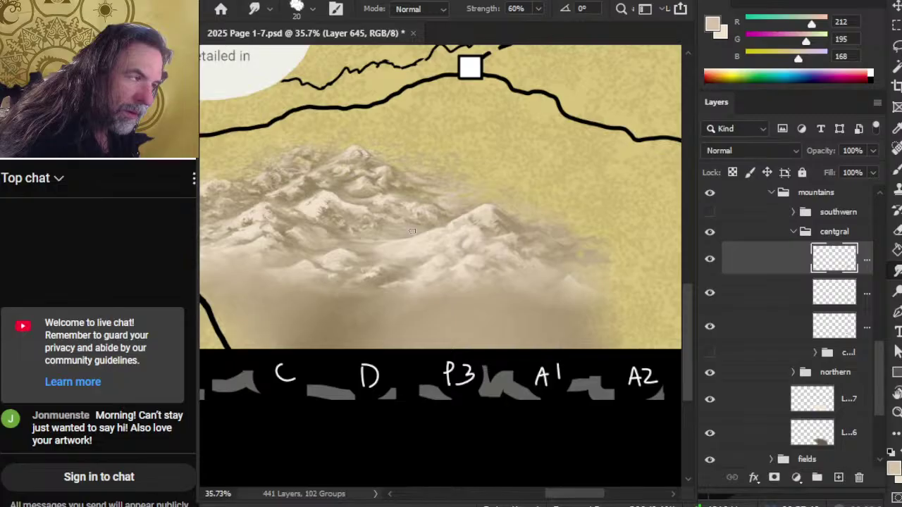
# Sample a medium tan at the ridge's foot, then alternate painting and smudging to even out the slope above the valley.
pyautogui.press('b')
pyautogui.keyDown('alt'); pyautogui.click(390, 225); pyautogui.keyUp('alt')
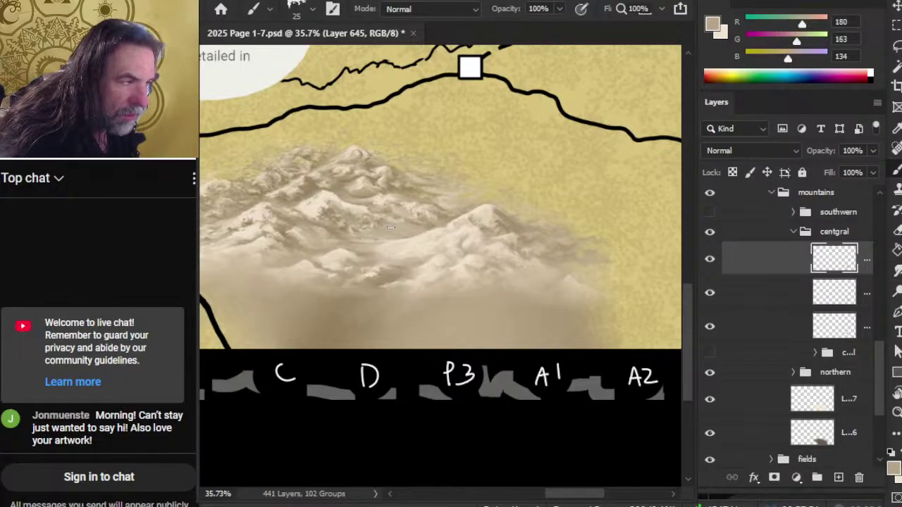
pyautogui.press('r')
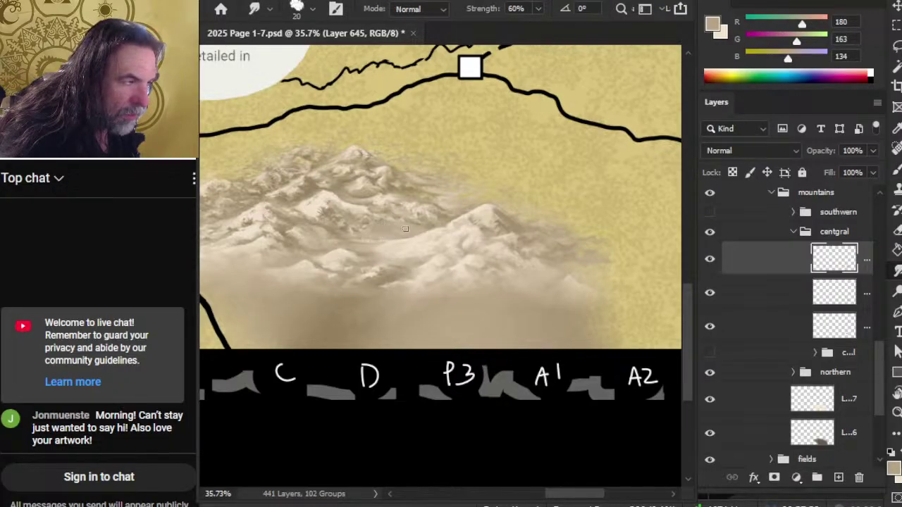
pyautogui.press('b')
pyautogui.press('r')
pyautogui.press('b')
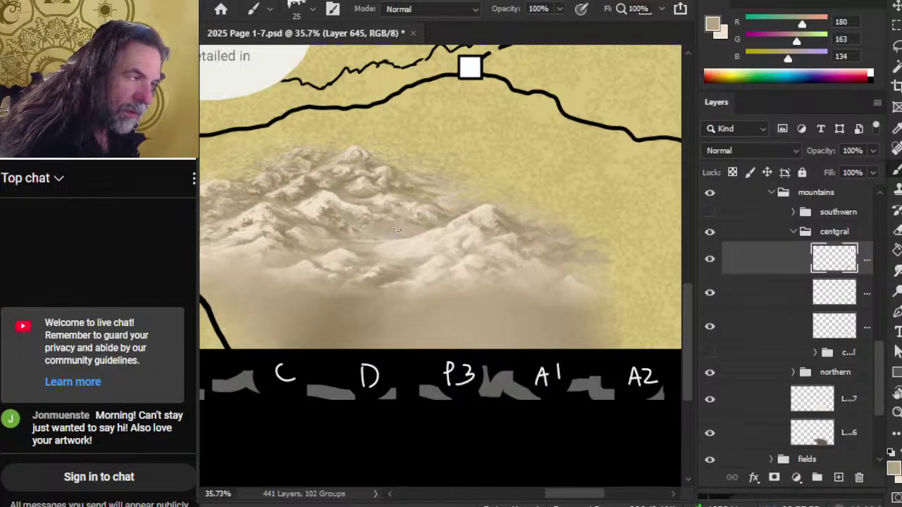
# Sample two light beiges from the middle ridge's snow, then paint and smudge a lighter slope at the valley's upper edge.
pyautogui.keyDown('alt'); pyautogui.click(376, 204); pyautogui.keyUp('alt')
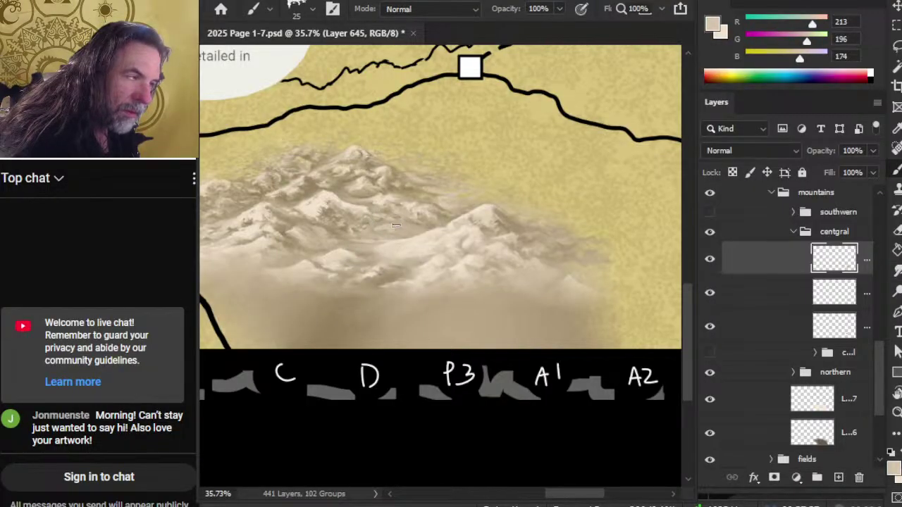
pyautogui.press('r')
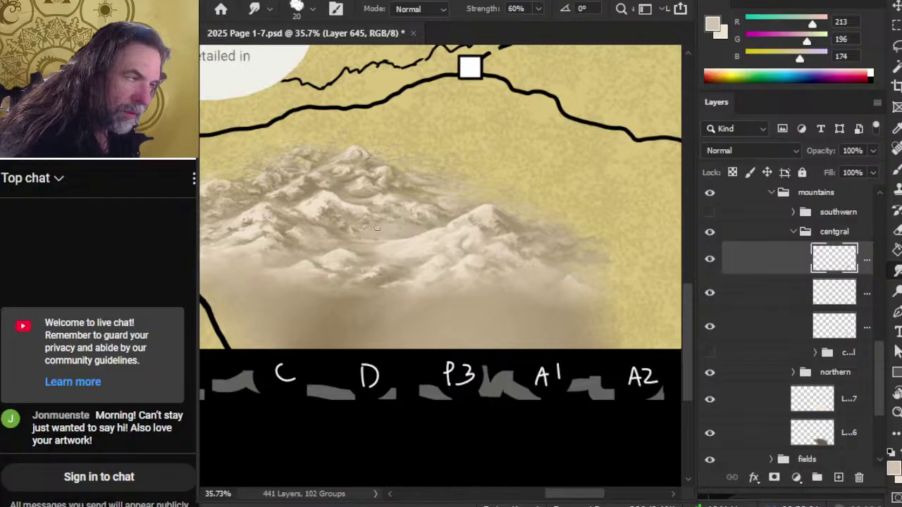
pyautogui.press('b')
pyautogui.keyDown('alt'); pyautogui.click(359, 202); pyautogui.keyUp('alt')
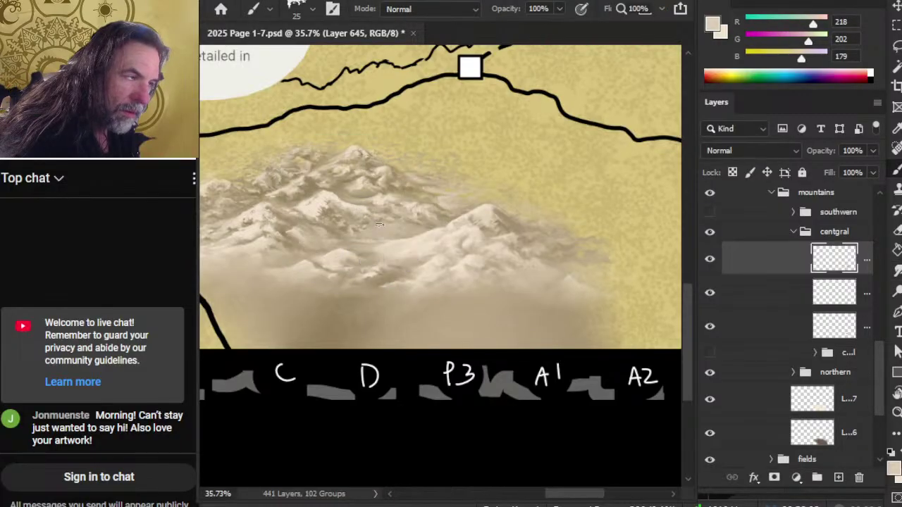
pyautogui.press('r')
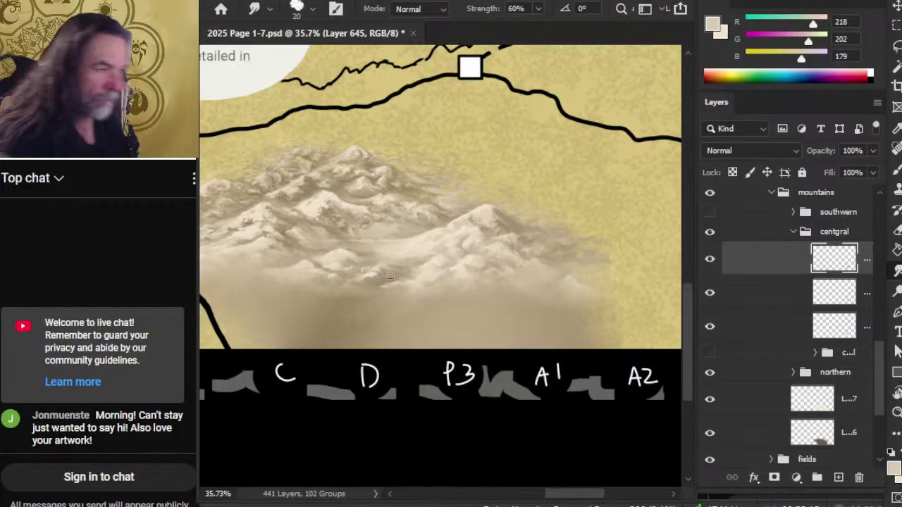
# Sample cream from the middle peak's snowcap, then paint and smudge a bright snowy ridge just above the valley.
pyautogui.press('z')
pyautogui.moveTo(390, 276)
pyautogui.mouseDown()
pyautogui.moveTo(362, 261)
pyautogui.moveTo(439, 254)
pyautogui.mouseUp()
pyautogui.press('b')
pyautogui.press('alt')
pyautogui.keyDown('alt'); pyautogui.click(334, 186); pyautogui.keyUp('alt')
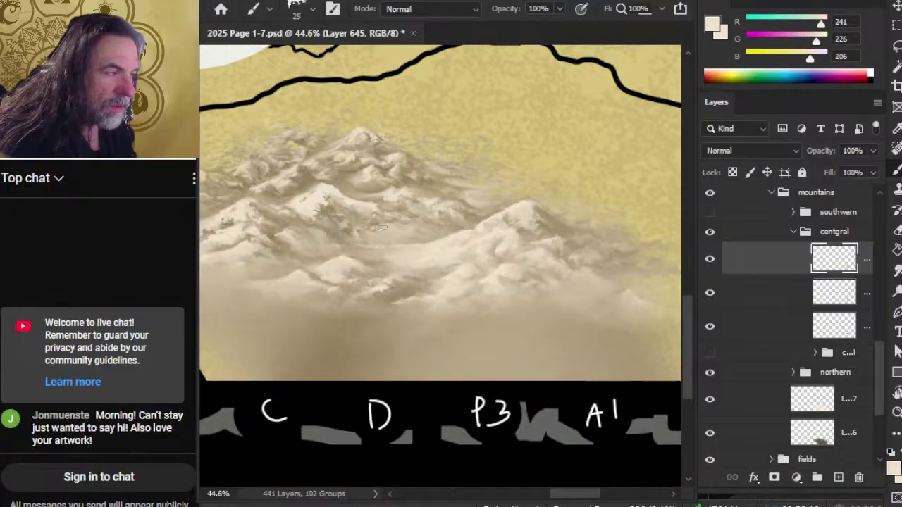
pyautogui.press('r')
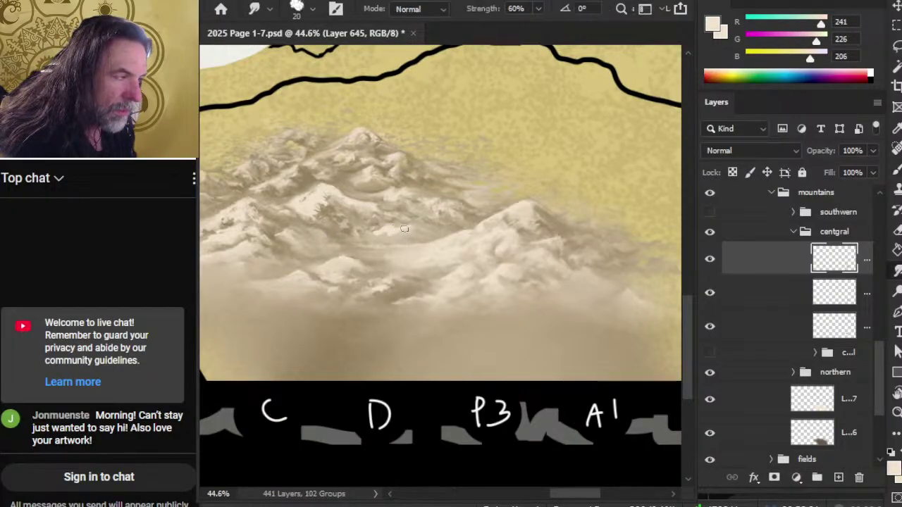
# Sample dark brown below the middle peak, then paint and smudge shadows beneath the new snowy ridge and into the valley.
pyautogui.press('b')
pyautogui.keyDown('alt'); pyautogui.click(352, 225); pyautogui.keyUp('alt')
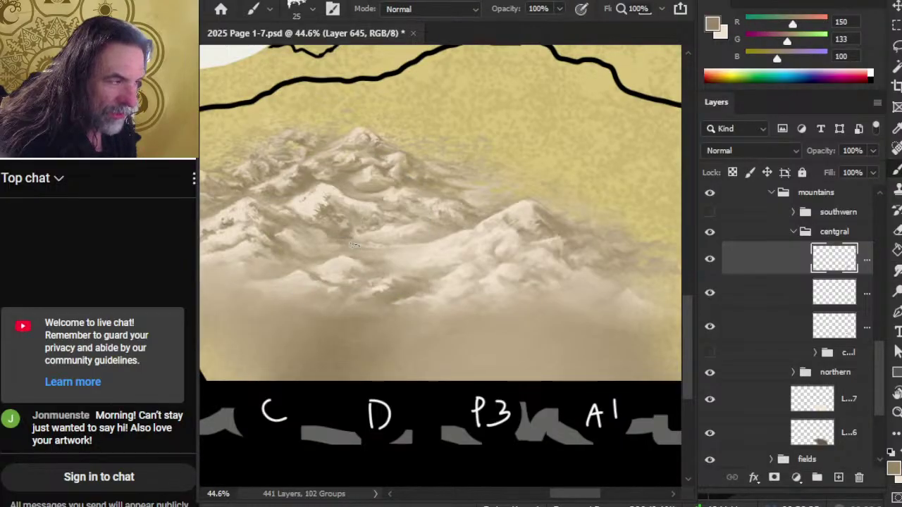
pyautogui.press('b')
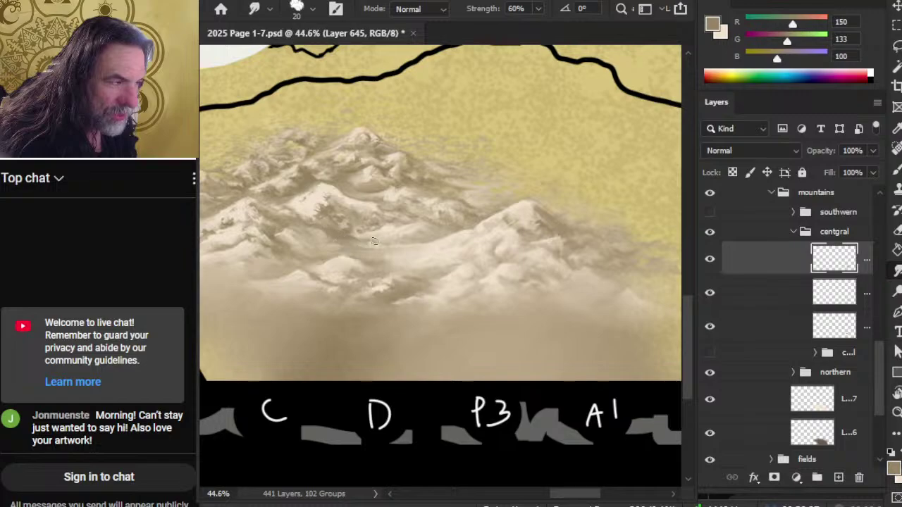
pyautogui.press('z')
pyautogui.moveTo(339, 238); pyautogui.dragTo(366, 228)
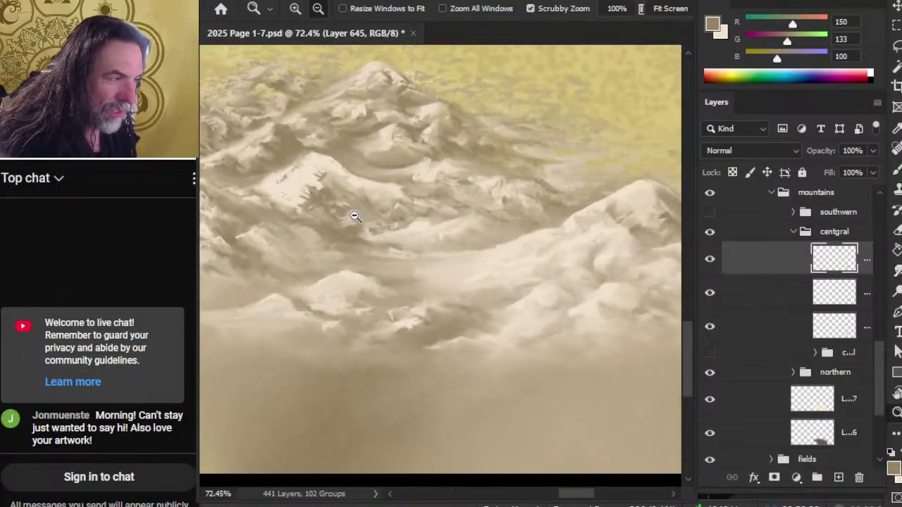
pyautogui.moveTo(387, 277); pyautogui.dragTo(358, 272)
pyautogui.press('b')
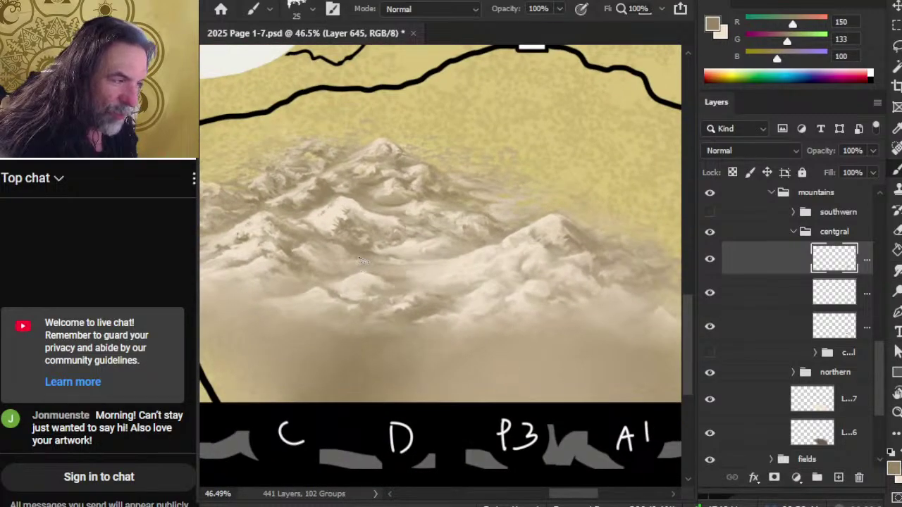
pyautogui.press('r')
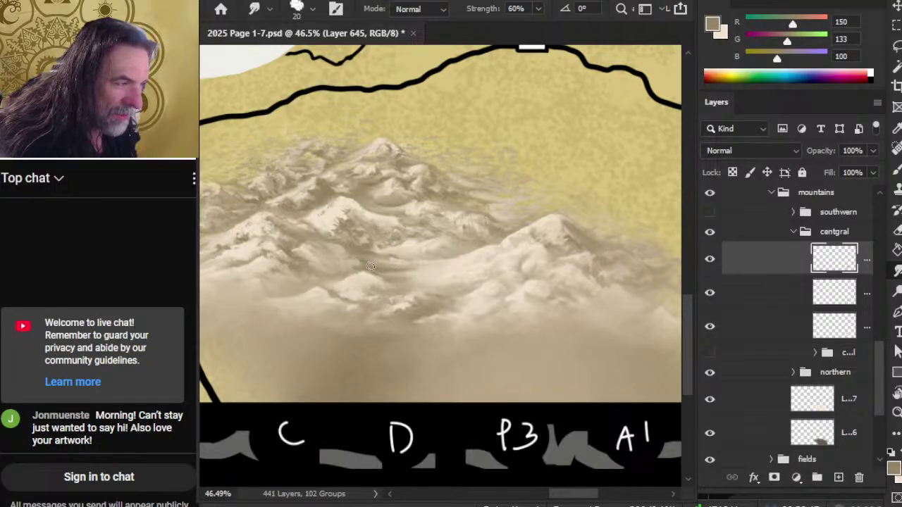
# Sample pale beige from the snowy ridge, then paint and smudge highlights on the slope below the middle peak.
pyautogui.press('b')
pyautogui.keyDown('alt'); pyautogui.click(391, 250); pyautogui.keyUp('alt')
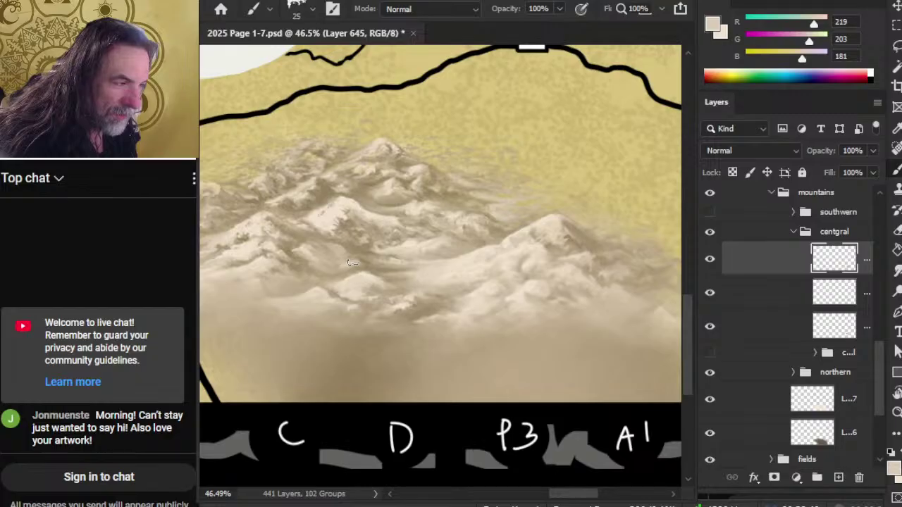
pyautogui.press('r')
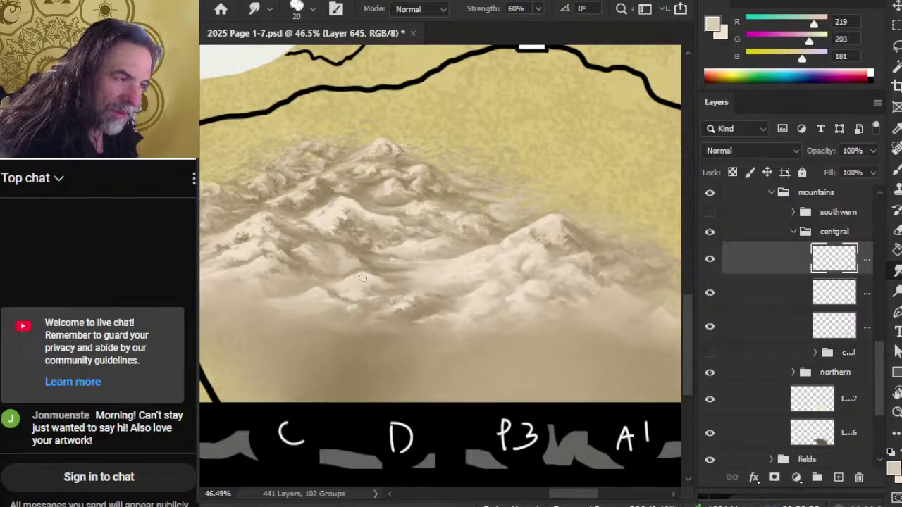
# Examine how the central mountain range's slopes and valley read within the whole map.
pyautogui.press('z')
pyautogui.scroll(-5, 388, 281)
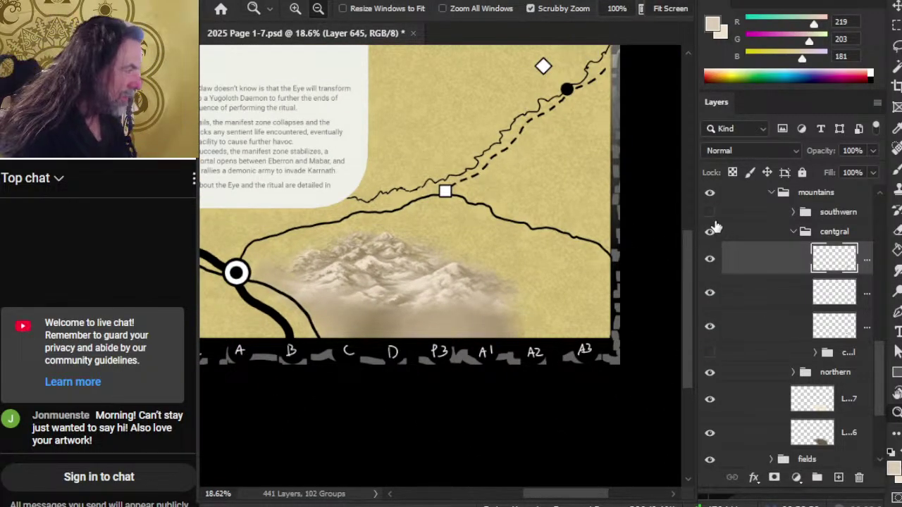
pyautogui.scroll(5, 385, 270)
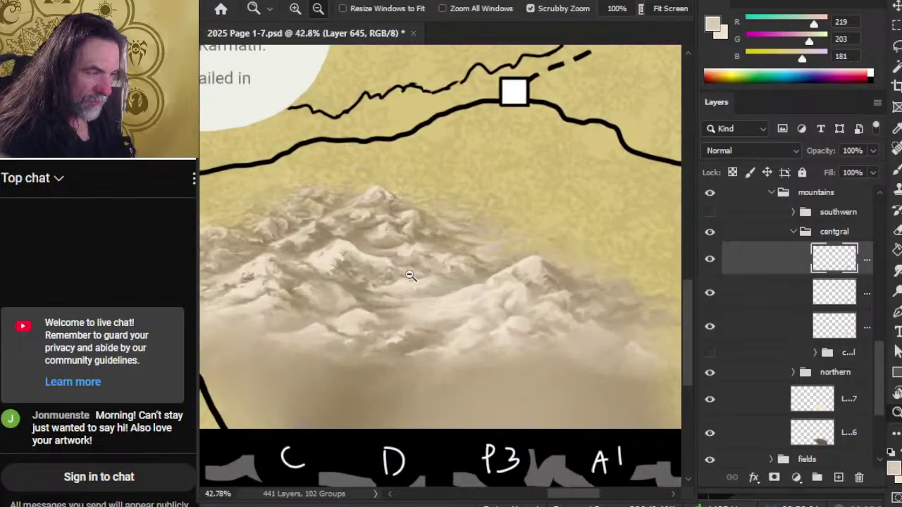
pyautogui.press('r')
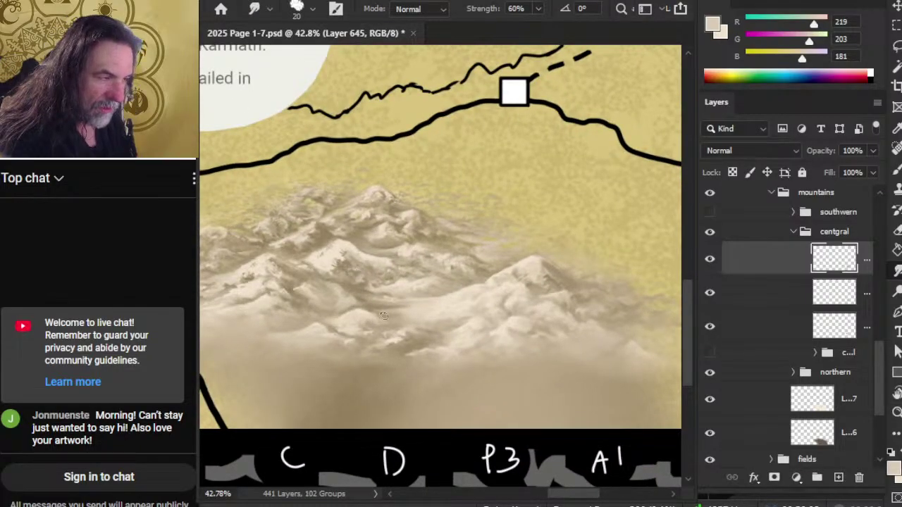
pyautogui.press('z')
pyautogui.scroll(-4, 395, 320)
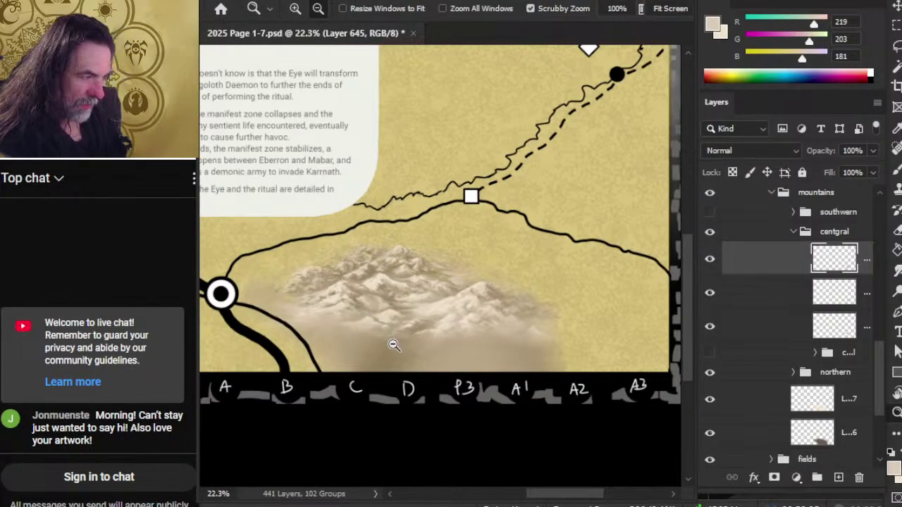
pyautogui.press('ctrl')
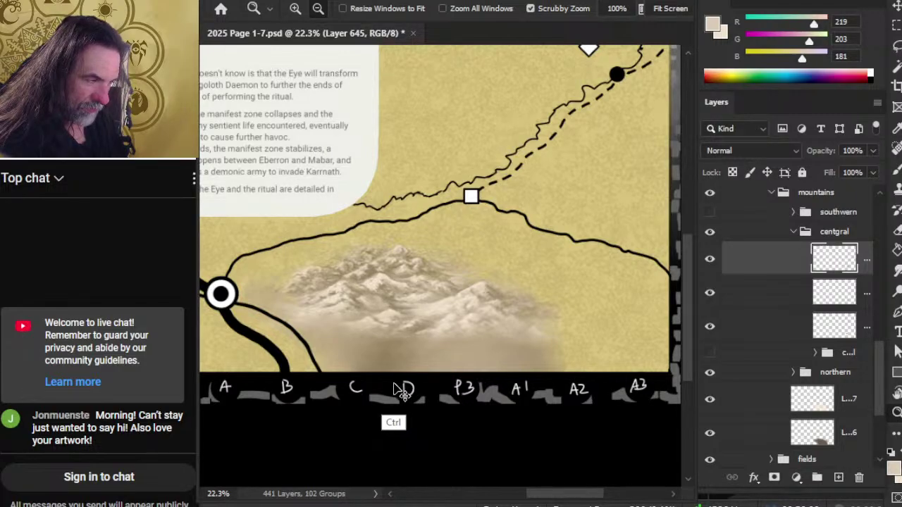
pyautogui.hotkey('ctrl', 'shift')
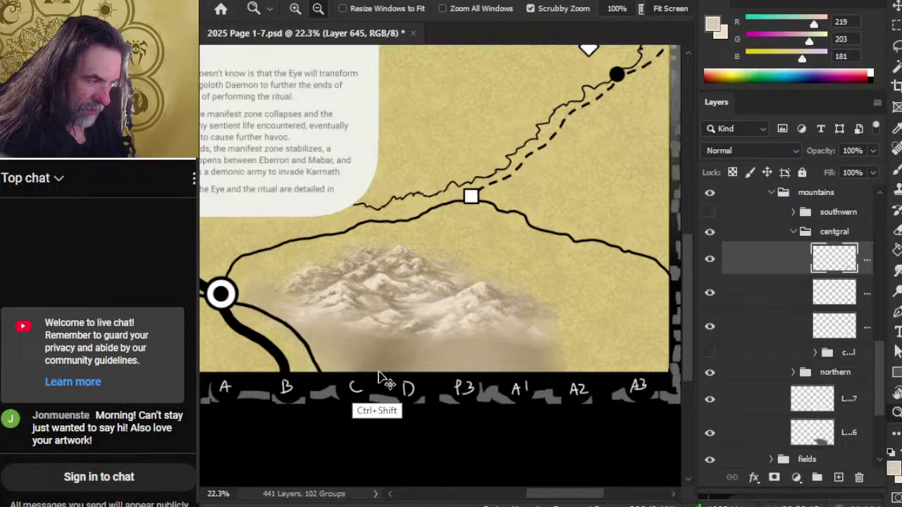
# Sample dark brown from the shading below the middle peak, then paint and smudge a shadow across the pale slope beneath it.
pyautogui.scroll(5, 376, 314)
pyautogui.press('b')
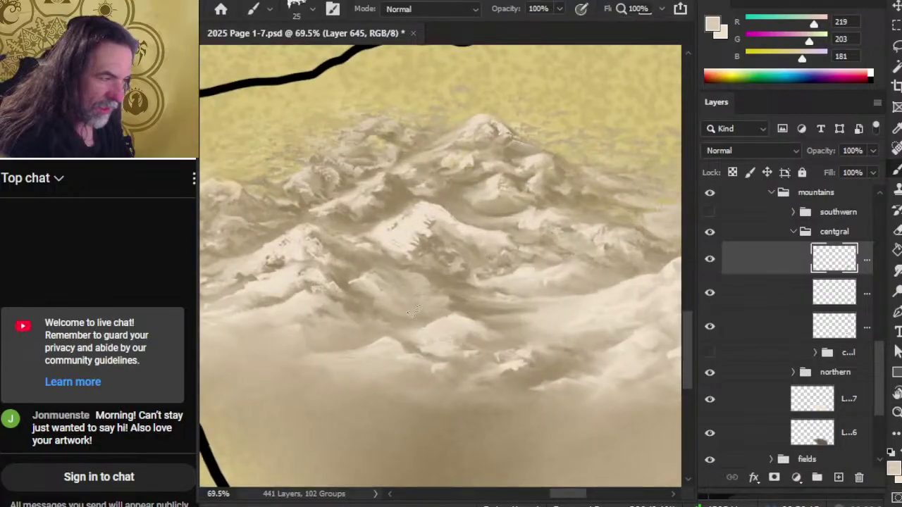
pyautogui.keyDown('alt'); pyautogui.click(456, 278); pyautogui.keyUp('alt')
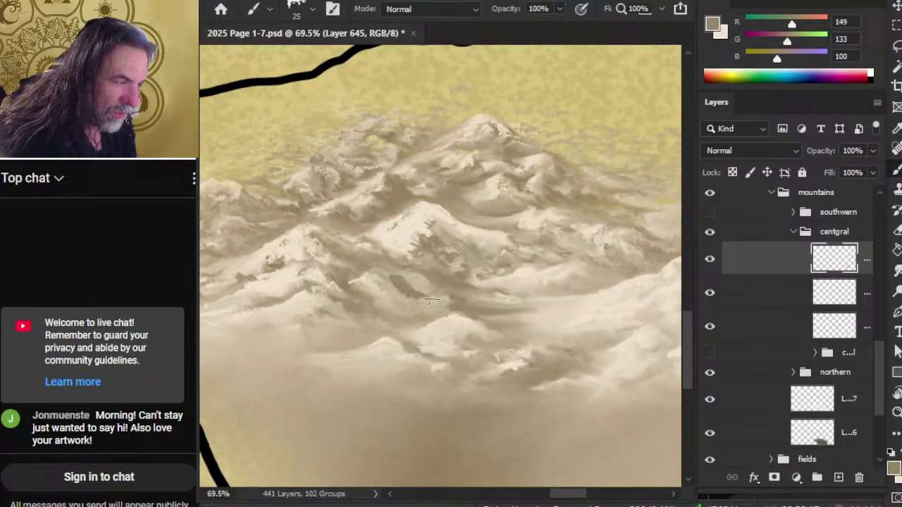
pyautogui.press('r')
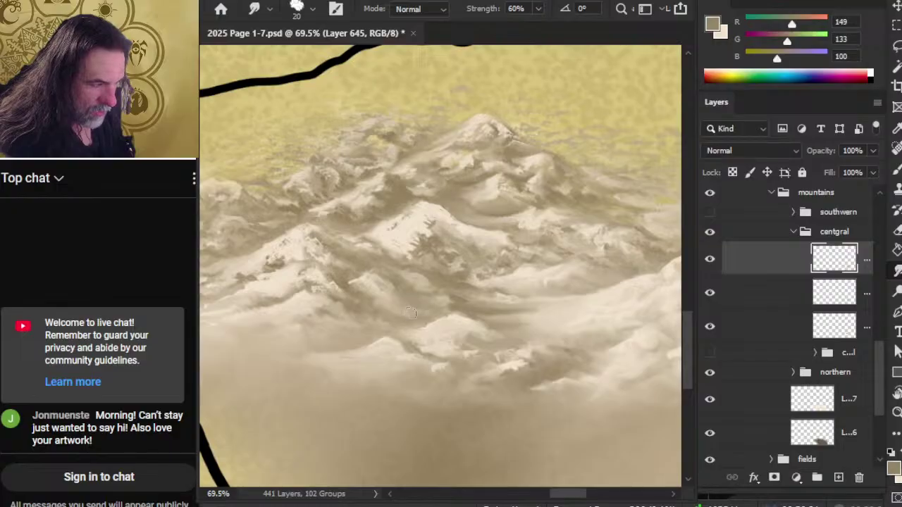
# Sample medium beige from the slope below the middle peak, then paint and smudge it to soften the newly shaded area.
pyautogui.press('z')
pyautogui.scroll(-3, 429, 331)
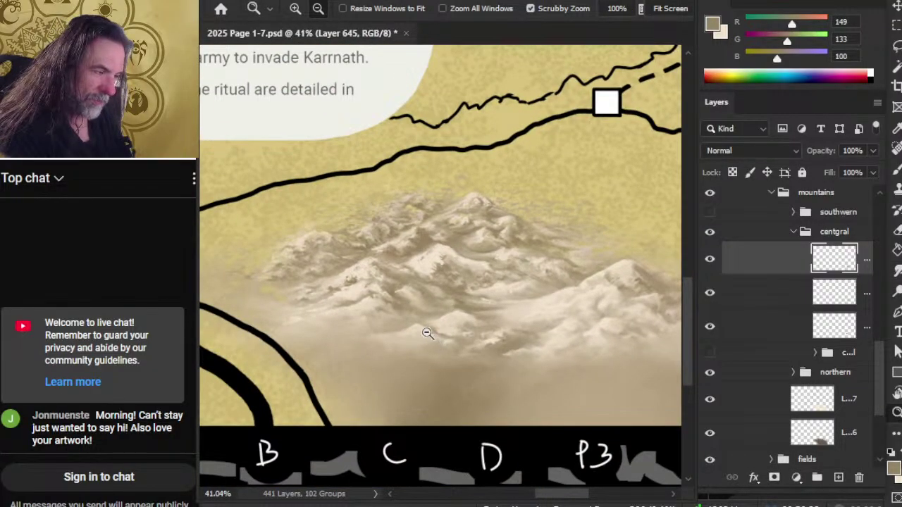
pyautogui.press('b')
pyautogui.keyDown('alt'); pyautogui.click(419, 309); pyautogui.keyUp('alt')
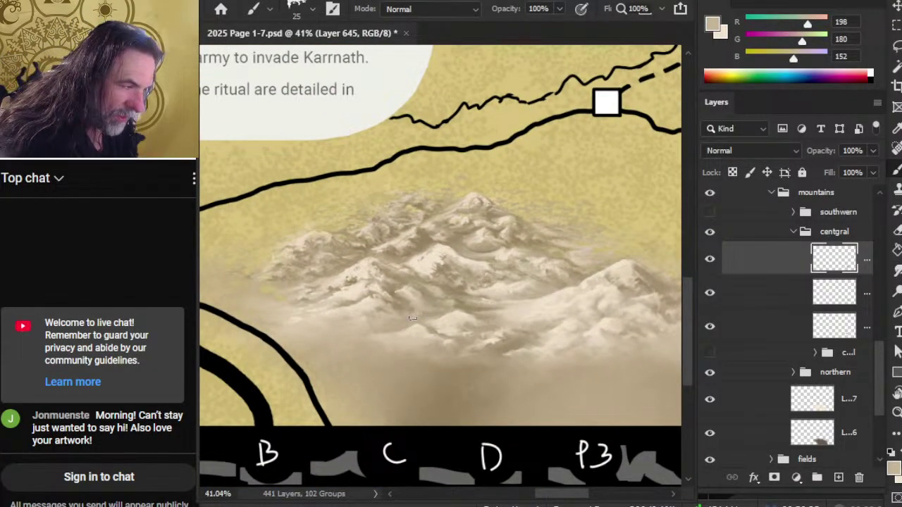
pyautogui.press('r')
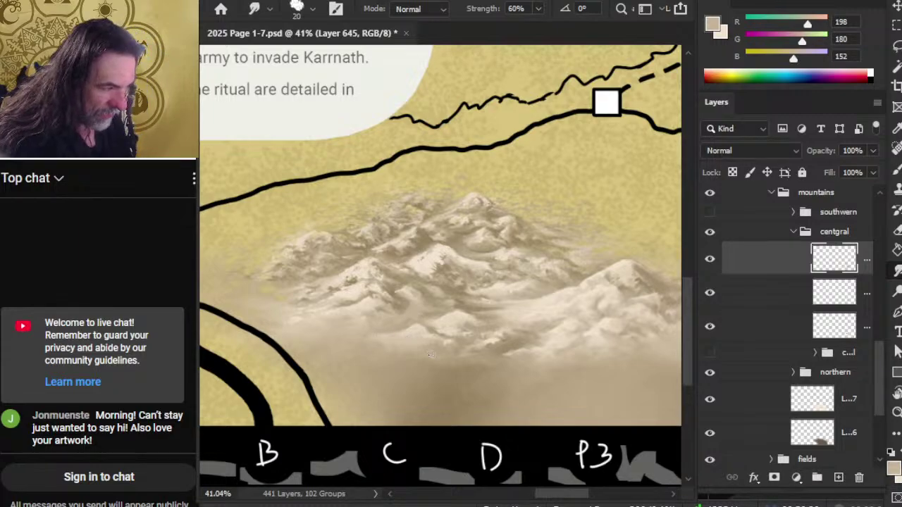
pyautogui.press('z')
pyautogui.scroll(-3, 430, 355)
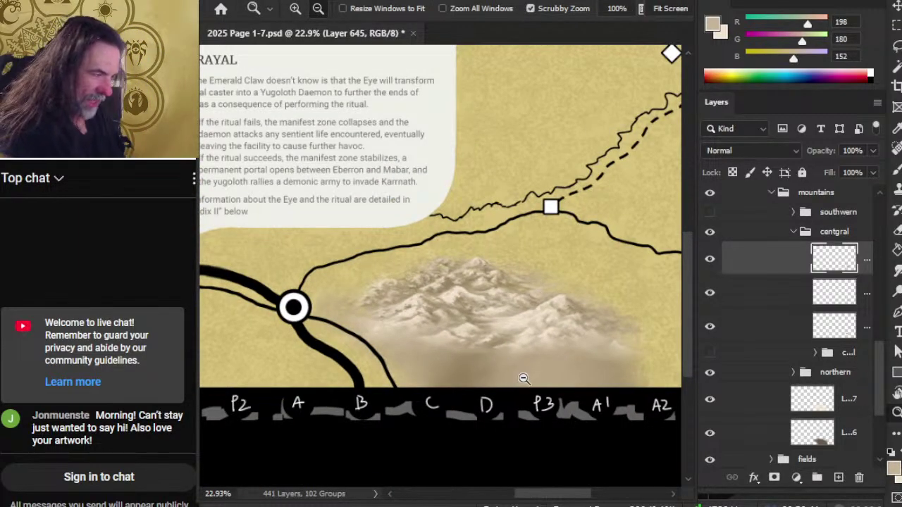
pyautogui.scroll(4, 459, 346)
pyautogui.press('b')
pyautogui.press('r')
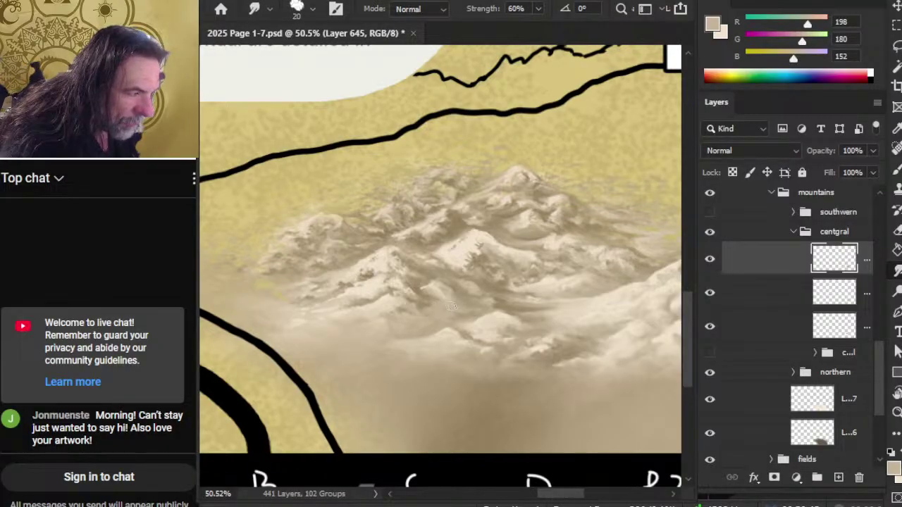
# Sample light and medium beiges around the middle peak's base, then paint and smudge the transition from its lower slope into the valley.
pyautogui.press('z')
pyautogui.scroll(-3, 430, 301)
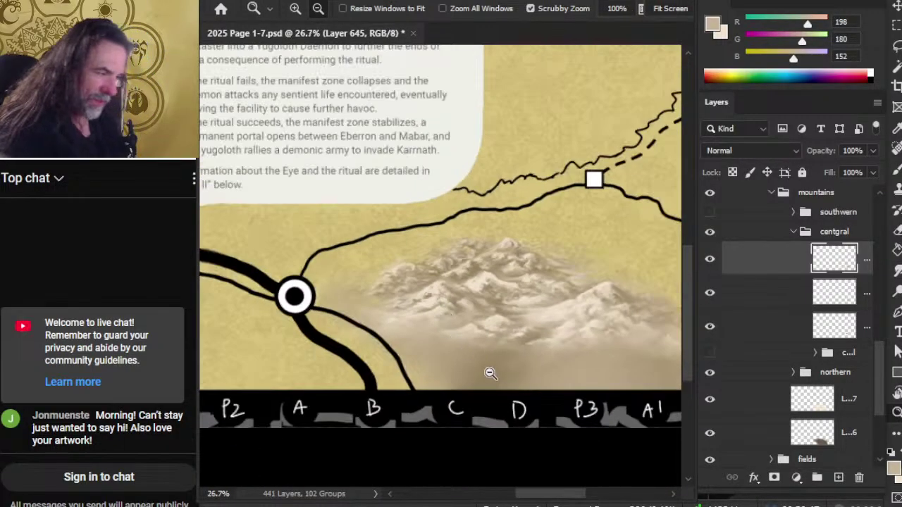
pyautogui.moveTo(539, 331); pyautogui.dragTo(427, 258)
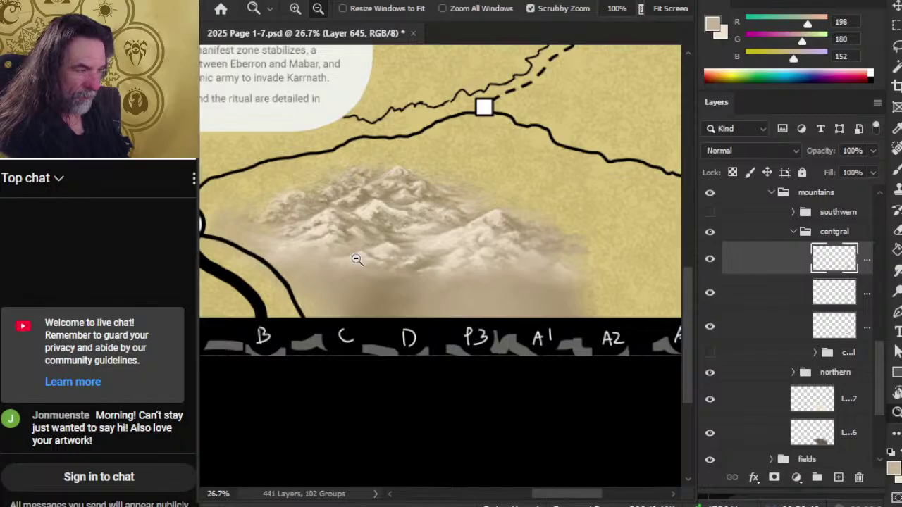
pyautogui.scroll(3, 421, 249)
pyautogui.press('b')
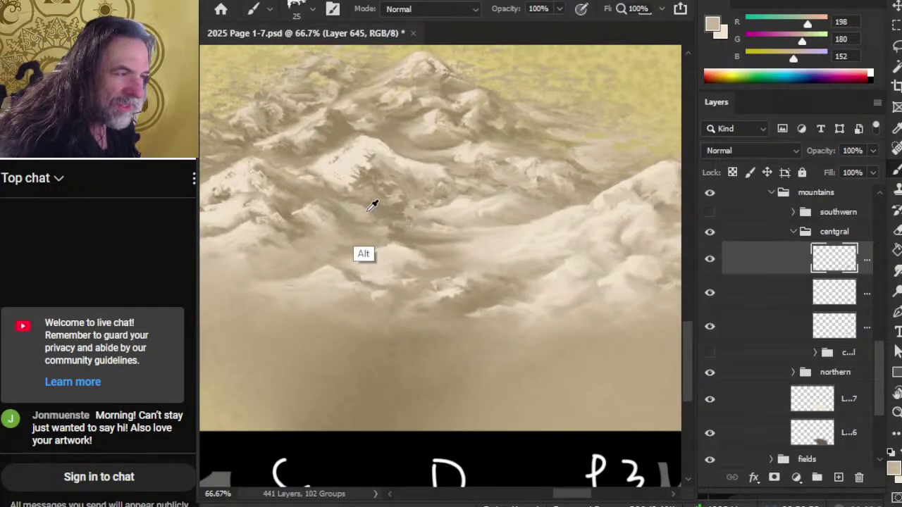
pyautogui.press('r')
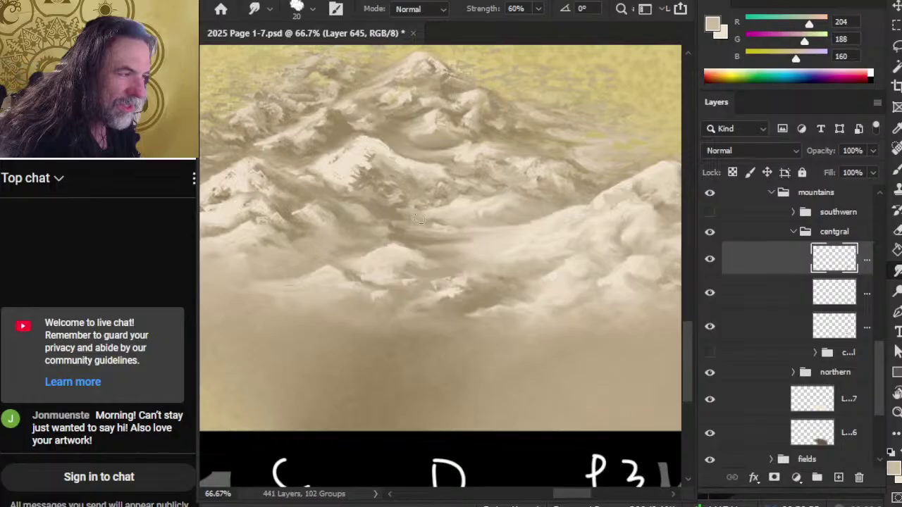
pyautogui.press('b')
pyautogui.keyDown('alt'); pyautogui.click(414, 226); pyautogui.keyUp('alt')
pyautogui.keyDown('alt'); pyautogui.click(408, 219); pyautogui.keyUp('alt')
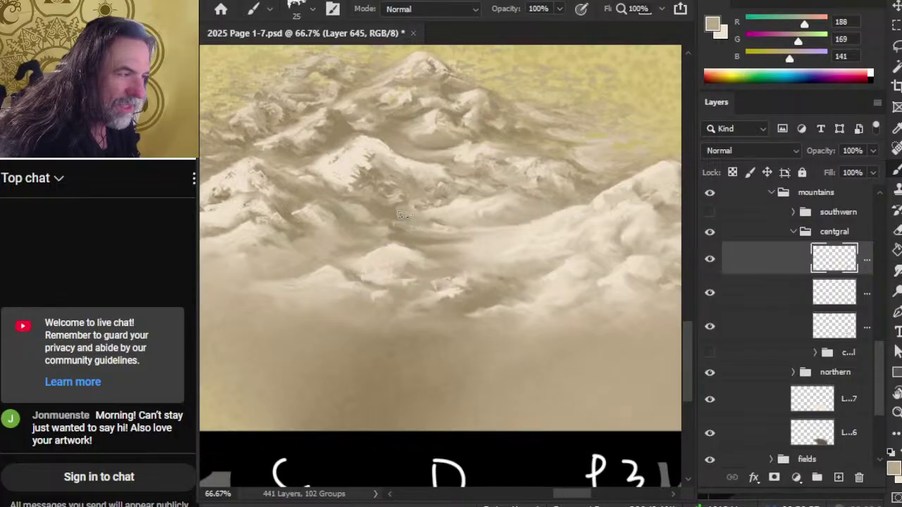
pyautogui.press('r')
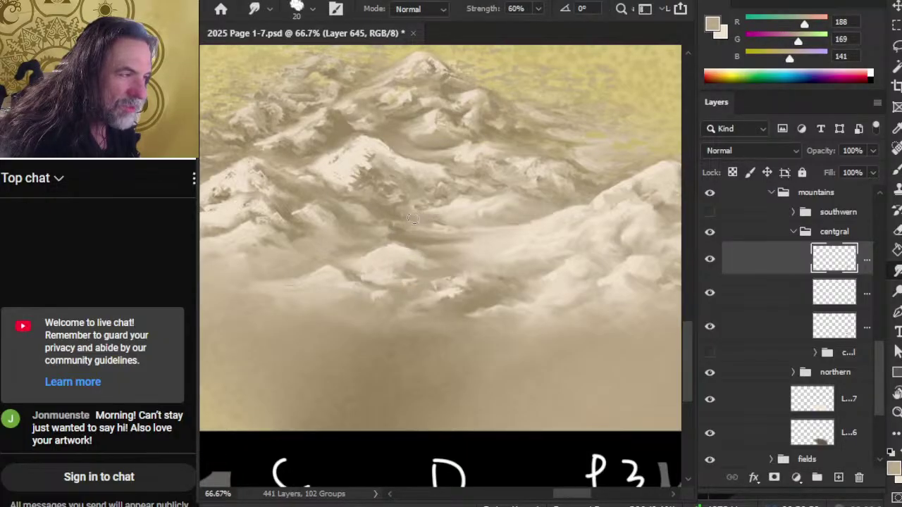
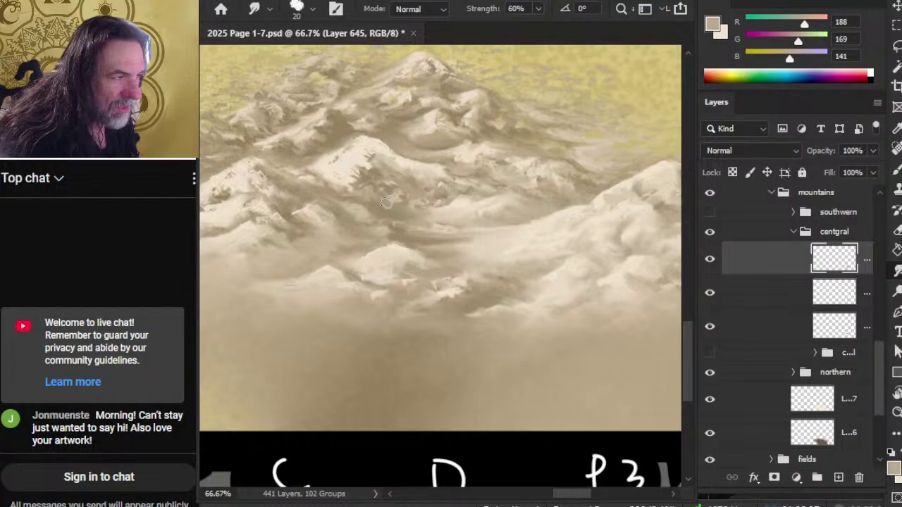
# Sample light beige from the valley, then paint and smudge it over the dark bands at the western end, reducing the smudge size to 10.
pyautogui.press('z')
pyautogui.moveTo(485, 268); pyautogui.dragTo(448, 273)
pyautogui.press('b')
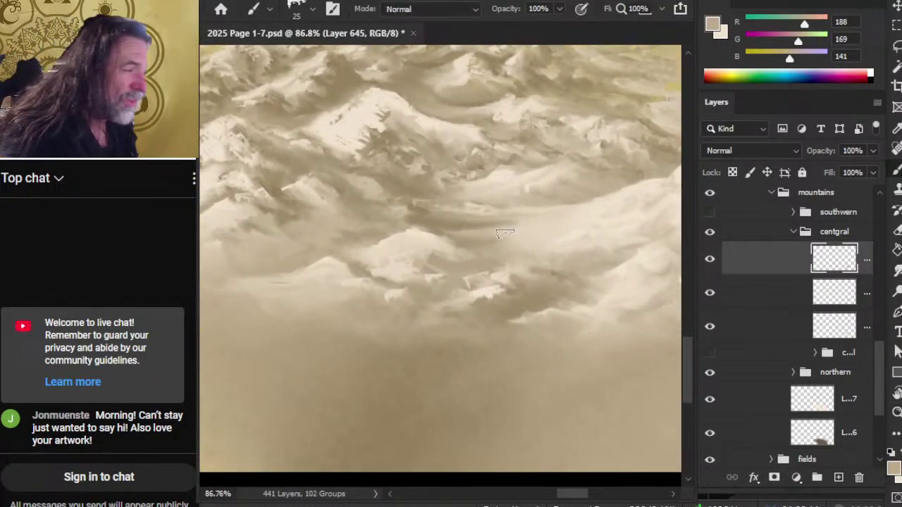
pyautogui.keyDown('alt'); pyautogui.click(502, 233); pyautogui.keyUp('alt')
pyautogui.moveTo(456, 222)
pyautogui.mouseDown()
pyautogui.moveTo(516, 224)
pyautogui.moveTo(436, 221)
pyautogui.moveTo(530, 224)
pyautogui.mouseUp()
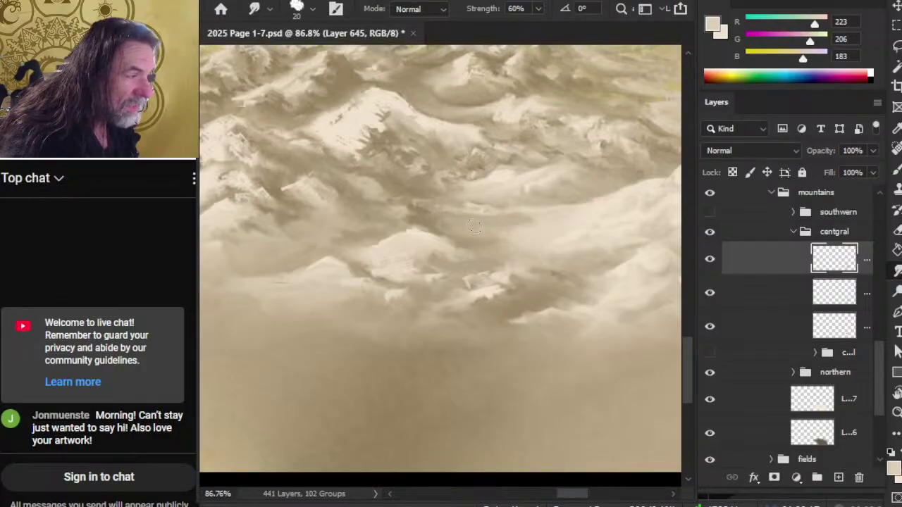
pyautogui.moveTo(474, 226)
pyautogui.mouseDown()
pyautogui.moveTo(413, 212)
pyautogui.moveTo(449, 223)
pyautogui.moveTo(564, 225)
pyautogui.moveTo(439, 224)
pyautogui.moveTo(498, 236)
pyautogui.mouseUp()
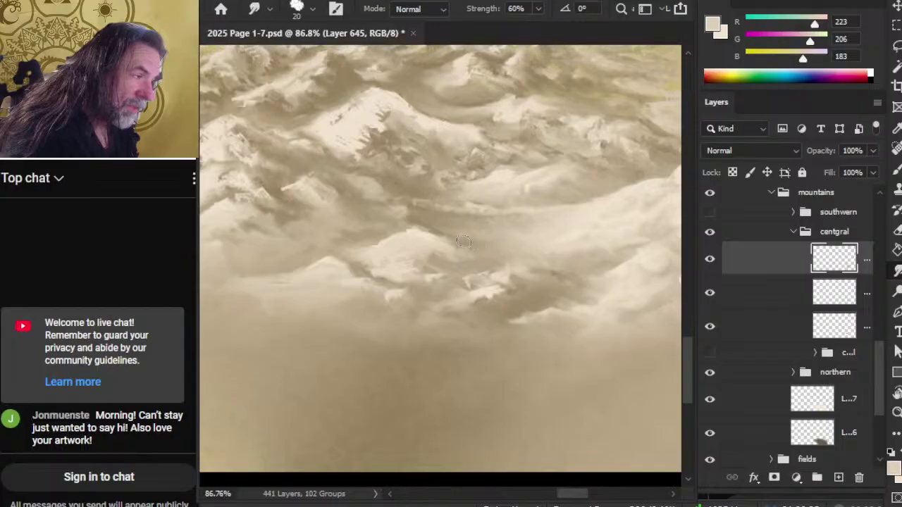
pyautogui.press('[')
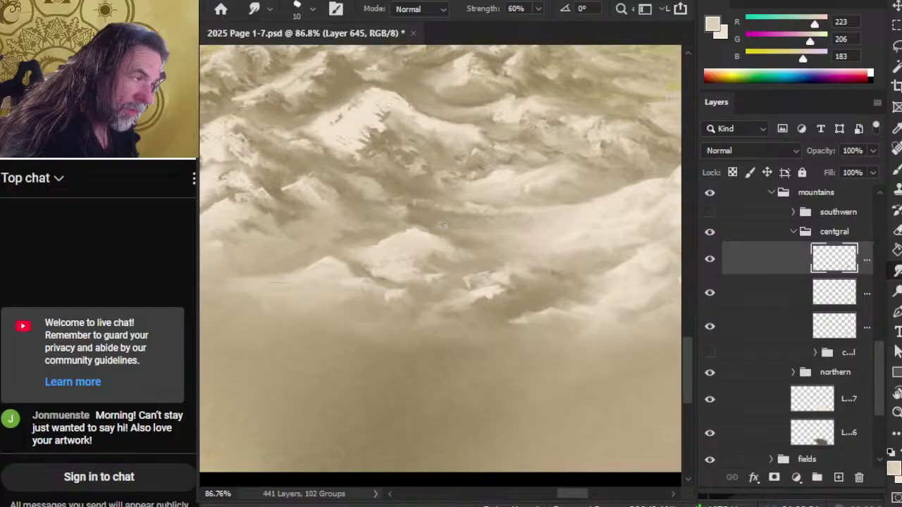
pyautogui.moveTo(442, 226)
pyautogui.mouseDown()
pyautogui.moveTo(411, 221)
pyautogui.moveTo(419, 223)
pyautogui.mouseUp()
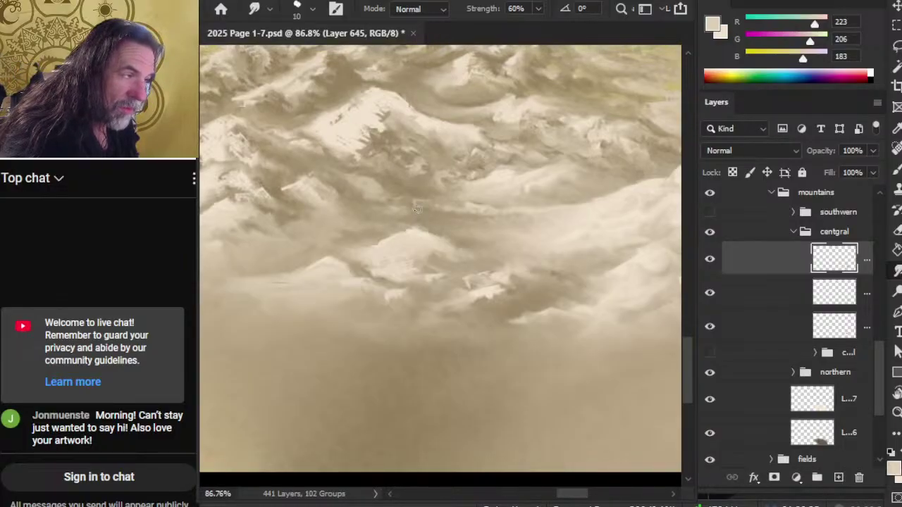
# Sample cream from the small snowy hill in front of the valley, then paint and smudge highlights on its crest.
pyautogui.moveTo(487, 250); pyautogui.dragTo(433, 266)
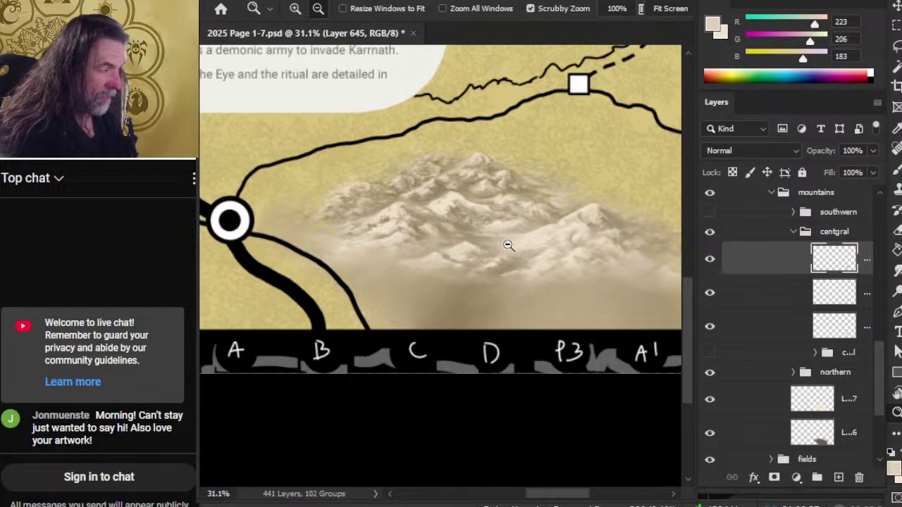
pyautogui.moveTo(507, 246); pyautogui.dragTo(558, 303)
pyautogui.moveTo(540, 249); pyautogui.dragTo(425, 246)
pyautogui.press('b')
pyautogui.keyDown('alt'); pyautogui.click(416, 234); pyautogui.keyUp('alt')
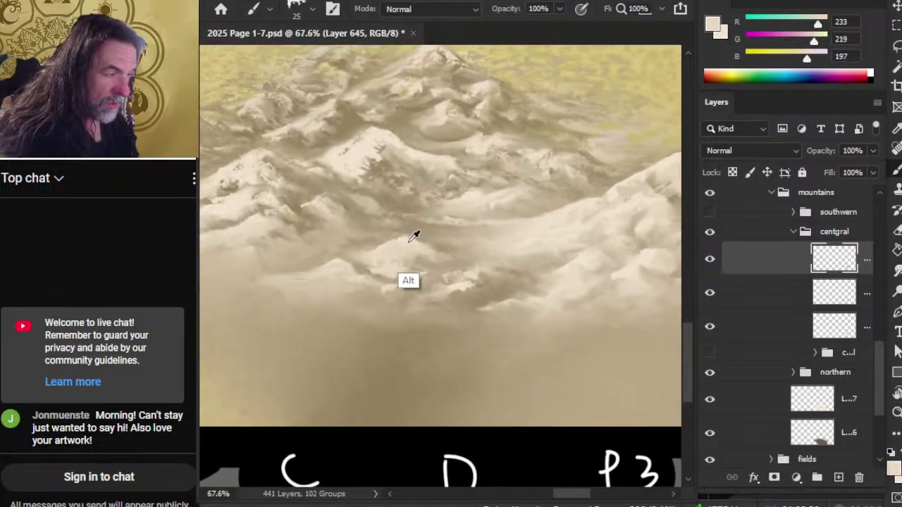
pyautogui.press('r')
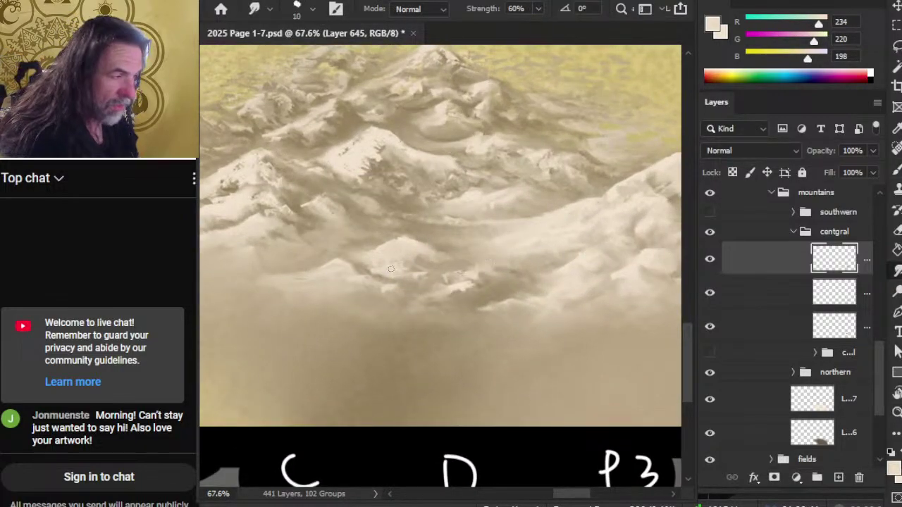
# Sample tan beside the small snowy hill, then paint and smudge shading along its crest and western edge.
pyautogui.press('b')
pyautogui.keyDown('alt'); pyautogui.click(374, 243); pyautogui.keyUp('alt')
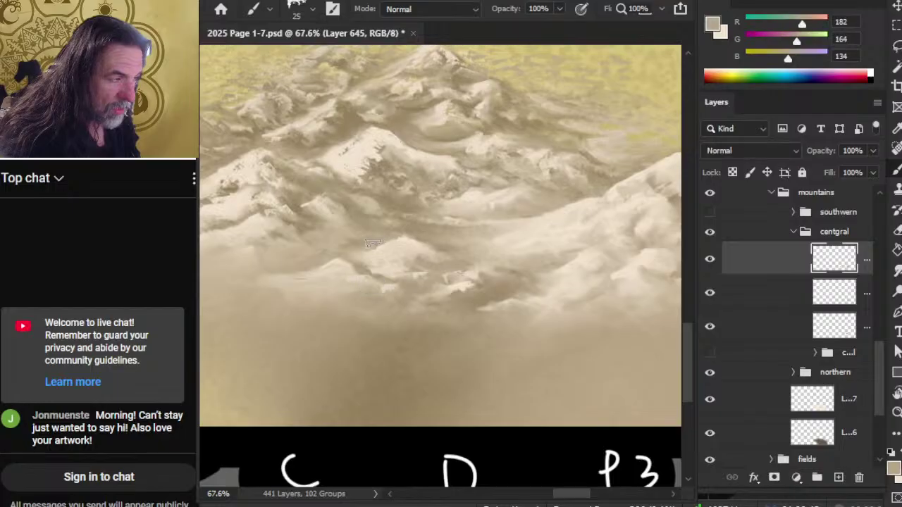
pyautogui.press('r')
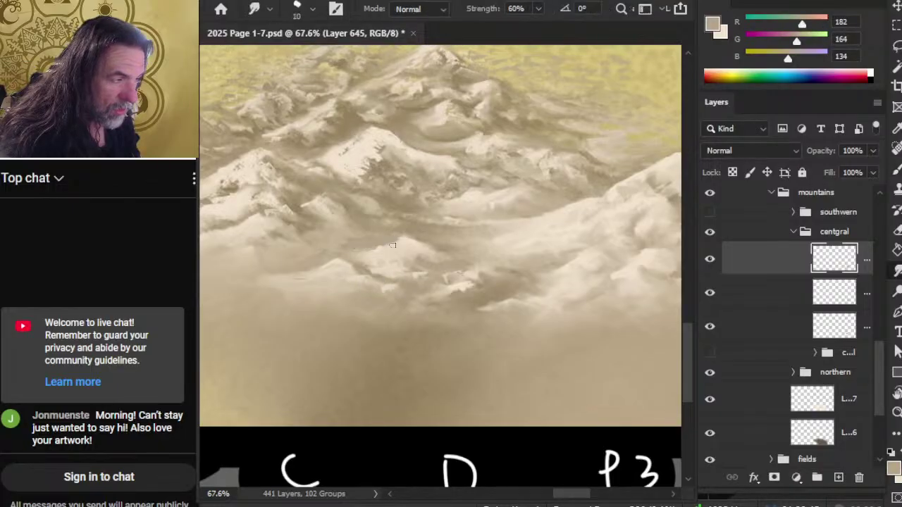
pyautogui.press('b')
pyautogui.press('r')
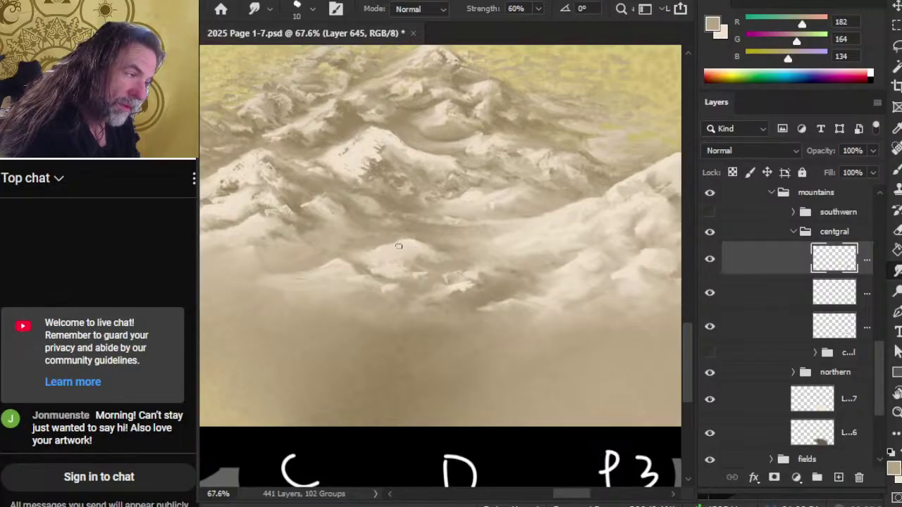
# Sample light beige from the middle peak's lower slope, add a new layer, then paint and smudge it over the peak's eastern flank.
pyautogui.press('z')
pyautogui.moveTo(489, 263); pyautogui.dragTo(413, 282)
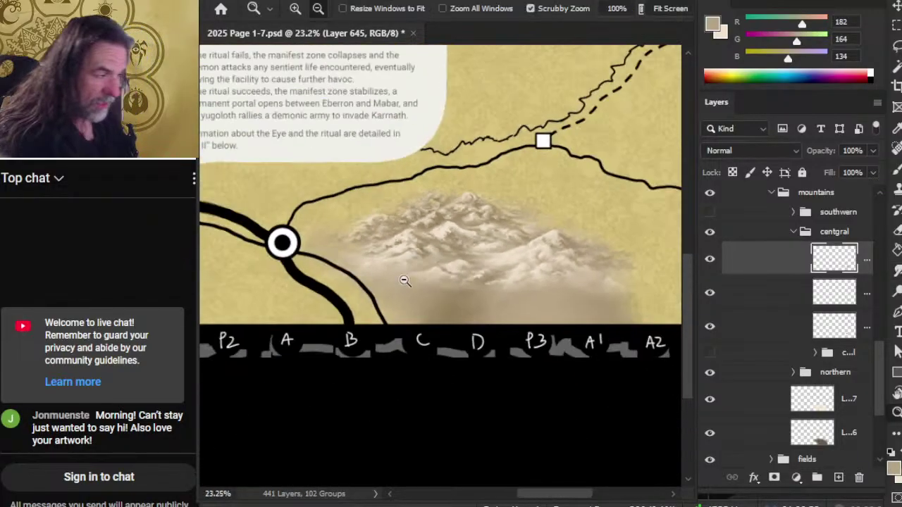
pyautogui.moveTo(503, 322); pyautogui.dragTo(413, 241)
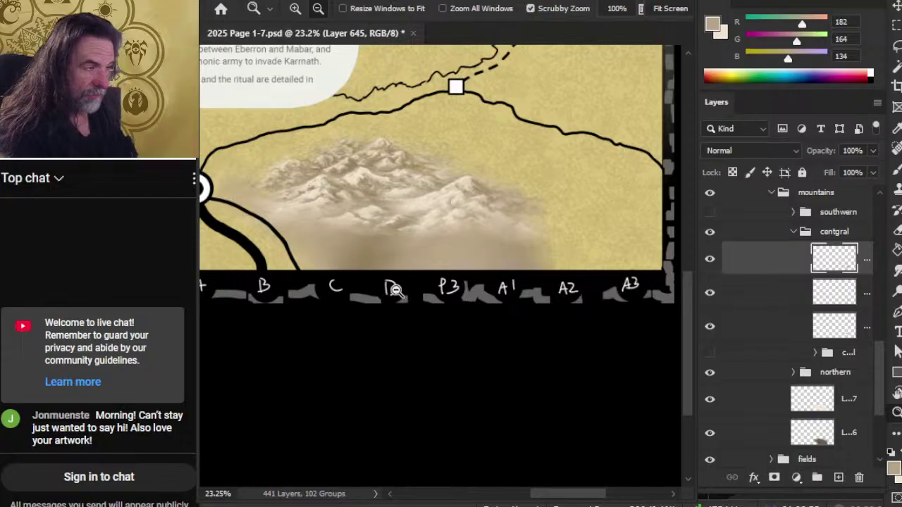
pyautogui.moveTo(371, 210); pyautogui.dragTo(380, 210)
pyautogui.press('b')
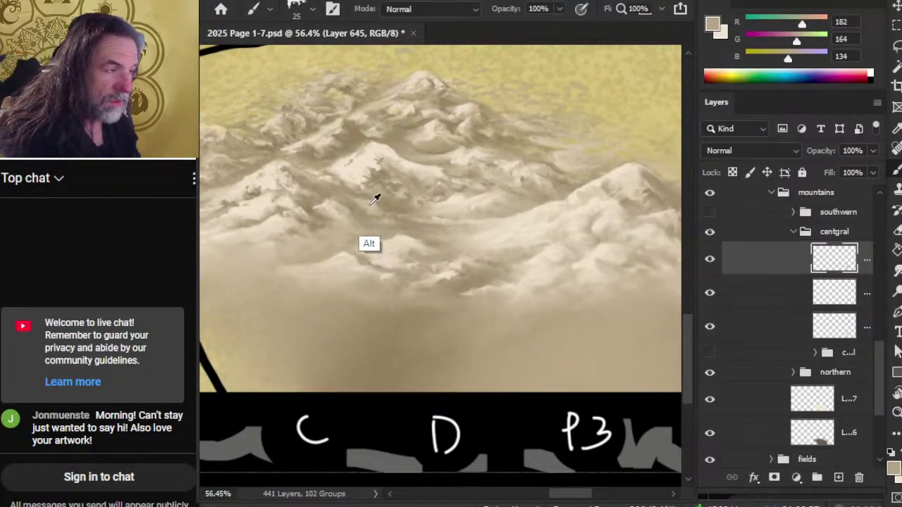
pyautogui.keyDown('alt'); pyautogui.click(391, 189); pyautogui.keyUp('alt')
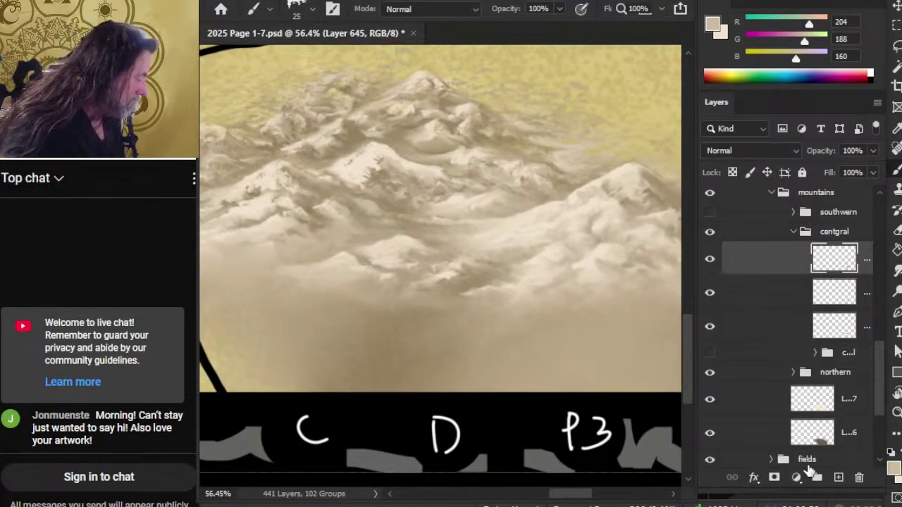
pyautogui.click(838, 478)
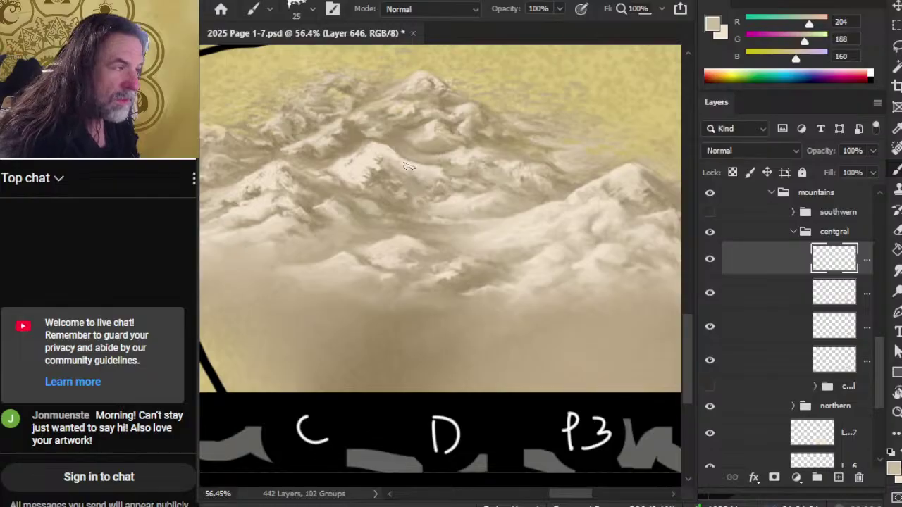
pyautogui.press('r')
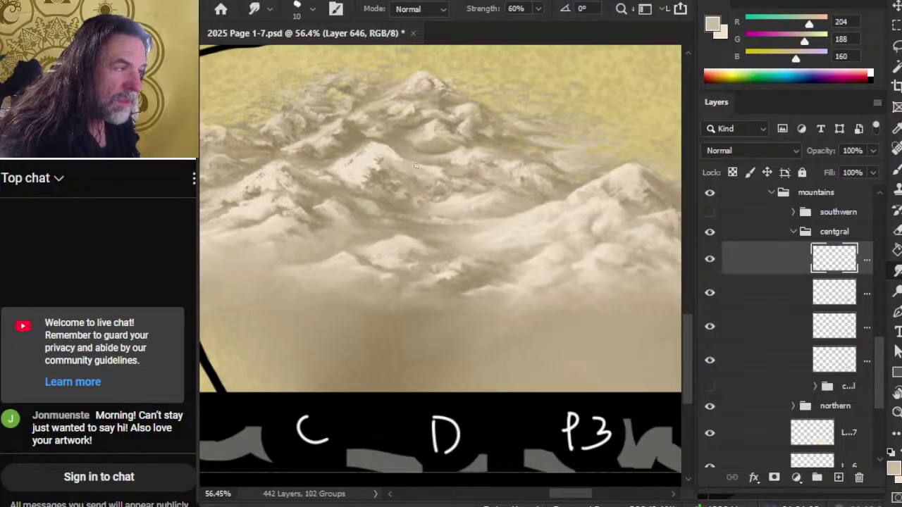
pyautogui.press('b')
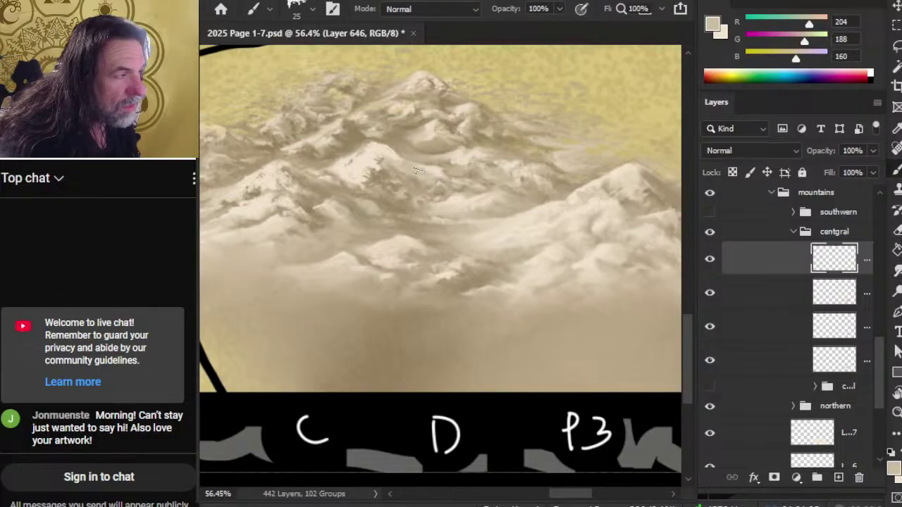
pyautogui.press('r')
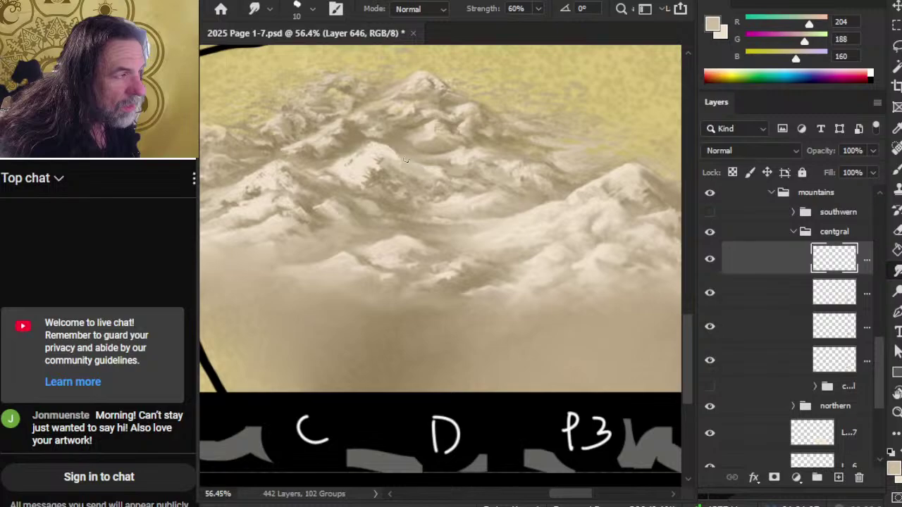
# Sample tan from the shadow east of the middle peak, then paint and smudge shading along its eastern slope and up to the summit.
pyautogui.press('b')
pyautogui.keyDown('alt'); pyautogui.click(437, 155); pyautogui.keyUp('alt')
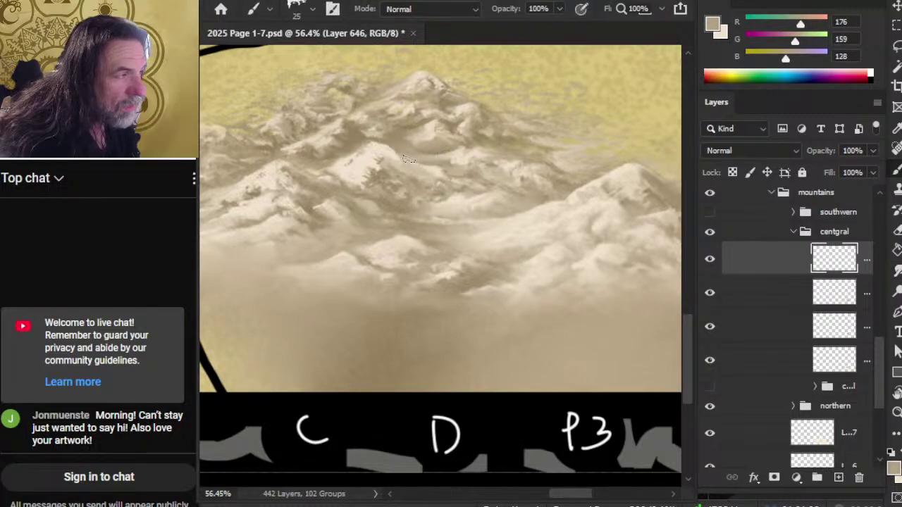
pyautogui.press('r')
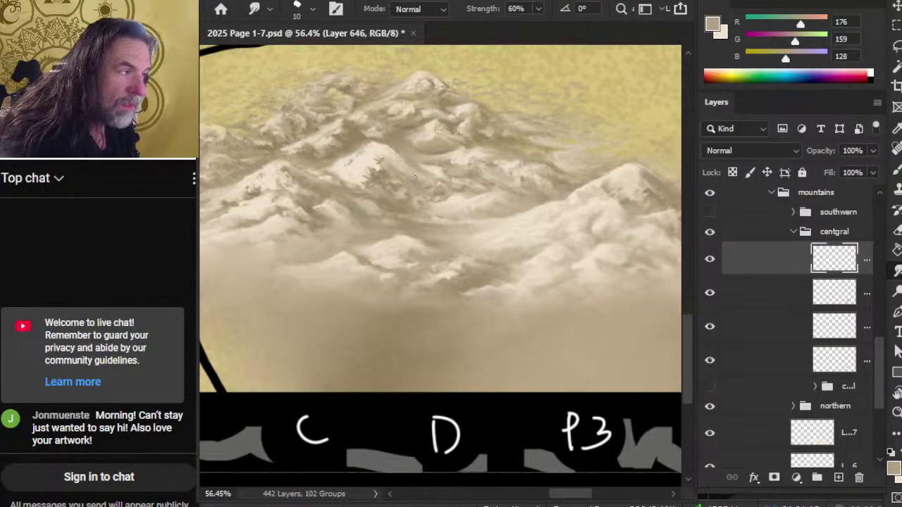
pyautogui.press('b')
pyautogui.press('r')
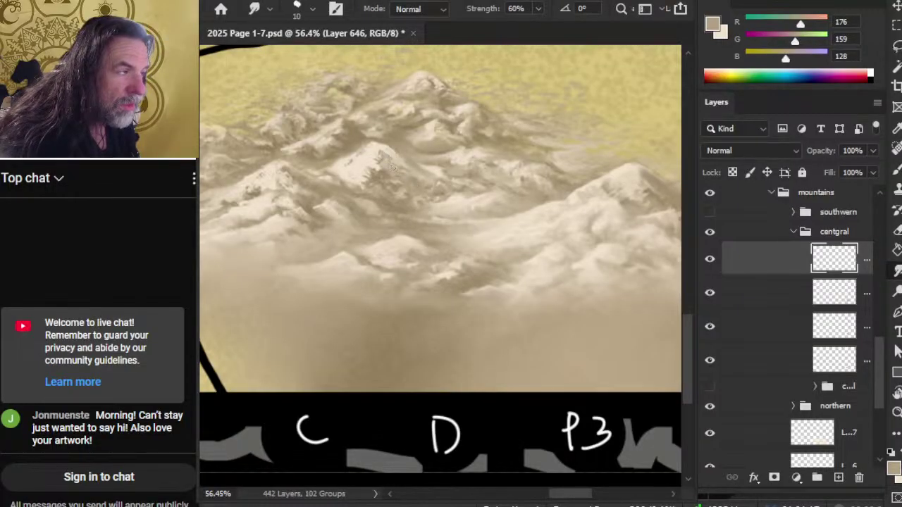
pyautogui.press('b')
pyautogui.press('r')
pyautogui.press('b')
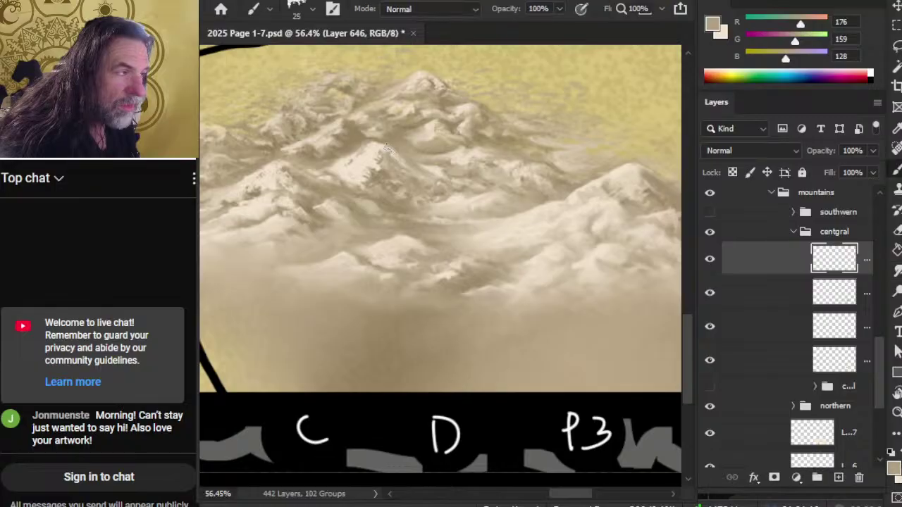
pyautogui.press('r')
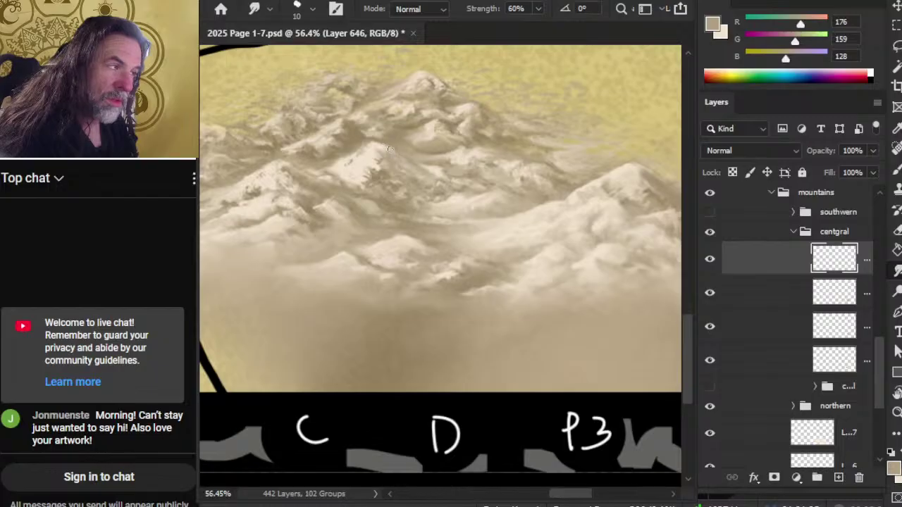
# Paint and smudge more tan into the rocky shadow on the snowy face of the middle peak.
pyautogui.press('z')
pyautogui.keyDown('alt'); pyautogui.click(395, 227); pyautogui.keyUp('alt')
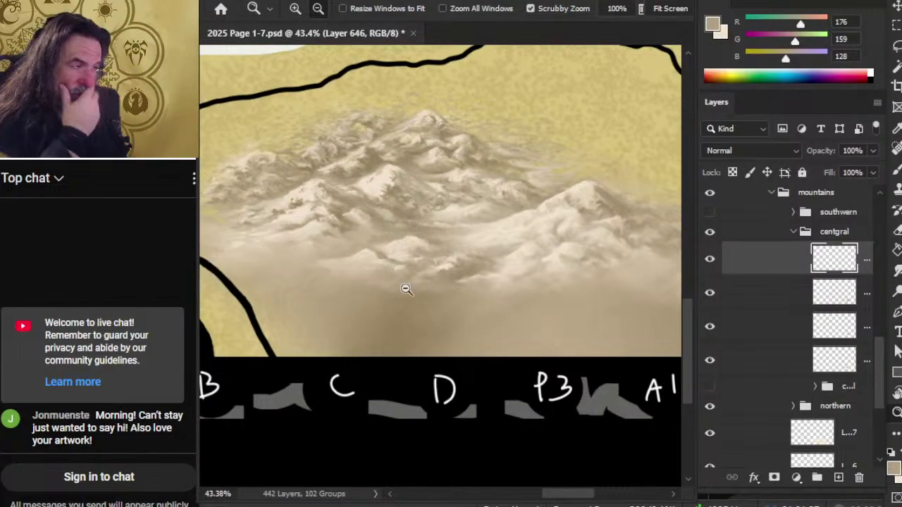
pyautogui.keyDown('alt'); pyautogui.click(470, 274); pyautogui.keyUp('alt')
pyautogui.click(433, 222)
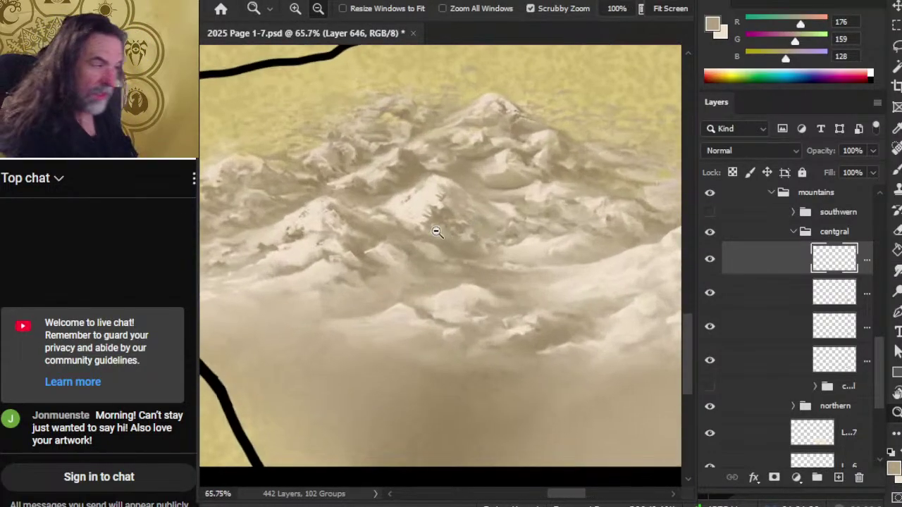
pyautogui.press('b')
pyautogui.press('r')
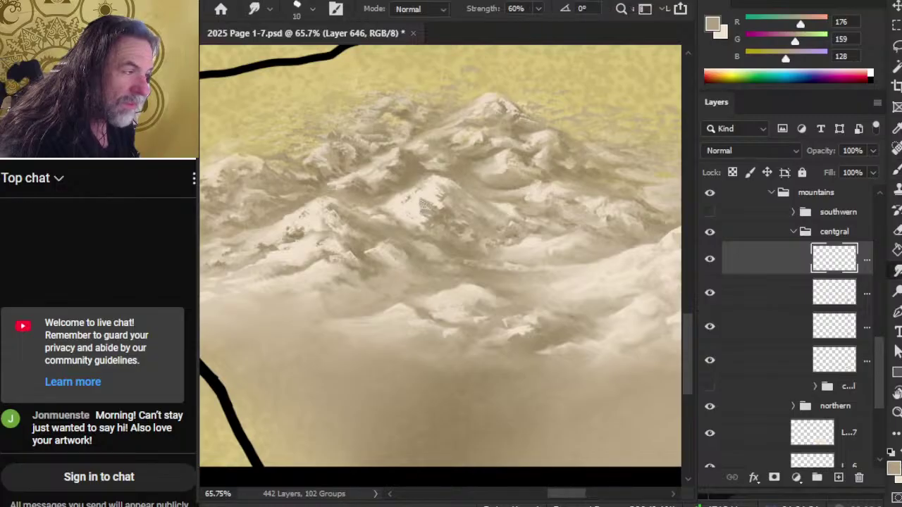
# Paint and smudge tan shading down the eastern slope of the snowy peak west of the middle peak.
pyautogui.press('z')
pyautogui.moveTo(435, 242); pyautogui.dragTo(425, 249)
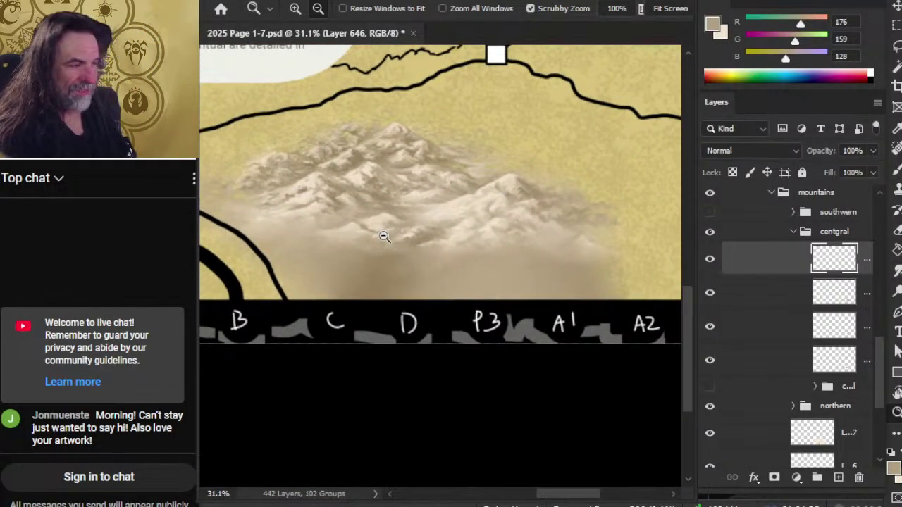
pyautogui.click(329, 182)
pyautogui.press('b')
pyautogui.press('r')
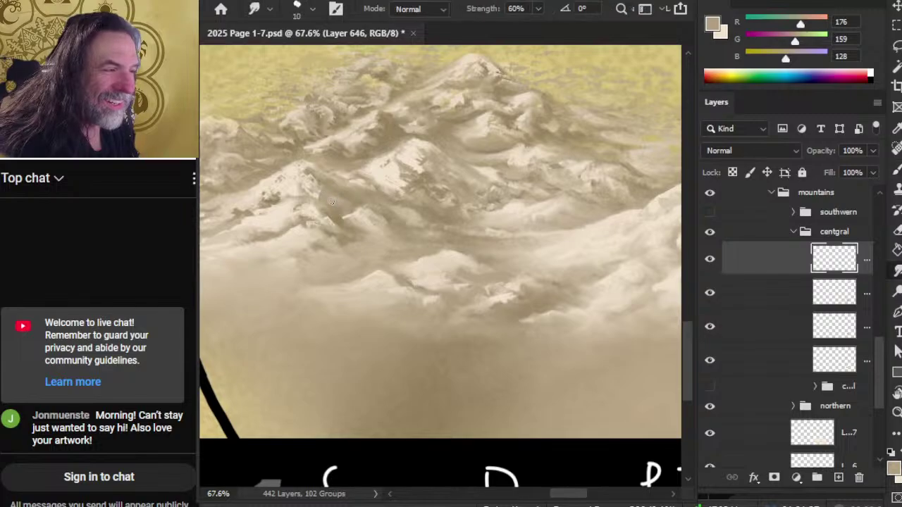
pyautogui.press('b')
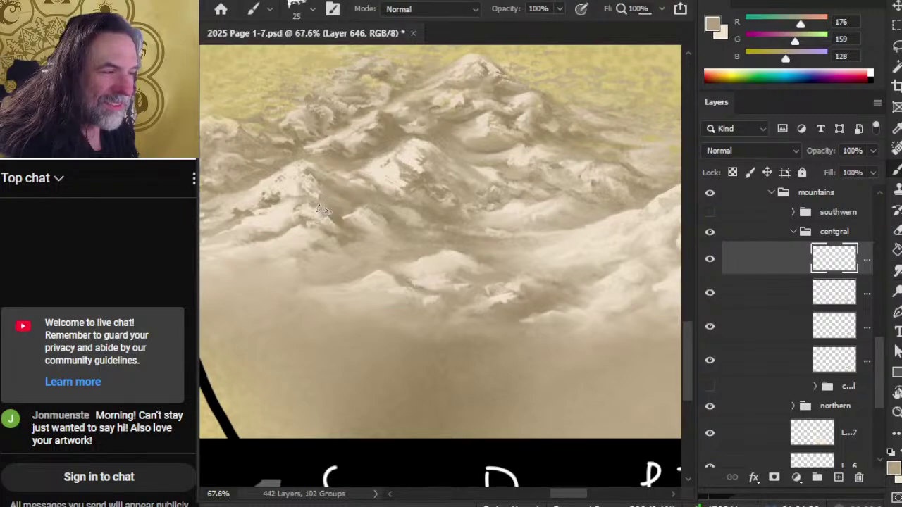
pyautogui.press('r')
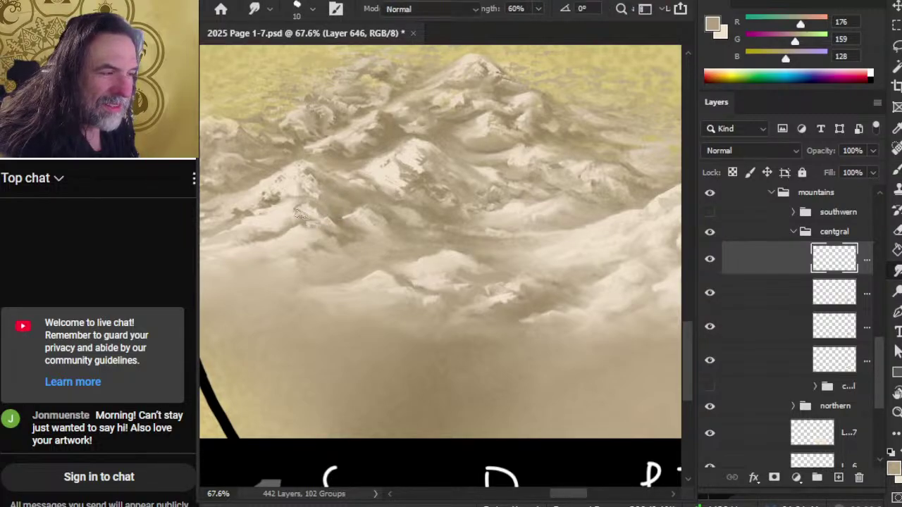
# Blend tan below the middle peak, then sample light cream from the small ridge and paint and smudge highlights around the peak's base.
pyautogui.press('b')
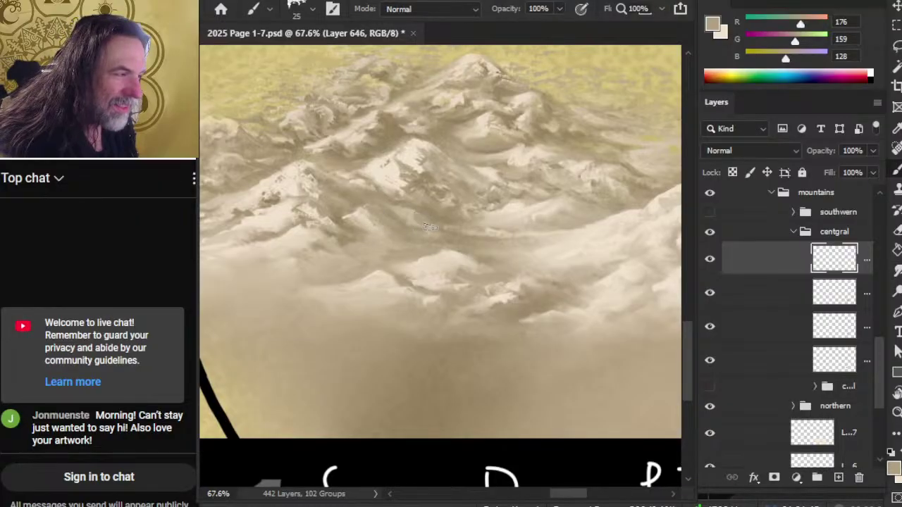
pyautogui.press('r')
pyautogui.press('b')
pyautogui.keyDown('alt'); pyautogui.click(362, 217); pyautogui.keyUp('alt')
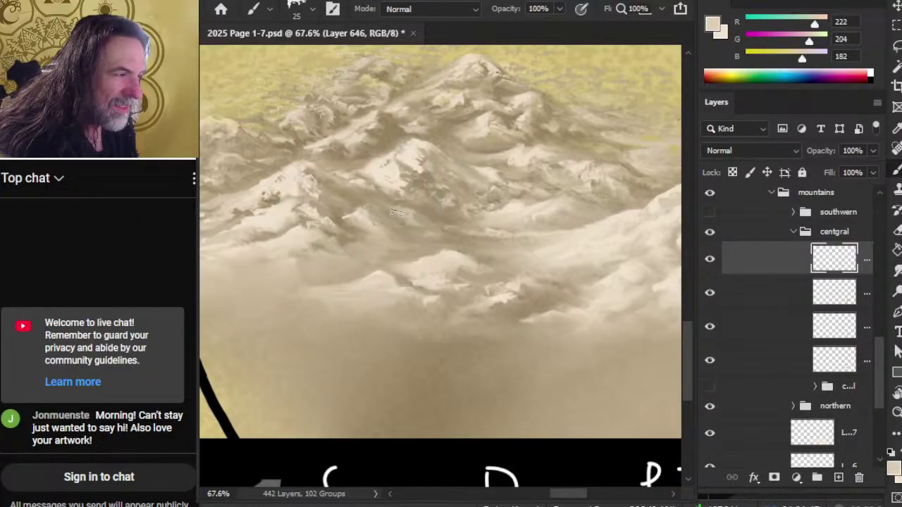
pyautogui.press('r')
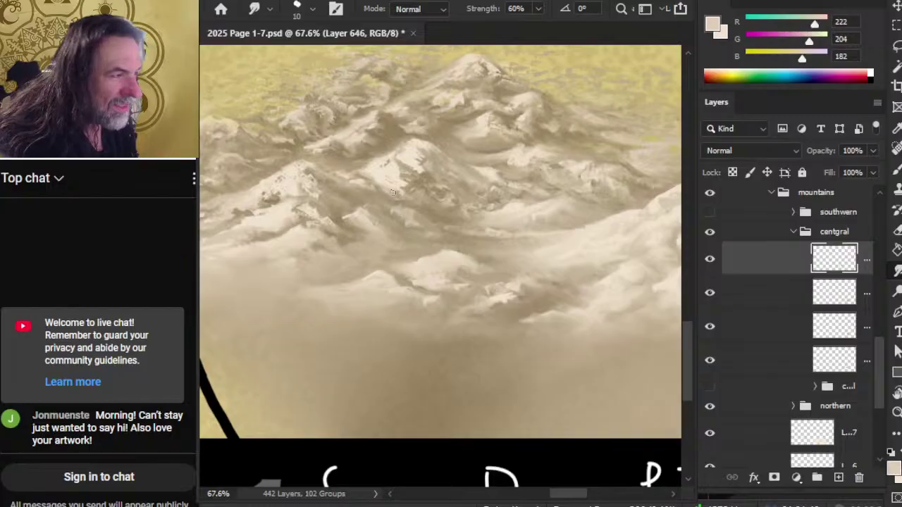
pyautogui.press('b')
pyautogui.press('r')
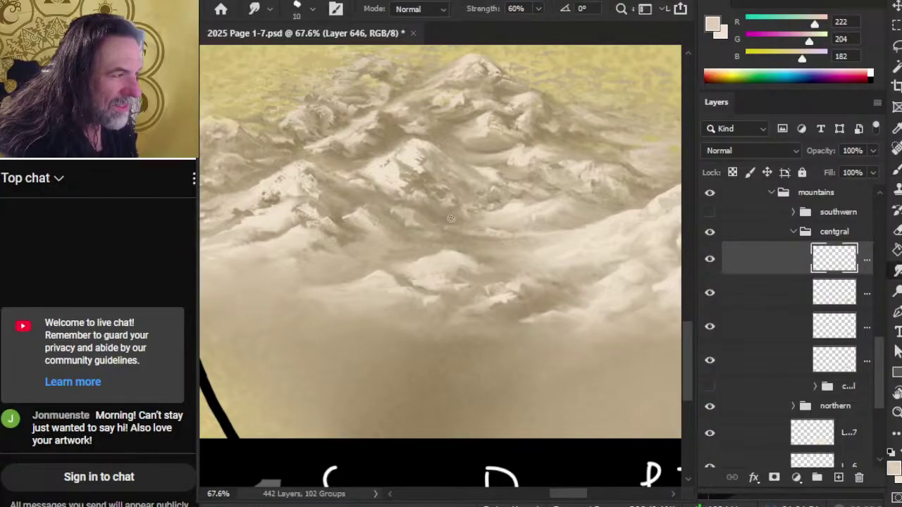
pyautogui.press('b')
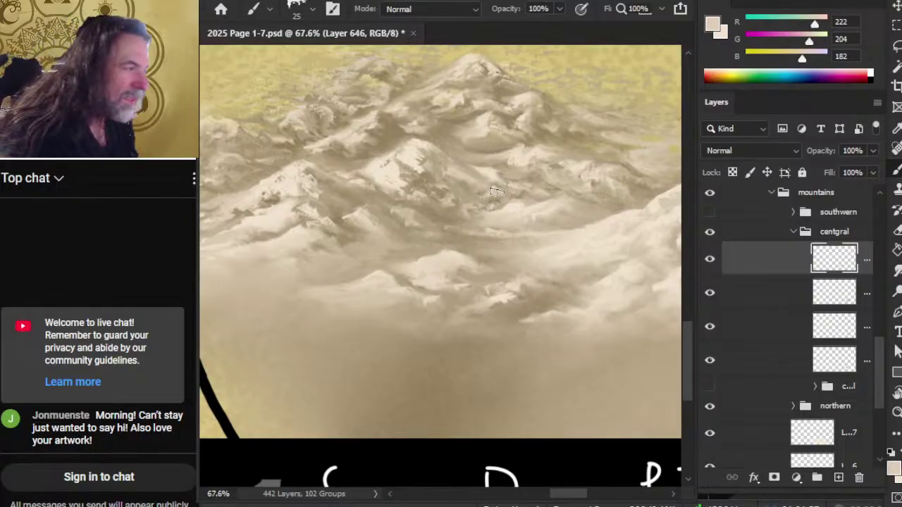
pyautogui.press('r')
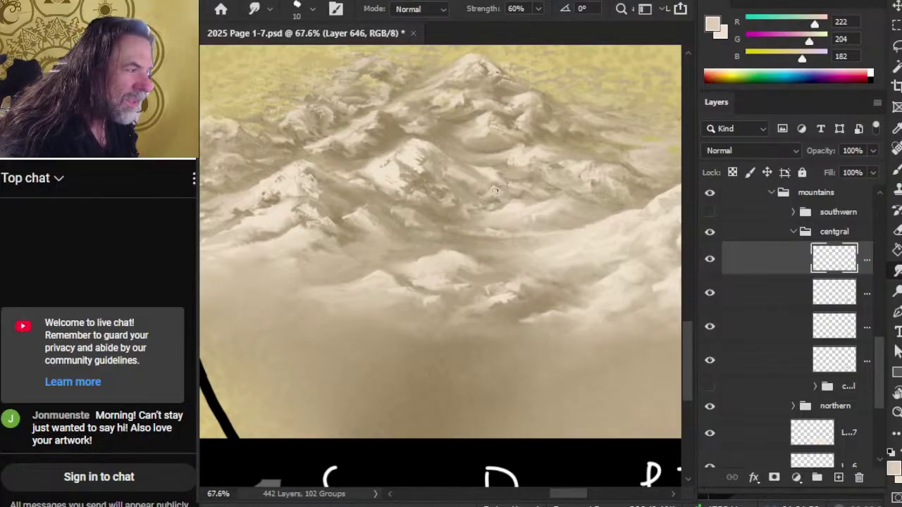
# Sample tan and cream from the ridge east of the middle peak, then paint and smudge shadows and highlights where the slopes meet.
pyautogui.press('b')
pyautogui.keyDown('alt'); pyautogui.click(528, 196); pyautogui.keyUp('alt')
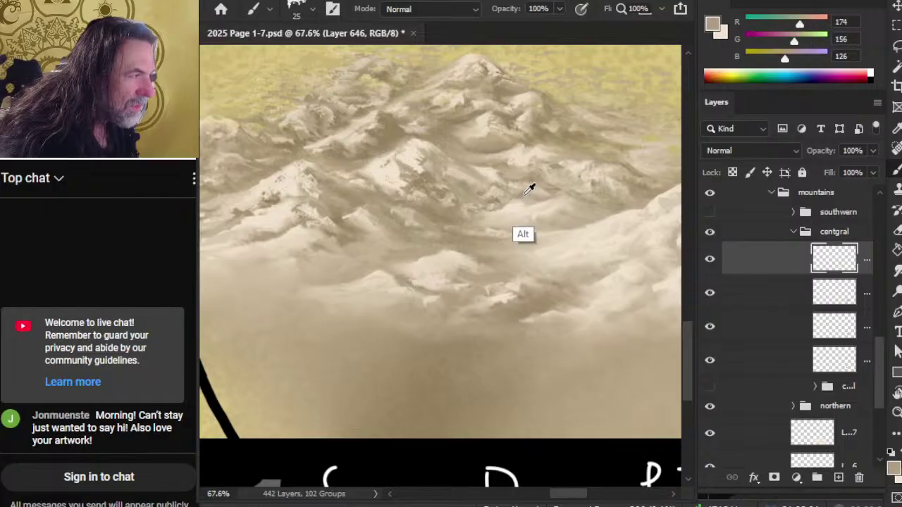
pyautogui.press('r')
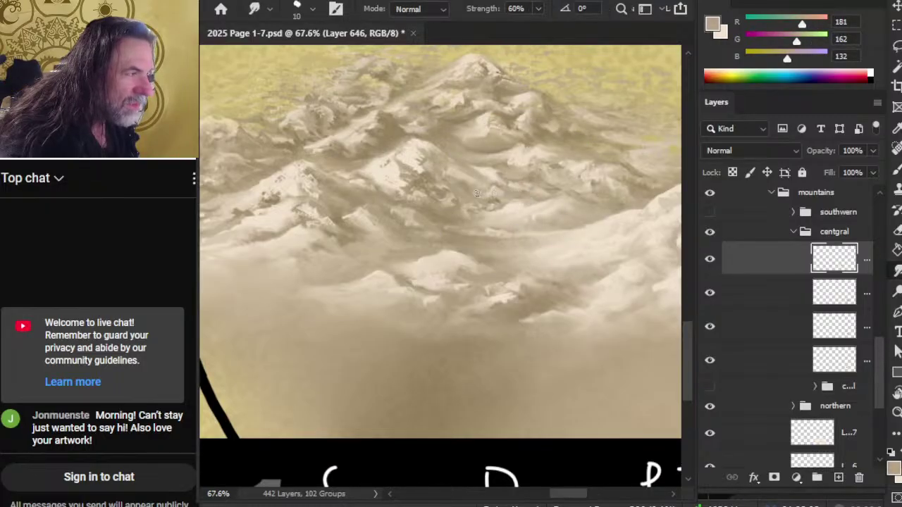
pyautogui.press('b')
pyautogui.keyDown('alt'); pyautogui.click(527, 205); pyautogui.keyUp('alt')
pyautogui.press('r')
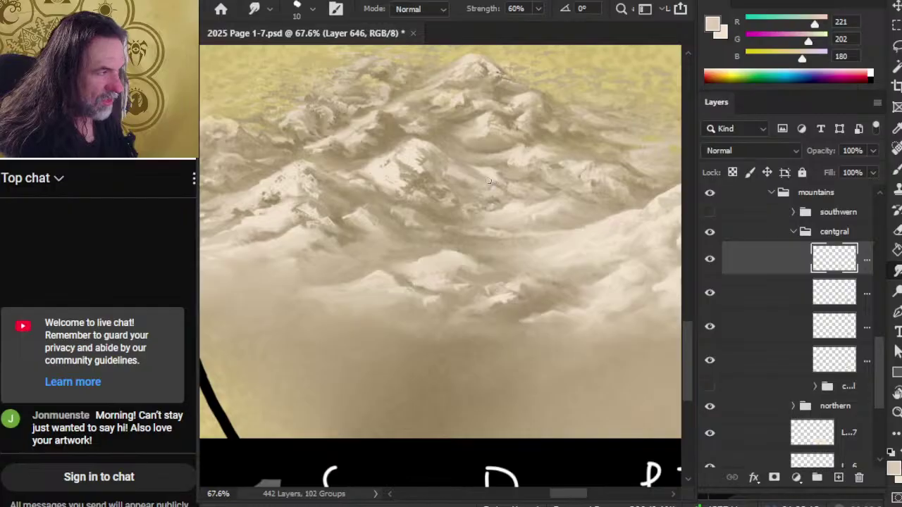
# Sample tan from the middle peak's eastern slope, paint and smudge shading along that slope, and save the document.
pyautogui.press('b')
pyautogui.keyDown('alt'); pyautogui.click(461, 181); pyautogui.keyUp('alt')
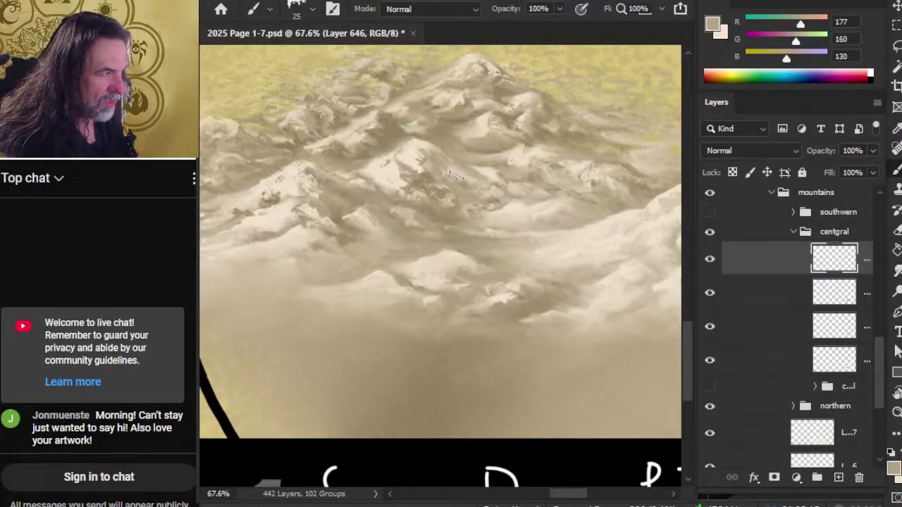
pyautogui.press('r')
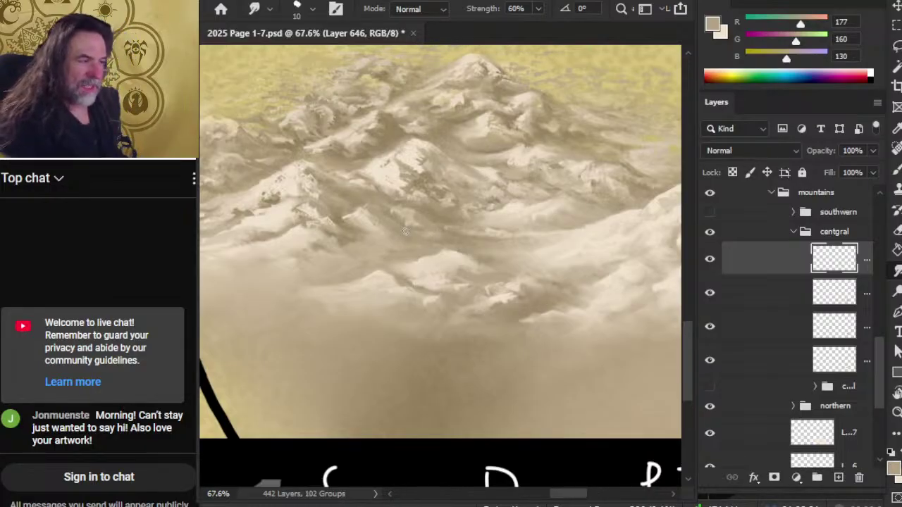
pyautogui.hotkey('ctrl', 's')
# Sample tan from the ridge northwest of the middle peak, then paint and smudge shading along its eastern slope.
pyautogui.press('z')
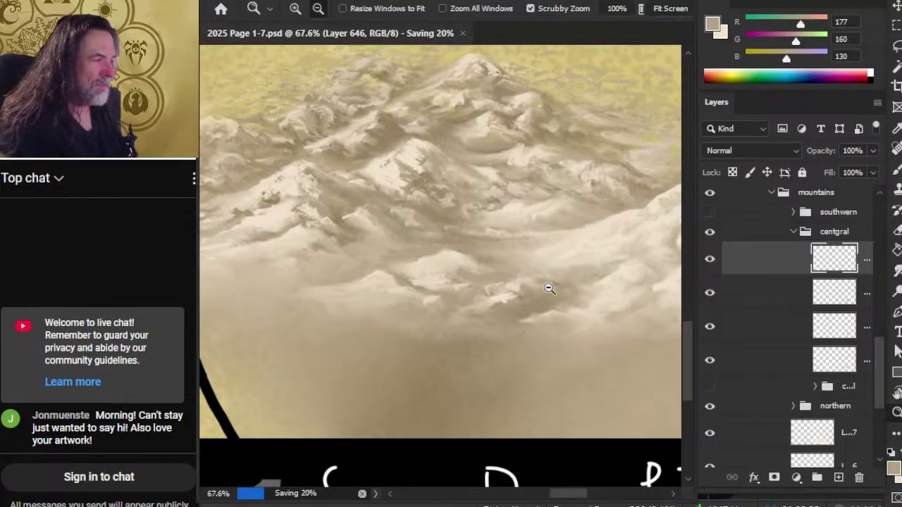
pyautogui.scroll(-3, 548, 291)
pyautogui.scroll(-2, 563, 303)
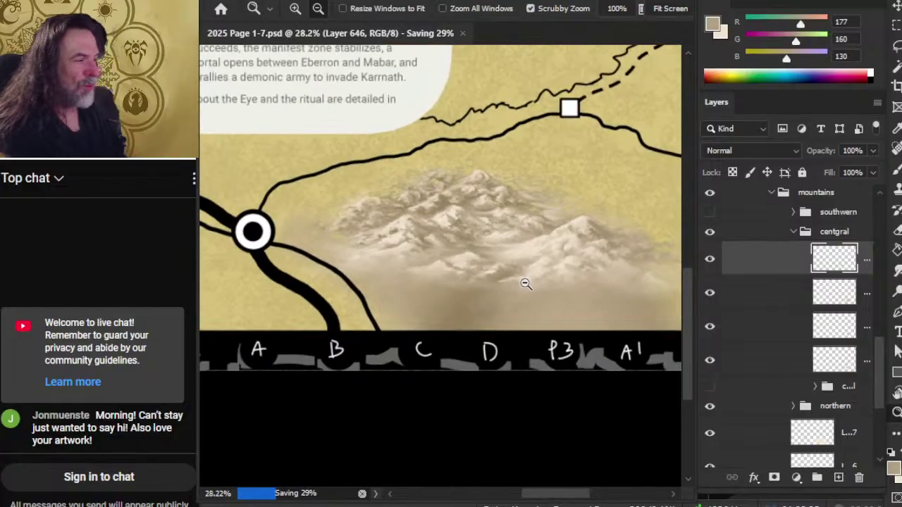
pyautogui.scroll(5, 430, 179)
pyautogui.press('b')
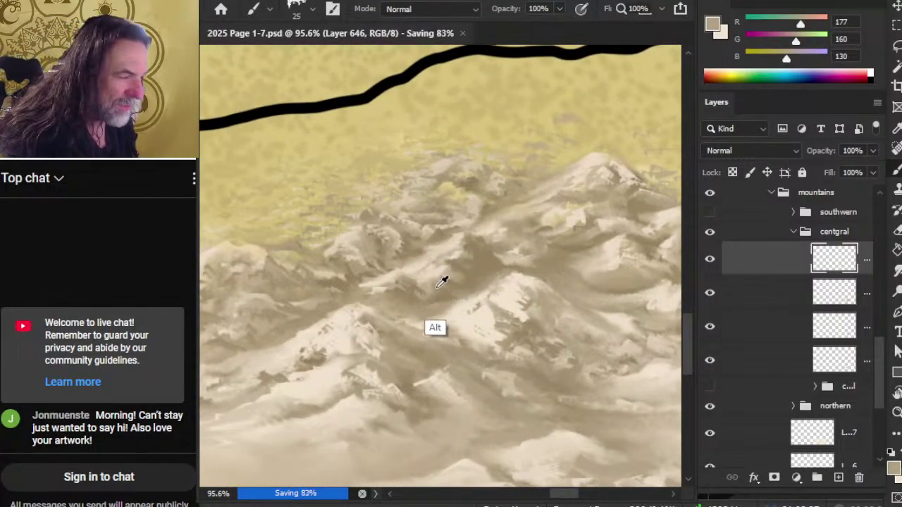
pyautogui.keyDown('alt'); pyautogui.click(438, 285); pyautogui.keyUp('alt')
pyautogui.press('r')
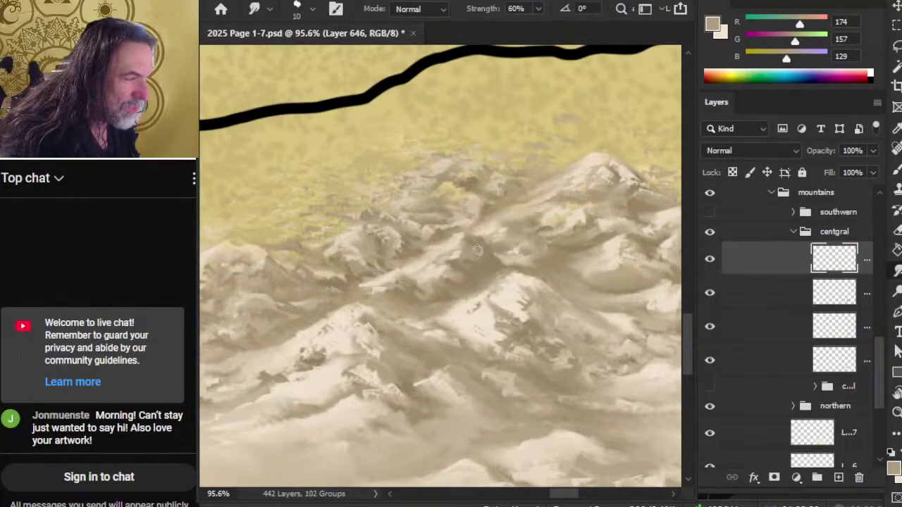
pyautogui.press('b')
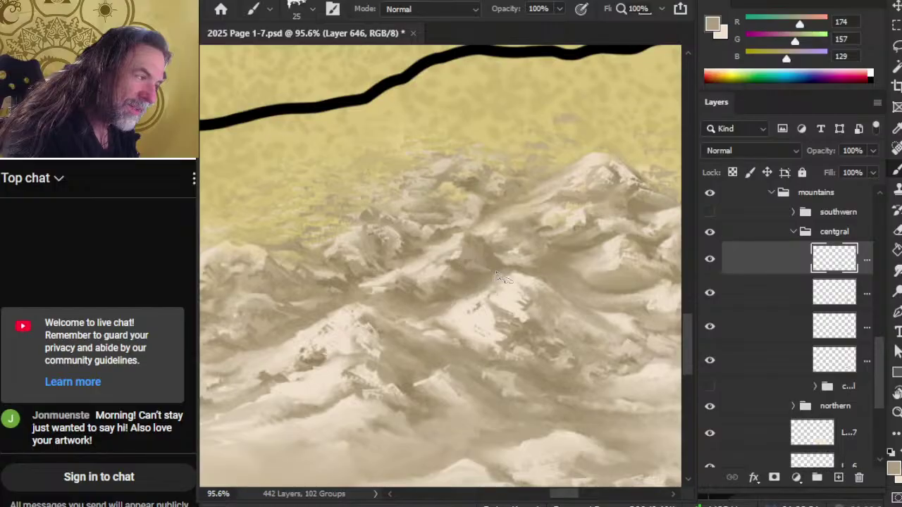
pyautogui.press('r')
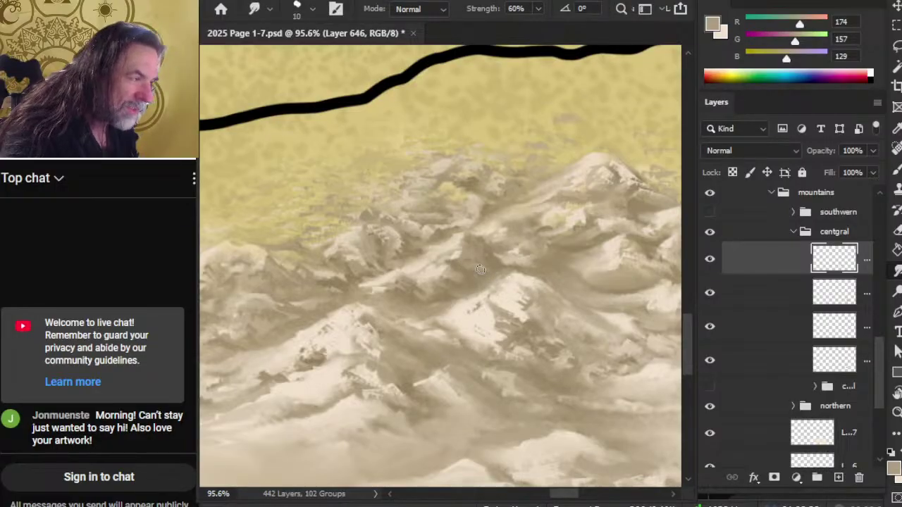
# Sample darker tan below the northeastern shoulder of the highest peak, then paint and smudge shading around that shoulder.
pyautogui.press('z')
pyautogui.scroll(-3, 598, 362)
pyautogui.scroll(1, 615, 357)
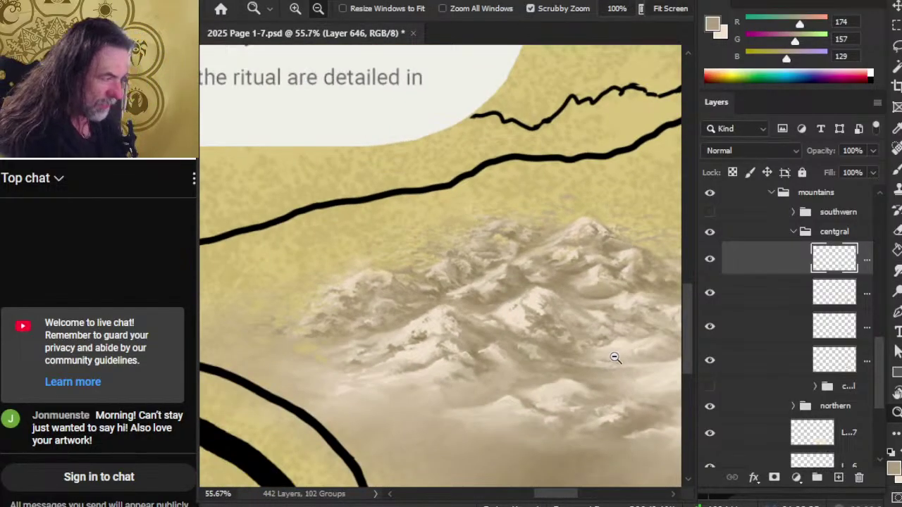
pyautogui.scroll(2, 403, 298)
pyautogui.press('r')
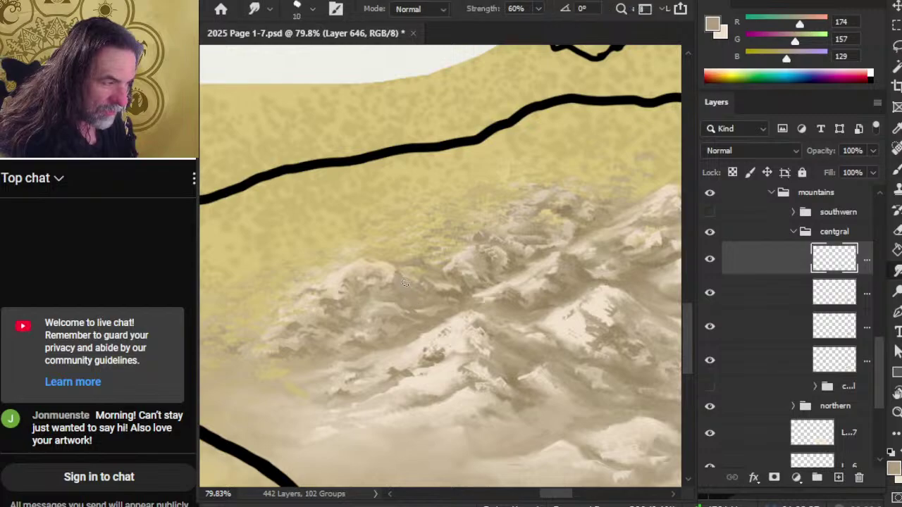
pyautogui.moveTo(533, 316); pyautogui.dragTo(383, 326)
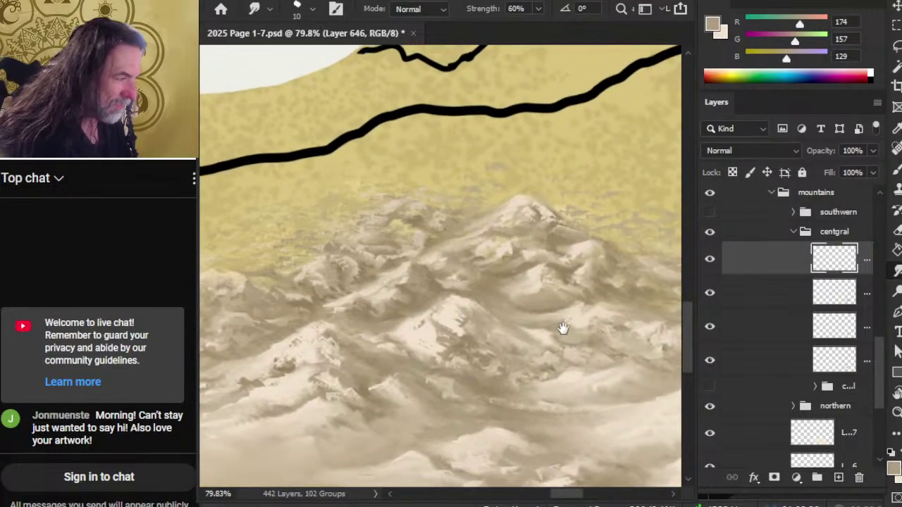
pyautogui.moveTo(564, 328); pyautogui.dragTo(487, 338)
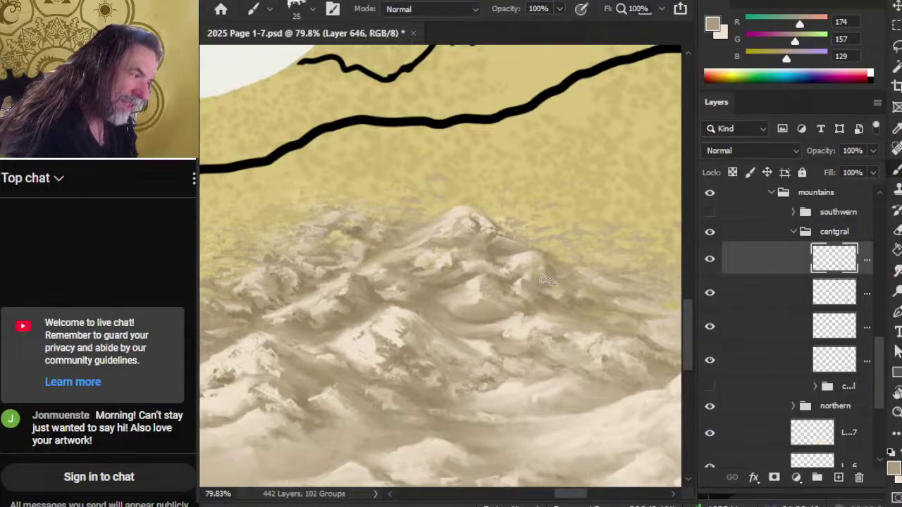
pyautogui.press('b')
pyautogui.keyDown('alt'); pyautogui.click(553, 315); pyautogui.keyUp('alt')
pyautogui.press('r')
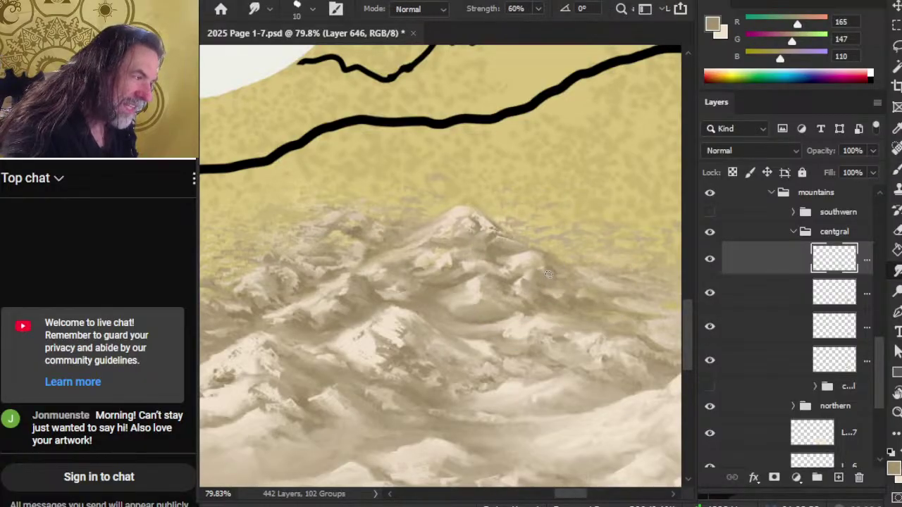
# Sample tan from the ridge northwest of the middle peak, then paint and smudge shadows where it meets that peak.
pyautogui.press('z')
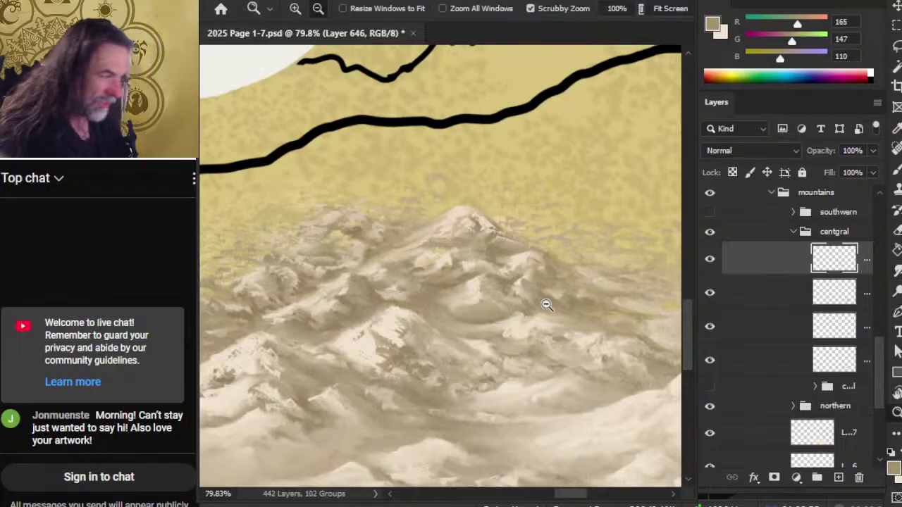
pyautogui.scroll(-2, 543, 302)
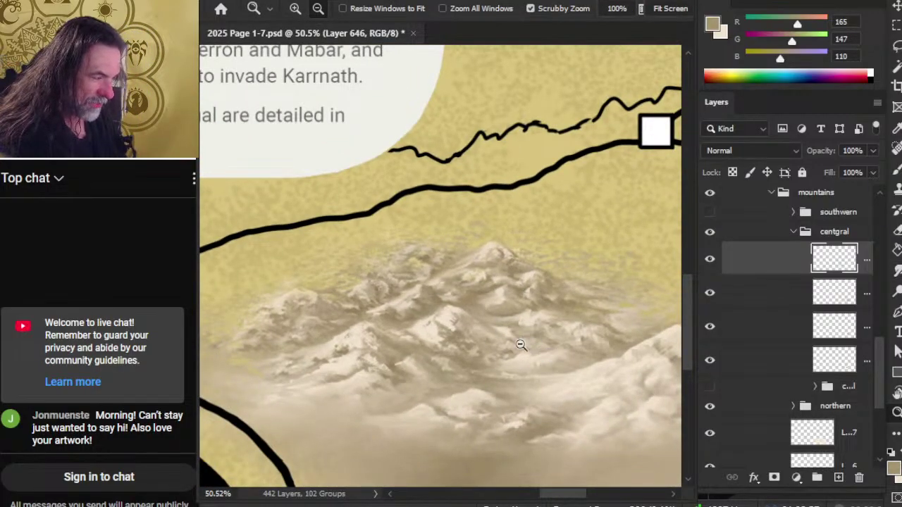
pyautogui.scroll(-2, 529, 334)
pyautogui.scroll(4, 385, 254)
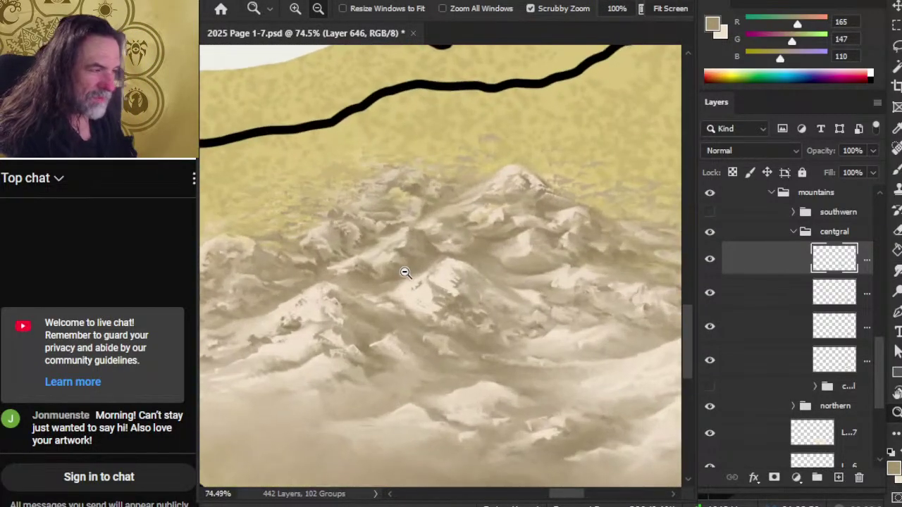
pyautogui.press('b')
pyautogui.keyDown('alt'); pyautogui.click(418, 254); pyautogui.keyUp('alt')
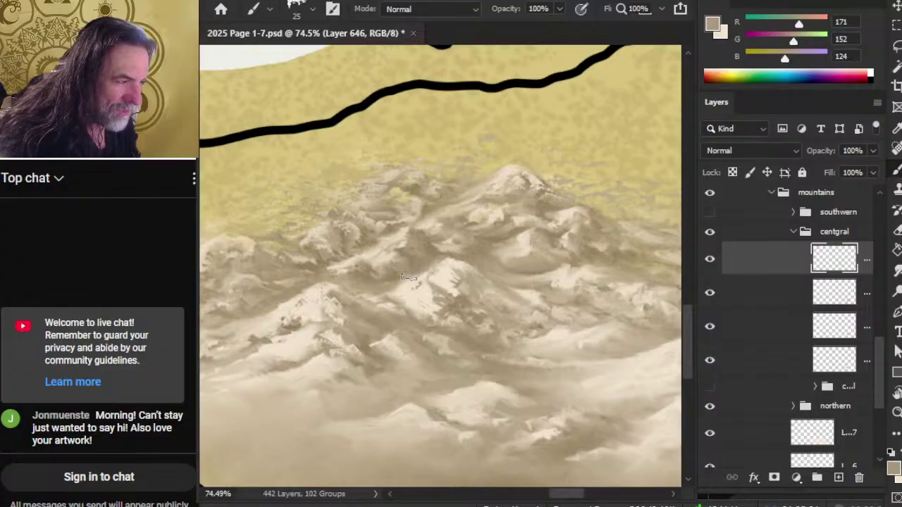
pyautogui.press('r')
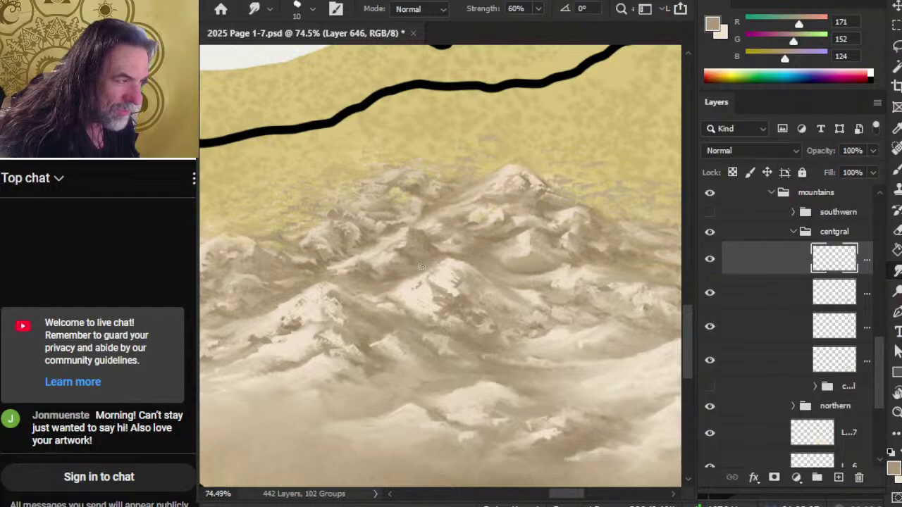
# Smudge the snow and shadow edges down the middle peak's western and southern faces at 60% strength.
pyautogui.press('z')
pyautogui.scroll(-4, 479, 310)
pyautogui.moveTo(564, 362); pyautogui.dragTo(489, 267)
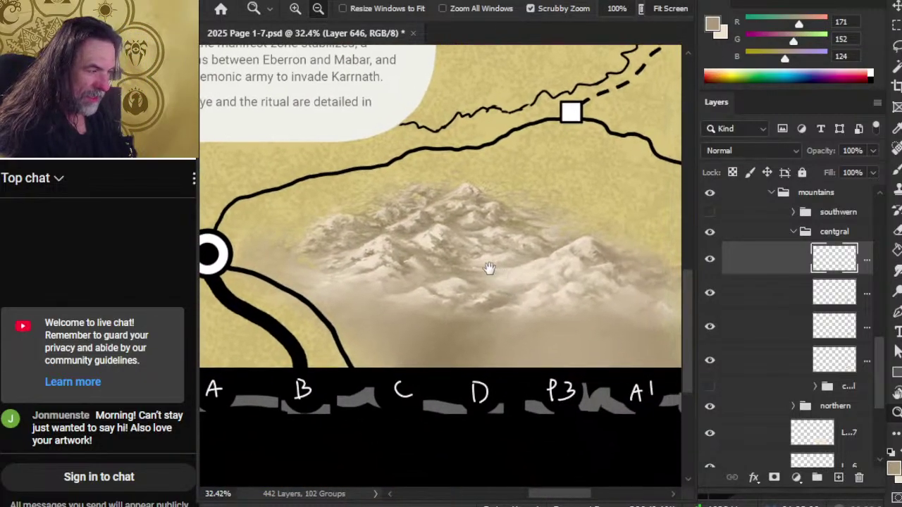
pyautogui.scroll(4, 422, 241)
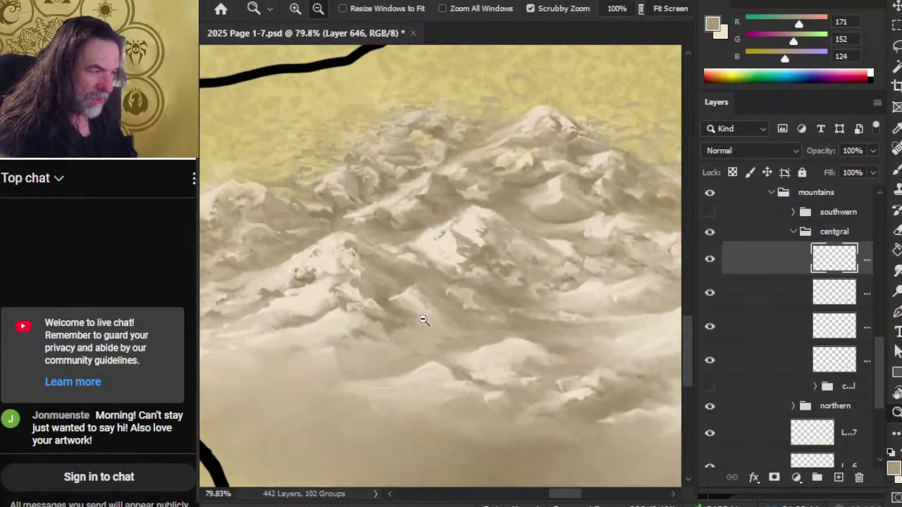
pyautogui.press('b')
pyautogui.press('r')
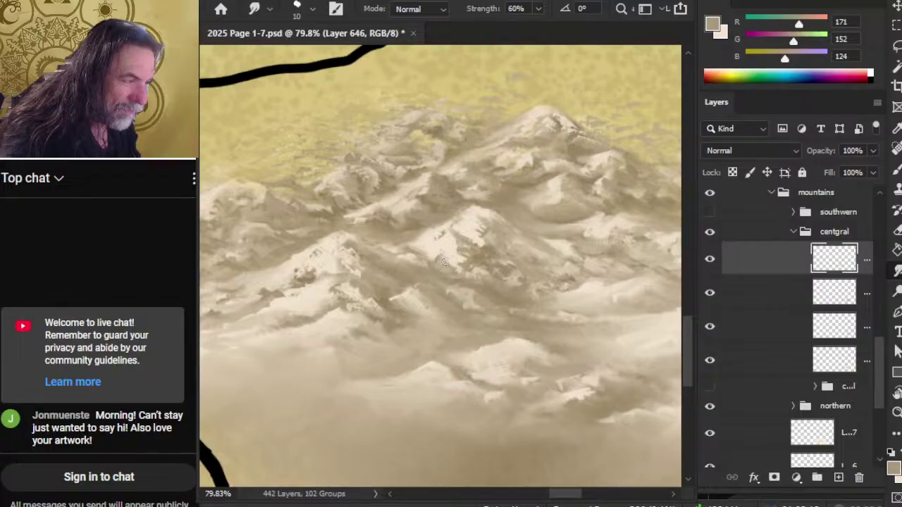
pyautogui.moveTo(444, 263); pyautogui.dragTo(439, 260)
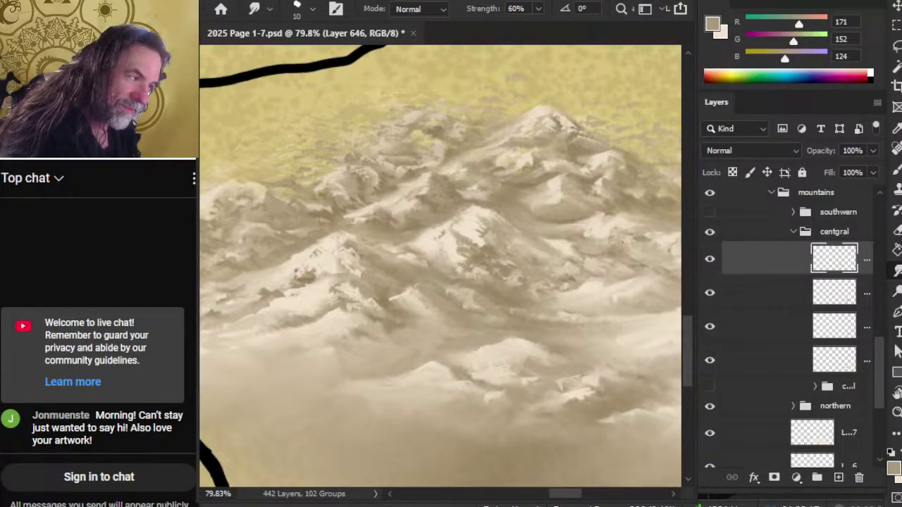
pyautogui.moveTo(474, 287)
pyautogui.mouseDown()
pyautogui.moveTo(441, 275)
pyautogui.moveTo(443, 292)
pyautogui.moveTo(461, 289)
pyautogui.moveTo(443, 274)
pyautogui.moveTo(469, 266)
pyautogui.mouseUp()
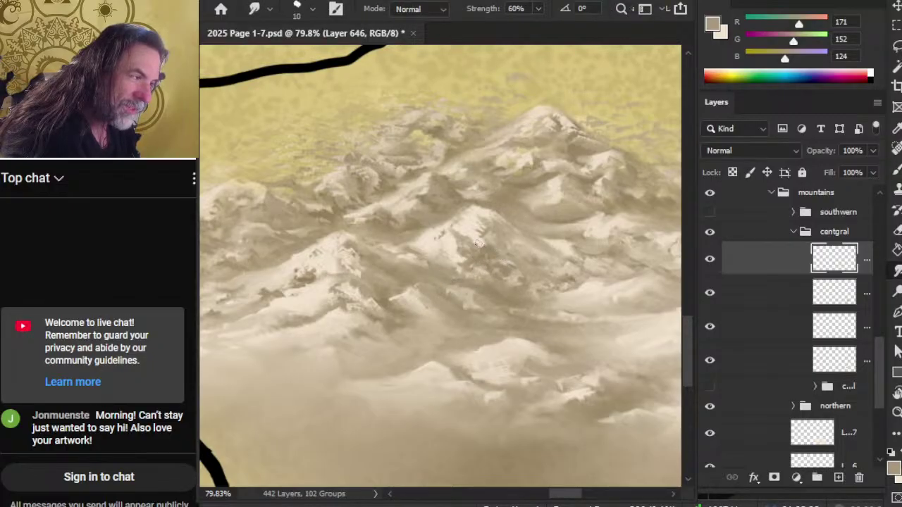
# Examine the central mountain range up close and against the surrounding map for areas that need more blending.
pyautogui.press('z')
pyautogui.keyDown('alt'); pyautogui.click(483, 316); pyautogui.keyUp('alt')
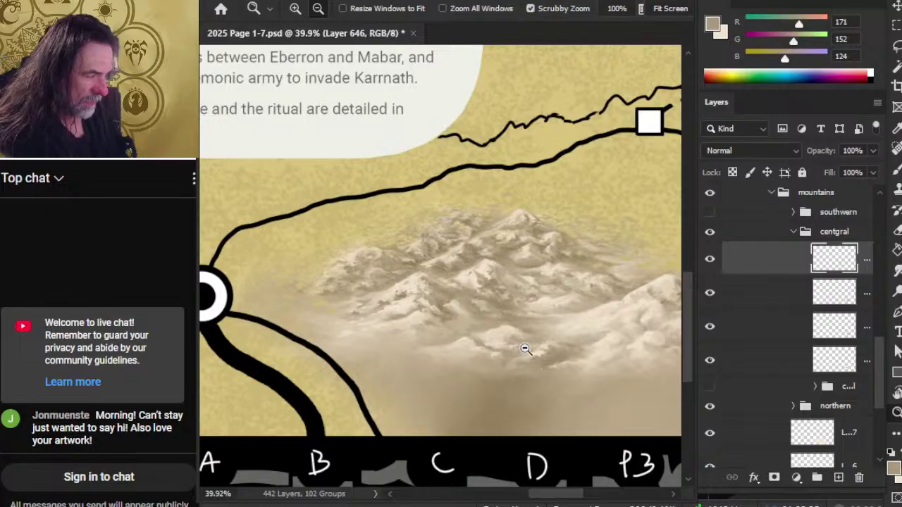
pyautogui.click(489, 303)
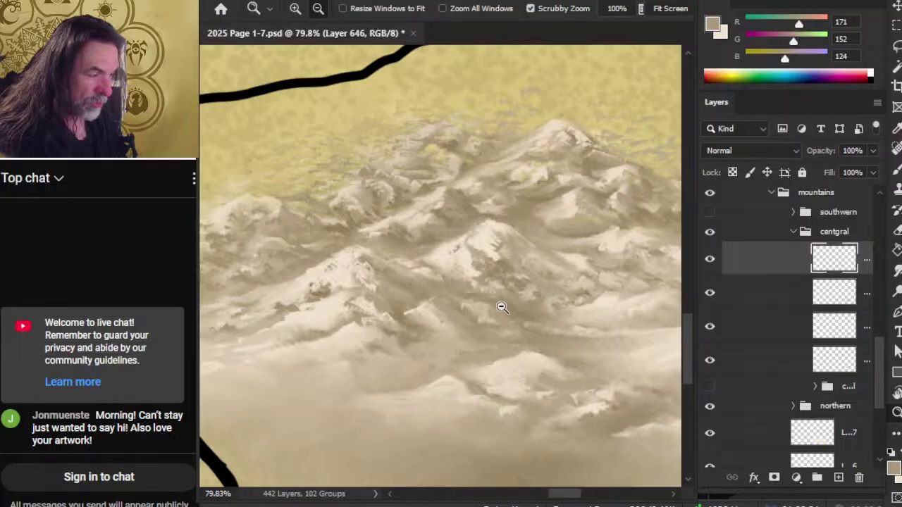
pyautogui.moveTo(566, 366); pyautogui.dragTo(437, 277)
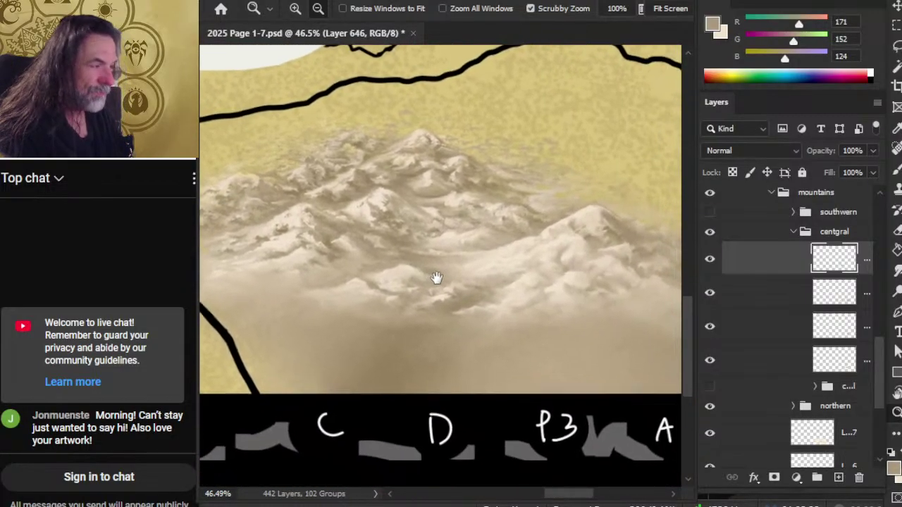
pyautogui.moveTo(316, 236); pyautogui.dragTo(457, 287)
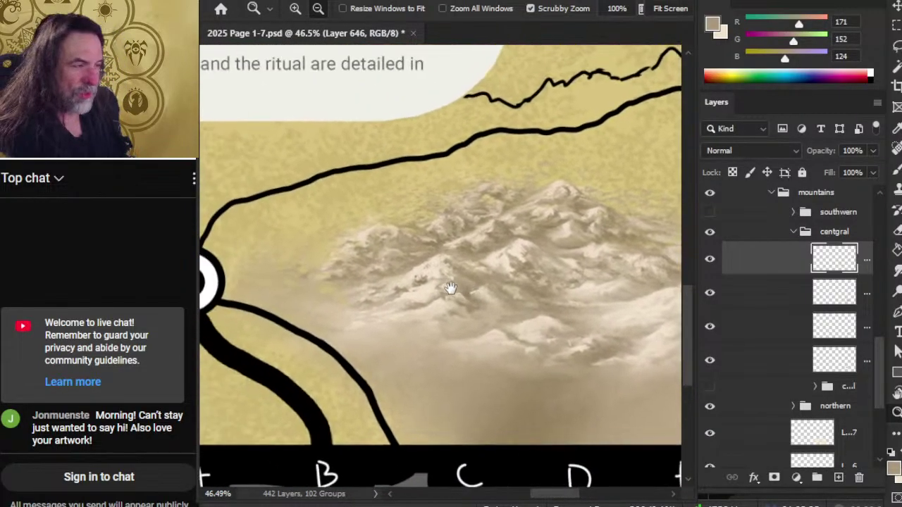
pyautogui.scroll(5, 443, 225)
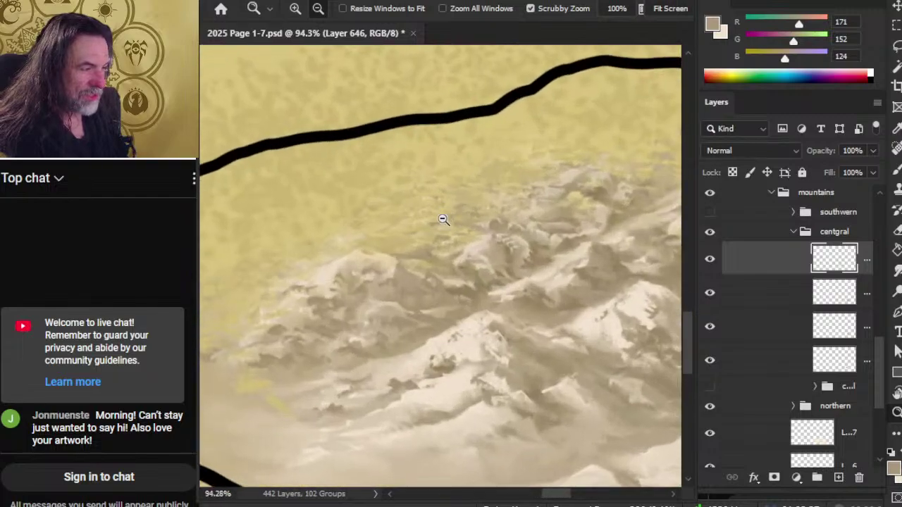
pyautogui.scroll(-5, 427, 317)
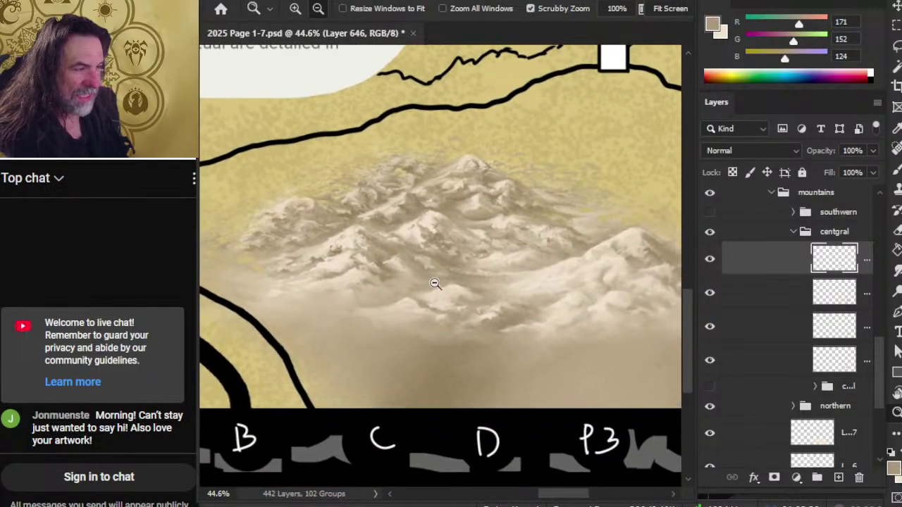
pyautogui.scroll(-2, 433, 279)
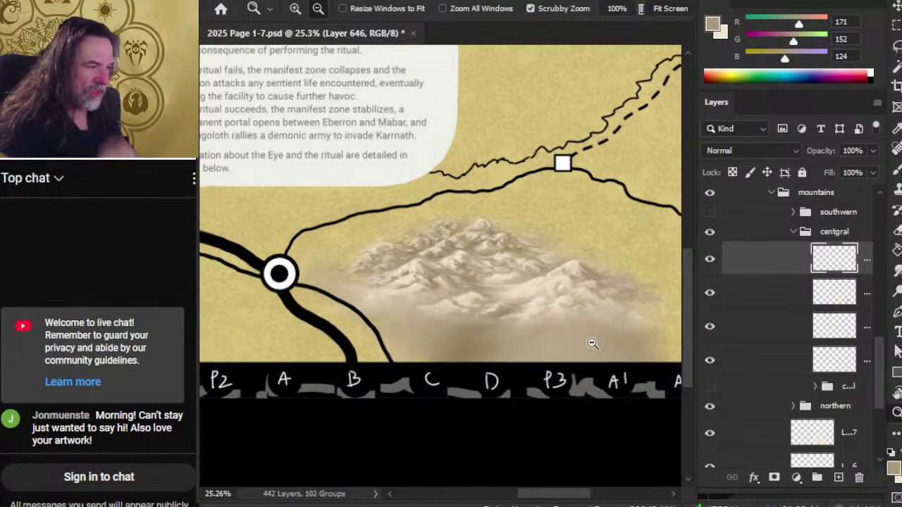
pyautogui.moveTo(584, 341); pyautogui.dragTo(542, 329)
pyautogui.scroll(4, 500, 266)
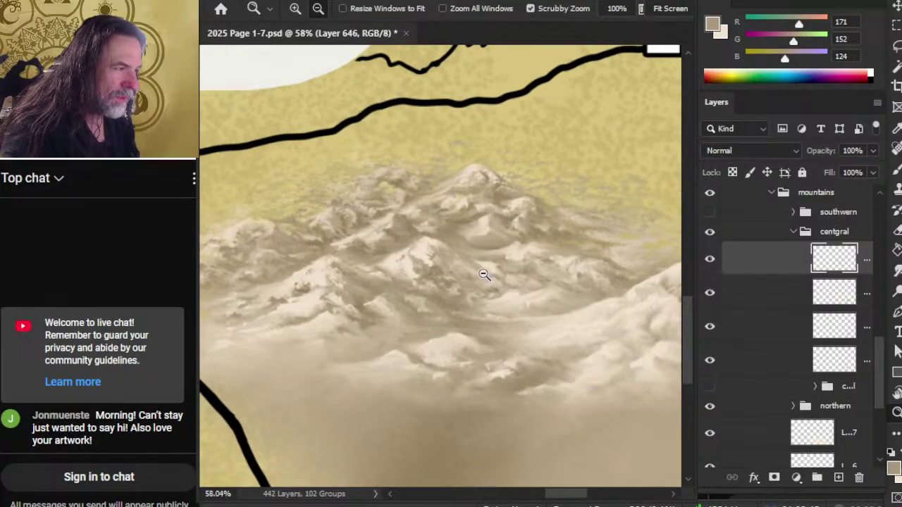
# Sample light cream from the ridge below the highest peak, then paint and smudge snow highlights along that ridge.
pyautogui.scroll(2, 491, 235)
pyautogui.press('b')
pyautogui.keyDown('alt'); pyautogui.click(487, 199); pyautogui.keyUp('alt')
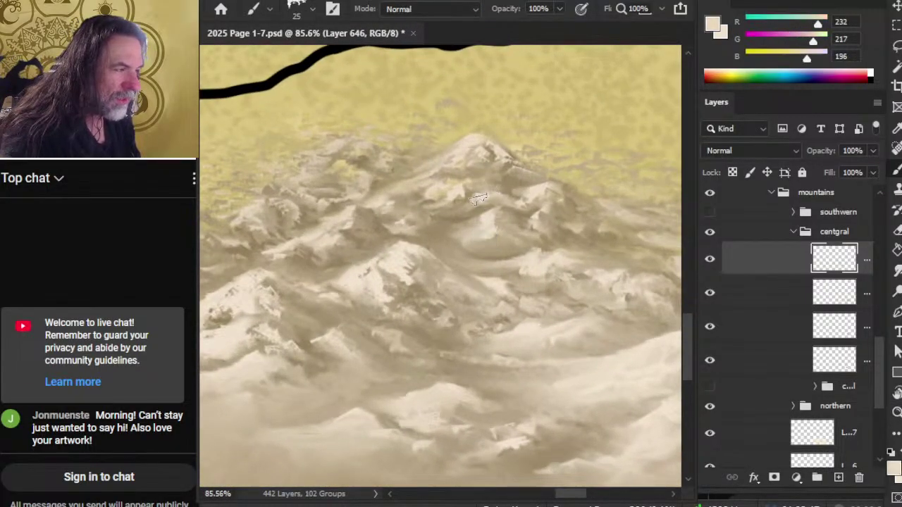
pyautogui.press('r')
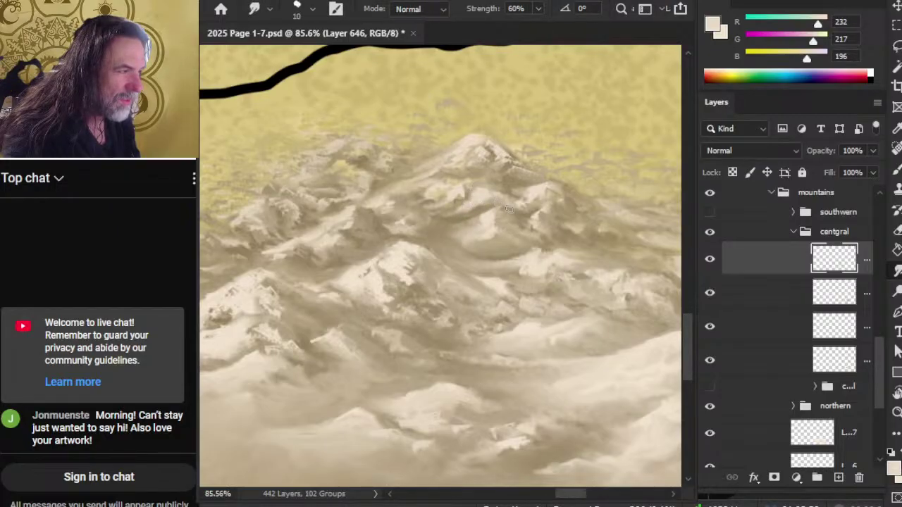
# Sample tan from the hollow below the highest peak's lower ridge, then paint and smudge shadows along that ridge's western side at 60% strength.
pyautogui.press('z')
pyautogui.scroll(-3, 549, 249)
pyautogui.moveTo(550, 372)
pyautogui.mouseDown()
pyautogui.moveTo(536, 291)
pyautogui.moveTo(518, 282)
pyautogui.moveTo(537, 317)
pyautogui.mouseUp()
pyautogui.scroll(3, 453, 261)
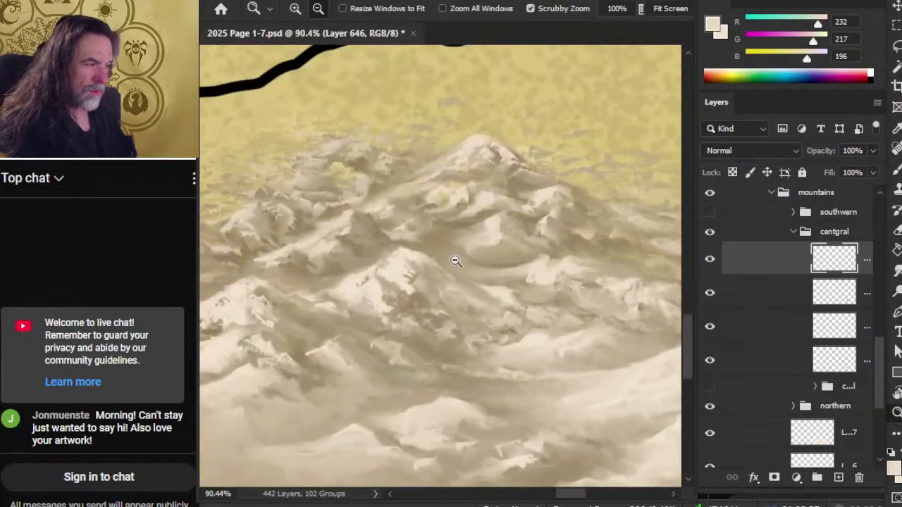
pyautogui.press('r')
pyautogui.press('r')
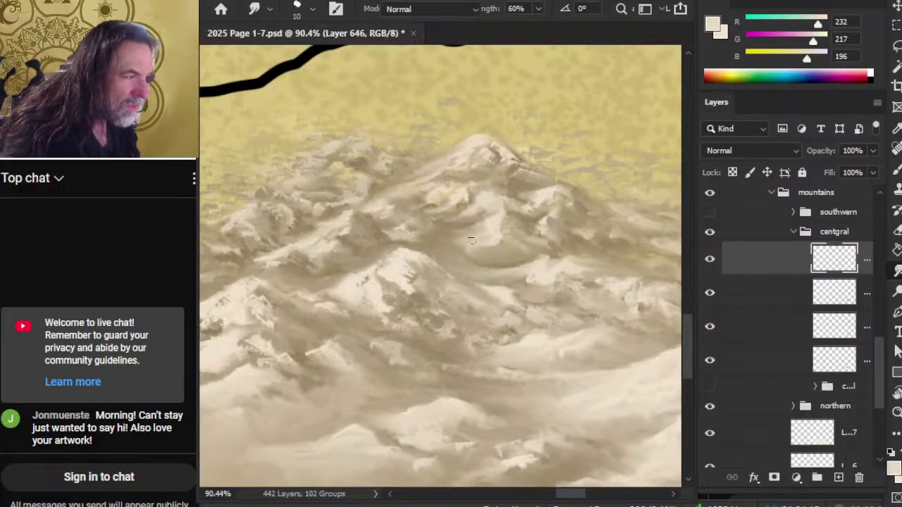
pyautogui.keyDown('alt'); pyautogui.click(472, 271); pyautogui.keyUp('alt')
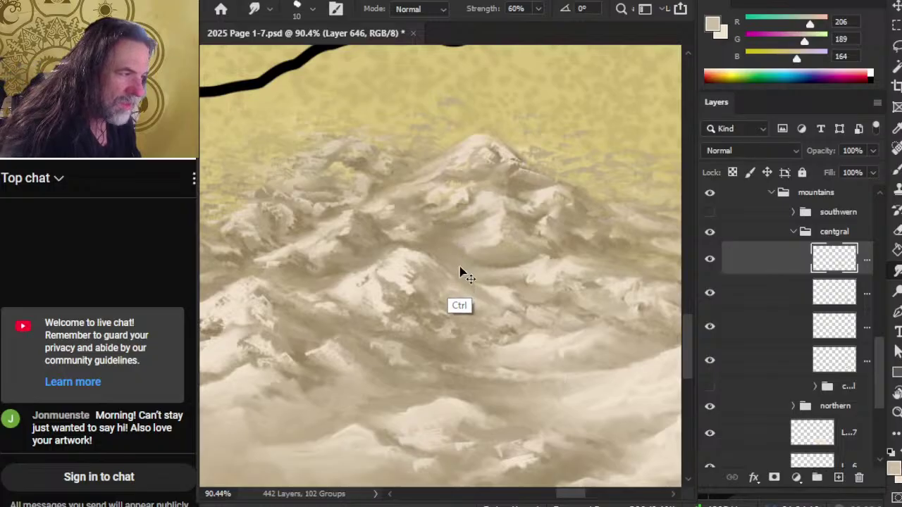
pyautogui.press('b')
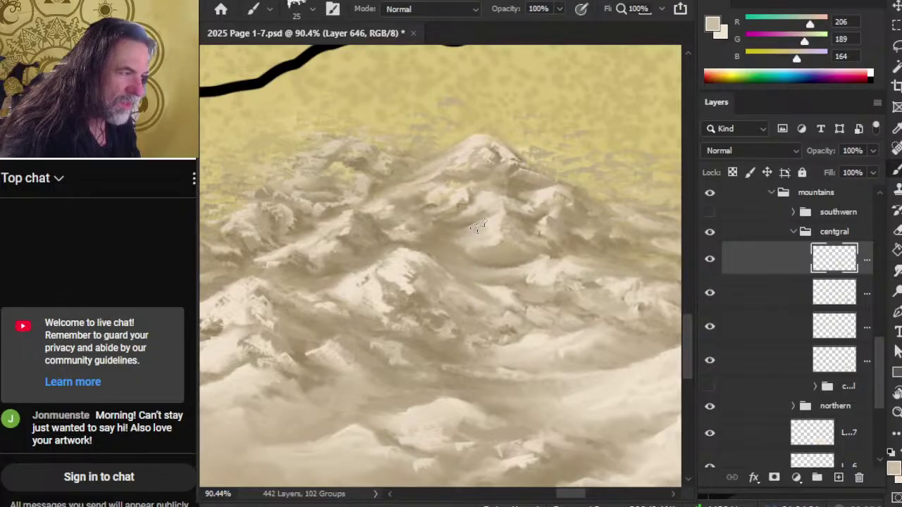
pyautogui.press('r')
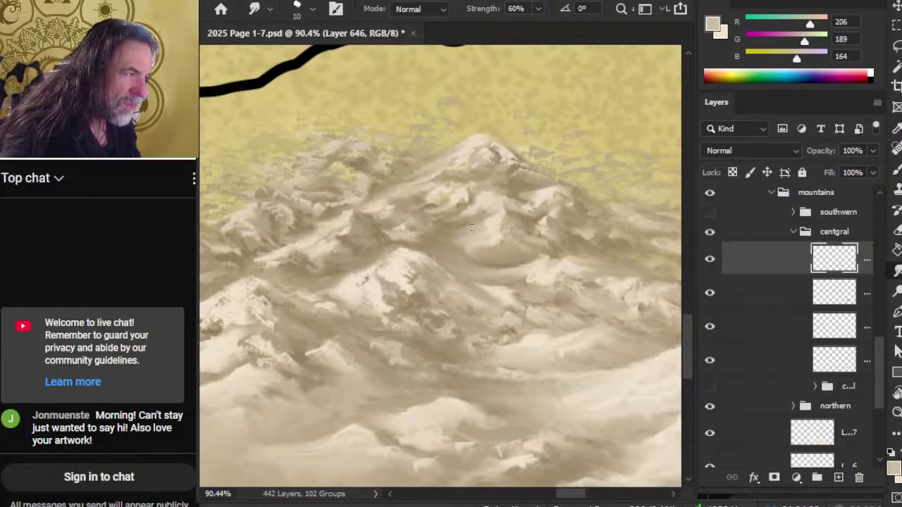
# Sample light cream from the snowy ridge below the highest peak, then paint and smudge highlights across its eastern slope.
pyautogui.press('b')
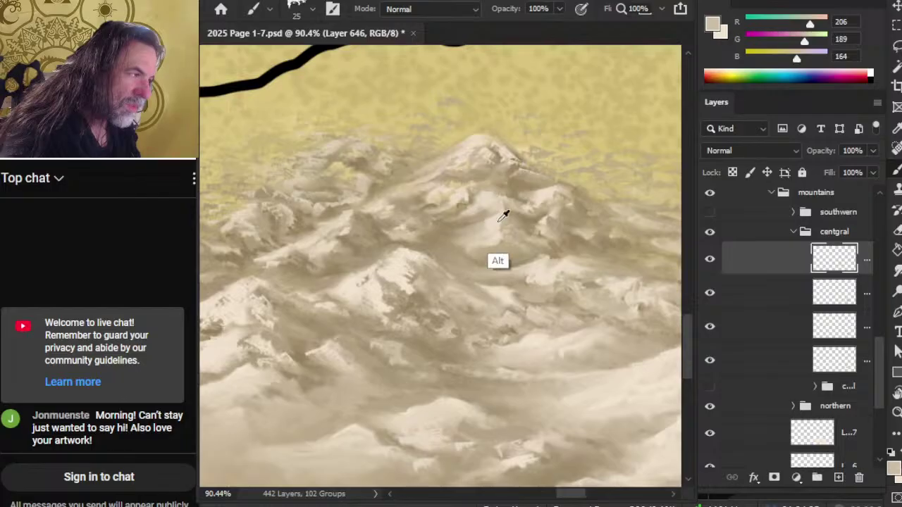
pyautogui.keyDown('alt'); pyautogui.click(497, 213); pyautogui.keyUp('alt')
pyautogui.press('r')
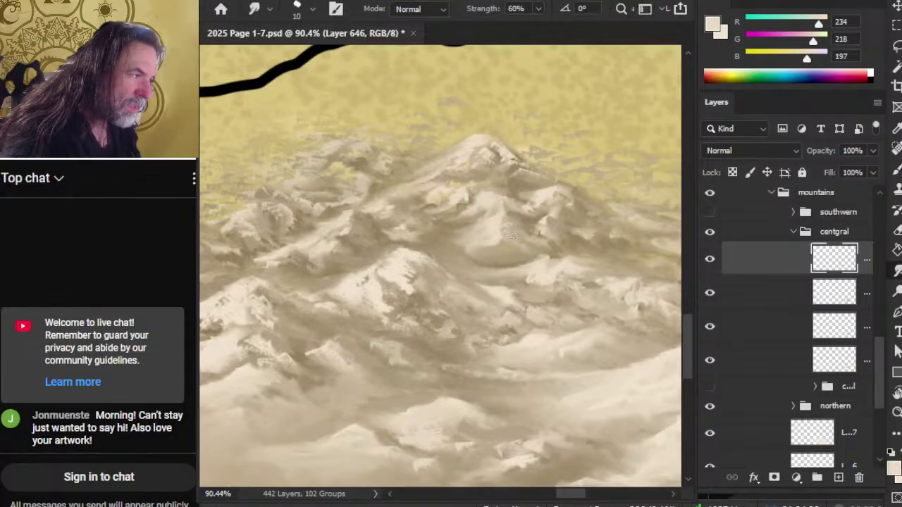
pyautogui.press('b')
pyautogui.moveTo(525, 231)
pyautogui.mouseDown()
pyautogui.moveTo(534, 212)
pyautogui.moveTo(538, 220)
pyautogui.mouseUp()
pyautogui.press('r')
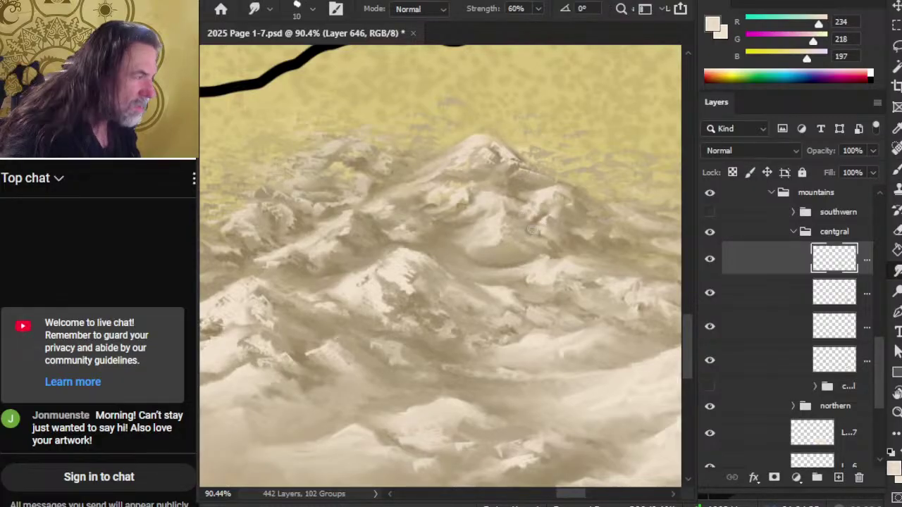
# Paint and smudge sampled tan shadow and light cream snow in the hollow between the highest peak and its southeastern shoulder.
pyautogui.keyDown('alt'); pyautogui.click(537, 186); pyautogui.keyUp('alt')
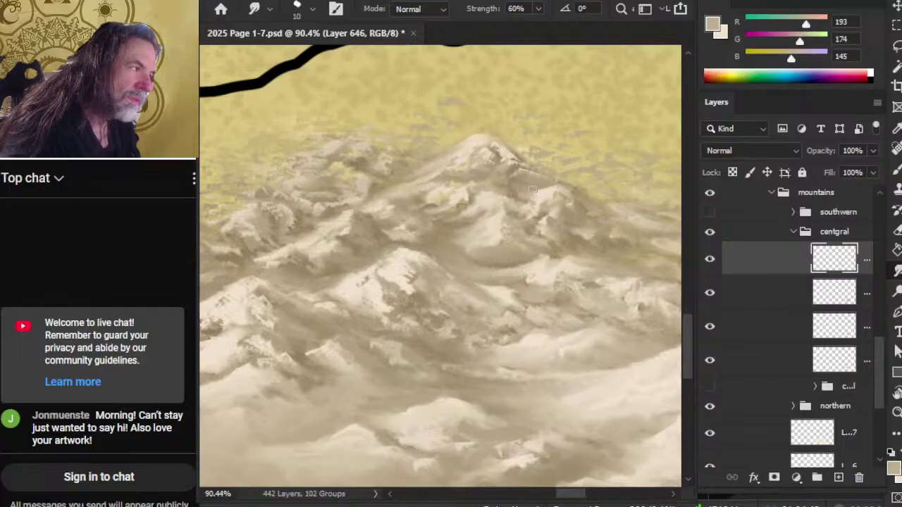
pyautogui.press('b')
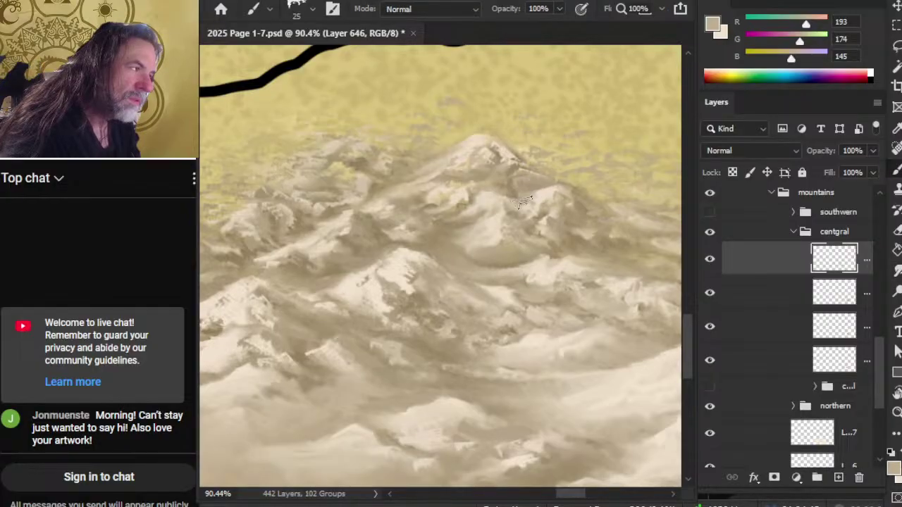
pyautogui.press('r')
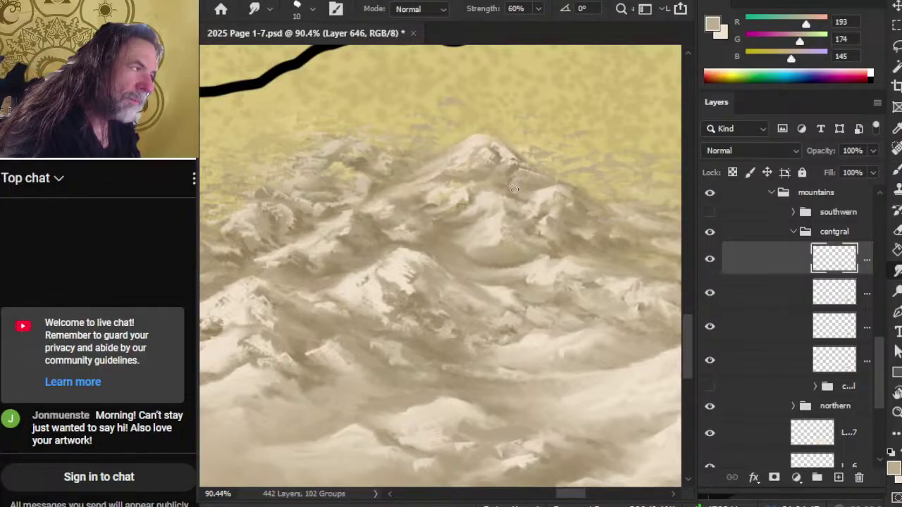
pyautogui.press('b')
pyautogui.keyDown('alt'); pyautogui.click(500, 192); pyautogui.keyUp('alt')
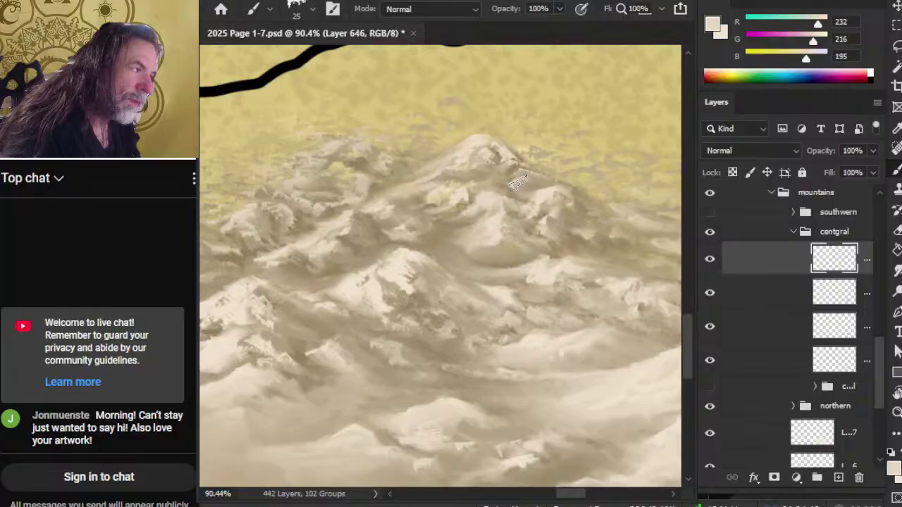
pyautogui.press('r')
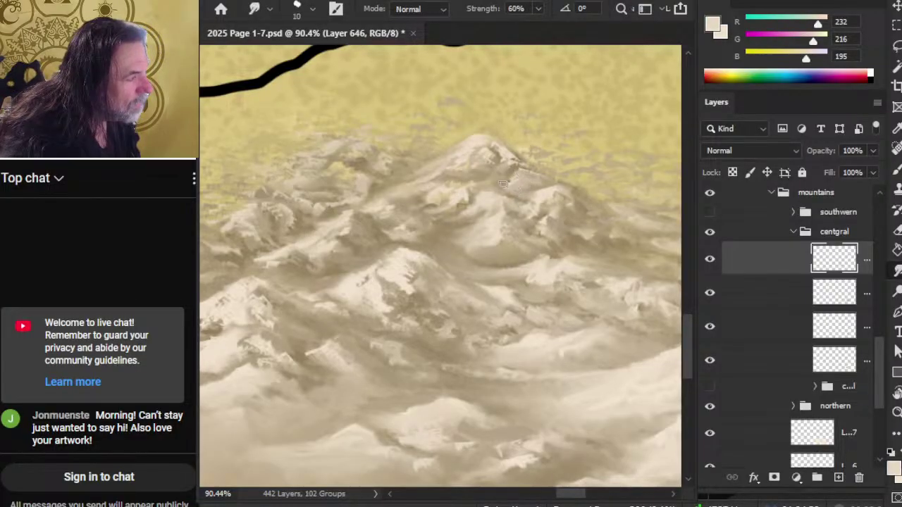
# Compare the central range against the surrounding map with its top two painted layers toggled off and on.
pyautogui.keyDown('alt'); pyautogui.click(462, 267); pyautogui.keyUp('alt')
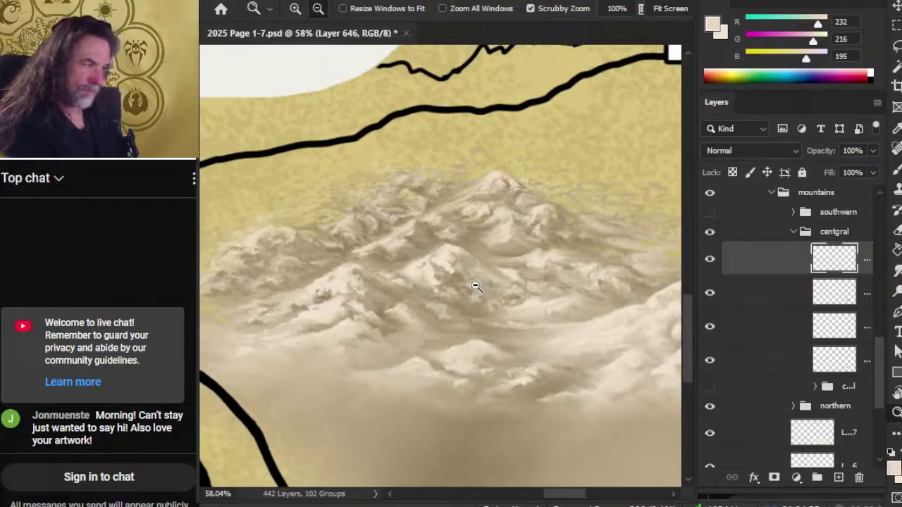
pyautogui.keyDown('alt'); pyautogui.click(472, 282); pyautogui.keyUp('alt')
pyautogui.moveTo(510, 243); pyautogui.dragTo(525, 247)
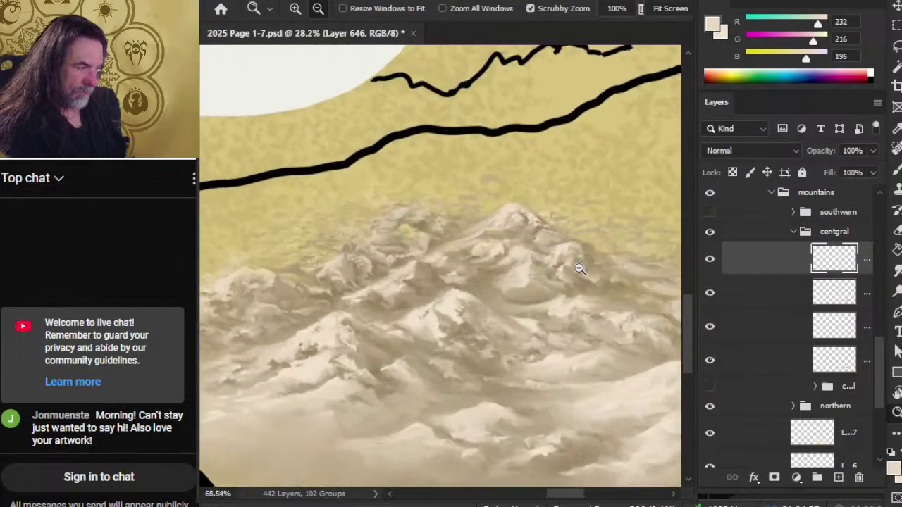
pyautogui.keyDown('alt'); pyautogui.click(536, 302); pyautogui.keyUp('alt')
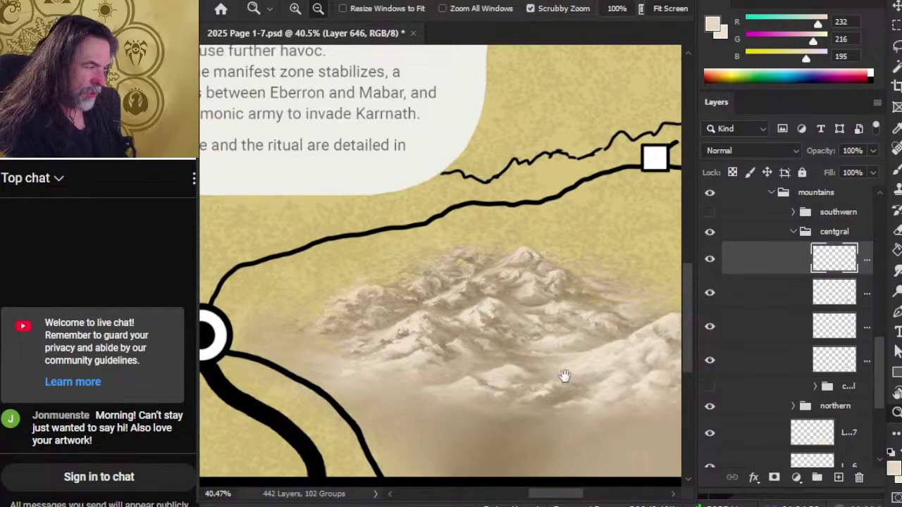
pyautogui.moveTo(566, 374); pyautogui.dragTo(459, 298)
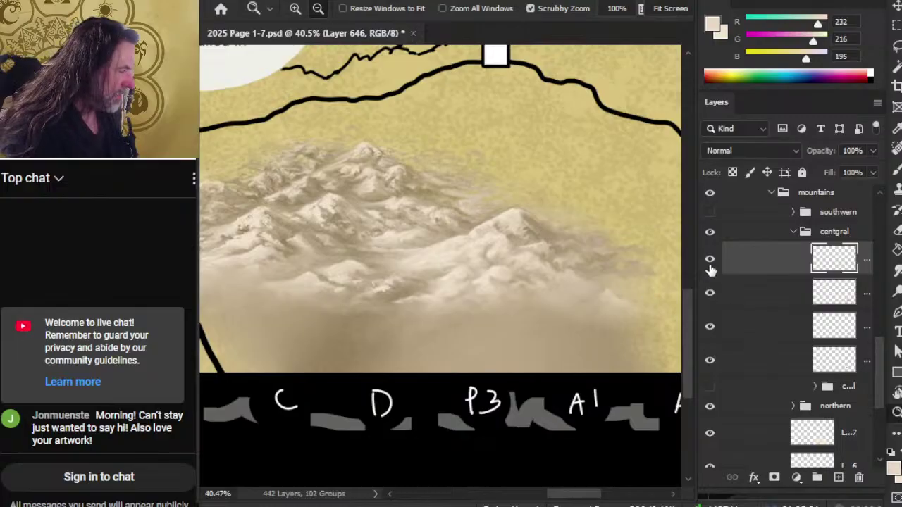
pyautogui.click(709, 259)
pyautogui.click(709, 259)
pyautogui.click(709, 260)
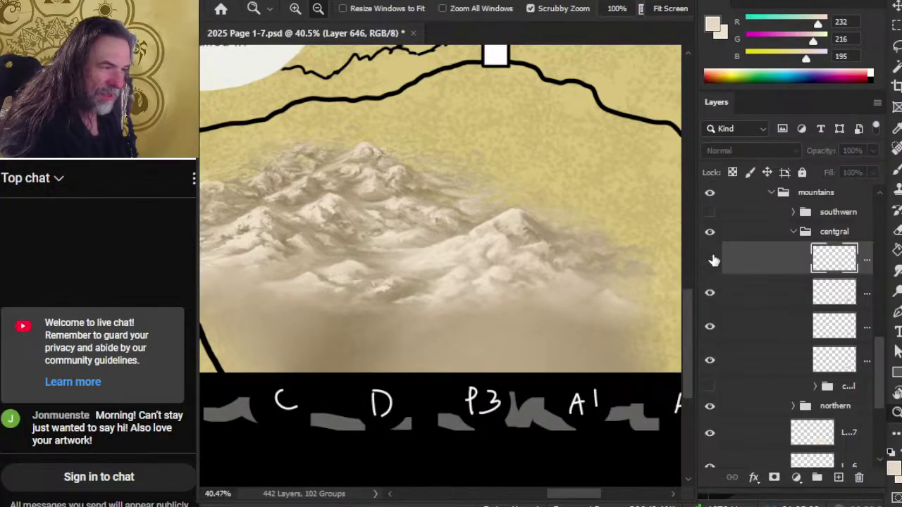
pyautogui.click(710, 259)
pyautogui.click(710, 295)
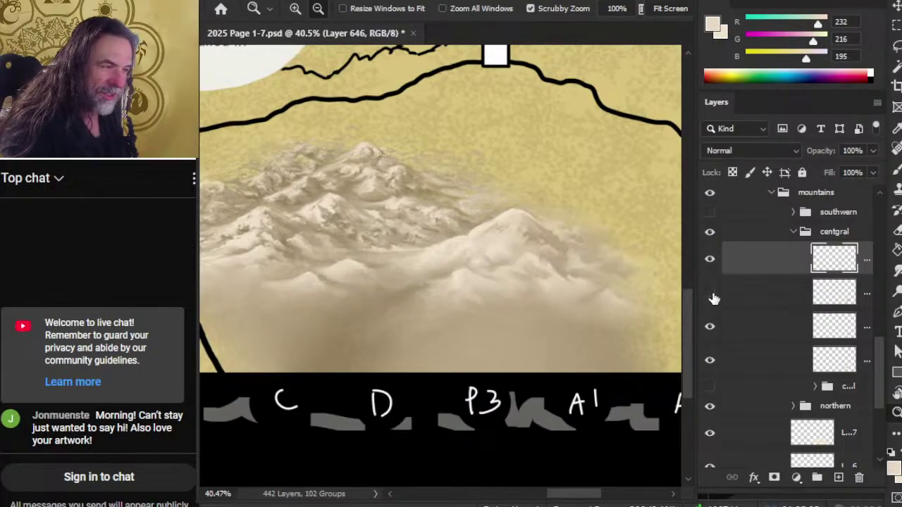
# Show the hidden second layer in the centgral group and check the mountains with the group's top layer off and on.
pyautogui.click(711, 294)
pyautogui.click(709, 259)
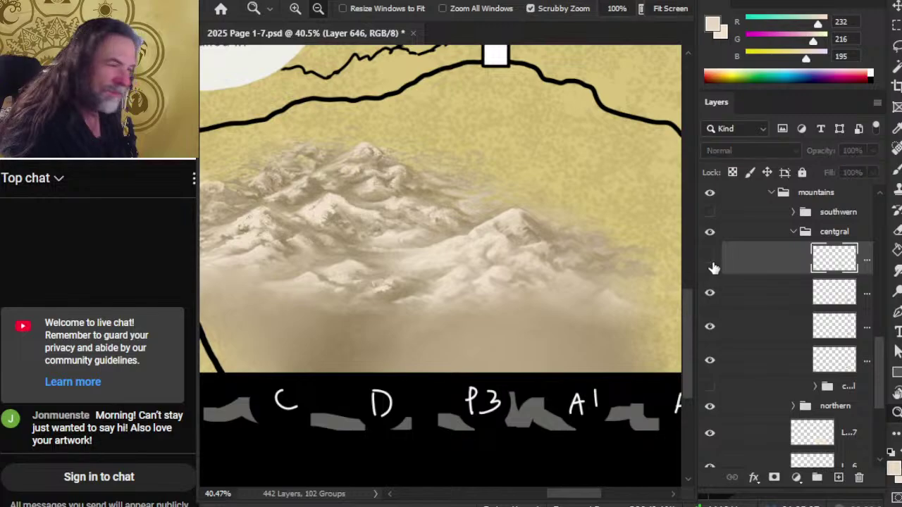
pyautogui.click(710, 259)
pyautogui.press('l')
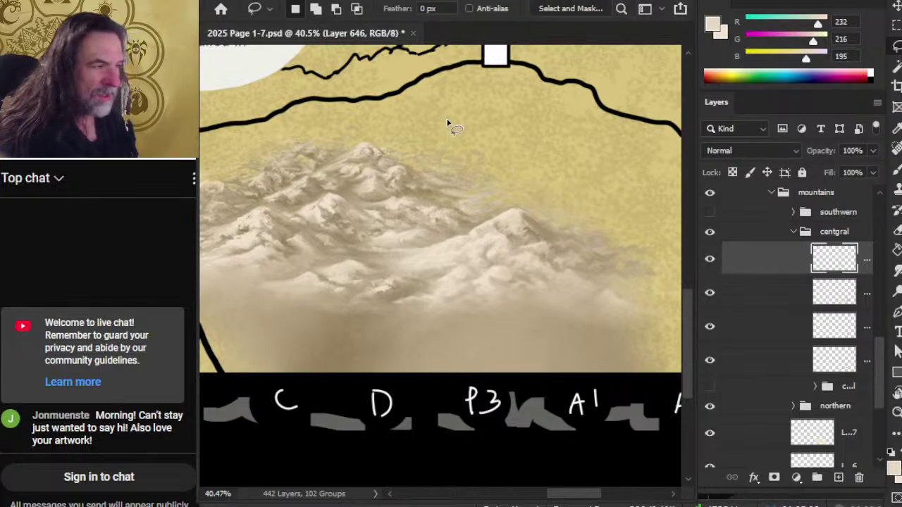
pyautogui.moveTo(448, 122)
pyautogui.mouseDown()
pyautogui.moveTo(325, 120)
pyautogui.moveTo(254, 185)
pyautogui.mouseUp()
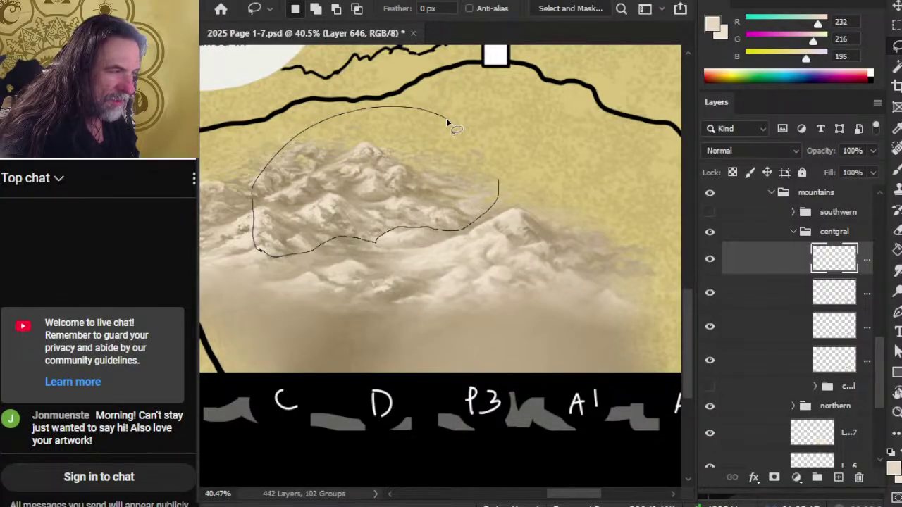
pyautogui.moveTo(448, 123); pyautogui.dragTo(450, 124)
pyautogui.press('alt')
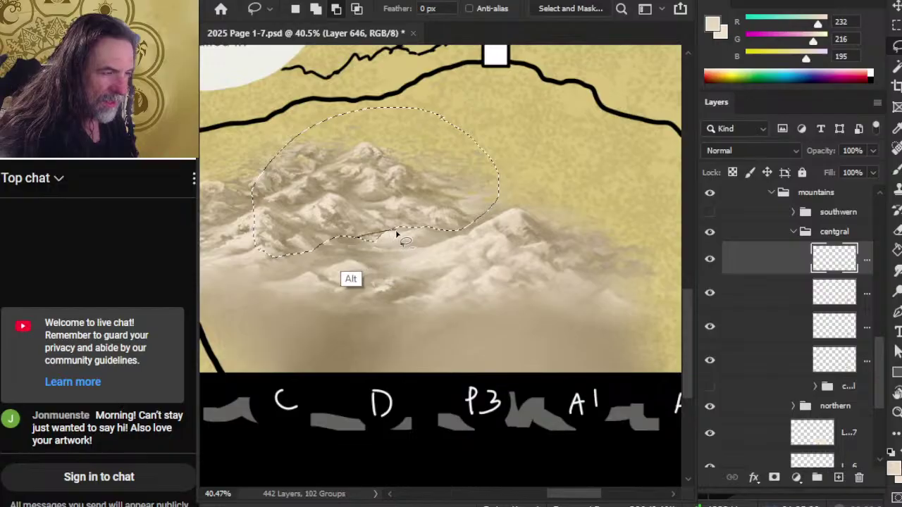
pyautogui.hotkey('ctrl', 'd')
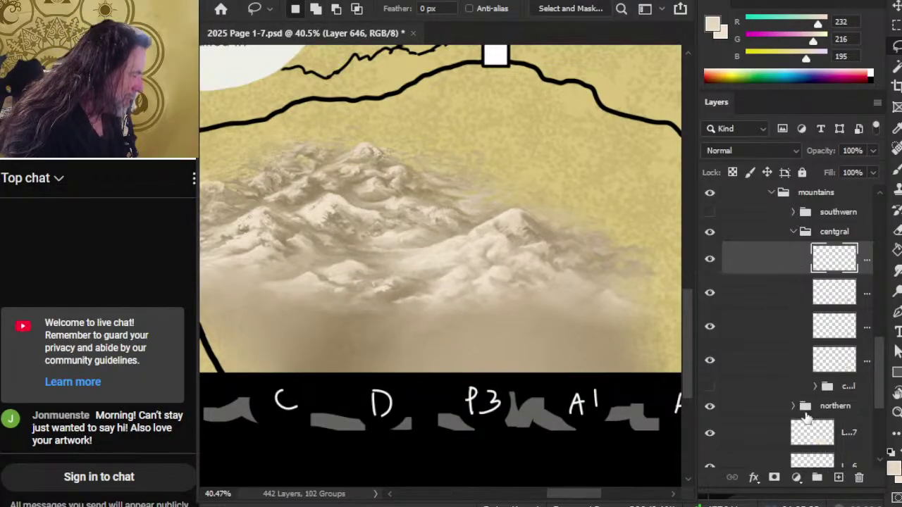
# Add a new layer above the layer below the northern group, move it into the northern group, and collapse that group.
pyautogui.click(753, 444)
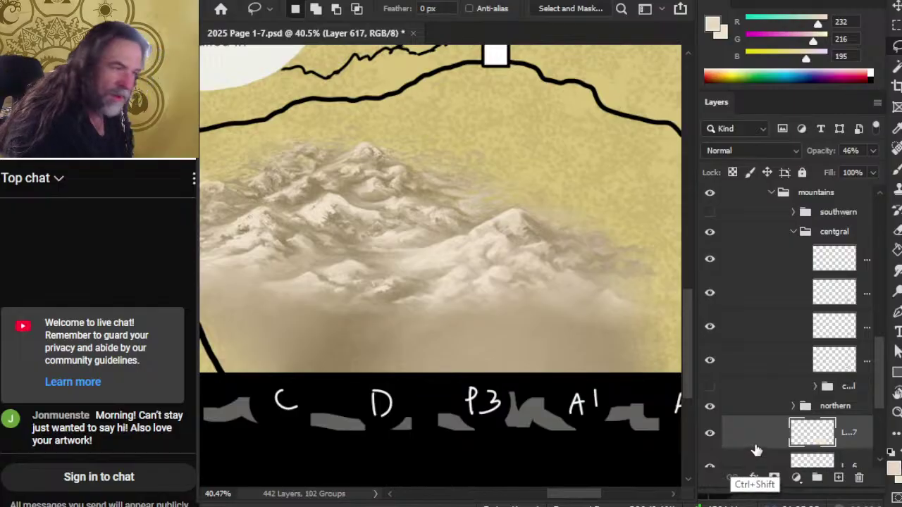
pyautogui.hotkey('ctrl', 'shift', 'n')
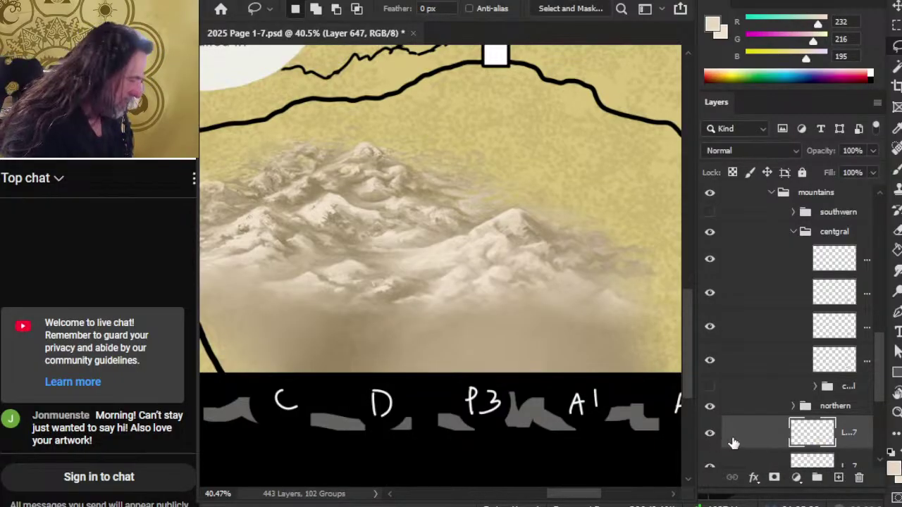
pyautogui.moveTo(755, 444)
pyautogui.mouseDown()
pyautogui.moveTo(767, 376)
pyautogui.moveTo(800, 431)
pyautogui.moveTo(795, 458)
pyautogui.moveTo(770, 439)
pyautogui.mouseUp()
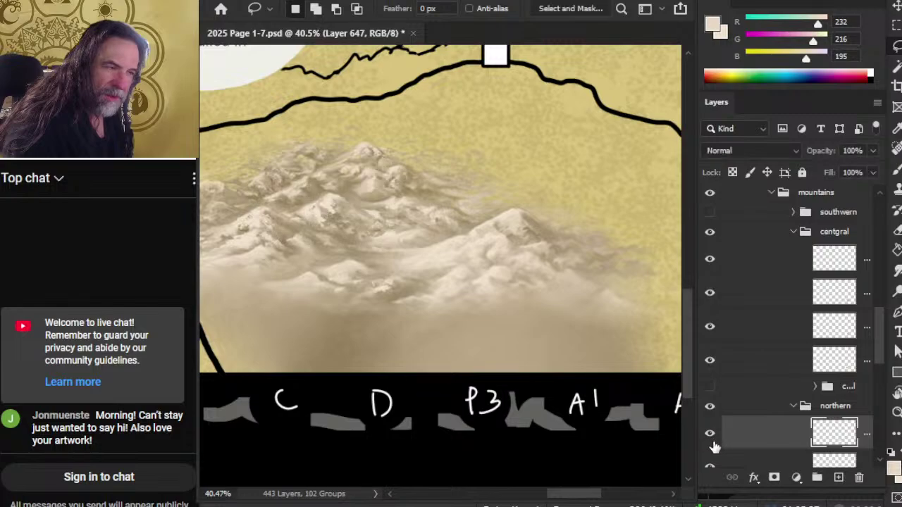
pyautogui.click(793, 408)
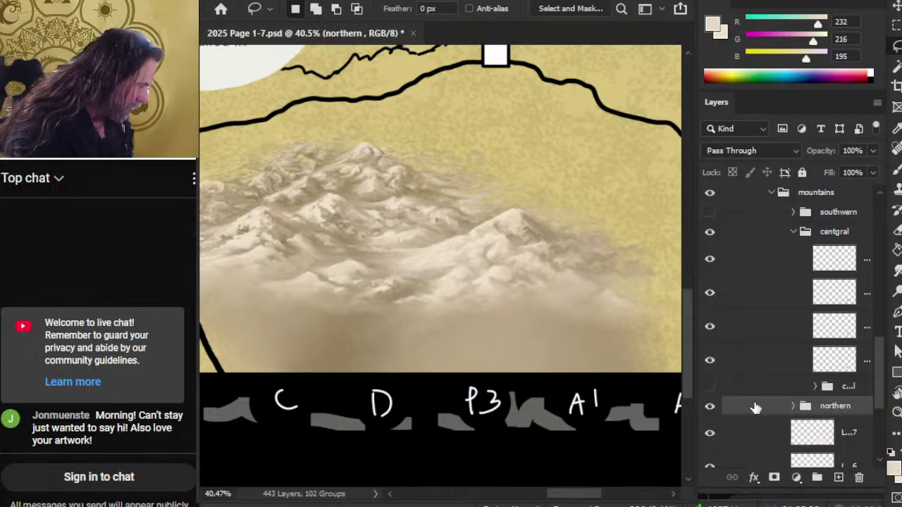
pyautogui.scroll(-3, 885, 397)
pyautogui.scroll(4, 884, 397)
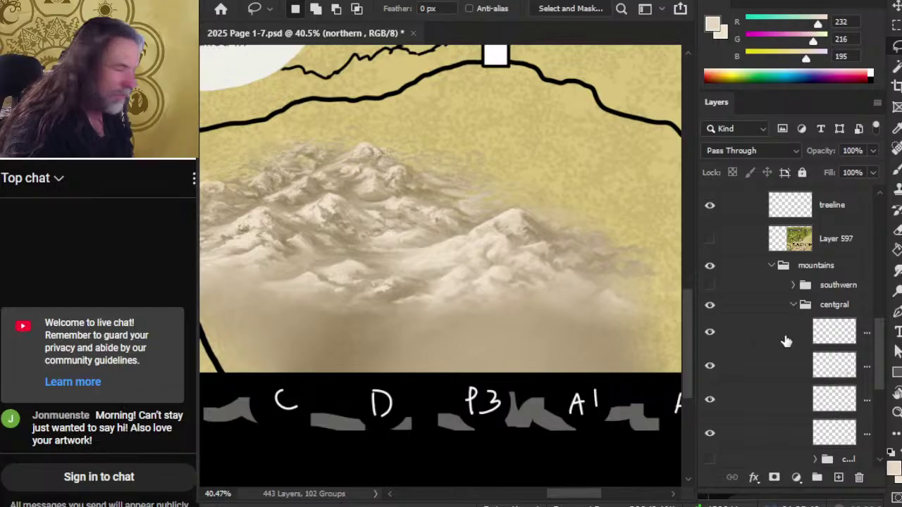
# Check the second centgral layer's contribution to the foothills and merge the group's top layer down into it.
pyautogui.press('z')
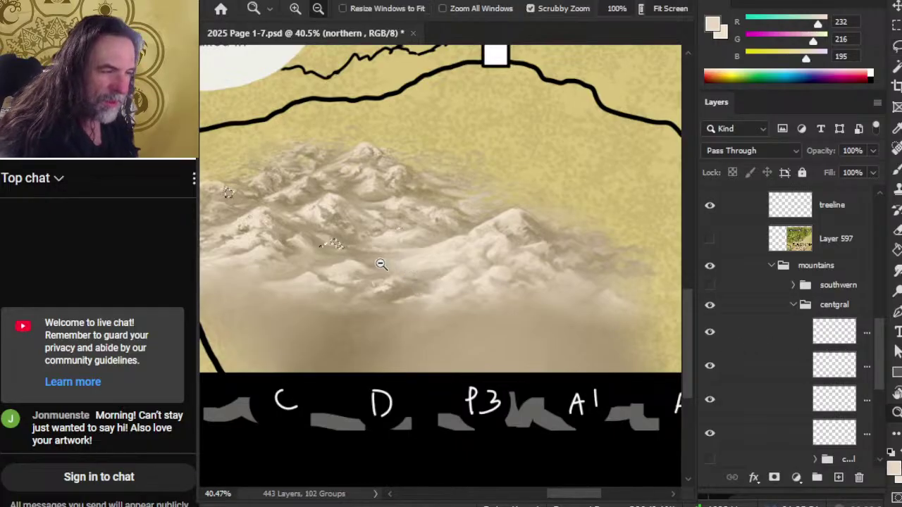
pyautogui.scroll(2, 381, 265)
pyautogui.moveTo(377, 280); pyautogui.dragTo(527, 313)
pyautogui.press('l')
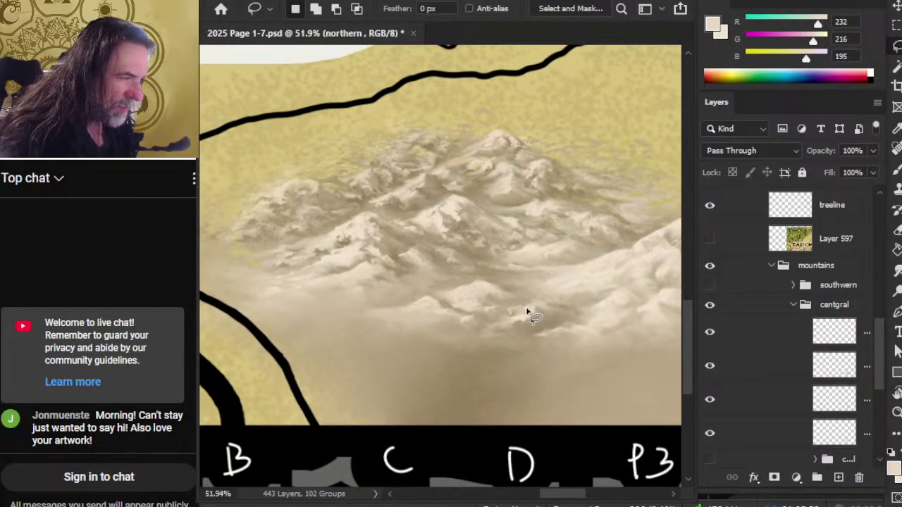
pyautogui.click(708, 368)
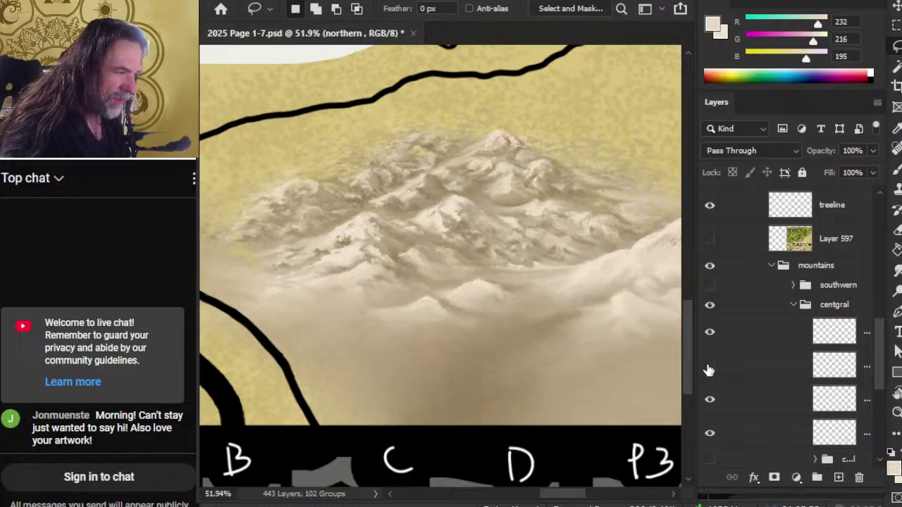
pyautogui.click(710, 367)
pyautogui.rightClick(751, 329)
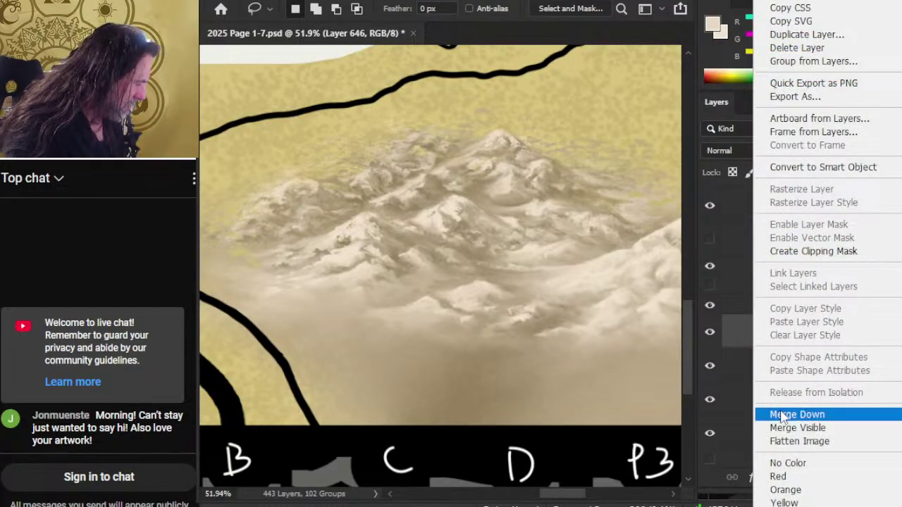
pyautogui.click(782, 416)
# Check the merged mountain layer and the whole centgral group by hiding and showing each in turn.
pyautogui.click(712, 335)
pyautogui.click(712, 335)
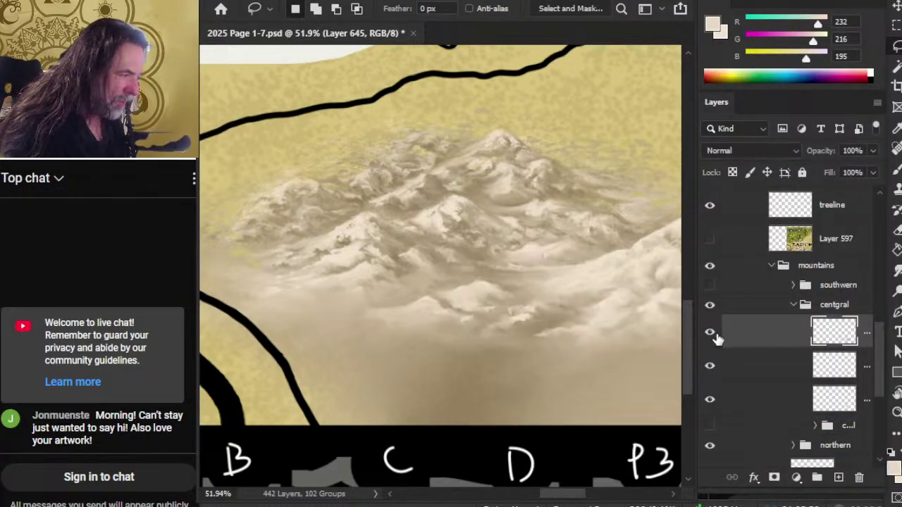
pyautogui.moveTo(638, 365); pyautogui.dragTo(425, 322)
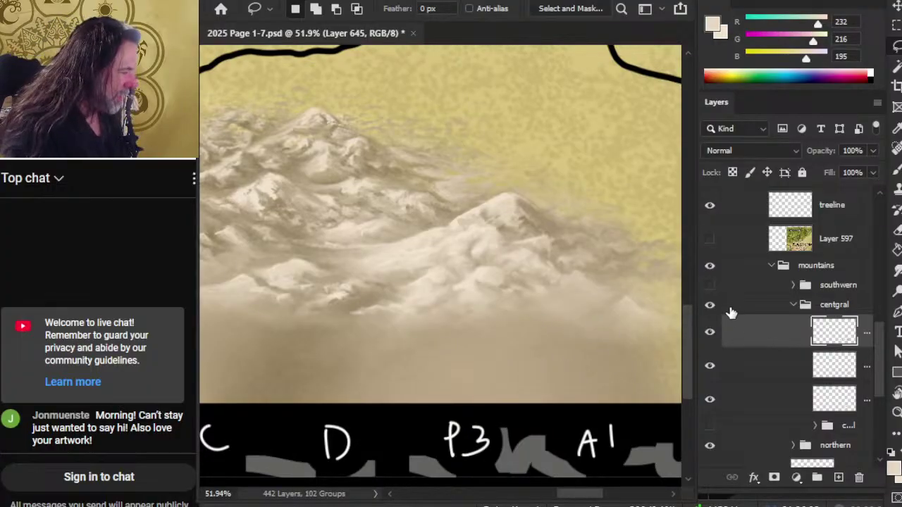
pyautogui.press('z')
pyautogui.moveTo(634, 312); pyautogui.dragTo(519, 312)
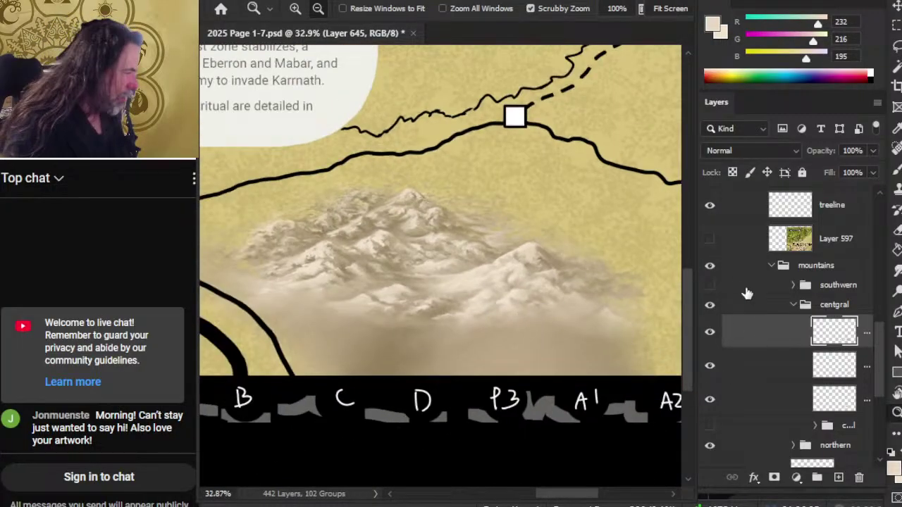
pyautogui.click(709, 305)
pyautogui.click(710, 304)
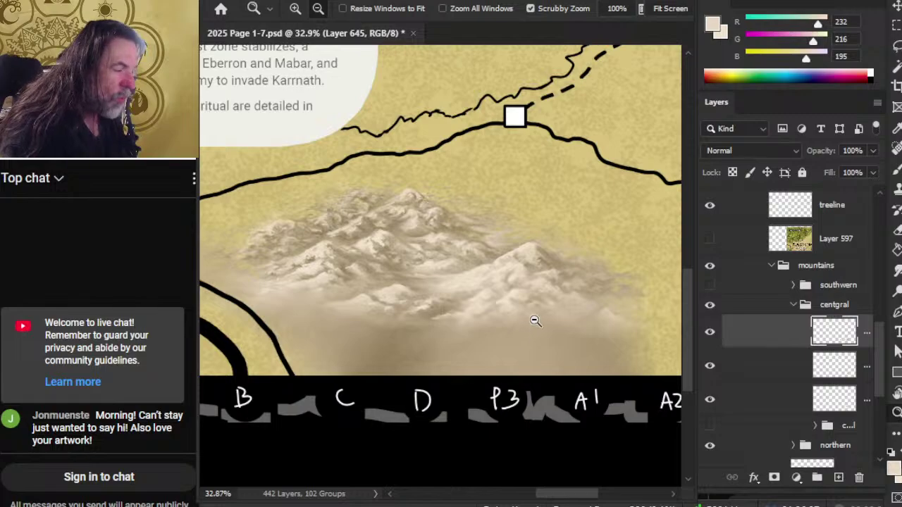
# Add a new layer in the centgral group and paint a snow highlight on the eastern foothills with sampled cream RGB 240, 227, 206.
pyautogui.moveTo(533, 318); pyautogui.dragTo(556, 318)
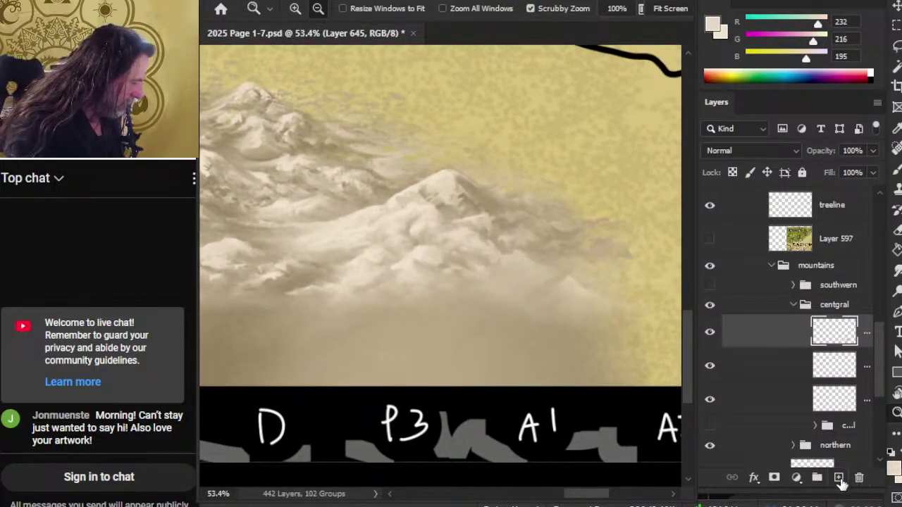
pyautogui.click(837, 478)
pyautogui.press('b')
pyautogui.press('alt')
pyautogui.keyDown('alt'); pyautogui.click(427, 218); pyautogui.keyUp('alt')
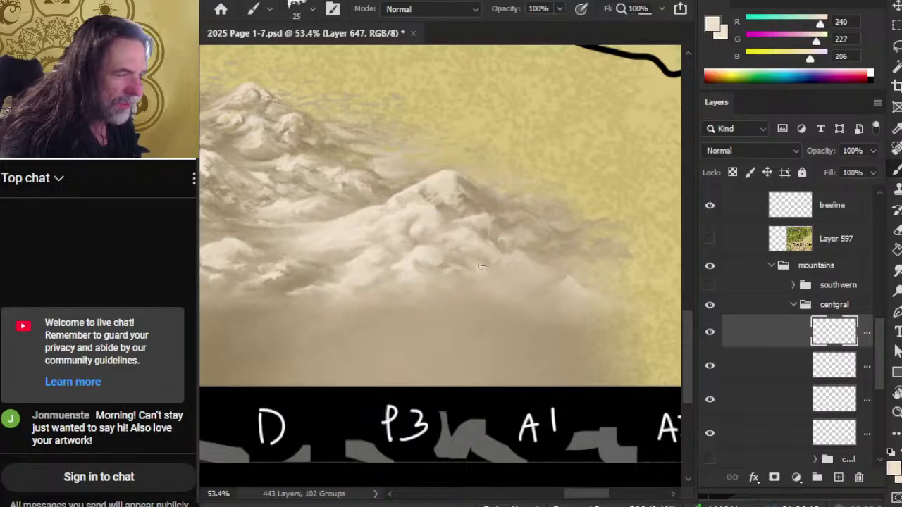
pyautogui.moveTo(504, 262)
pyautogui.mouseDown()
pyautogui.moveTo(473, 275)
pyautogui.moveTo(517, 268)
pyautogui.mouseUp()
pyautogui.press('r')
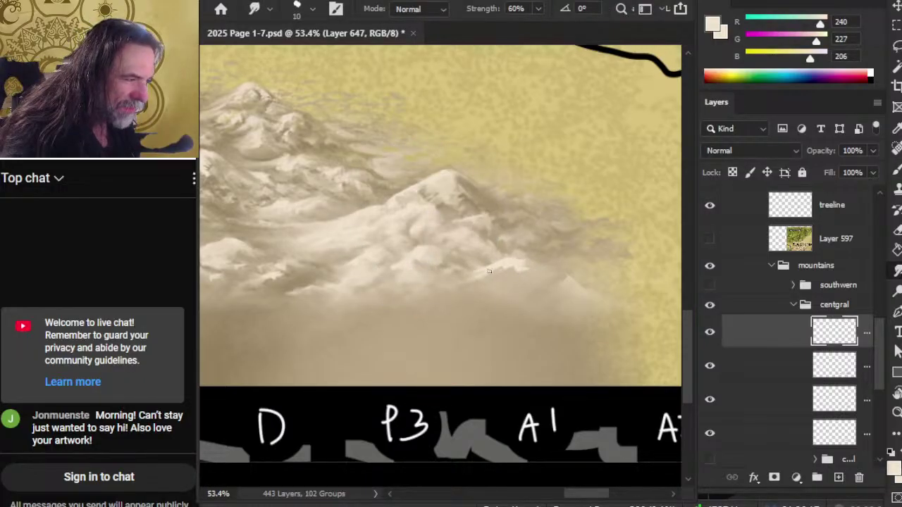
# Show the southwern group and compare the painted mountains with the Layer 597 reference map.
pyautogui.press('z')
pyautogui.moveTo(569, 310); pyautogui.dragTo(482, 303)
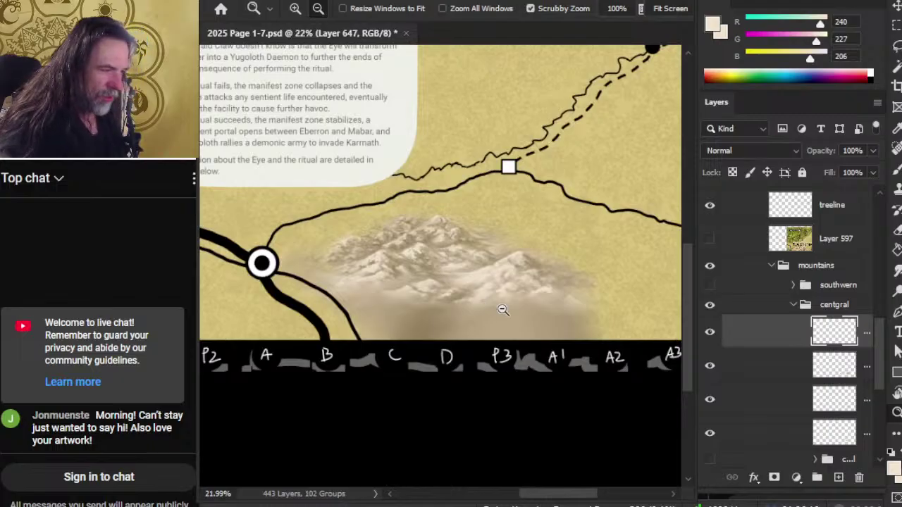
pyautogui.click(710, 285)
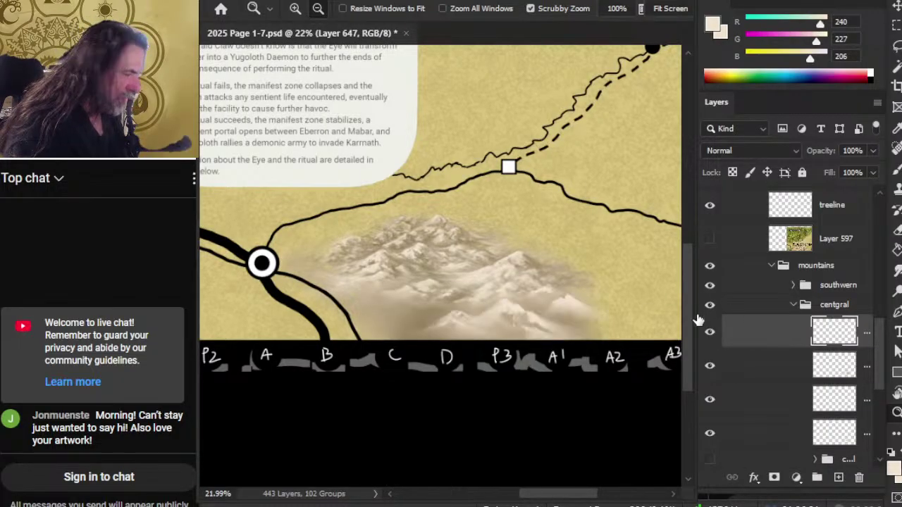
pyautogui.click(710, 239)
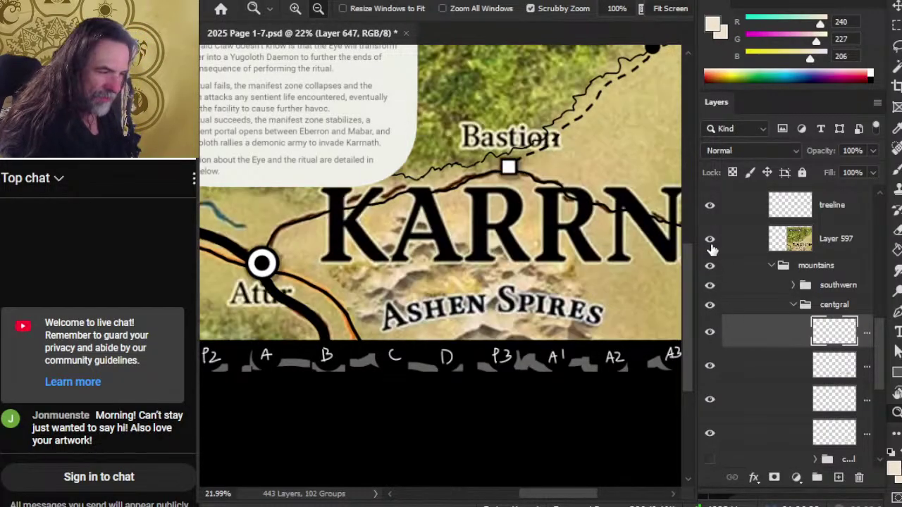
pyautogui.click(709, 240)
pyautogui.click(710, 240)
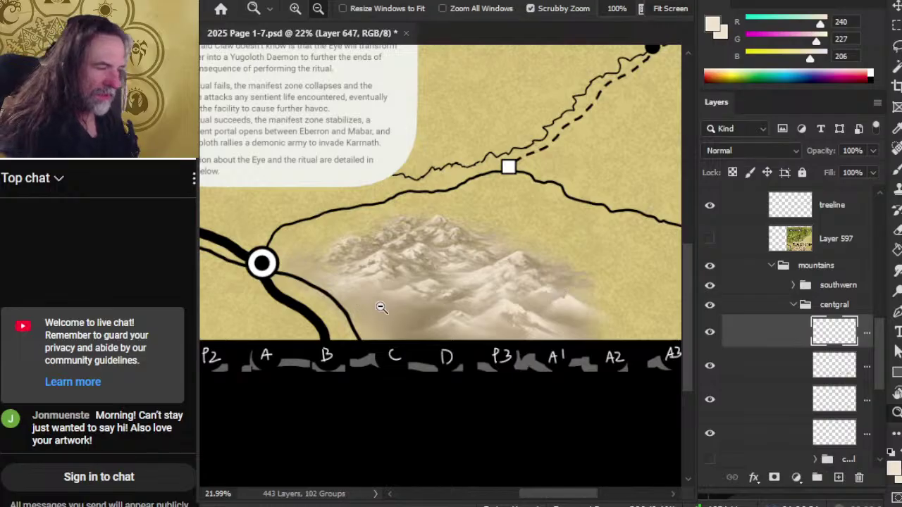
pyautogui.moveTo(399, 290); pyautogui.dragTo(421, 274)
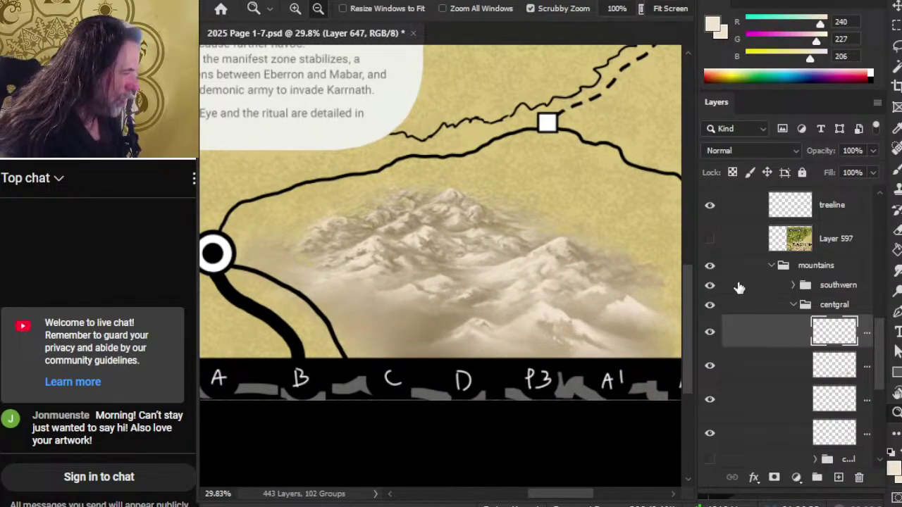
pyautogui.click(710, 240)
pyautogui.click(710, 240)
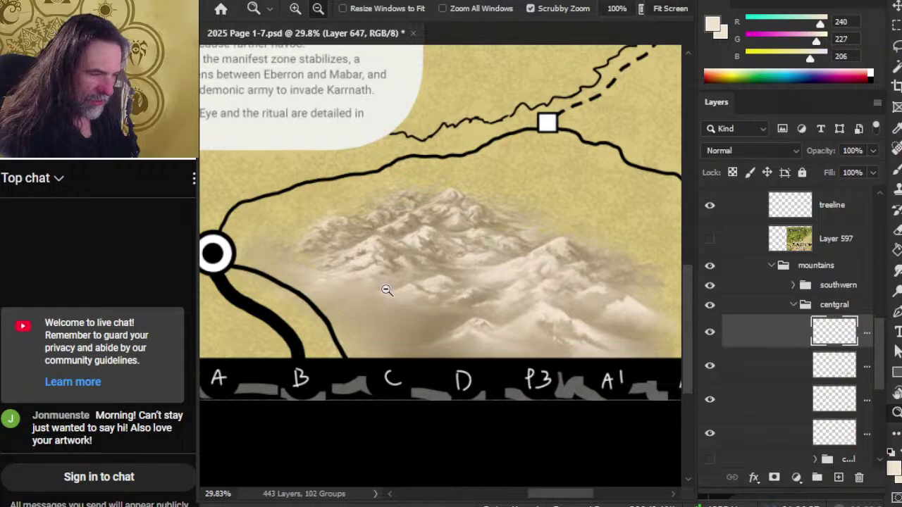
# Try a light curved guide stroke below the western foothills of the central mountains.
pyautogui.press('b')
pyautogui.moveTo(388, 274)
pyautogui.mouseDown()
pyautogui.moveTo(337, 301)
pyautogui.moveTo(334, 313)
pyautogui.moveTo(356, 320)
pyautogui.moveTo(456, 310)
pyautogui.mouseUp()
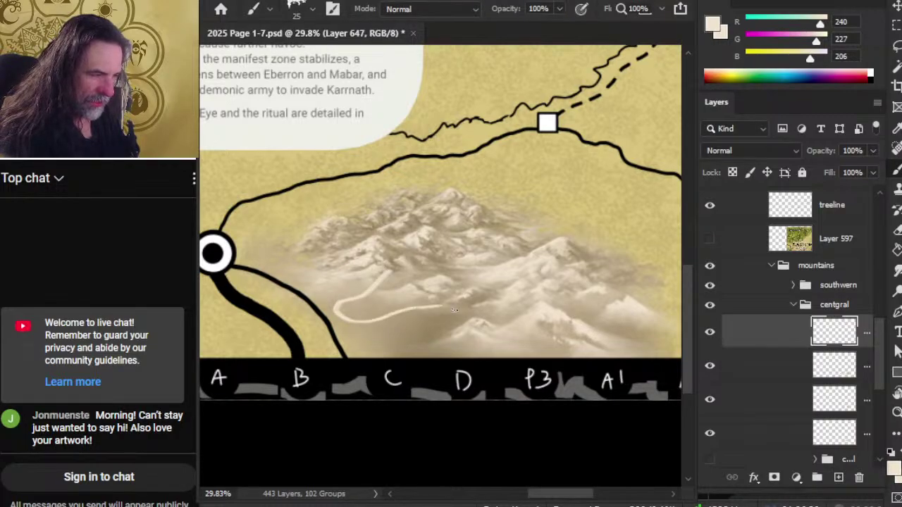
pyautogui.moveTo(438, 347); pyautogui.dragTo(474, 262)
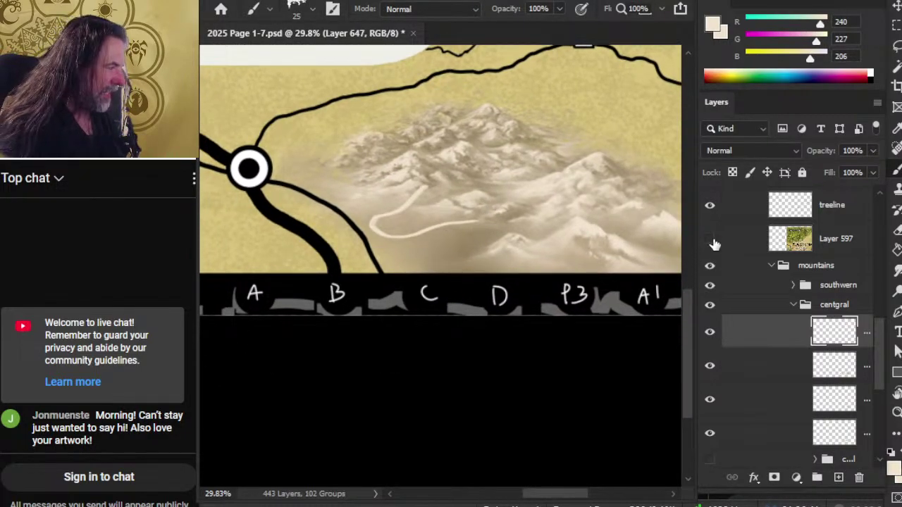
# Compare the western foothills with the Layer 597 reference map by repeatedly showing and hiding it.
pyautogui.click(712, 242)
pyautogui.click(717, 245)
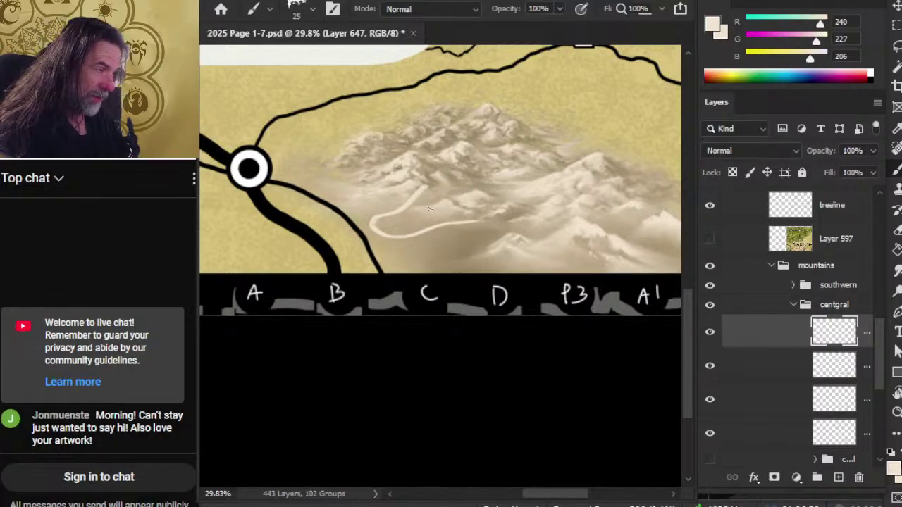
pyautogui.click(710, 240)
pyautogui.click(710, 240)
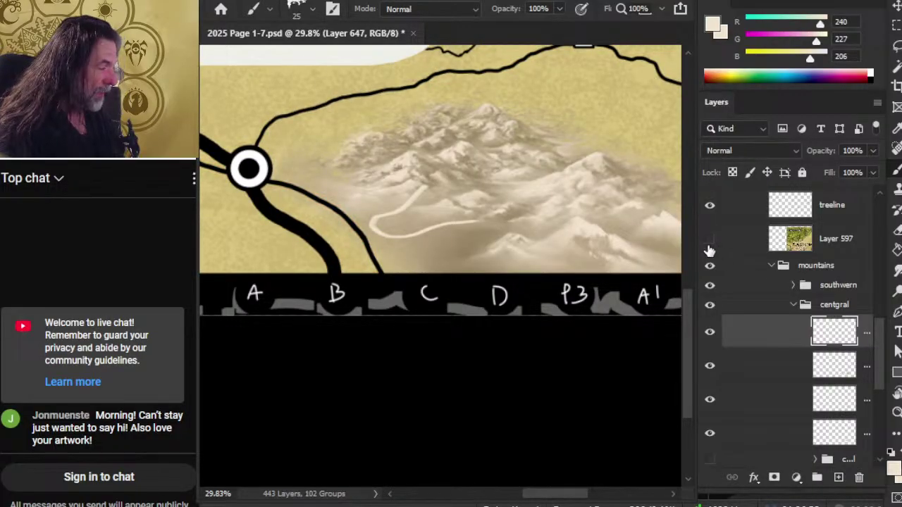
pyautogui.click(710, 239)
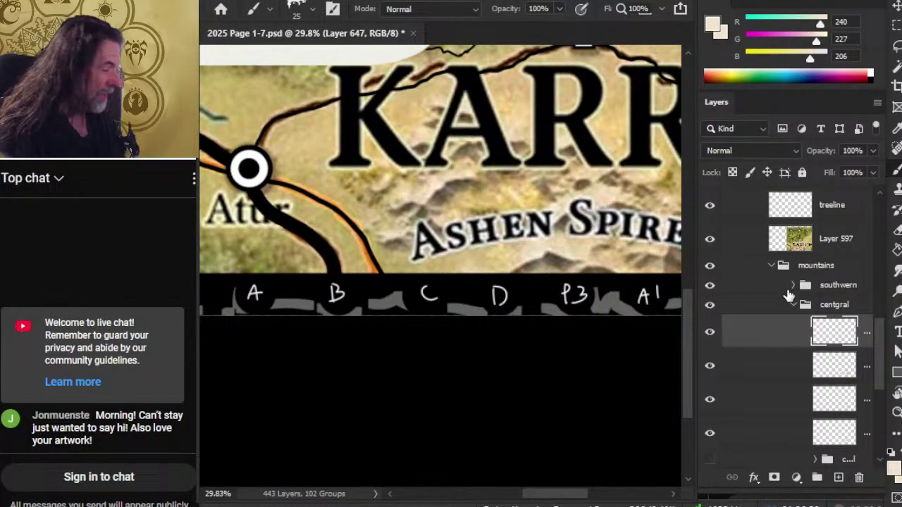
pyautogui.click(710, 239)
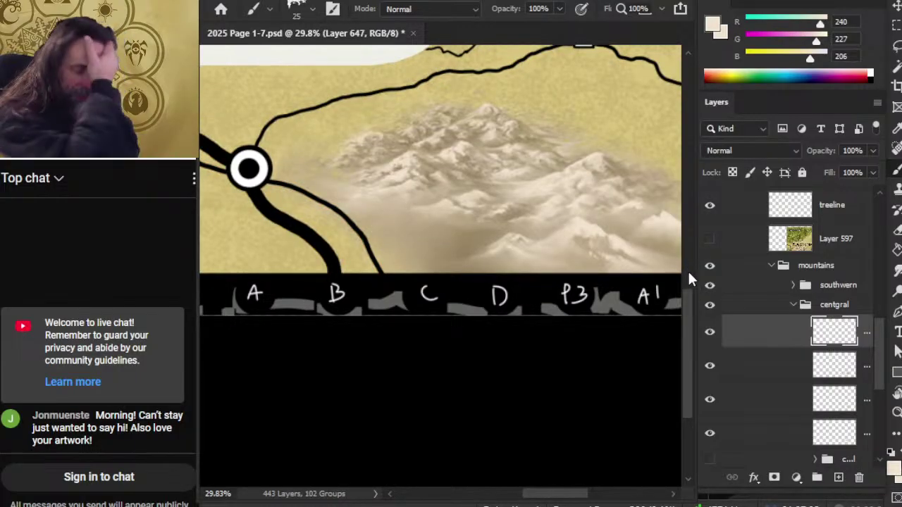
# Hide the southwern group and show the Layer 597 reference map over the mountain area.
pyautogui.moveTo(526, 277); pyautogui.dragTo(425, 255)
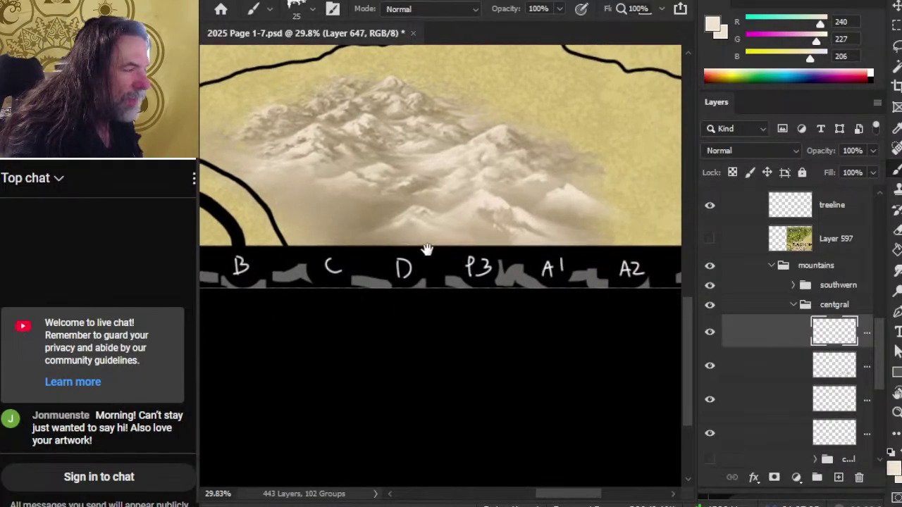
pyautogui.click(709, 286)
pyautogui.click(707, 250)
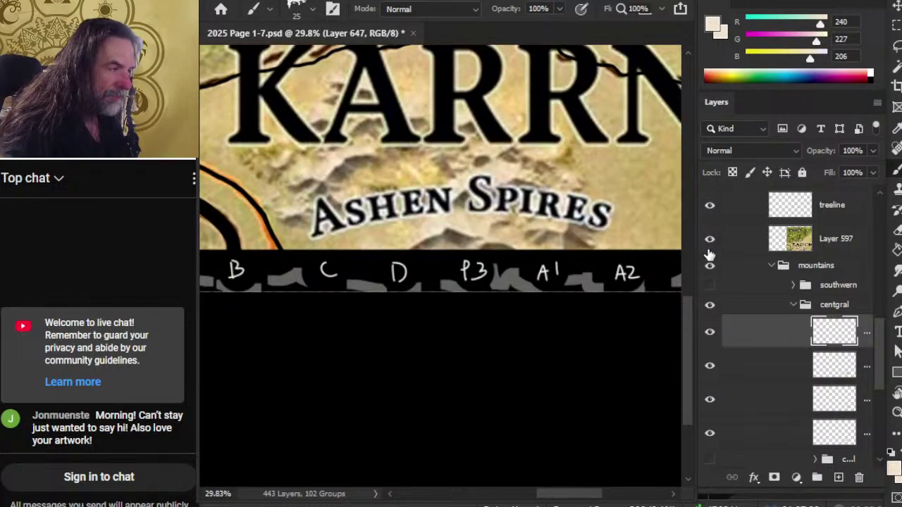
# Hide the Layer 597 reference map, then paint light snow on the southeastern foothill ridge and blend it with a size 20 Smudge brush.
pyautogui.click(710, 240)
pyautogui.press('z')
pyautogui.moveTo(487, 252)
pyautogui.mouseDown()
pyautogui.moveTo(498, 251)
pyautogui.moveTo(485, 191)
pyautogui.moveTo(457, 199)
pyautogui.moveTo(500, 191)
pyautogui.moveTo(454, 205)
pyautogui.moveTo(478, 203)
pyautogui.mouseUp()
pyautogui.press('b')
pyautogui.press('r')
pyautogui.press(']')
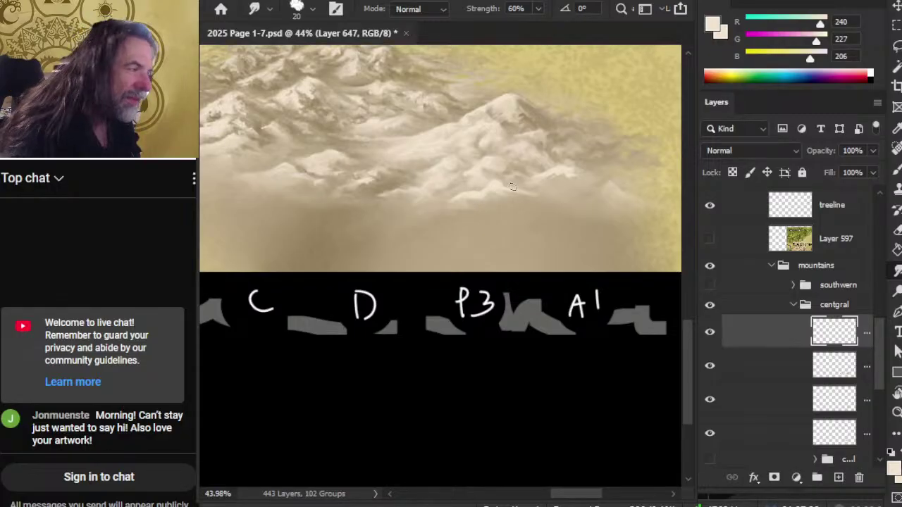
pyautogui.press('b')
pyautogui.moveTo(516, 181); pyautogui.dragTo(539, 174)
pyautogui.press('r')
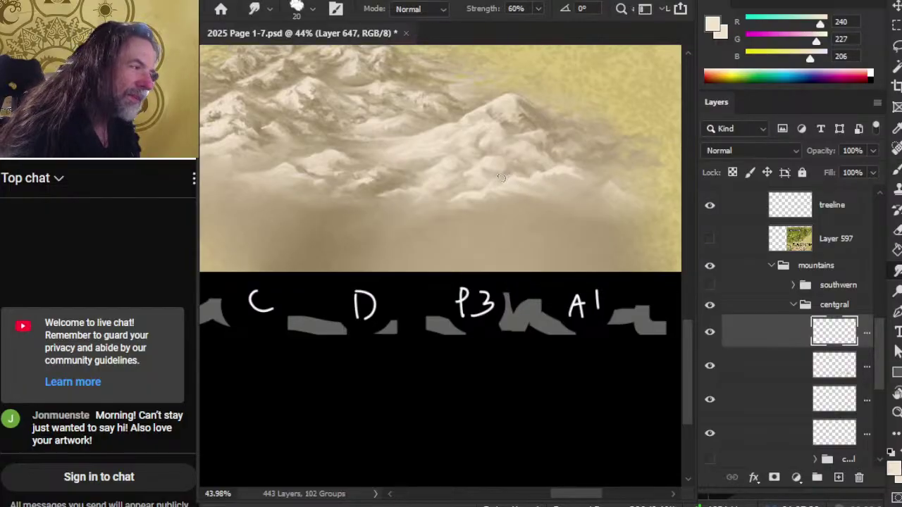
pyautogui.moveTo(506, 185); pyautogui.dragTo(524, 181)
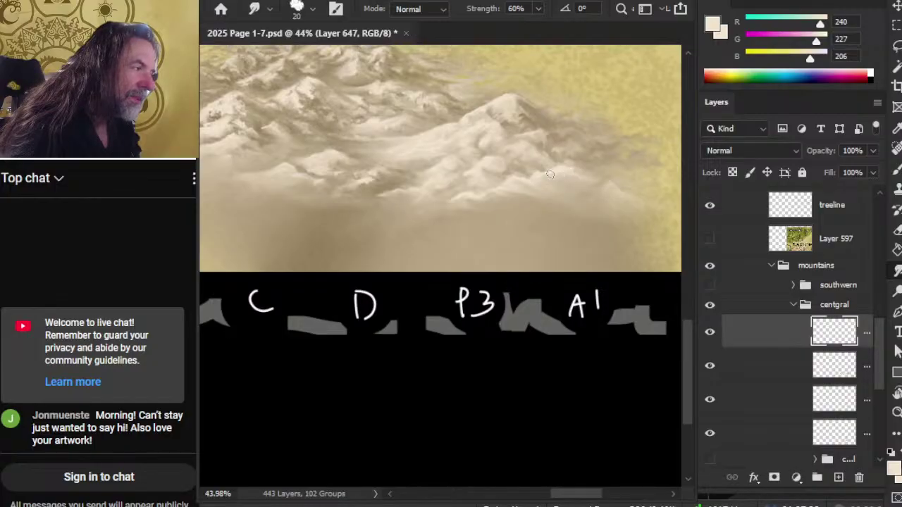
# Show the southwern group briefly to check how its peaks overlap the southeastern foothills, and hide it again.
pyautogui.moveTo(565, 217); pyautogui.dragTo(478, 274)
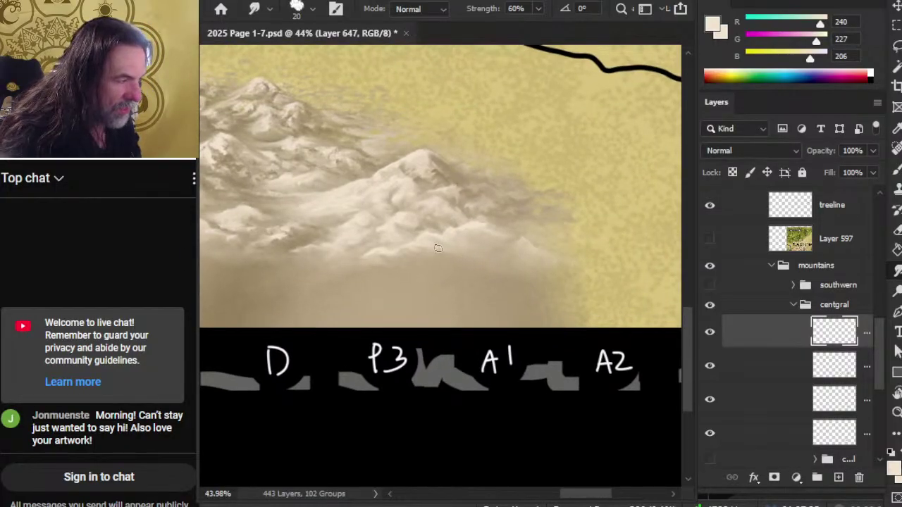
pyautogui.press('b')
pyautogui.click(710, 285)
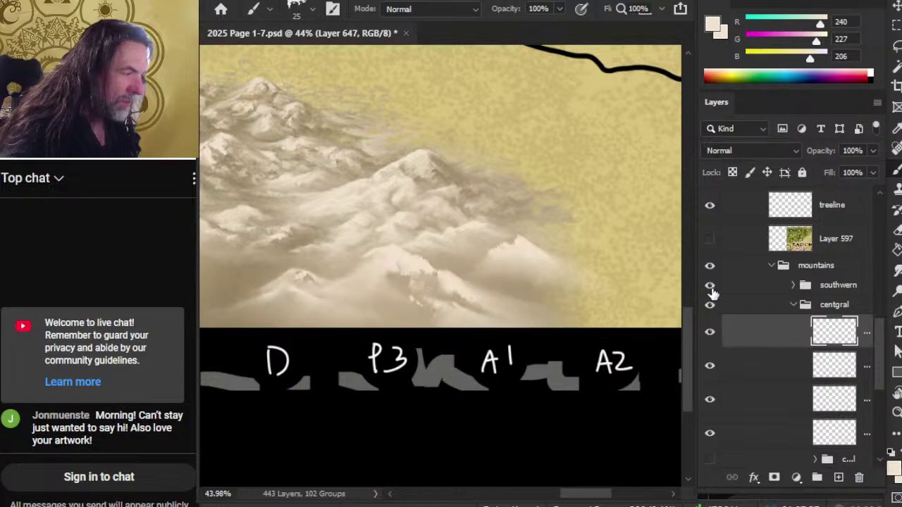
pyautogui.click(710, 286)
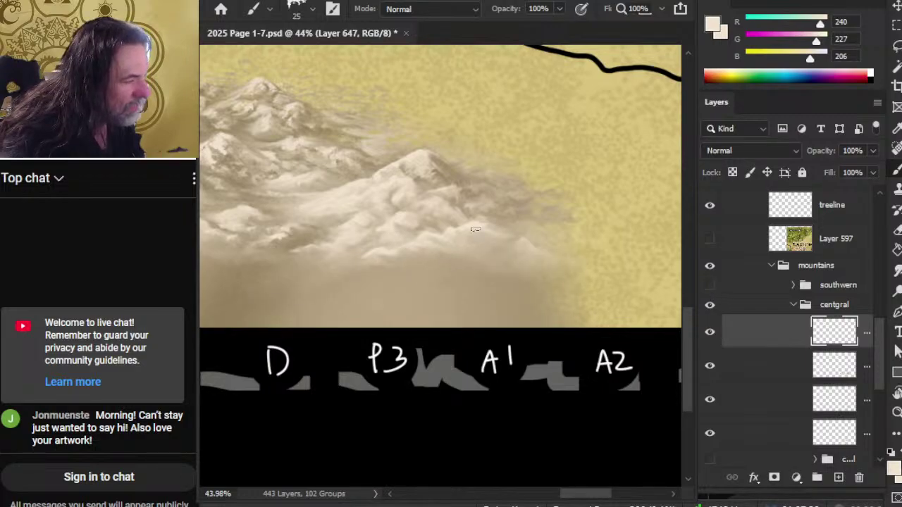
# Paint and smudge light snow highlights on the small knolls below the southeastern peak.
pyautogui.press('r')
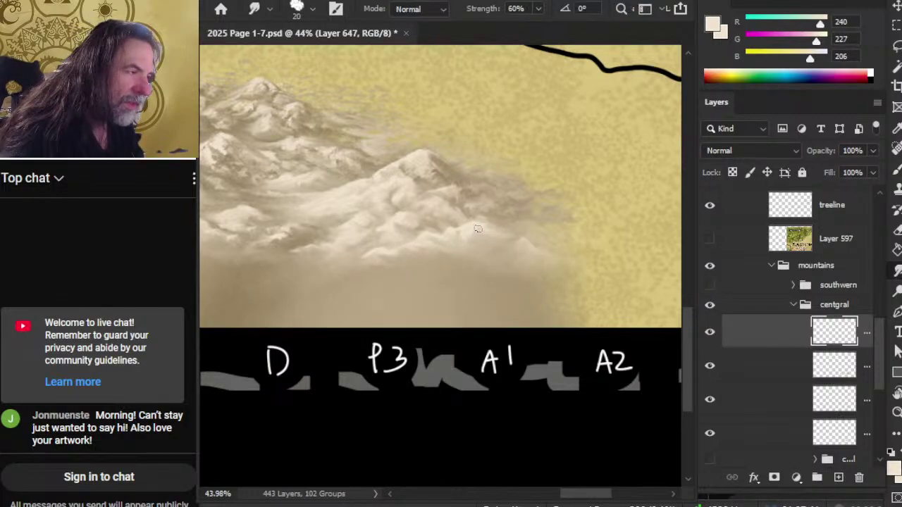
pyautogui.press('b')
pyautogui.press('r')
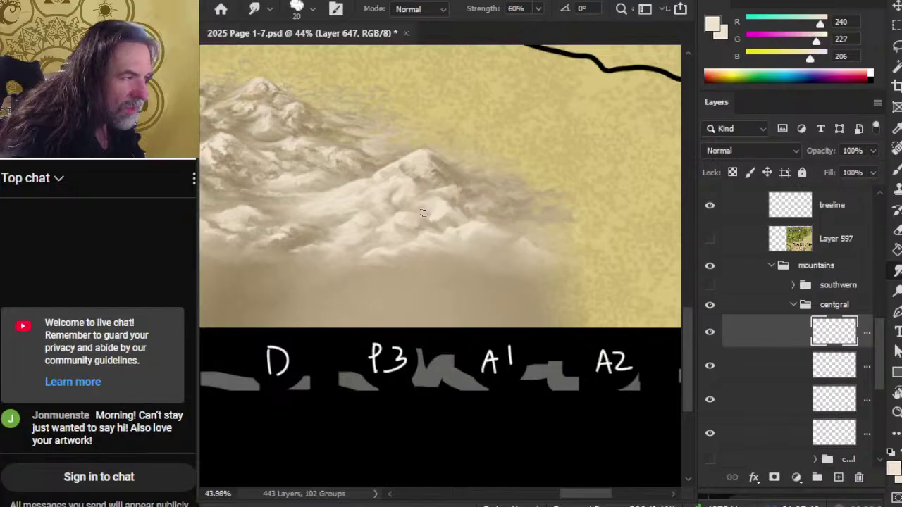
pyautogui.press('b')
pyautogui.press('r')
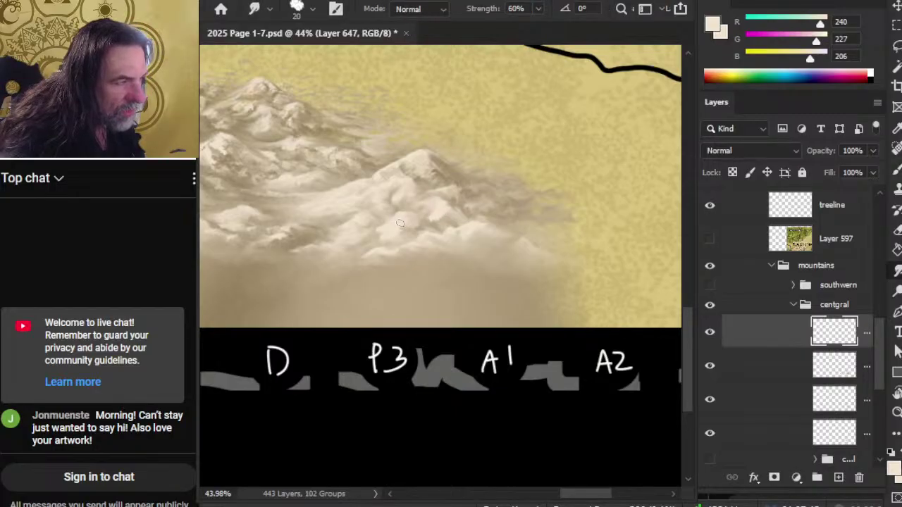
# Sample a brown shadow tone (RGB 187, 169, 140) and paint and smudge shading on the eastern slope below the southeastern peak.
pyautogui.press('b')
pyautogui.keyDown('alt'); pyautogui.click(441, 215); pyautogui.keyUp('alt')
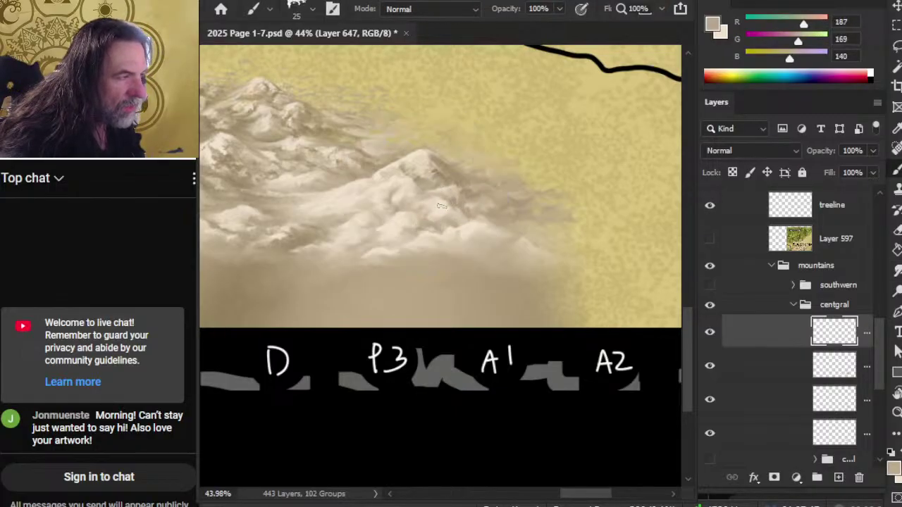
pyautogui.press('r')
pyautogui.press('b')
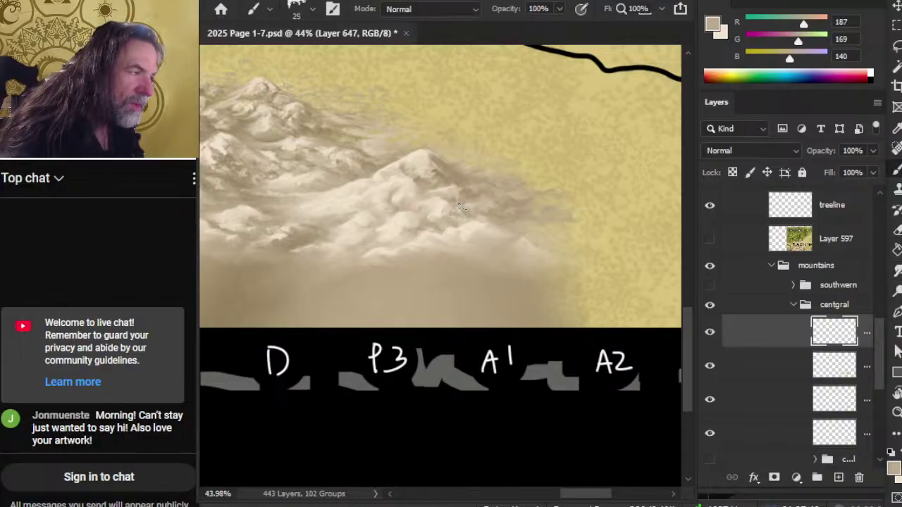
pyautogui.press('r')
pyautogui.press('b')
pyautogui.press('r')
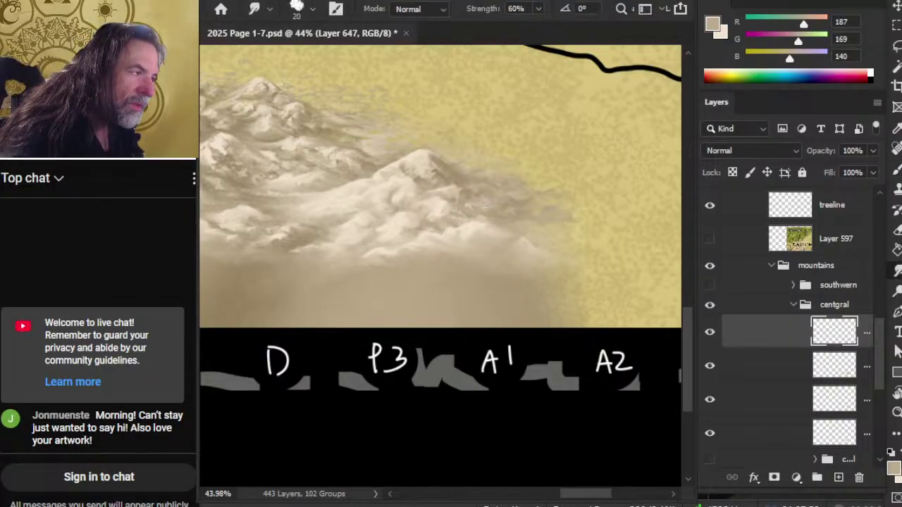
# Add brown shadow strokes around the small central knolls below the southeastern peak and smudge them into the snow.
pyautogui.press('b')
pyautogui.press('r')
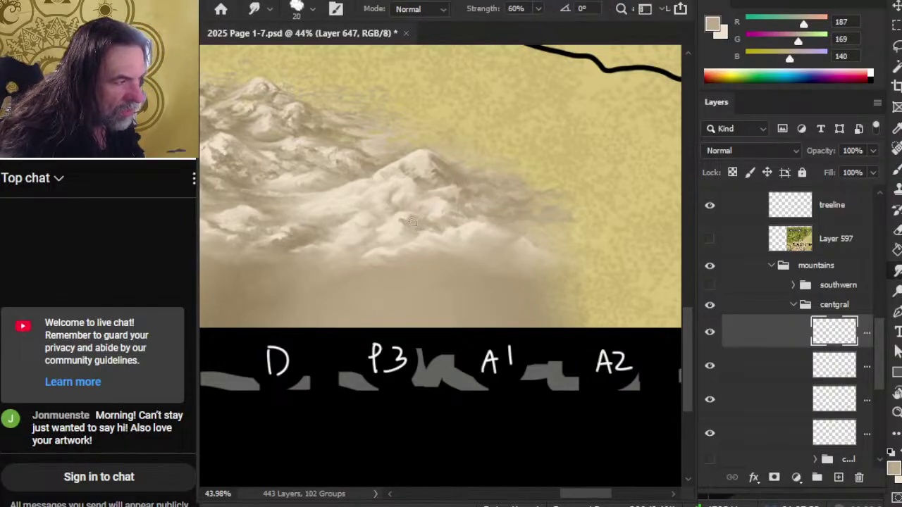
pyautogui.press('b')
pyautogui.press('r')
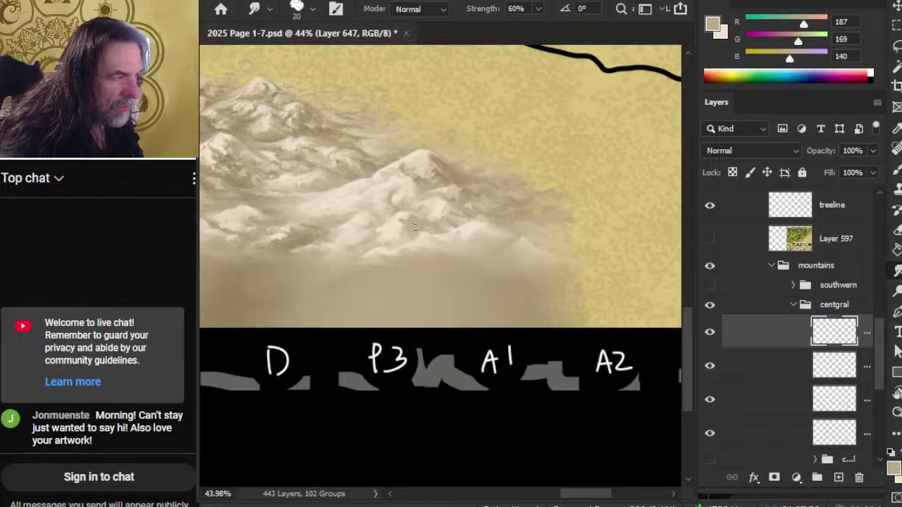
pyautogui.press('b')
pyautogui.press('r')
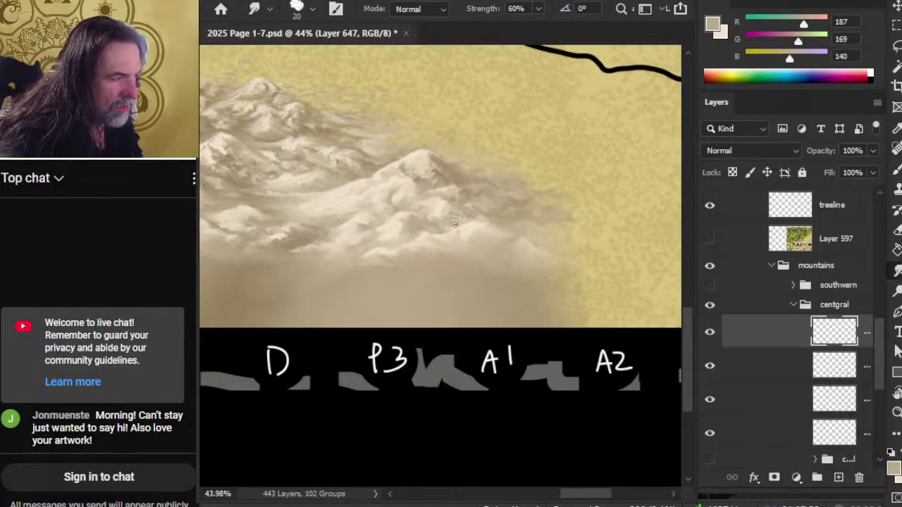
# Paint brown shading along the front foothill ridge of the southeastern peak and smudge it into the hazy base.
pyautogui.press('b')
pyautogui.press('r')
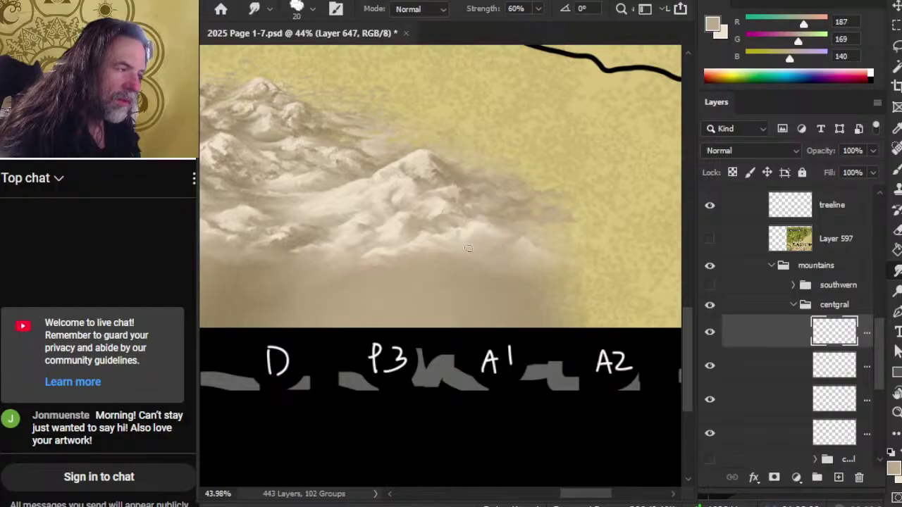
pyautogui.press('b')
pyautogui.press('r')
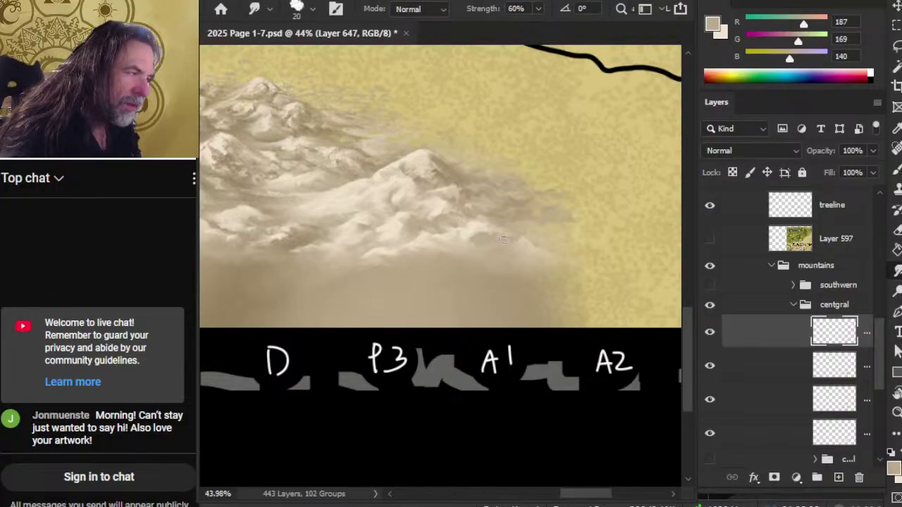
pyautogui.press('b')
pyautogui.press('r')
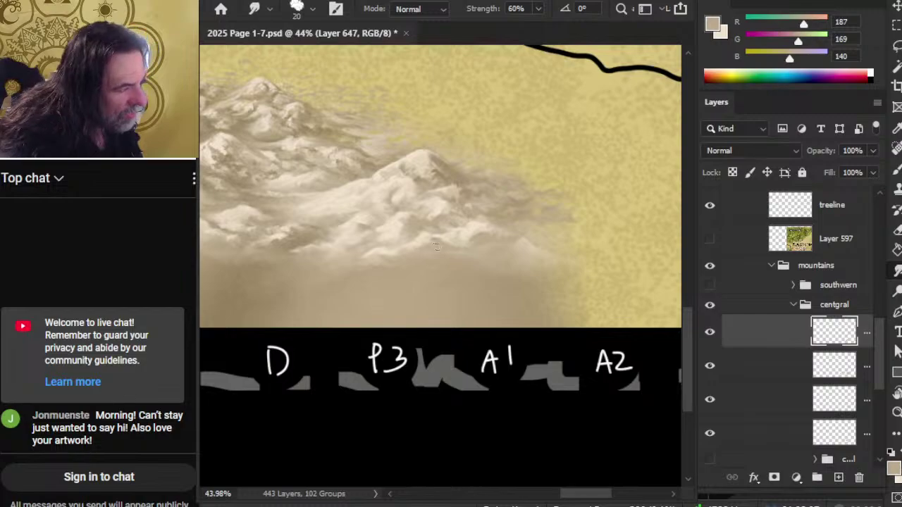
pyautogui.press('b')
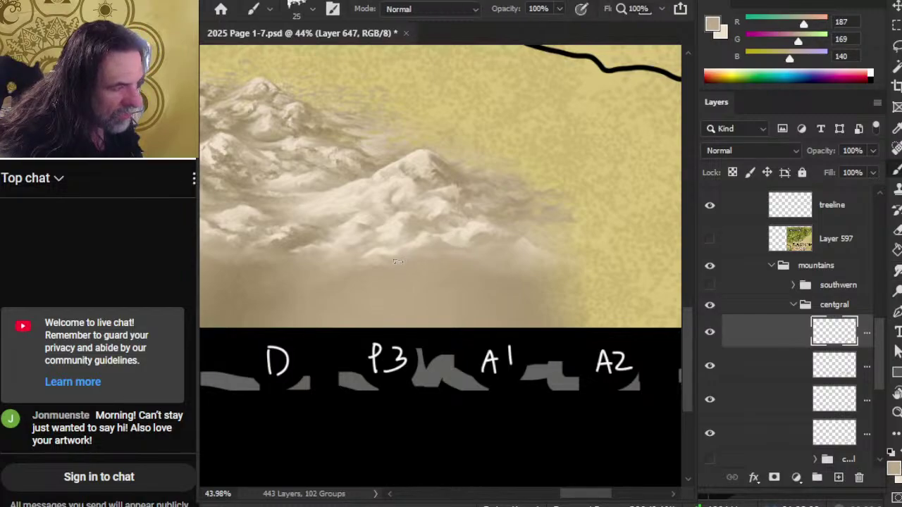
pyautogui.press('r')
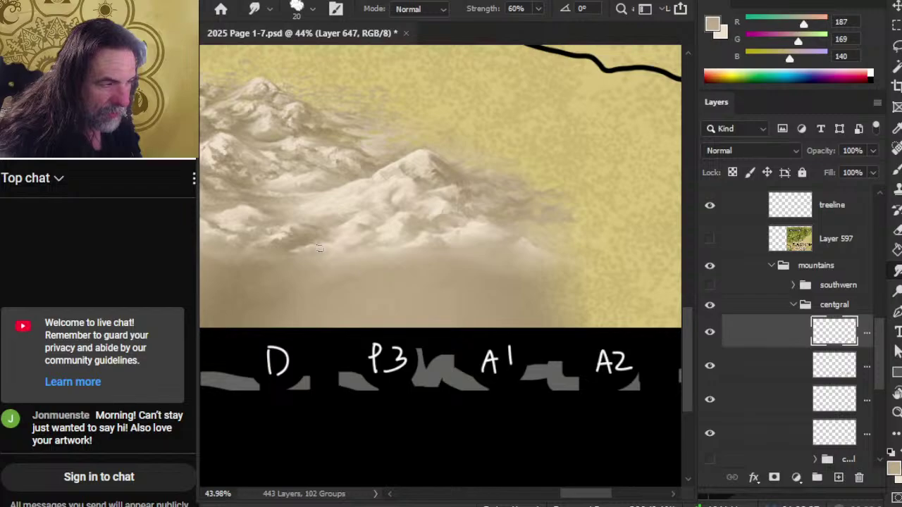
# Sample a tan tone (RGB 205, 189, 165) and paint and smudge it over the snowy valley in the middle of the range.
pyautogui.moveTo(377, 264); pyautogui.dragTo(499, 252)
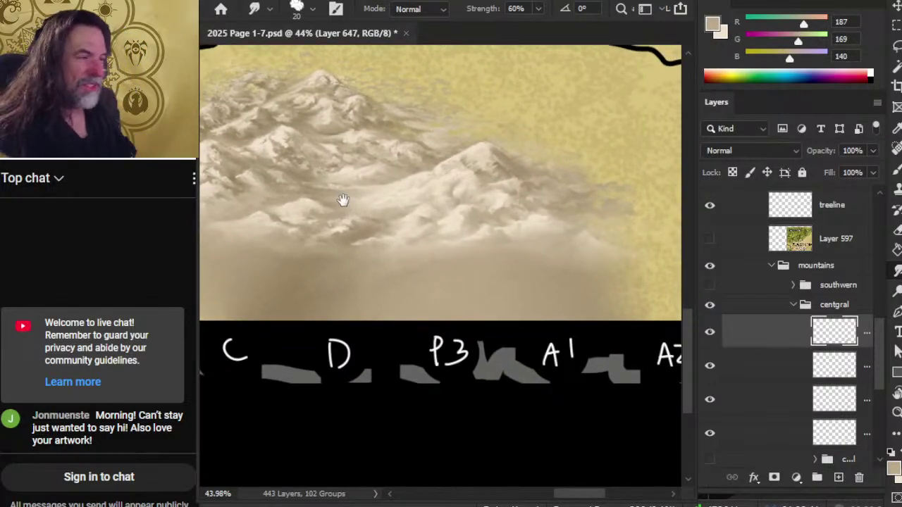
pyautogui.moveTo(342, 201); pyautogui.dragTo(446, 268)
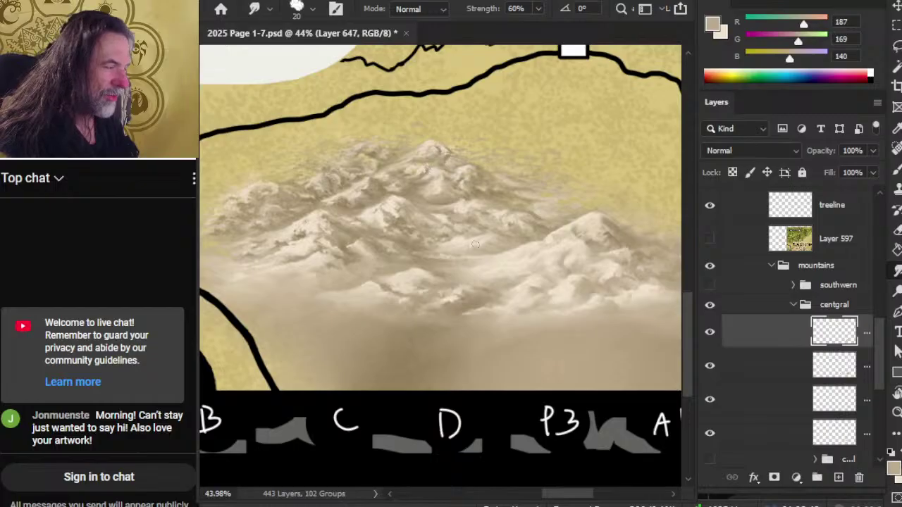
pyautogui.press('z')
pyautogui.click(558, 263)
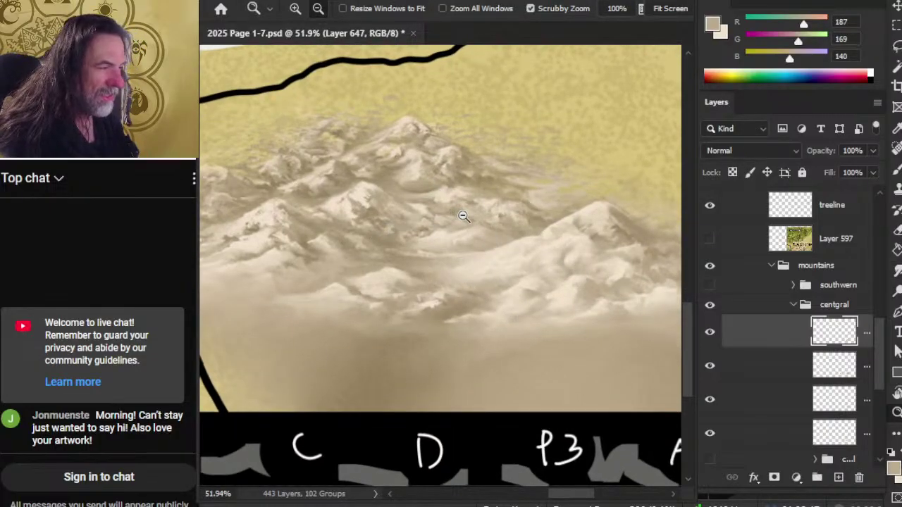
pyautogui.press('b')
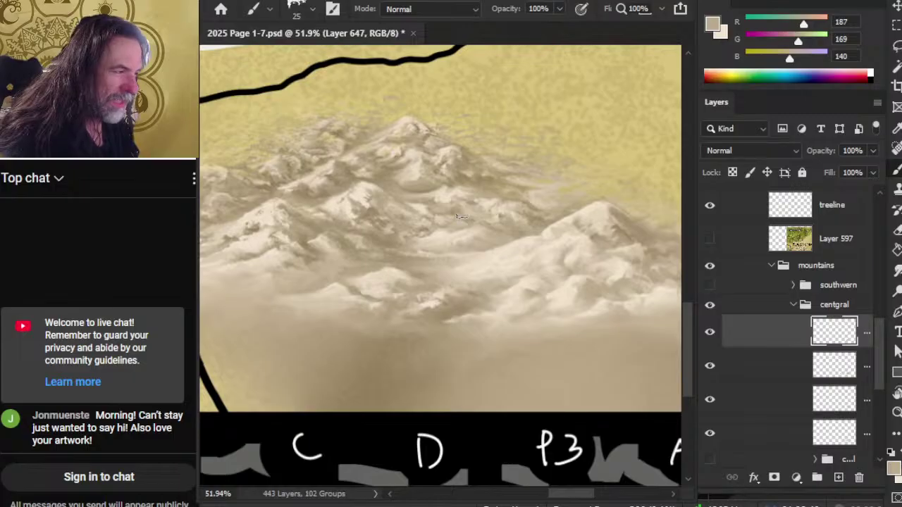
pyautogui.keyDown('alt'); pyautogui.click(457, 218); pyautogui.keyUp('alt')
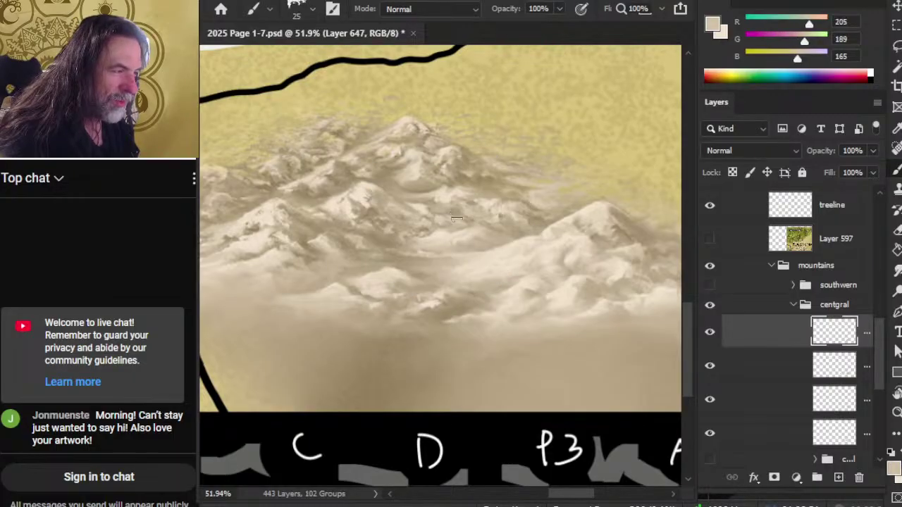
pyautogui.press('r')
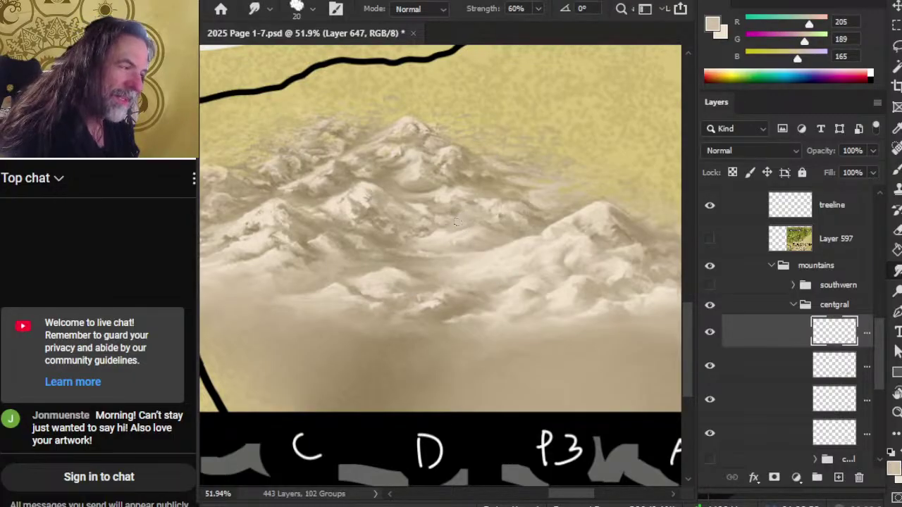
pyautogui.press('b')
pyautogui.press('r')
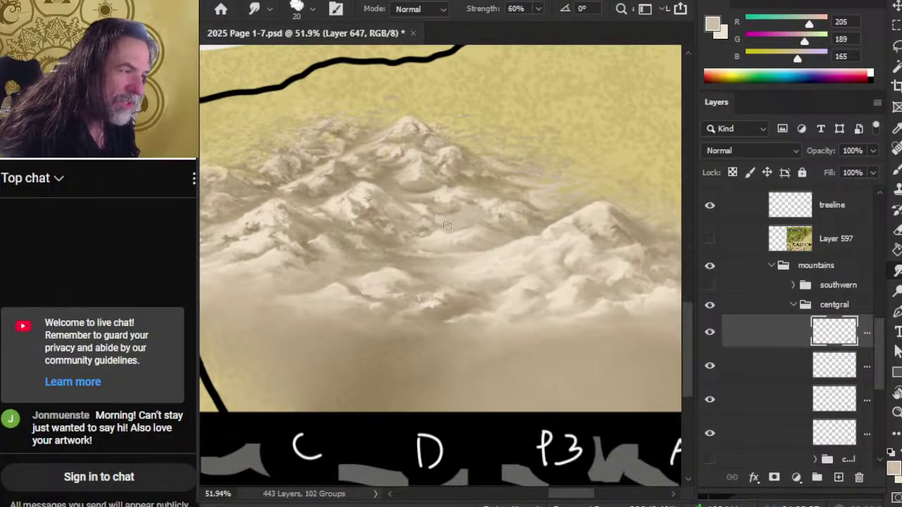
# Sample a pale snow tone (RGB 239, 224, 203) and paint and smudge a small highlighted peak in the middle valley.
pyautogui.press('b')
pyautogui.keyDown('alt'); pyautogui.click(437, 219); pyautogui.keyUp('alt')
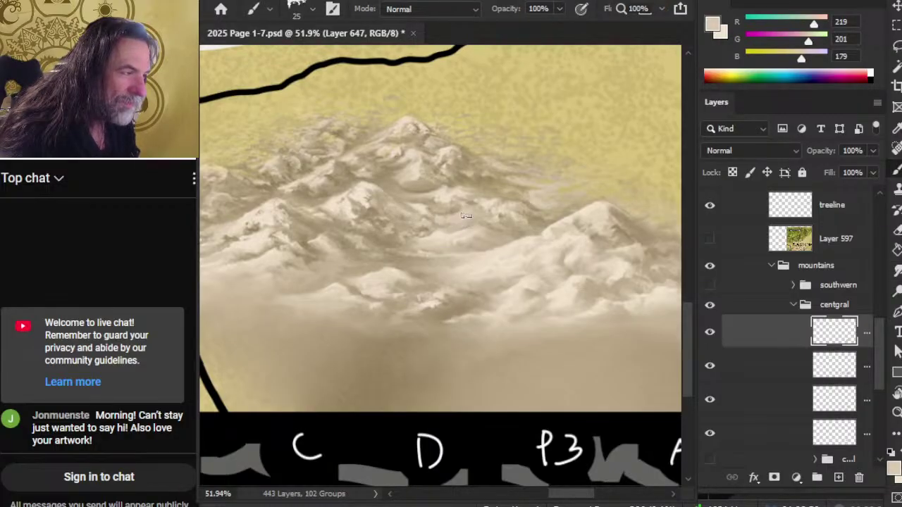
pyautogui.keyDown('alt'); pyautogui.click(428, 199); pyautogui.keyUp('alt')
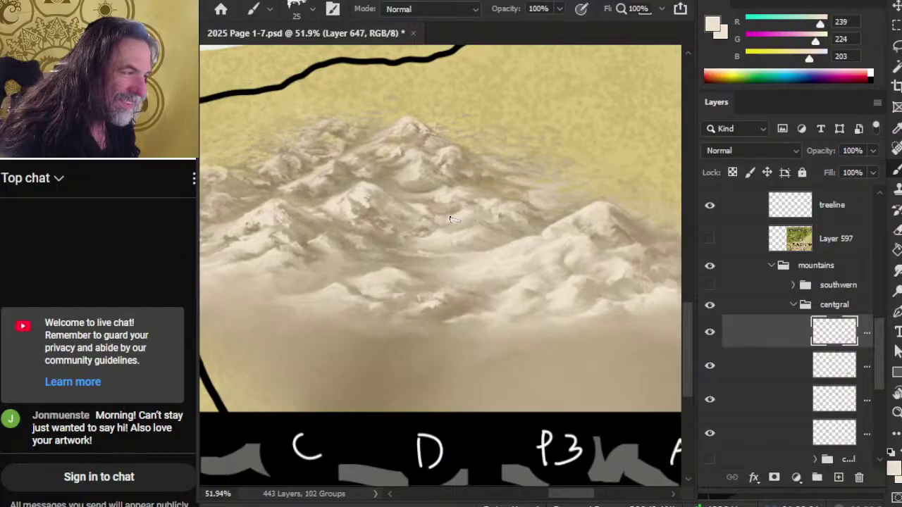
pyautogui.press('r')
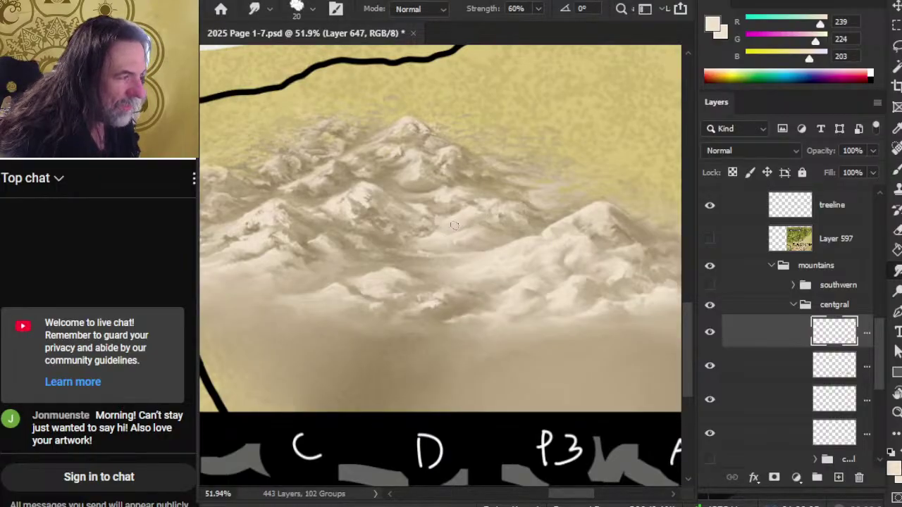
# Sample tan shadow tones from the middle valley and paint and smudge shading around the small peak's base.
pyautogui.press('z')
pyautogui.keyDown('alt'); pyautogui.click(482, 213); pyautogui.keyUp('alt')
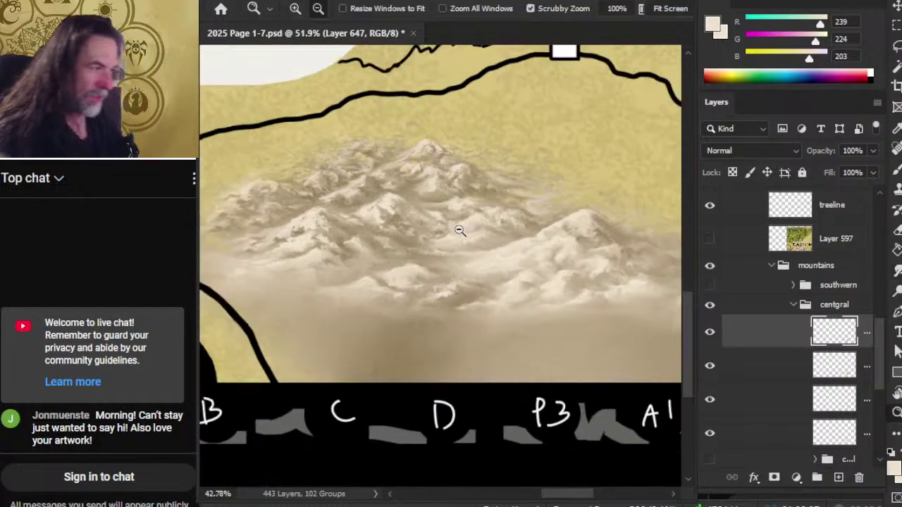
pyautogui.click(482, 254)
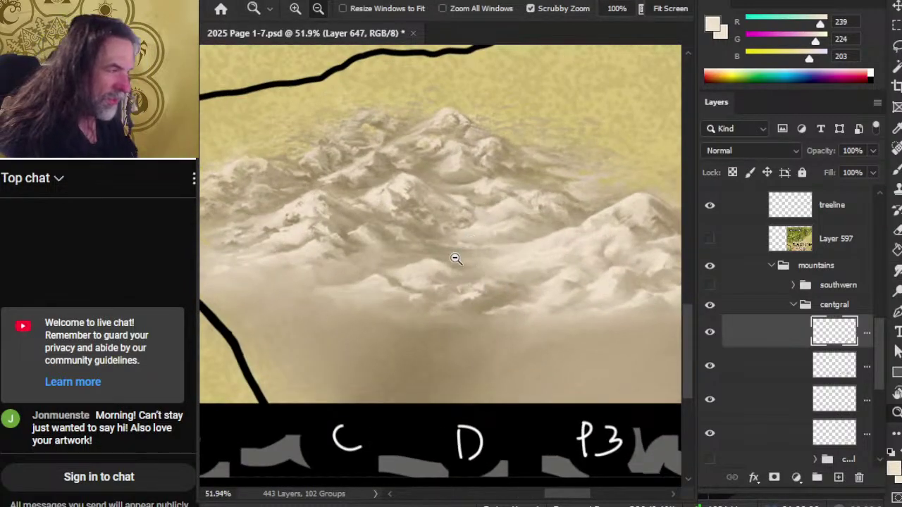
pyautogui.press('b')
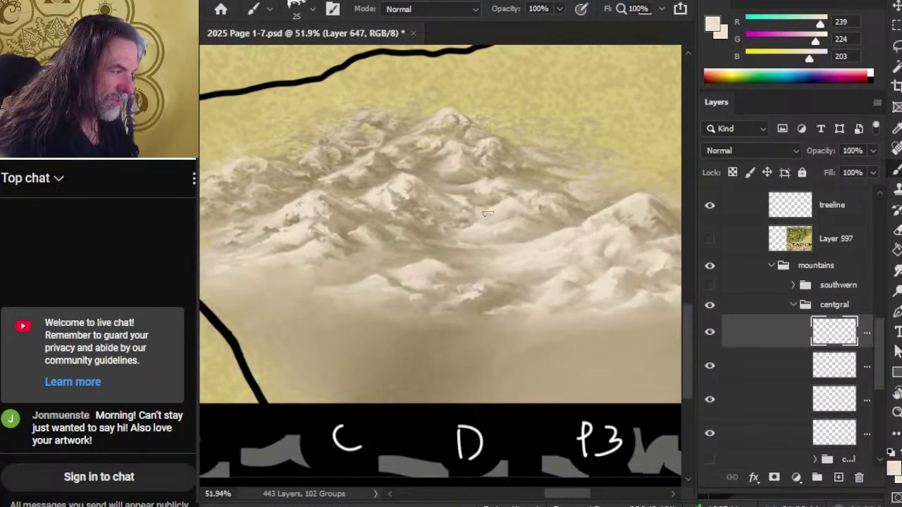
pyautogui.keyDown('alt'); pyautogui.click(472, 219); pyautogui.keyUp('alt')
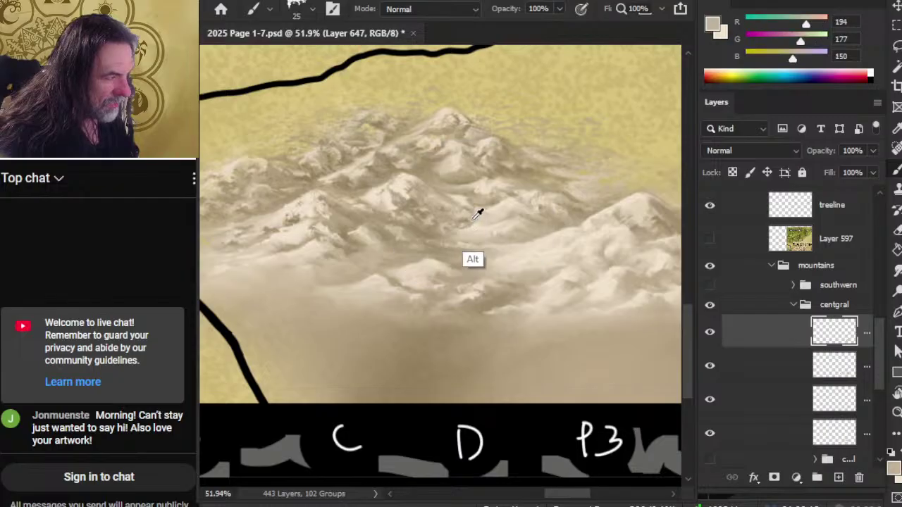
pyautogui.press('r')
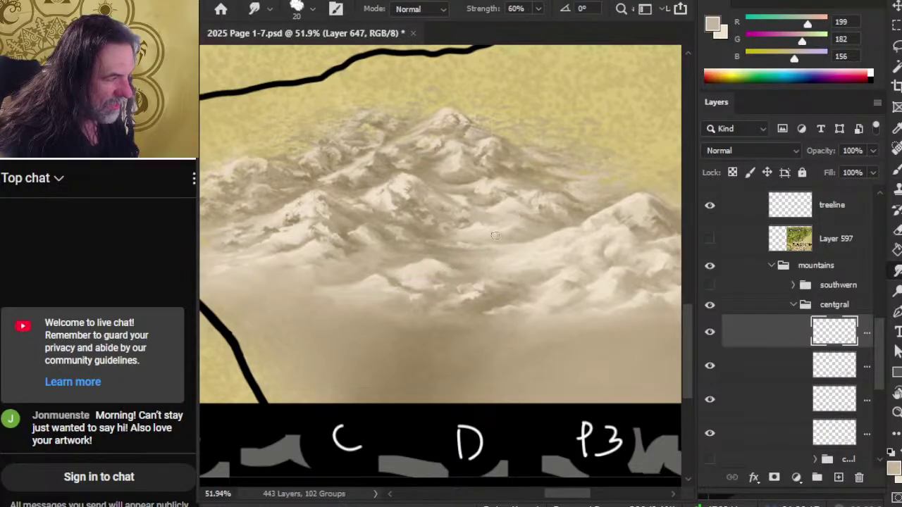
# Swap to the pale snow tone (RGB 239, 224, 203) and paint and smudge highlights over the middle valley.
pyautogui.press('x')
pyautogui.press('b')
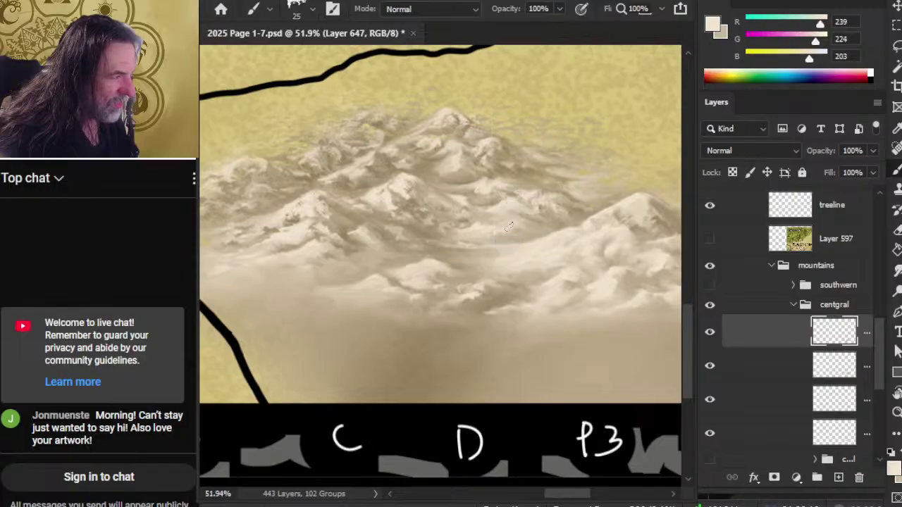
pyautogui.press('r')
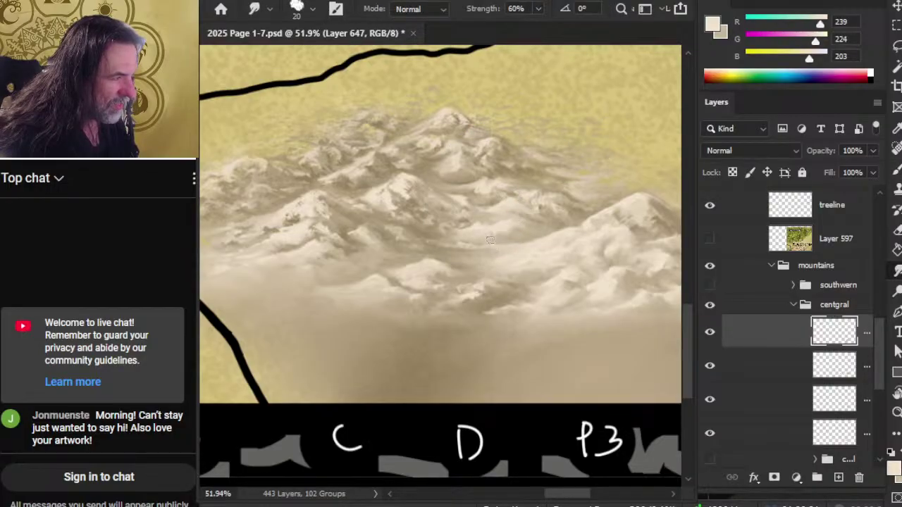
pyautogui.moveTo(490, 239)
pyautogui.mouseDown()
pyautogui.moveTo(486, 195)
pyautogui.moveTo(446, 261)
pyautogui.mouseUp()
# Sample brown (RGB 184, 167, 138) and light tan (RGB 216, 200, 172) tones and paint and smudge the ridges southeast of the main peak.
pyautogui.press('z')
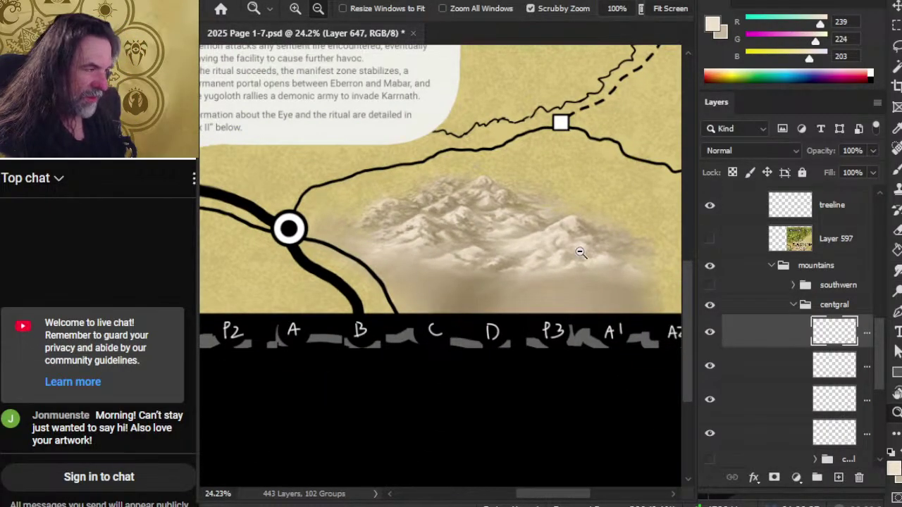
pyautogui.moveTo(540, 240); pyautogui.dragTo(595, 253)
pyautogui.press('b')
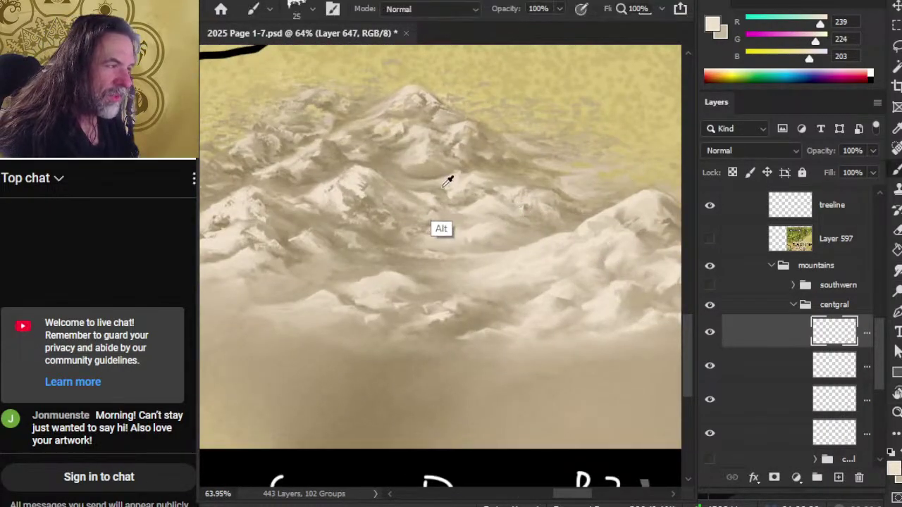
pyautogui.keyDown('alt'); pyautogui.click(430, 165); pyautogui.keyUp('alt')
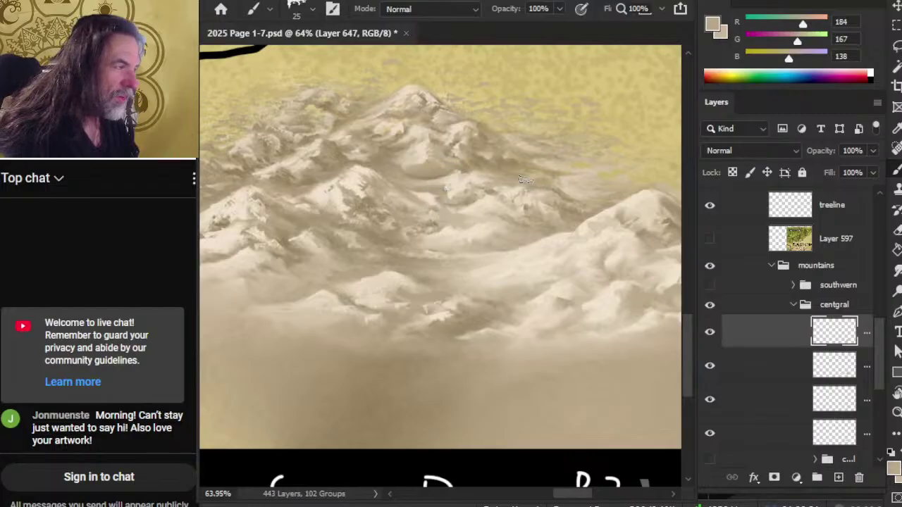
pyautogui.press('r')
pyautogui.press('b')
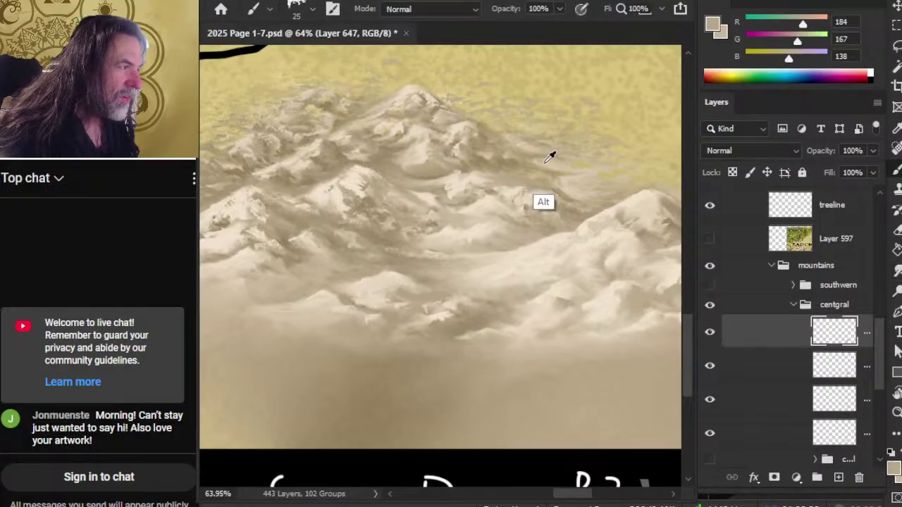
pyautogui.keyDown('alt'); pyautogui.click(554, 152); pyautogui.keyUp('alt')
pyautogui.press('r')
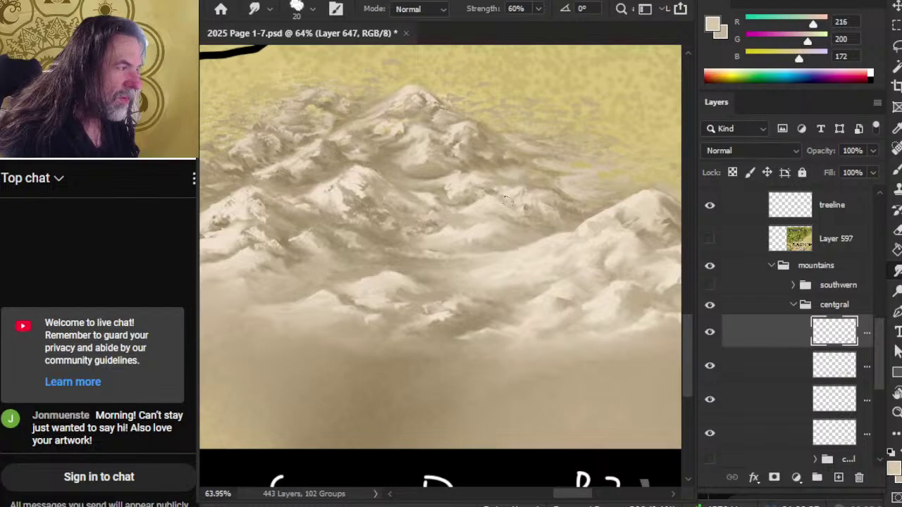
# Sample a darker brown (RGB 180, 161, 120) and paint and smudge shading on the main peak's eastern slope.
pyautogui.press('z')
pyautogui.keyDown('alt'); pyautogui.click(530, 209); pyautogui.keyUp('alt')
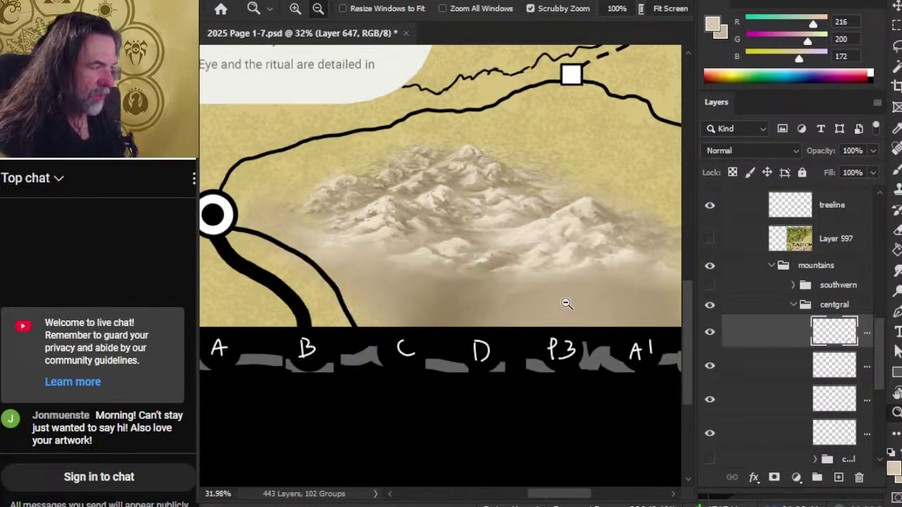
pyautogui.click(539, 189)
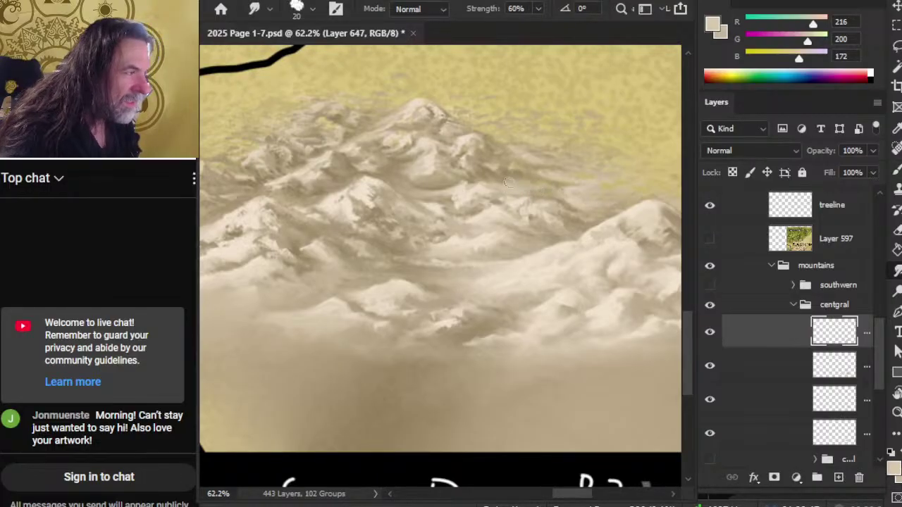
pyautogui.press('z')
pyautogui.moveTo(573, 223); pyautogui.dragTo(484, 210)
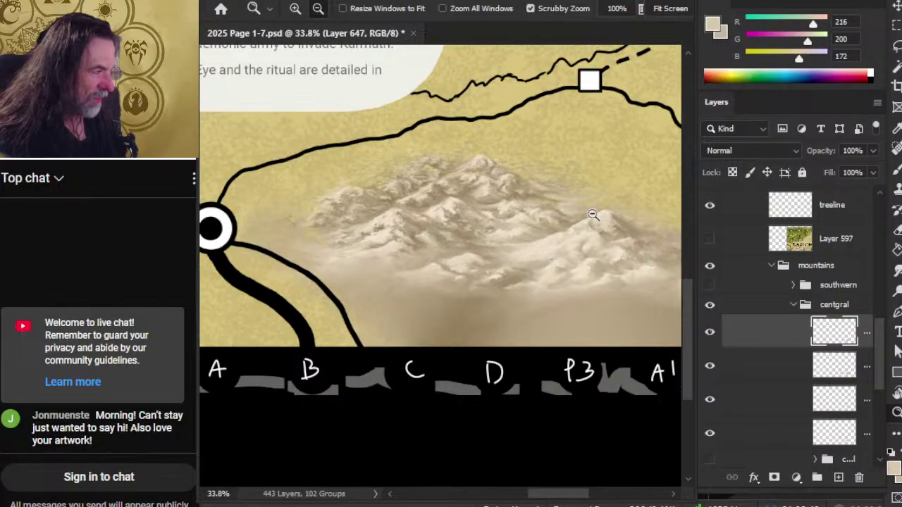
pyautogui.moveTo(594, 211); pyautogui.dragTo(601, 243)
pyautogui.press('b')
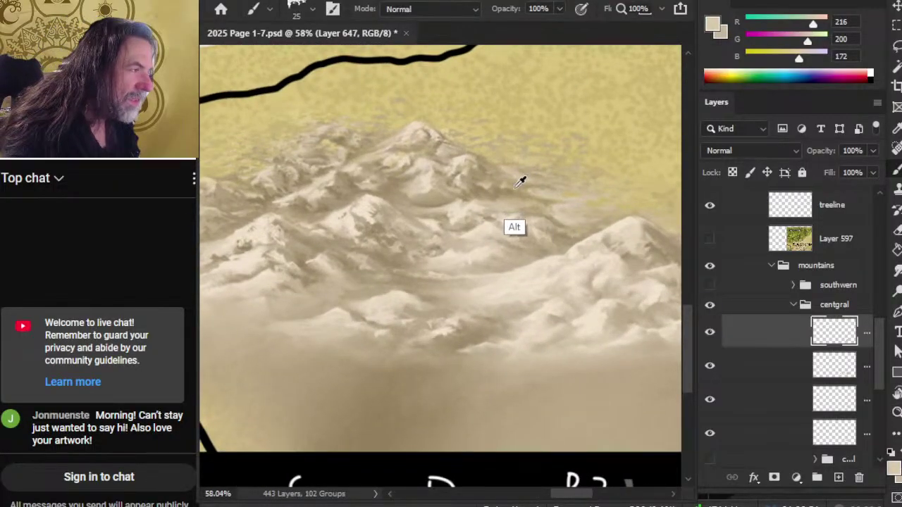
pyautogui.keyDown('alt'); pyautogui.click(524, 186); pyautogui.keyUp('alt')
pyautogui.press('r')
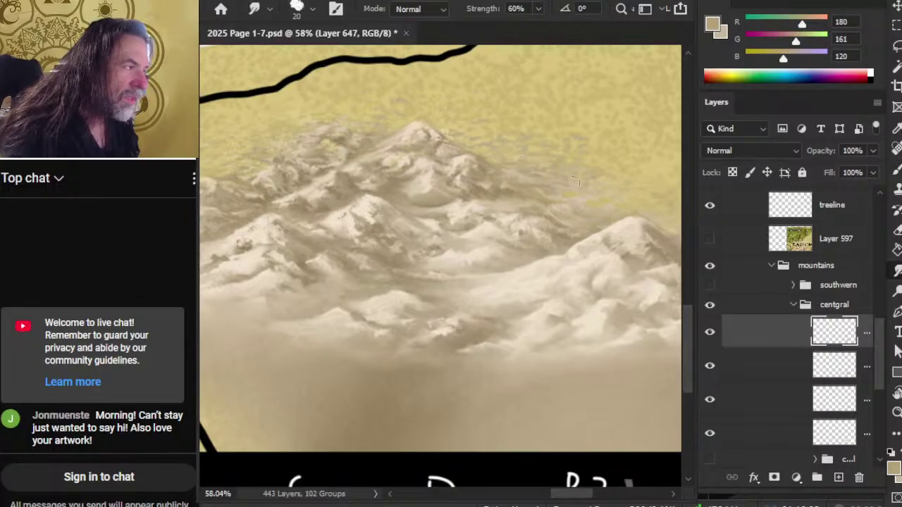
# Sample tan tones (RGB 193, 173, 138 and 212, 193, 167) and paint and smudge haze behind the range's northeastern edge.
pyautogui.press('b')
pyautogui.keyDown('alt'); pyautogui.click(547, 215); pyautogui.keyUp('alt')
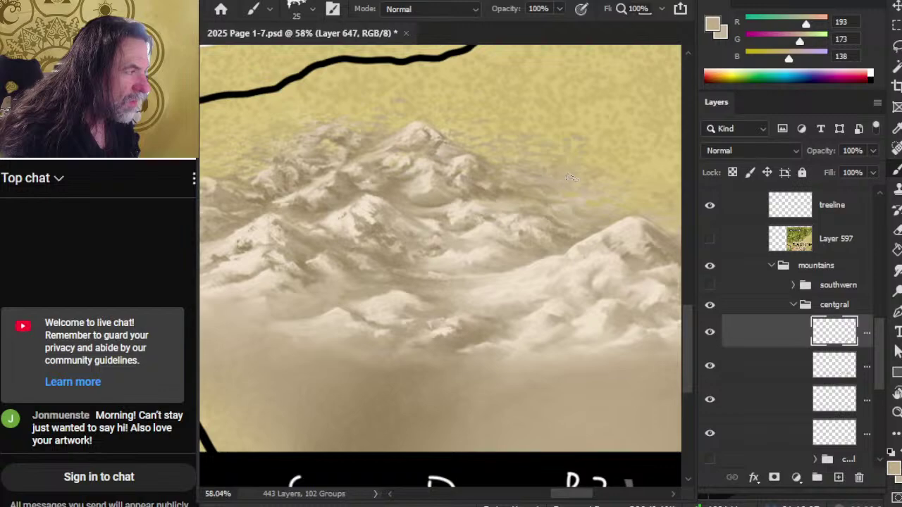
pyautogui.keyDown('alt'); pyautogui.click(589, 196); pyautogui.keyUp('alt')
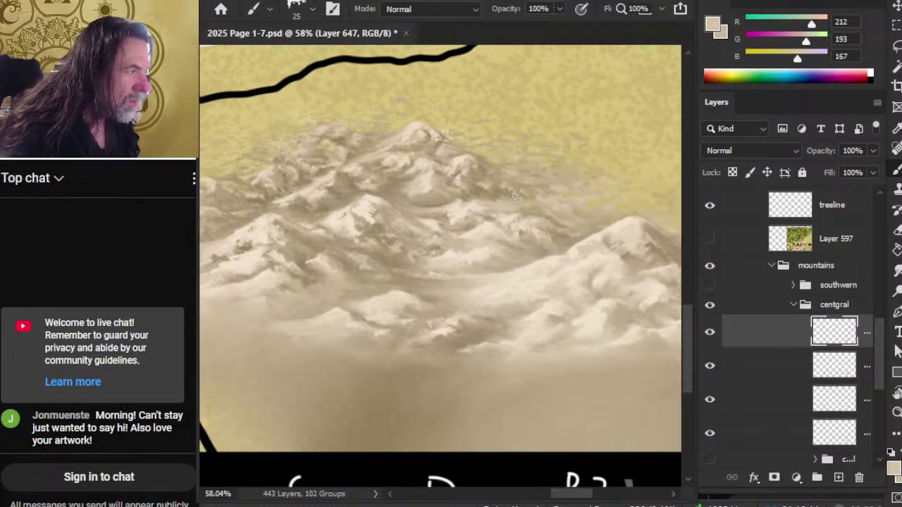
pyautogui.press('r')
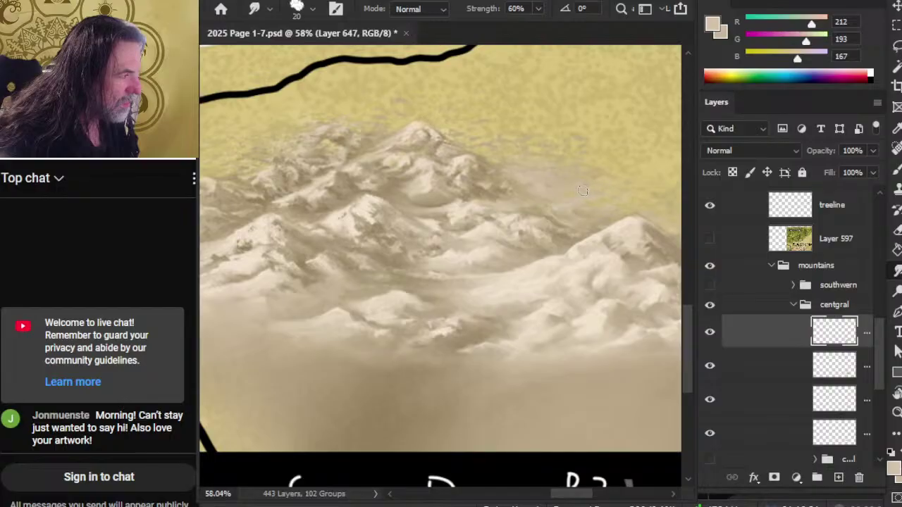
# Show the Karrnath reference map in Layer 597 to compare it with the painted range, and hide it again.
pyautogui.press('z')
pyautogui.scroll(-3, 616, 206)
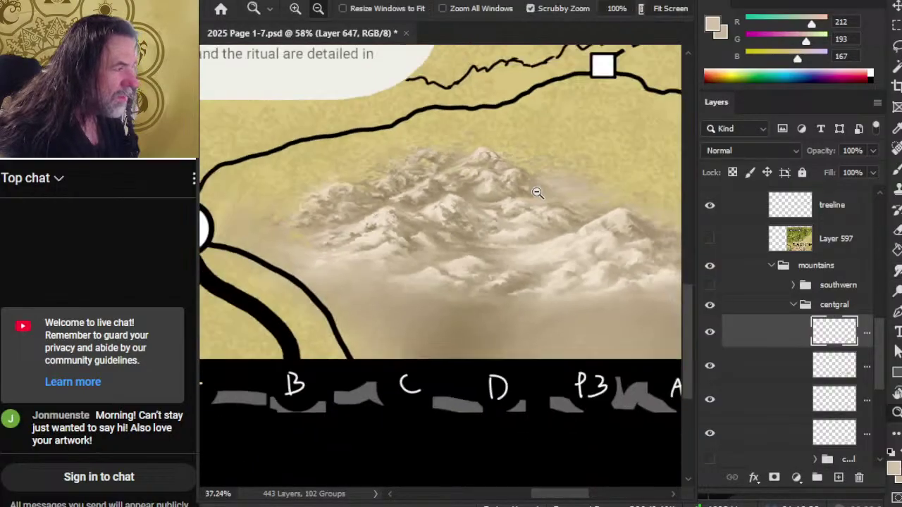
pyautogui.click(710, 240)
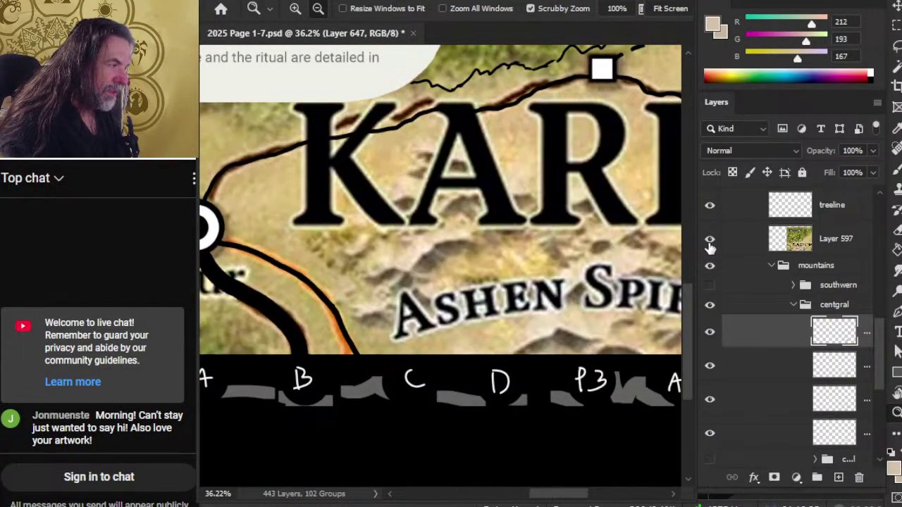
pyautogui.click(710, 239)
# Paint more light tan haze in the gap between the main and southeastern peaks and smudge it.
pyautogui.moveTo(612, 263); pyautogui.dragTo(479, 272)
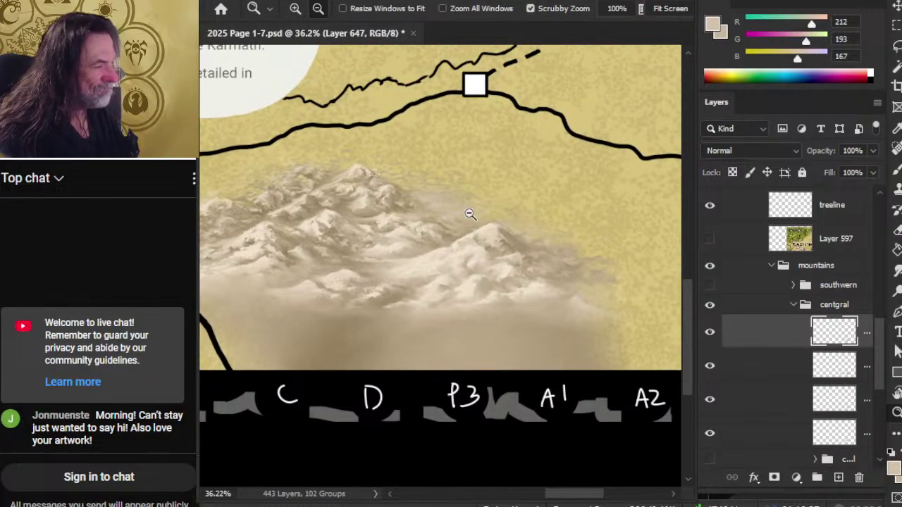
pyautogui.scroll(3, 465, 224)
pyautogui.press('b')
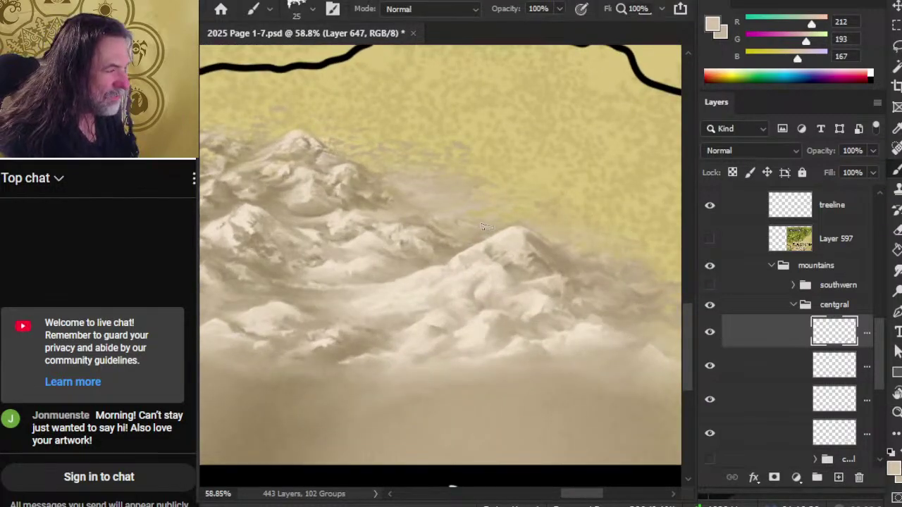
pyautogui.press('r')
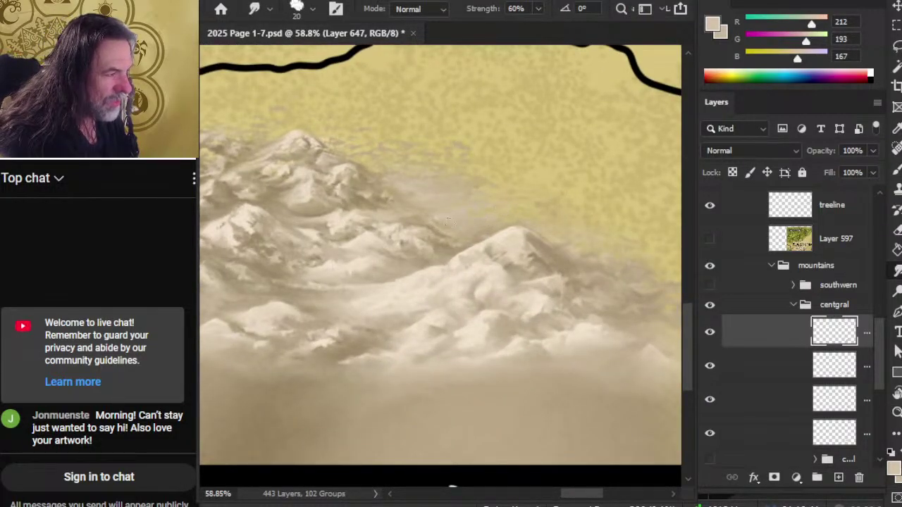
# Sample a yellowish tan (RGB 204, 186, 145) and paint and smudge it into the haze northwest of the southeastern peak.
pyautogui.press('z')
pyautogui.scroll(-5, 528, 209)
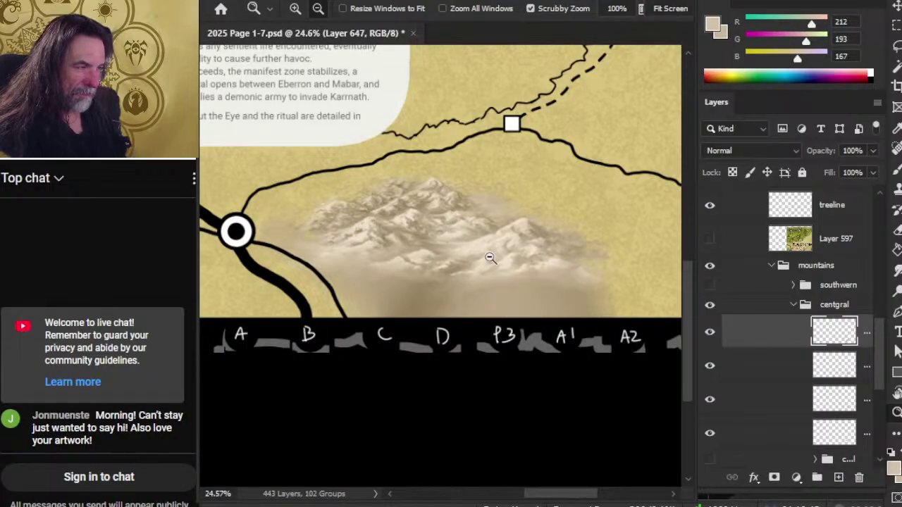
pyautogui.scroll(4, 475, 224)
pyautogui.press('b')
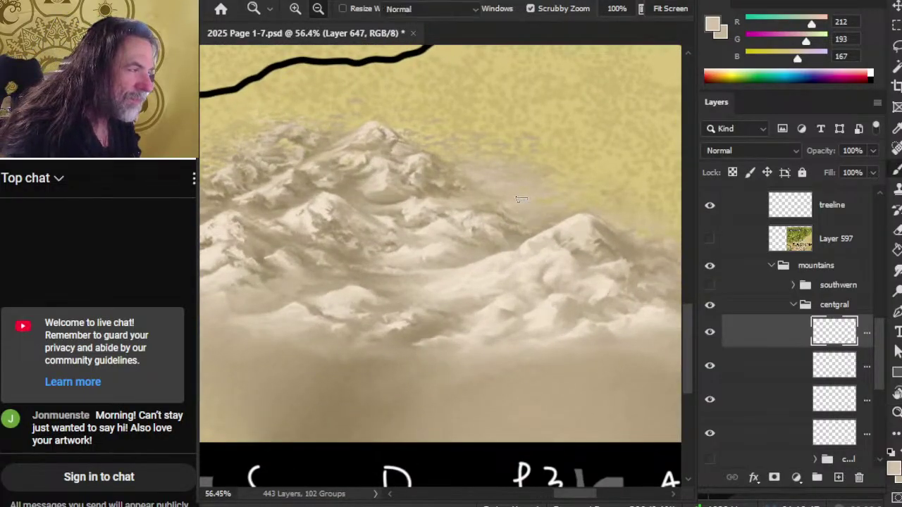
pyautogui.keyDown('alt'); pyautogui.click(513, 208); pyautogui.keyUp('alt')
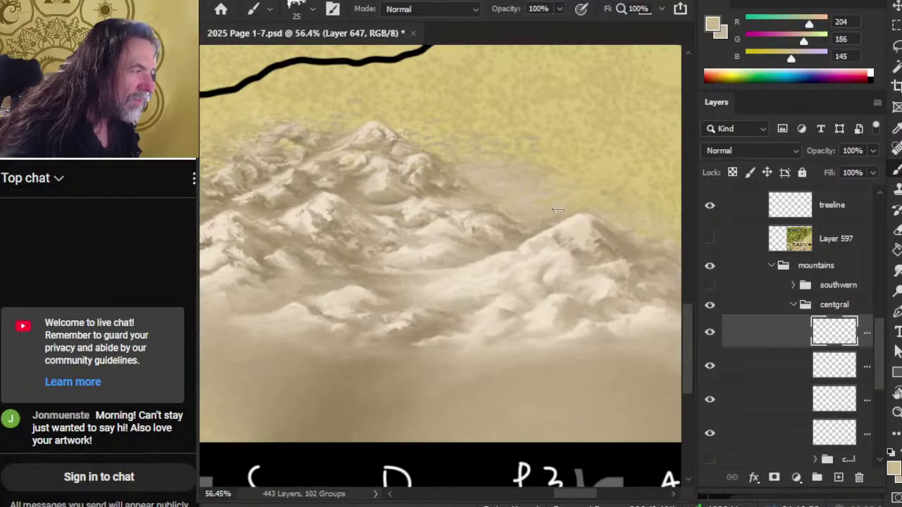
pyautogui.press('r')
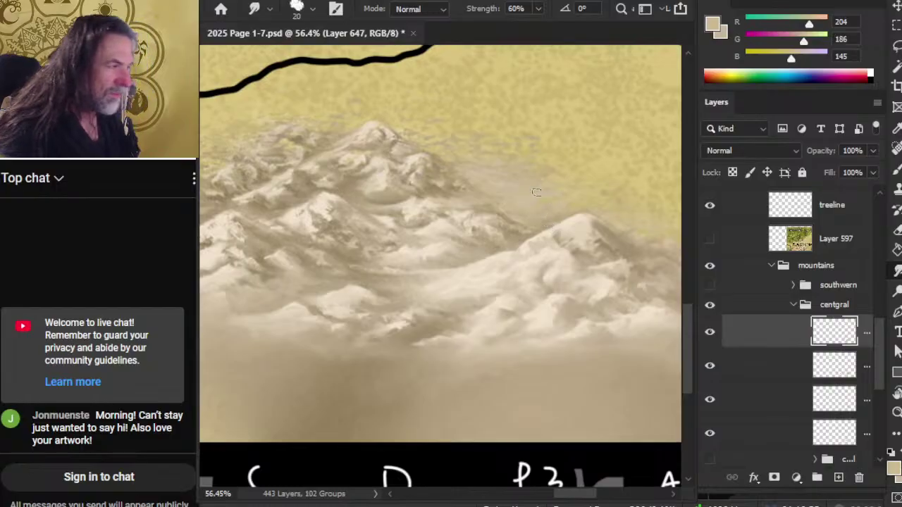
# Alternate painting and smudging the yellowish tan along the haze's upper edge to blend it into the parchment background.
pyautogui.press('b')
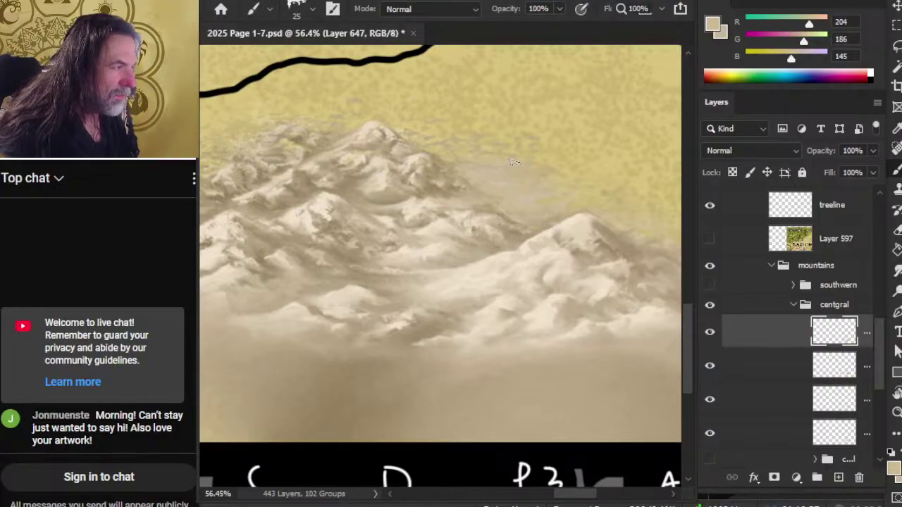
pyautogui.press('r')
pyautogui.press('b')
pyautogui.press('r')
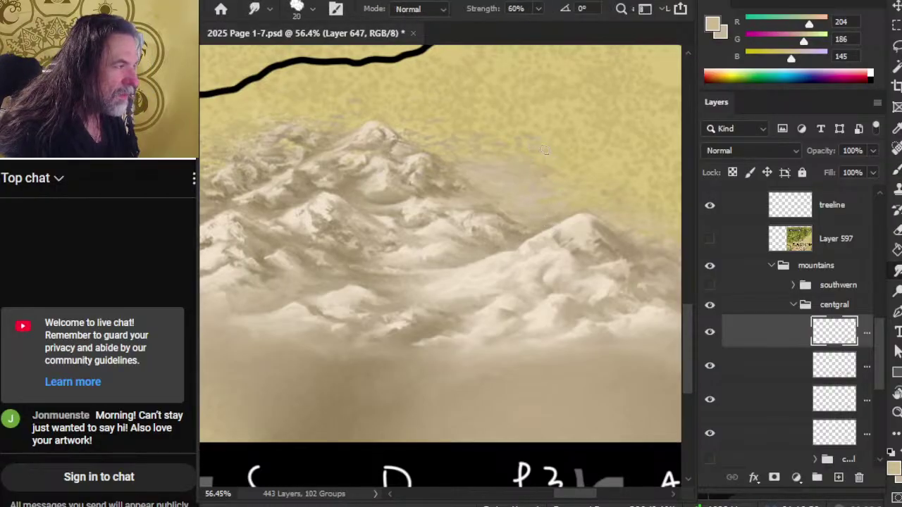
pyautogui.press('b')
pyautogui.press('r')
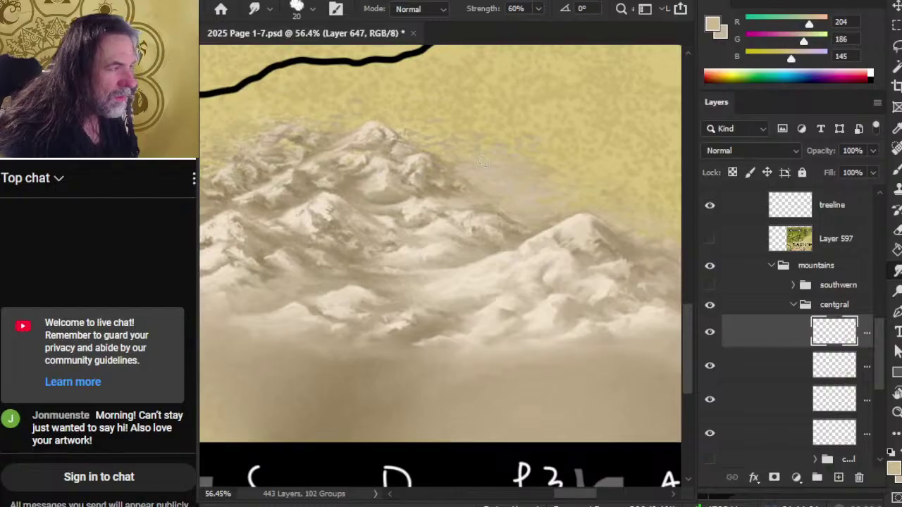
pyautogui.press('b')
pyautogui.press('r')
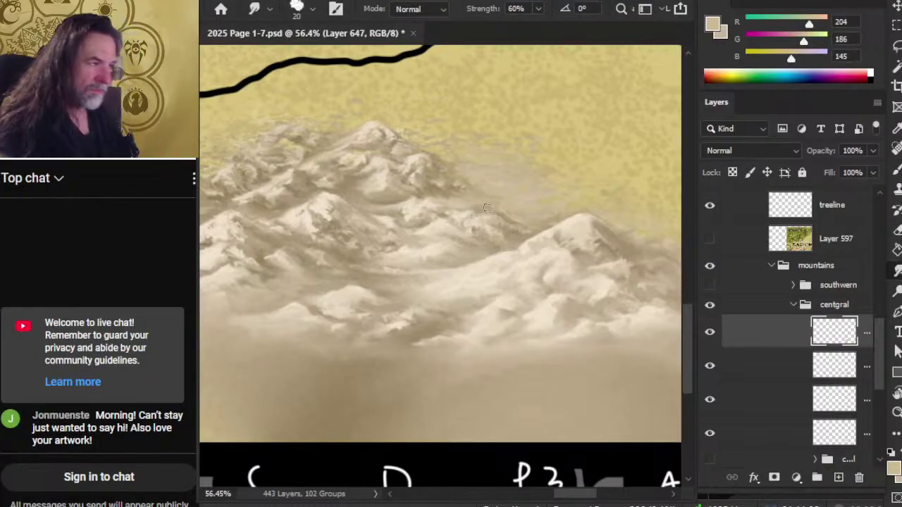
# Sample a dark tan (RGB 176, 157, 113) and paint and smudge shadows through the haze between the main and southeastern peaks.
pyautogui.press('b')
pyautogui.keyDown('alt'); pyautogui.click(459, 161); pyautogui.keyUp('alt')
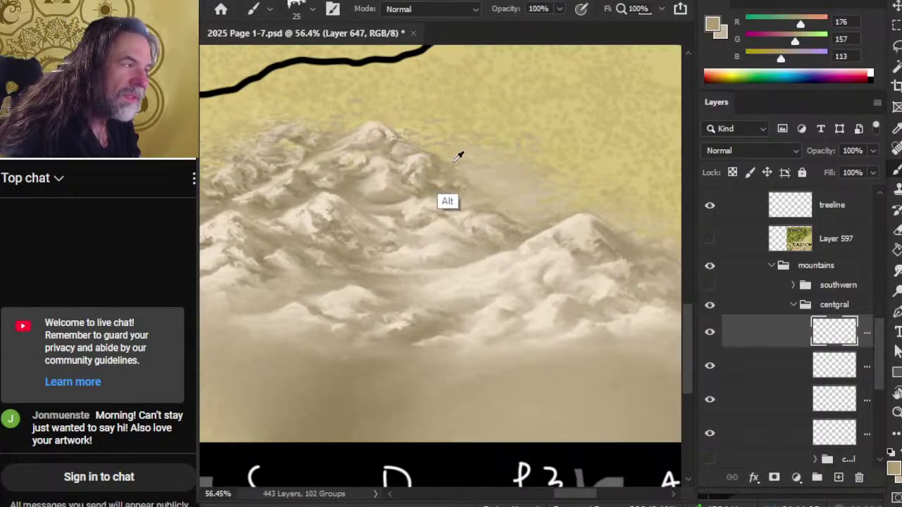
pyautogui.press('r')
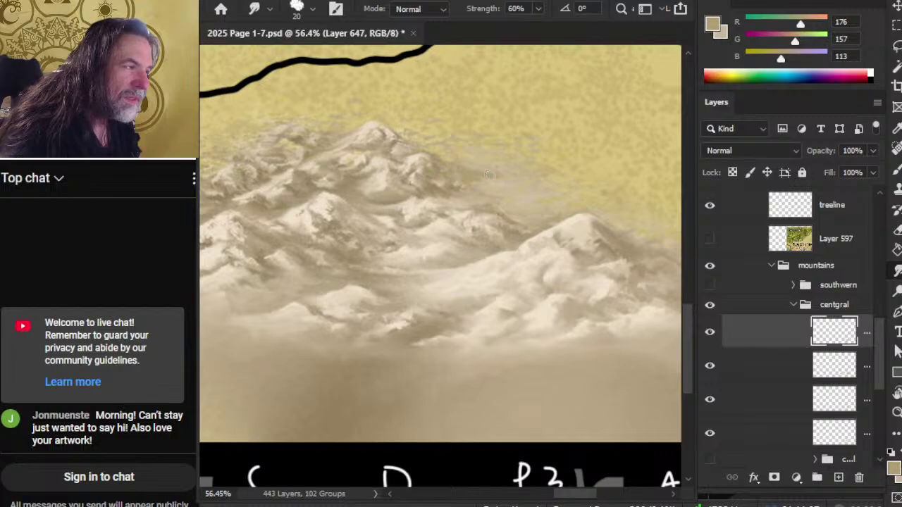
pyautogui.press('b')
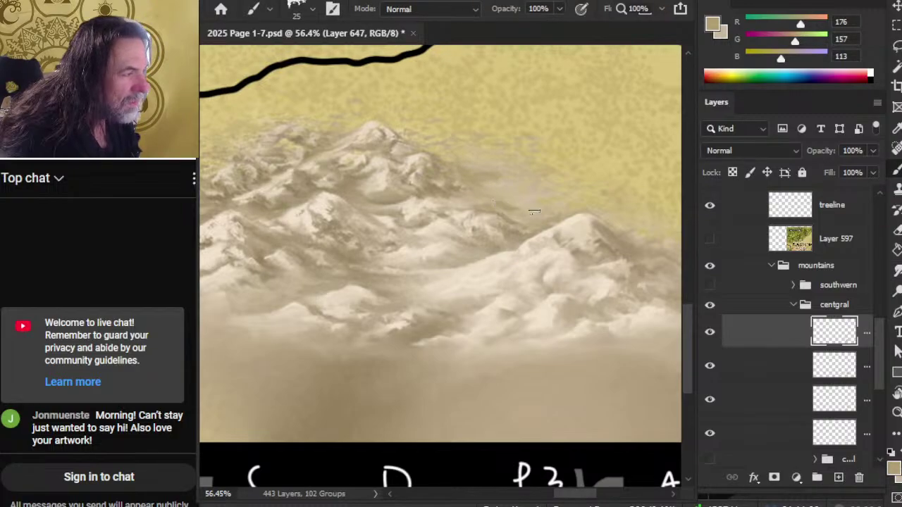
pyautogui.press('r')
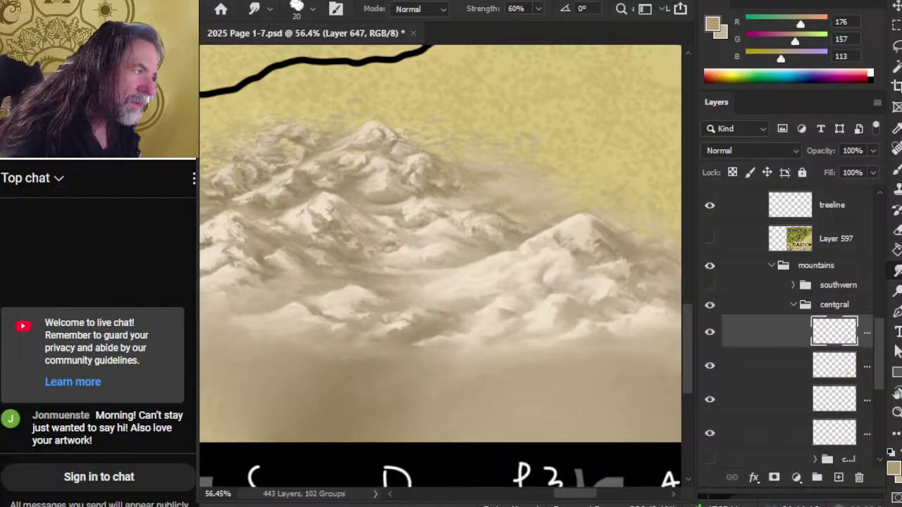
# Set the brush size to 20 and paint and smudge dark tan shading along the southeastern peak's northwestern edge.
pyautogui.press('b')
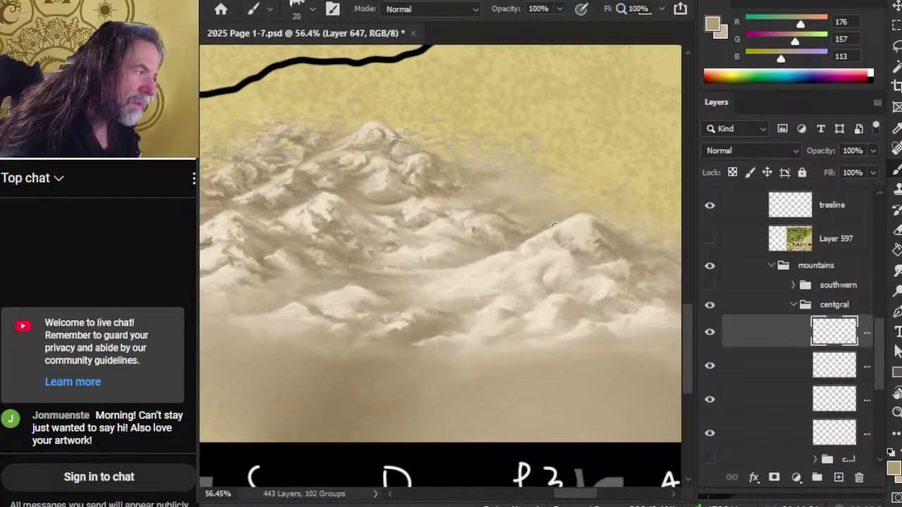
pyautogui.press('r')
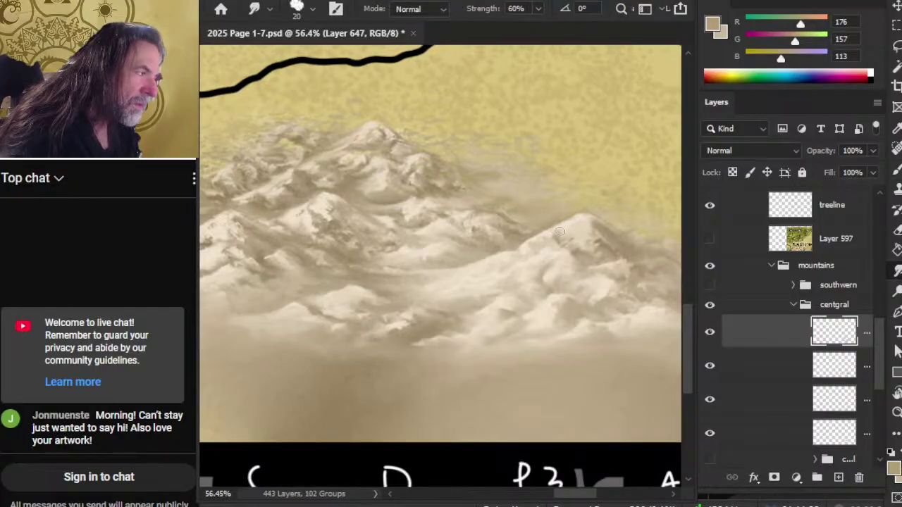
pyautogui.press('z')
pyautogui.scroll(-3, 460, 252)
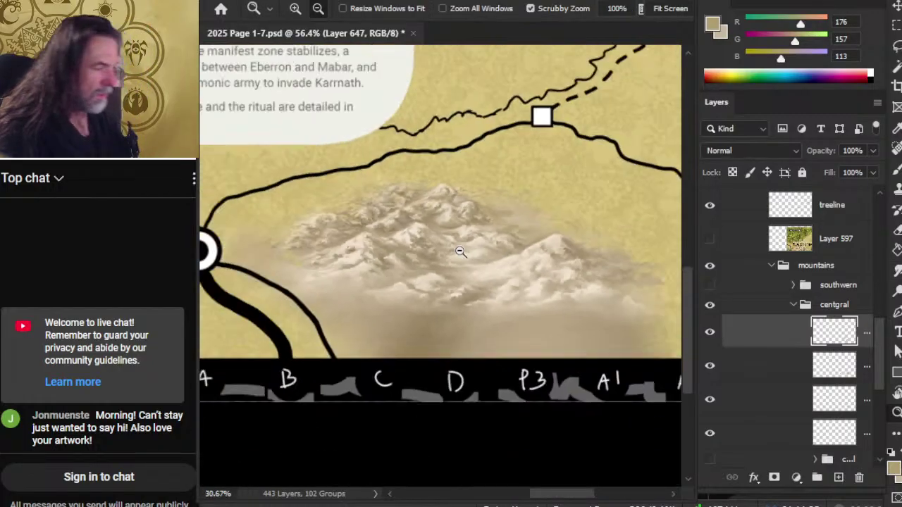
# Paint and smudge dark tan shading along the ridge descending from the main peak toward the southeastern peak.
pyautogui.scroll(4, 496, 264)
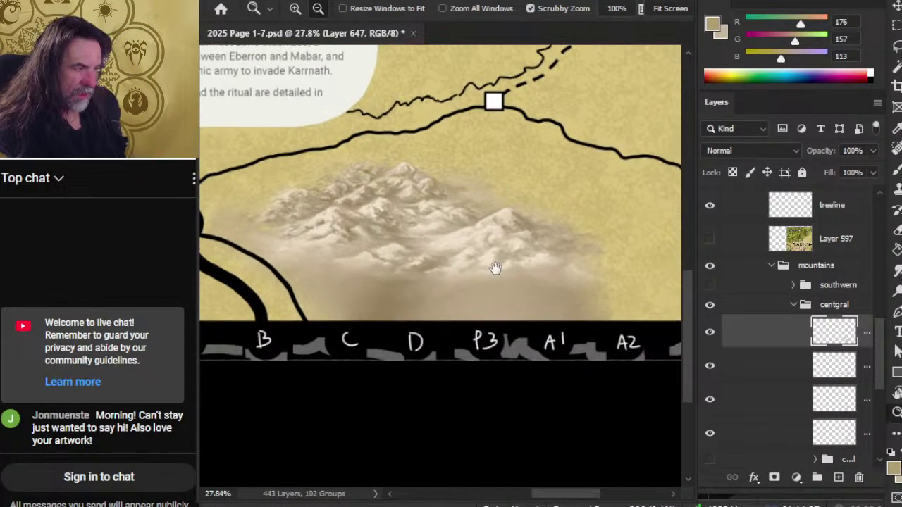
pyautogui.press('b')
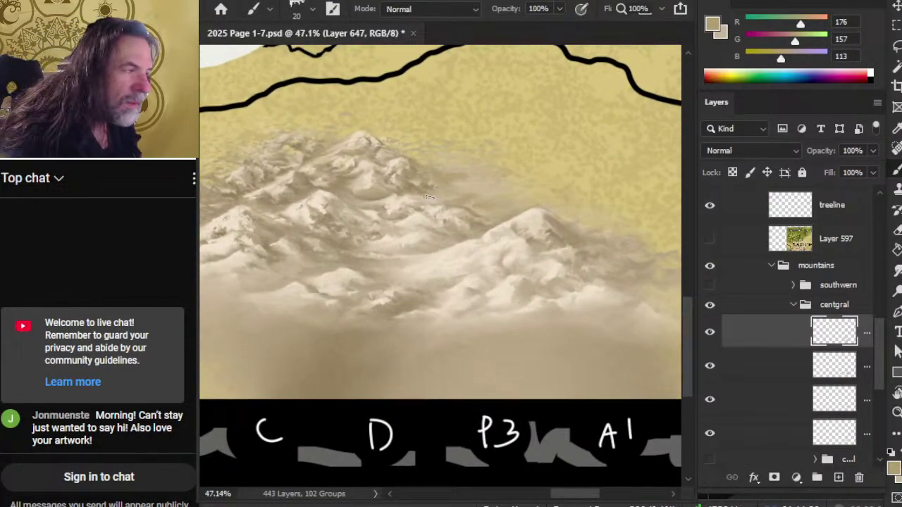
pyautogui.press('r')
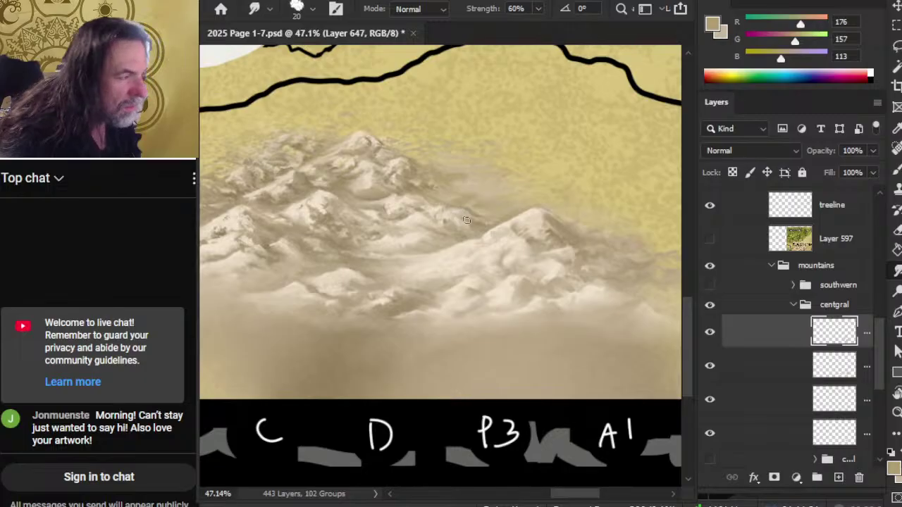
pyautogui.press('z')
pyautogui.scroll(-2, 439, 267)
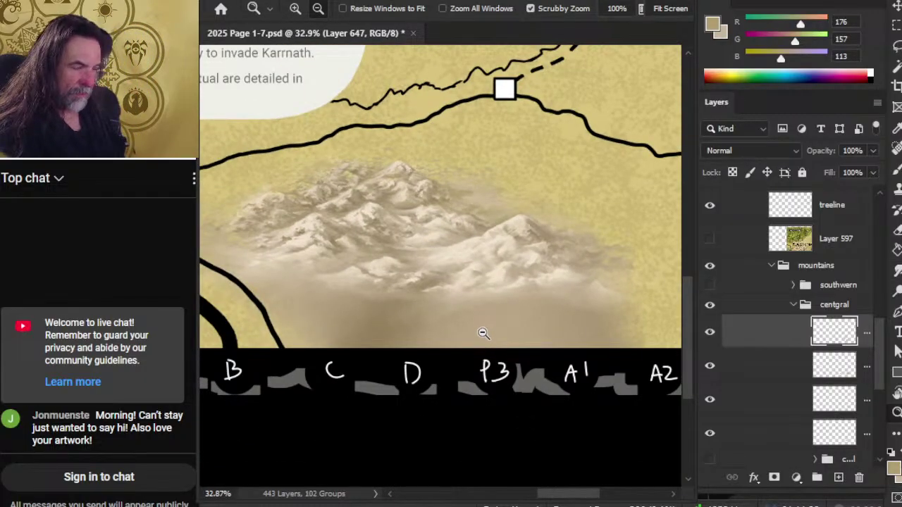
pyautogui.scroll(4, 470, 258)
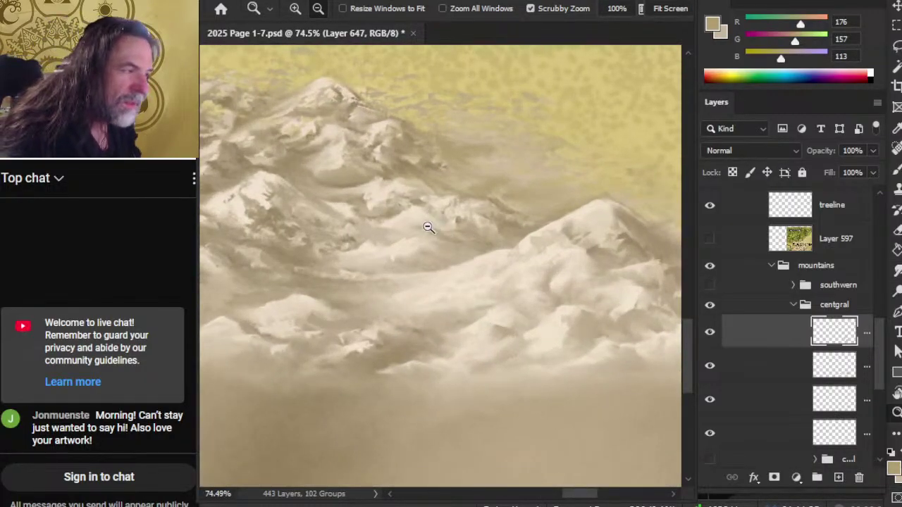
pyautogui.press('b')
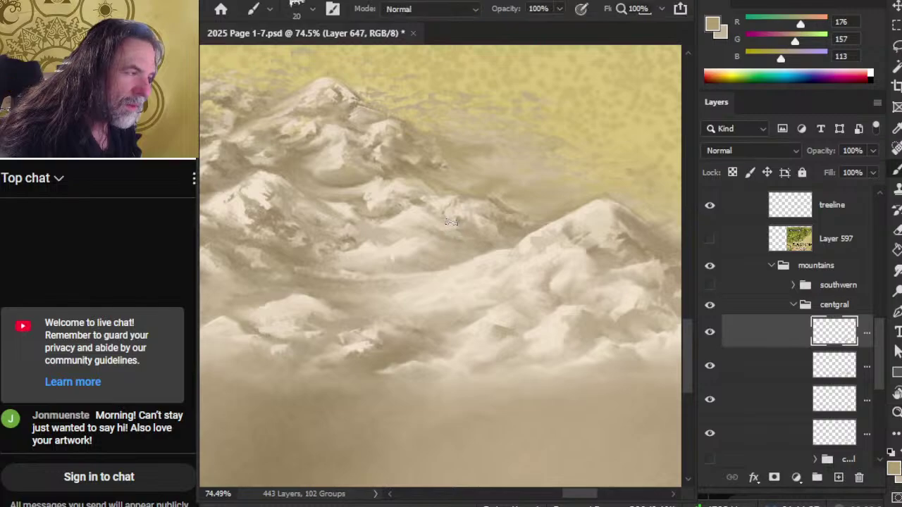
pyautogui.press('r')
pyautogui.press('b')
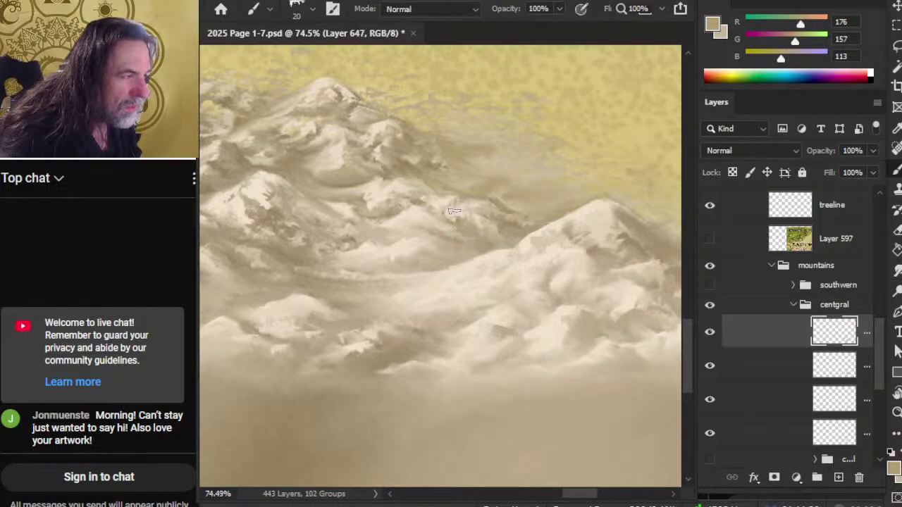
pyautogui.press('r')
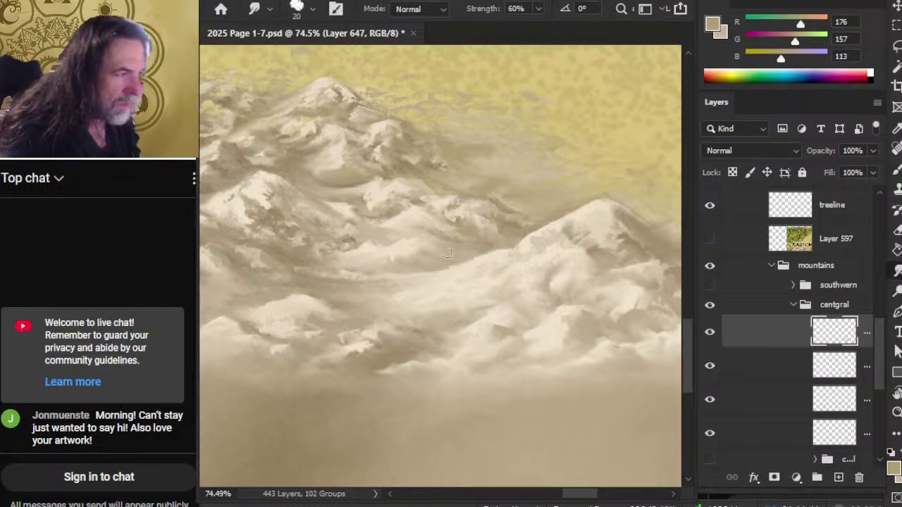
# Check the top centgral layer's painted haze by switching that layer off and on.
pyautogui.press('z')
pyautogui.scroll(-5, 488, 259)
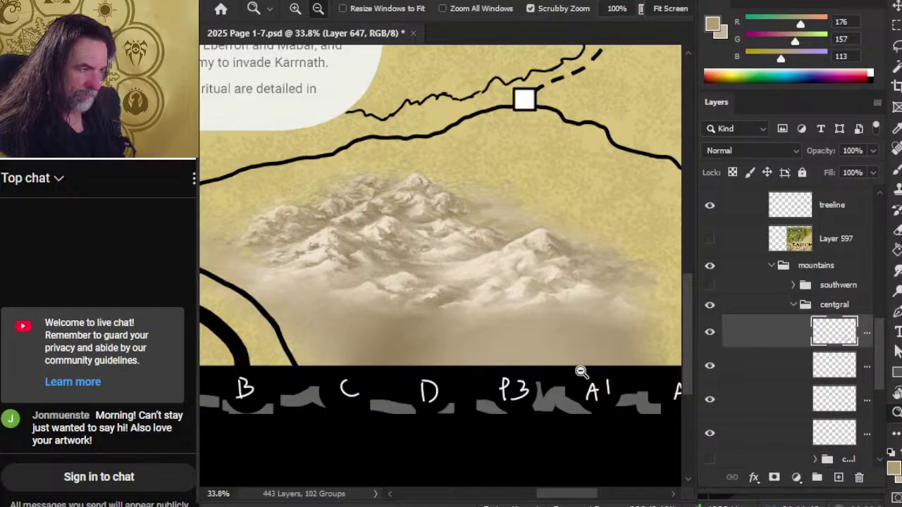
pyautogui.moveTo(567, 327); pyautogui.dragTo(459, 271)
pyautogui.scroll(4, 443, 308)
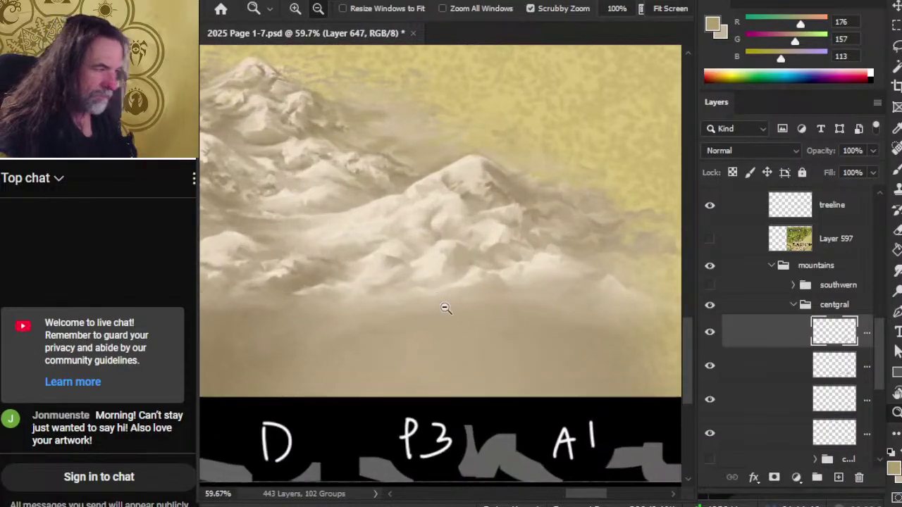
pyautogui.click(710, 334)
pyautogui.click(709, 335)
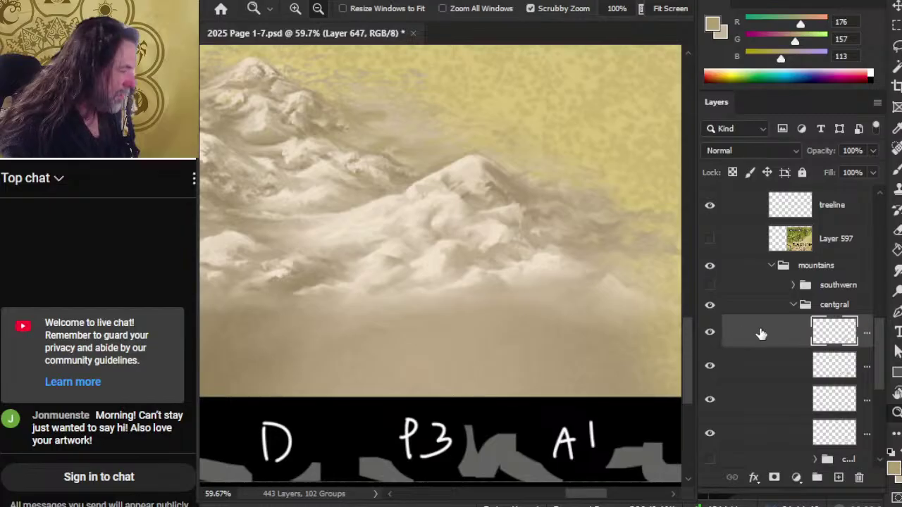
# Lasso the haze between the main and southeastern peaks and cut it out of the top centgral layer.
pyautogui.press('l')
pyautogui.moveTo(447, 172); pyautogui.dragTo(491, 252)
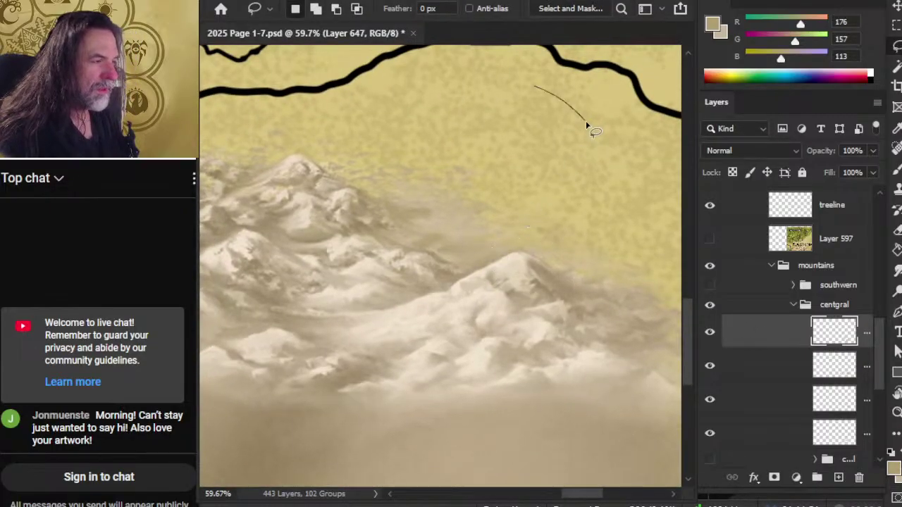
pyautogui.moveTo(534, 86)
pyautogui.mouseDown()
pyautogui.moveTo(298, 103)
pyautogui.moveTo(246, 191)
pyautogui.moveTo(265, 296)
pyautogui.mouseUp()
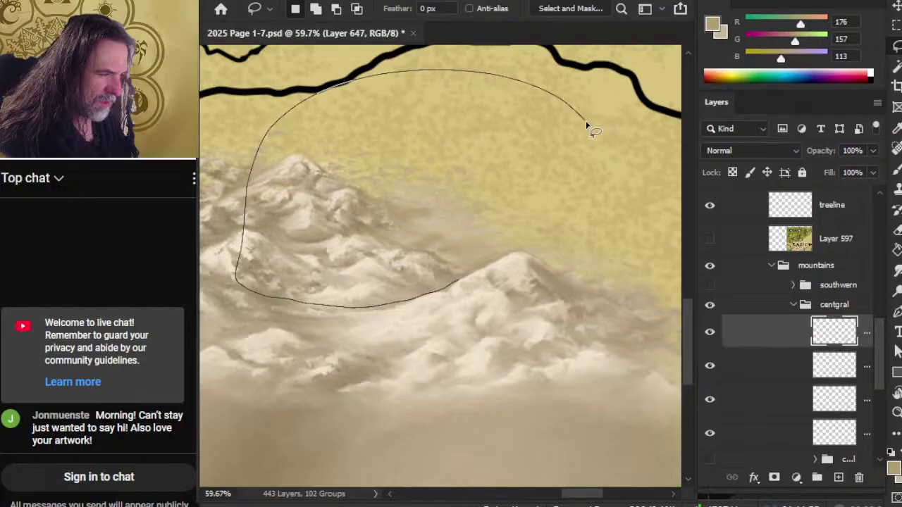
pyautogui.moveTo(586, 125); pyautogui.dragTo(588, 128)
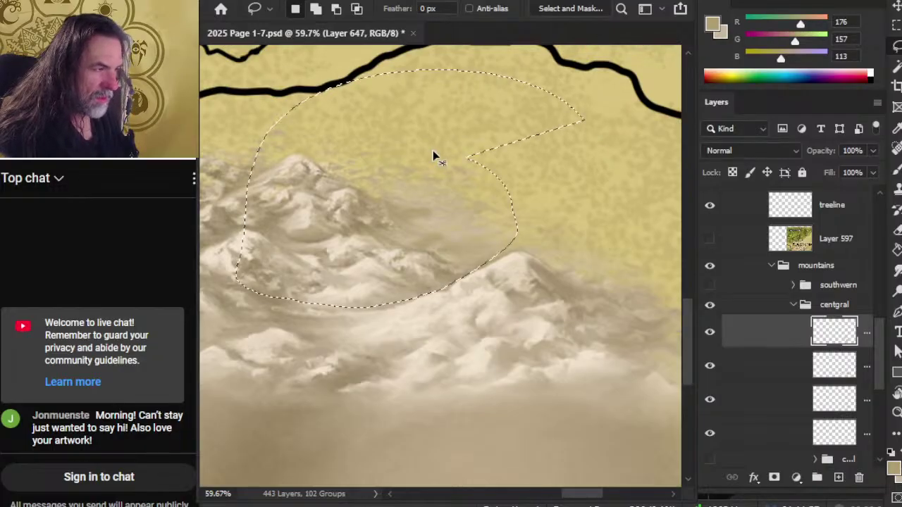
pyautogui.press('Delete')
pyautogui.hotkey('ctrl', 'd')
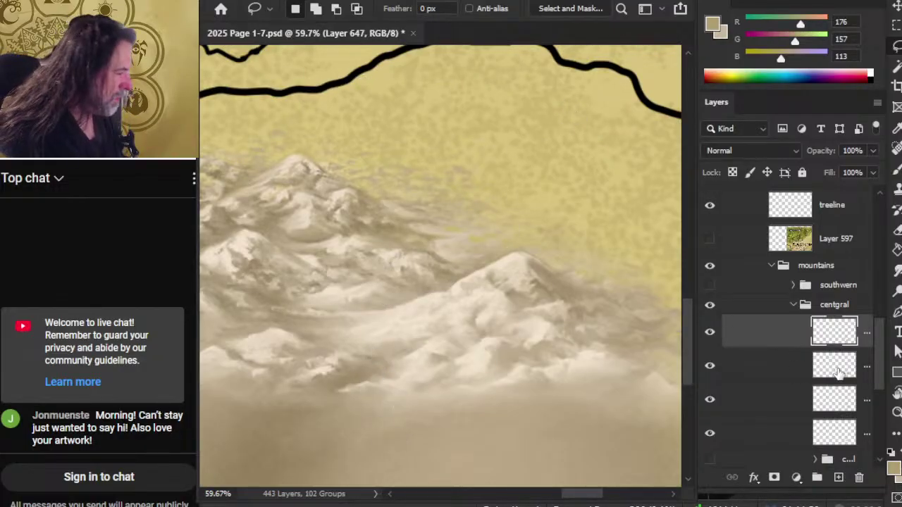
# Paste the cut haze in place as a new layer atop the northern group, and collapse that group.
pyautogui.scroll(-1, 879, 345)
pyautogui.scroll(-3, 879, 349)
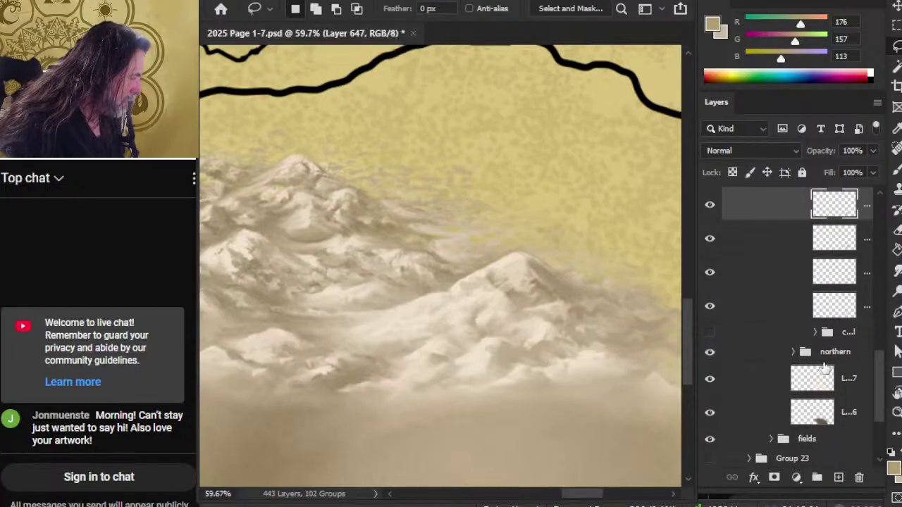
pyautogui.click(793, 352)
pyautogui.click(786, 380)
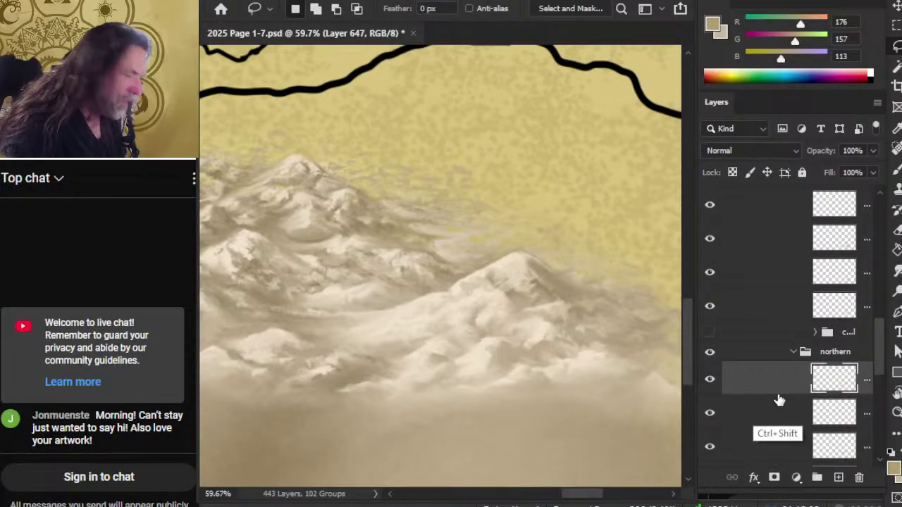
pyautogui.hotkey('ctrl', 'shift', 'n')
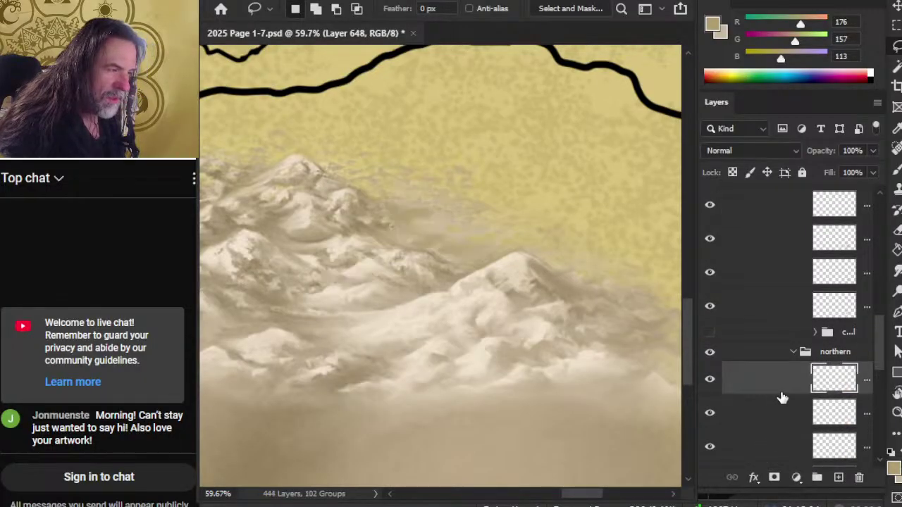
pyautogui.click(793, 352)
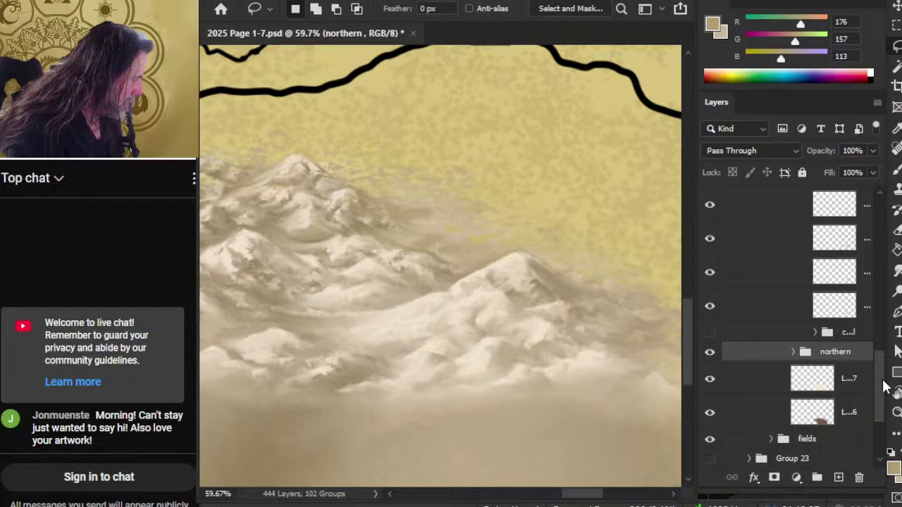
# Add a new empty layer above the top layer of the centgral group.
pyautogui.scroll(3, 880, 374)
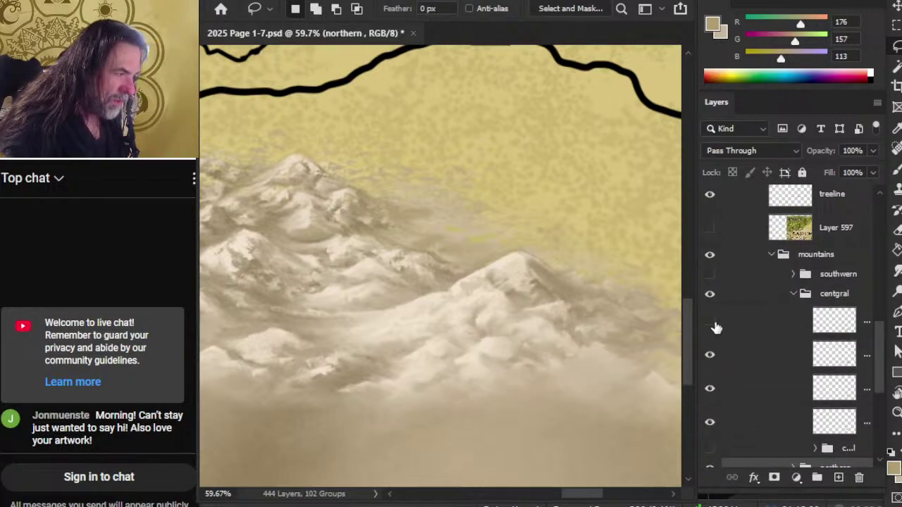
pyautogui.click(744, 328)
pyautogui.scroll(-3, 498, 275)
pyautogui.hscroll(3, 497, 275)
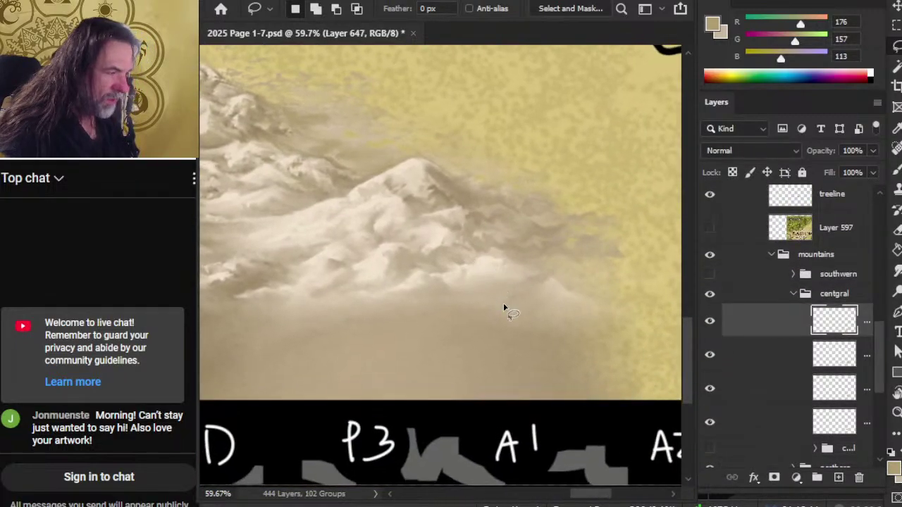
pyautogui.click(837, 487)
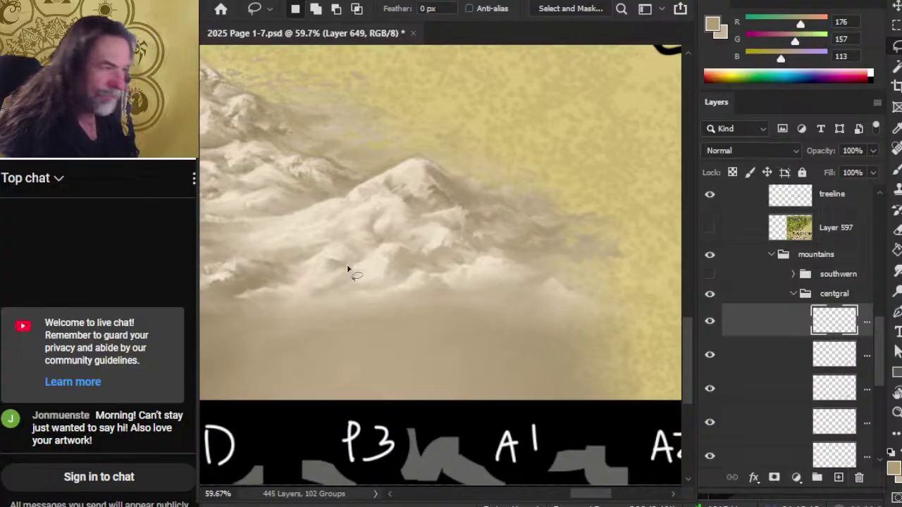
# Sample a dark tan (RGB 160, 142, 107) and paint and smudge shadows on the foothill below the southeastern peak.
pyautogui.press('b')
pyautogui.keyDown('alt'); pyautogui.click(349, 182); pyautogui.keyUp('alt')
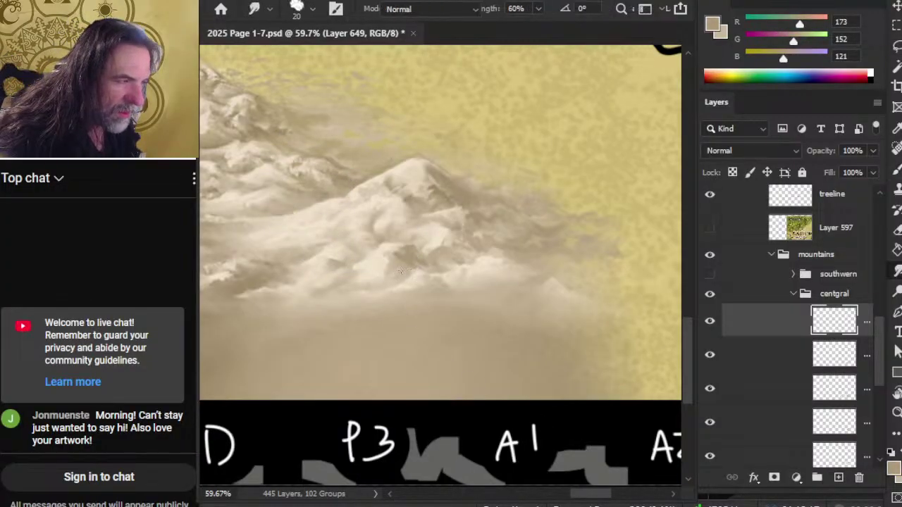
pyautogui.moveTo(352, 185); pyautogui.dragTo(308, 181)
pyautogui.moveTo(399, 272)
pyautogui.mouseDown()
pyautogui.moveTo(386, 282)
pyautogui.moveTo(438, 265)
pyautogui.moveTo(444, 254)
pyautogui.mouseUp()
pyautogui.press('r')
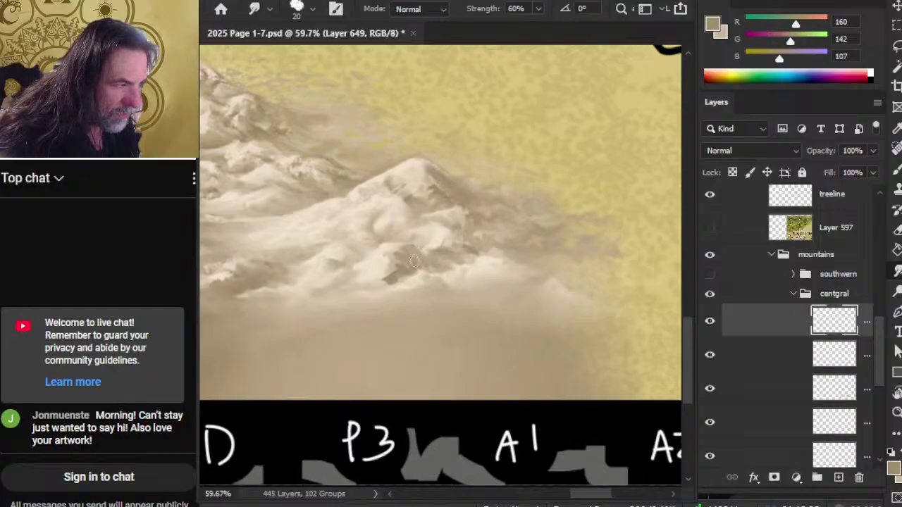
pyautogui.press('b')
pyautogui.press('r')
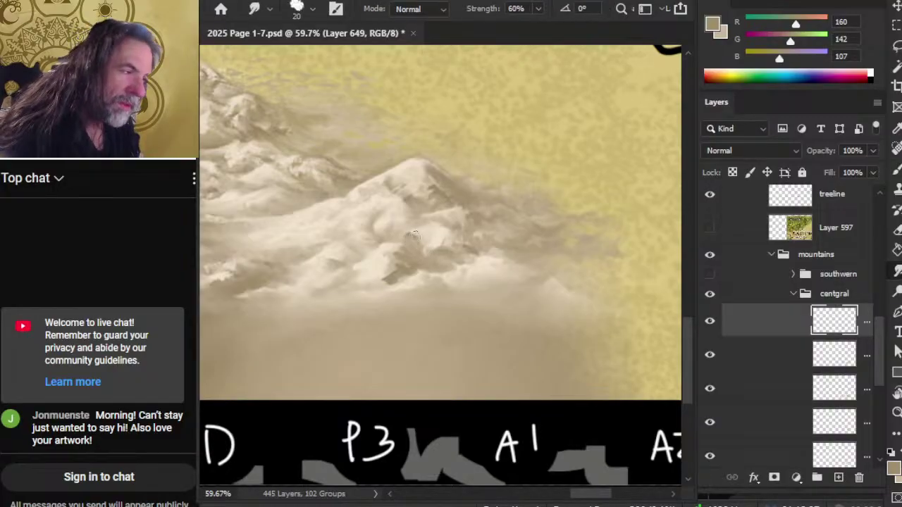
# Paint and smudge dark tan shadows into the southeastern peak's lower face above the foothill.
pyautogui.press('b')
pyautogui.moveTo(415, 215)
pyautogui.mouseDown()
pyautogui.moveTo(403, 213)
pyautogui.moveTo(440, 210)
pyautogui.moveTo(391, 215)
pyautogui.mouseUp()
pyautogui.press('r')
pyautogui.press('b')
pyautogui.press('r')
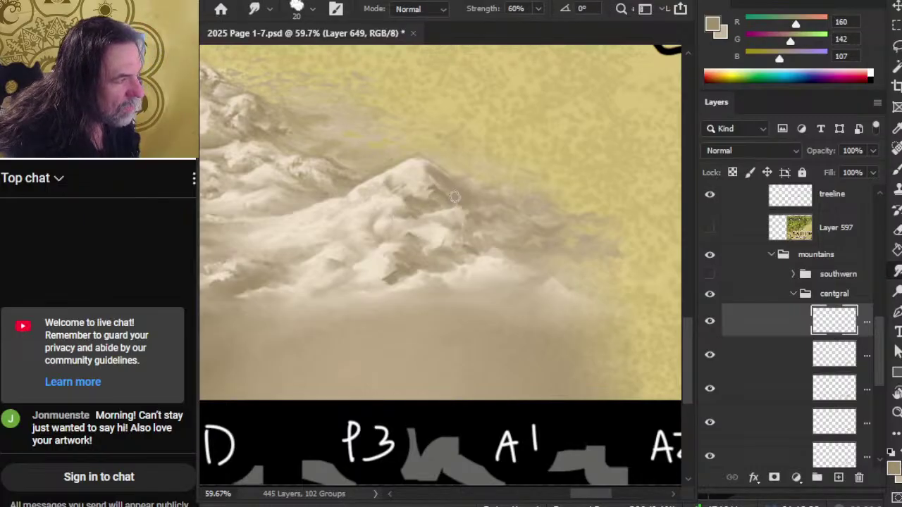
# Paint and smudge dark tan shading down the southeastern peak's northeastern slope.
pyautogui.press('b')
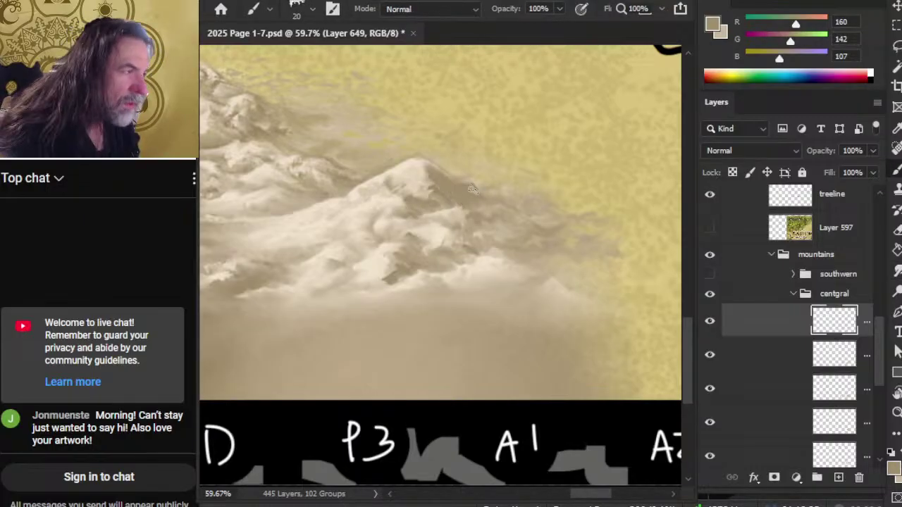
pyautogui.press('r')
pyautogui.press('b')
pyautogui.press('r')
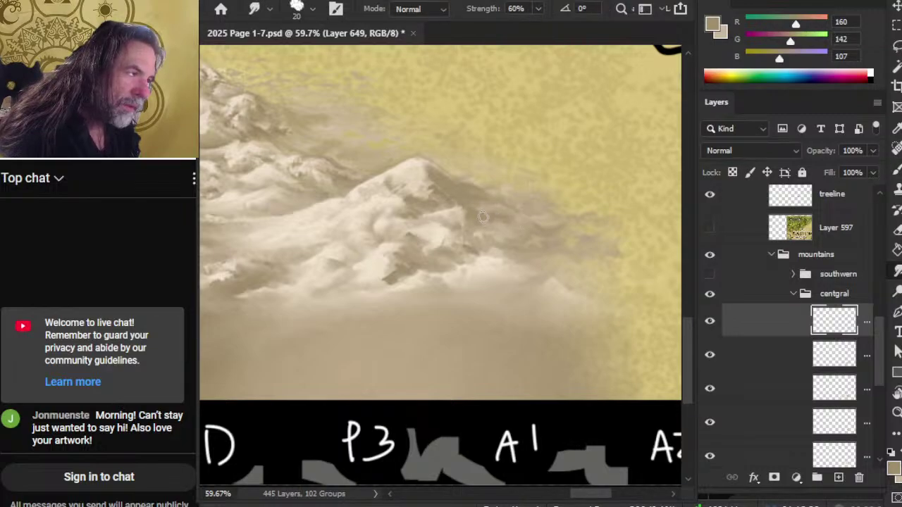
# Paint and smudge dark tan shadows on the southeastern peak's eastern foothills and the small hill to its southwest.
pyautogui.press('b')
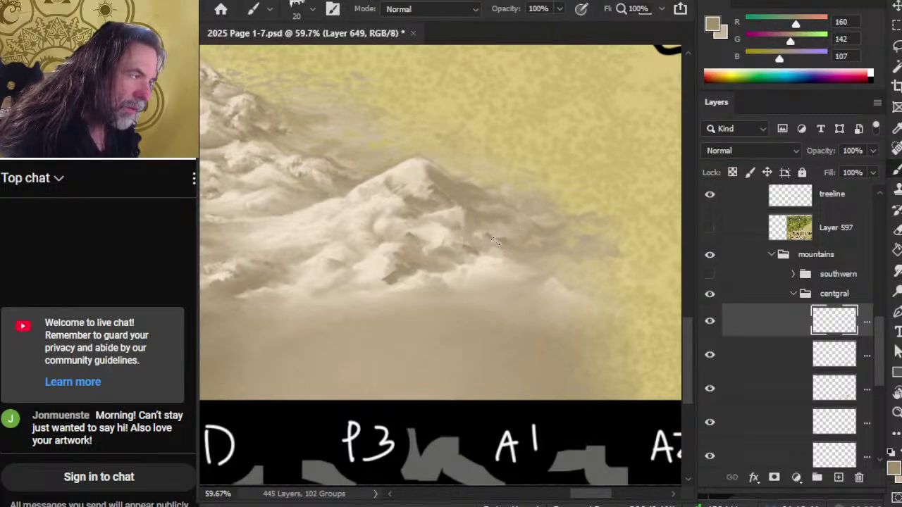
pyautogui.press('r')
pyautogui.press('b')
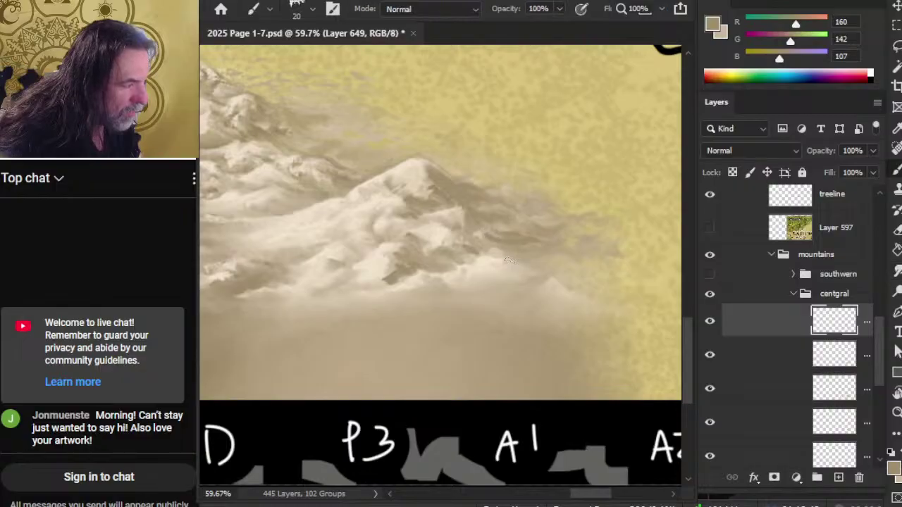
pyautogui.press('r')
pyautogui.moveTo(500, 262)
pyautogui.mouseDown()
pyautogui.moveTo(530, 238)
pyautogui.moveTo(479, 231)
pyautogui.moveTo(450, 239)
pyautogui.moveTo(458, 227)
pyautogui.moveTo(470, 235)
pyautogui.moveTo(446, 221)
pyautogui.moveTo(466, 256)
pyautogui.moveTo(458, 239)
pyautogui.moveTo(479, 252)
pyautogui.moveTo(437, 242)
pyautogui.moveTo(417, 264)
pyautogui.moveTo(419, 236)
pyautogui.mouseUp()
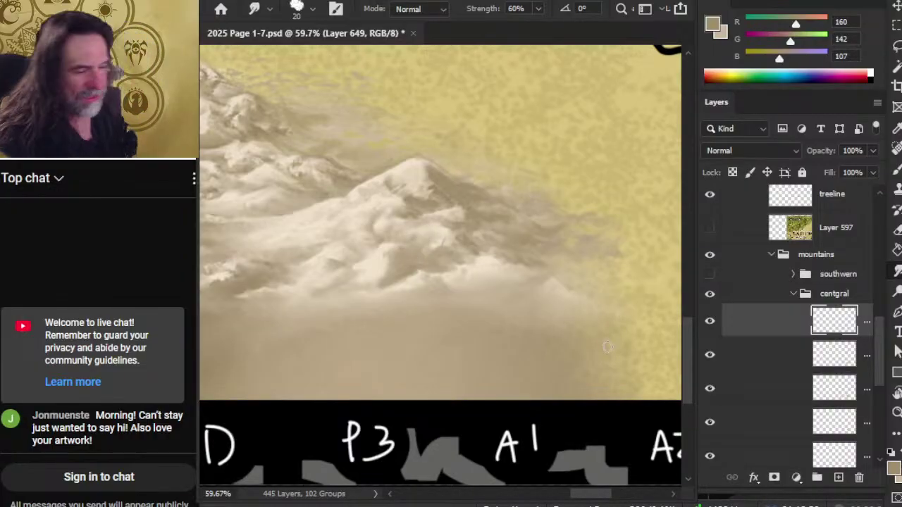
pyautogui.hscroll(-5, 587, 286)
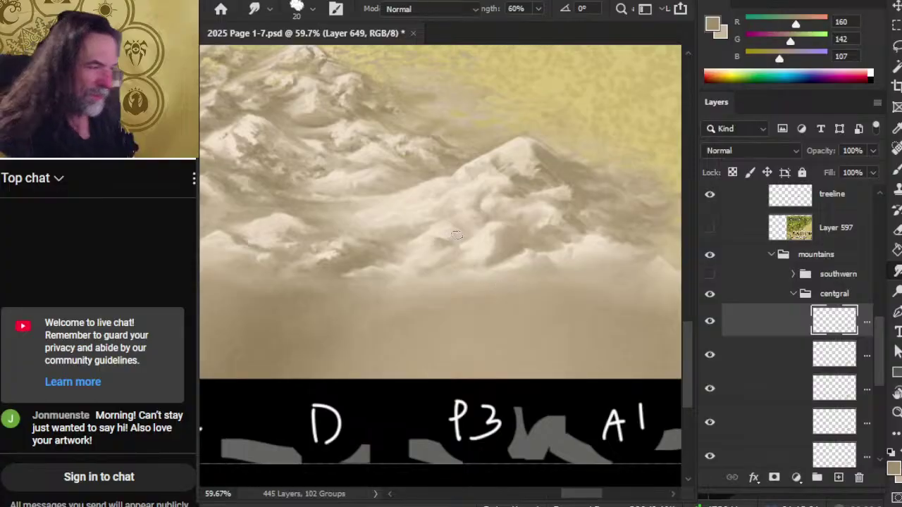
pyautogui.moveTo(455, 237)
pyautogui.mouseDown()
pyautogui.moveTo(445, 243)
pyautogui.moveTo(458, 238)
pyautogui.mouseUp()
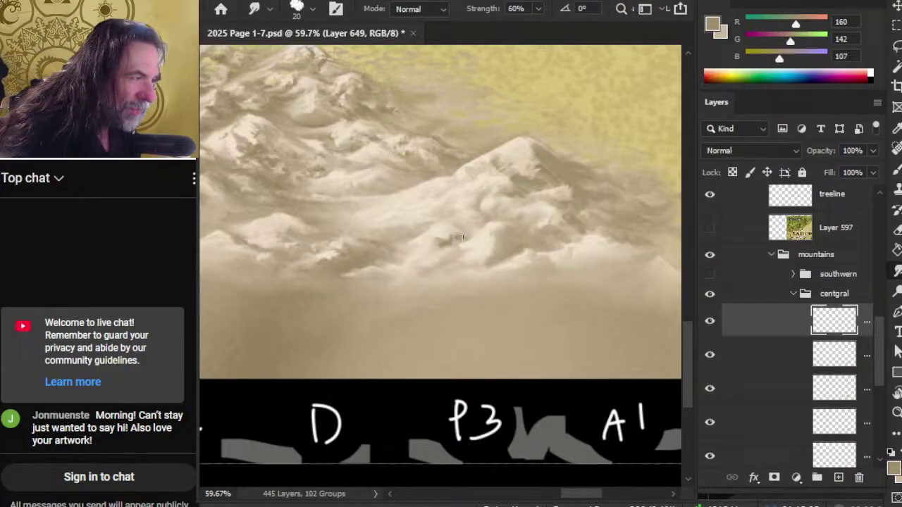
# Show the southwern mountain group to view its peaks together with the central range.
pyautogui.press('z')
pyautogui.keyDown('alt'); pyautogui.click(518, 302); pyautogui.keyUp('alt')
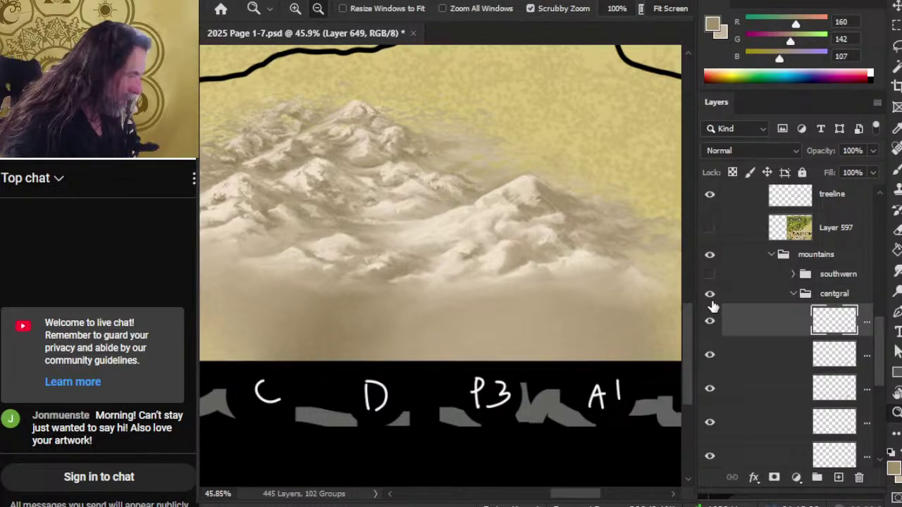
pyautogui.click(710, 276)
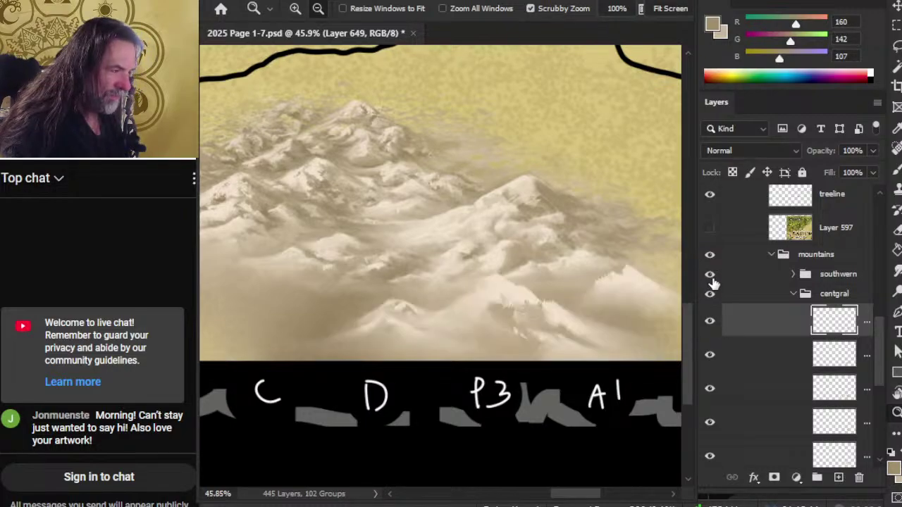
# Hide the southwern mountain group, then paint and smudge dark tan shadow into the small foothill at the southeastern peak's southern base.
pyautogui.click(710, 274)
pyautogui.press('b')
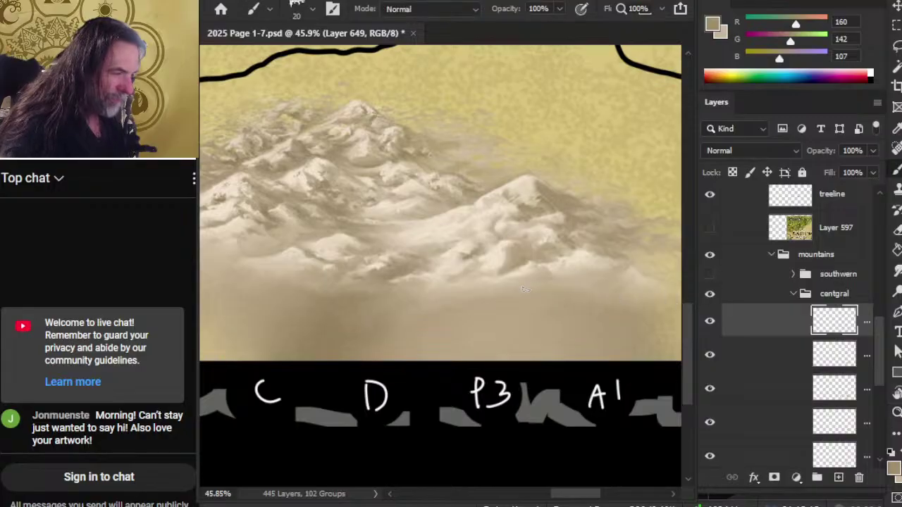
pyautogui.press('r')
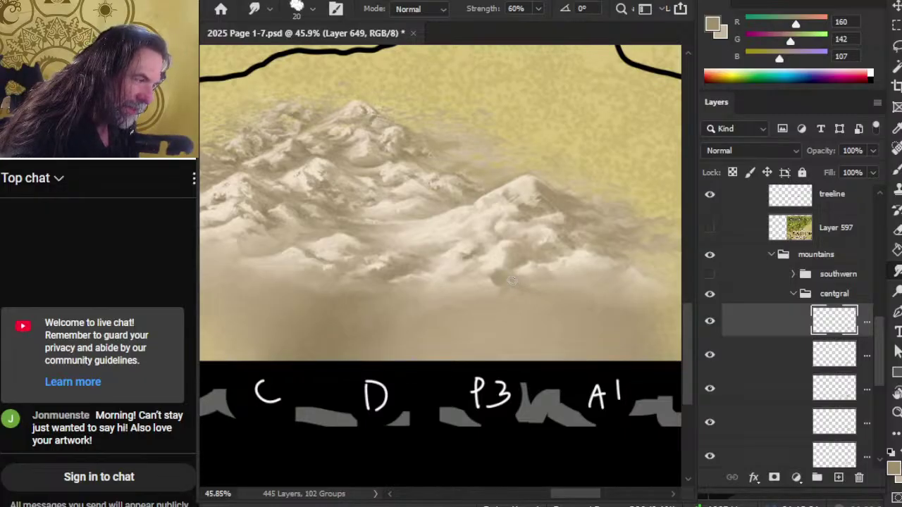
pyautogui.moveTo(508, 280); pyautogui.dragTo(505, 260)
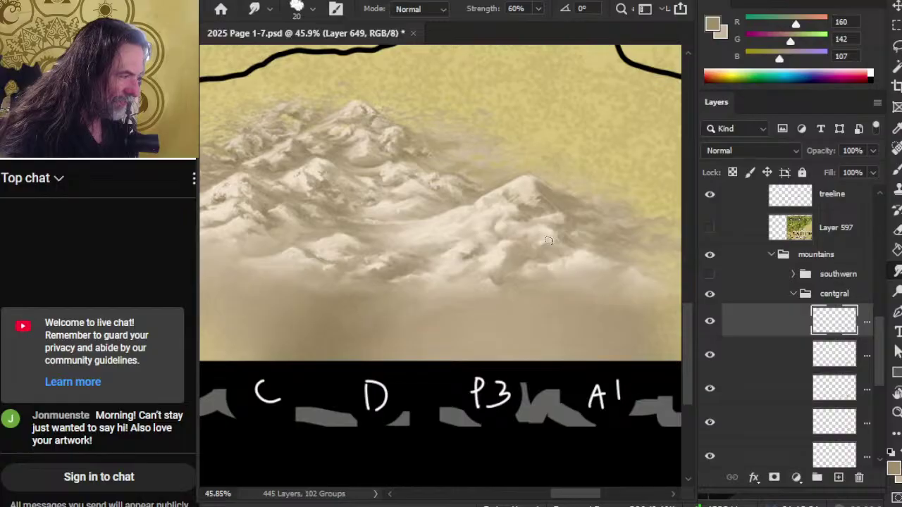
# Sample a light cream (RGB 223, 211, 187) and paint and smudge highlights on the southeastern peak's eastern slope and foothills.
pyautogui.press('b')
pyautogui.press('alt')
pyautogui.press('r')
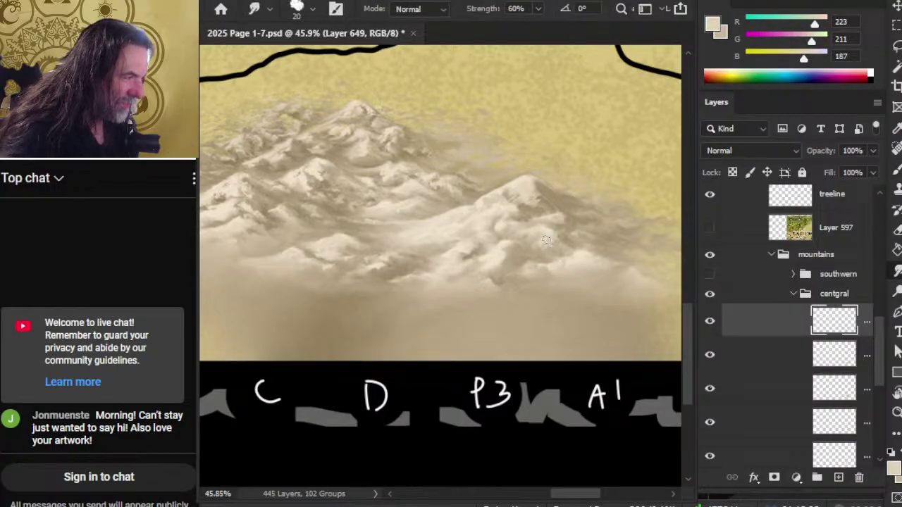
pyautogui.press('b')
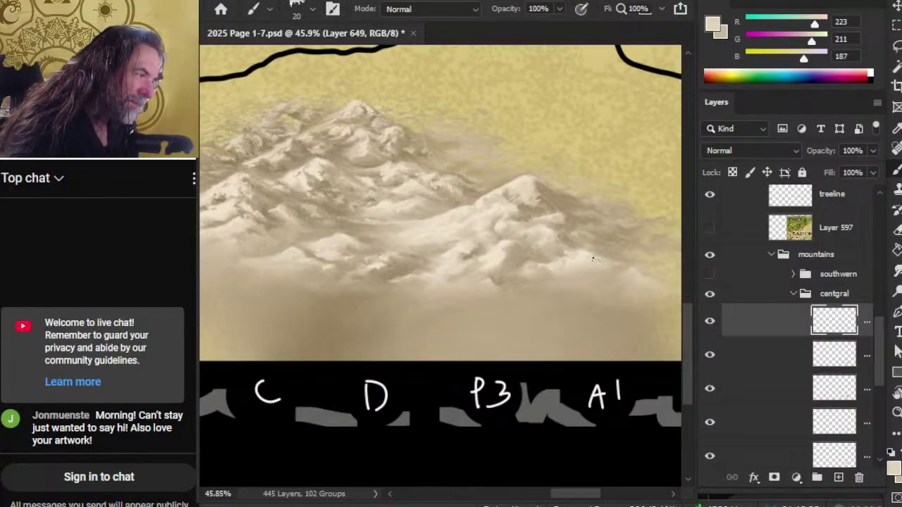
pyautogui.press('r')
pyautogui.press('b')
pyautogui.press('r')
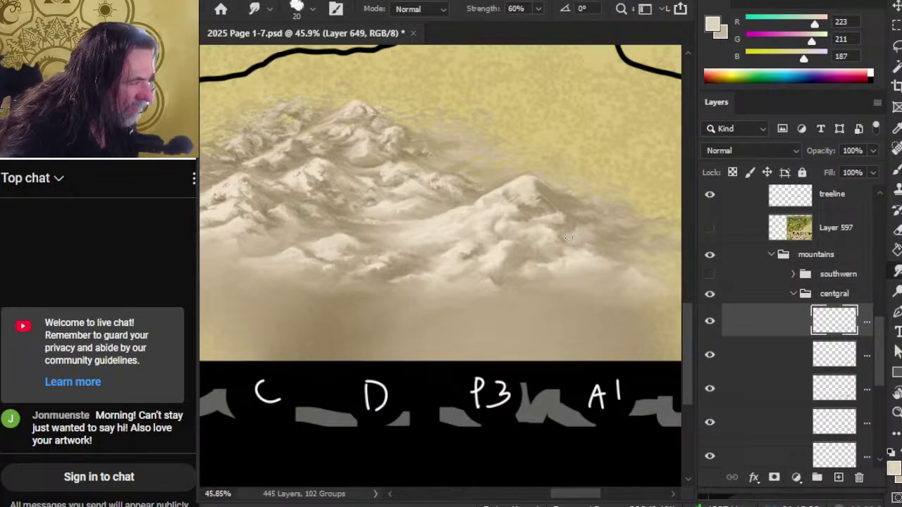
pyautogui.press('b')
pyautogui.press('r')
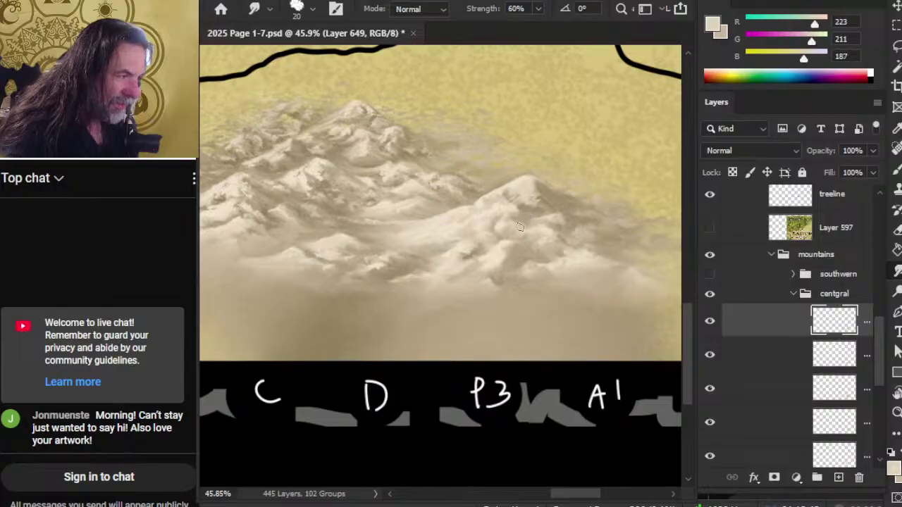
# Paint and smudge light cream highlights down the southeastern peak's southwestern slope.
pyautogui.press('b')
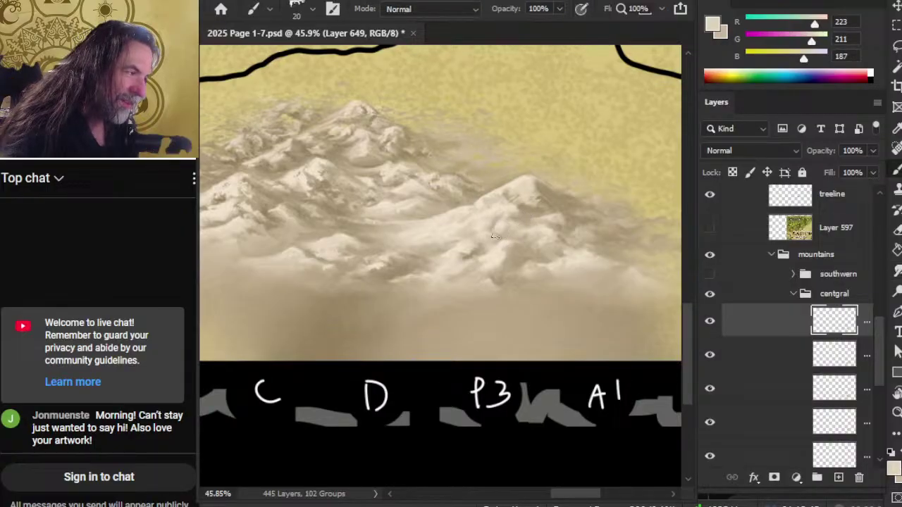
pyautogui.press('r')
pyautogui.press('b')
pyautogui.press('r')
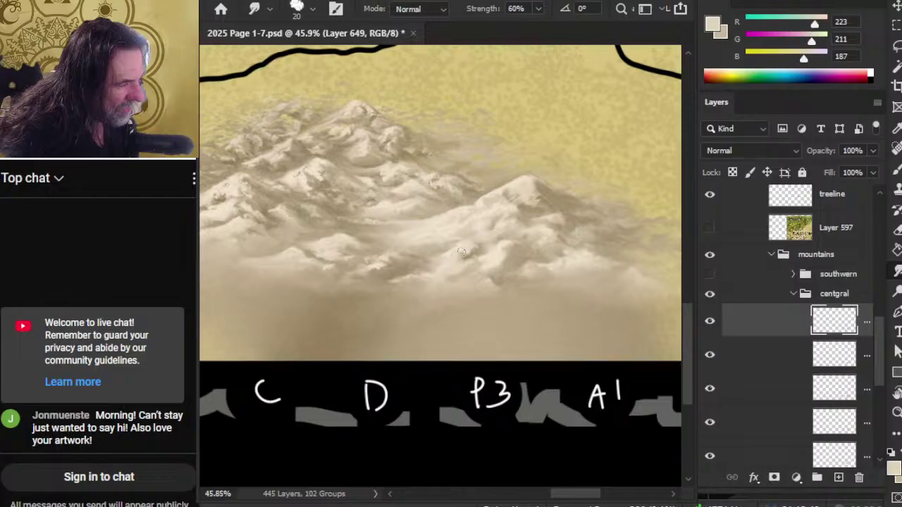
# Check the central range against the southwern group, then paint and smudge light cream along the southeastern peak's southern foothill edge.
pyautogui.press('z')
pyautogui.keyDown('alt'); pyautogui.click(469, 295); pyautogui.keyUp('alt')
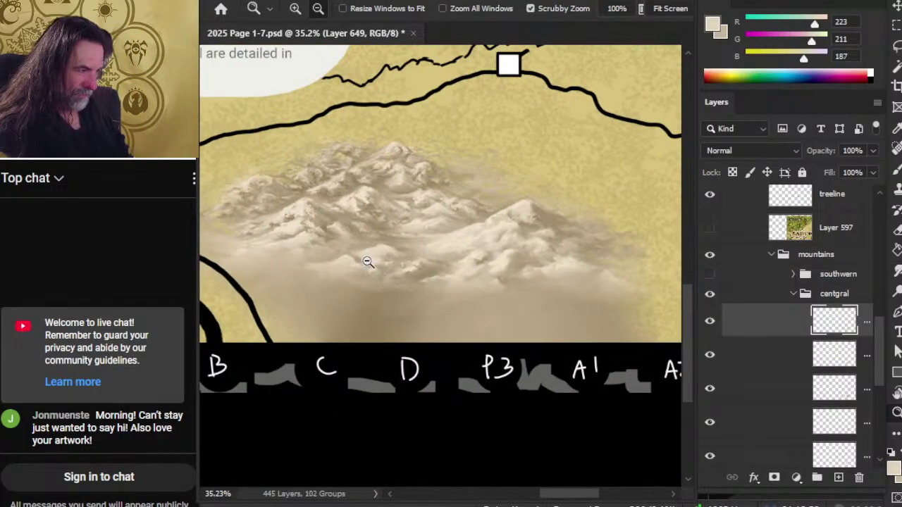
pyautogui.click(710, 279)
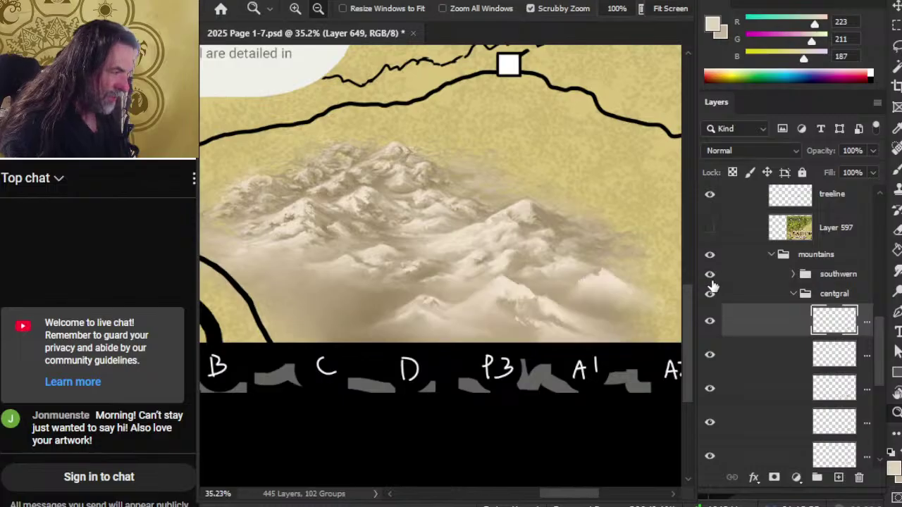
pyautogui.click(711, 279)
pyautogui.press('b')
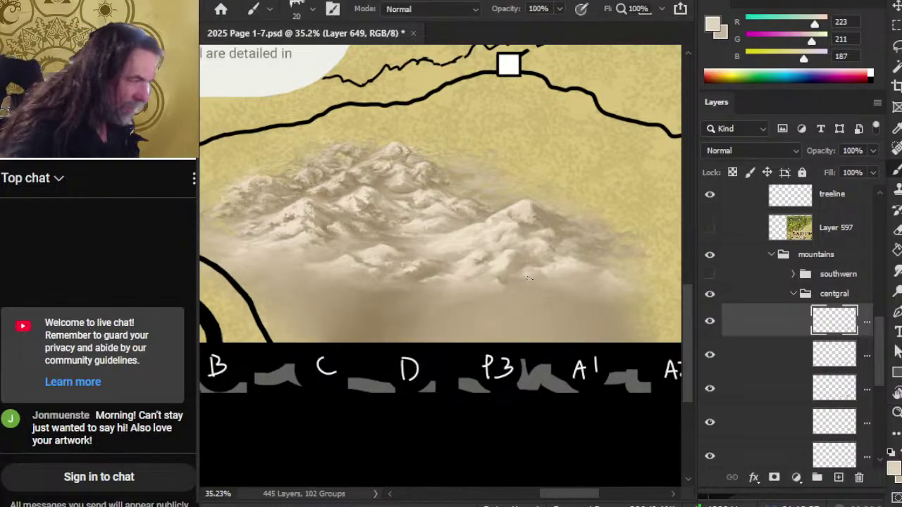
pyautogui.press('r')
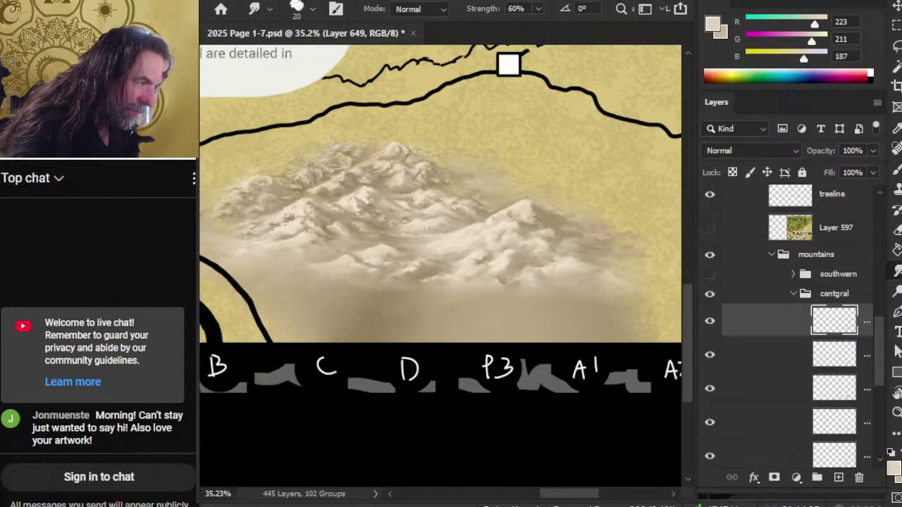
# Compare again with the southwern group, then paint and smudge light cream on the southeastern peak's lower eastern foothills.
pyautogui.click(709, 274)
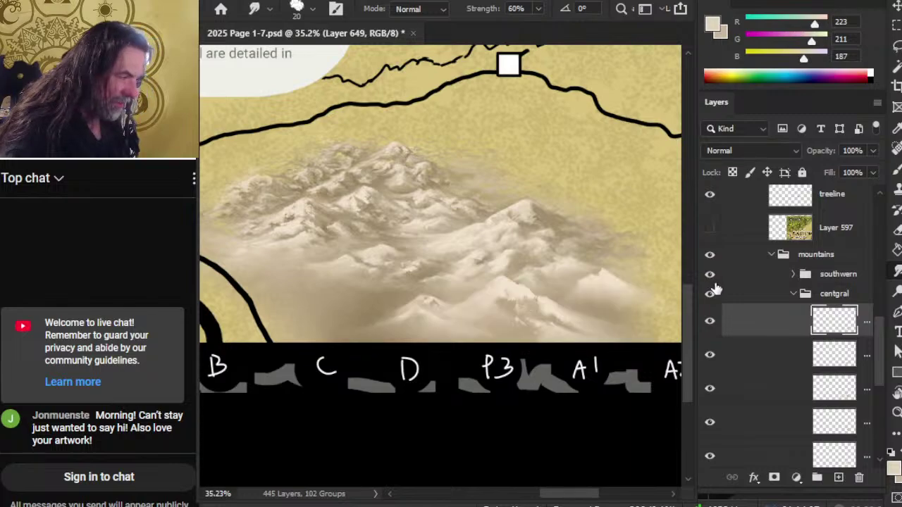
pyautogui.click(709, 274)
pyautogui.press('b')
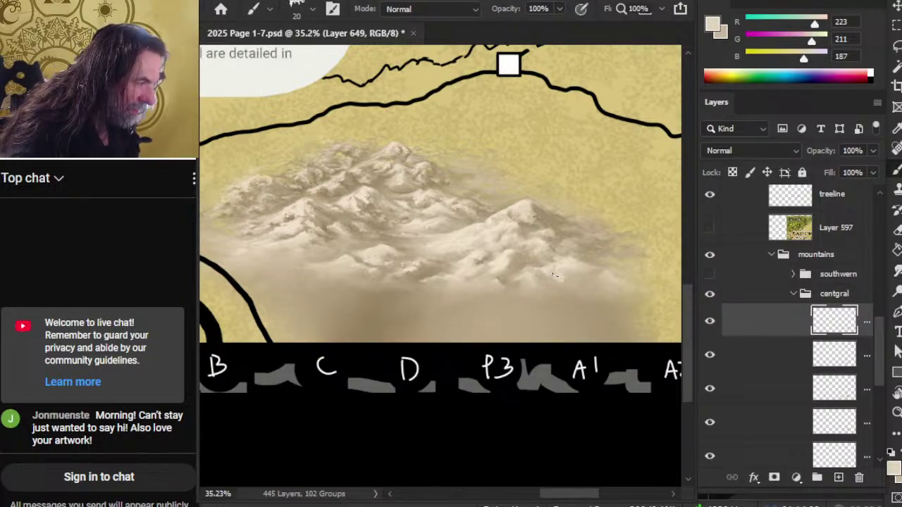
pyautogui.press('r')
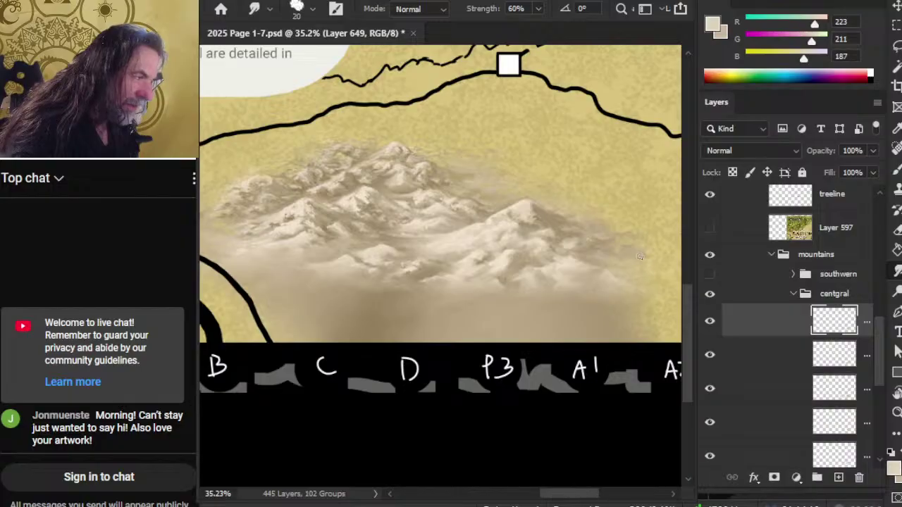
# Show the southwern group again, collapse the centgral group, and compare the mountains with and without the central range.
pyautogui.click(711, 274)
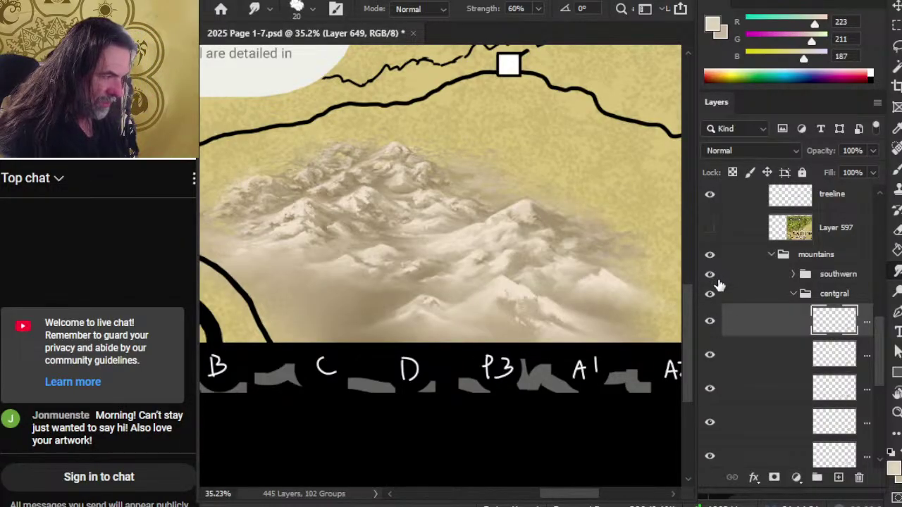
pyautogui.press('z')
pyautogui.keyDown('alt'); pyautogui.click(572, 271); pyautogui.keyUp('alt')
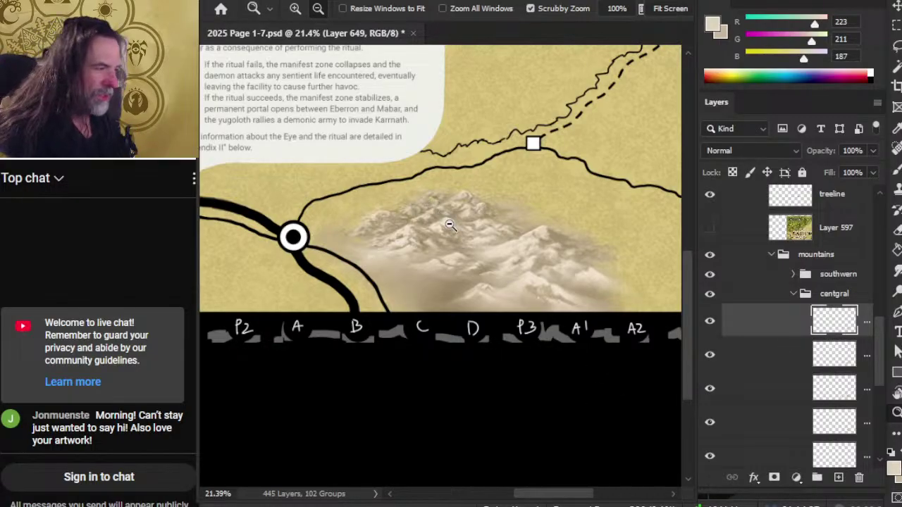
pyautogui.moveTo(457, 233); pyautogui.dragTo(489, 261)
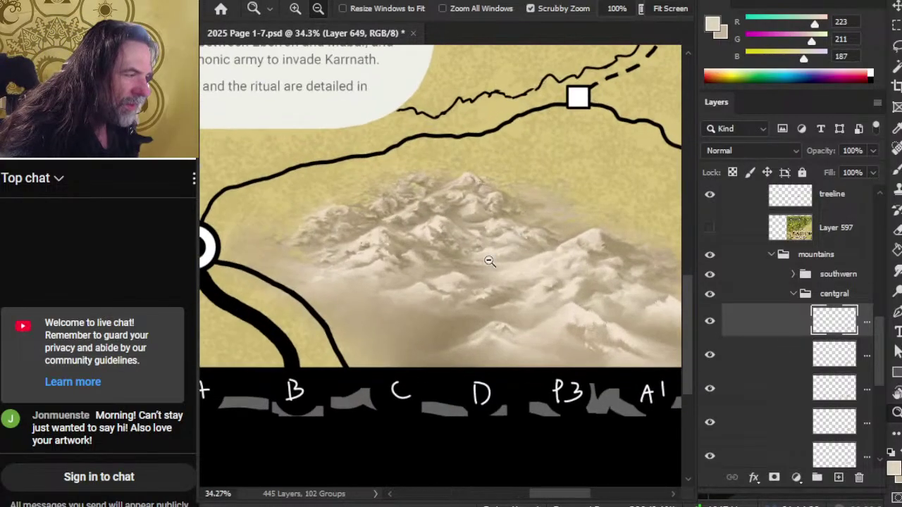
pyautogui.scroll(3, 473, 254)
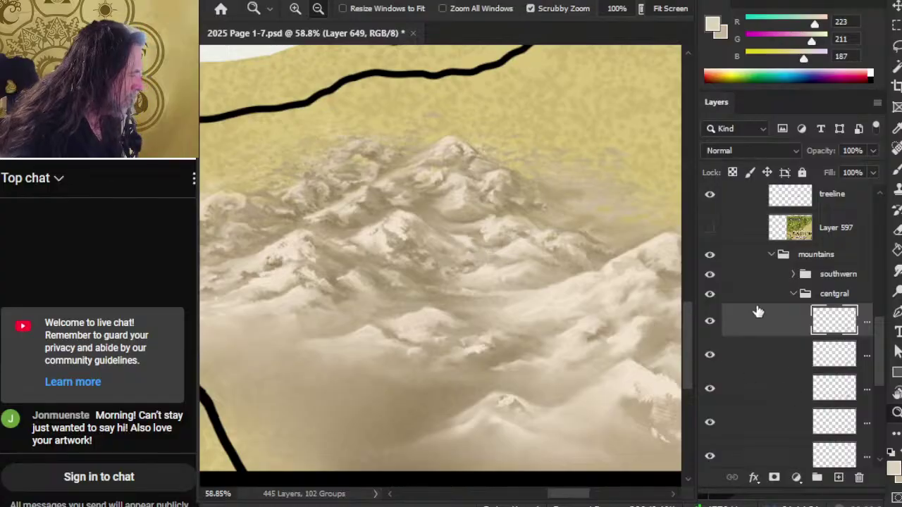
pyautogui.click(793, 293)
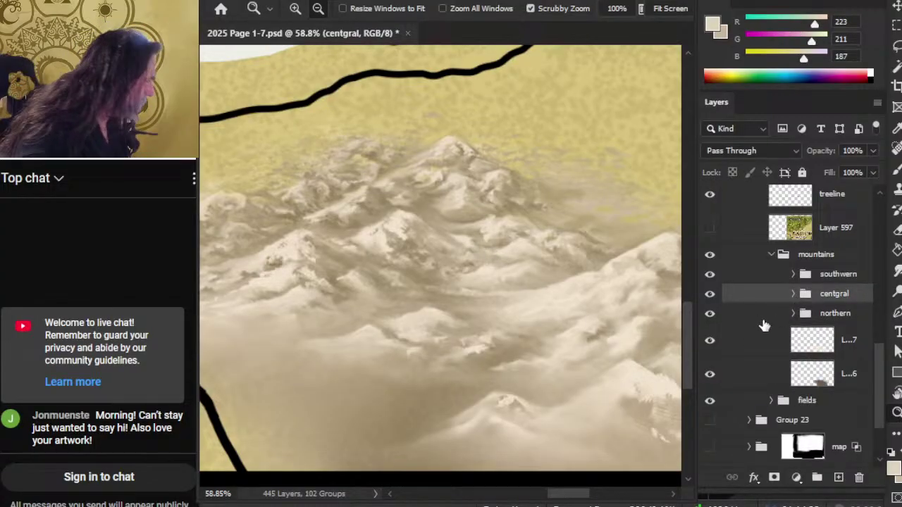
pyautogui.click(710, 296)
pyautogui.click(709, 296)
pyautogui.moveTo(615, 352); pyautogui.dragTo(426, 283)
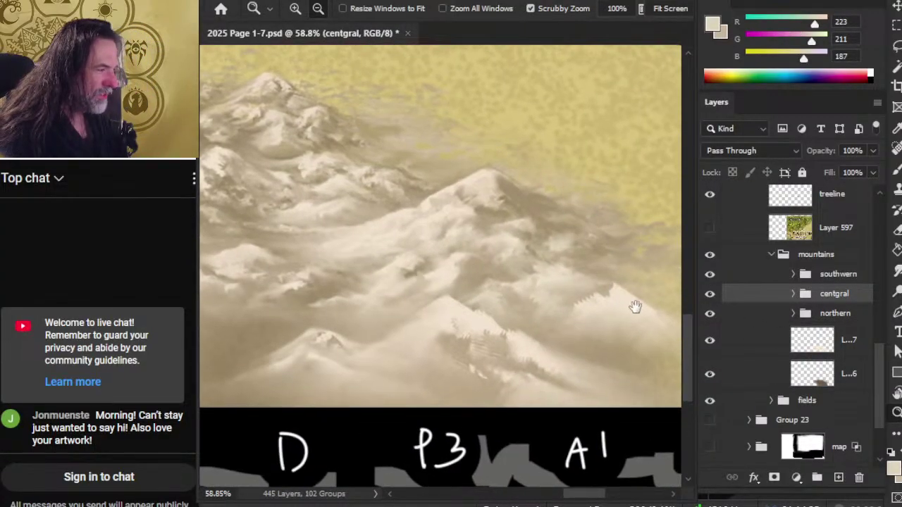
# Expand the northern group and add a new layer at its top for more mountain detail.
pyautogui.click(795, 314)
pyautogui.click(781, 349)
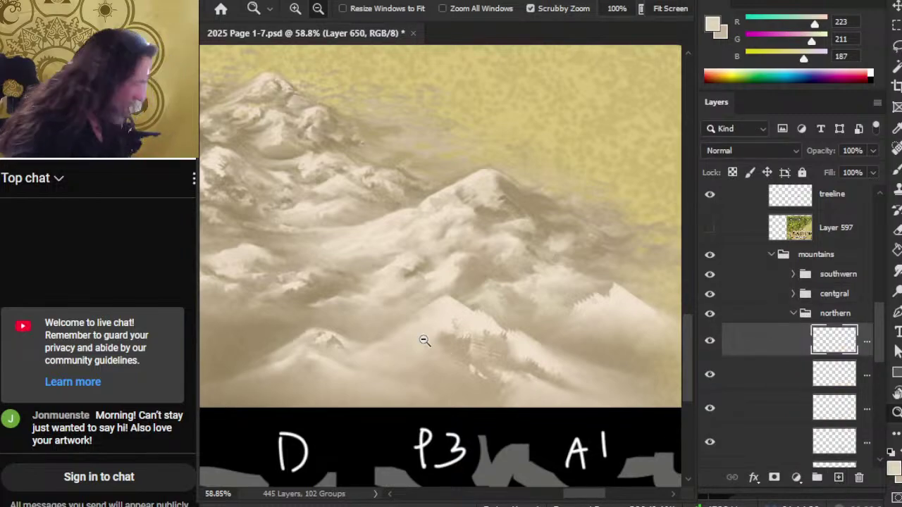
pyautogui.click(713, 343)
pyautogui.click(715, 343)
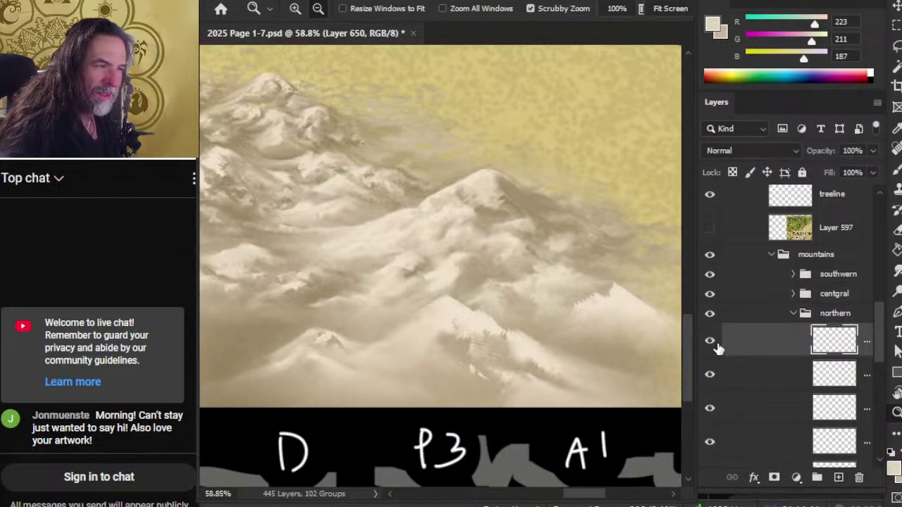
pyautogui.moveTo(433, 262); pyautogui.dragTo(520, 312)
# Sample light tan (RGB 223, 208, 182) and paint and smudge highlights on the northern range's ridge southeast of its front peak.
pyautogui.press('b')
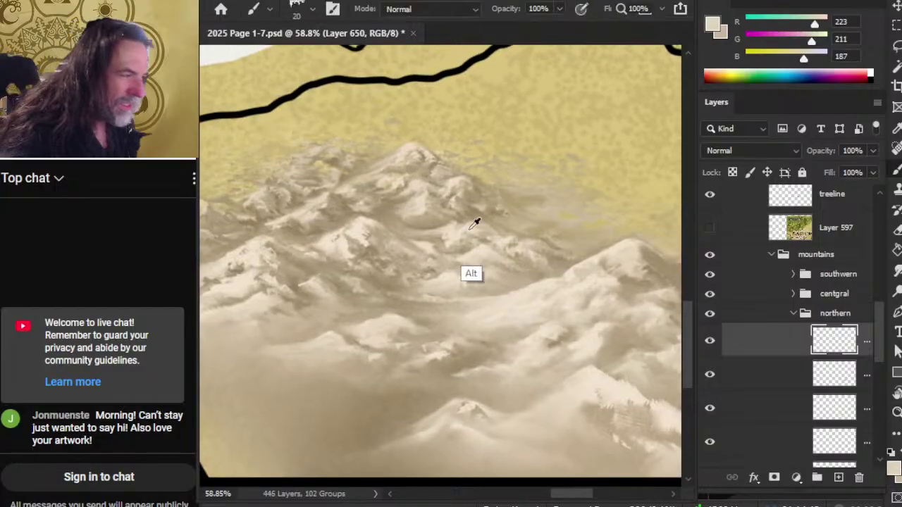
pyautogui.keyDown('alt'); pyautogui.click(459, 234); pyautogui.keyUp('alt')
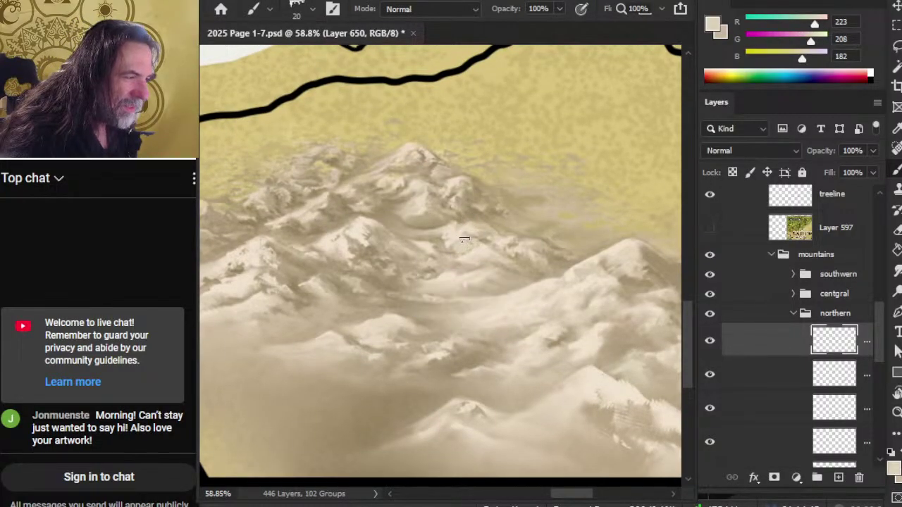
pyautogui.press('r')
pyautogui.press('b')
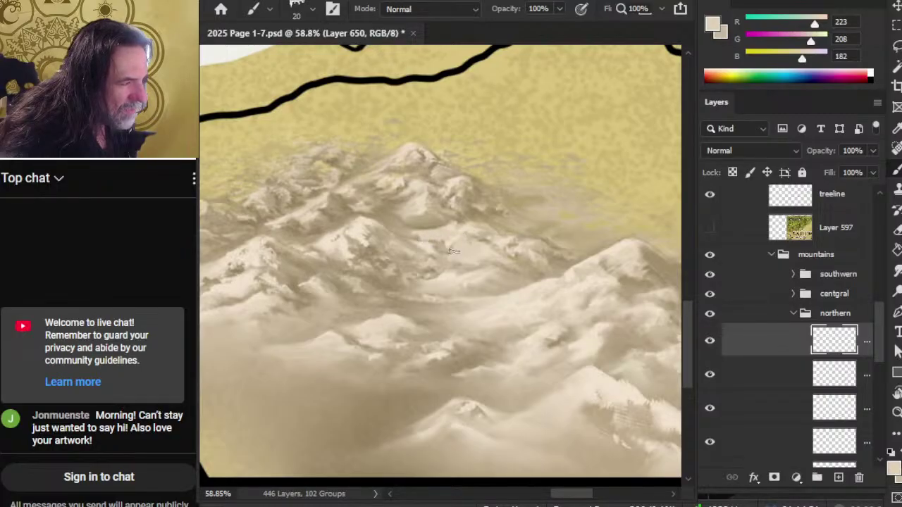
pyautogui.press('r')
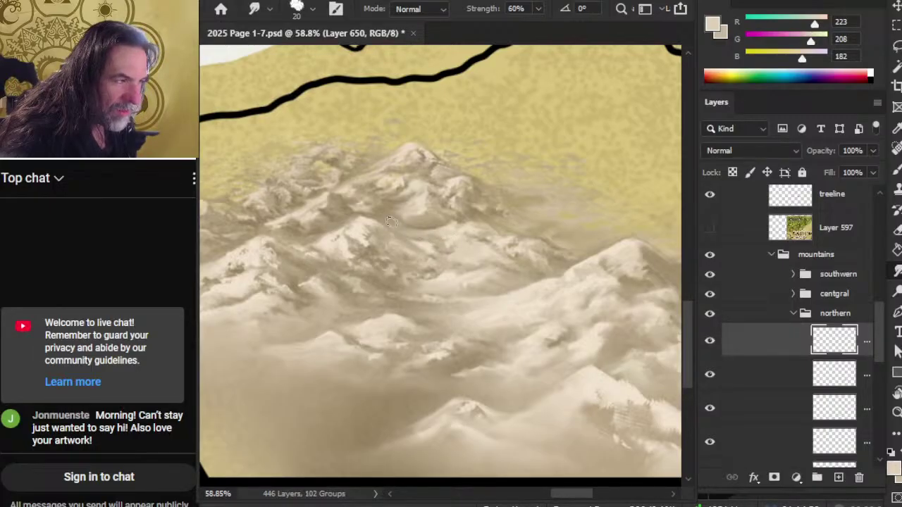
# Paint brighter snow highlights on the northern range's southeastern ridge and front peak, sampling creams of RGB 232, 216, 195 and 239, 224, 203.
pyautogui.keyDown('alt'); pyautogui.click(468, 250); pyautogui.keyUp('alt')
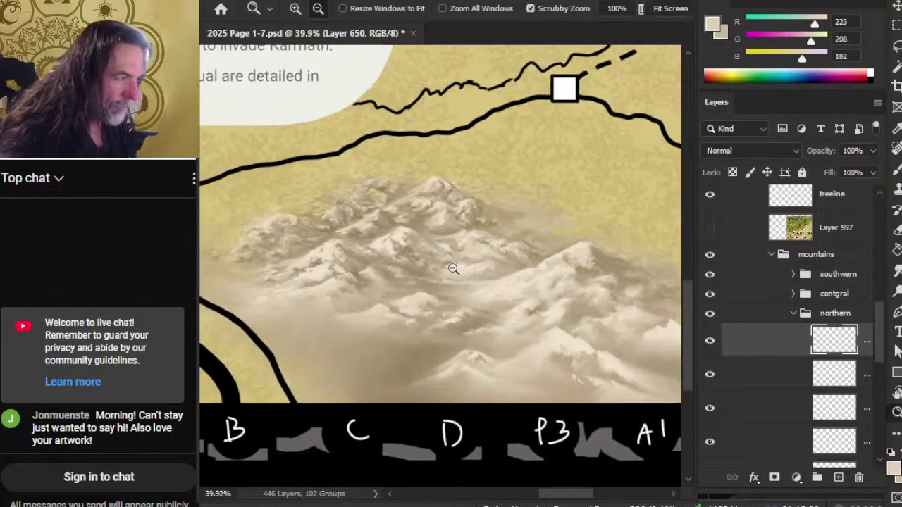
pyautogui.keyDown('alt'); pyautogui.click(508, 310); pyautogui.keyUp('alt')
pyautogui.moveTo(519, 300); pyautogui.dragTo(531, 298)
pyautogui.press('b')
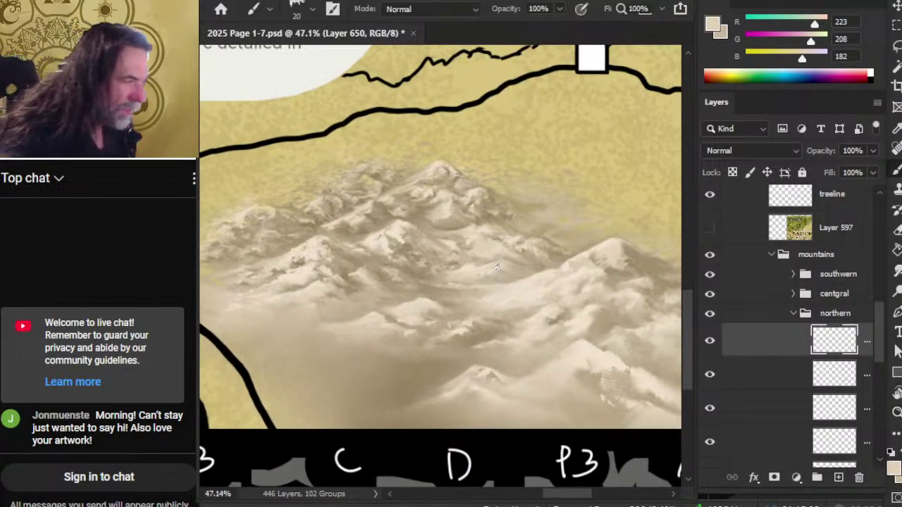
pyautogui.keyDown('alt'); pyautogui.click(502, 270); pyautogui.keyUp('alt')
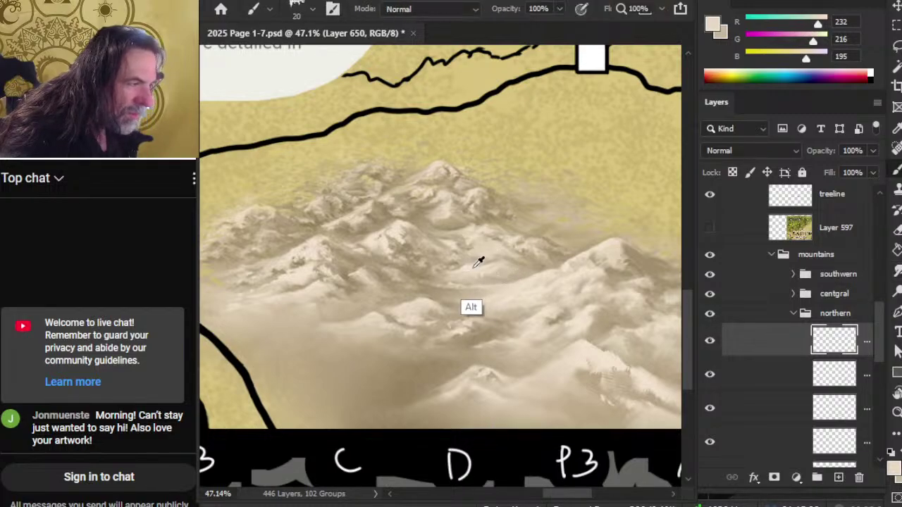
pyautogui.keyDown('alt'); pyautogui.click(401, 219); pyautogui.keyUp('alt')
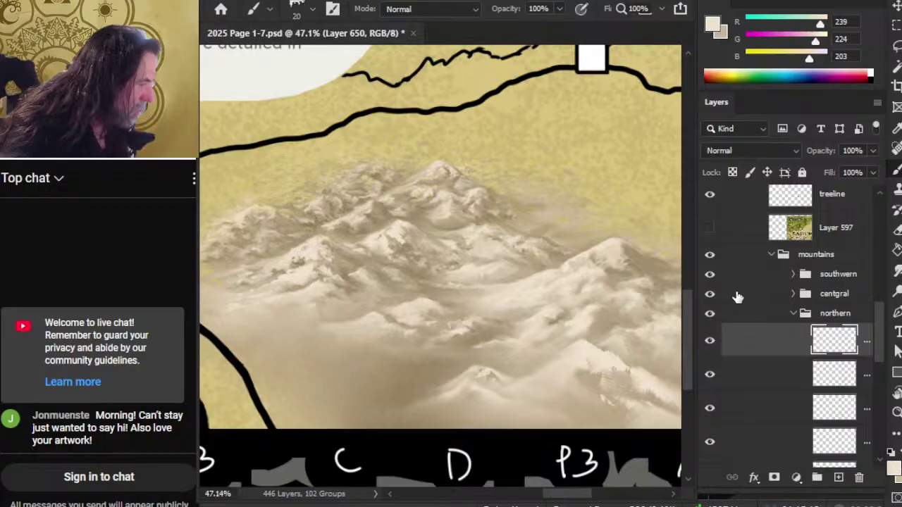
# Toggle the centgral group's visibility to compare the northern range with and without the central mountains.
pyautogui.click(711, 295)
pyautogui.click(711, 295)
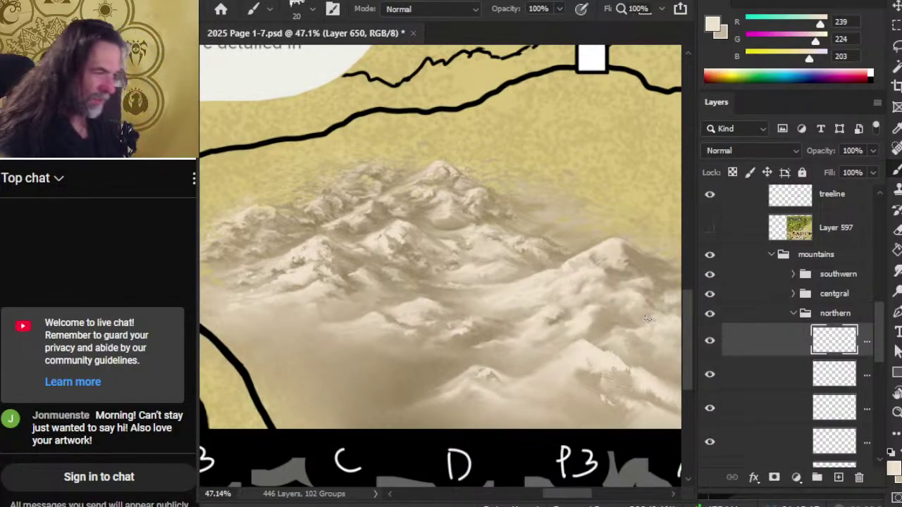
pyautogui.click(710, 295)
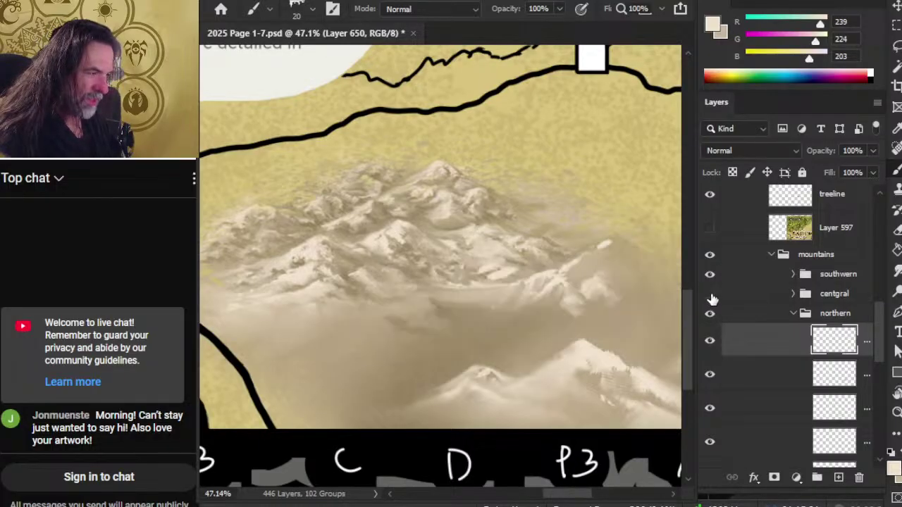
pyautogui.click(712, 295)
pyautogui.click(711, 295)
pyautogui.click(711, 295)
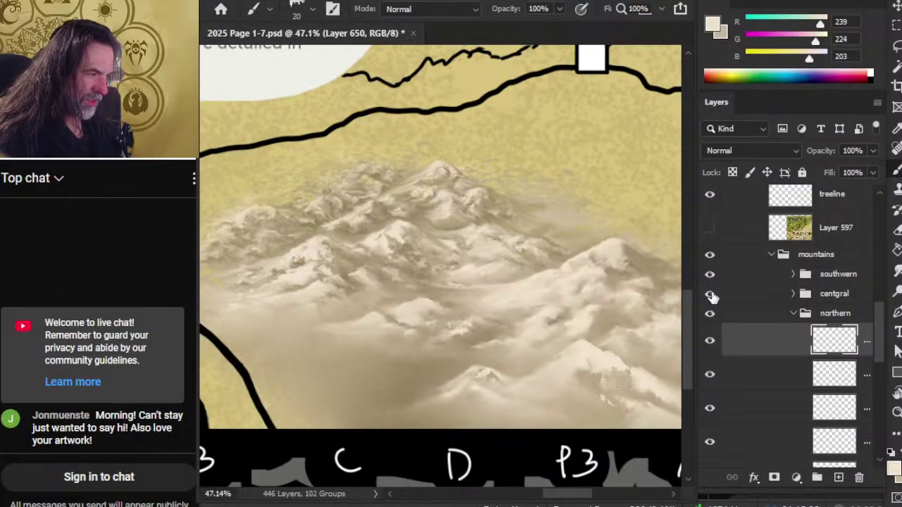
# Smudge the snow on the northern range's ridge southeast of its front peak with a 15 px brush at 60% strength.
pyautogui.moveTo(557, 307); pyautogui.dragTo(520, 306)
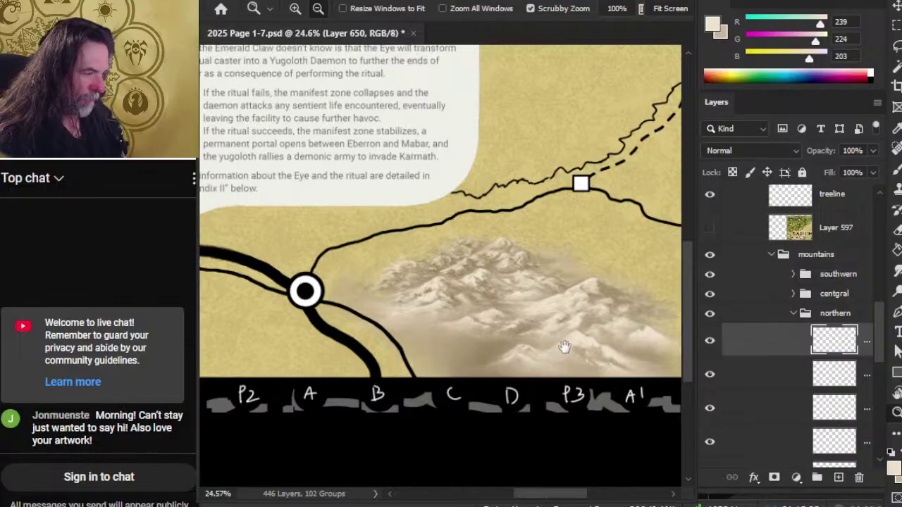
pyautogui.moveTo(564, 356); pyautogui.dragTo(485, 307)
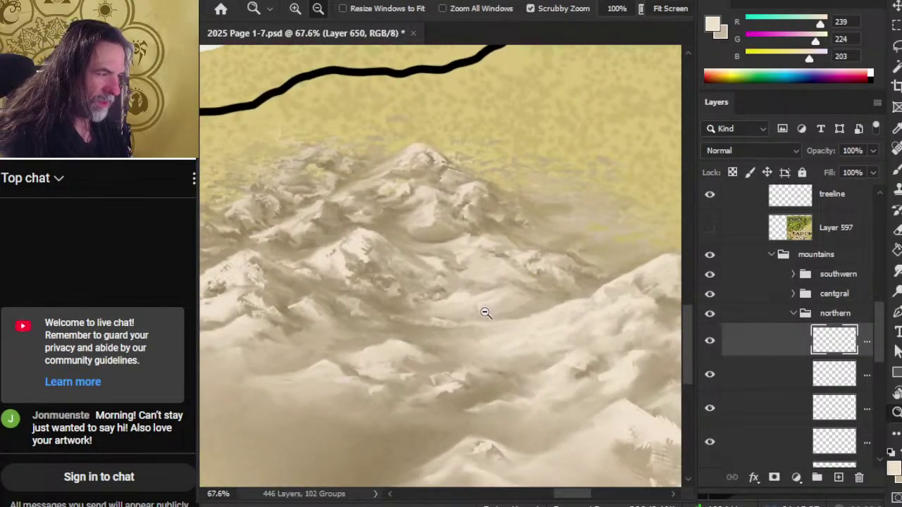
pyautogui.press('r')
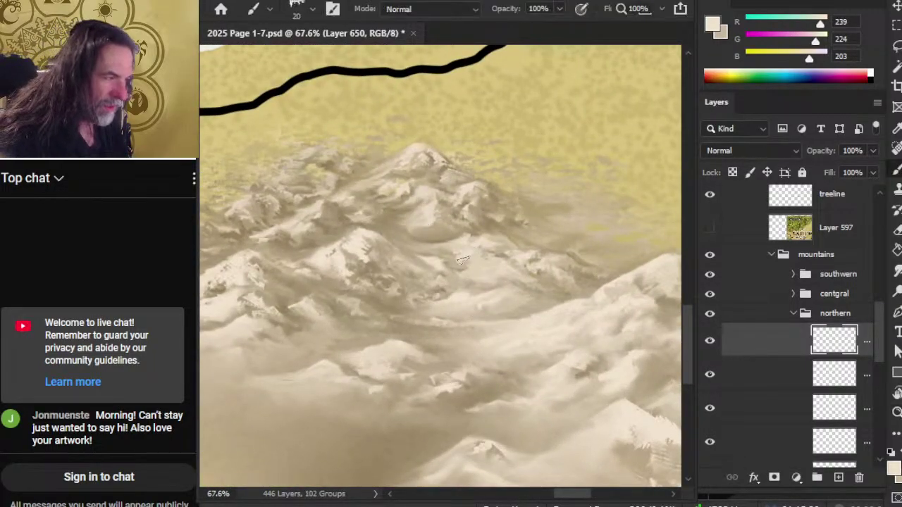
pyautogui.press('[')
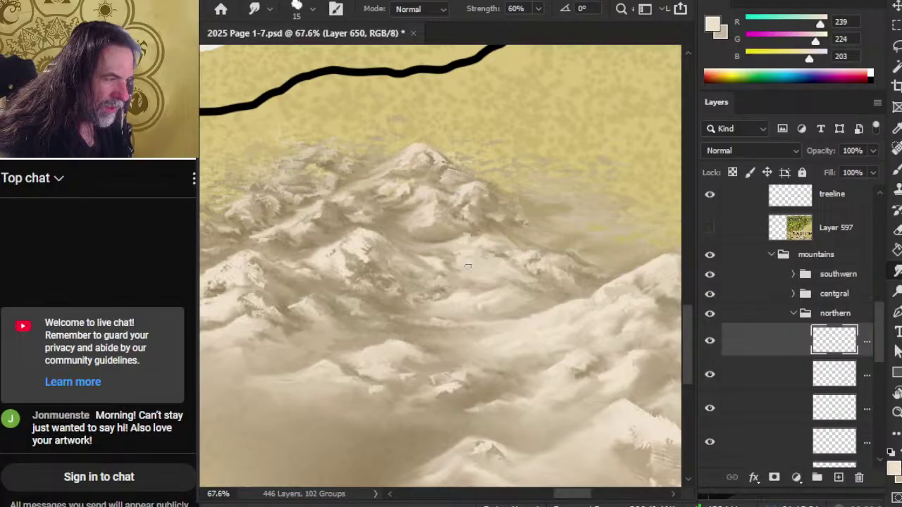
pyautogui.press('z')
# Sample tan (RGB 211, 191, 153) and paint and smudge highlights on the slopes between the northern range's westernmost peak and the ridge behind it.
pyautogui.moveTo(492, 288); pyautogui.dragTo(477, 345)
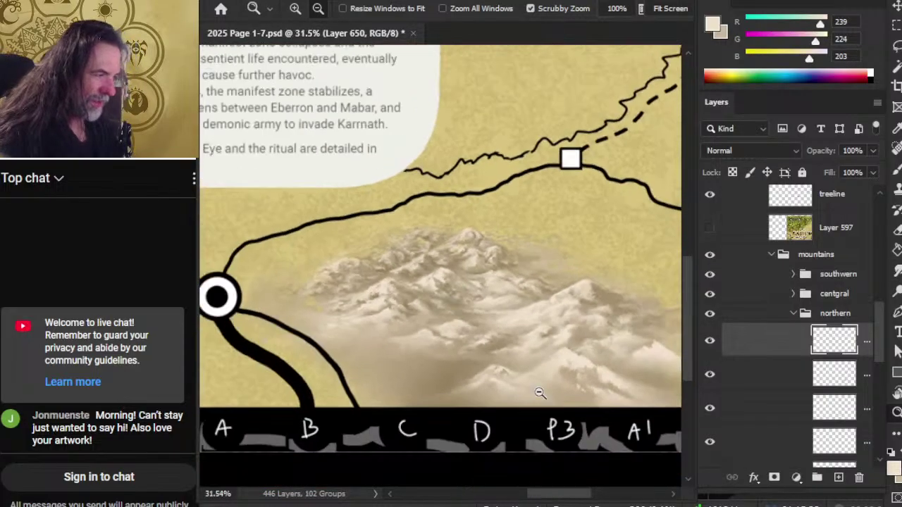
pyautogui.moveTo(570, 341); pyautogui.dragTo(556, 296)
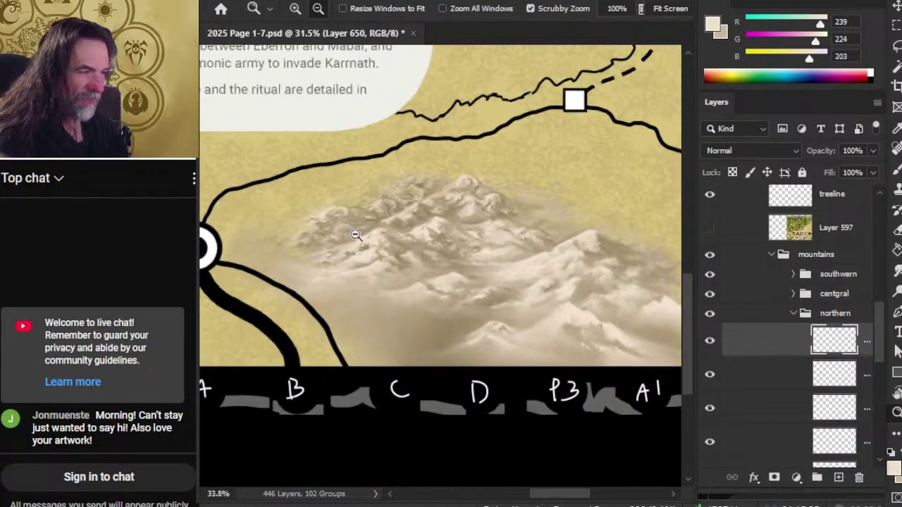
pyautogui.moveTo(358, 235); pyautogui.dragTo(473, 312)
pyautogui.press('b')
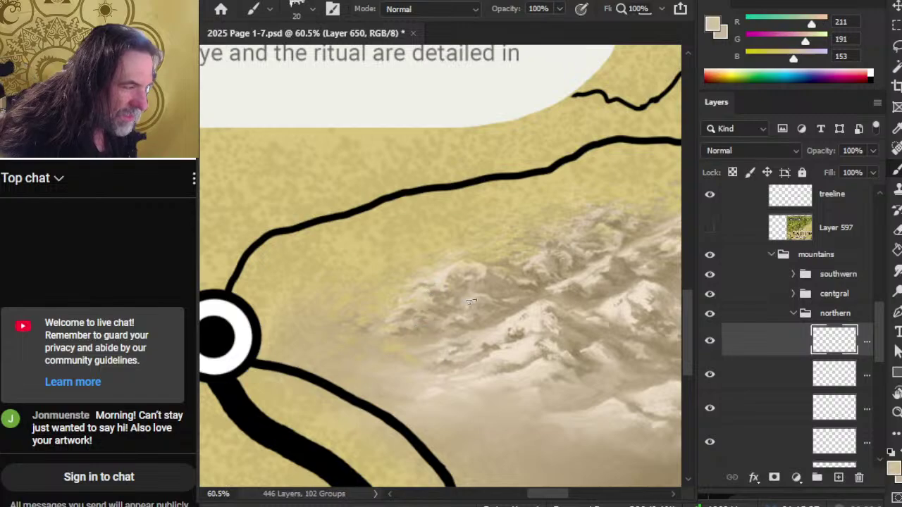
pyautogui.press('r')
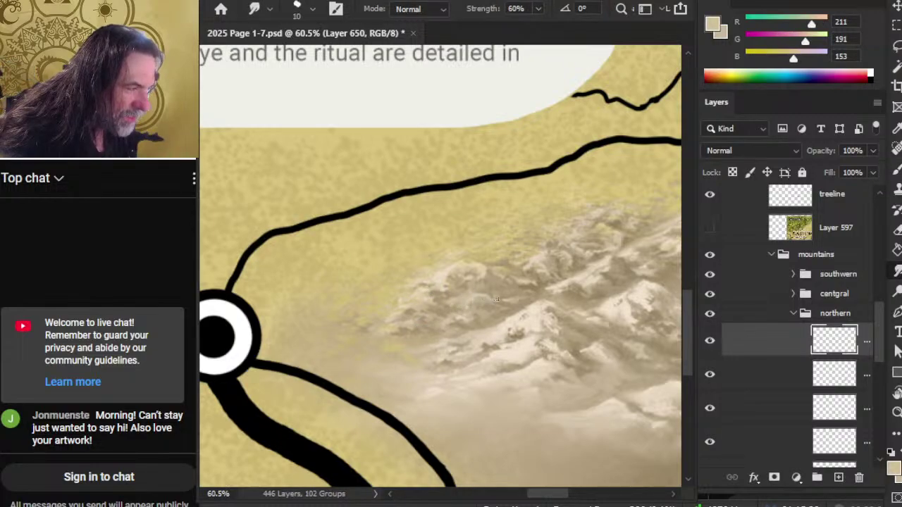
pyautogui.press('b')
pyautogui.press('r')
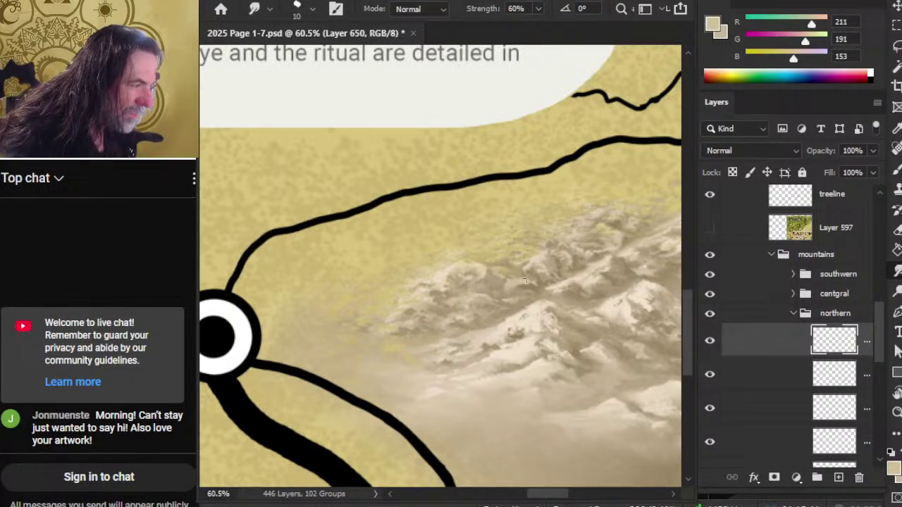
pyautogui.press('b')
pyautogui.press('r')
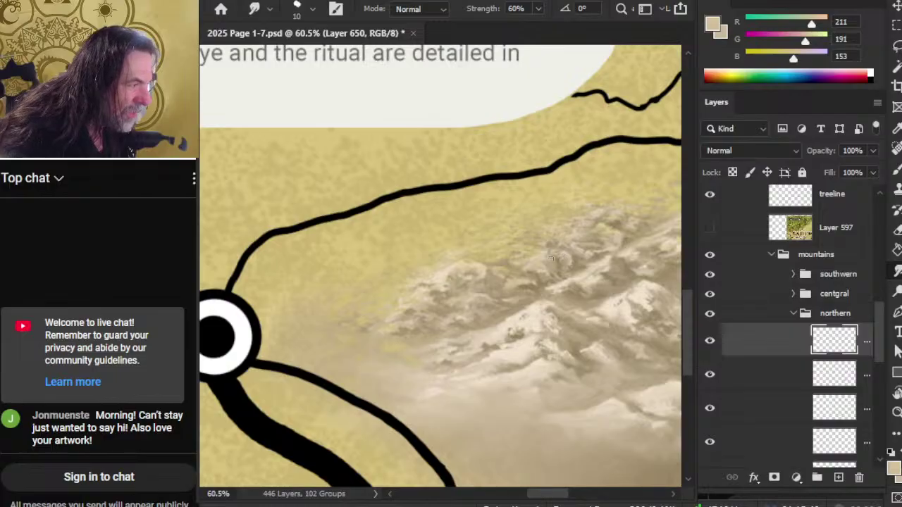
# Paint and smudge the same tan along the face and northwestern outline of the range's westernmost peak, smudging at 10 px.
pyautogui.press('b')
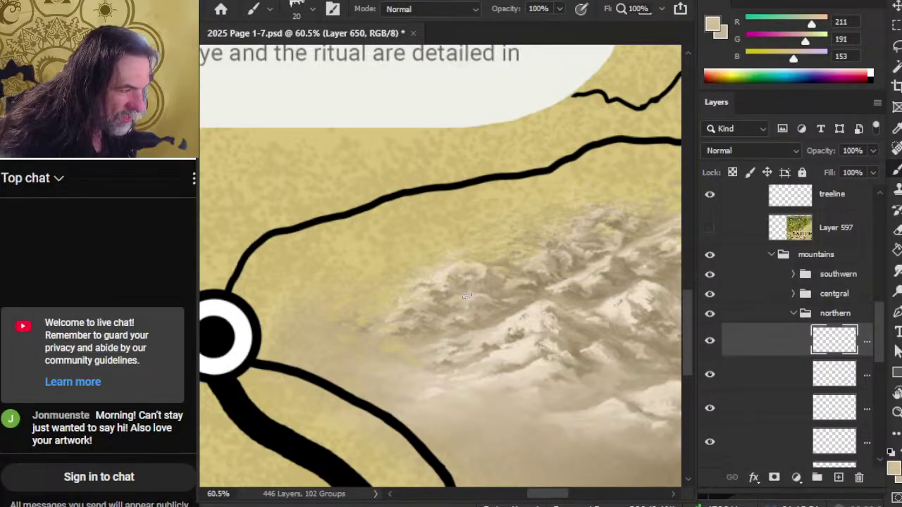
pyautogui.press('r')
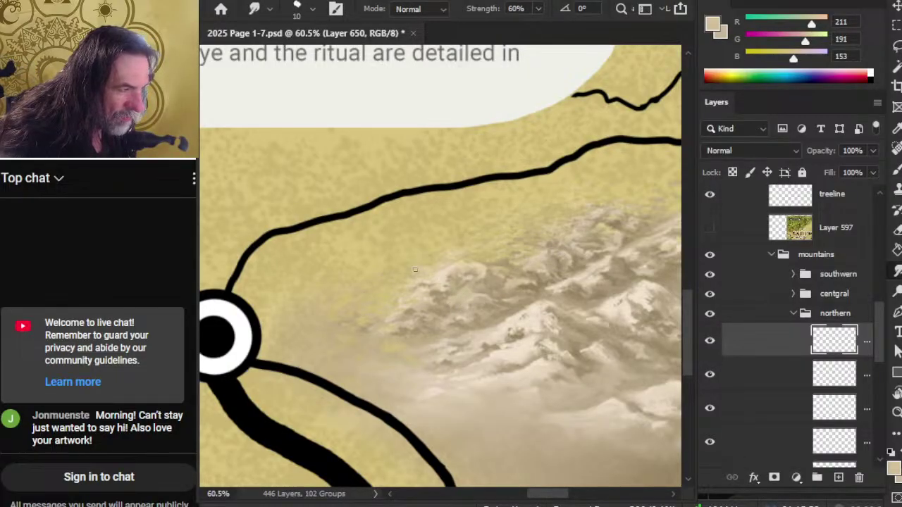
pyautogui.press('b')
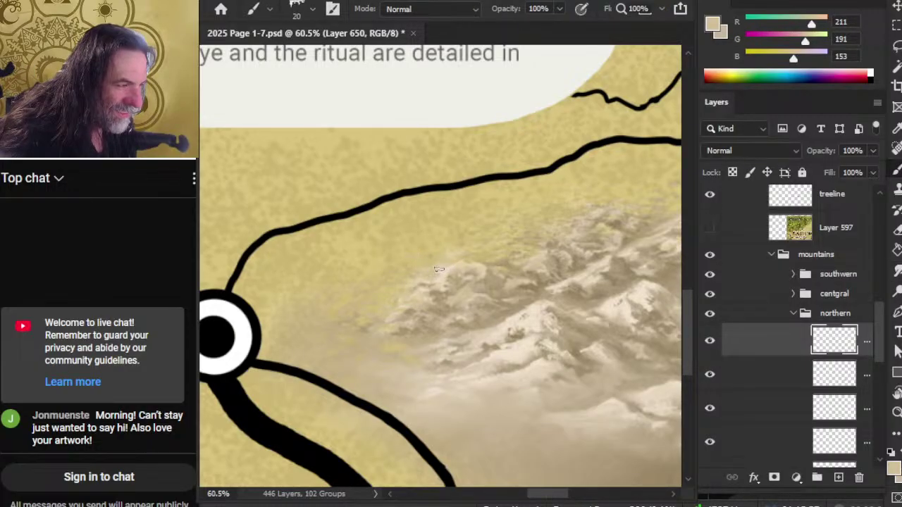
pyautogui.press('r')
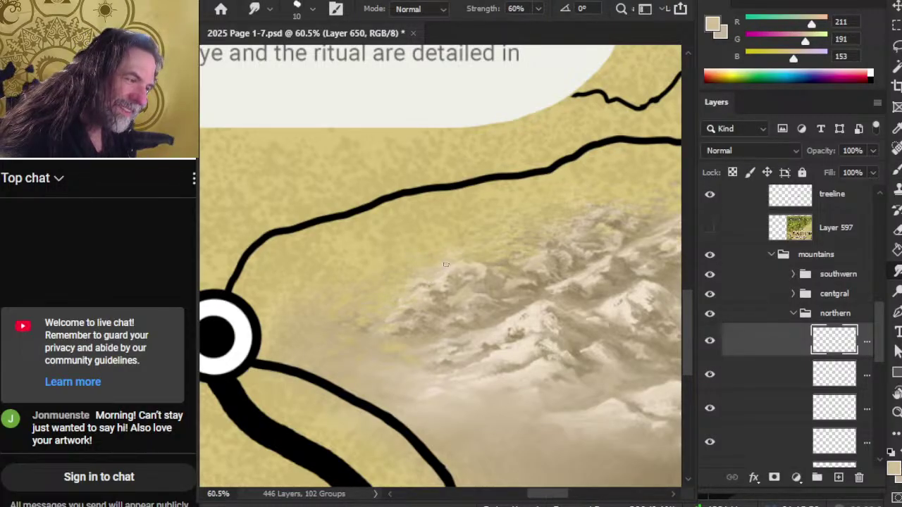
pyautogui.press('b')
# Sample yellowish tan (RGB 211, 191, 138) and blend the range's northwestern edge into the parchment ground with paint and smudge strokes.
pyautogui.keyDown('alt'); pyautogui.click(419, 266); pyautogui.keyUp('alt')
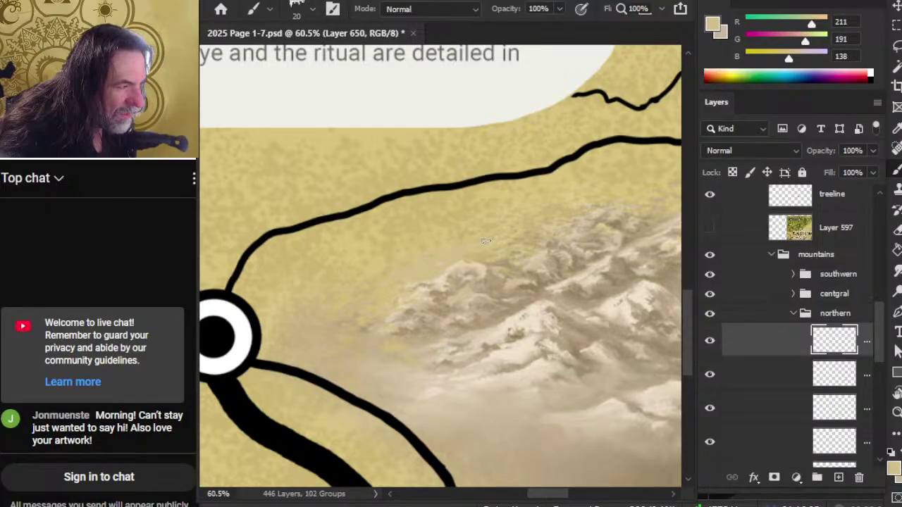
pyautogui.press('r')
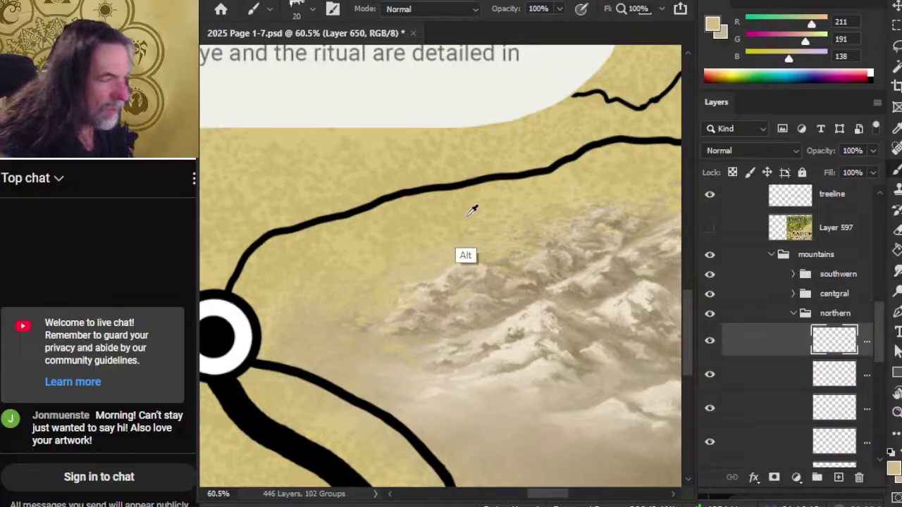
pyautogui.press('z')
pyautogui.press('r')
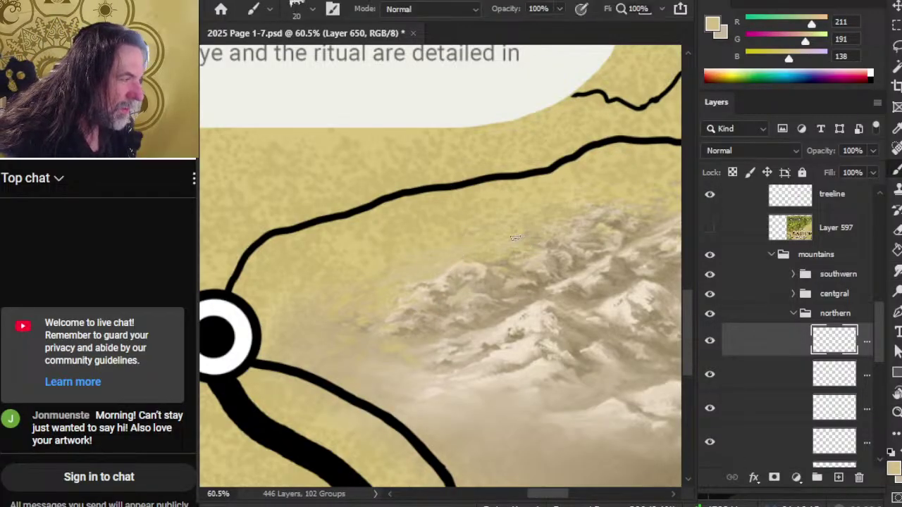
pyautogui.press('b')
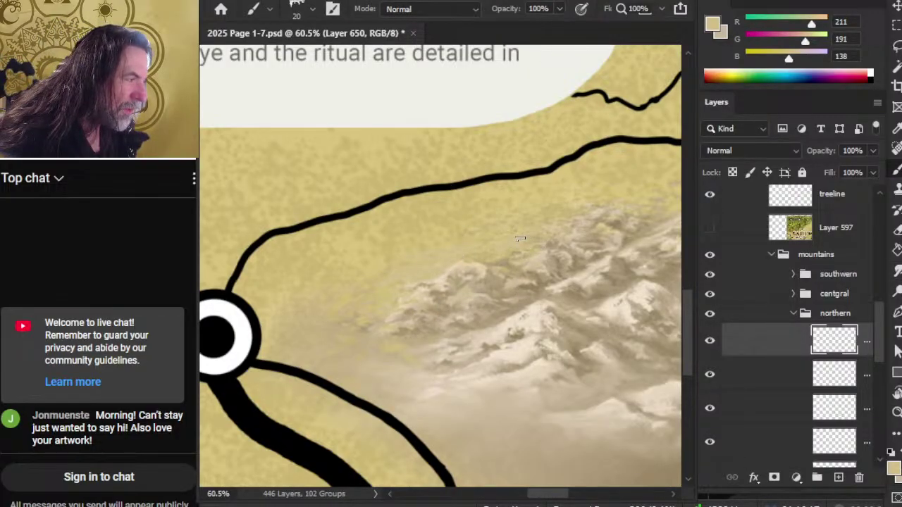
pyautogui.press('r')
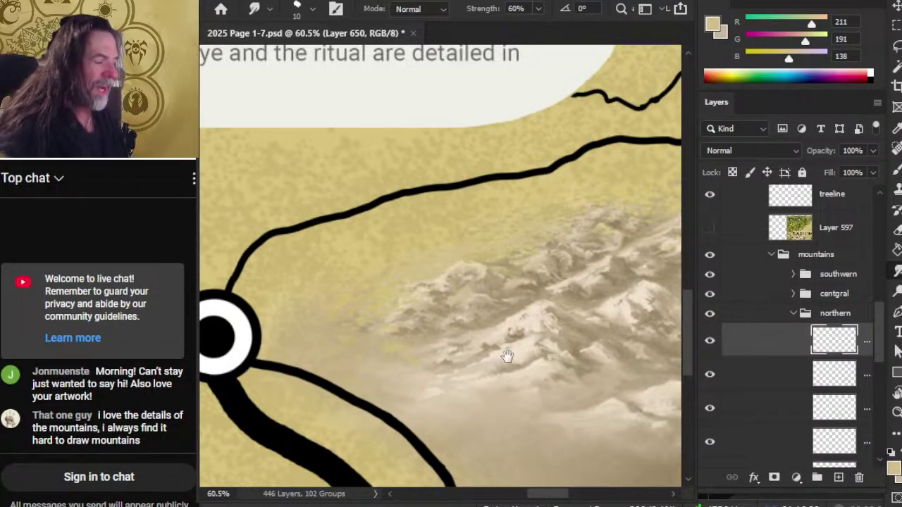
# Inspect the northern range up close and from afar, toggling the centgral group's visibility to compare the mountains with and without it.
pyautogui.scroll(-3, 503, 359)
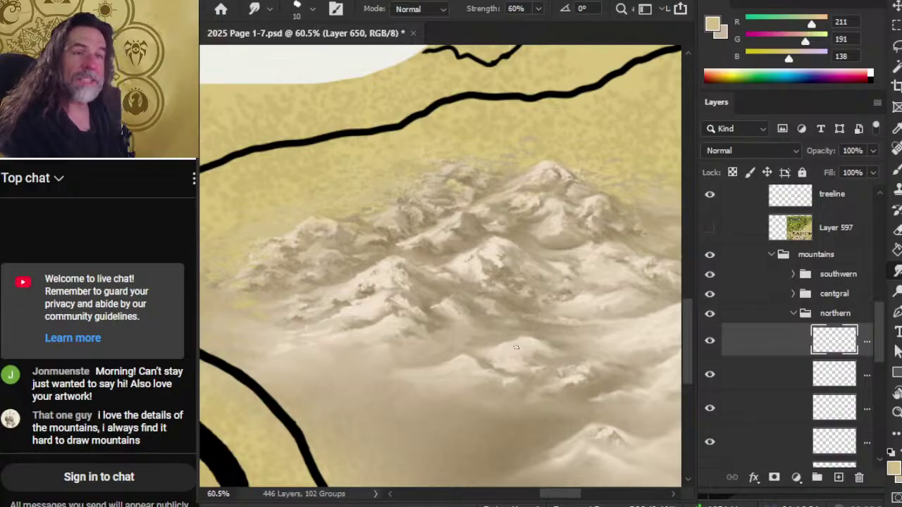
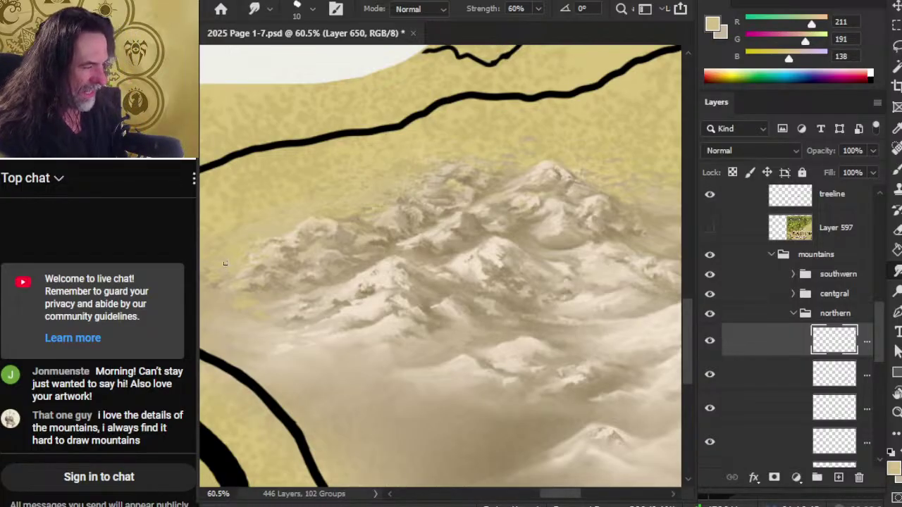
pyautogui.scroll(-3, 453, 298)
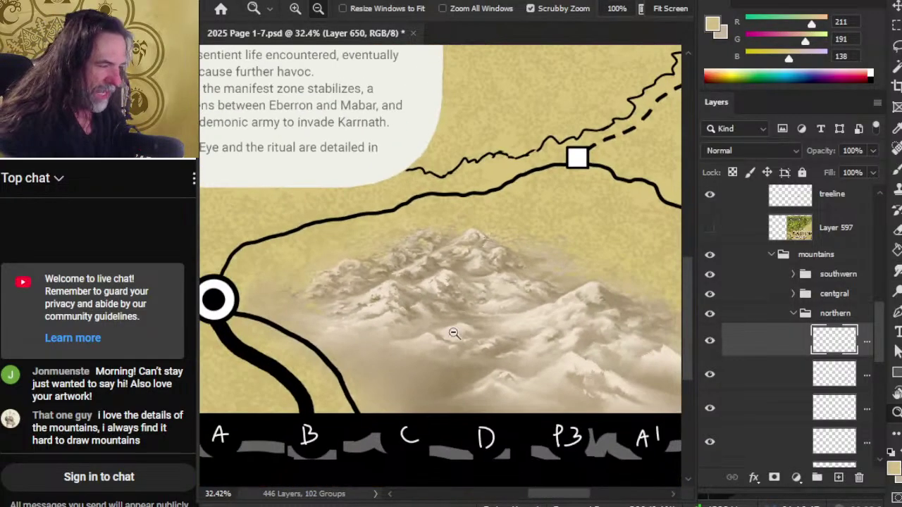
pyautogui.moveTo(468, 322)
pyautogui.mouseDown()
pyautogui.moveTo(412, 339)
pyautogui.moveTo(383, 303)
pyautogui.mouseUp()
pyautogui.scroll(2, 398, 291)
pyautogui.moveTo(443, 296); pyautogui.dragTo(584, 312)
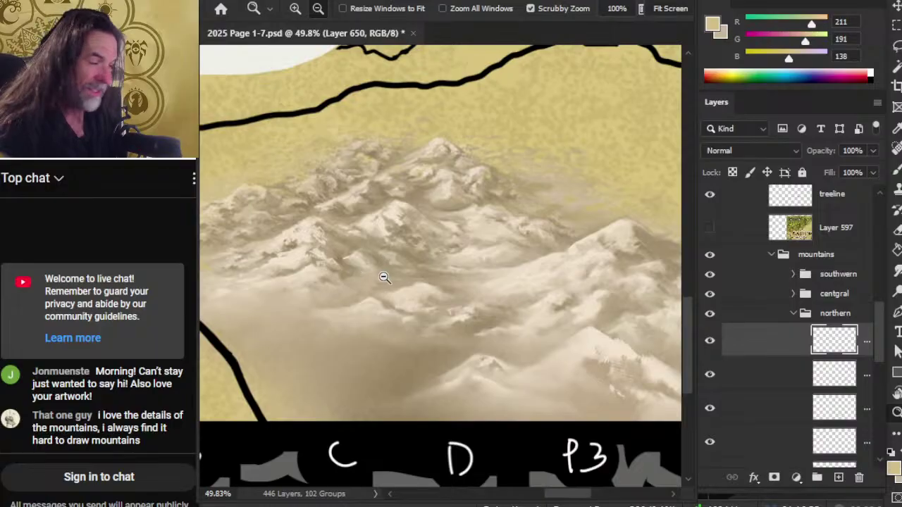
pyautogui.scroll(2, 378, 276)
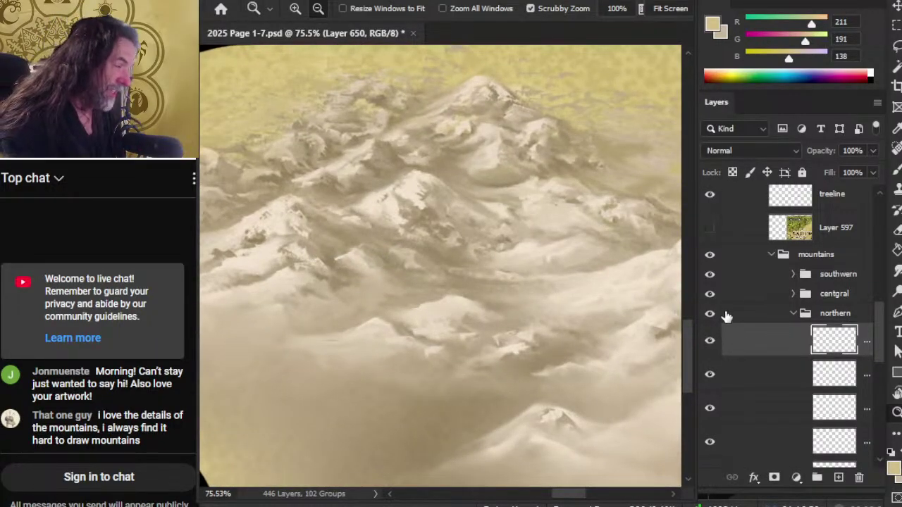
pyautogui.click(710, 295)
pyautogui.click(711, 295)
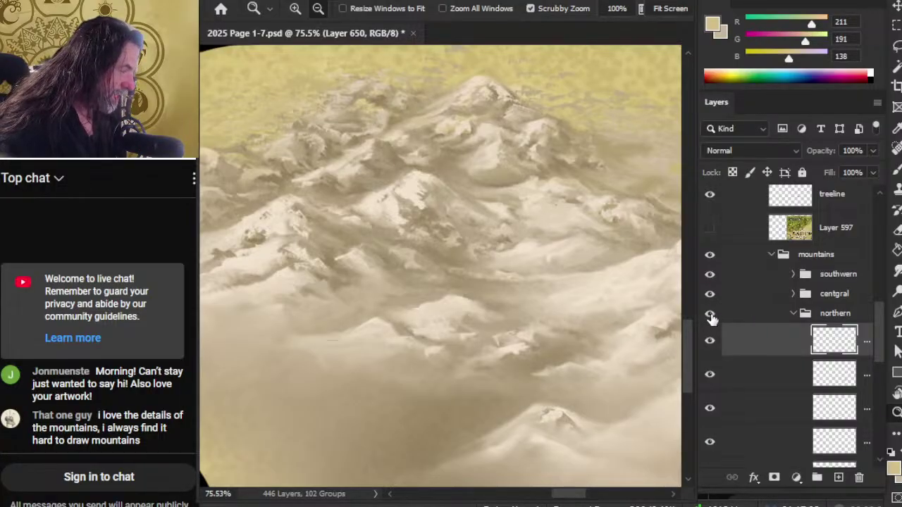
pyautogui.click(709, 294)
pyautogui.click(710, 295)
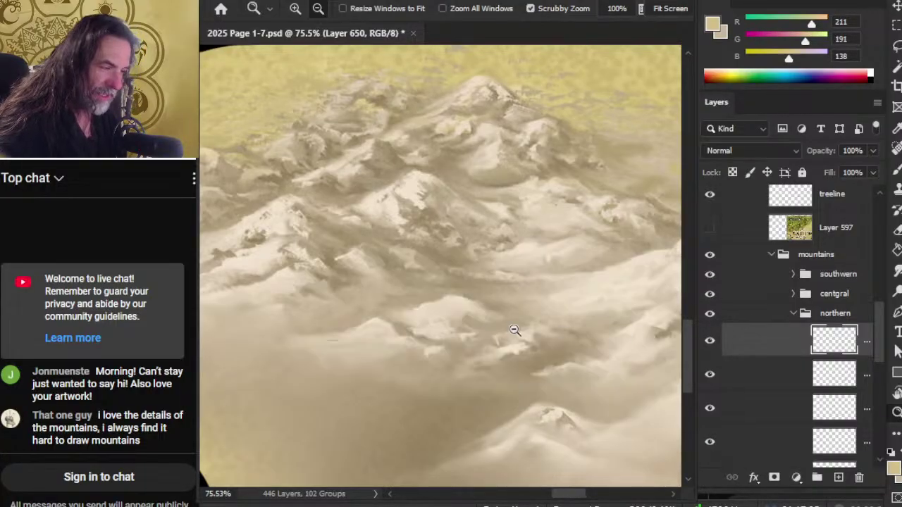
# Examine the range's southeastern mountains, and toggle the northern group's top layer to compare the mountains with and without the new highlights.
pyautogui.moveTo(504, 282); pyautogui.dragTo(302, 187)
pyautogui.moveTo(556, 332)
pyautogui.mouseDown()
pyautogui.moveTo(393, 244)
pyautogui.moveTo(417, 284)
pyautogui.moveTo(336, 305)
pyautogui.moveTo(348, 307)
pyautogui.mouseUp()
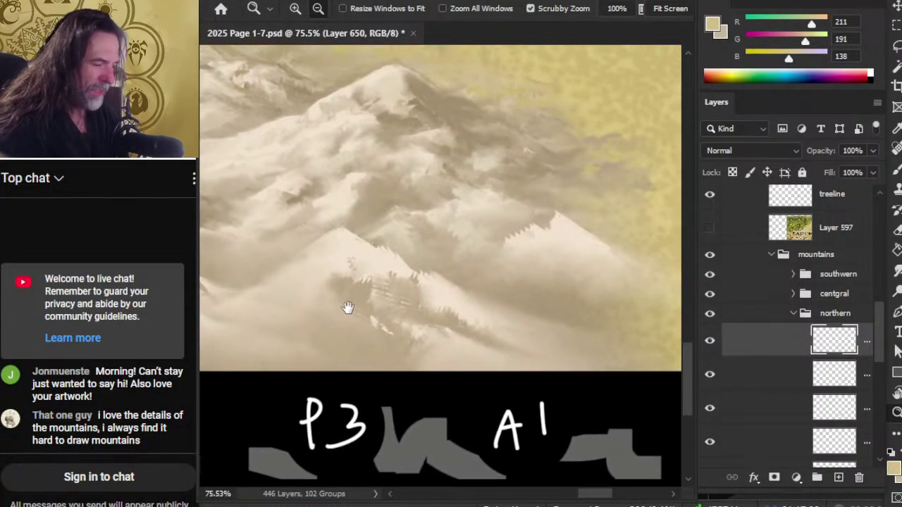
pyautogui.scroll(-2, 425, 235)
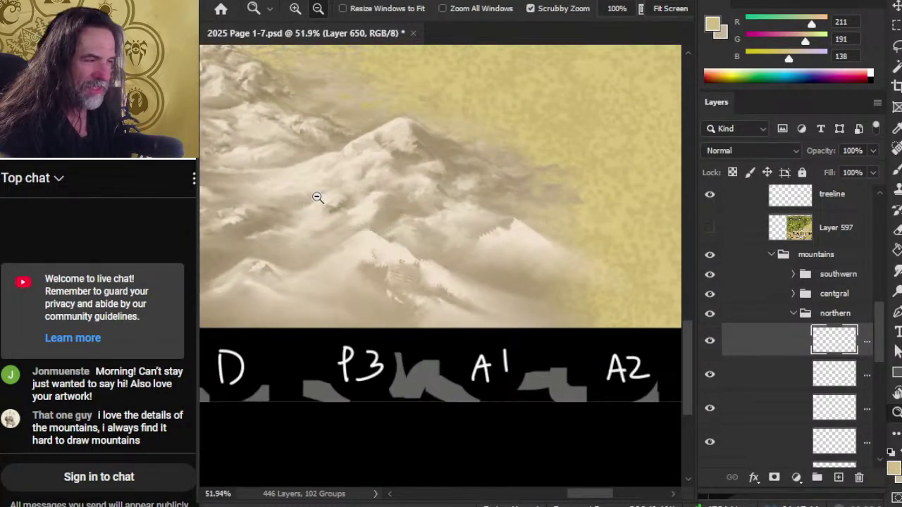
pyautogui.moveTo(317, 197); pyautogui.dragTo(425, 265)
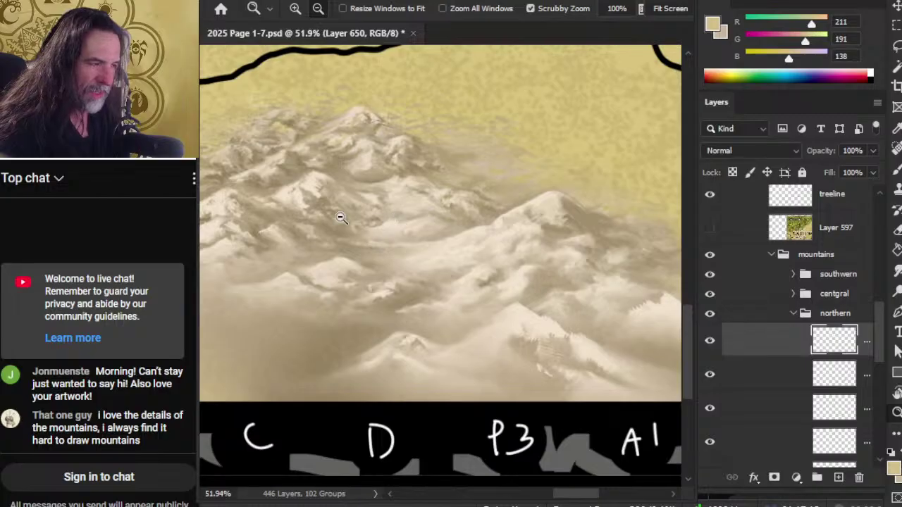
pyautogui.click(709, 340)
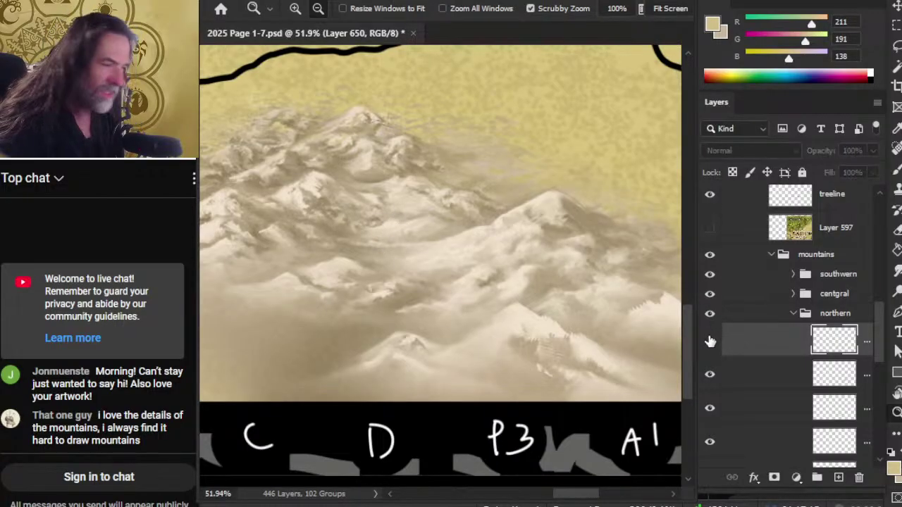
pyautogui.click(709, 341)
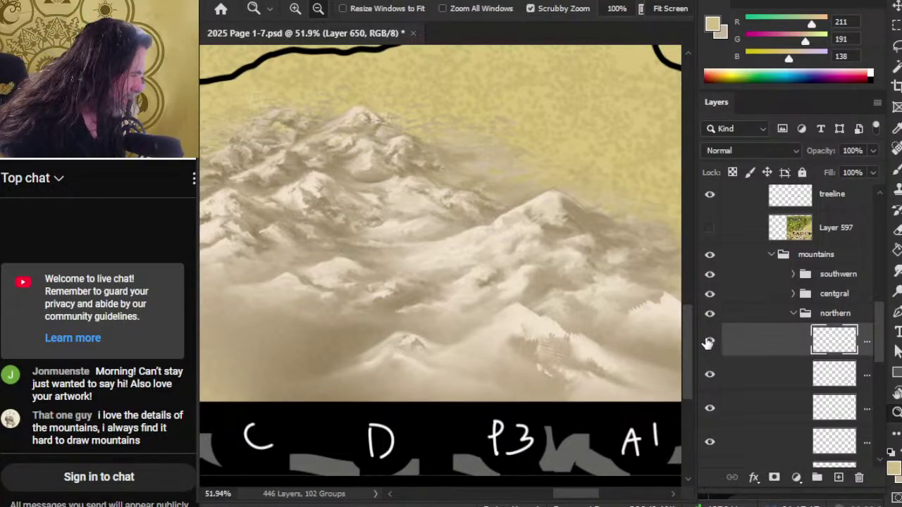
pyautogui.click(709, 341)
pyautogui.click(709, 341)
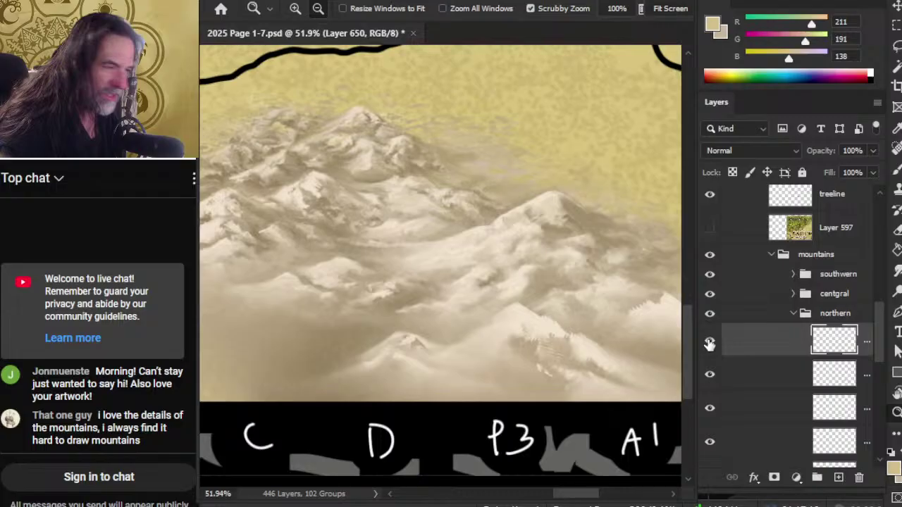
# Toggle the centgral group and the northern group's top layer on and off in turn to compare their contributions.
pyautogui.click(709, 295)
pyautogui.click(710, 294)
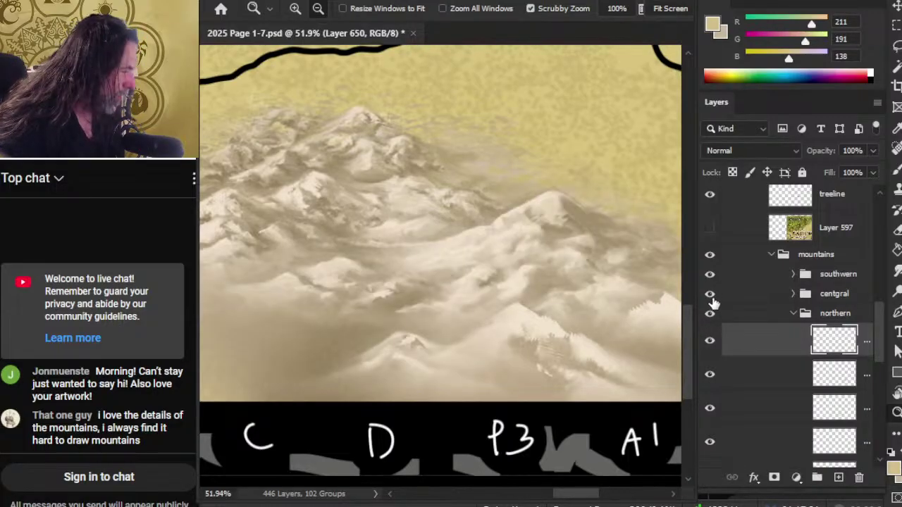
pyautogui.click(710, 295)
pyautogui.click(710, 295)
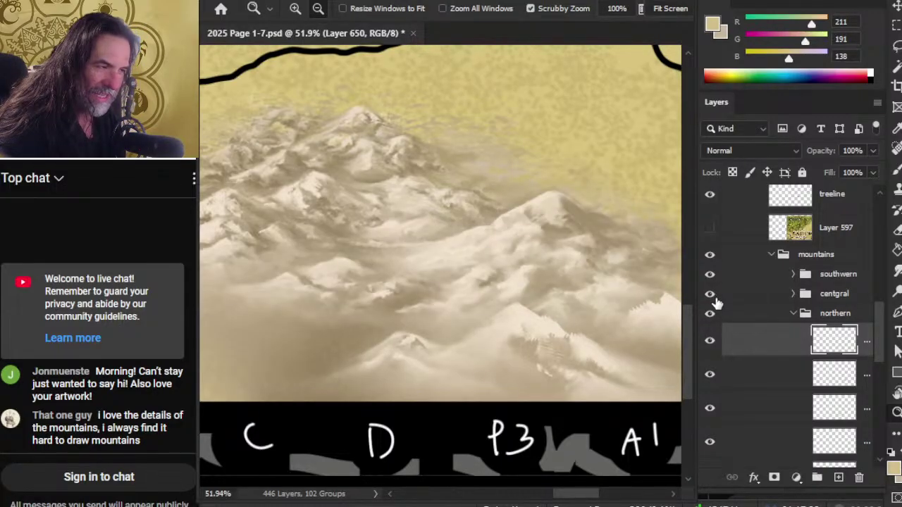
pyautogui.click(710, 340)
pyautogui.click(710, 340)
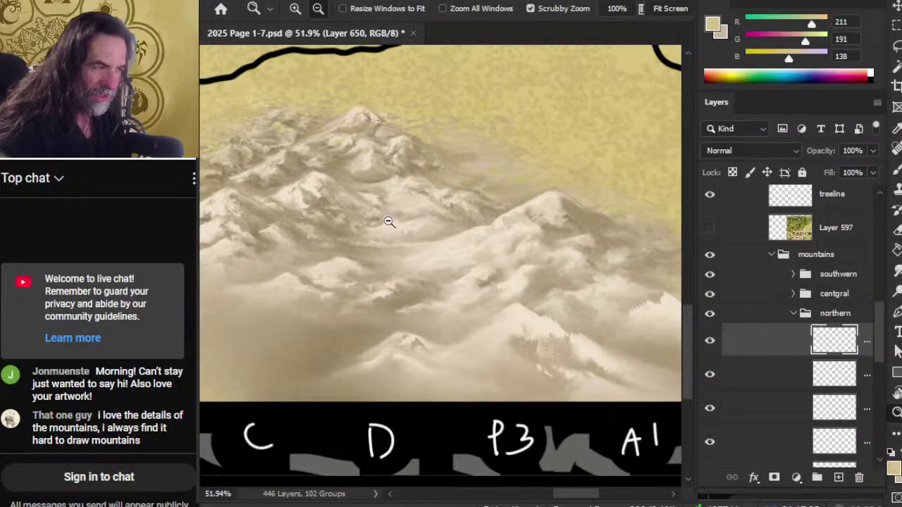
# Sample pale cream (RGB 219, 201, 179) and paint and smudge snow highlights into the hollow east of the range's central peak.
pyautogui.moveTo(366, 220); pyautogui.dragTo(394, 229)
pyautogui.keyDown('alt'); pyautogui.click(381, 253); pyautogui.keyUp('alt')
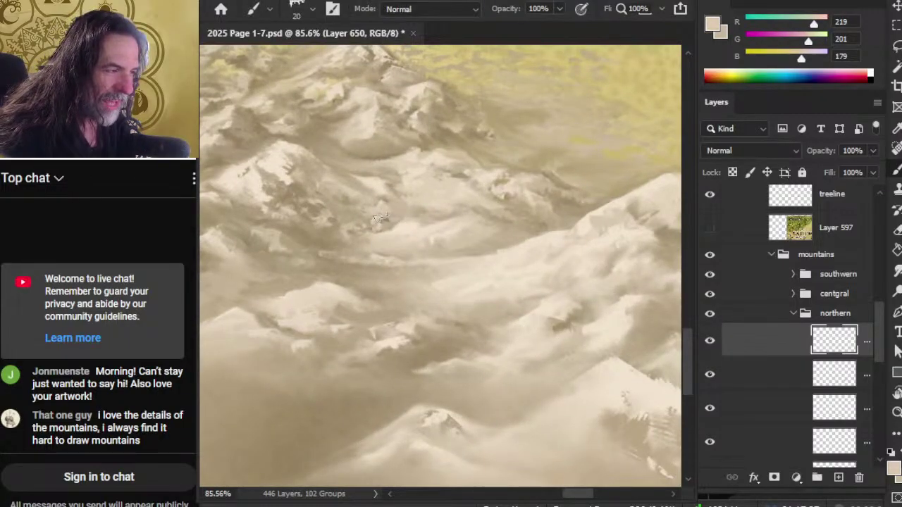
pyautogui.press('r')
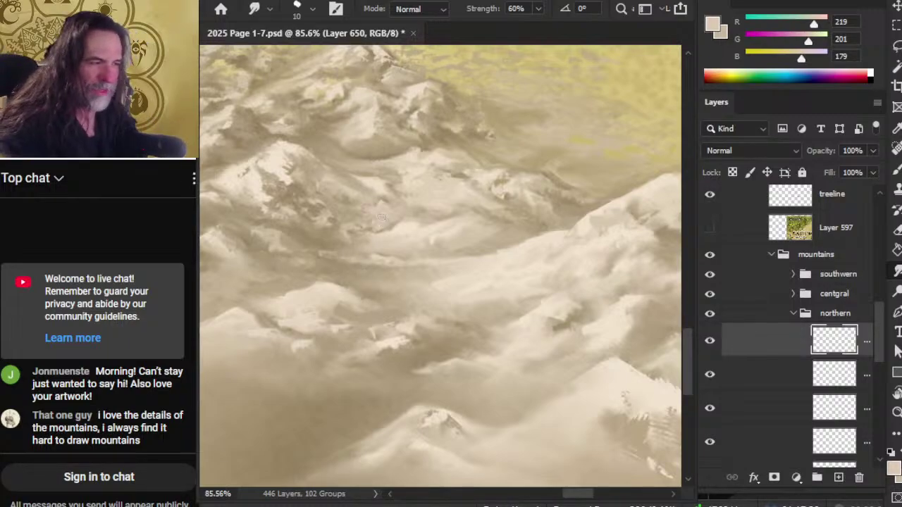
pyautogui.press('z')
pyautogui.moveTo(409, 271)
pyautogui.mouseDown()
pyautogui.moveTo(393, 276)
pyautogui.moveTo(358, 329)
pyautogui.mouseUp()
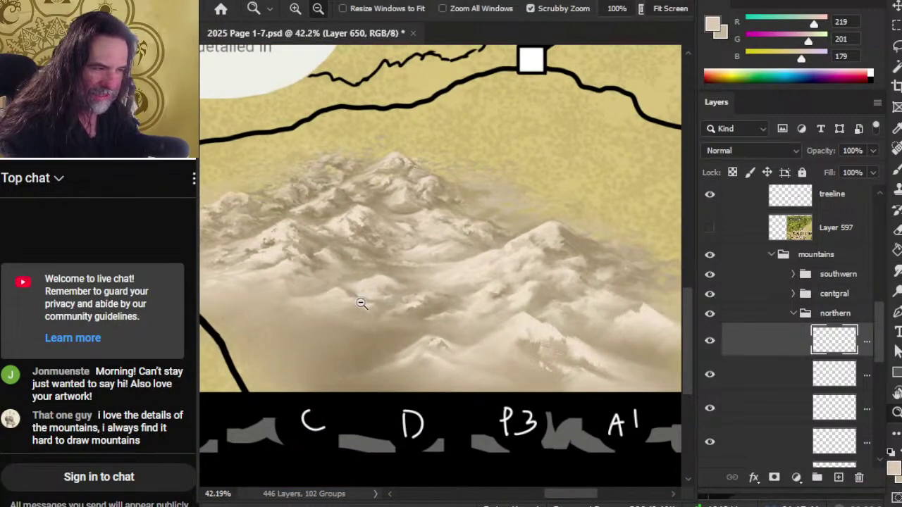
pyautogui.moveTo(359, 241)
pyautogui.mouseDown()
pyautogui.moveTo(422, 255)
pyautogui.moveTo(436, 243)
pyautogui.mouseUp()
pyautogui.press('b')
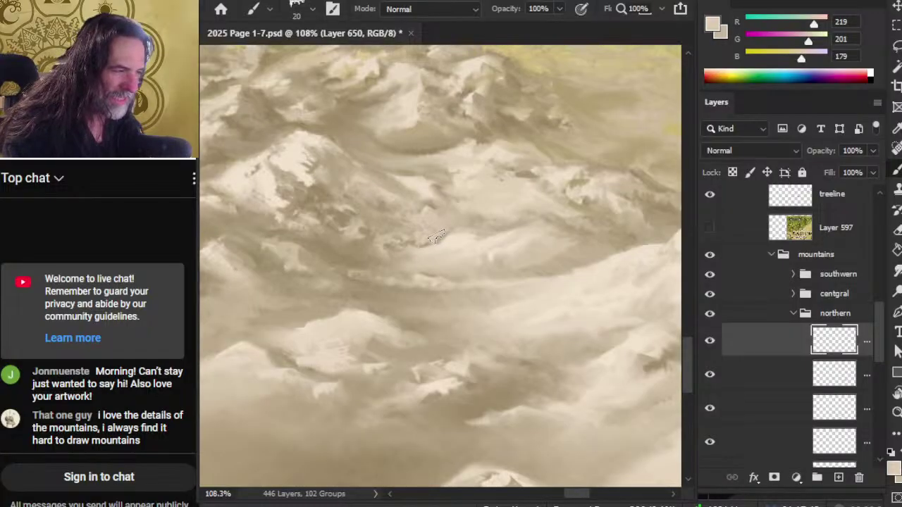
pyautogui.press('r')
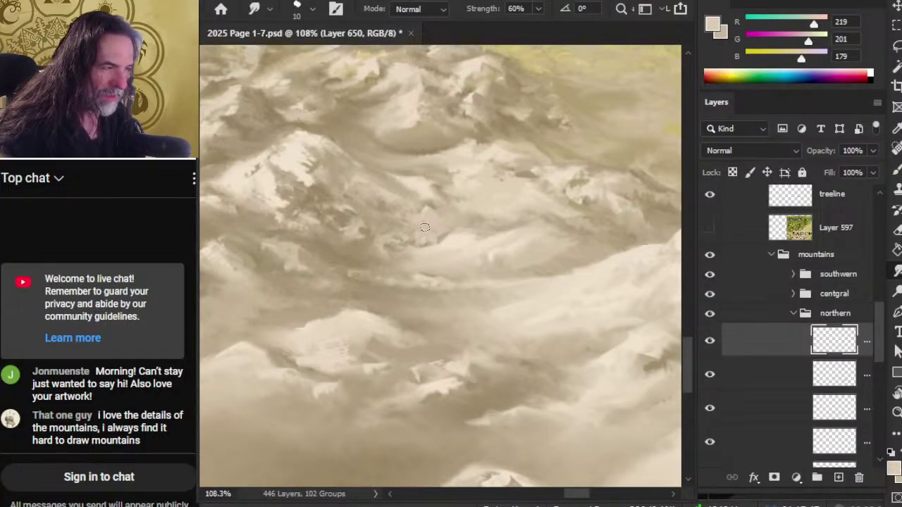
pyautogui.press('b')
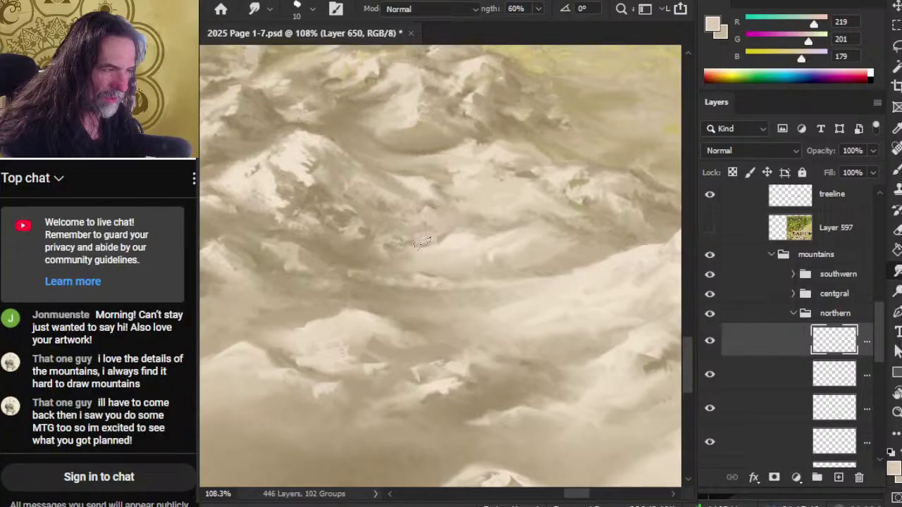
# Sample grey-brown (RGB 180, 164, 132) and work shading into the same hollow, softening it with smudge strokes.
pyautogui.keyDown('alt'); pyautogui.click(402, 215); pyautogui.keyUp('alt')
pyautogui.press('r')
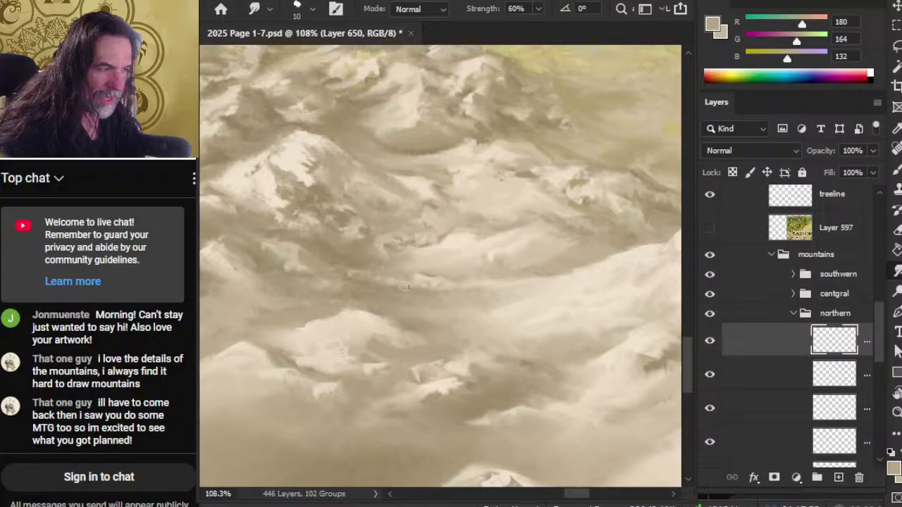
pyautogui.press('z')
pyautogui.moveTo(404, 289); pyautogui.dragTo(386, 308)
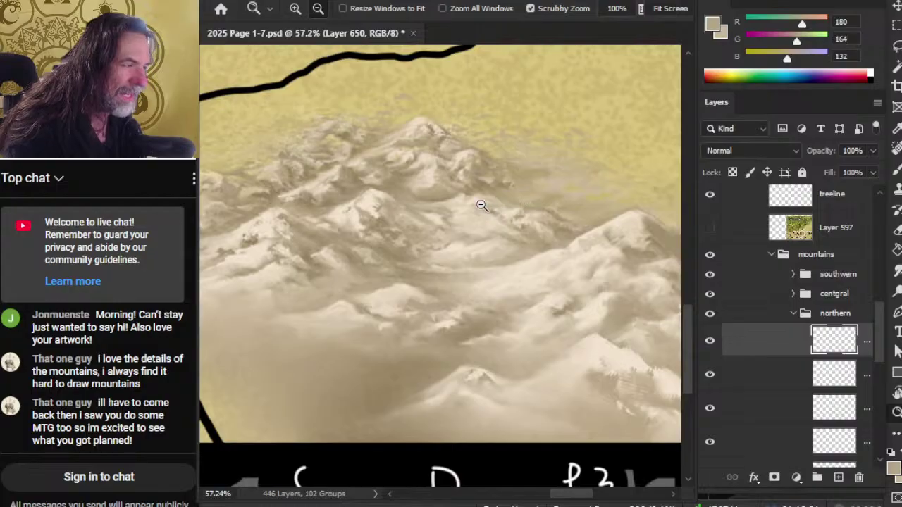
# Sample darker brown (RGB 164, 149, 116) and shade the snowy ridge southeast of the main peak, smudging the strokes.
pyautogui.moveTo(482, 205); pyautogui.dragTo(493, 212)
pyautogui.press('b')
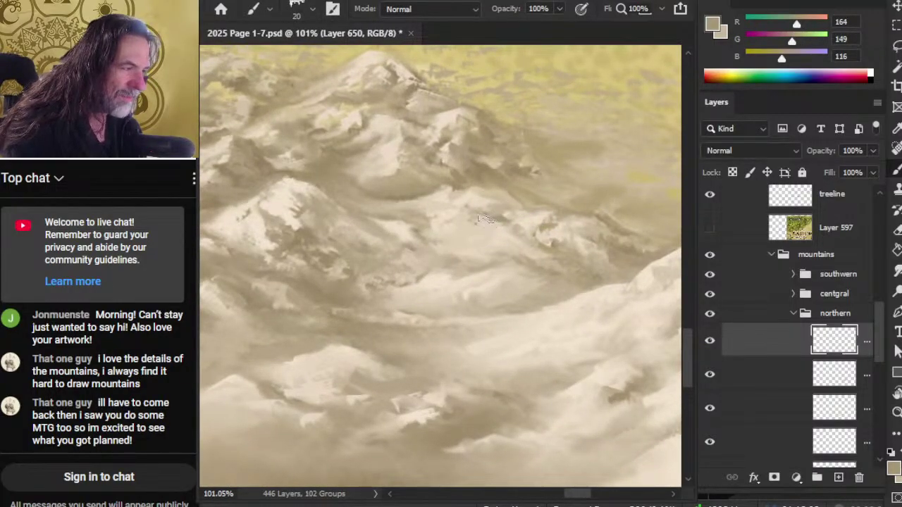
pyautogui.press('r')
pyautogui.moveTo(487, 219)
pyautogui.mouseDown()
pyautogui.moveTo(524, 237)
pyautogui.moveTo(500, 218)
pyautogui.moveTo(533, 230)
pyautogui.moveTo(479, 221)
pyautogui.mouseUp()
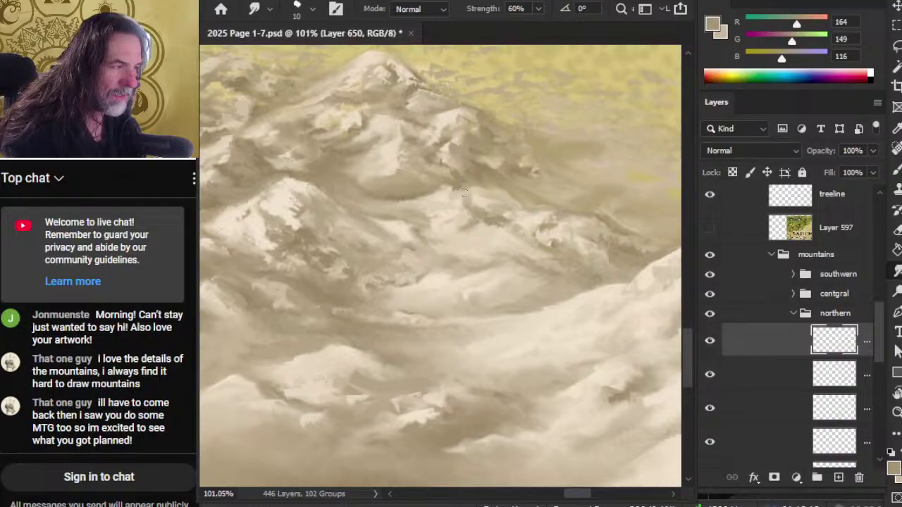
# Refine the saddle between the main peak and the ridge with brush and smudge strokes, sampling light brown (RGB 191, 174, 143).
pyautogui.press('b')
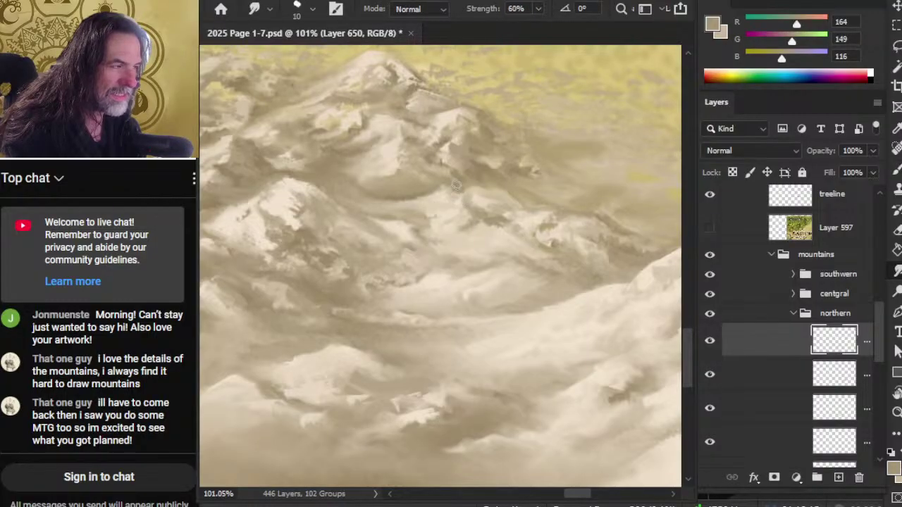
pyautogui.press('b')
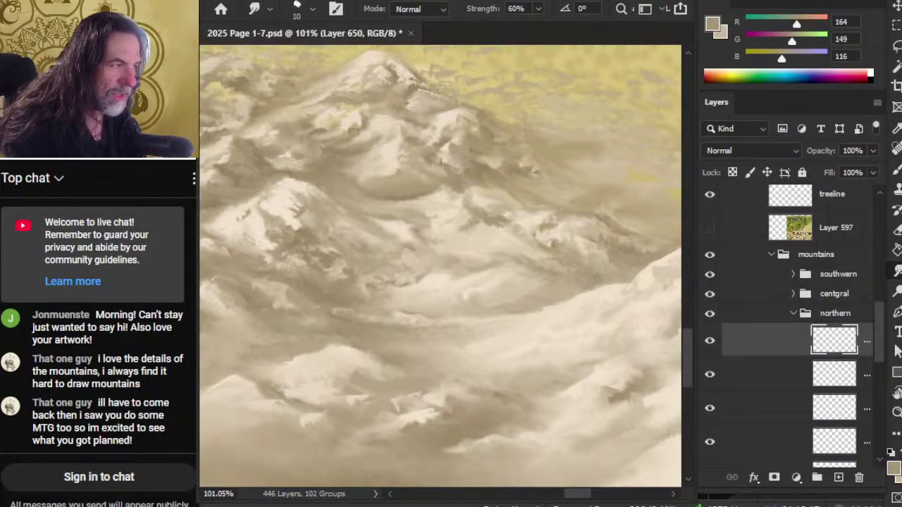
pyautogui.press('b')
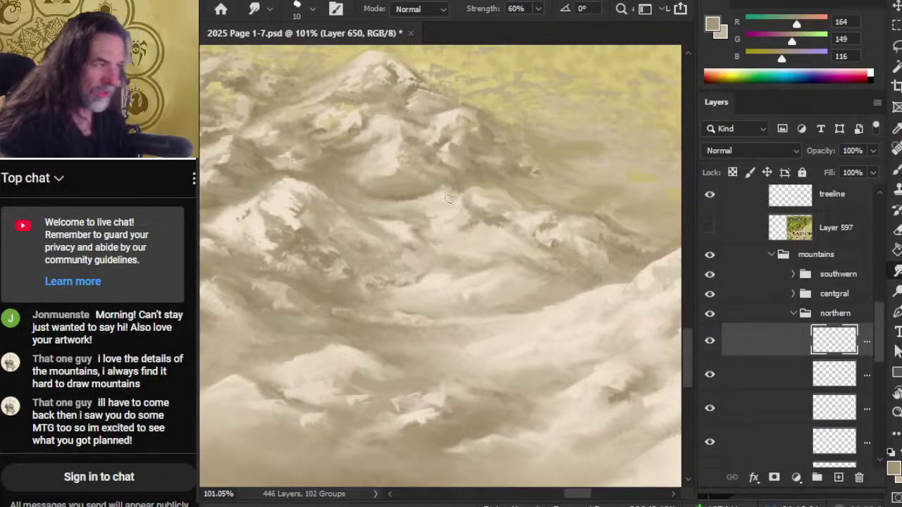
pyautogui.press('b')
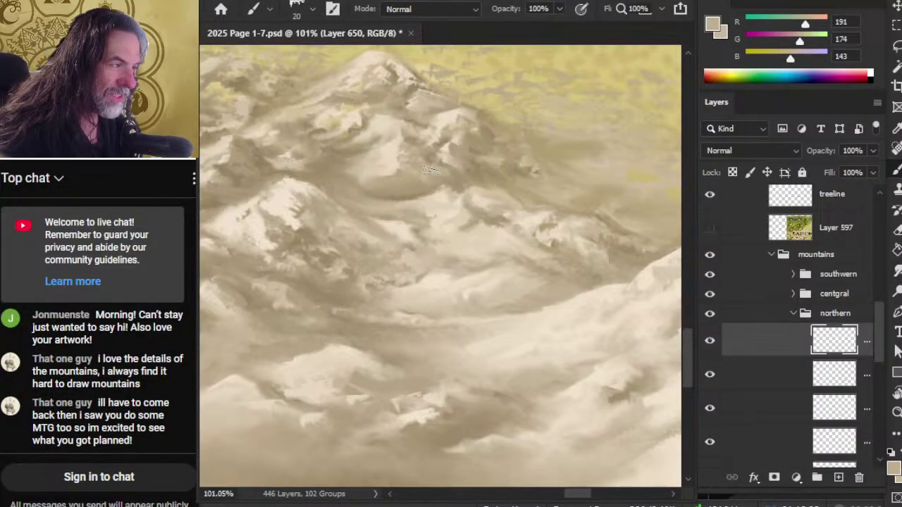
pyautogui.press('b')
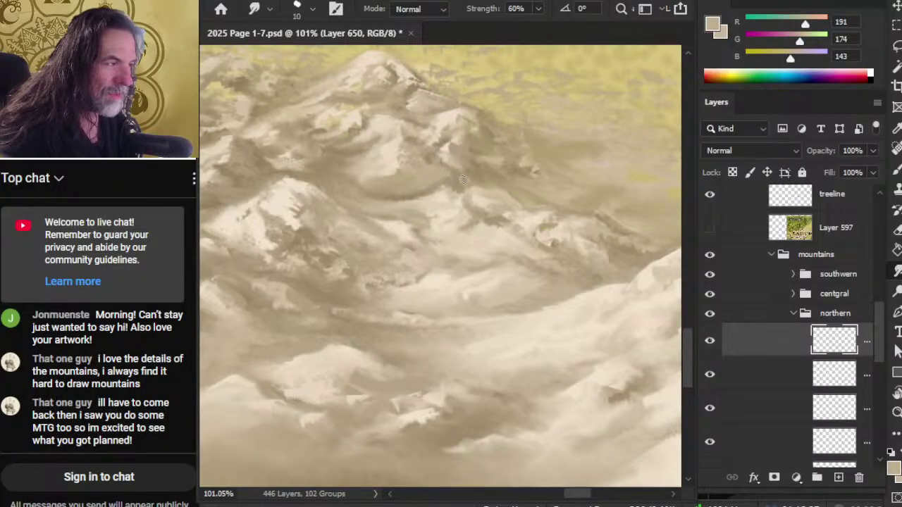
# Sample dark brown (RGB 161, 143, 107) and paint and smudge shadows down the main peak's southeastern slope.
pyautogui.press('b')
pyautogui.keyDown('alt'); pyautogui.click(455, 177); pyautogui.keyUp('alt')
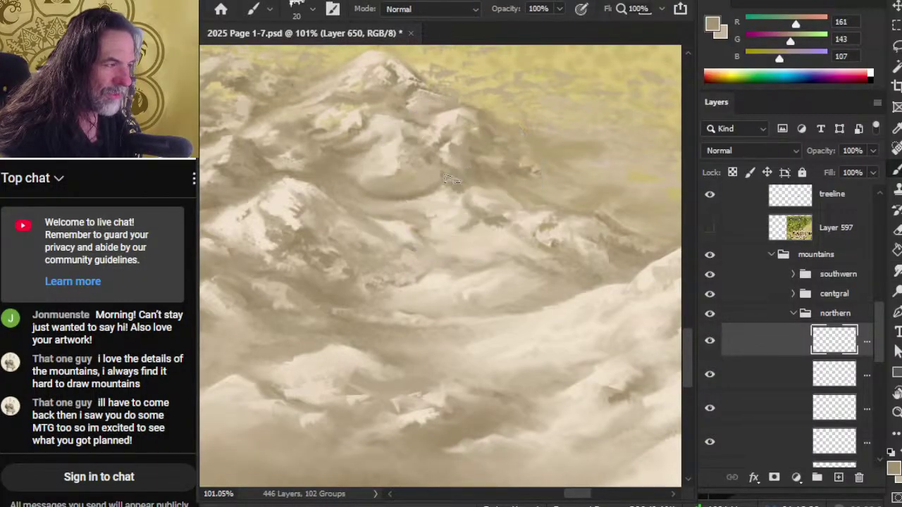
pyautogui.press('b')
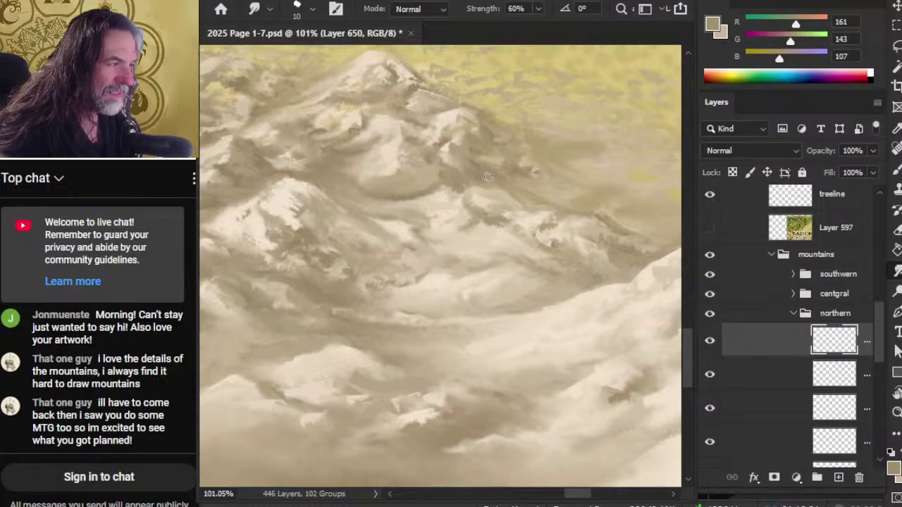
pyautogui.press('b')
pyautogui.press('b')
pyautogui.press('b')
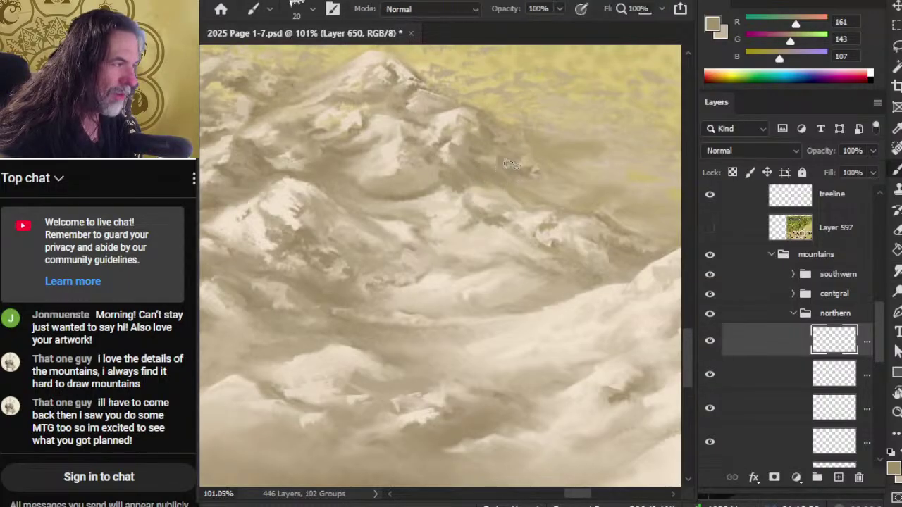
pyautogui.press('b')
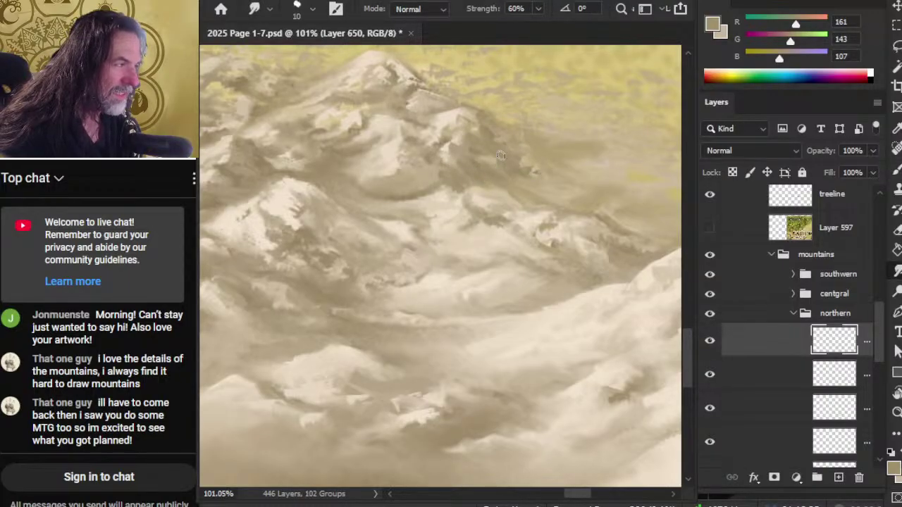
pyautogui.press('b')
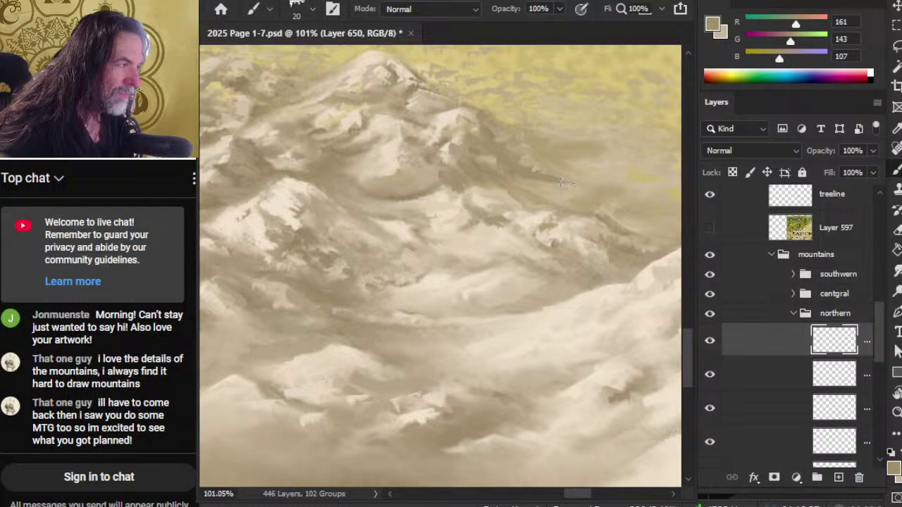
pyautogui.press('b')
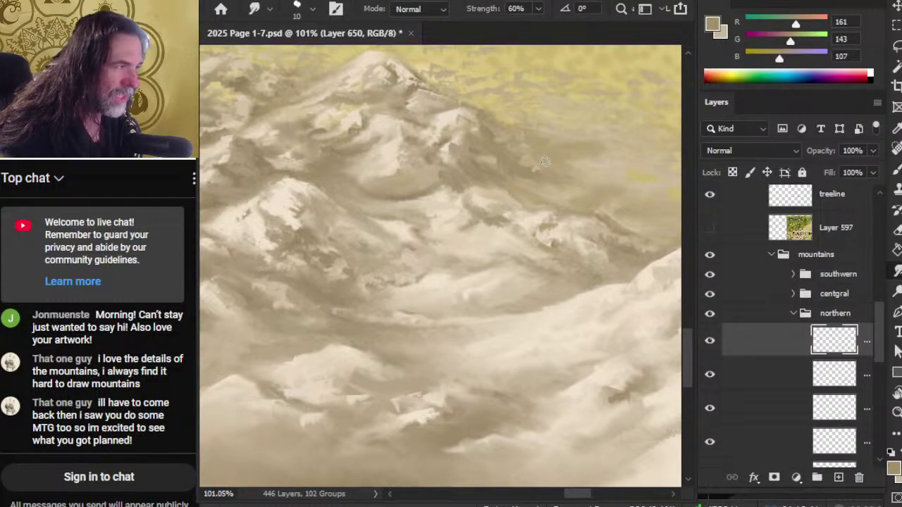
# Sample mid tan (RGB 193, 174, 144) and cream (RGB 231, 215, 193), and paint and smudge lighter tones on the southeastern slope and ridge.
pyautogui.keyDown('alt'); pyautogui.click(488, 168); pyautogui.keyUp('alt')
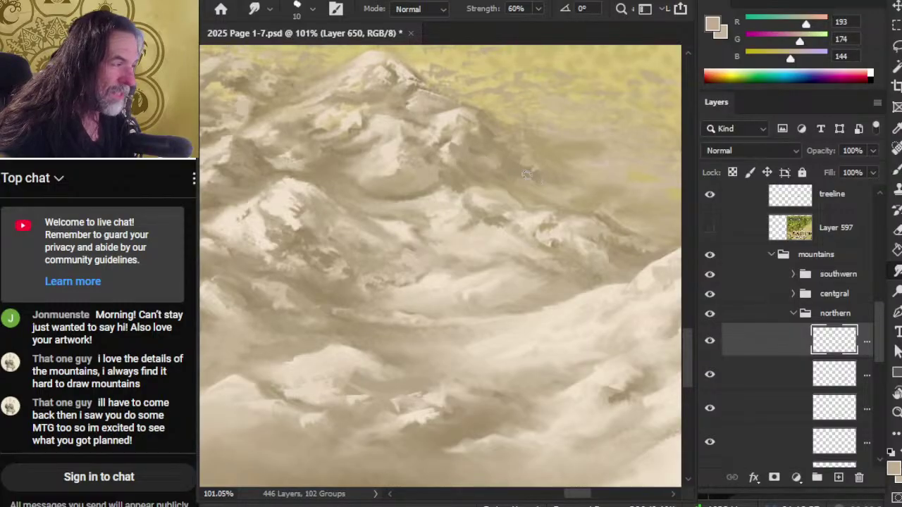
pyautogui.press('b')
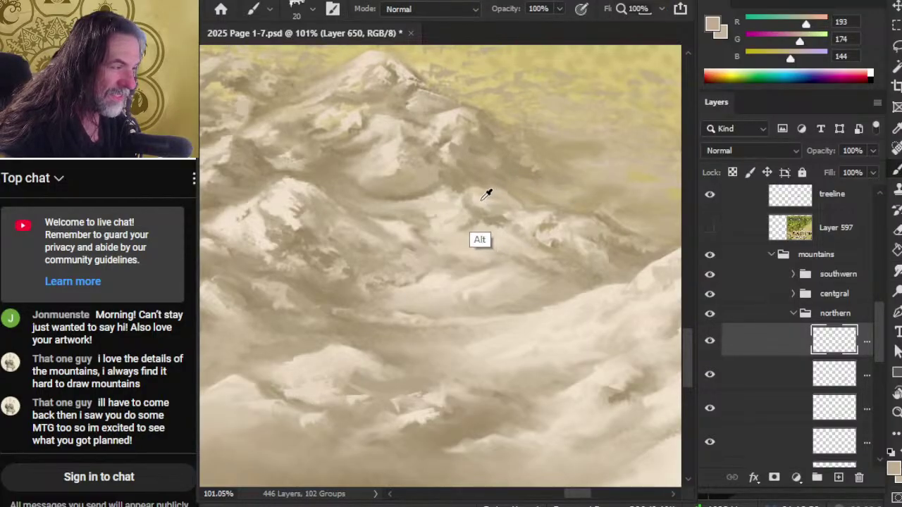
pyautogui.keyDown('alt'); pyautogui.click(483, 198); pyautogui.keyUp('alt')
pyautogui.press('r')
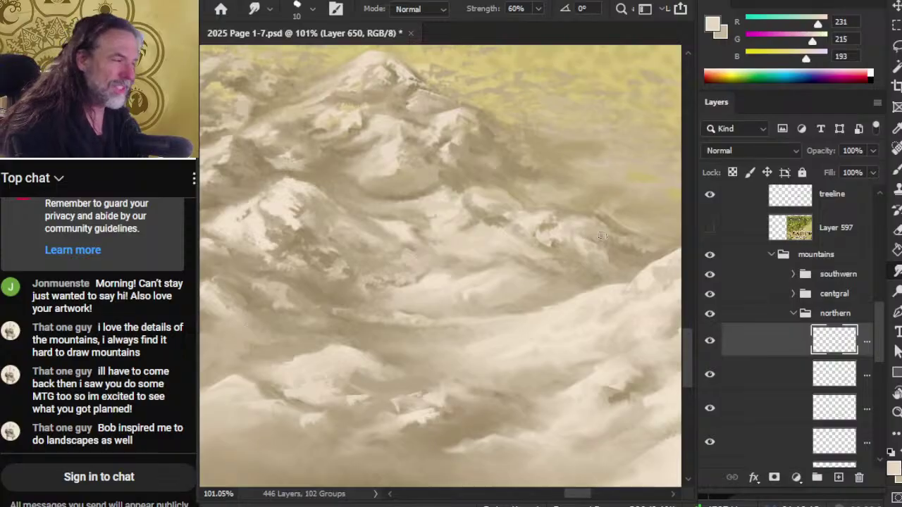
# Sample brown (RGB 164, 149, 116) and paint shadows along the ridge southeast of the main peak, smudging them smooth.
pyautogui.press('b')
pyautogui.keyDown('alt'); pyautogui.click(521, 219); pyautogui.keyUp('alt')
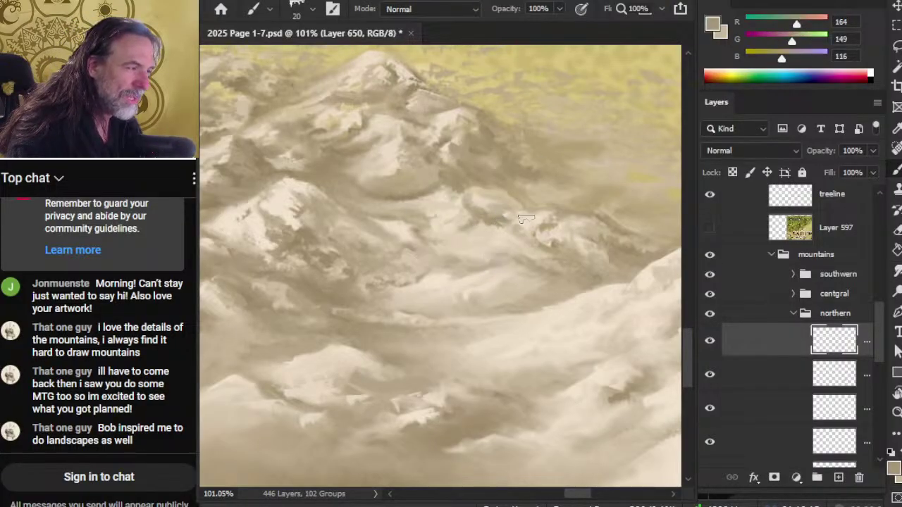
pyautogui.press('r')
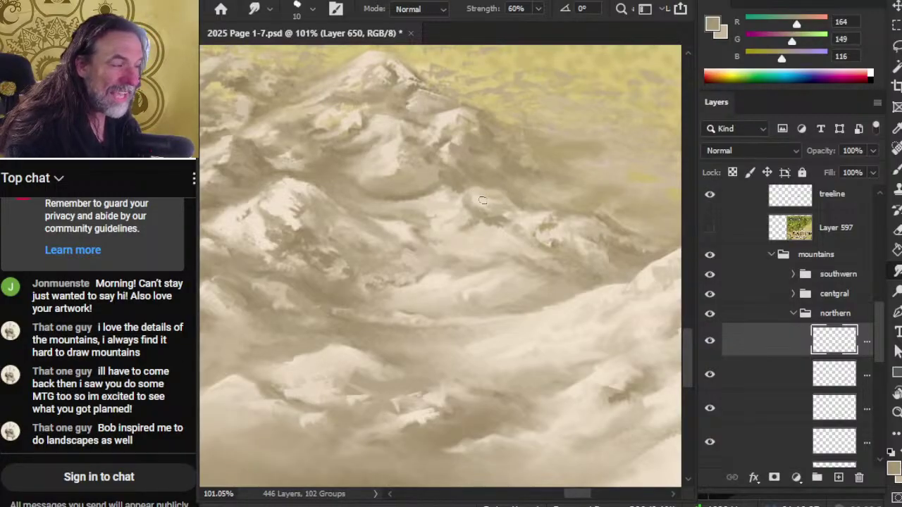
# Sample warm cream (RGB 220, 203, 168) and brush and smudge light snow over the top of the southeastern ridge.
pyautogui.keyDown('alt'); pyautogui.click(479, 185); pyautogui.keyUp('alt')
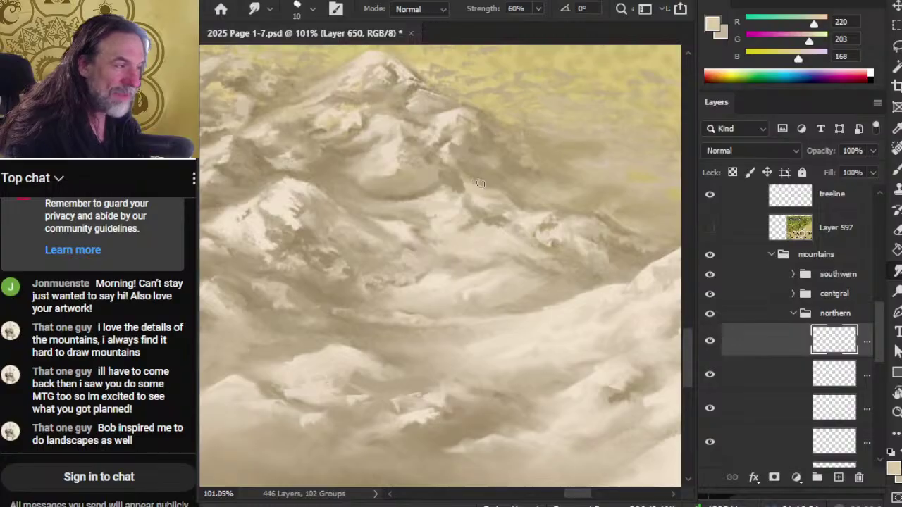
pyautogui.press('b')
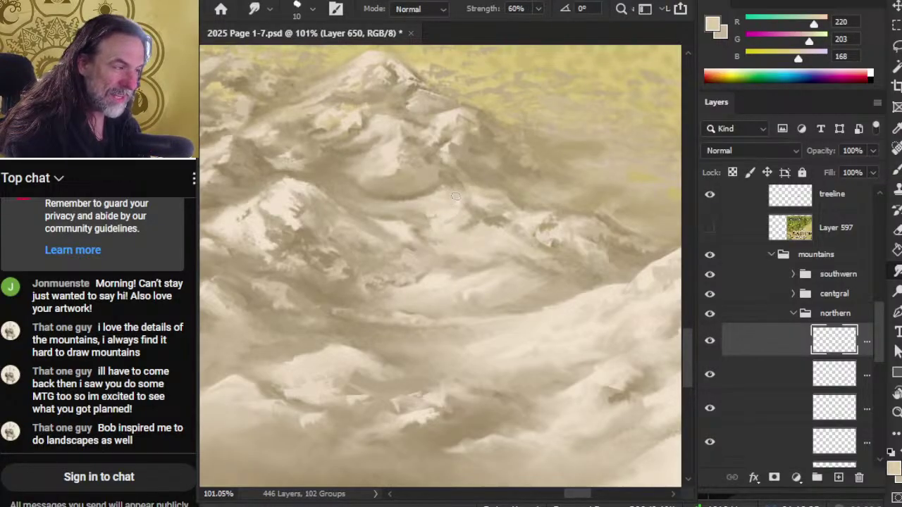
pyautogui.press('b')
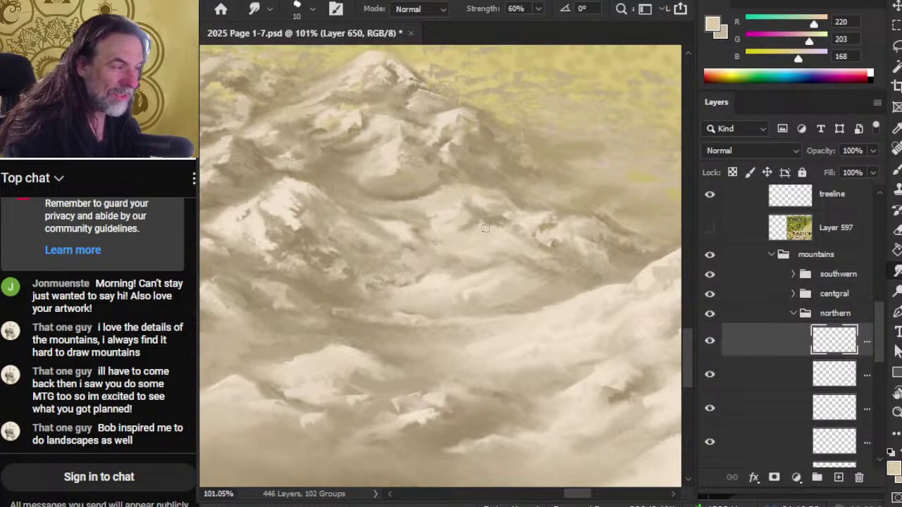
pyautogui.press('z')
pyautogui.moveTo(485, 227); pyautogui.dragTo(411, 241)
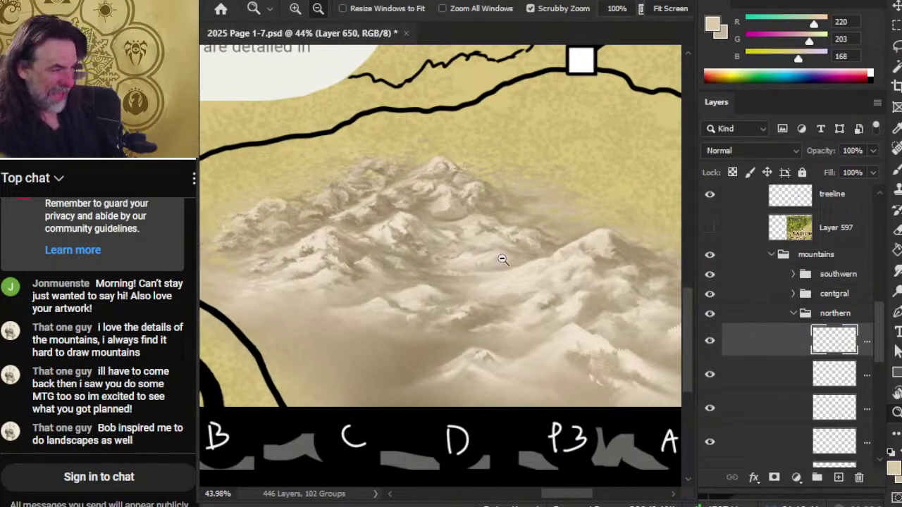
# Sample browns (RGB 187, 170, 141 and 172, 154, 126) and paint and smudge soft shading on the snow just below the main peak.
pyautogui.moveTo(500, 233); pyautogui.dragTo(554, 263)
pyautogui.moveTo(430, 240); pyautogui.dragTo(451, 233)
pyautogui.press('b')
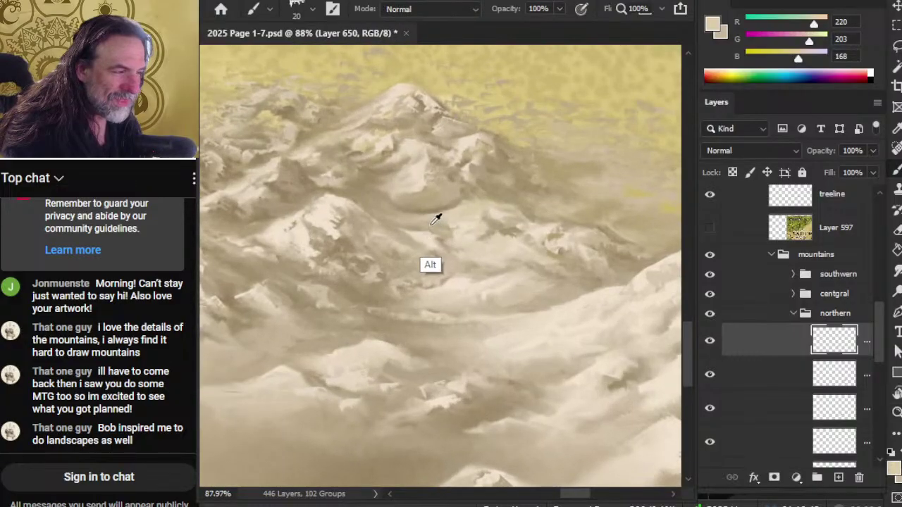
pyautogui.keyDown('alt'); pyautogui.click(437, 220); pyautogui.keyUp('alt')
pyautogui.press('r')
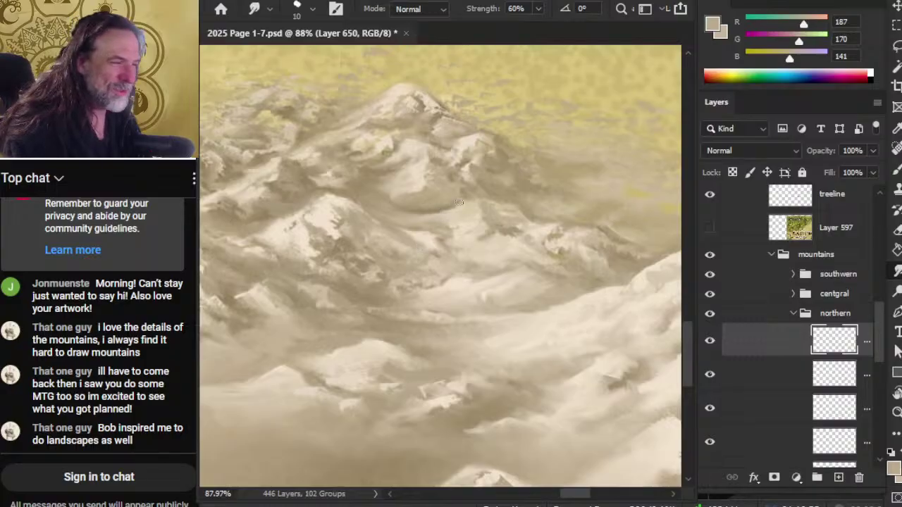
pyautogui.press('b')
pyautogui.moveTo(459, 202)
pyautogui.mouseDown()
pyautogui.moveTo(372, 185)
pyautogui.moveTo(377, 175)
pyautogui.moveTo(491, 179)
pyautogui.moveTo(594, 136)
pyautogui.moveTo(640, 136)
pyautogui.moveTo(590, 278)
pyautogui.moveTo(528, 342)
pyautogui.moveTo(440, 345)
pyautogui.mouseUp()
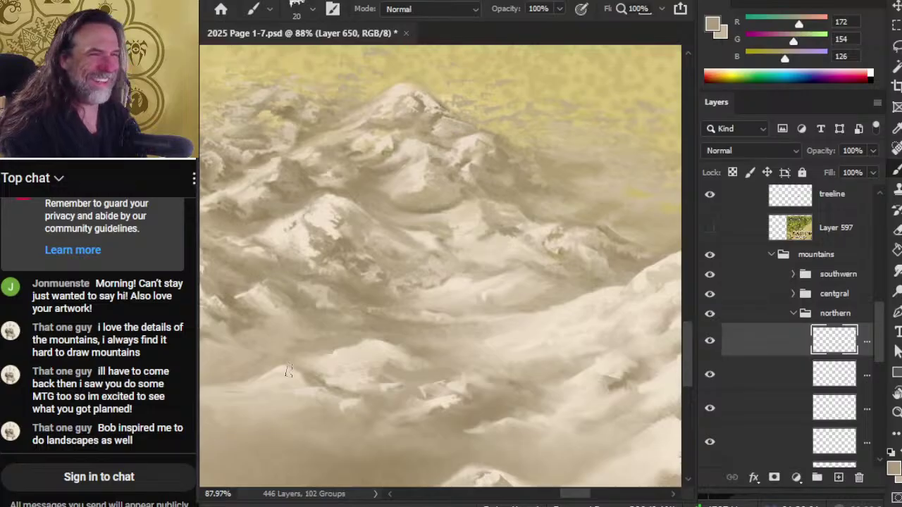
# Sample light tan (RGB 206, 190, 162) from the main peak's eastern flank and blend the neighbouring snow with paint and smudge strokes.
pyautogui.moveTo(444, 167)
pyautogui.mouseDown()
pyautogui.moveTo(497, 259)
pyautogui.moveTo(467, 217)
pyautogui.mouseUp()
pyautogui.keyDown('alt'); pyautogui.click(491, 224); pyautogui.keyUp('alt')
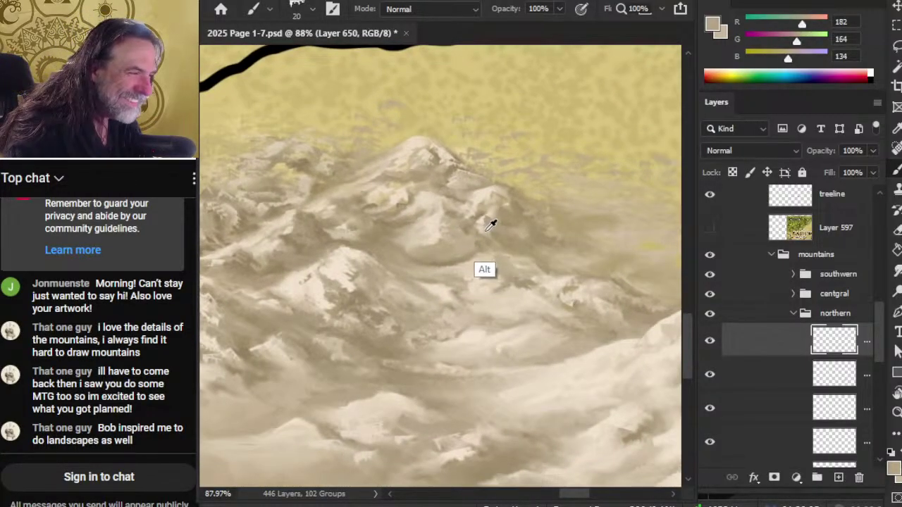
pyautogui.keyDown('alt'); pyautogui.click(491, 224); pyautogui.keyUp('alt')
pyautogui.press('r')
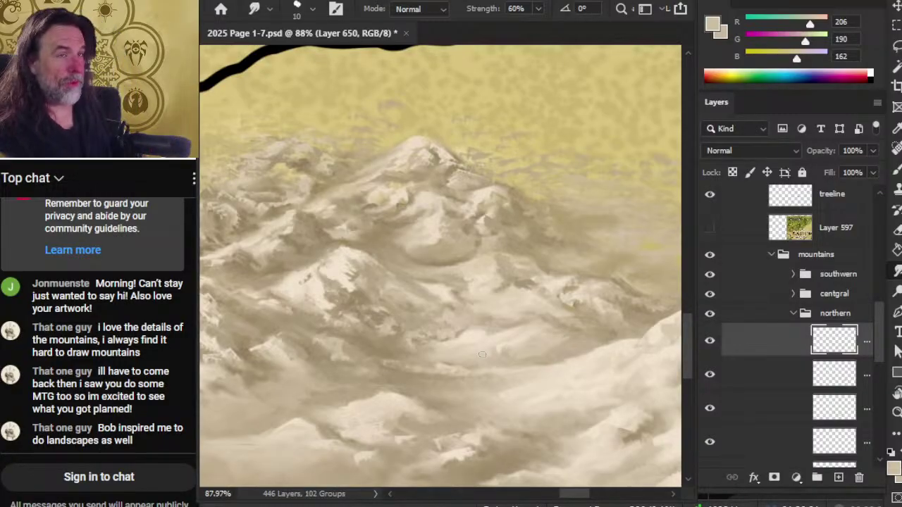
# Switch to the YouTube stream page in the browser and open the description's link for the 5 color mana spell point variant rules.
pyautogui.hotkey('alt', 'Tab')
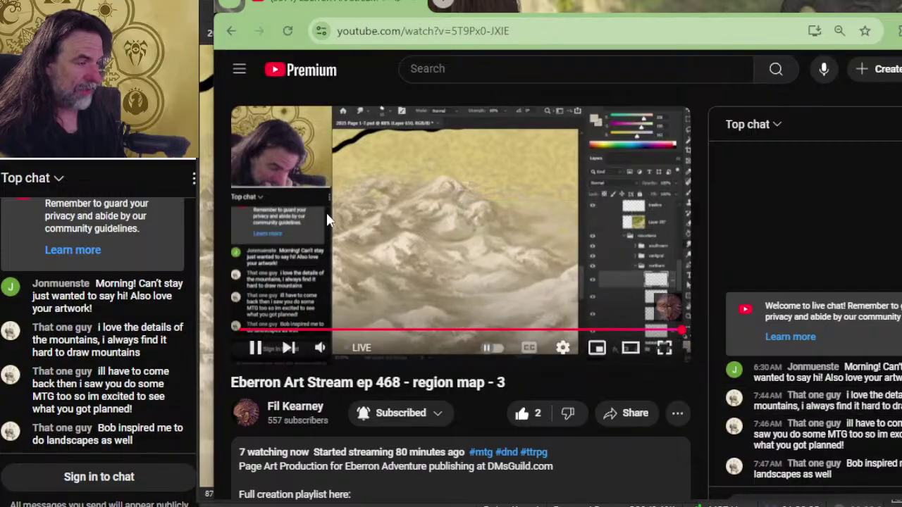
pyautogui.scroll(-4, 329, 215)
pyautogui.scroll(4, 329, 206)
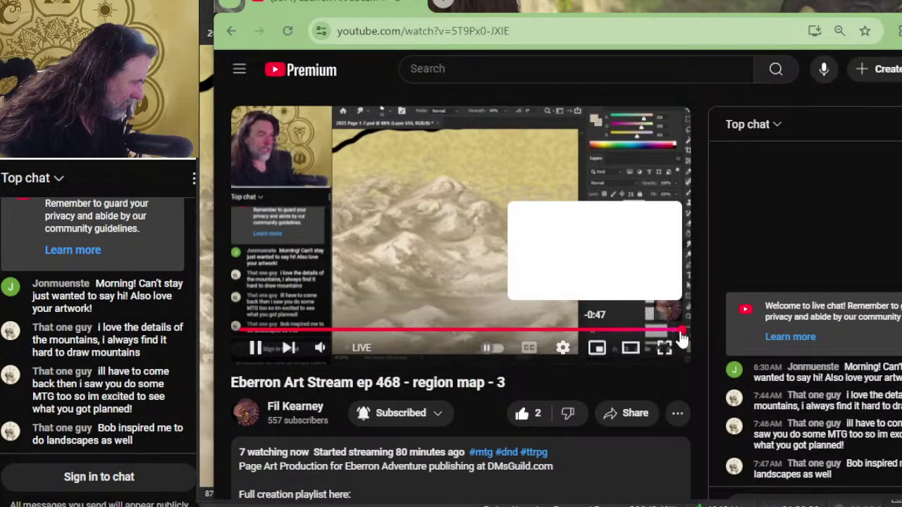
pyautogui.scroll(-8, 542, 263)
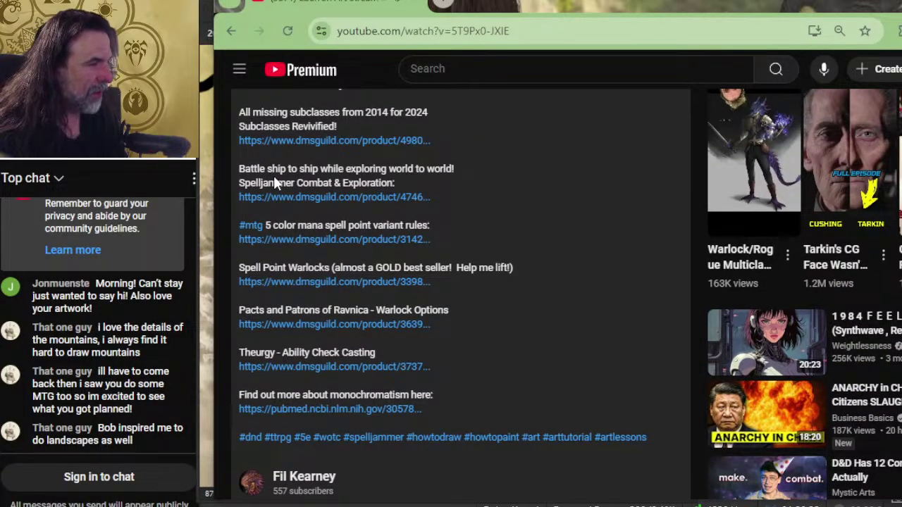
pyautogui.scroll(2, 341, 239)
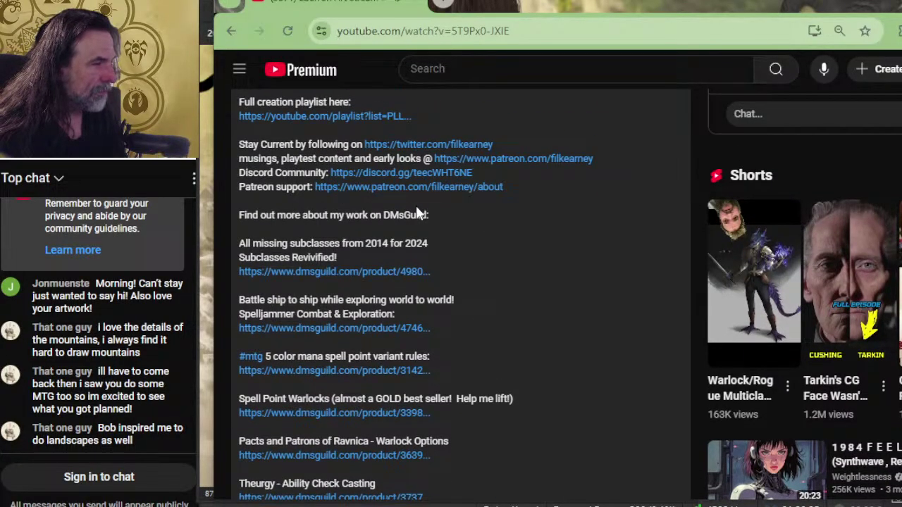
pyautogui.scroll(2, 423, 211)
pyautogui.scroll(-2, 416, 218)
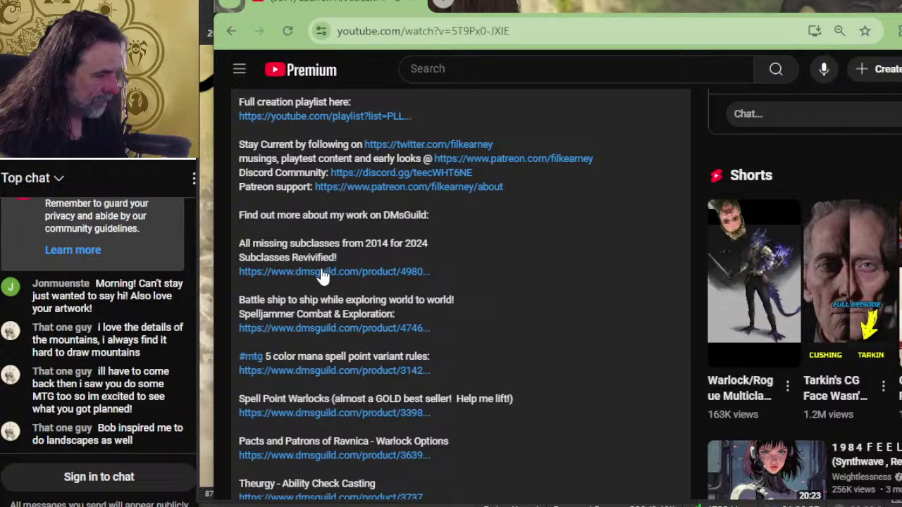
pyautogui.scroll(-2, 335, 274)
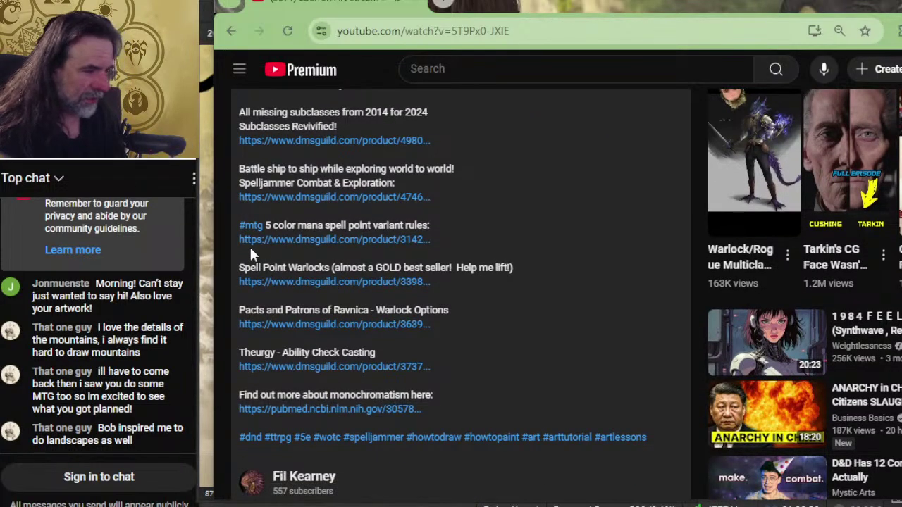
pyautogui.click(282, 241)
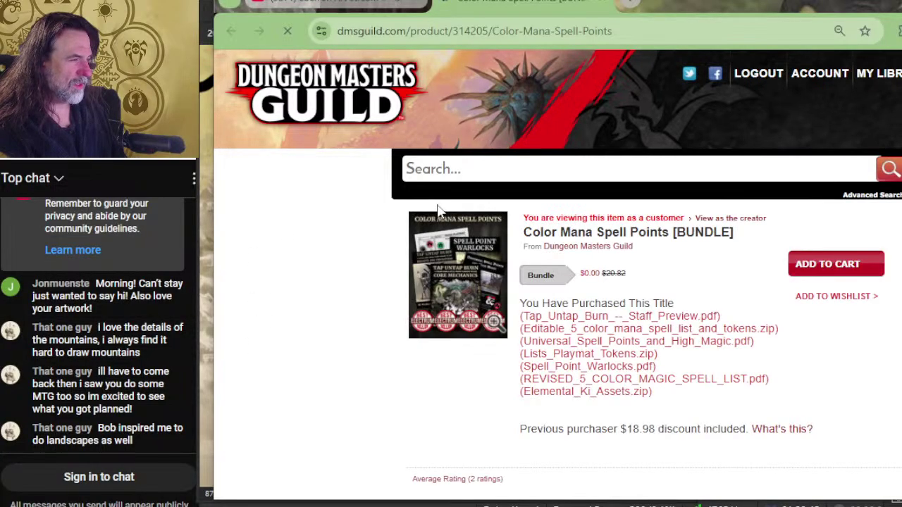
# Look through the titles included in the Color Mana Spell Points bundle, from the Revised 5 Color Magic Spell List to Knights and Tricksters.
pyautogui.scroll(-1, 629, 266)
pyautogui.scroll(-12, 629, 266)
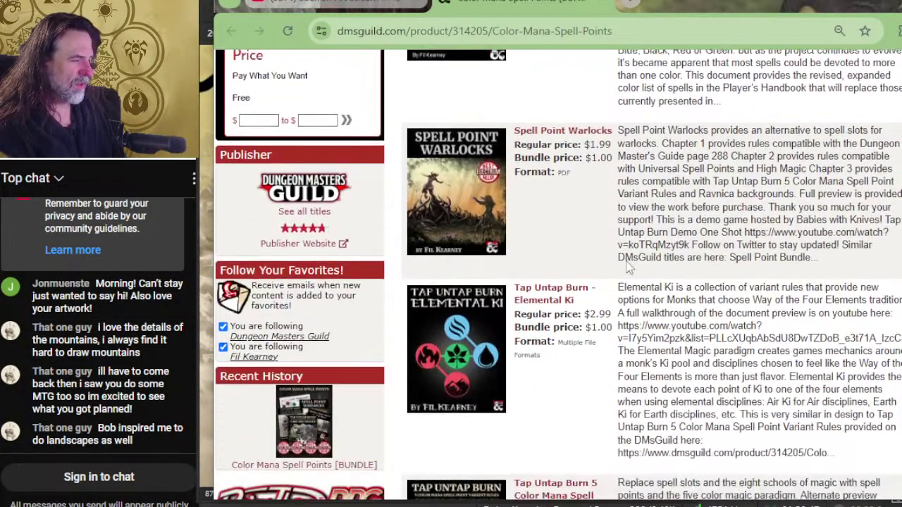
pyautogui.scroll(-4, 626, 267)
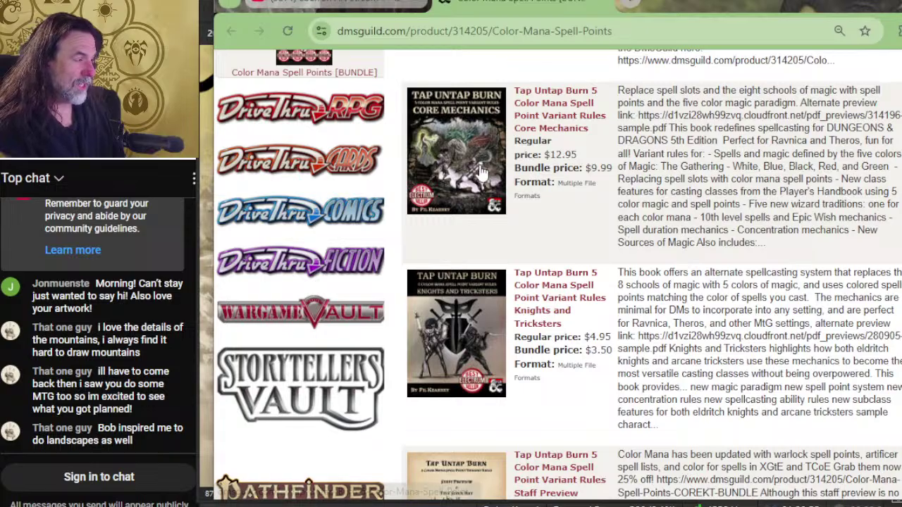
pyautogui.scroll(-6, 583, 234)
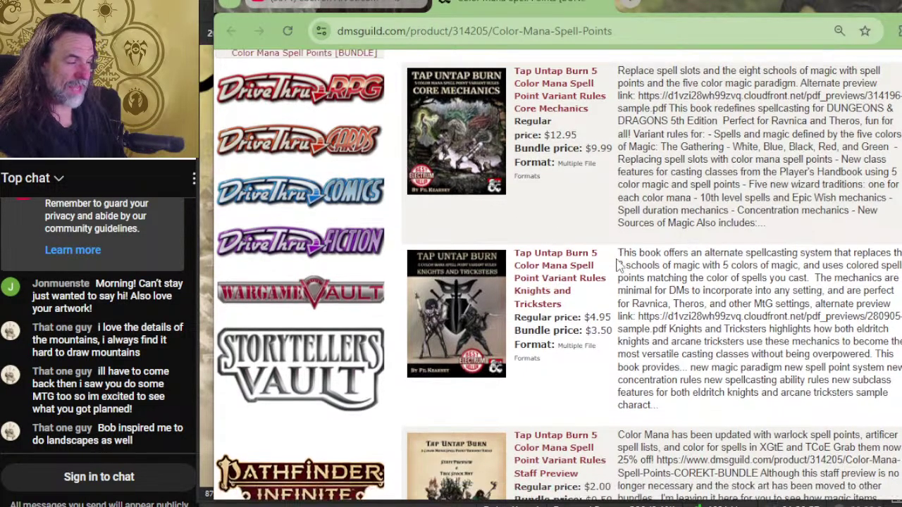
pyautogui.scroll(8, 639, 270)
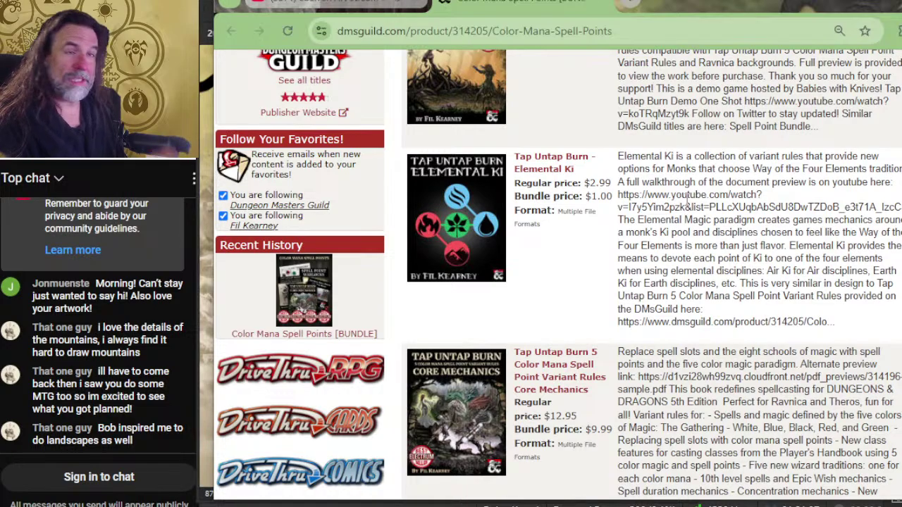
pyautogui.scroll(5, 617, 226)
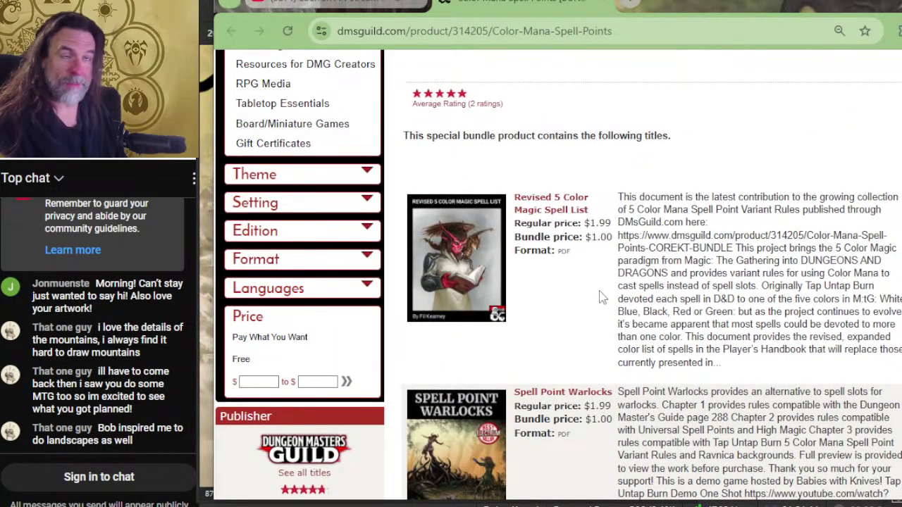
pyautogui.scroll(-2, 602, 298)
pyautogui.scroll(2, 688, 248)
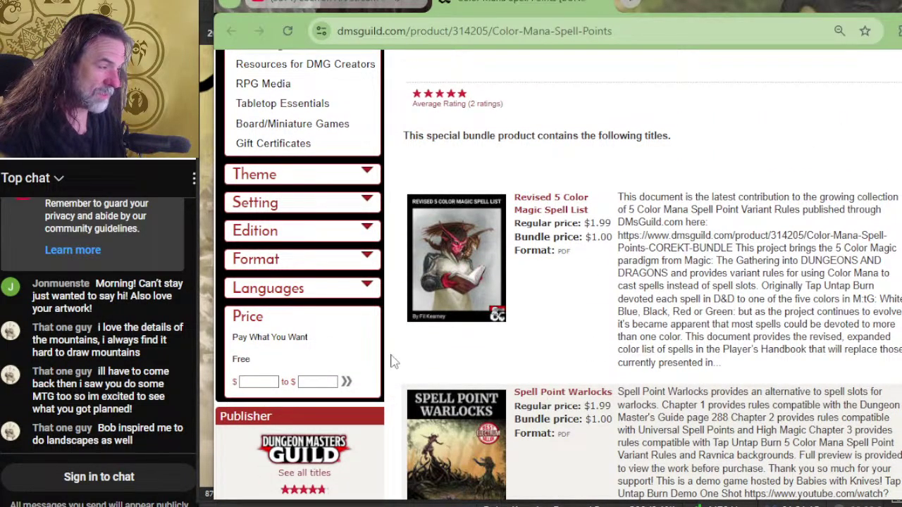
# Open the Revised 5 Color Magic Spell List product from the bundle and show its full-size preview.
pyautogui.click(457, 268)
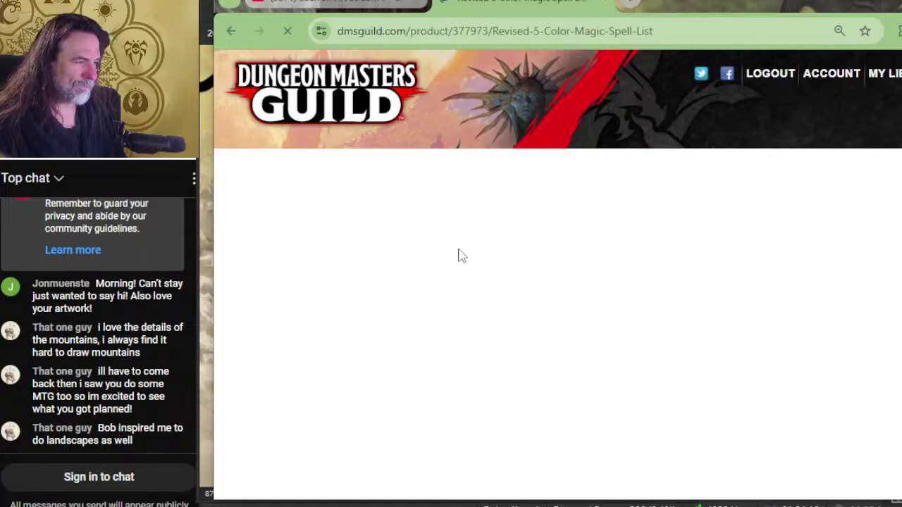
pyautogui.scroll(-2, 452, 270)
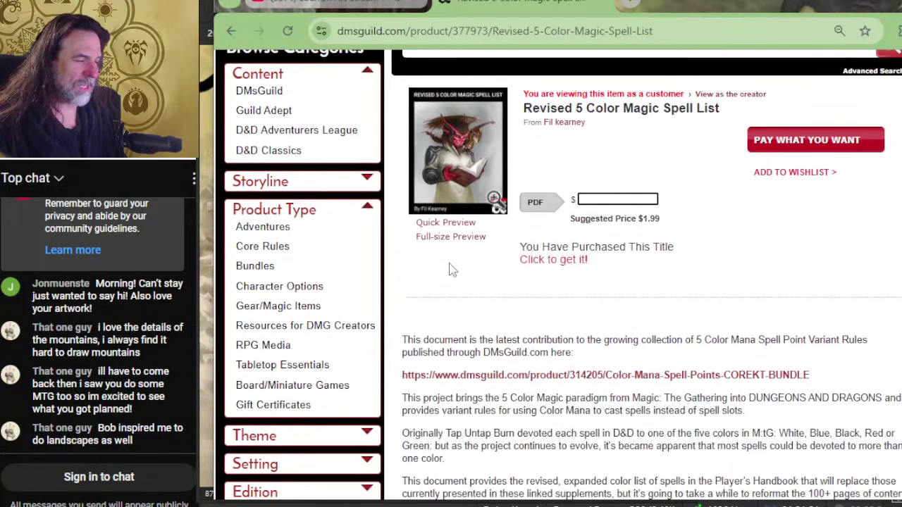
pyautogui.click(450, 237)
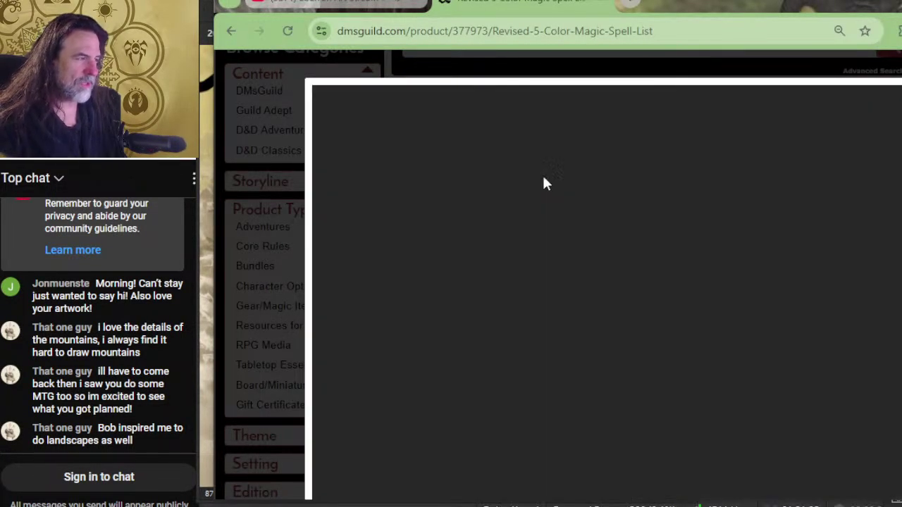
# Read the sample PDF's 5 Color Magic Paradigm page, enlarging the tables for aspects of magic and damage types by color.
pyautogui.scroll(-8, 630, 277)
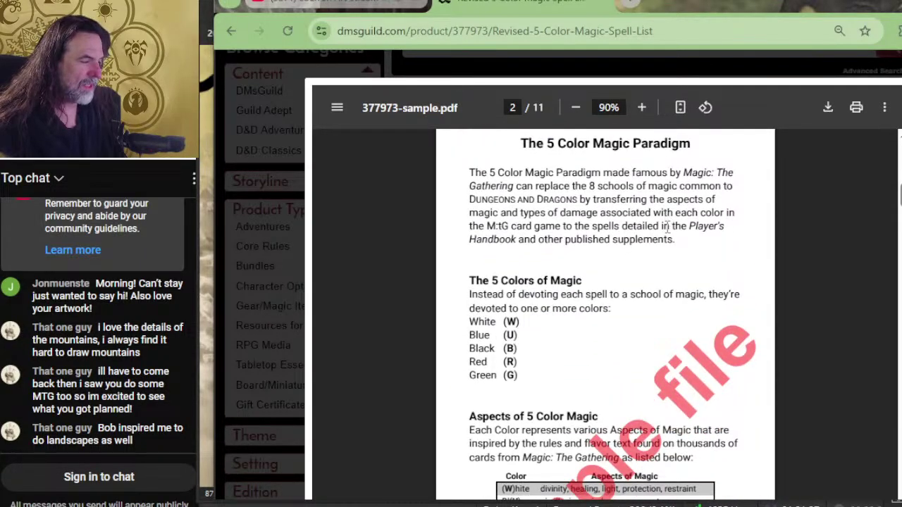
pyautogui.scroll(-5, 652, 250)
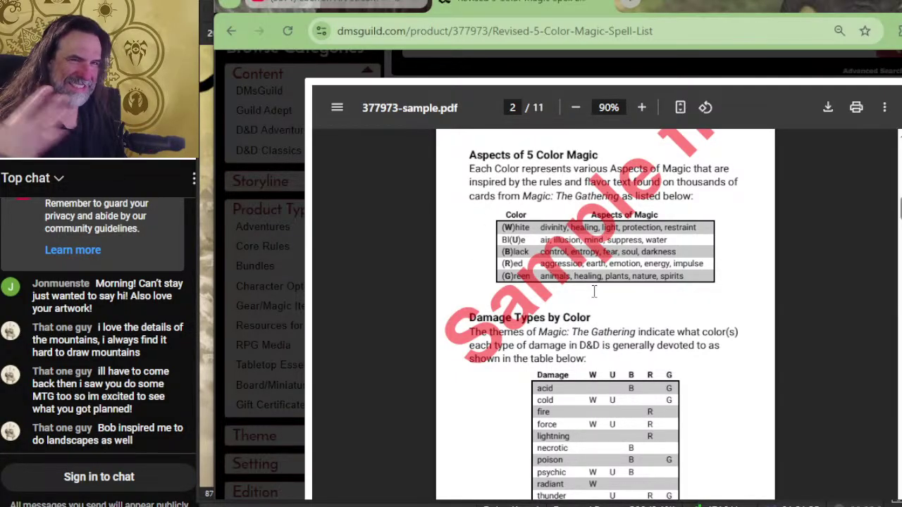
pyautogui.scroll(-3, 523, 286)
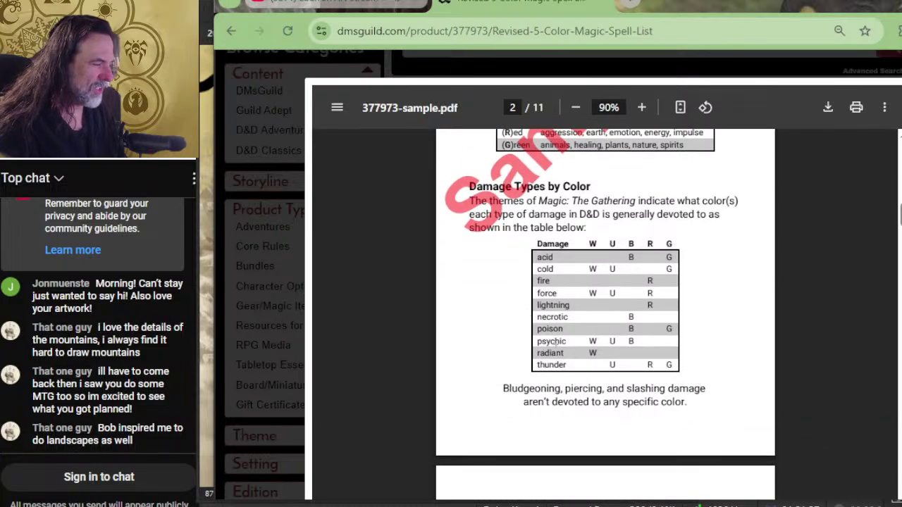
pyautogui.scroll(-3, 562, 328)
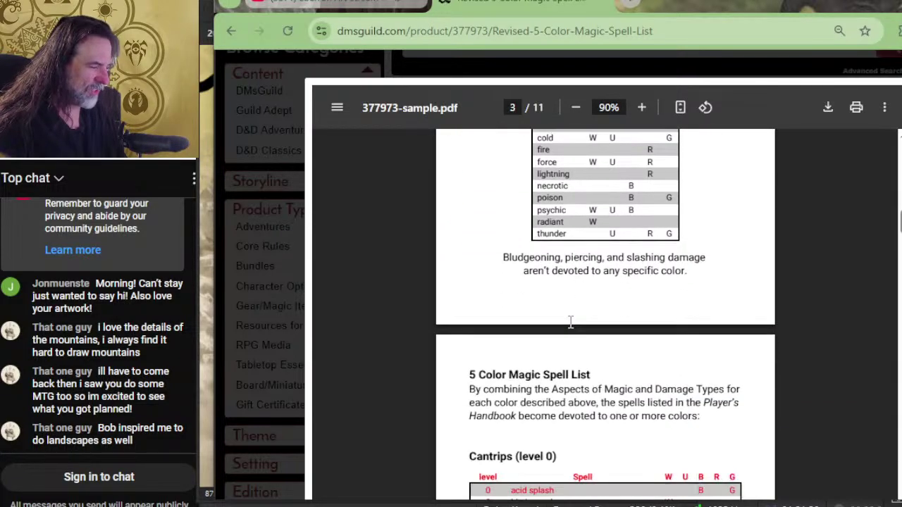
pyautogui.scroll(6, 570, 322)
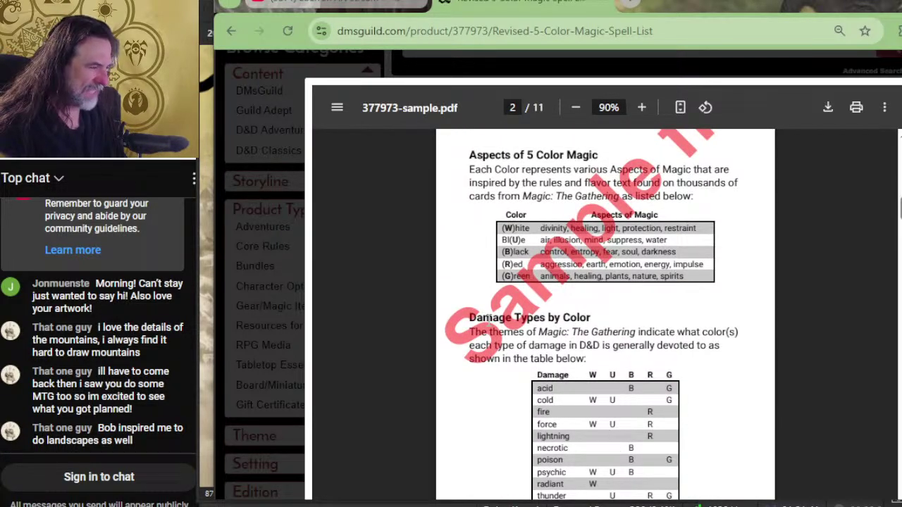
pyautogui.keyDown('ctrl'); pyautogui.scroll(3, 589, 233); pyautogui.keyUp('ctrl')
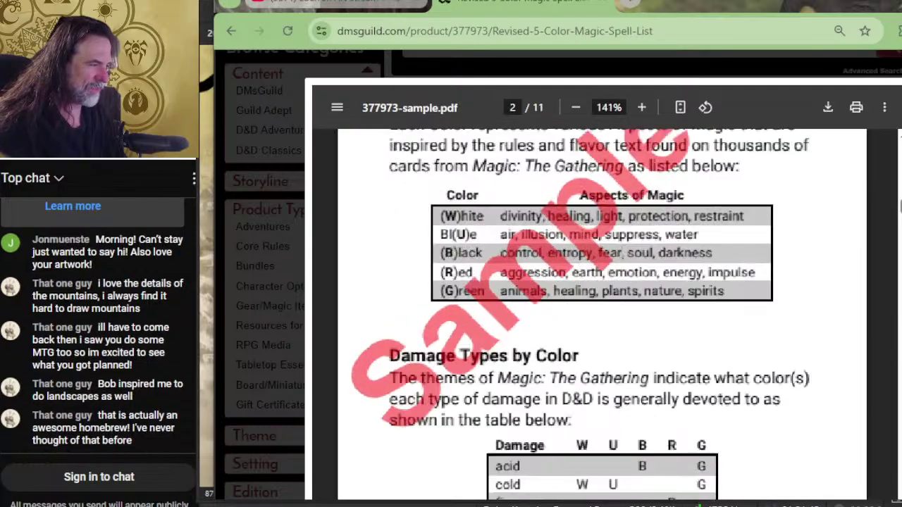
# Examine the color assignments in the sample PDF's spell tables, from cantrips through 4th level spells.
pyautogui.scroll(-5, 622, 255)
pyautogui.scroll(-10, 622, 255)
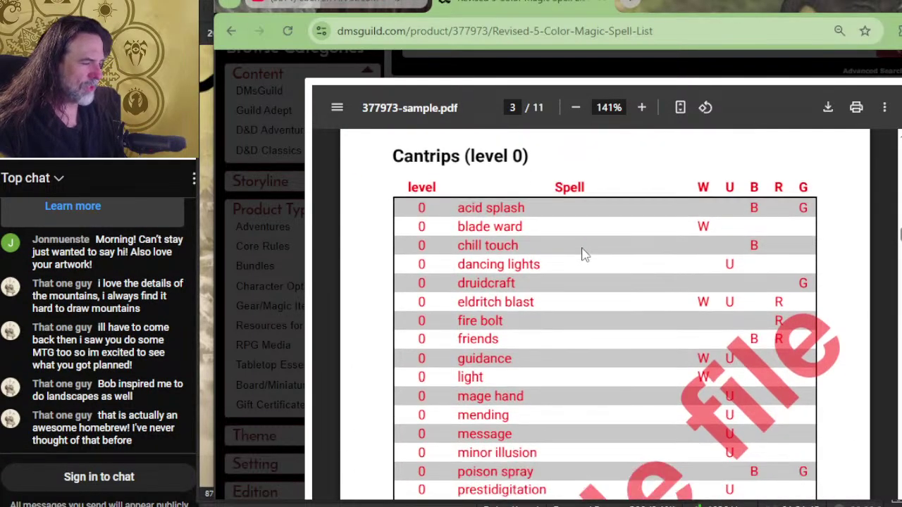
pyautogui.scroll(1, 659, 263)
pyautogui.scroll(1, 658, 263)
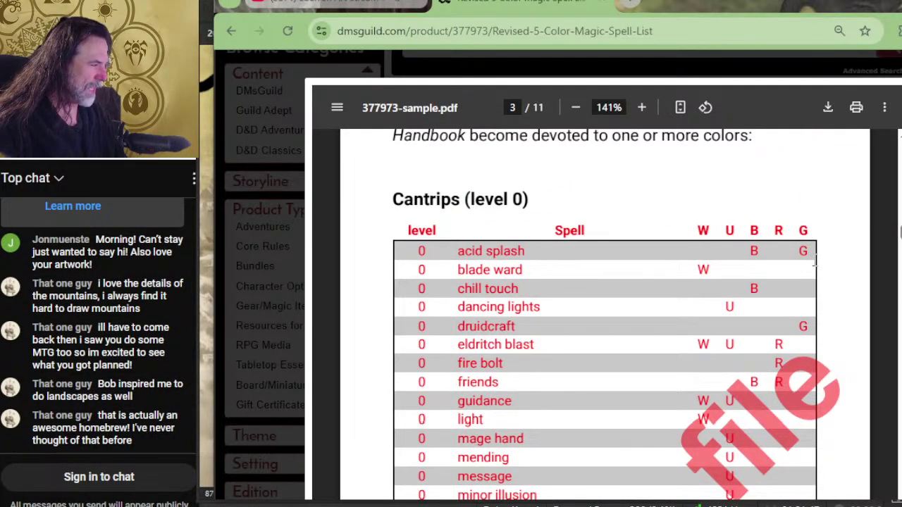
pyautogui.scroll(-2, 506, 300)
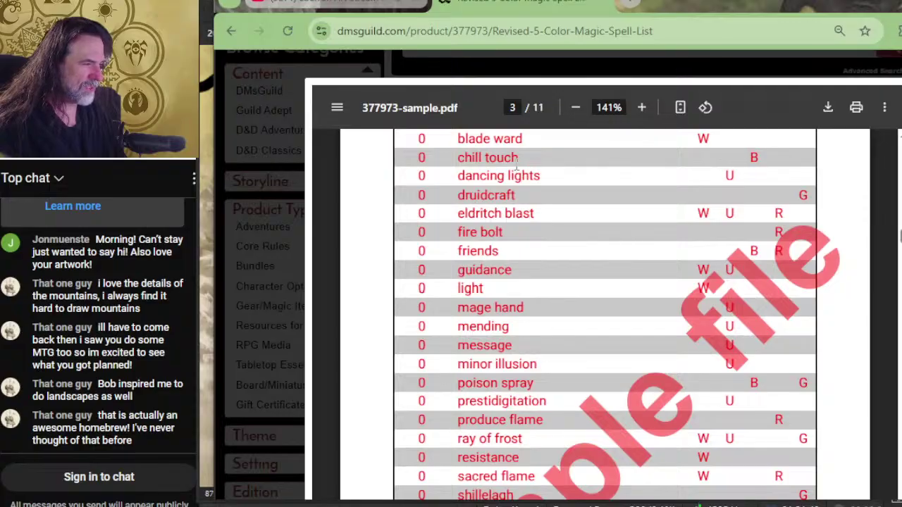
pyautogui.scroll(2, 487, 282)
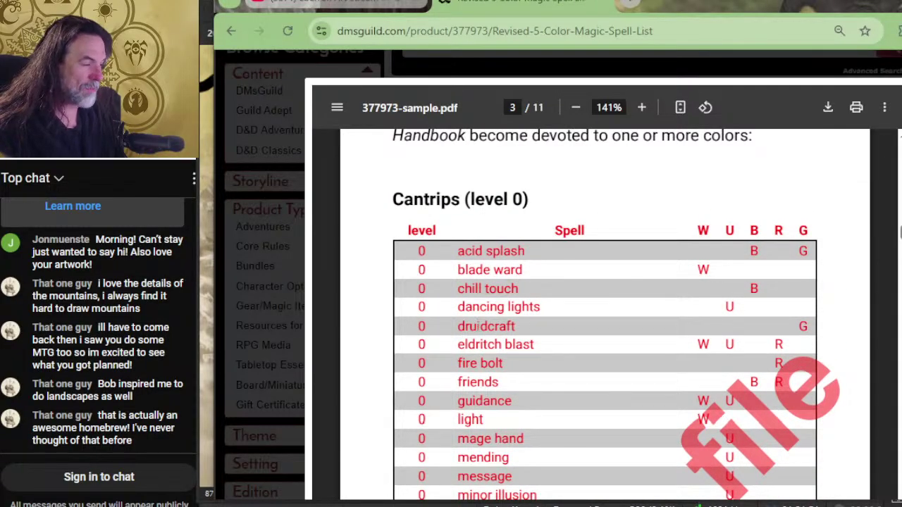
pyautogui.scroll(-15, 704, 296)
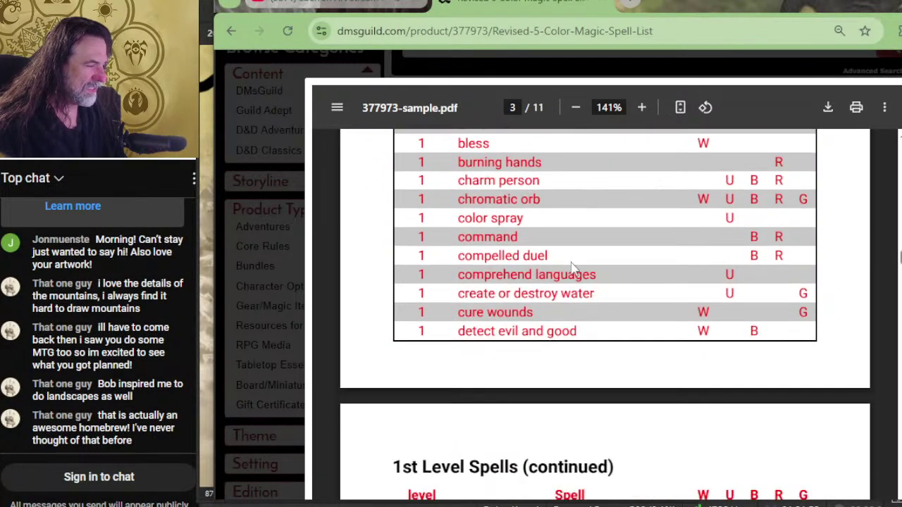
pyautogui.scroll(-10, 572, 270)
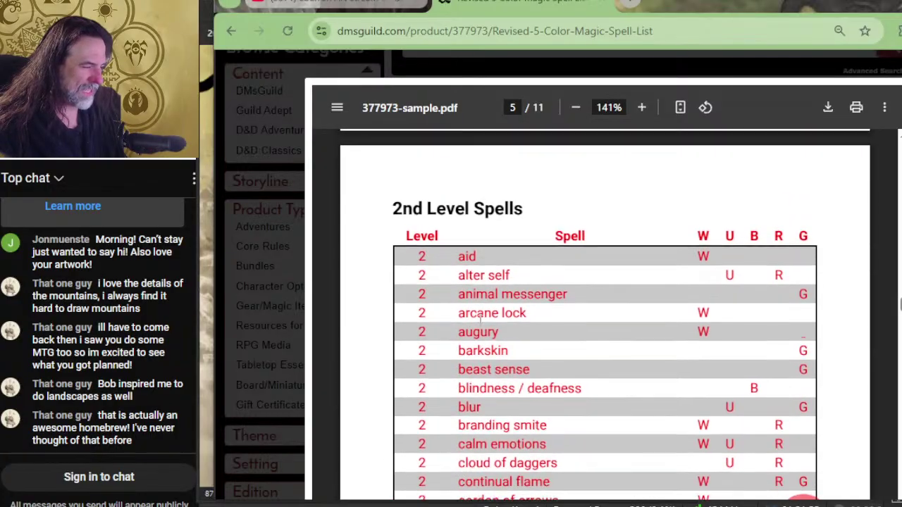
pyautogui.scroll(-15, 512, 255)
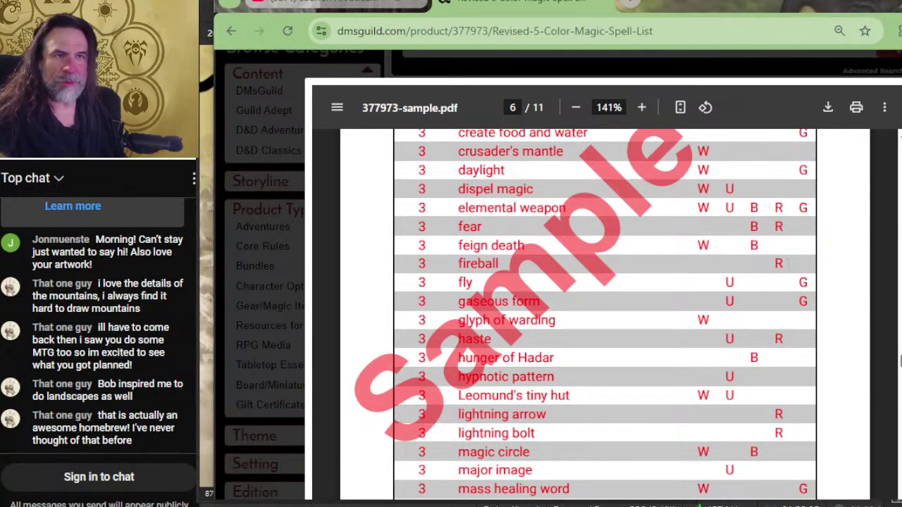
pyautogui.scroll(-7, 803, 282)
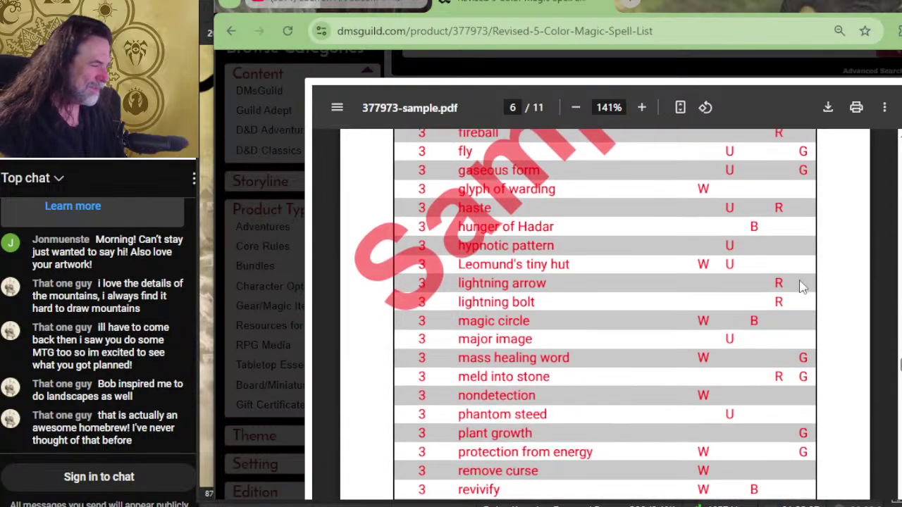
pyautogui.scroll(-7, 795, 304)
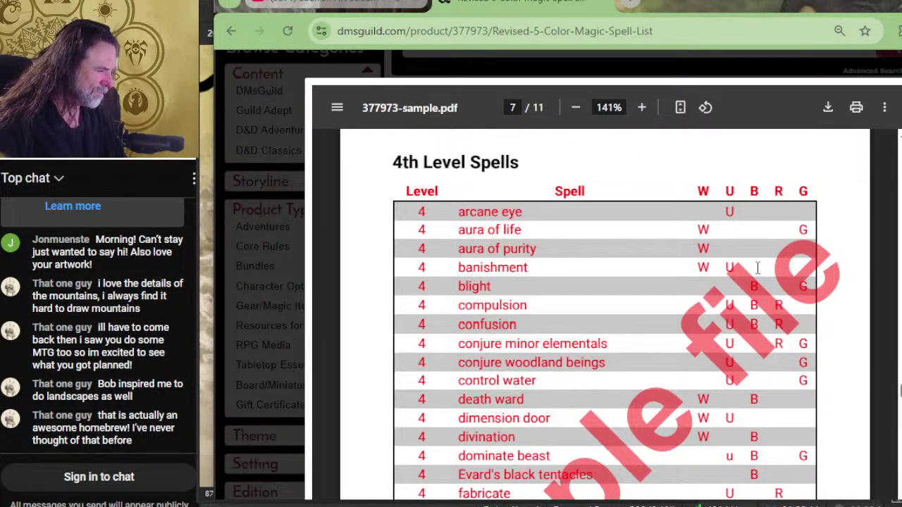
pyautogui.scroll(-4, 733, 279)
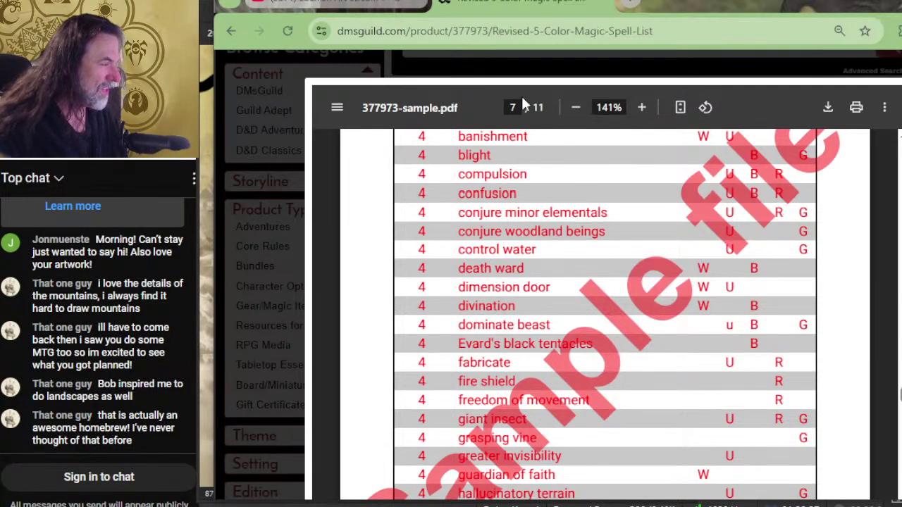
pyautogui.scroll(-4, 373, 189)
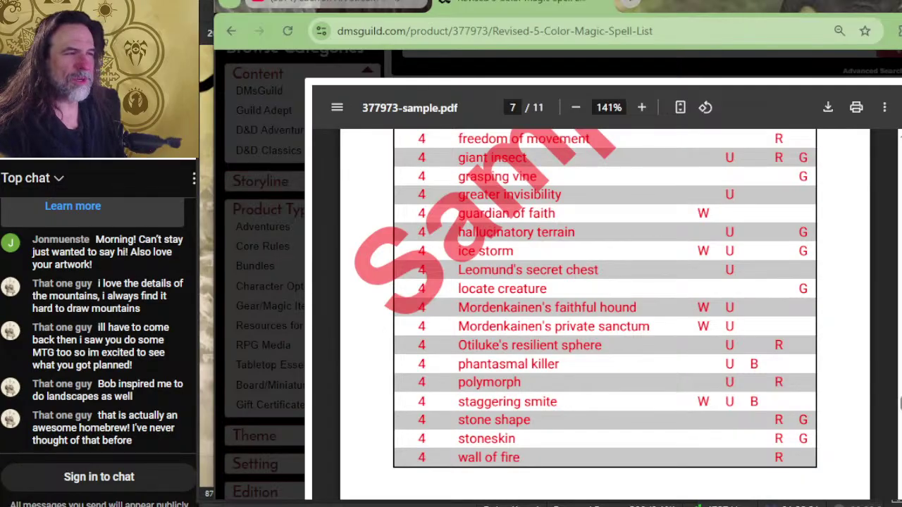
# Close the sample preview and go back to the title list on the Color Mana Spell Points bundle page.
pyautogui.click(278, 145)
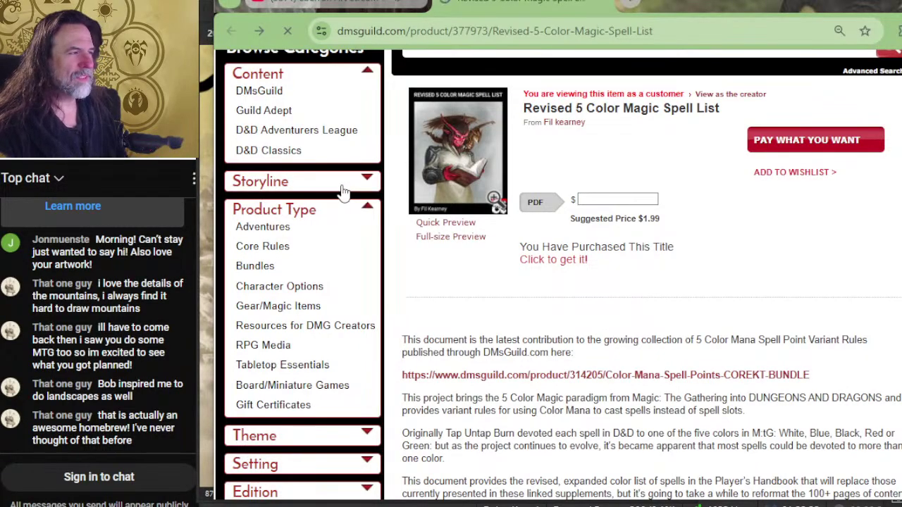
pyautogui.hotkey('alt', 'Left')
pyautogui.scroll(-5, 451, 248)
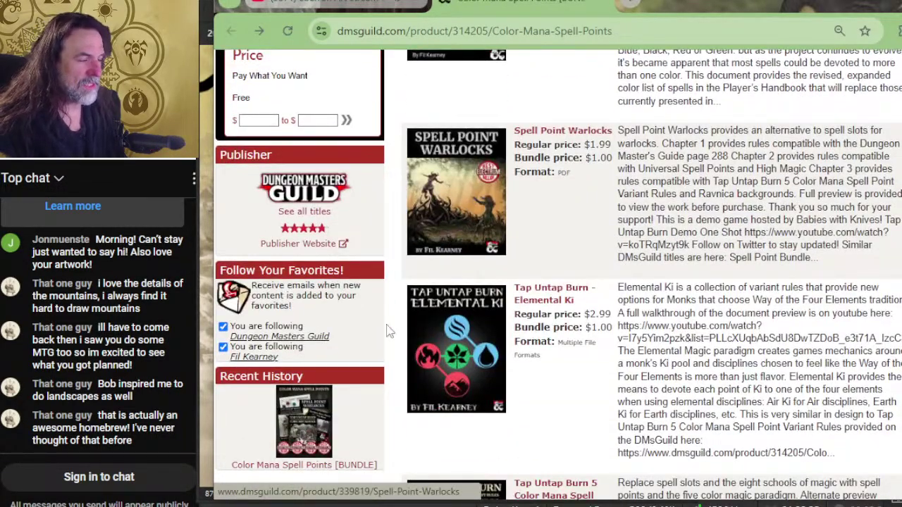
# Examine the Spell Point Warlocks and Tap Untap Burn - Elemental Ki entries in the bundle's title list.
pyautogui.scroll(-2, 443, 176)
pyautogui.scroll(-1, 443, 174)
pyautogui.scroll(2, 442, 174)
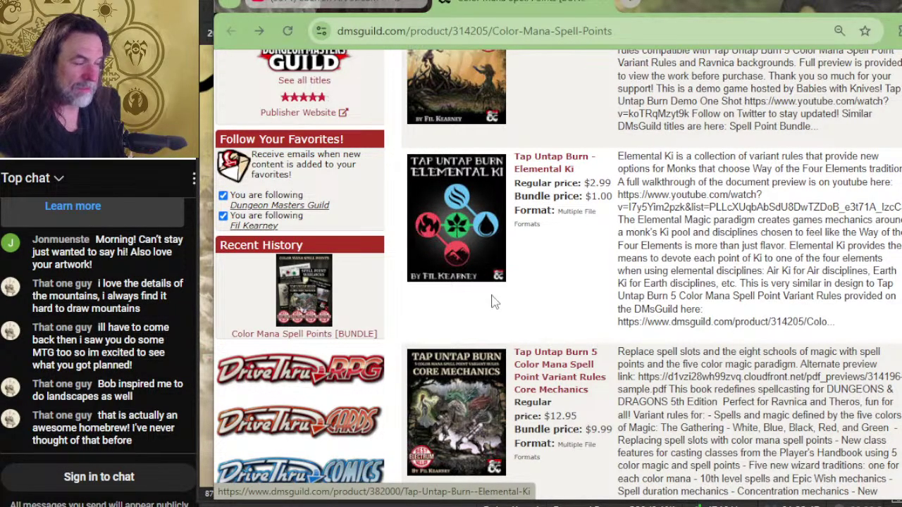
pyautogui.scroll(2, 465, 141)
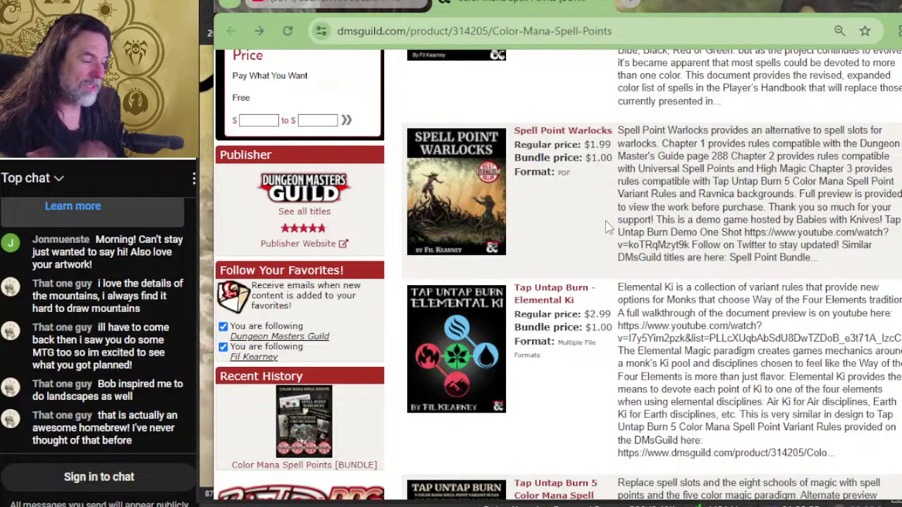
pyautogui.scroll(-2, 610, 220)
pyautogui.scroll(2, 493, 233)
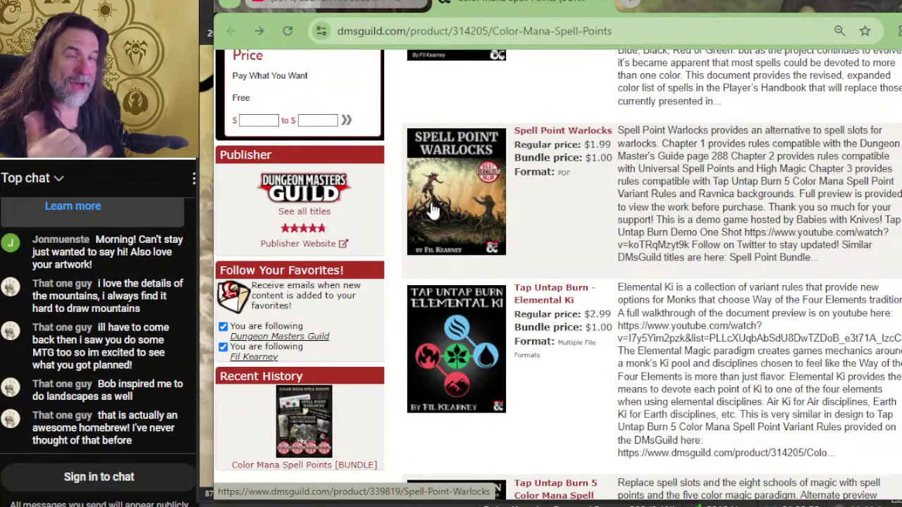
pyautogui.scroll(-3, 546, 222)
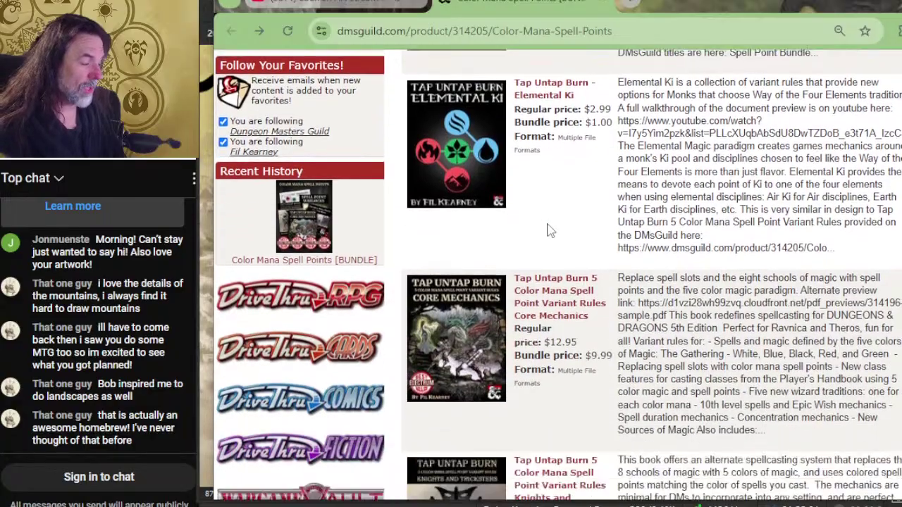
# Look through the remaining bundle titles, from Core Mechanics and Knights and Tricksters to Staff Preview and Universal Spell Points and High Magic.
pyautogui.scroll(-3, 551, 231)
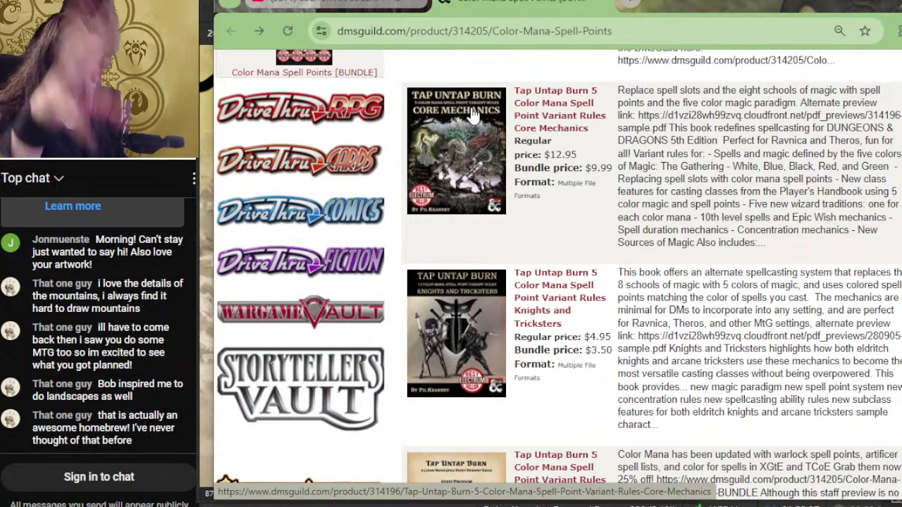
pyautogui.scroll(-2, 475, 166)
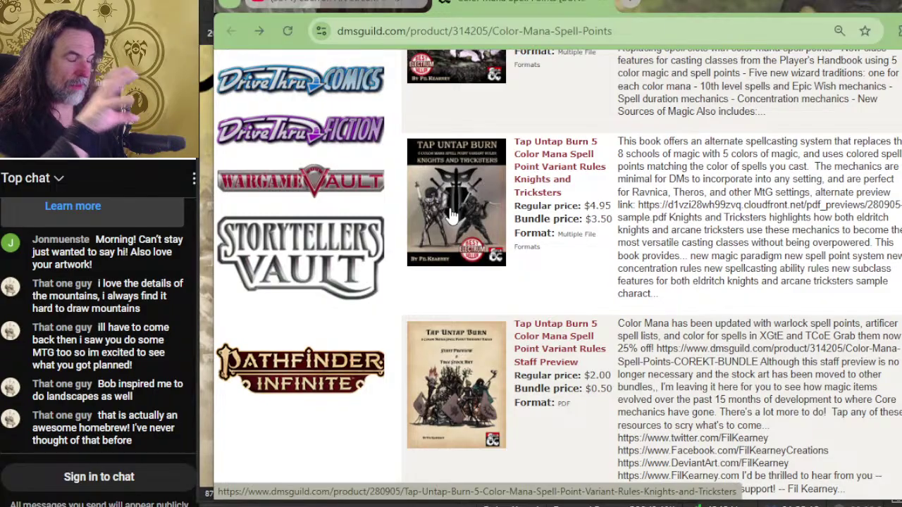
pyautogui.scroll(-2, 471, 229)
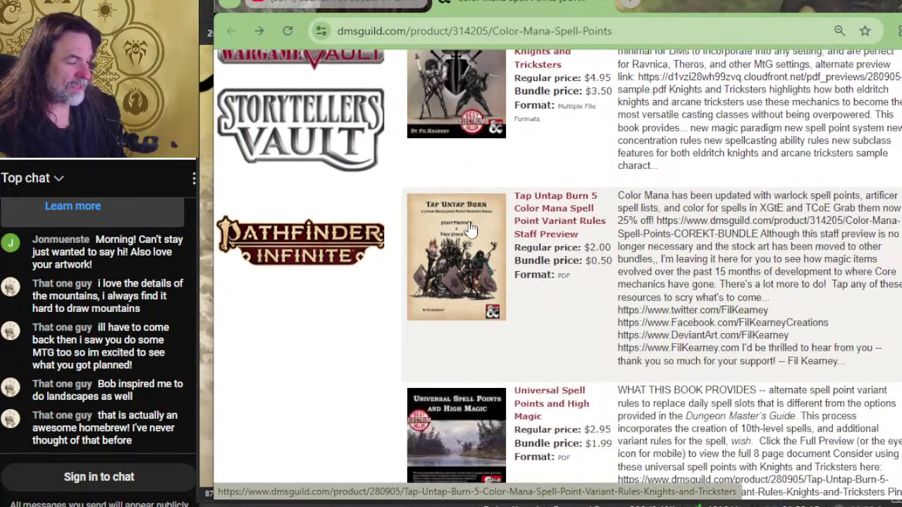
pyautogui.scroll(-2, 471, 229)
pyautogui.scroll(2, 497, 223)
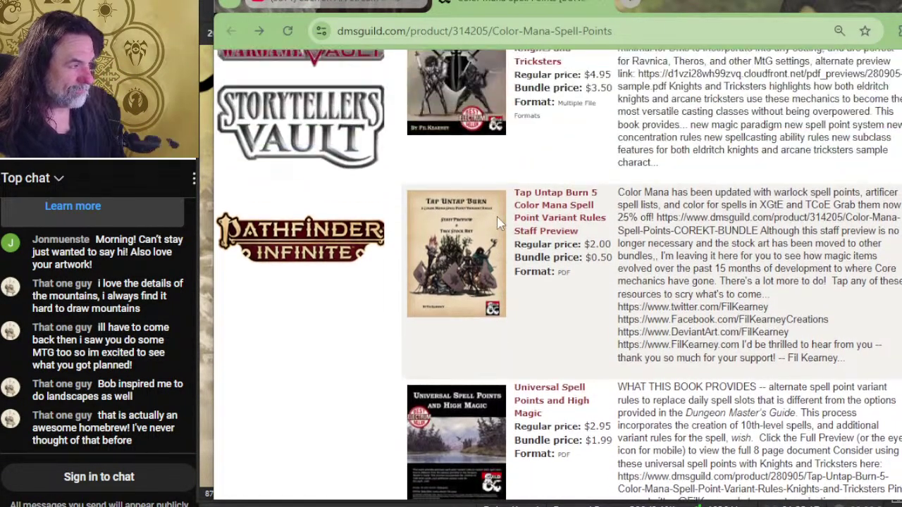
pyautogui.scroll(-2, 497, 223)
# Go back over the bundle list to the Revised 5 Color Magic Spell List and Spell Point Warlocks entries.
pyautogui.scroll(6, 513, 198)
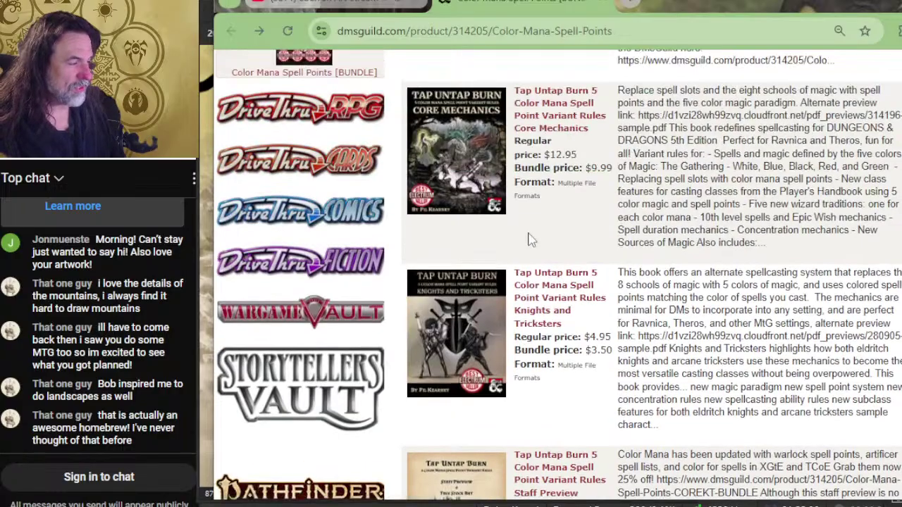
pyautogui.scroll(15, 531, 240)
pyautogui.scroll(-6, 533, 225)
pyautogui.scroll(2, 542, 218)
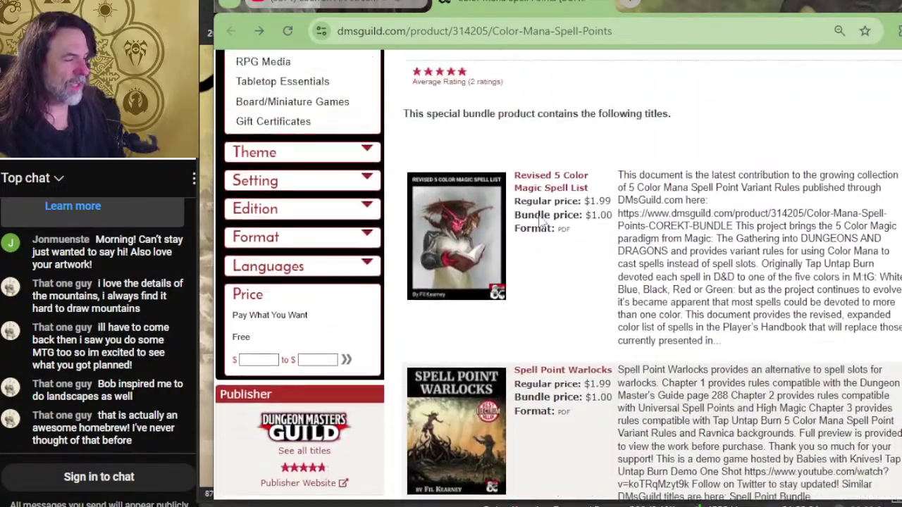
pyautogui.scroll(1, 539, 221)
pyautogui.scroll(-2, 539, 223)
pyautogui.scroll(-2, 536, 215)
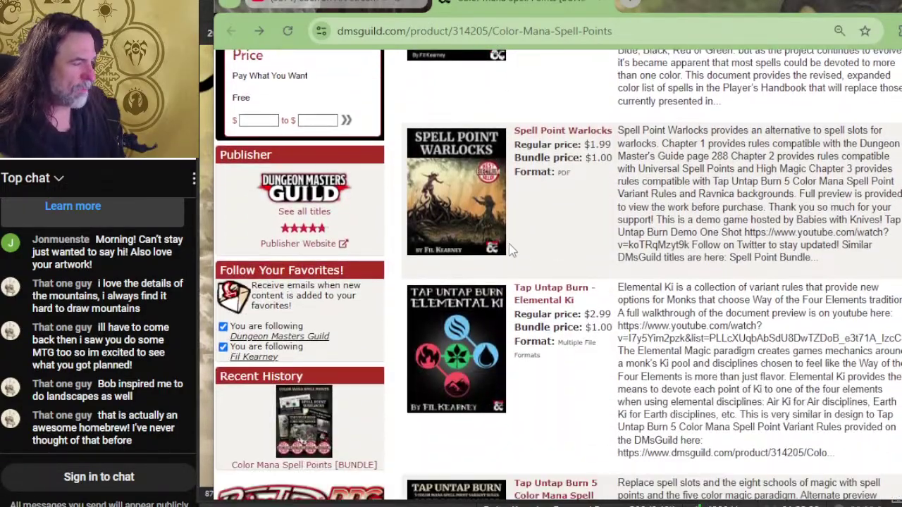
# Close the bundle page and open the playlists of the channel hosting the Eberron Art Stream ep 468 video on YouTube.
pyautogui.click(602, 7)
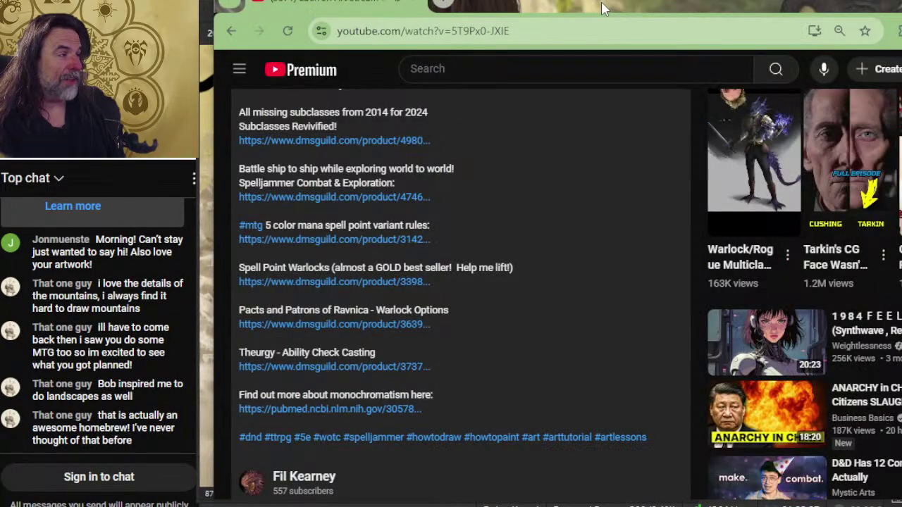
pyautogui.scroll(5, 443, 237)
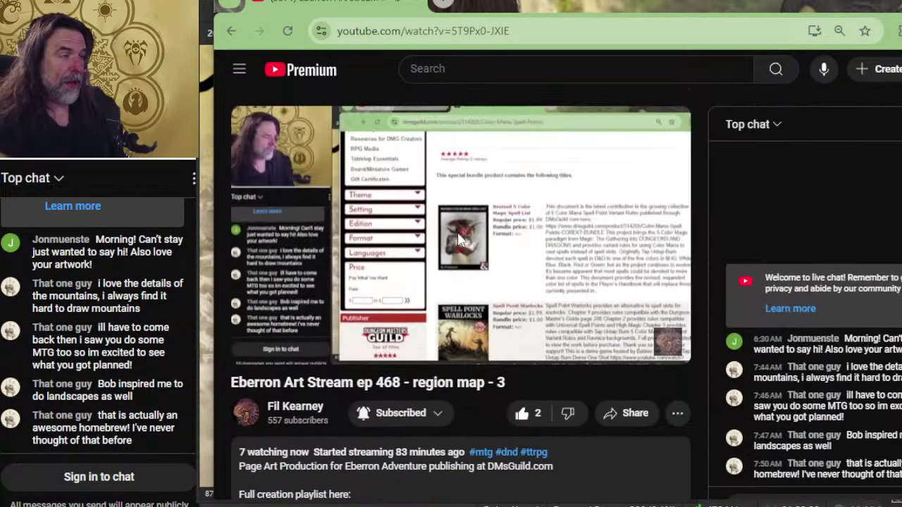
pyautogui.scroll(-2, 317, 268)
pyautogui.click(294, 276)
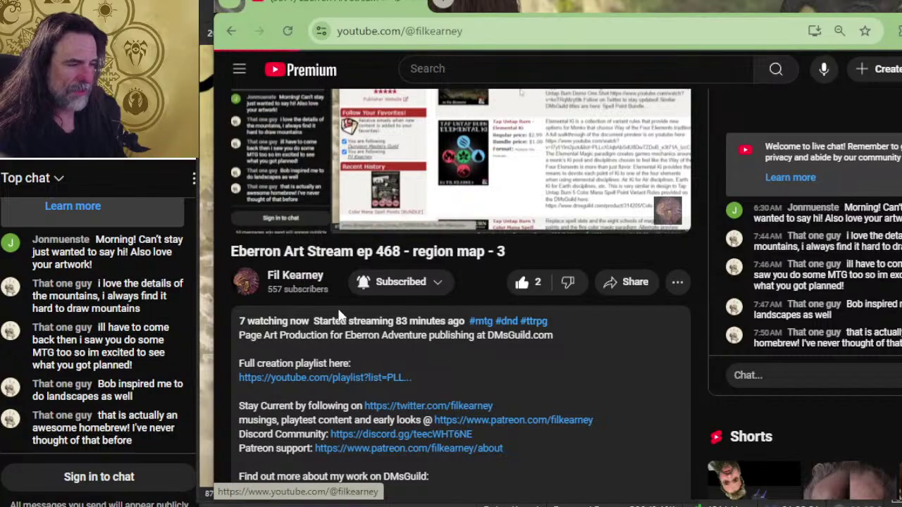
pyautogui.scroll(-2, 603, 323)
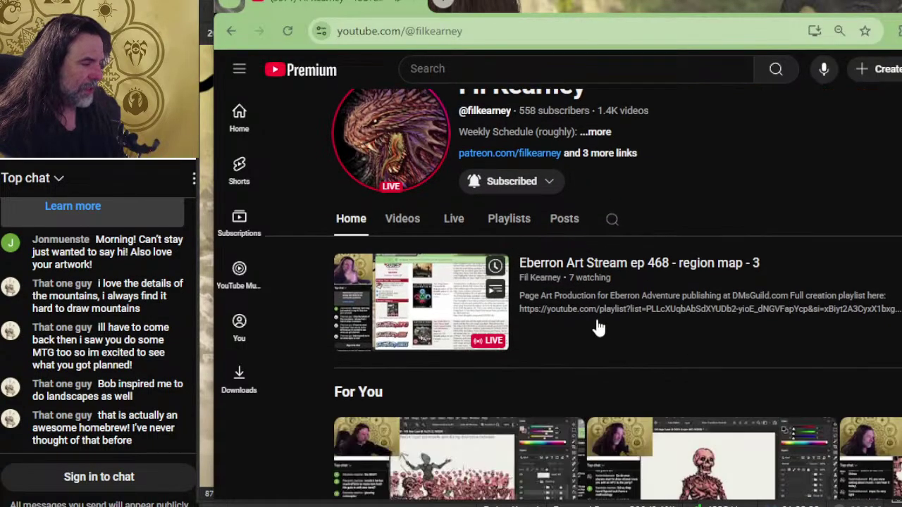
pyautogui.click(511, 231)
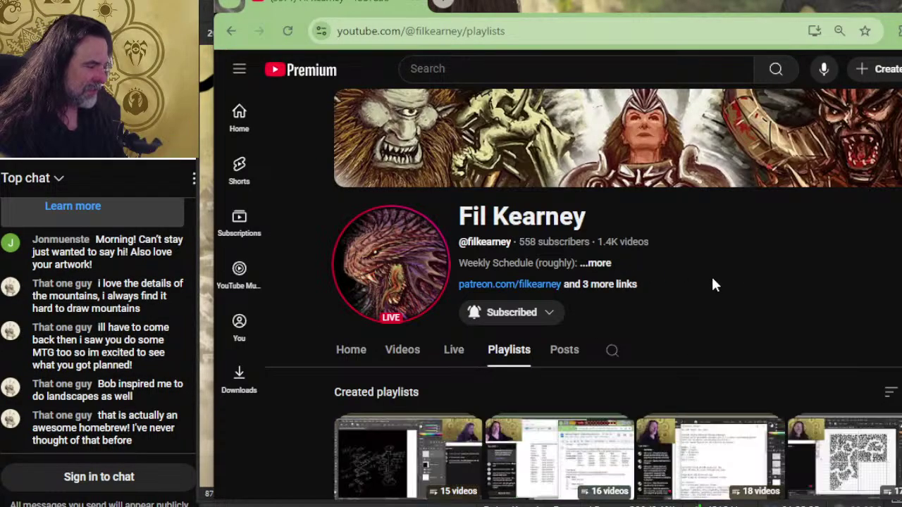
# Browse the channel's created playlists, covering the Spelljammer, MTG to DND conversions, 5 Color Mana Mechanics and Martial Powers Mechanics Design series.
pyautogui.scroll(-3, 626, 241)
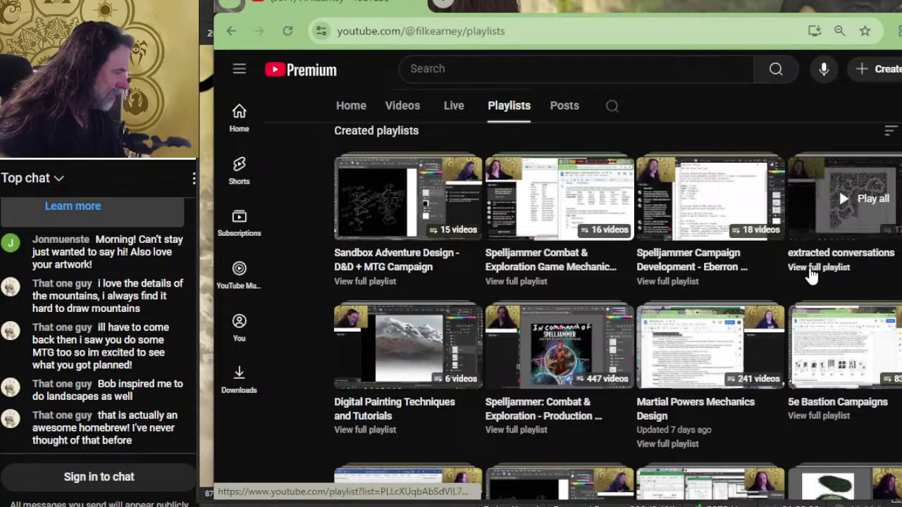
pyautogui.scroll(-2, 694, 282)
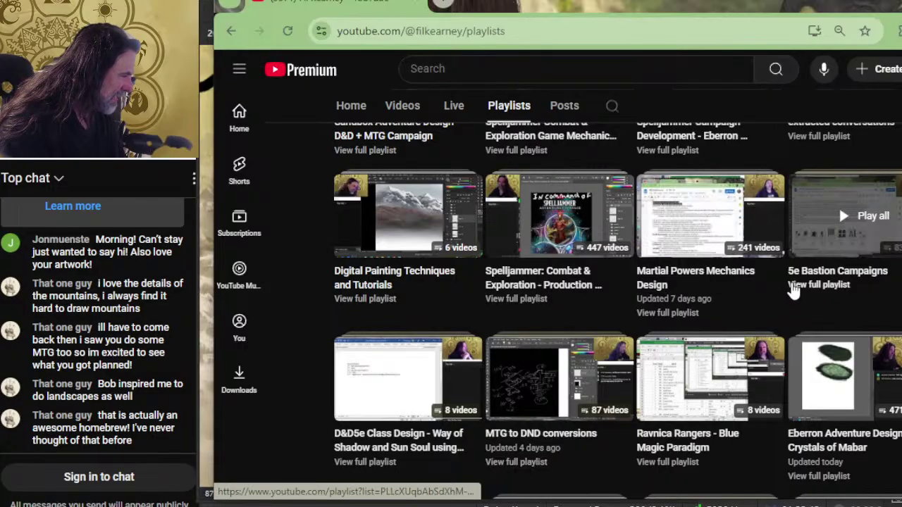
pyautogui.scroll(-2, 728, 294)
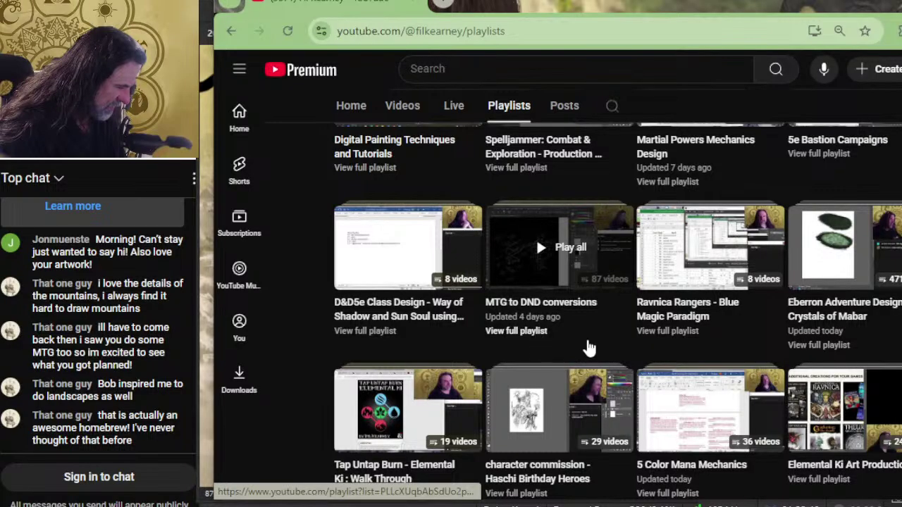
pyautogui.scroll(-2, 608, 324)
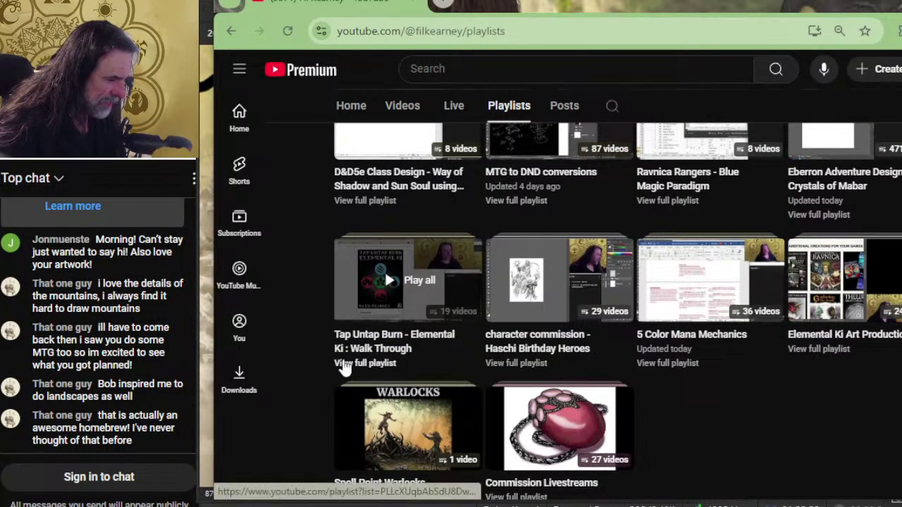
pyautogui.scroll(2, 857, 355)
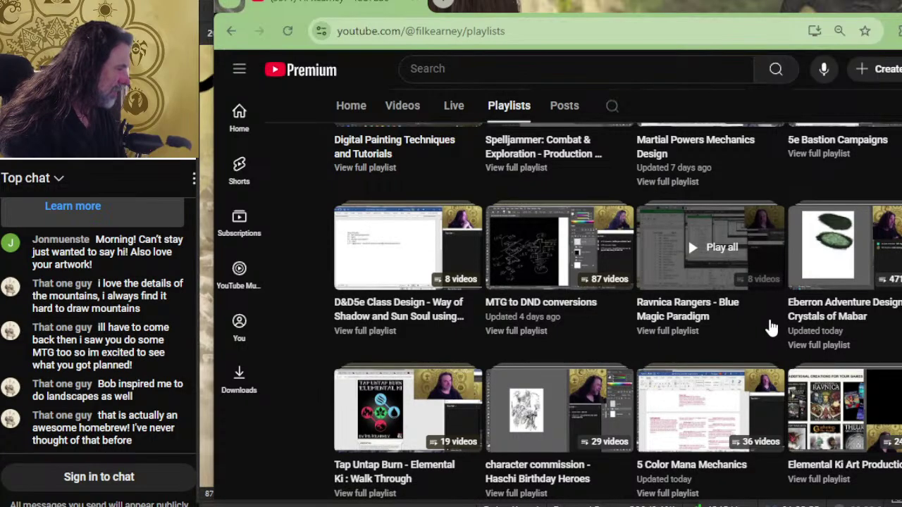
pyautogui.scroll(2, 775, 317)
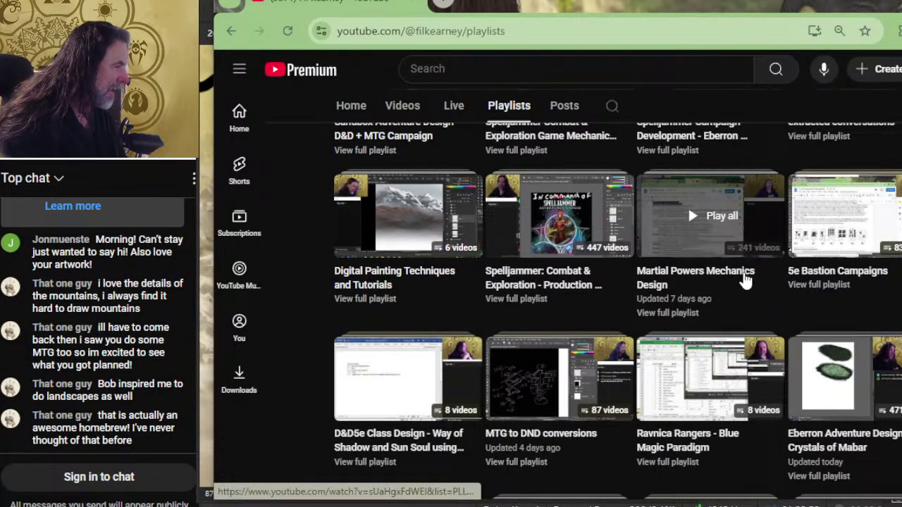
pyautogui.scroll(2, 704, 276)
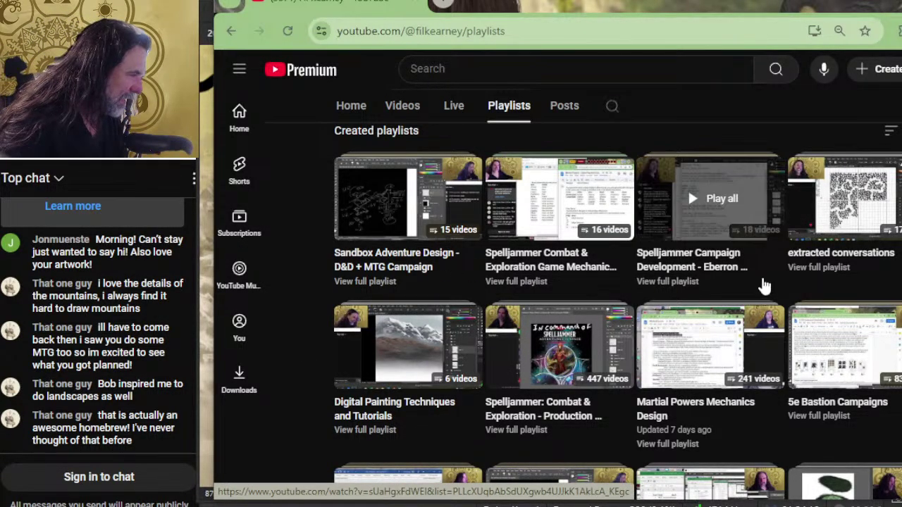
pyautogui.scroll(2, 473, 261)
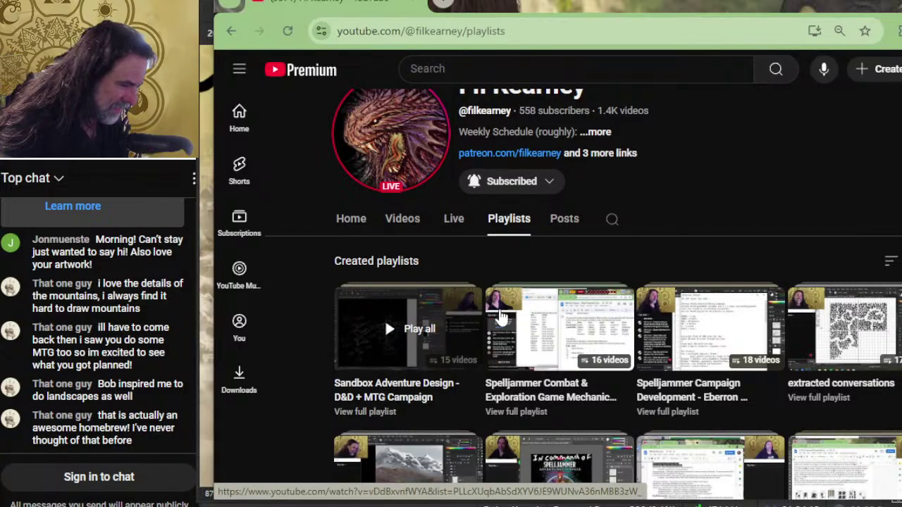
pyautogui.scroll(-2, 782, 276)
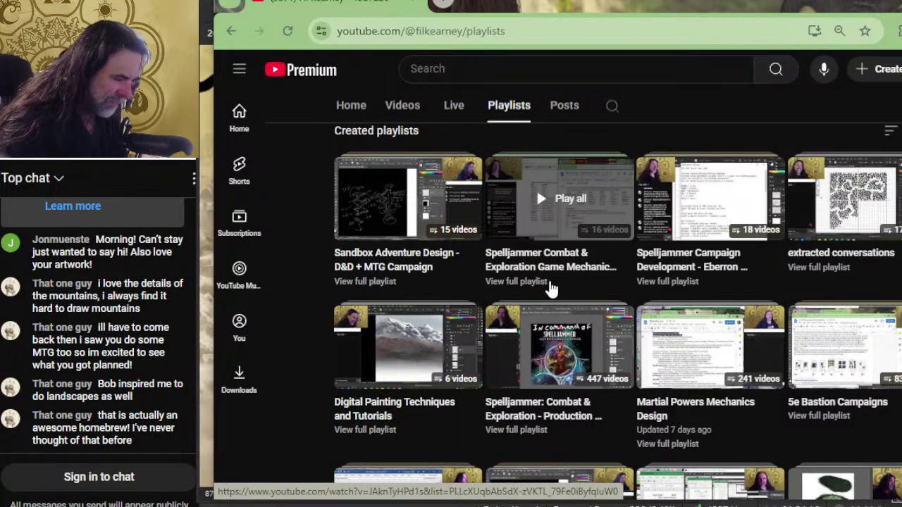
pyautogui.scroll(-2, 550, 288)
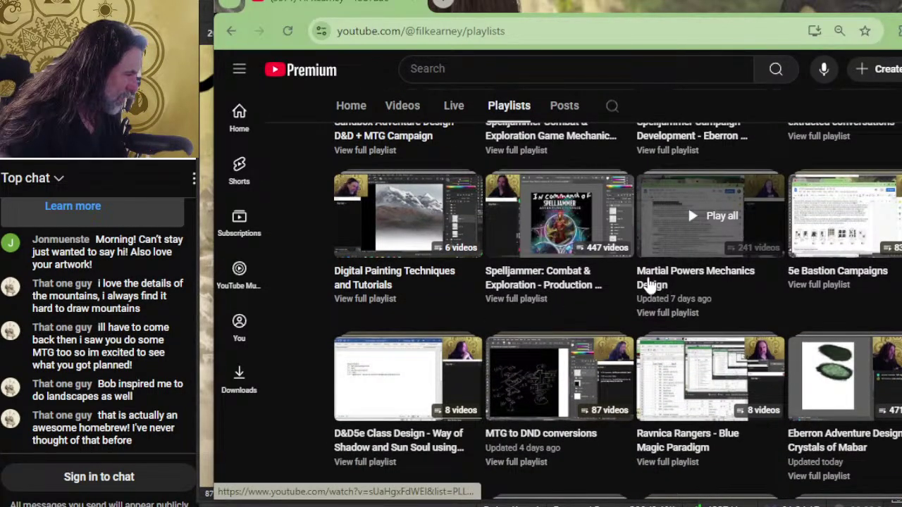
# Open video 31, Magic Paradigms and the Limits of Power, from the Martial Powers Mechanics Design playlist and skip to 41:14.
pyautogui.click(650, 283)
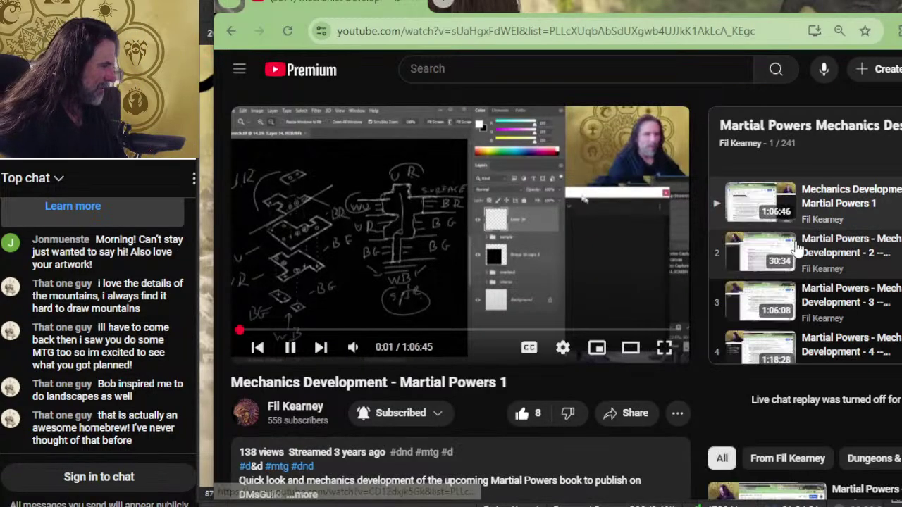
pyautogui.scroll(-15, 805, 247)
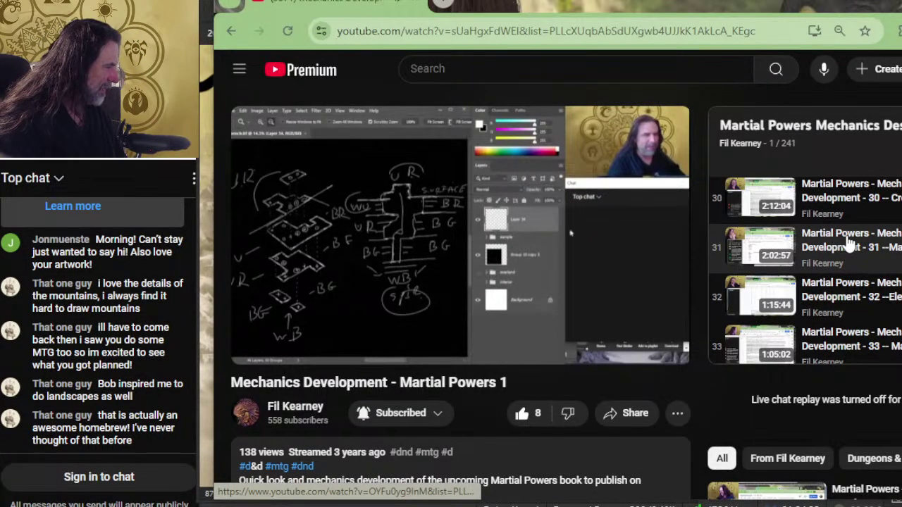
pyautogui.click(851, 254)
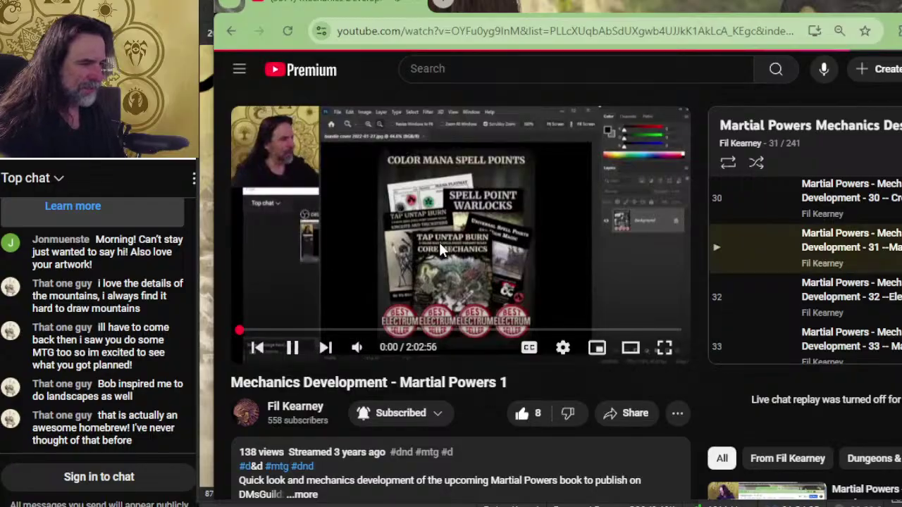
pyautogui.click(387, 330)
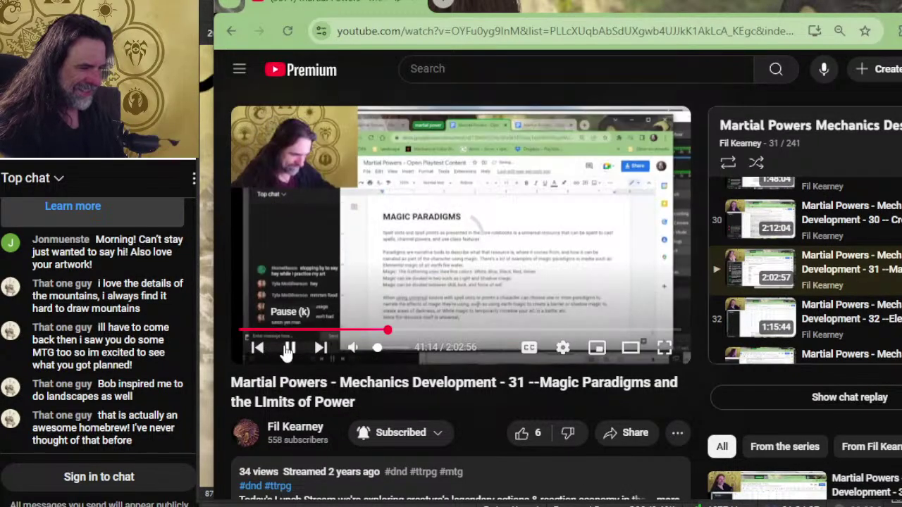
# Look over the description, live chat replay and comments sections below the Magic Paradigms video.
pyautogui.scroll(-5, 408, 338)
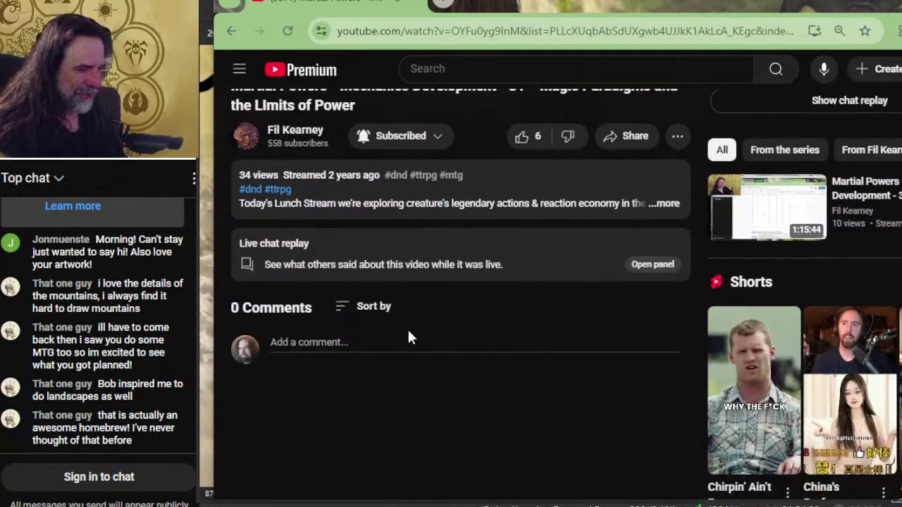
pyautogui.scroll(2, 338, 268)
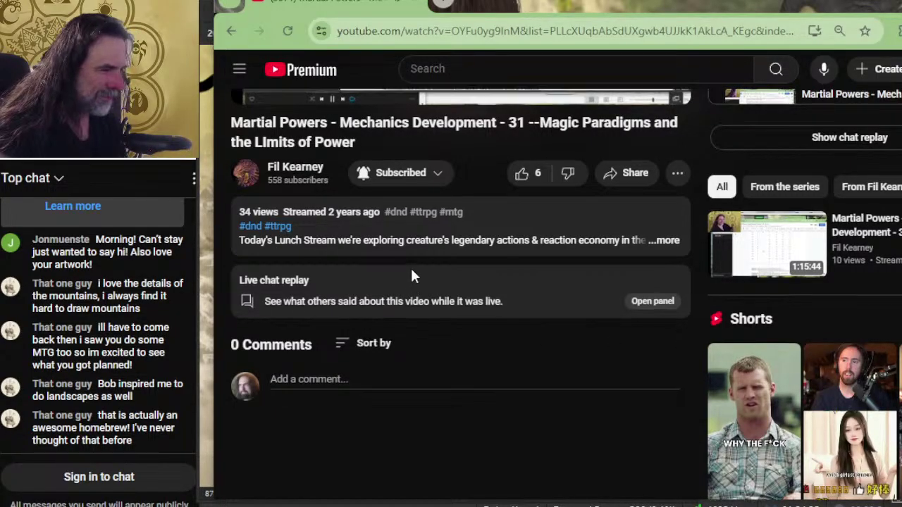
pyautogui.scroll(1, 452, 282)
pyautogui.scroll(-1, 563, 261)
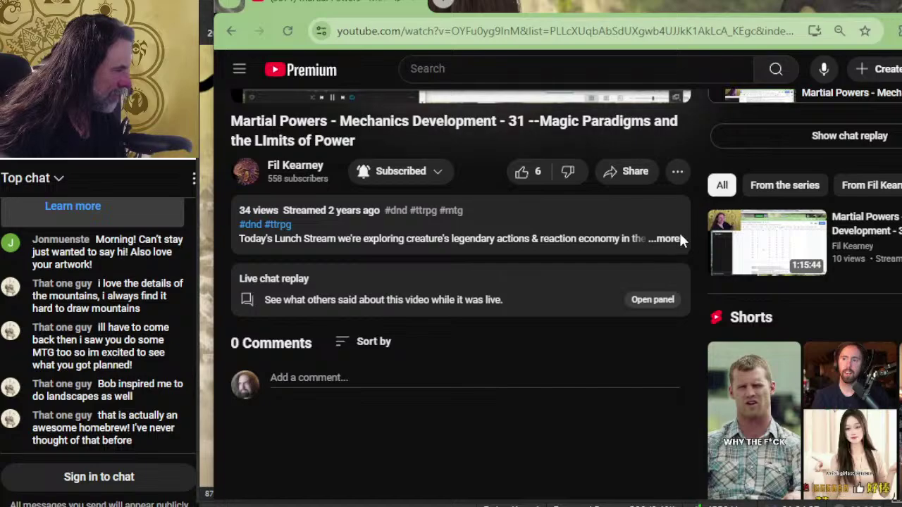
pyautogui.scroll(4, 680, 238)
# Open the ep 134 Post Playtest video from further along the Martial Powers Mechanics Design playlist.
pyautogui.scroll(-20, 825, 232)
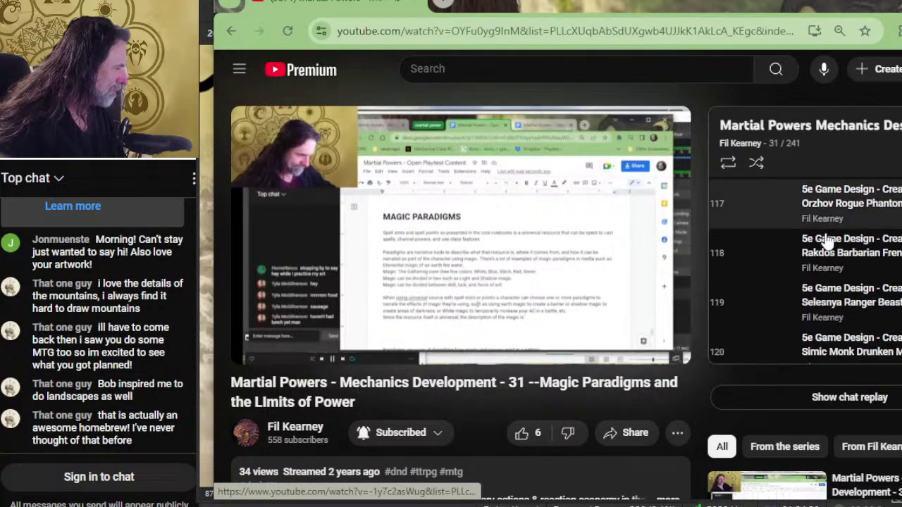
pyautogui.scroll(-10, 829, 241)
pyautogui.click(825, 252)
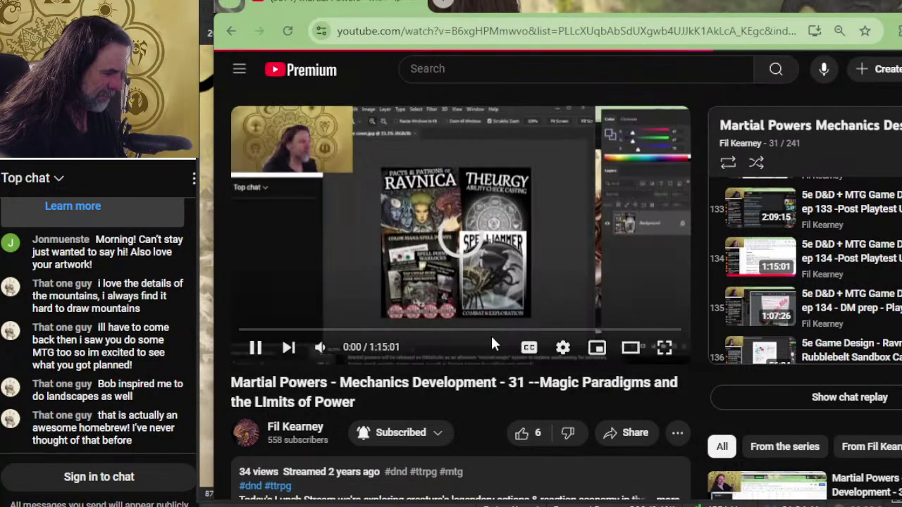
# Look over the ep 134 Post Playtest Updates video page, covering its description, live chat replay, related videos and playlist entries.
pyautogui.scroll(-2, 637, 349)
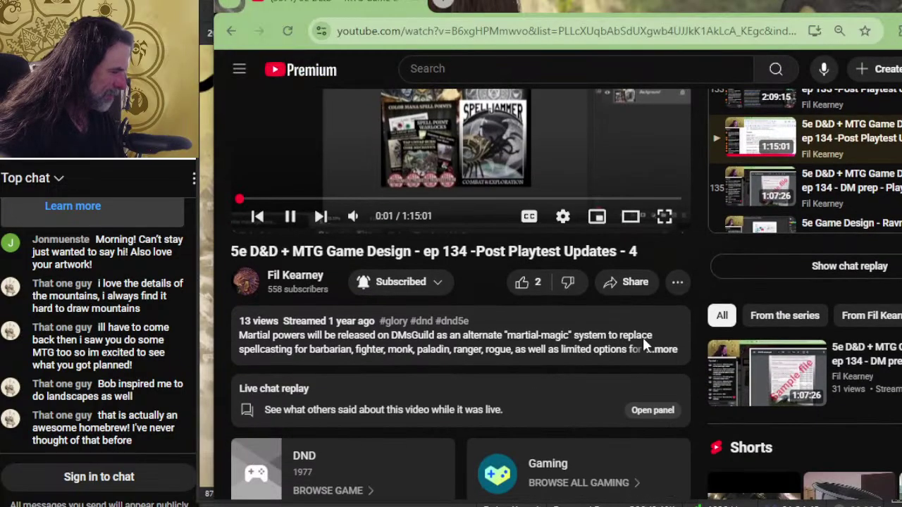
pyautogui.hotkey('ctrl', '+')
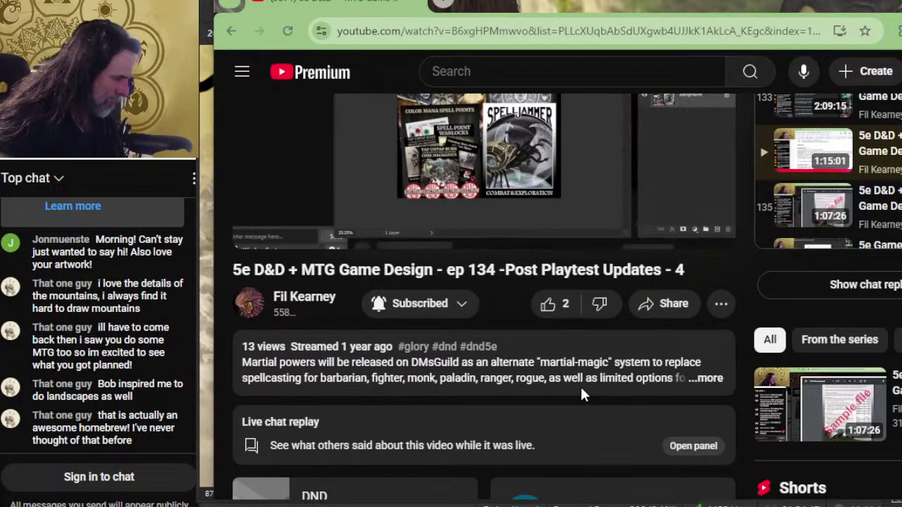
pyautogui.hotkey('ctrl', '+')
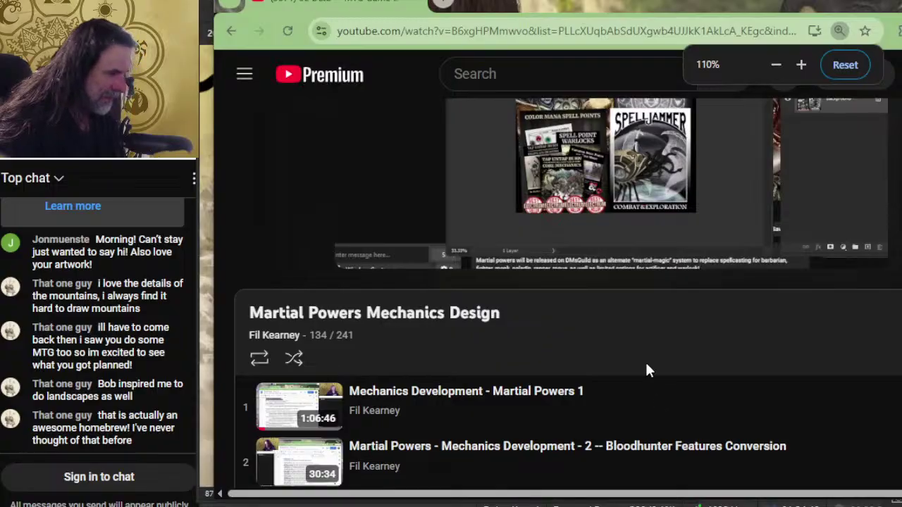
pyautogui.scroll(-10, 646, 369)
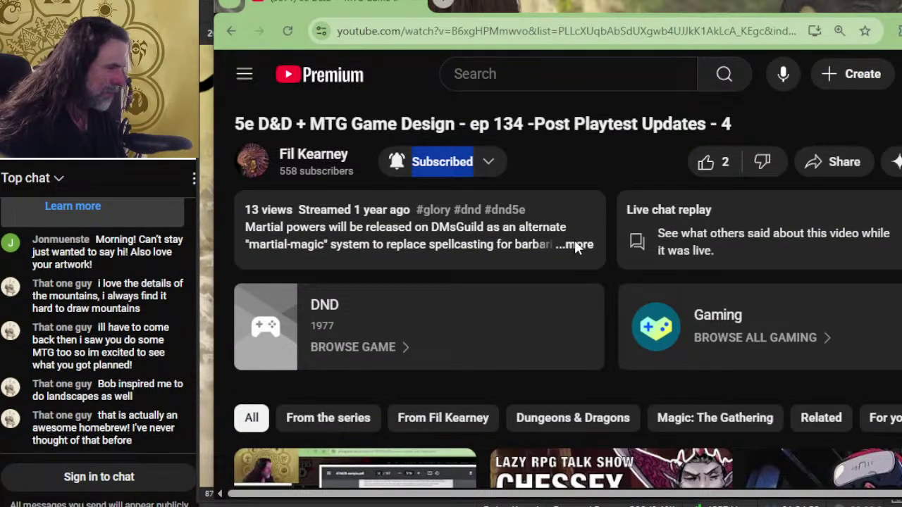
pyautogui.scroll(-8, 460, 258)
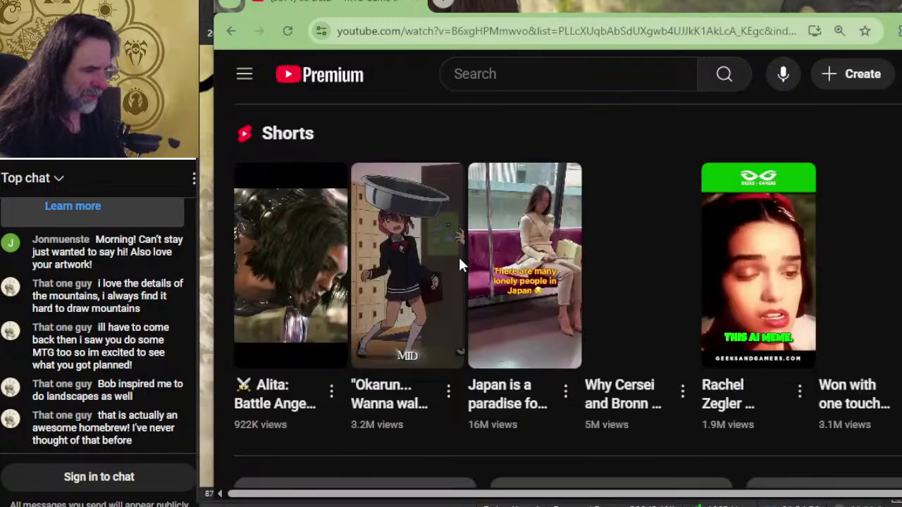
pyautogui.scroll(12, 468, 265)
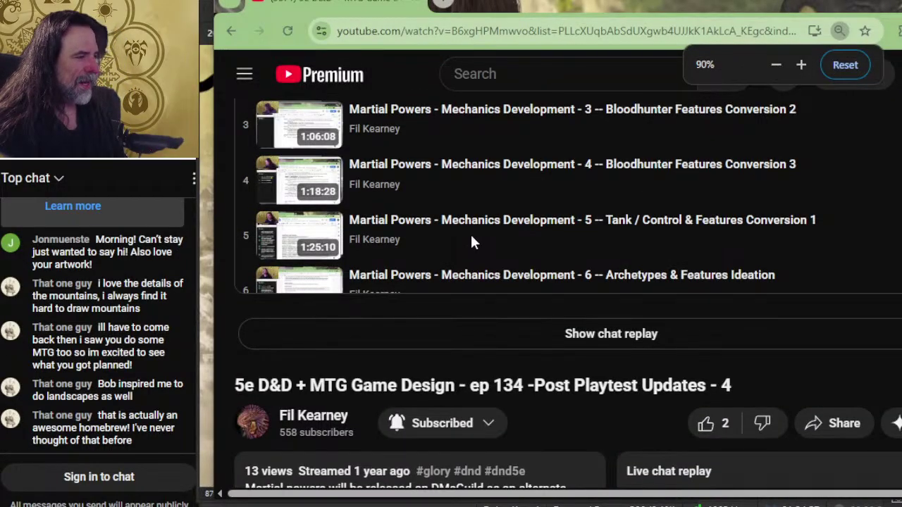
pyautogui.keyDown('ctrl'); pyautogui.scroll(-1, 470, 242); pyautogui.keyUp('ctrl')
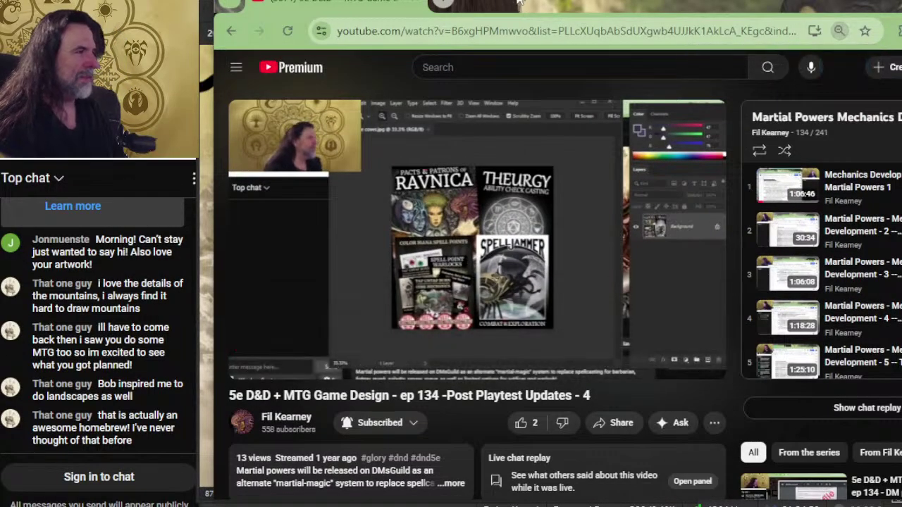
# Return from the playlist videos to the channel page and browse its past live streams.
pyautogui.click(232, 29)
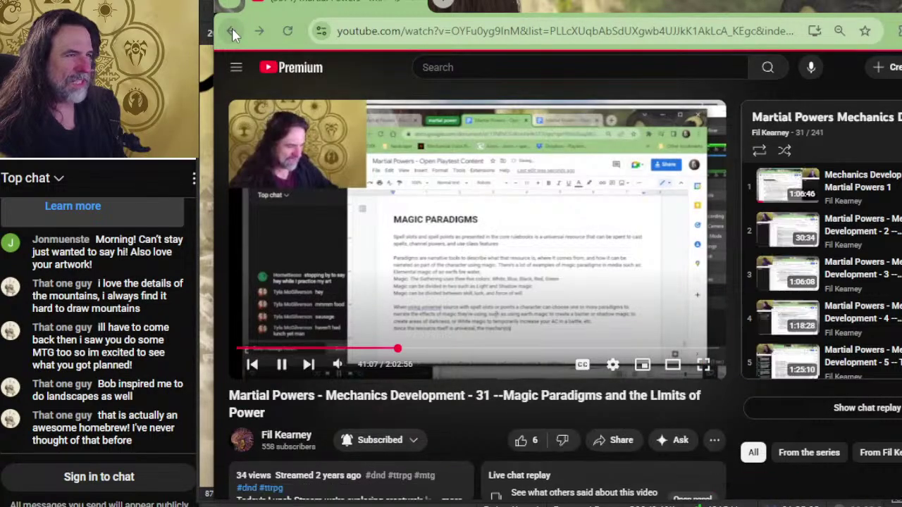
pyautogui.click(232, 29)
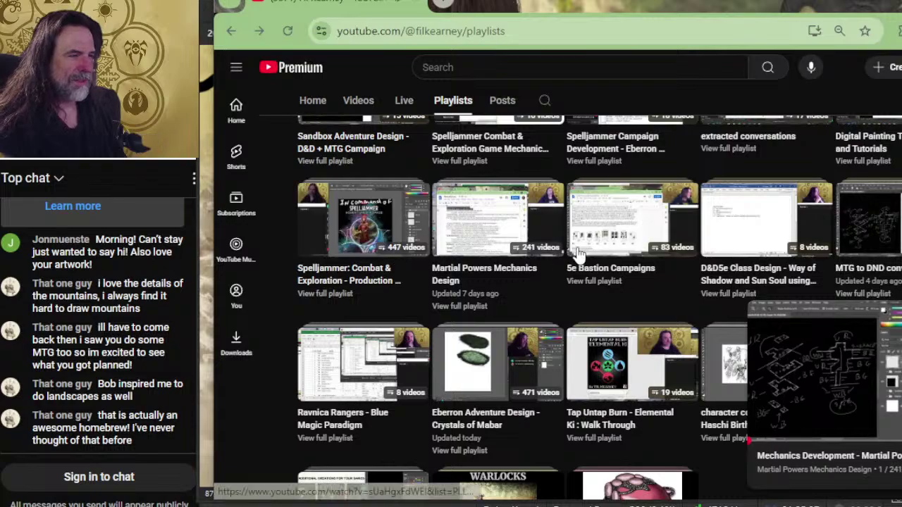
pyautogui.scroll(5, 577, 260)
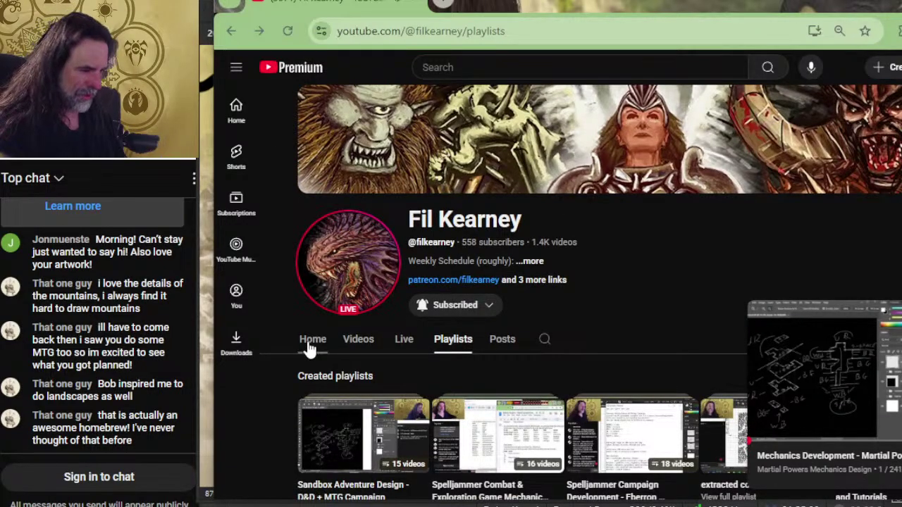
pyautogui.click(312, 341)
pyautogui.click(403, 341)
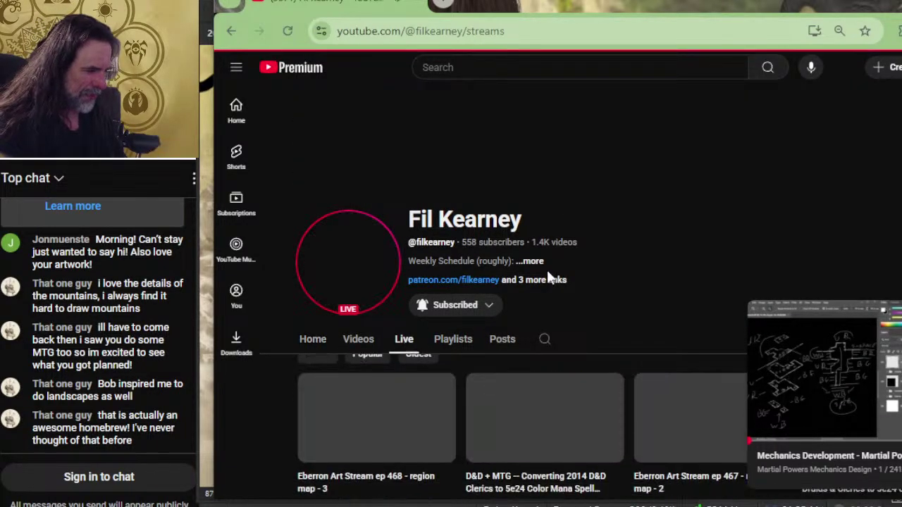
pyautogui.scroll(-3, 547, 269)
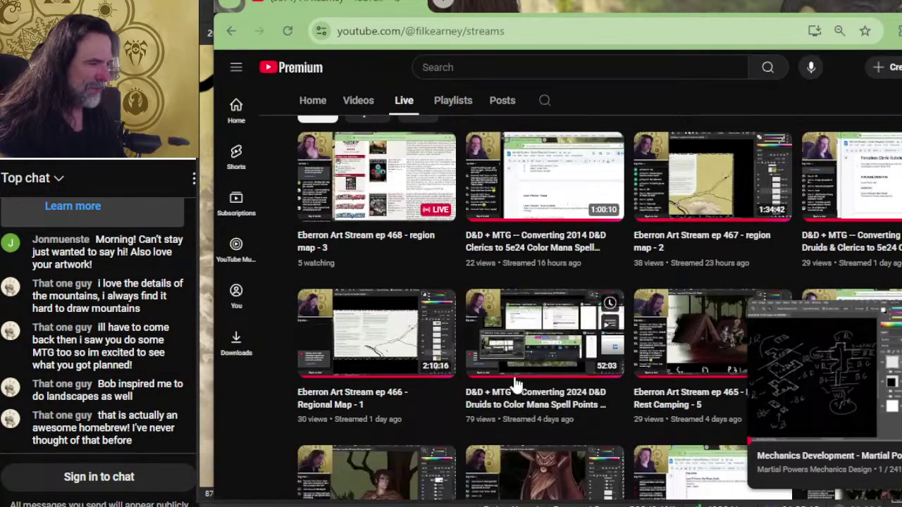
# Open the stream Converting 2014 D&D Clerics to 5e24 Color Mana Spell Points - 2 and expand its description.
pyautogui.click(554, 252)
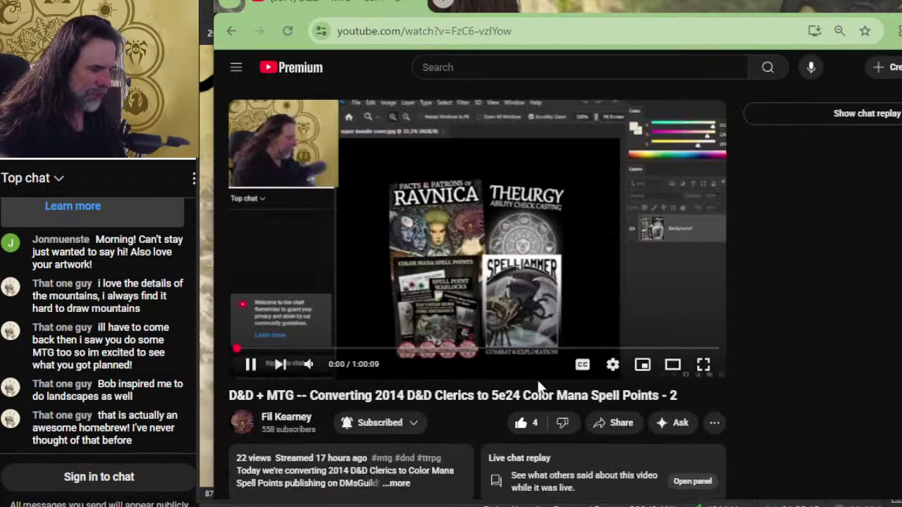
pyautogui.scroll(-2, 493, 391)
pyautogui.click(397, 357)
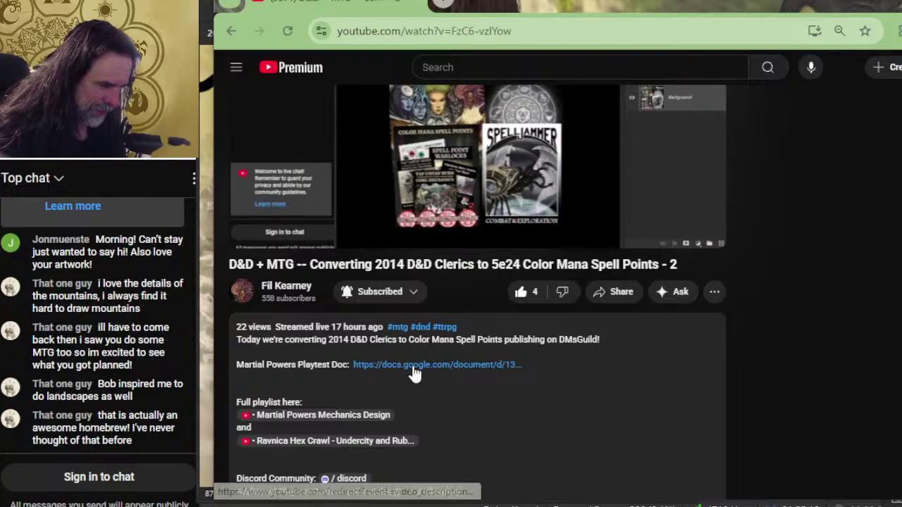
# Open the linked Martial Powers Playtest Doc, read its power preparation, channeling, kicker cost and temporary mana rules, and close it.
pyautogui.click(412, 364)
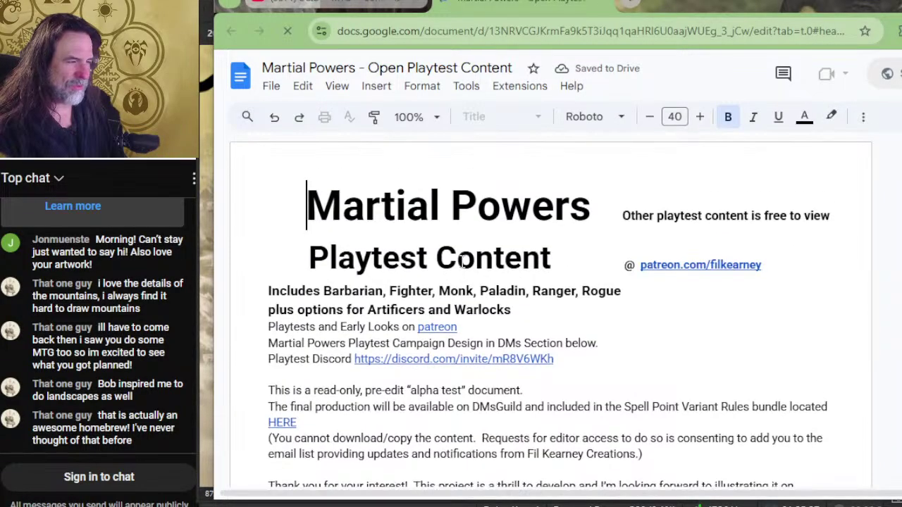
pyautogui.scroll(-6, 461, 262)
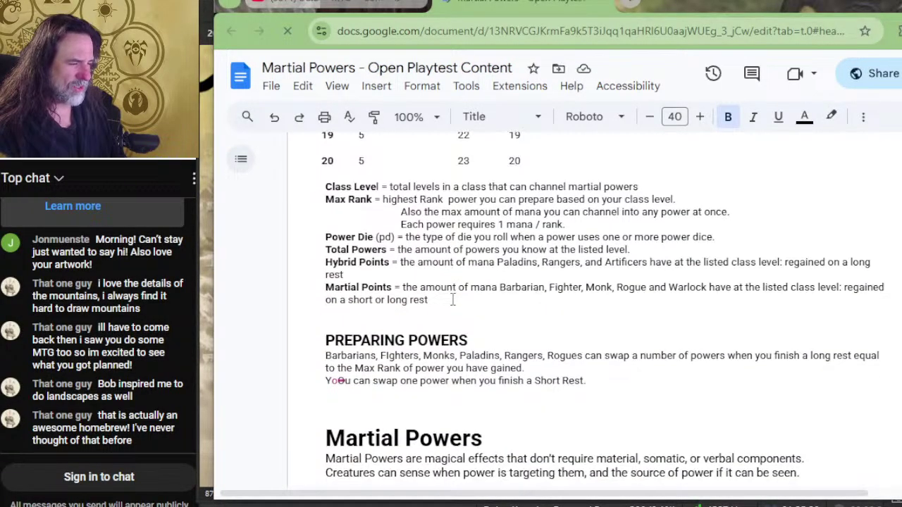
pyautogui.scroll(-3, 453, 273)
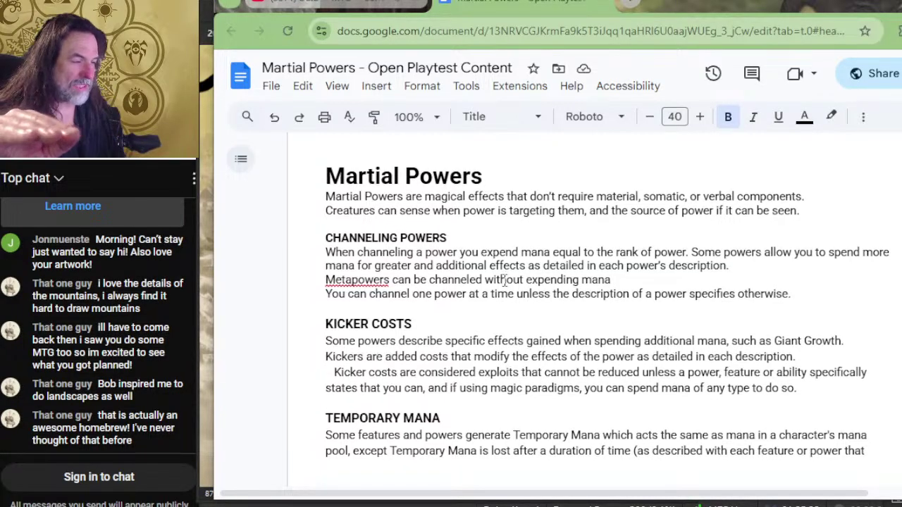
pyautogui.scroll(-3, 535, 331)
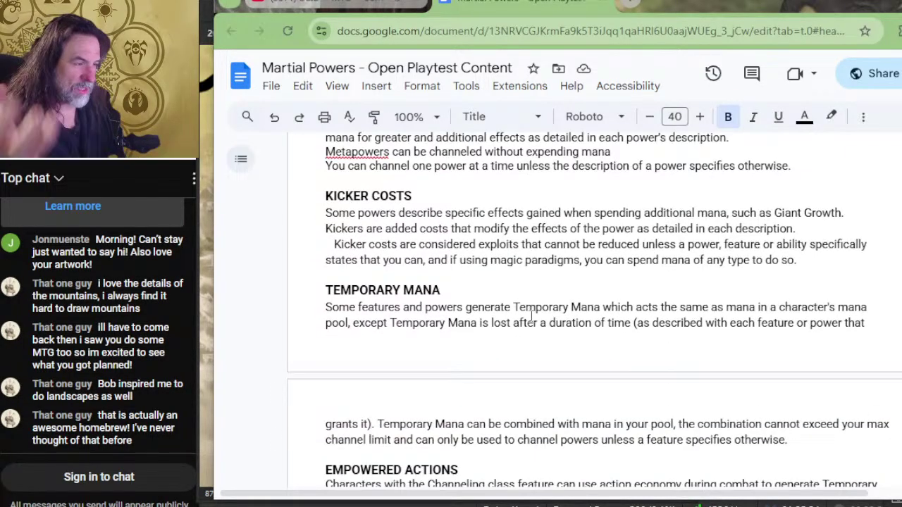
pyautogui.click(602, 2)
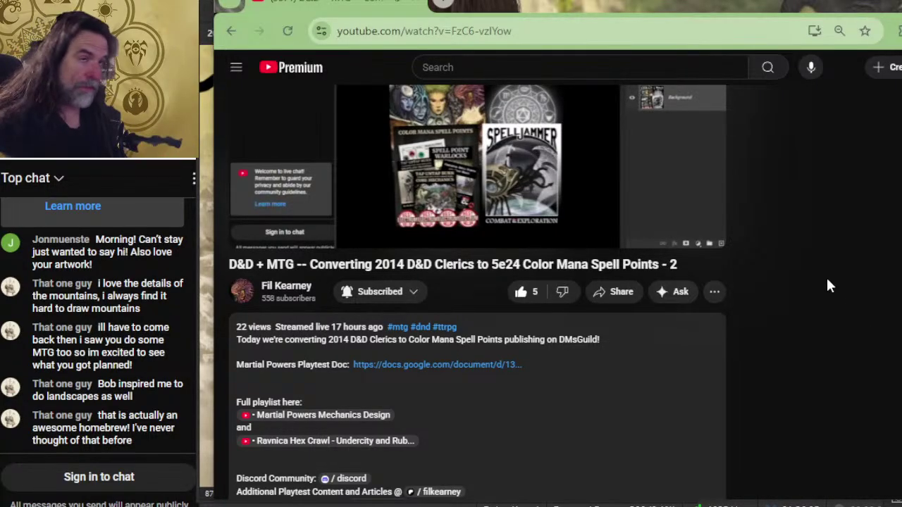
# Switch to Photoshop and examine the Adventure Background page and the painted mountain range in full-screen view.
pyautogui.hotkey('alt', 'Tab')
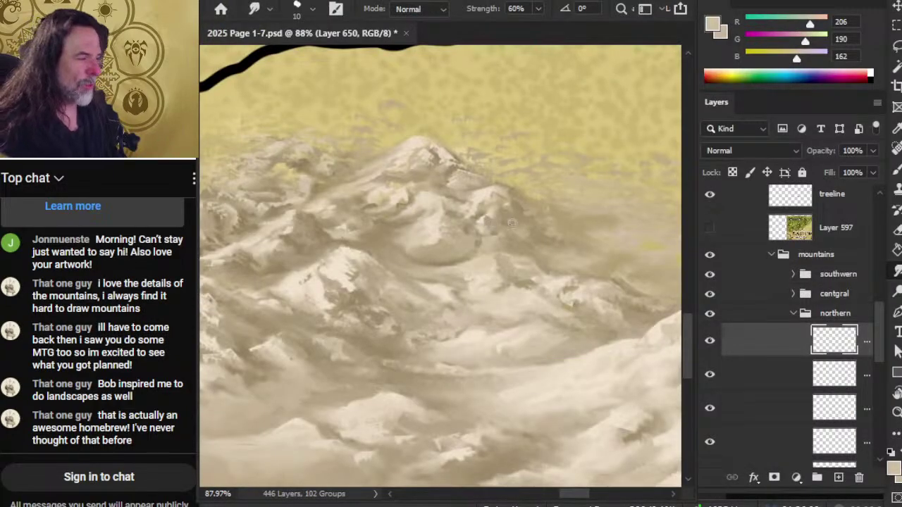
pyautogui.press('z')
pyautogui.moveTo(544, 217); pyautogui.dragTo(575, 246)
pyautogui.press('v')
pyautogui.press('f')
pyautogui.press('f')
pyautogui.scroll(-1, 564, 292)
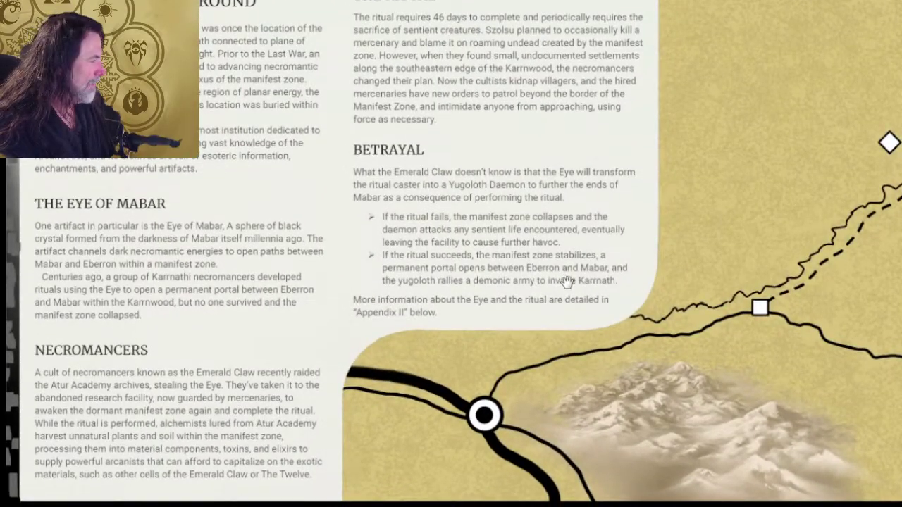
pyautogui.moveTo(519, 288); pyautogui.dragTo(522, 284)
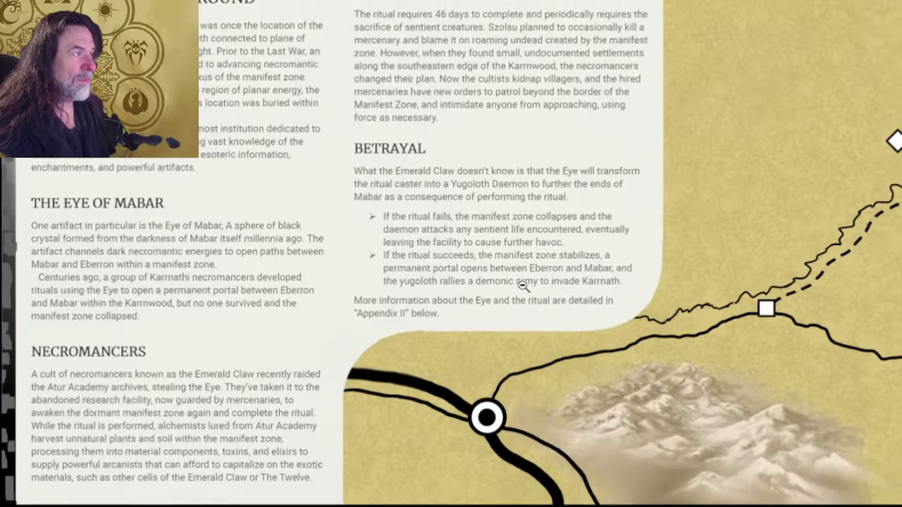
pyautogui.keyDown('alt'); pyautogui.click(523, 286); pyautogui.keyUp('alt')
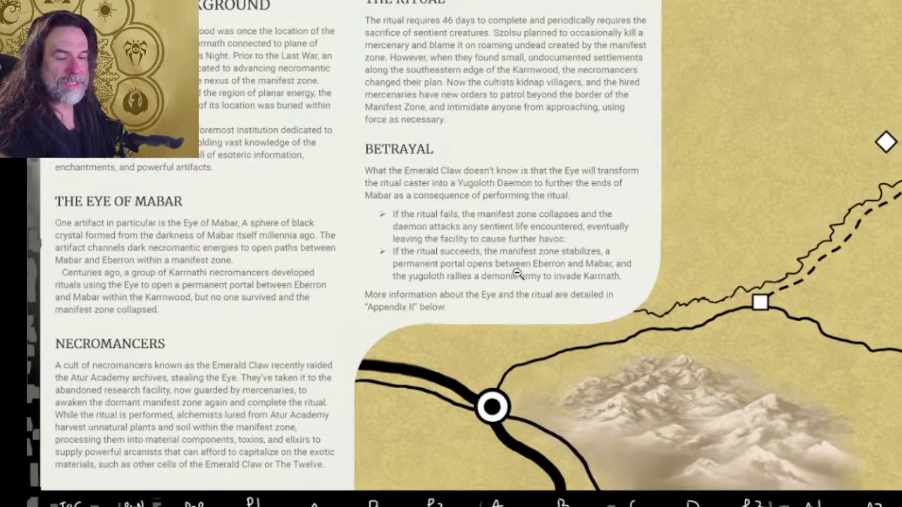
pyautogui.moveTo(517, 273); pyautogui.dragTo(531, 270)
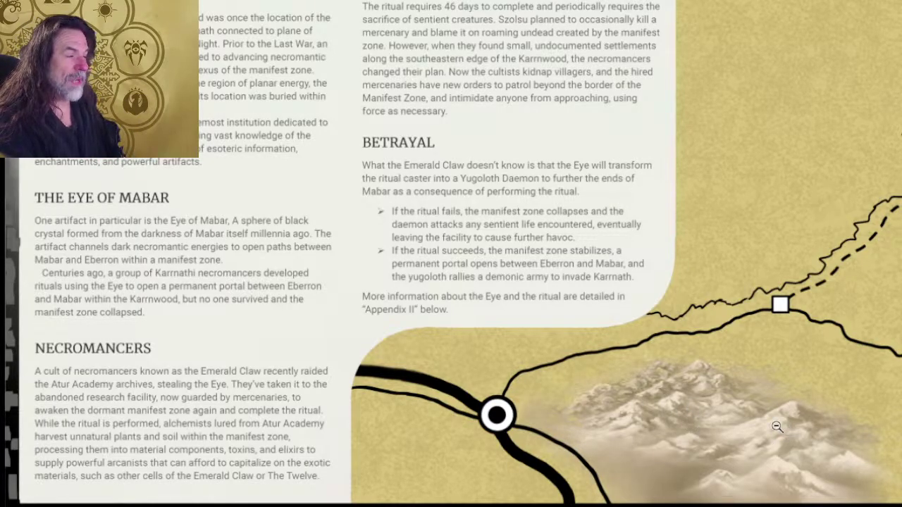
# Examine the whole two-page spread, comparing the Adventure Background text layout with the regional map in windowed and full-screen views.
pyautogui.click(775, 430)
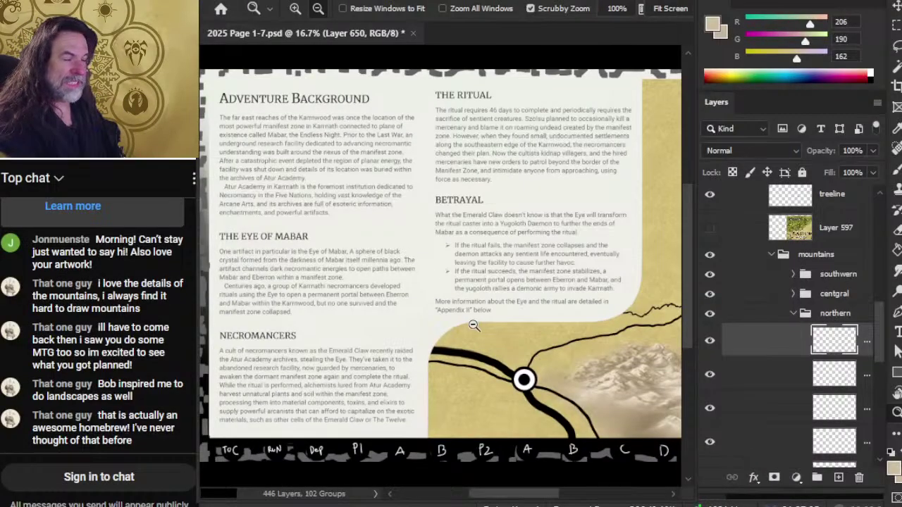
pyautogui.click(657, 380)
pyautogui.moveTo(456, 308); pyautogui.dragTo(467, 312)
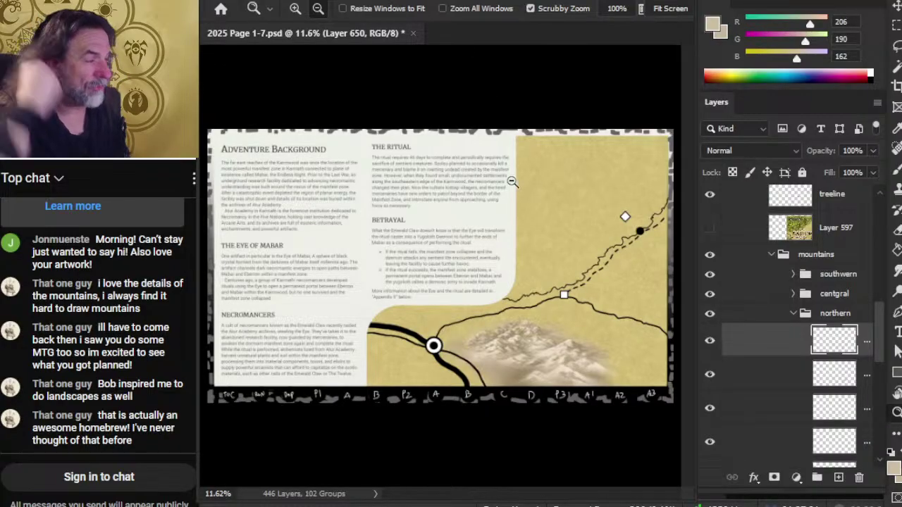
pyautogui.moveTo(466, 201); pyautogui.dragTo(440, 224)
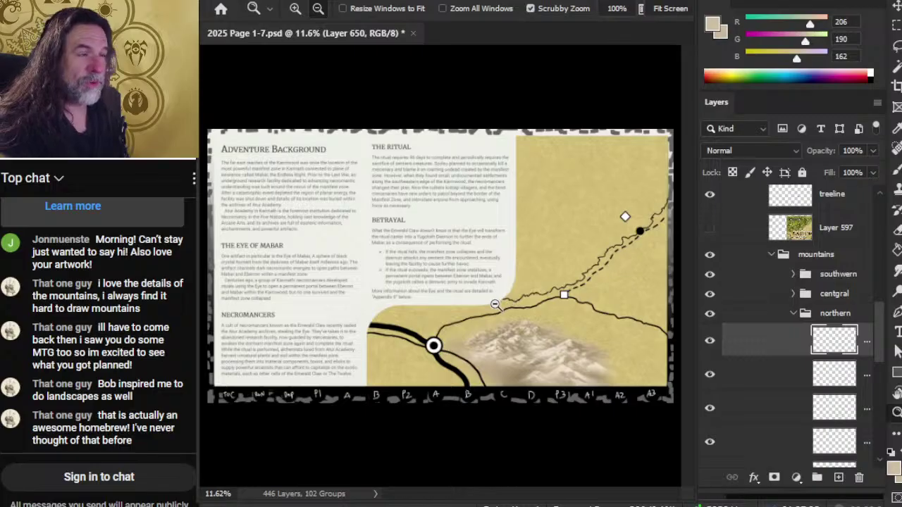
pyautogui.press('f')
pyautogui.press('f')
pyautogui.moveTo(458, 252); pyautogui.dragTo(499, 264)
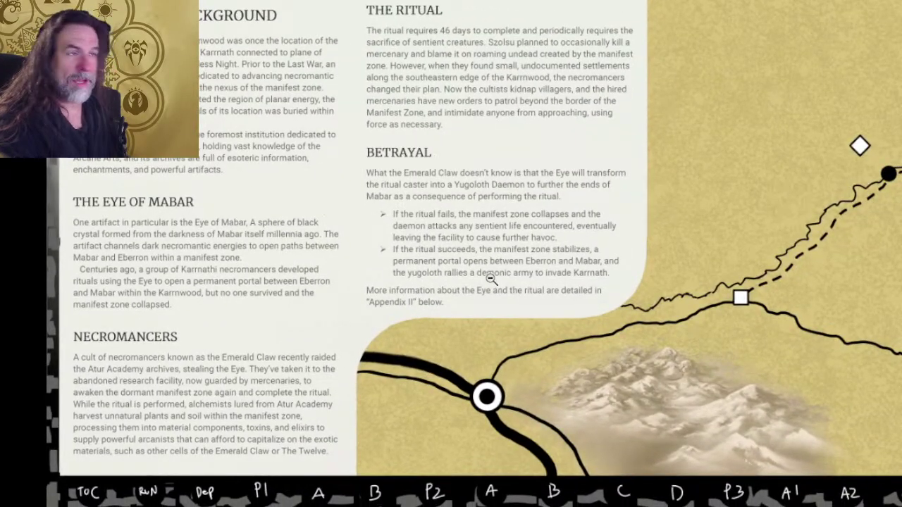
pyautogui.press('Tab')
pyautogui.press('f')
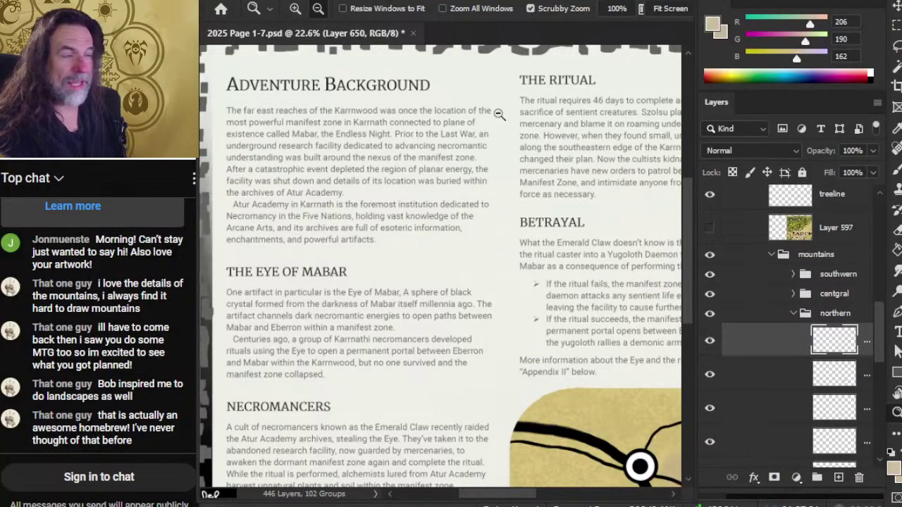
pyautogui.moveTo(541, 153); pyautogui.dragTo(517, 142)
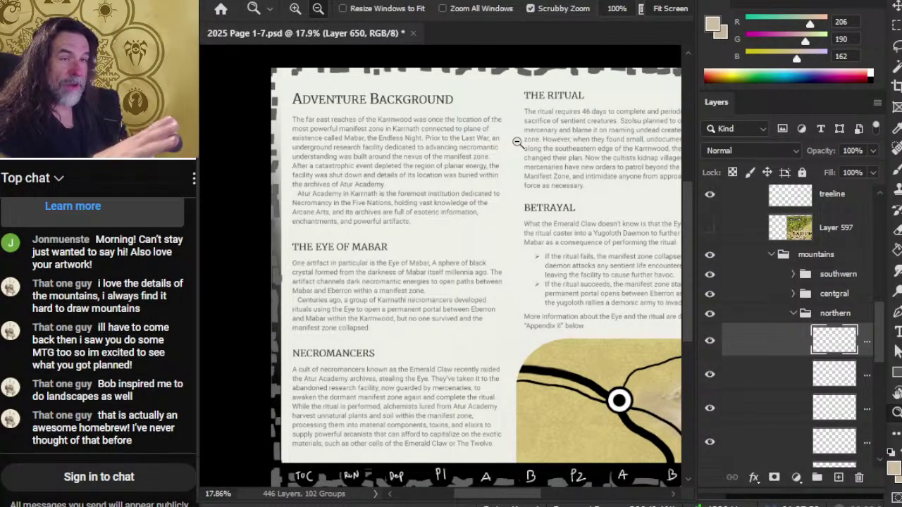
pyautogui.moveTo(596, 193); pyautogui.dragTo(484, 212)
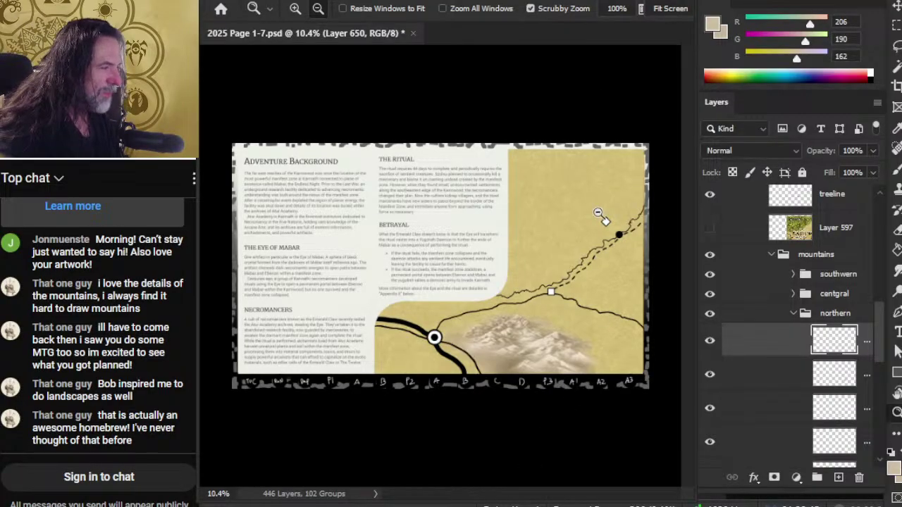
pyautogui.moveTo(562, 212); pyautogui.dragTo(612, 207)
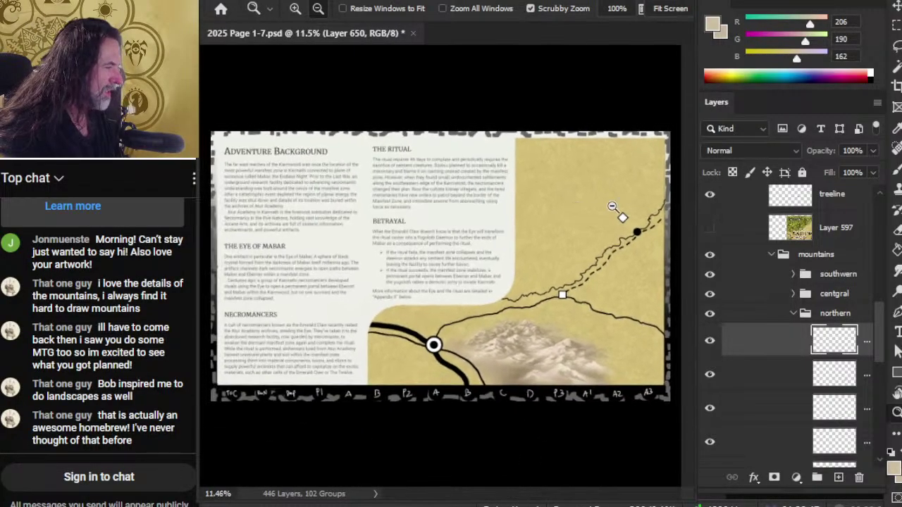
# Toggle the Karrnath reference map on Layer 597 repeatedly to compare it with the painted map, leaving it hidden.
pyautogui.click(710, 228)
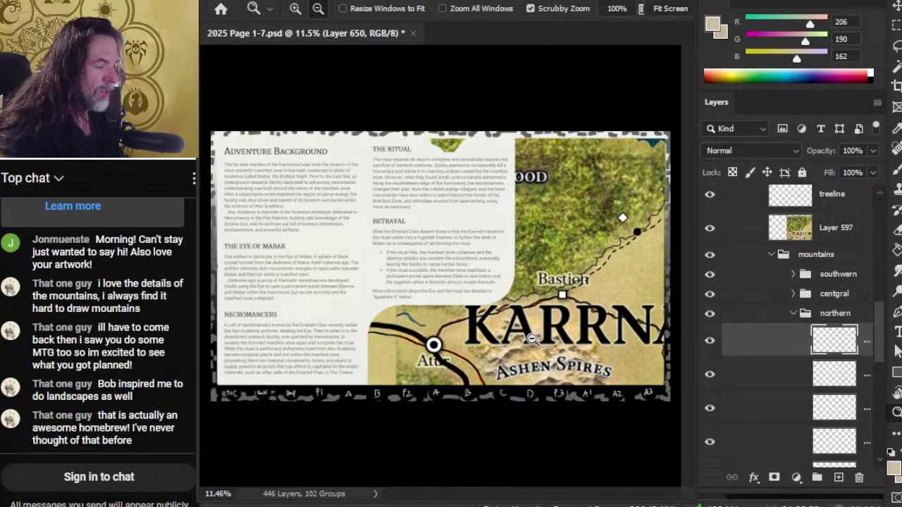
pyautogui.click(711, 229)
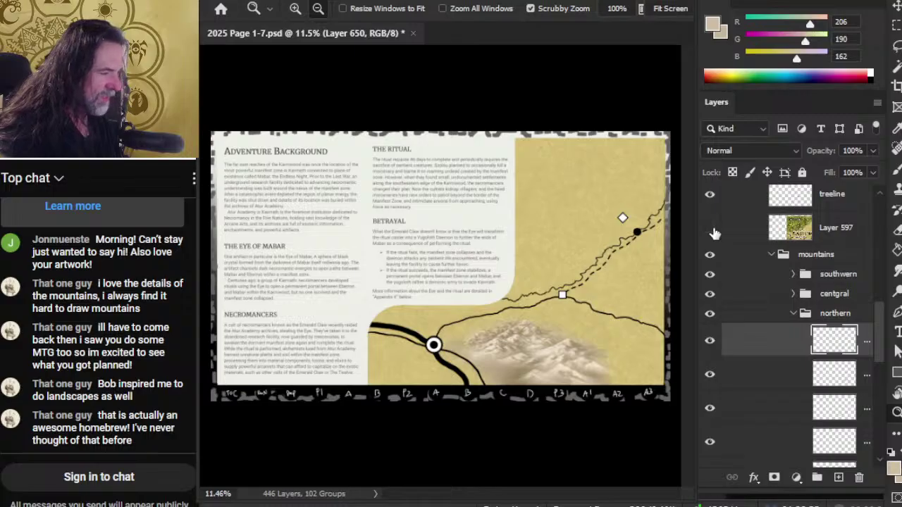
pyautogui.click(711, 230)
pyautogui.click(711, 230)
pyautogui.click(711, 230)
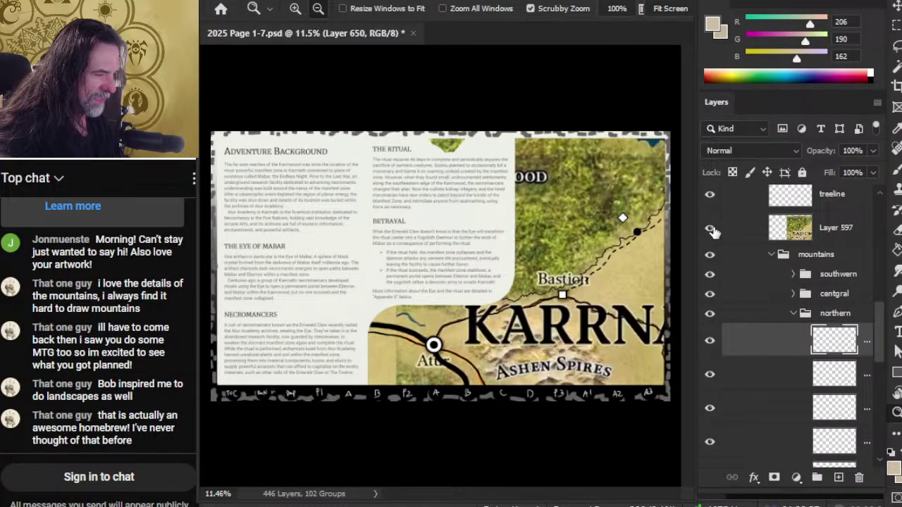
pyautogui.click(711, 229)
pyautogui.click(711, 230)
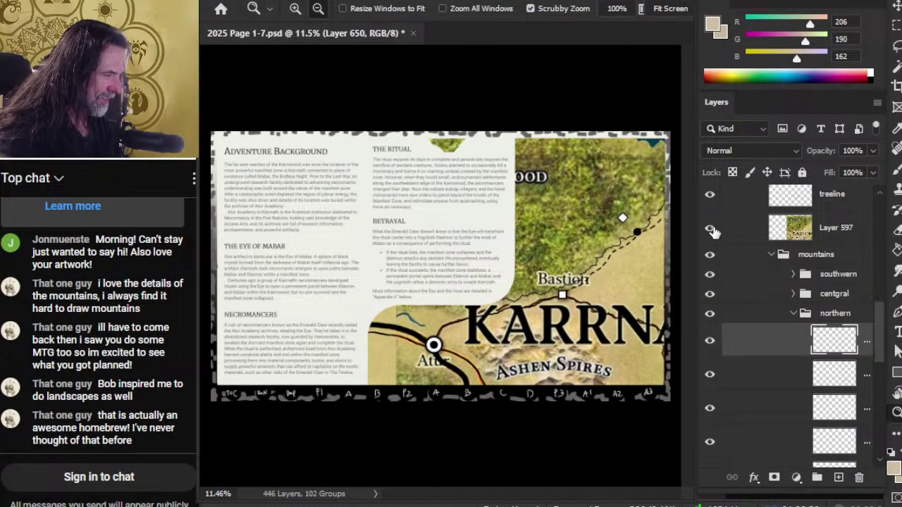
pyautogui.click(710, 229)
pyautogui.click(711, 230)
pyautogui.click(711, 230)
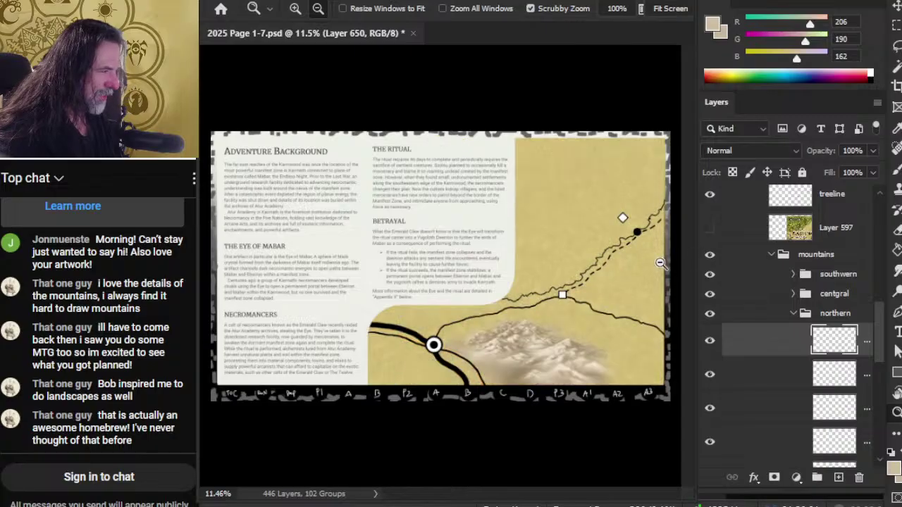
# Frame the map more closely around the mountains and route markers, and start switching to another open application window.
pyautogui.moveTo(637, 234); pyautogui.dragTo(675, 243)
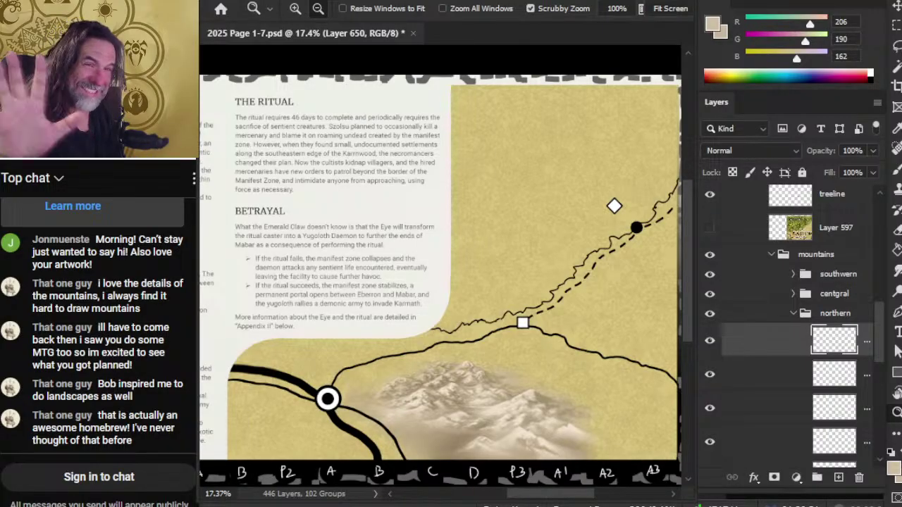
pyautogui.hotkey('alt', 'Tab')
pyautogui.press('Tab')
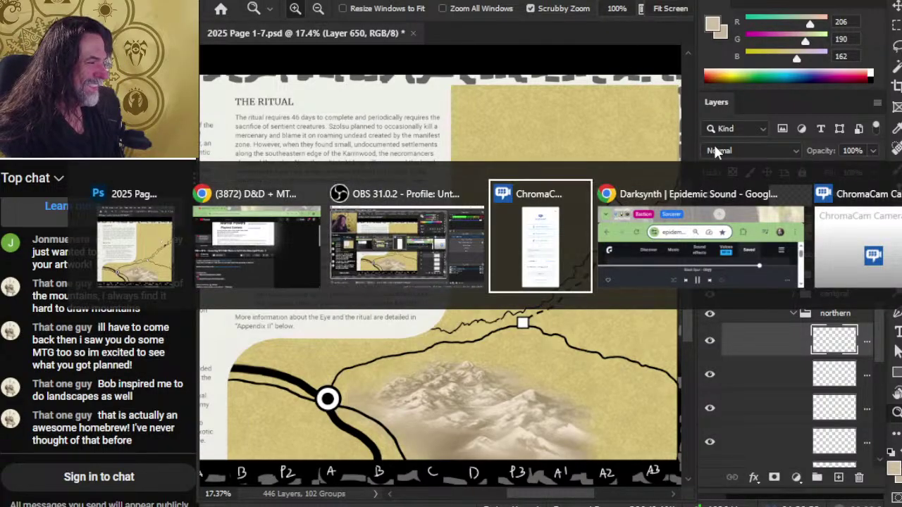